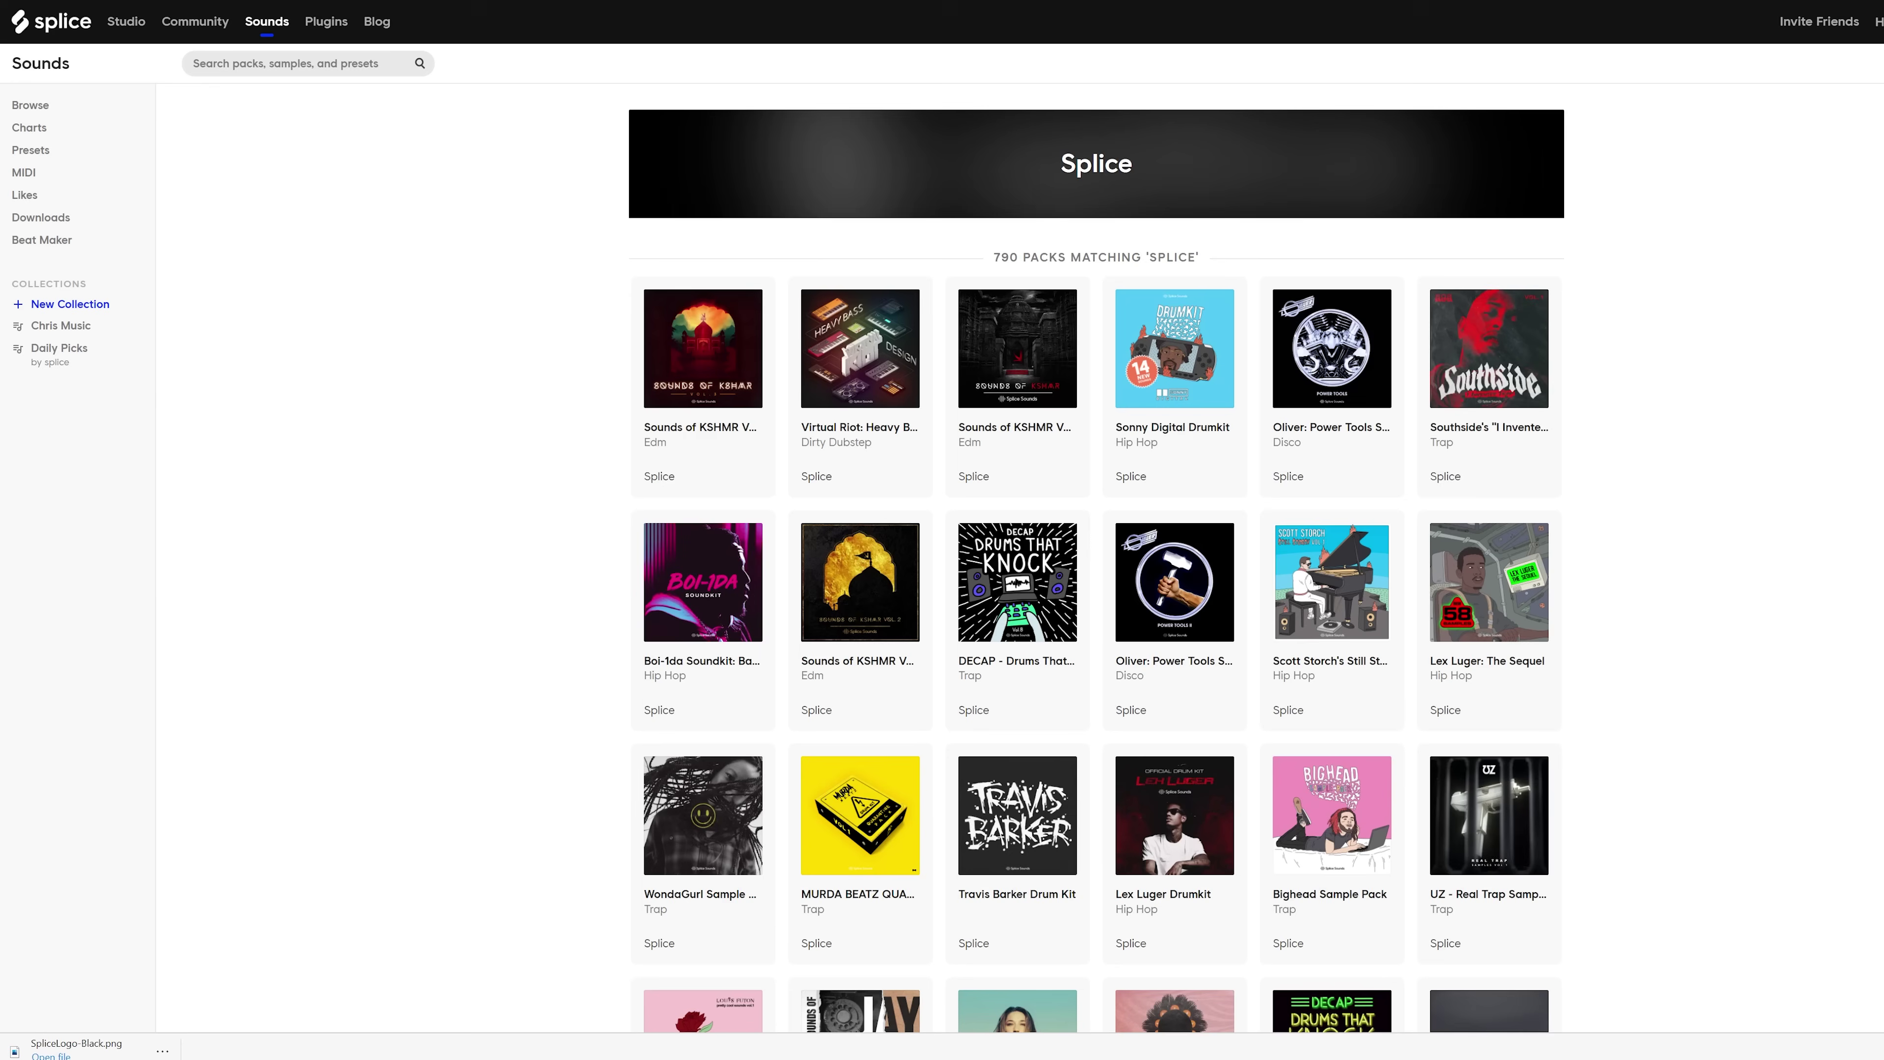
# Browse Splice's sample packs and Serum presets, and examine the BPM and key filters for Downtempo samples.
pyautogui.scroll(-10, 1096, 557)
pyautogui.scroll(-20, 1096, 557)
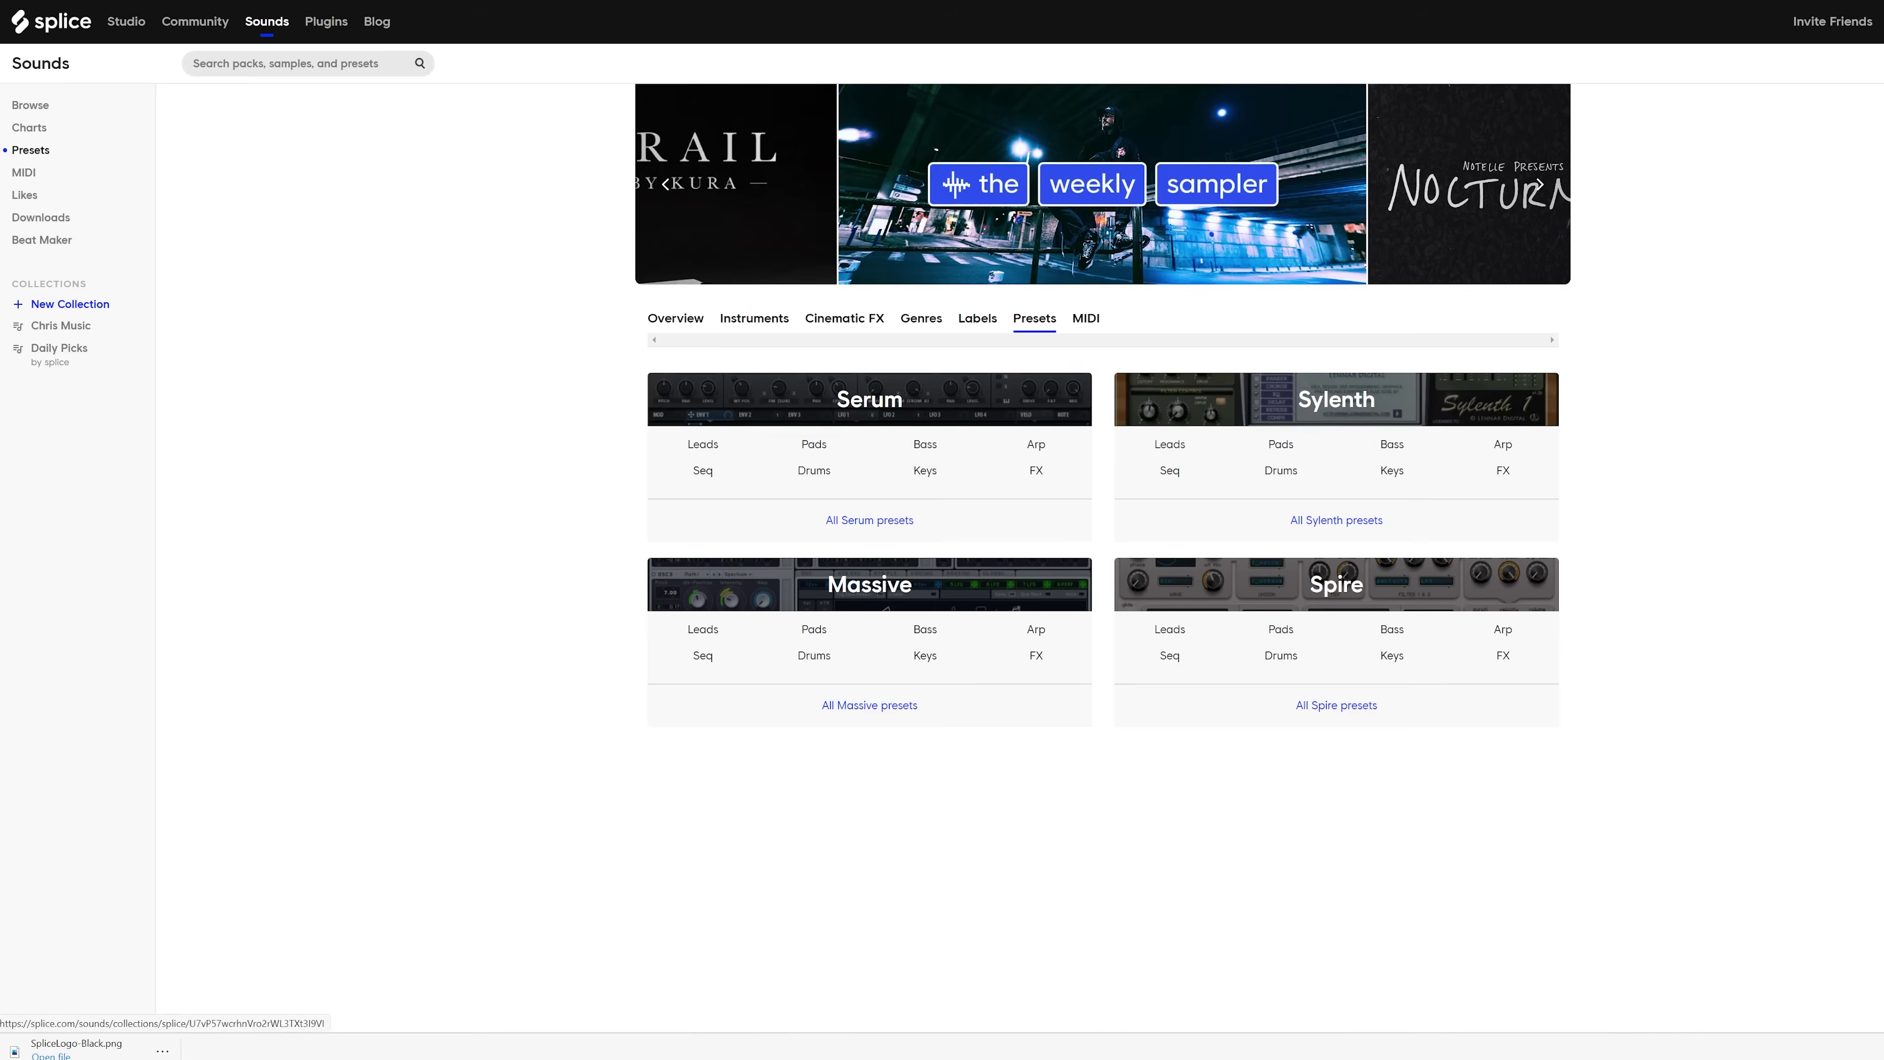
pyautogui.click(870, 399)
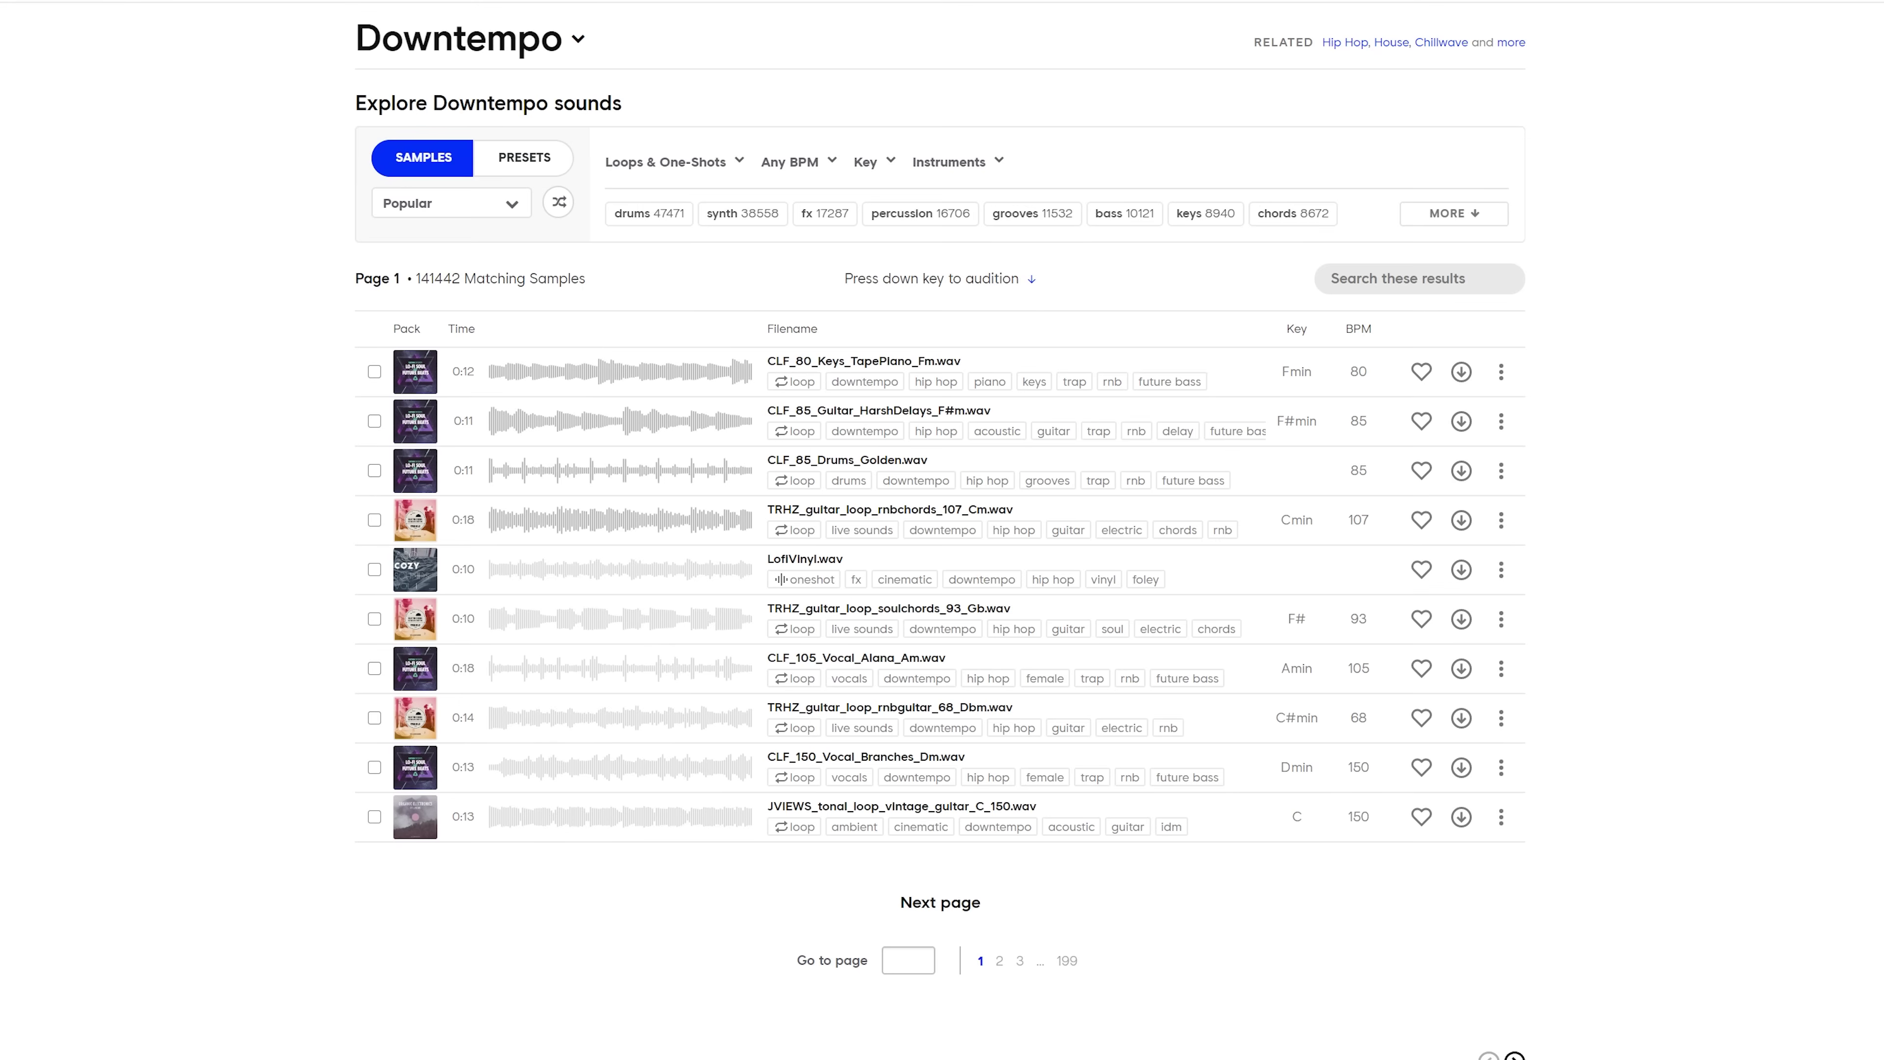
pyautogui.click(799, 162)
pyautogui.click(865, 162)
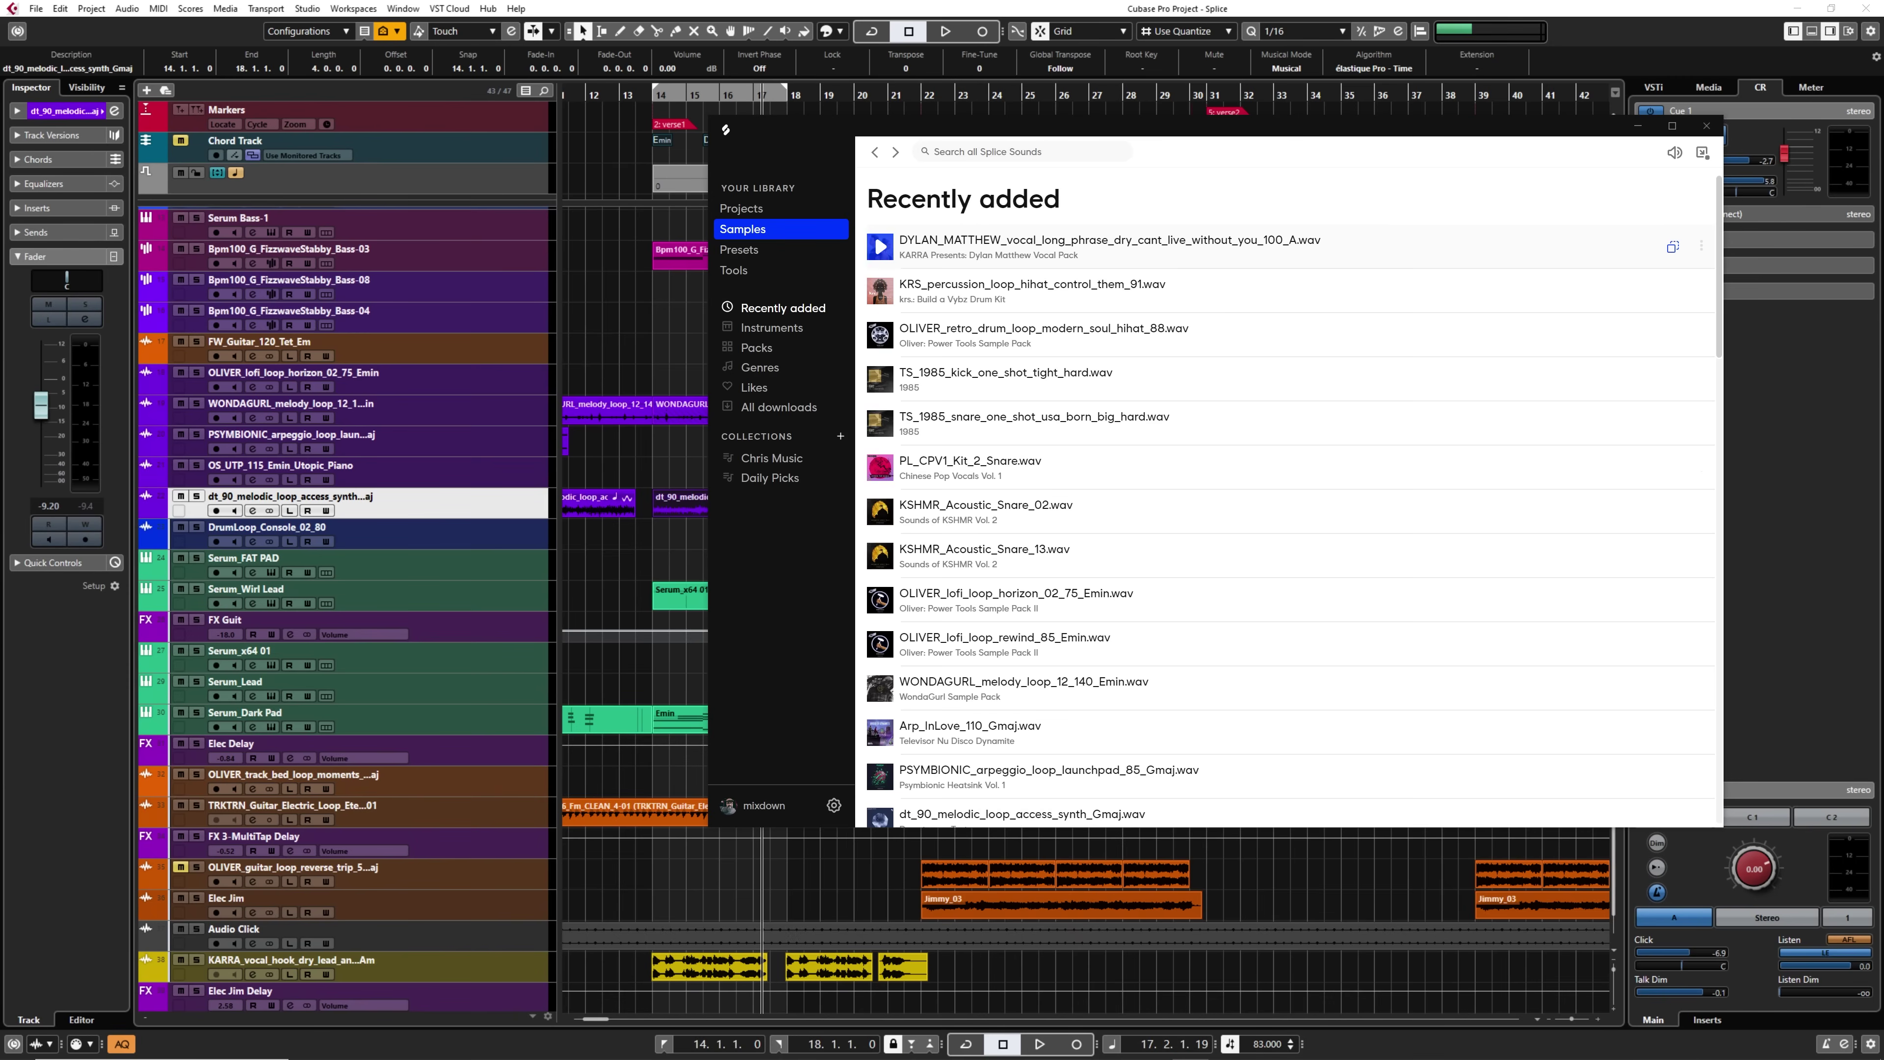
# Import the newest long dry vocal phrase from the recently added Splice samples into the Cubase track list.
pyautogui.moveTo(1039, 247); pyautogui.dragTo(459, 302)
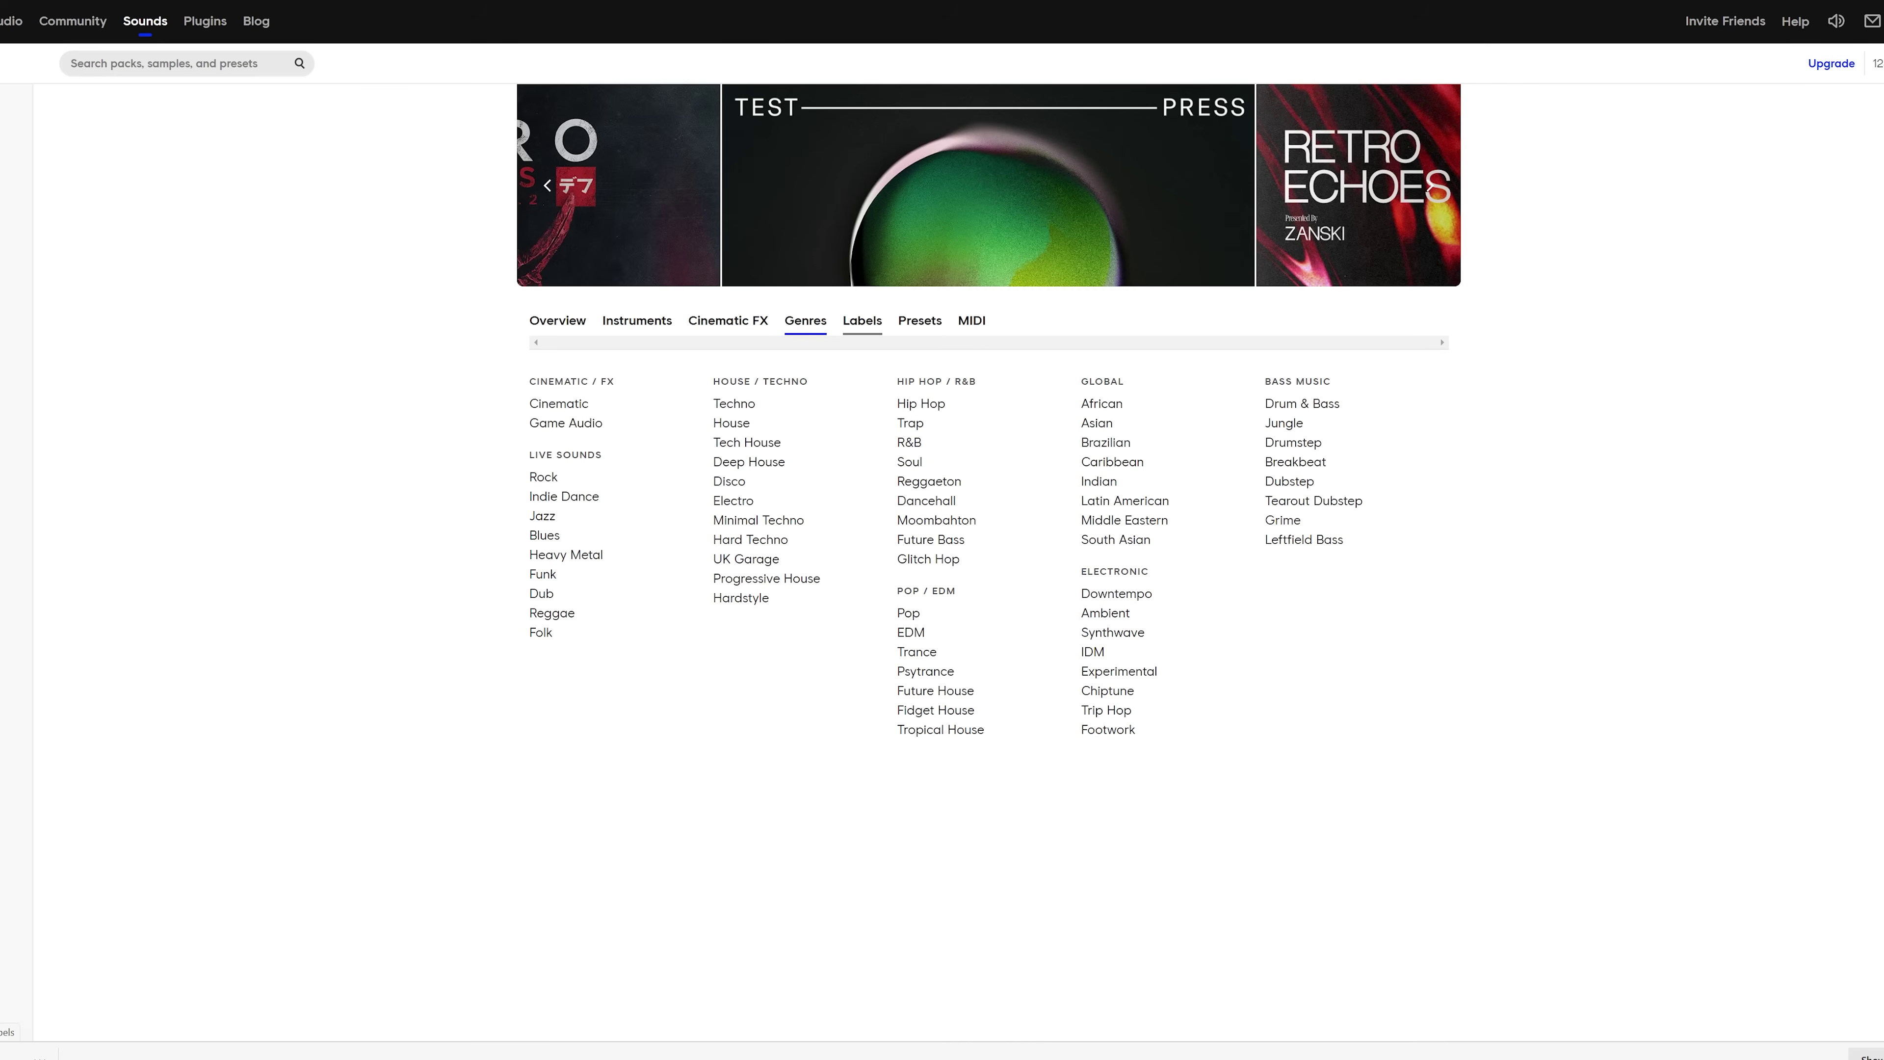
# Browse the Splice website's sample labels, home page discoveries and rent-to-own plugins.
pyautogui.click(862, 321)
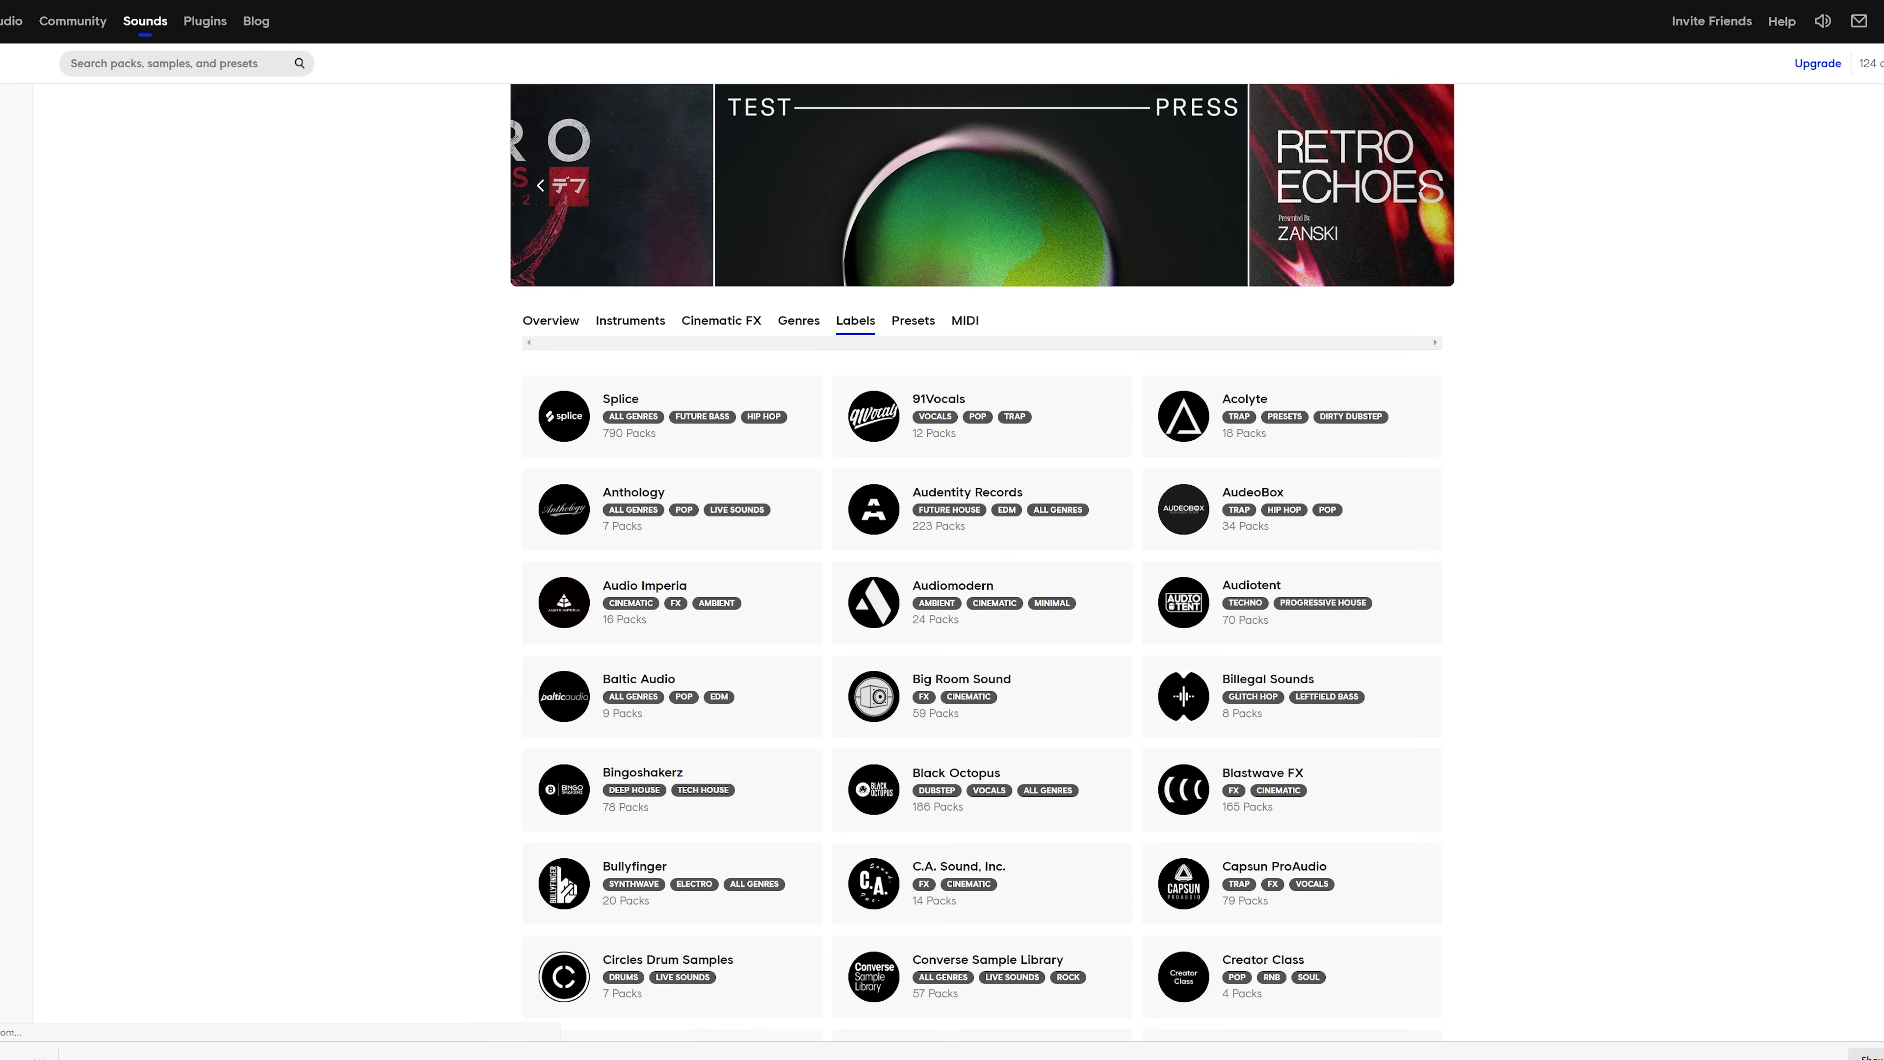
pyautogui.scroll(-15, 982, 564)
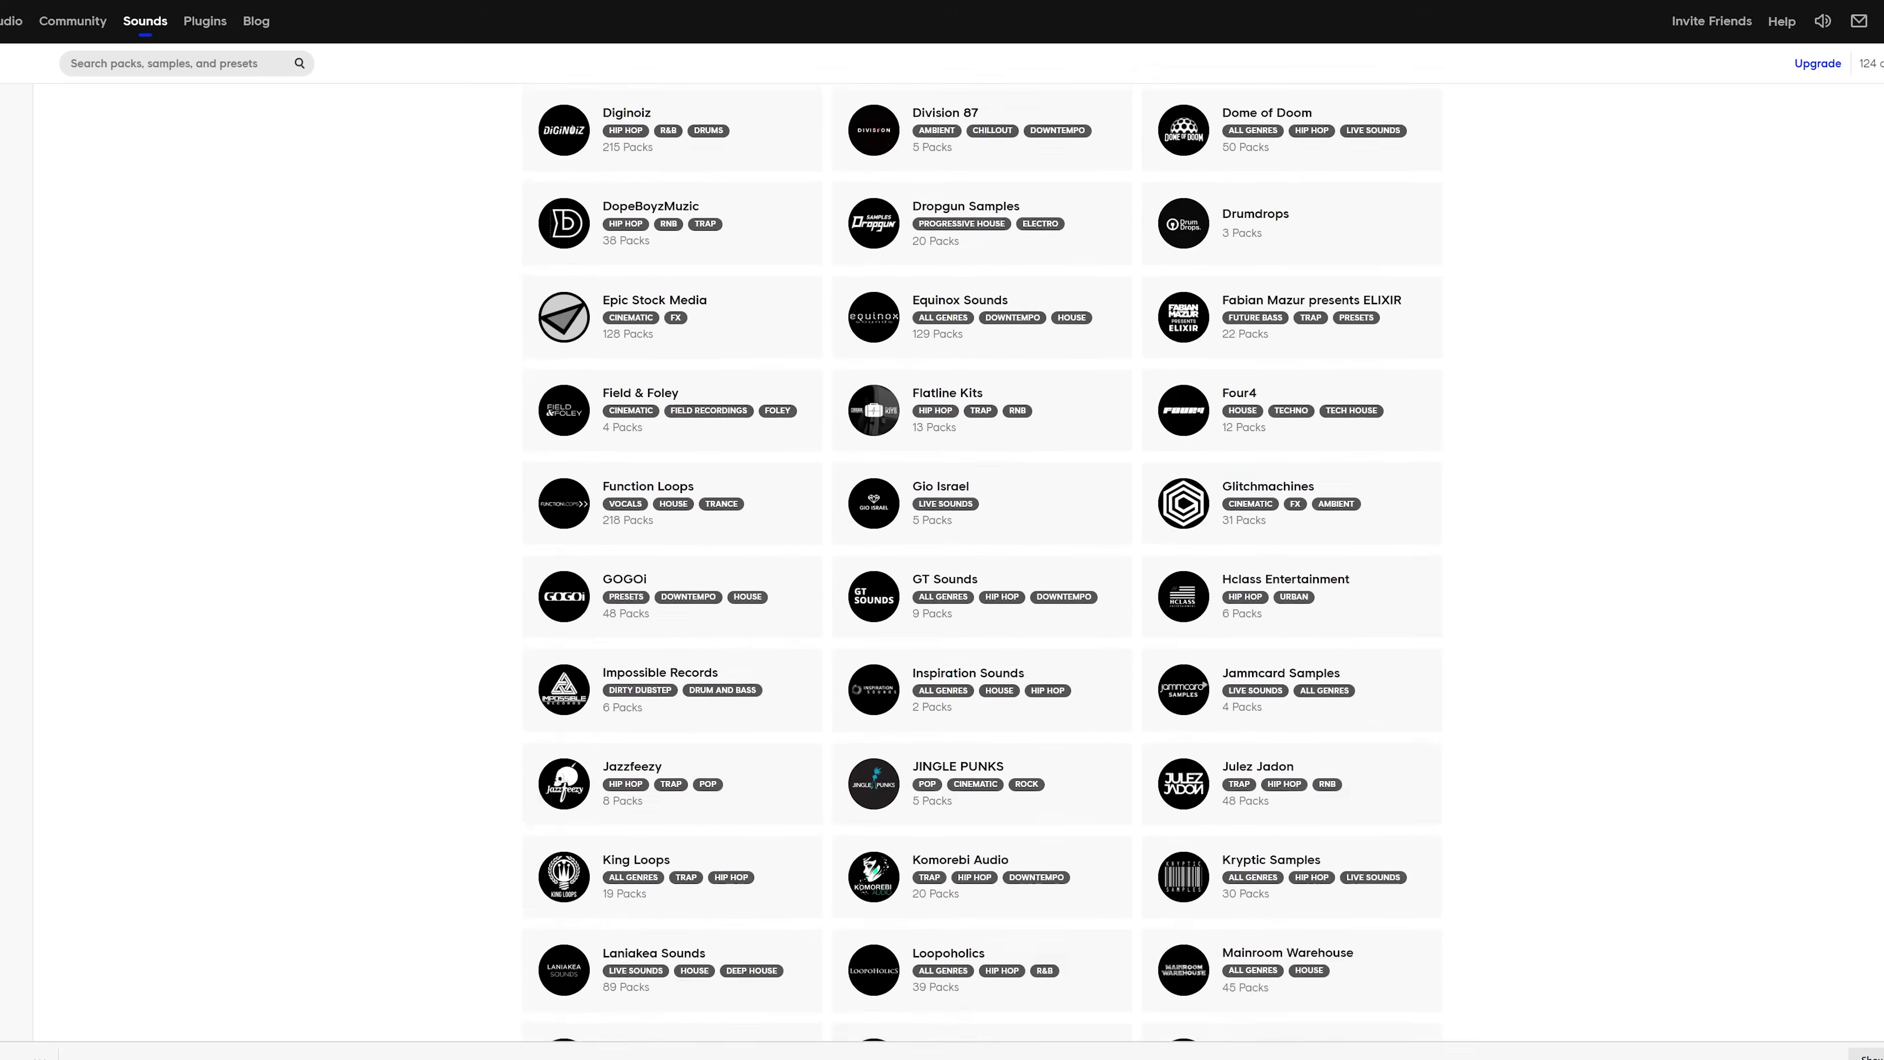
pyautogui.scroll(-8, 982, 564)
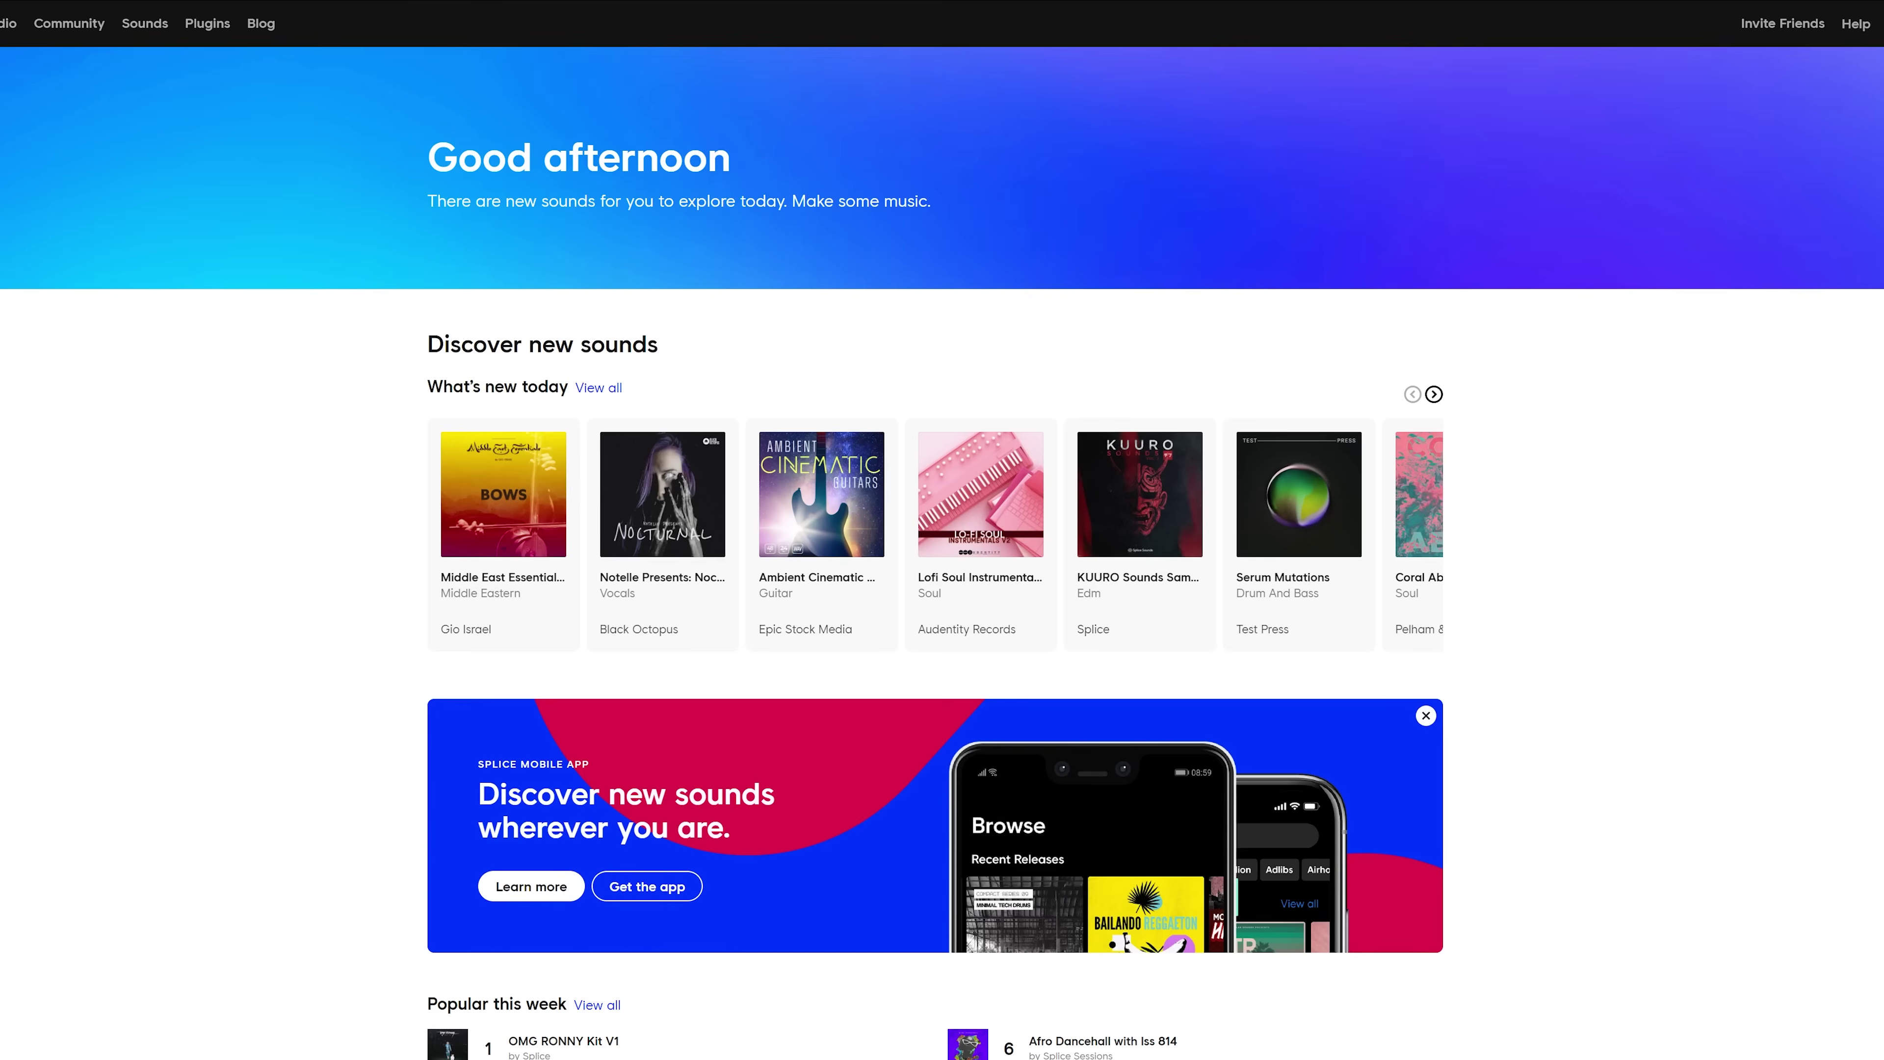
pyautogui.scroll(-15, 942, 529)
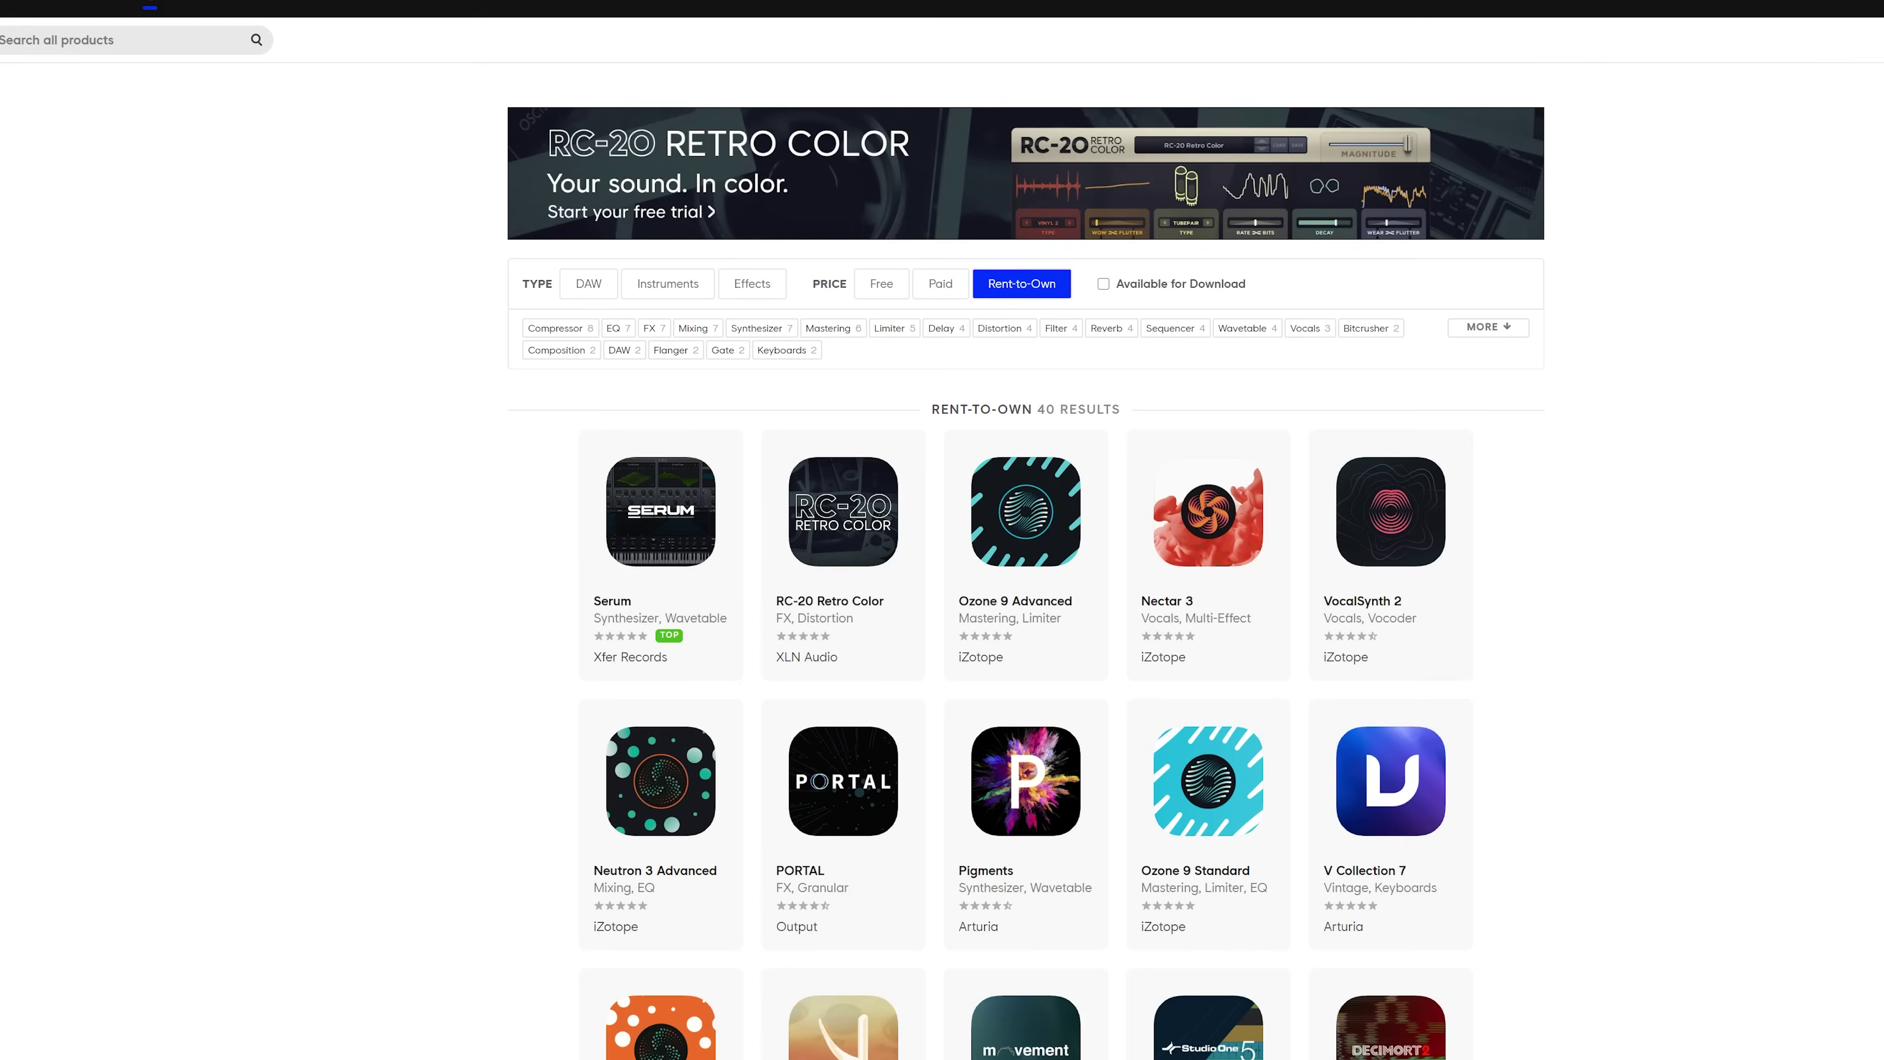
pyautogui.scroll(-5, 1026, 564)
pyautogui.scroll(-8, 1026, 564)
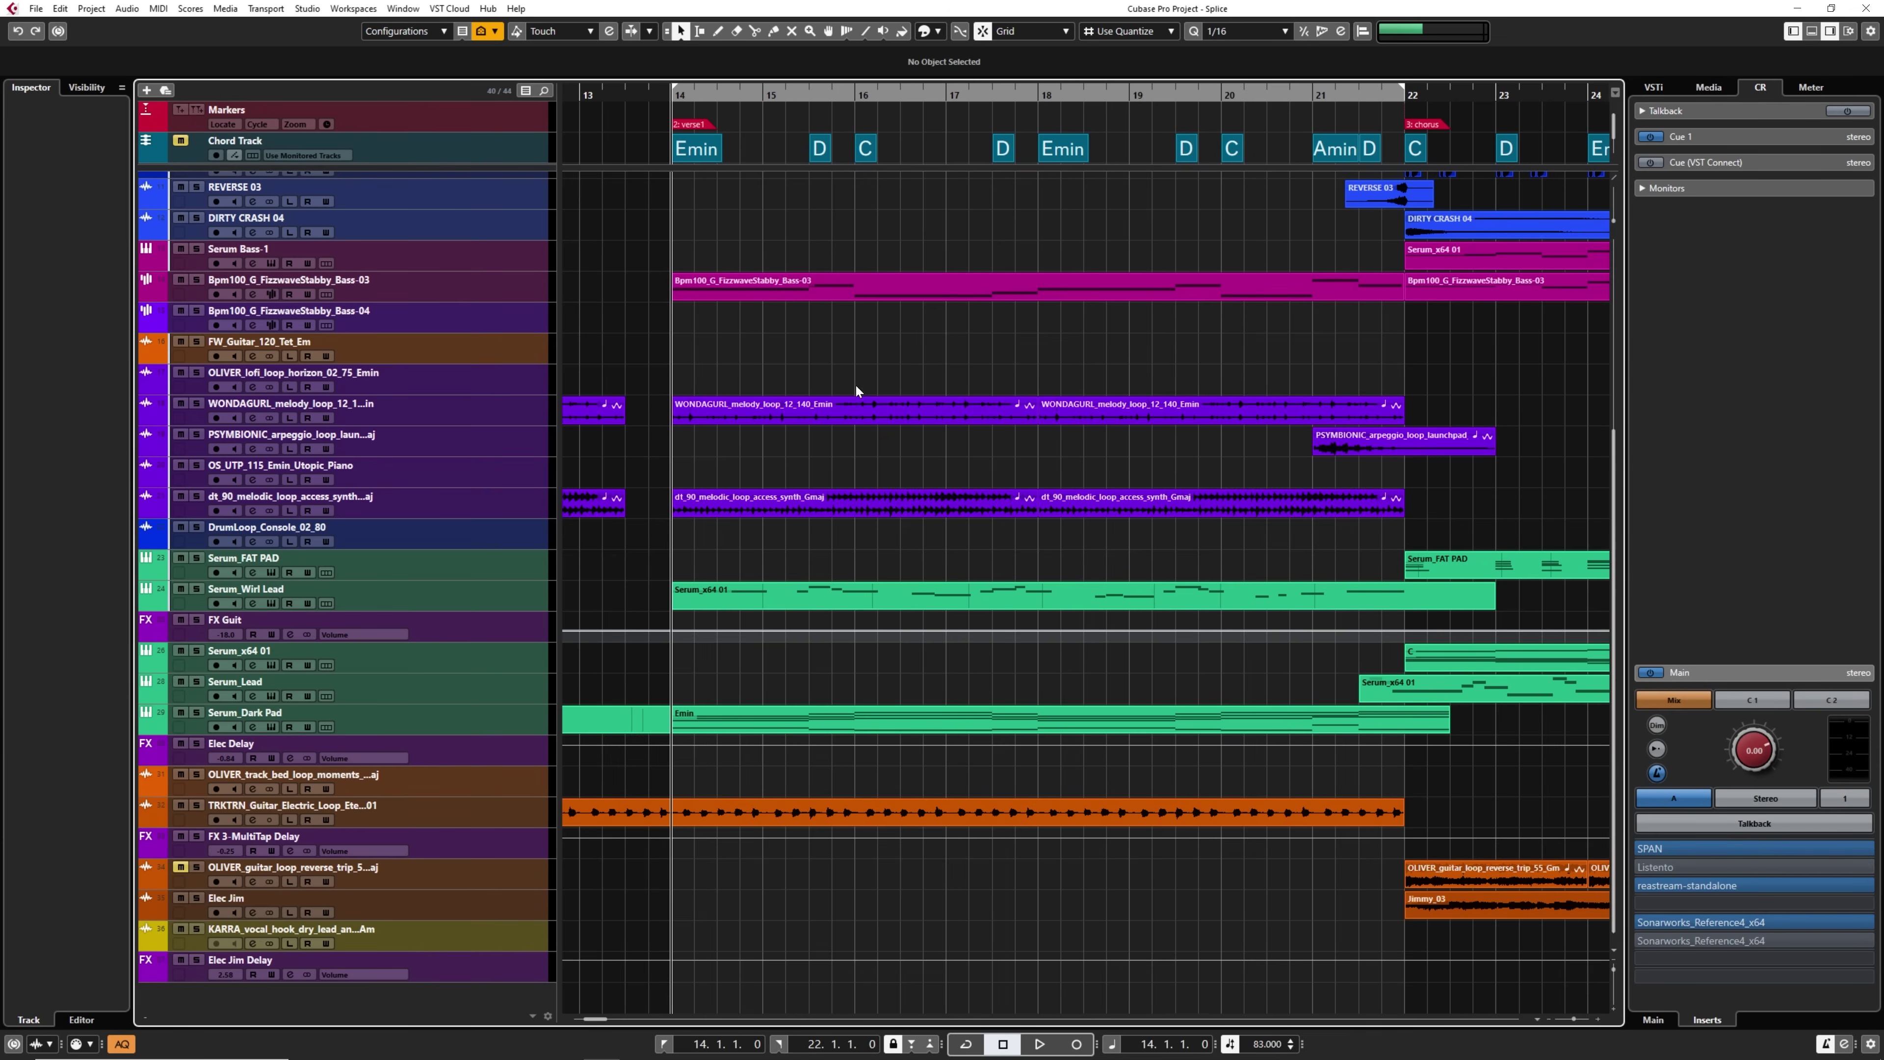
# Solo the original dt_90_melodic_loop_access_synth track in Cubase and play it back.
pyautogui.click(196, 496)
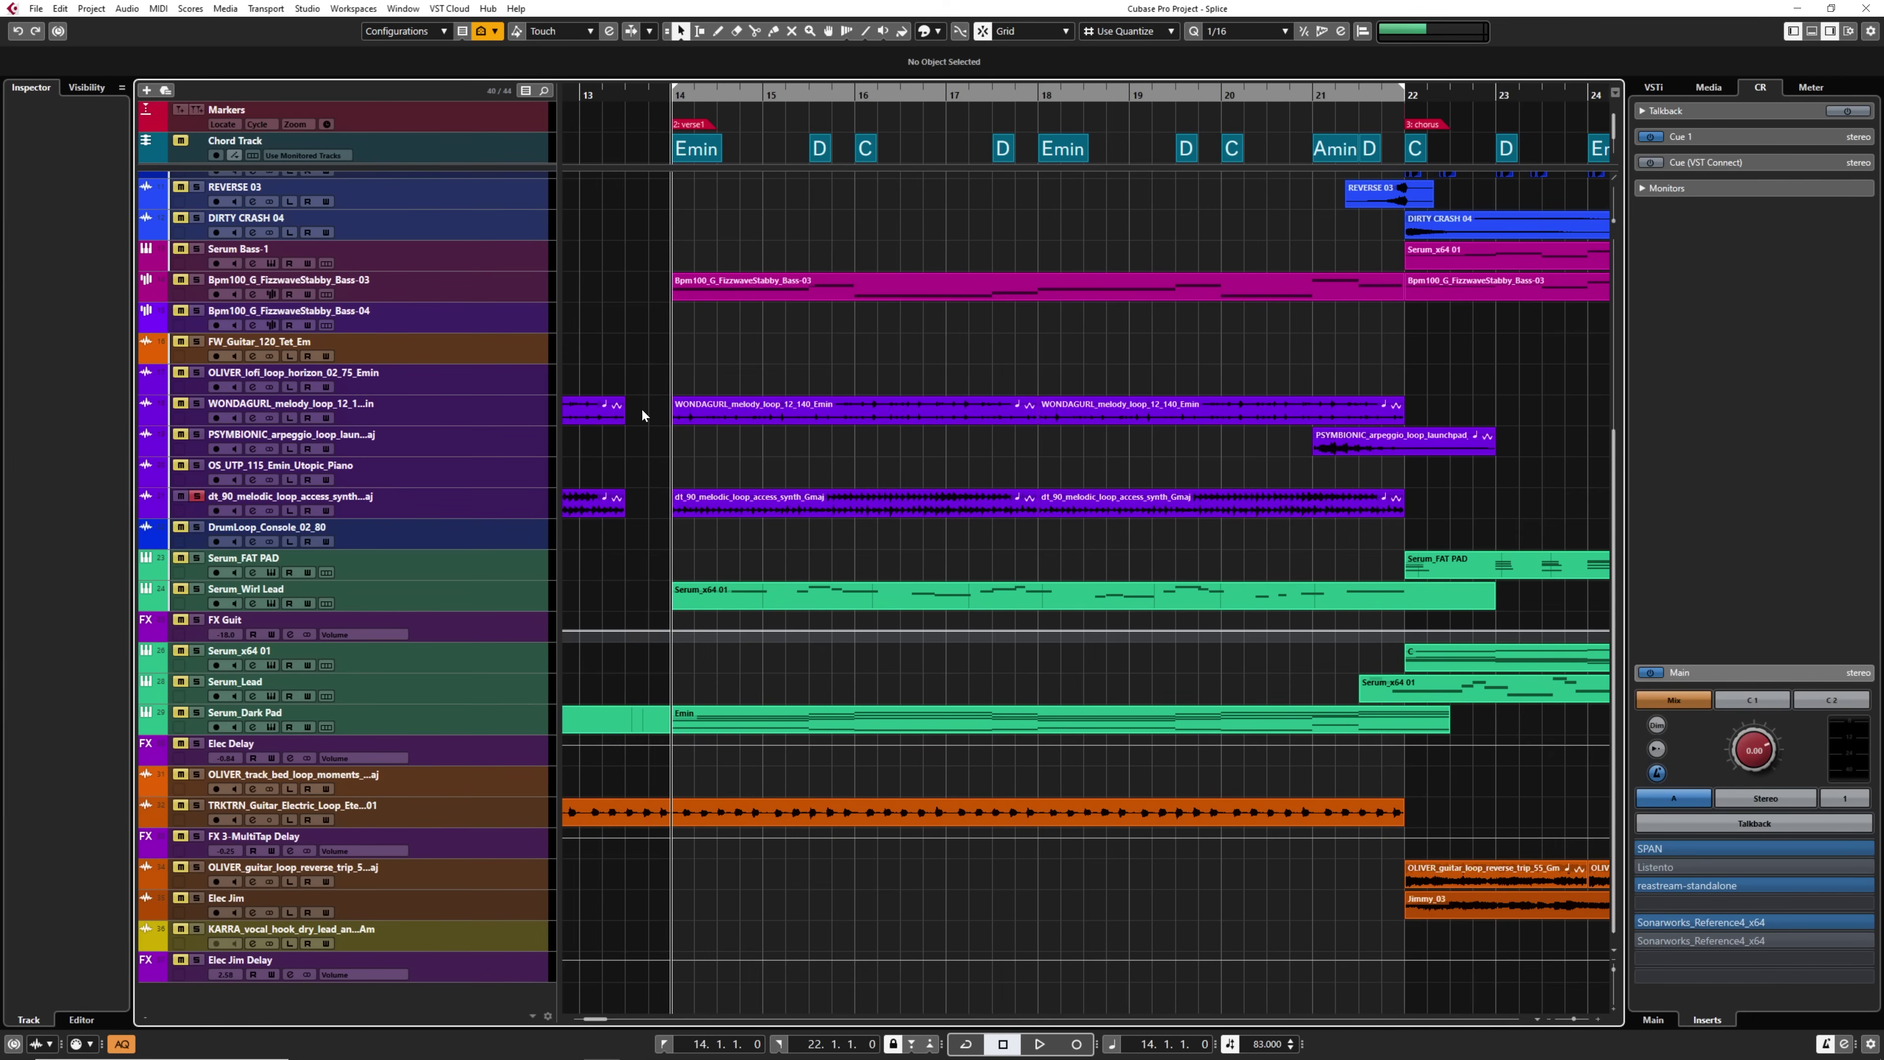
pyautogui.press('space')
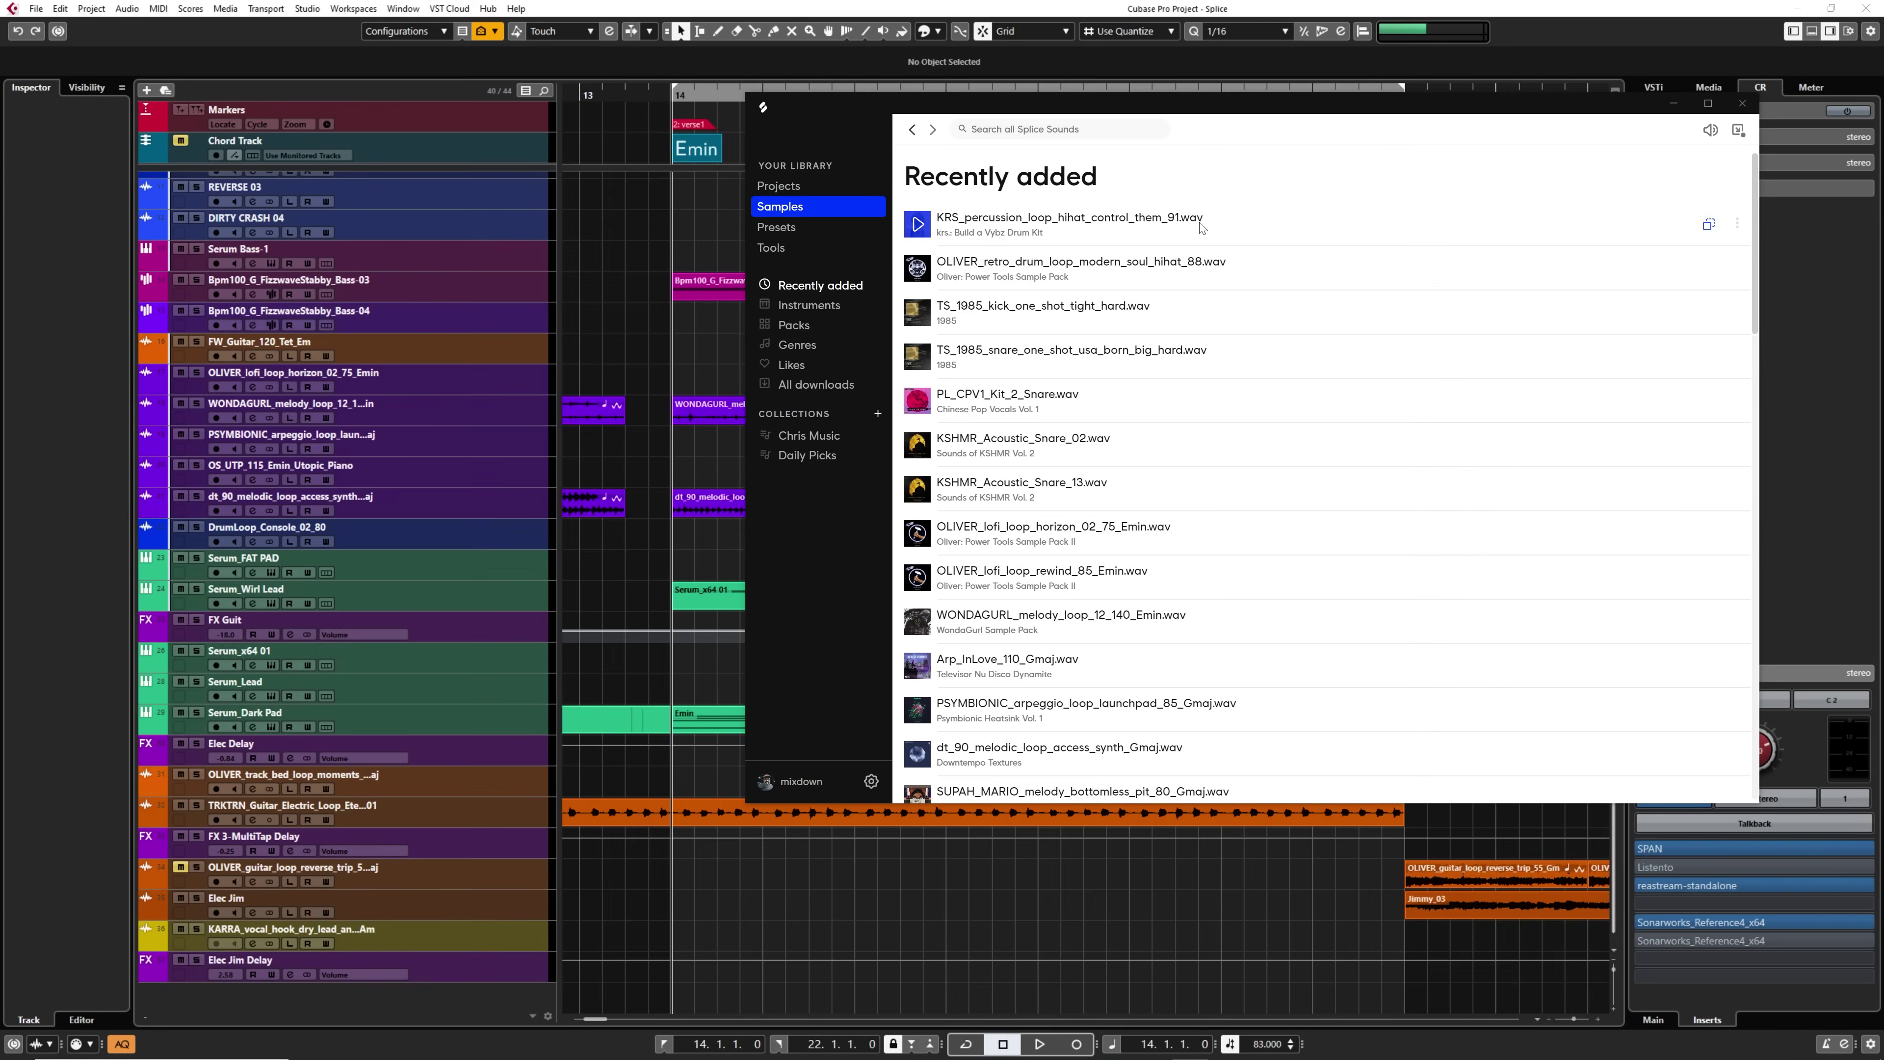
# Import dt_90_melodic_loop_access_synth_Gmaj.wav from the personal music collection in Splice onto a new track directly below the existing dt_90 loop.
pyautogui.scroll(-10, 1427, 462)
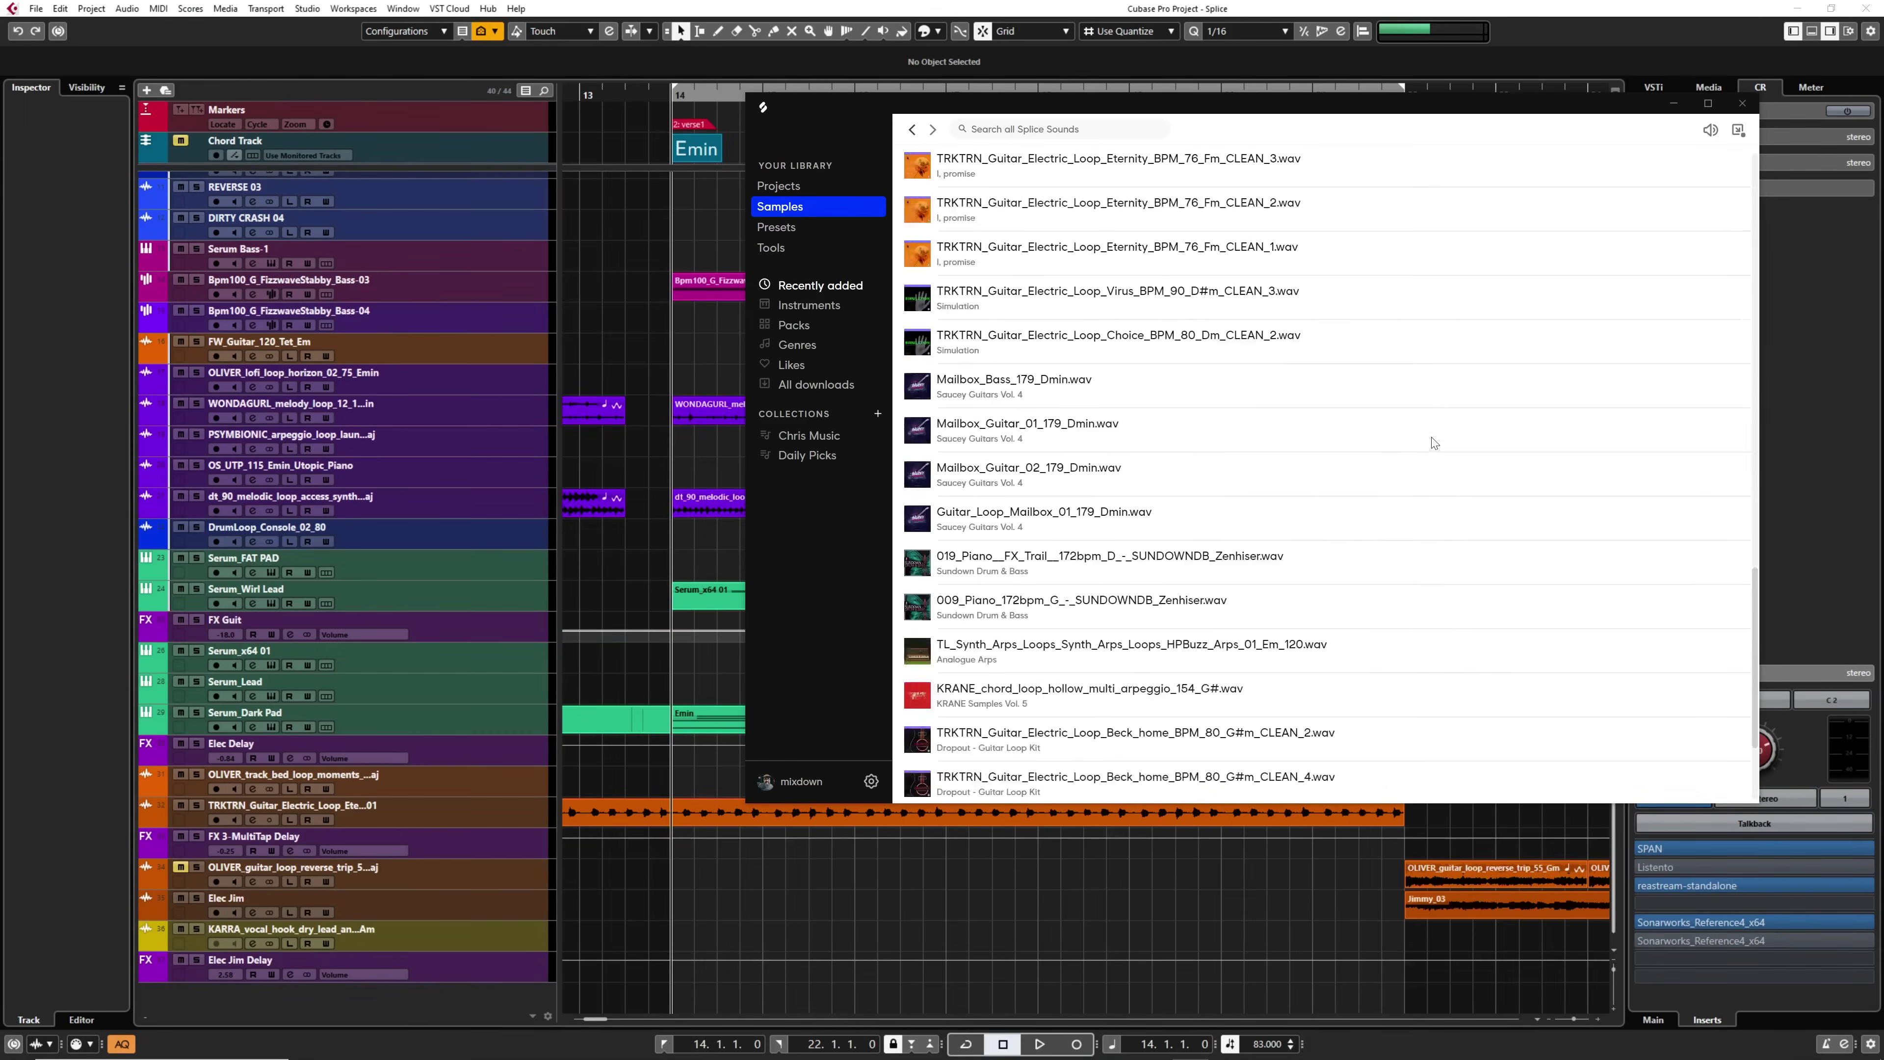
pyautogui.click(1326, 783)
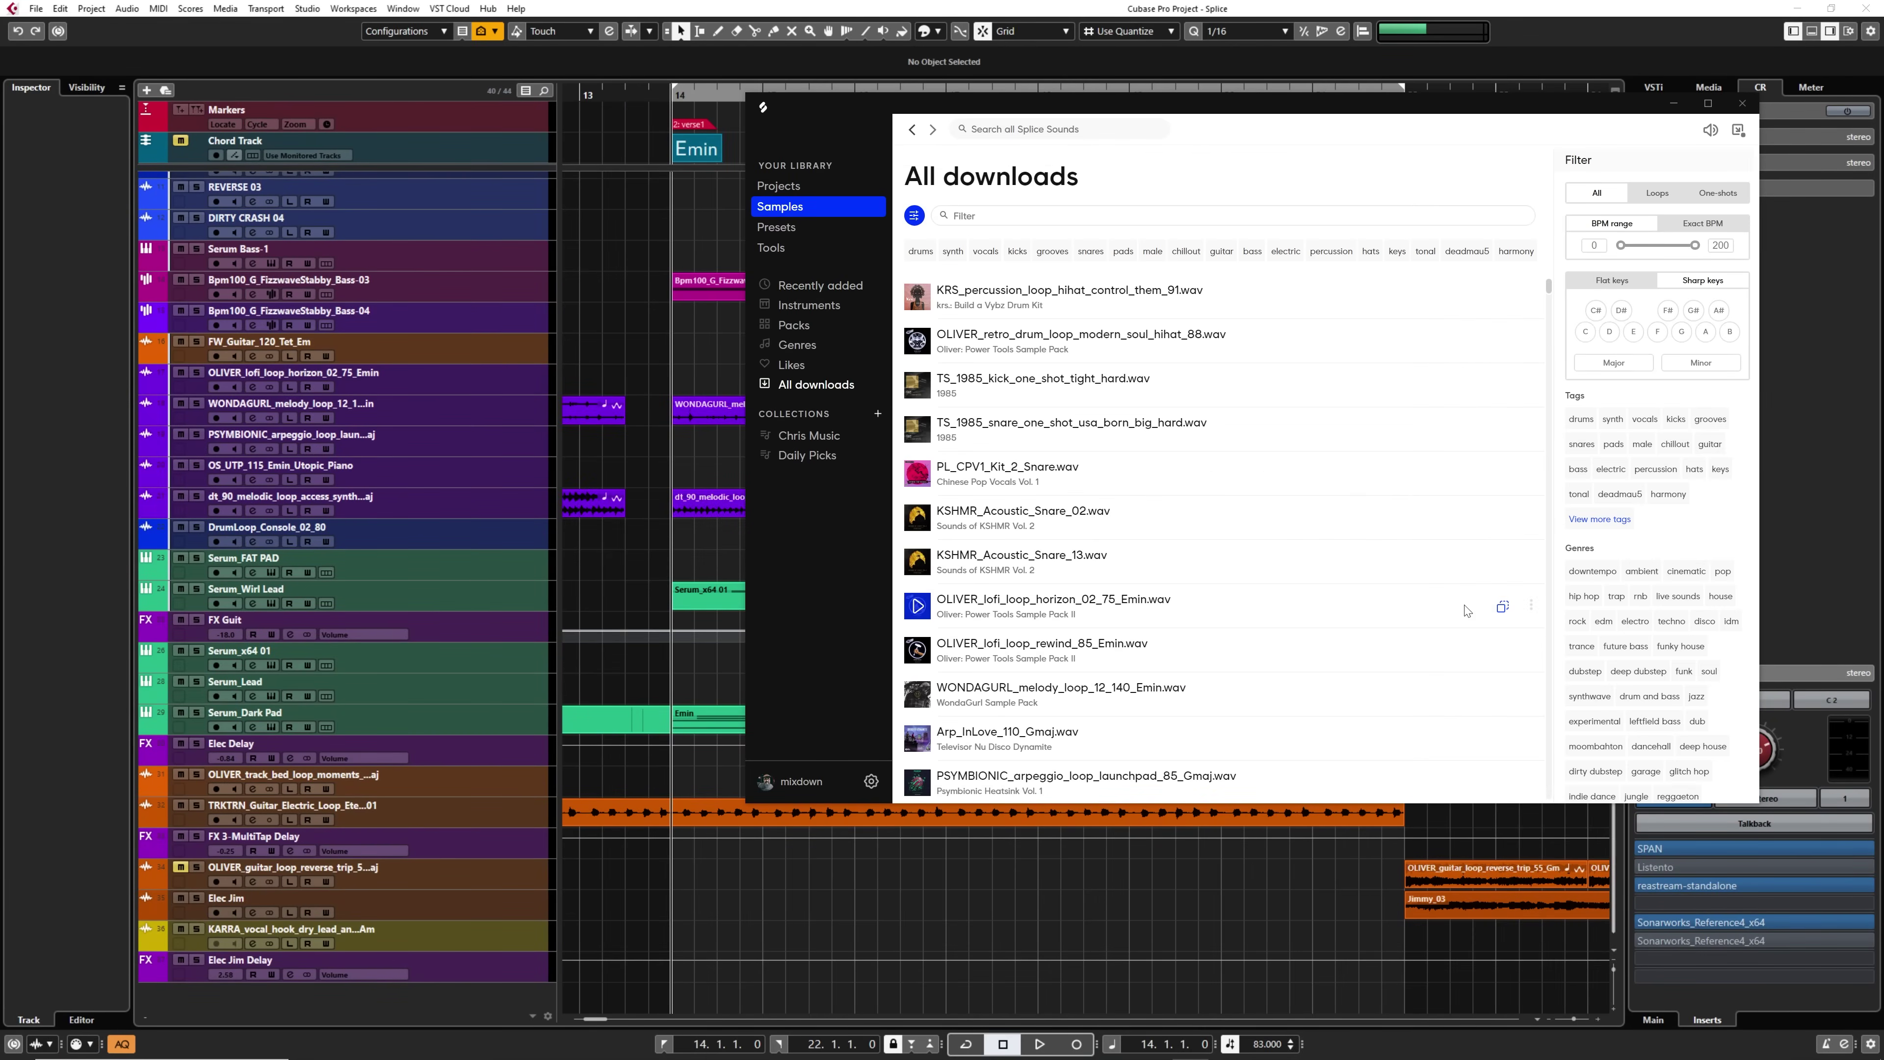
pyautogui.scroll(1, 919, 418)
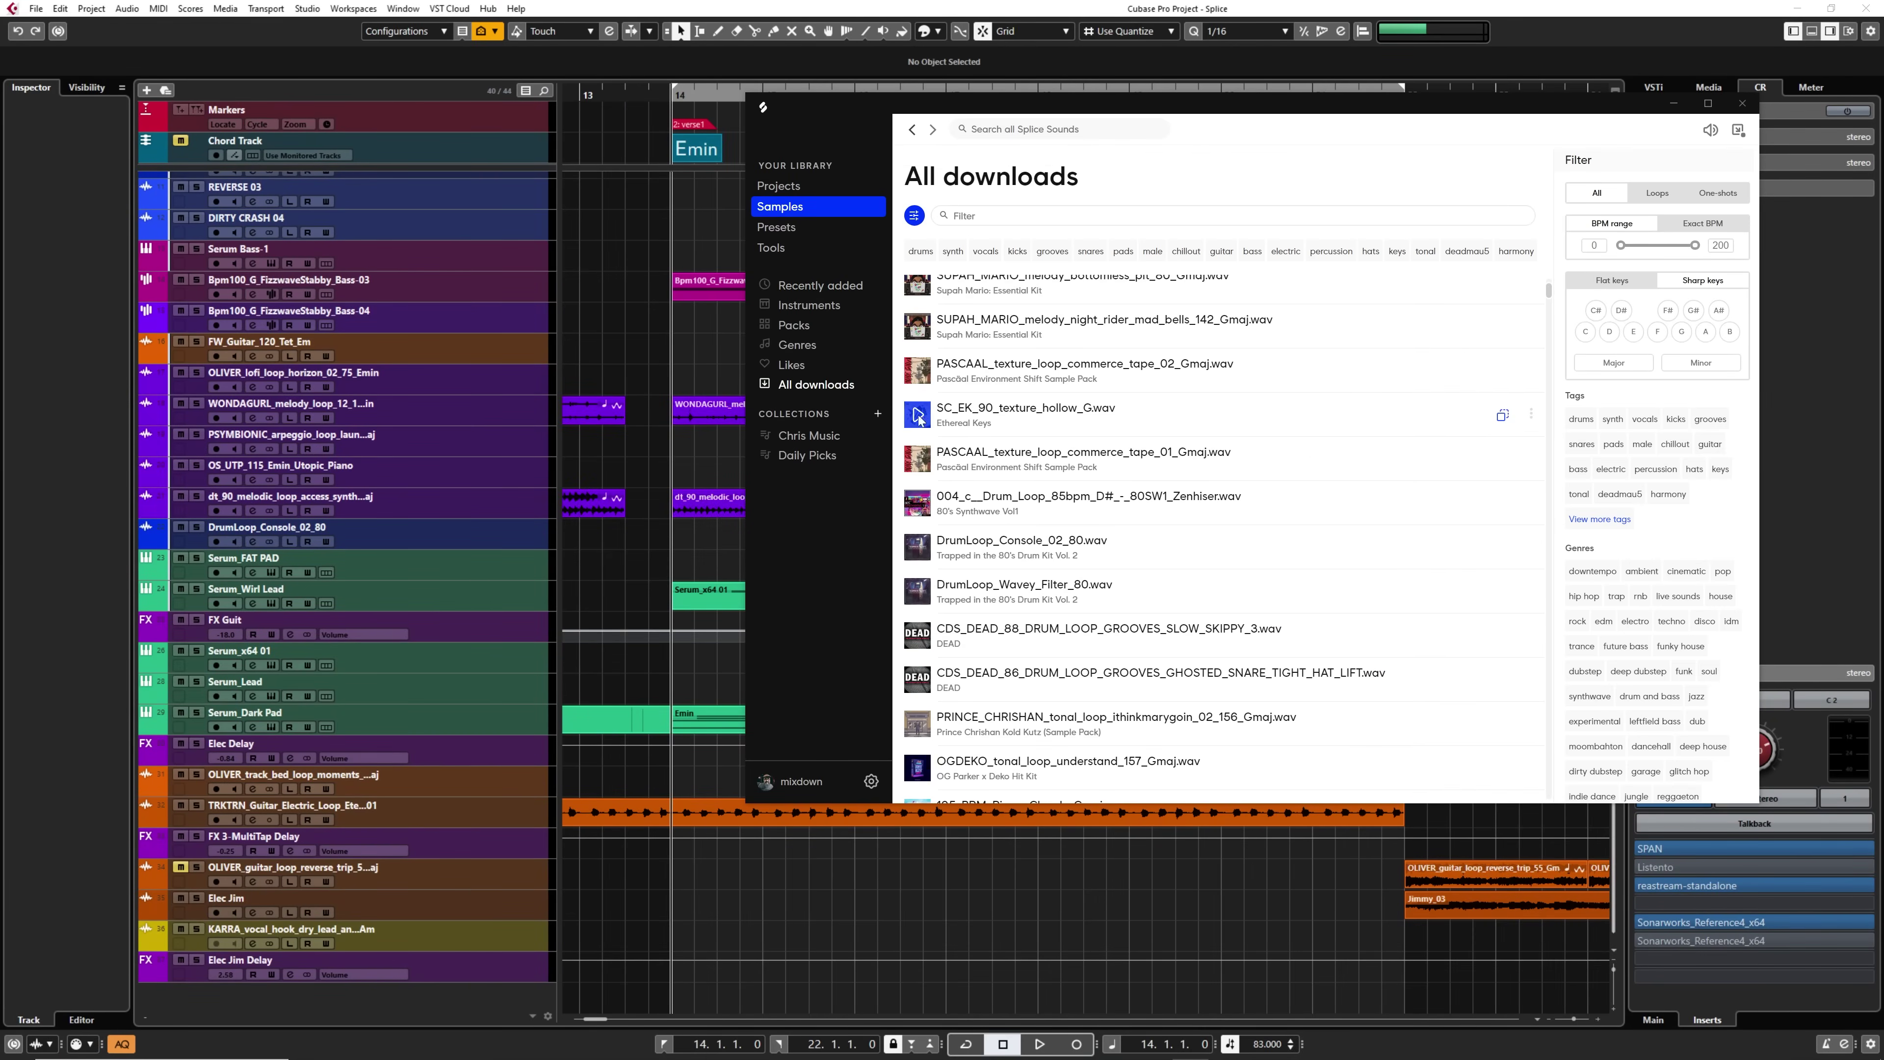
pyautogui.click(812, 436)
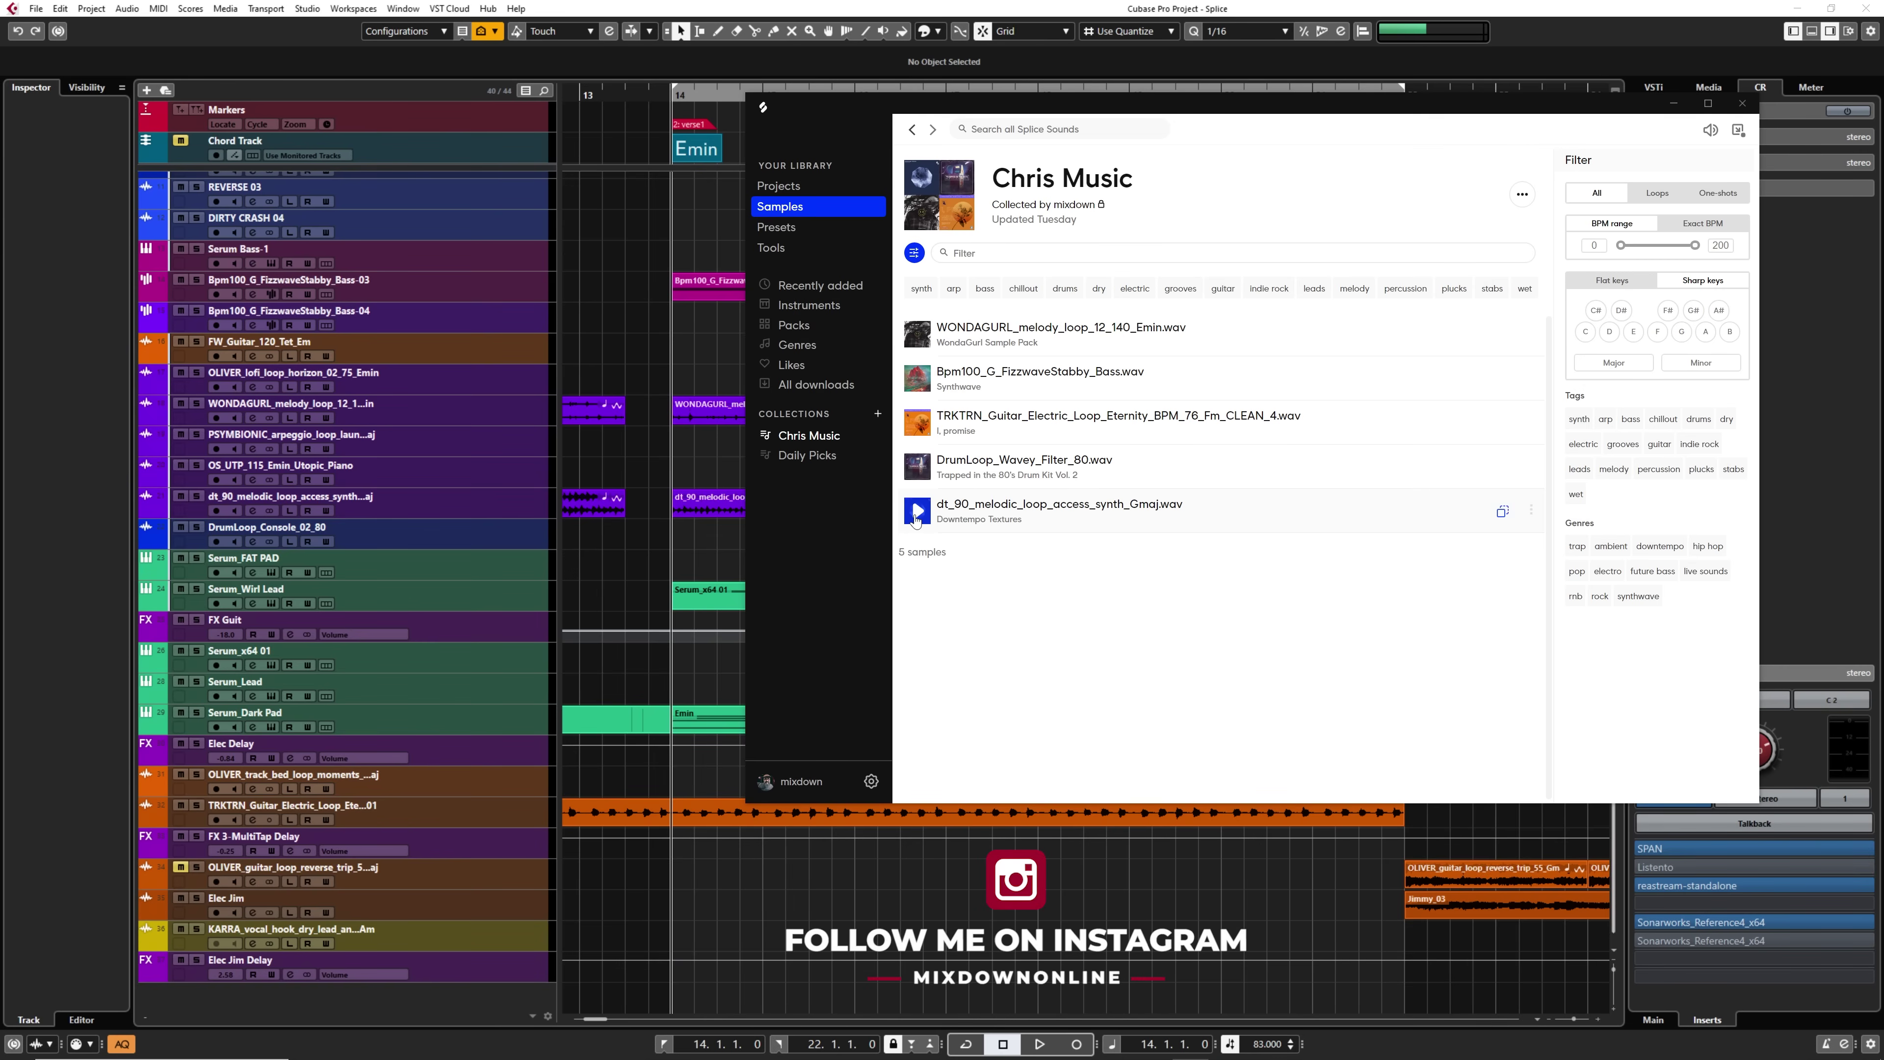
pyautogui.moveTo(927, 510); pyautogui.dragTo(450, 529)
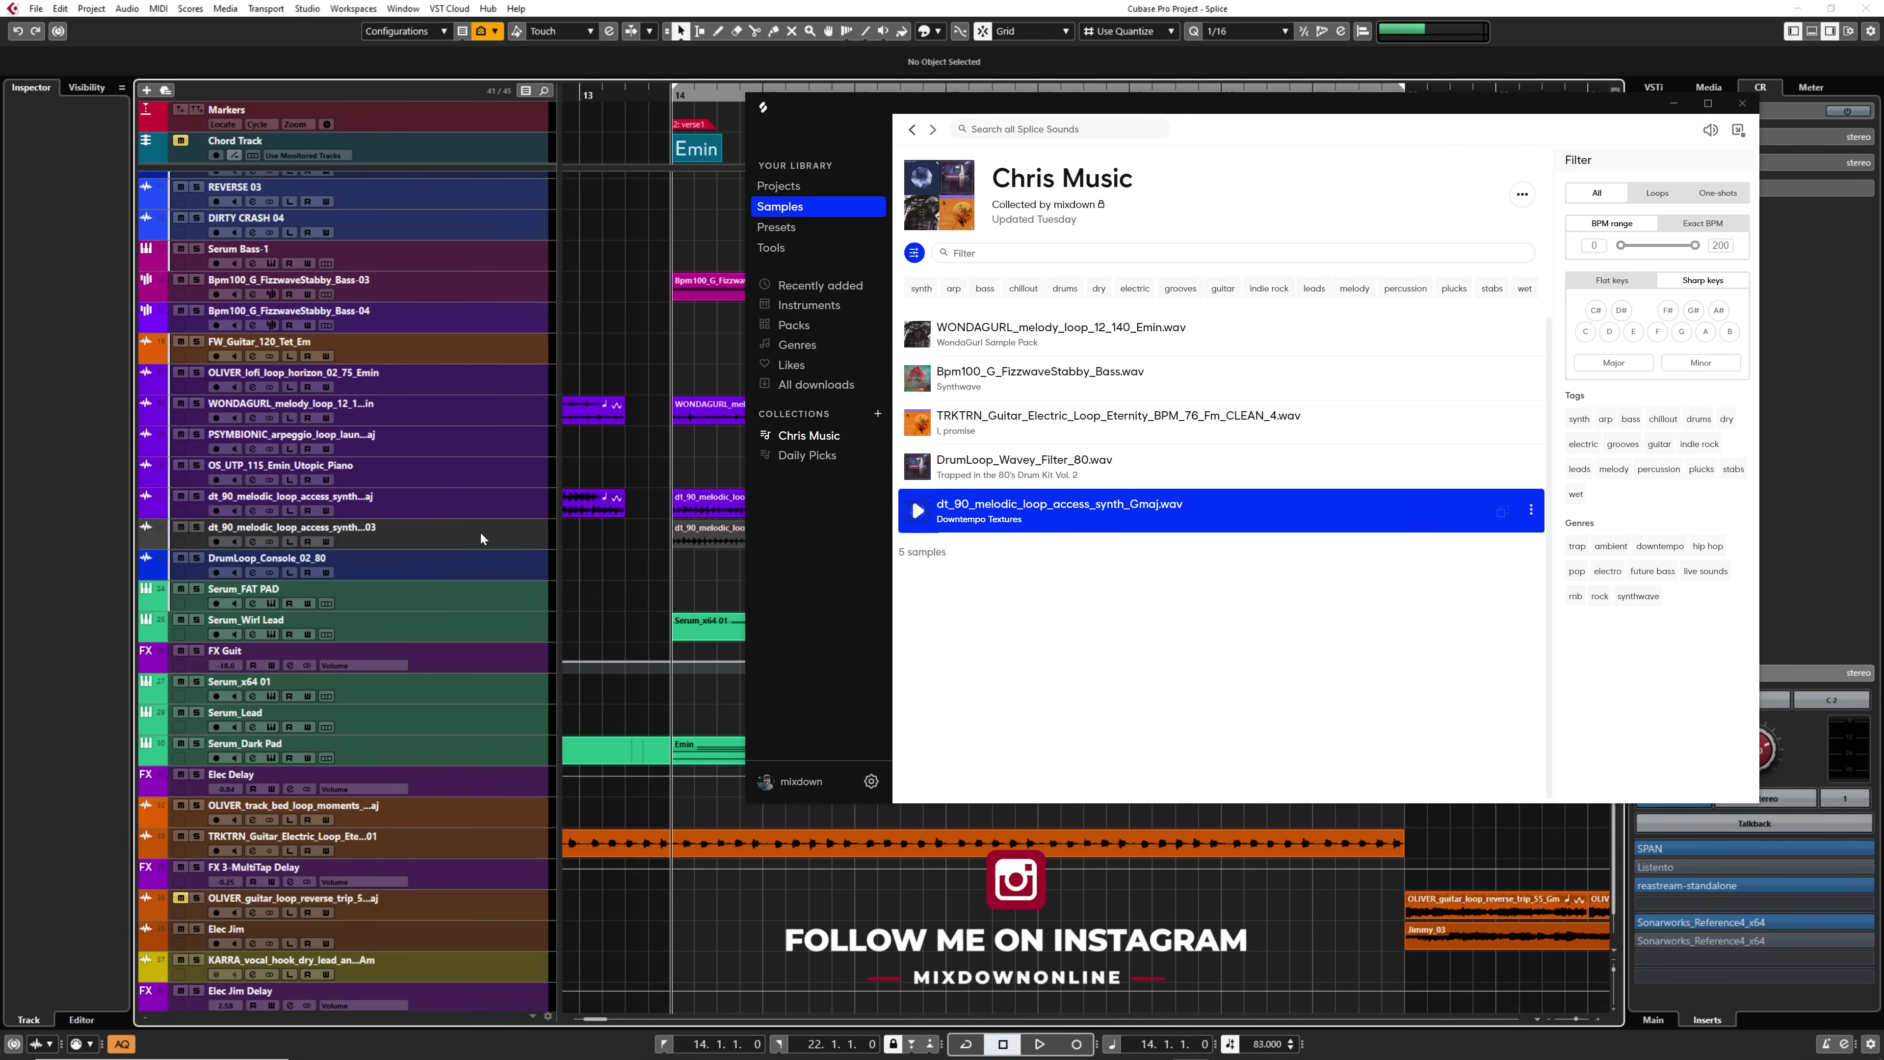
pyautogui.click(1674, 104)
# Solo the newly imported dt_90 loop and listen to it from just before bar 14.
pyautogui.press('space')
pyautogui.click(772, 534)
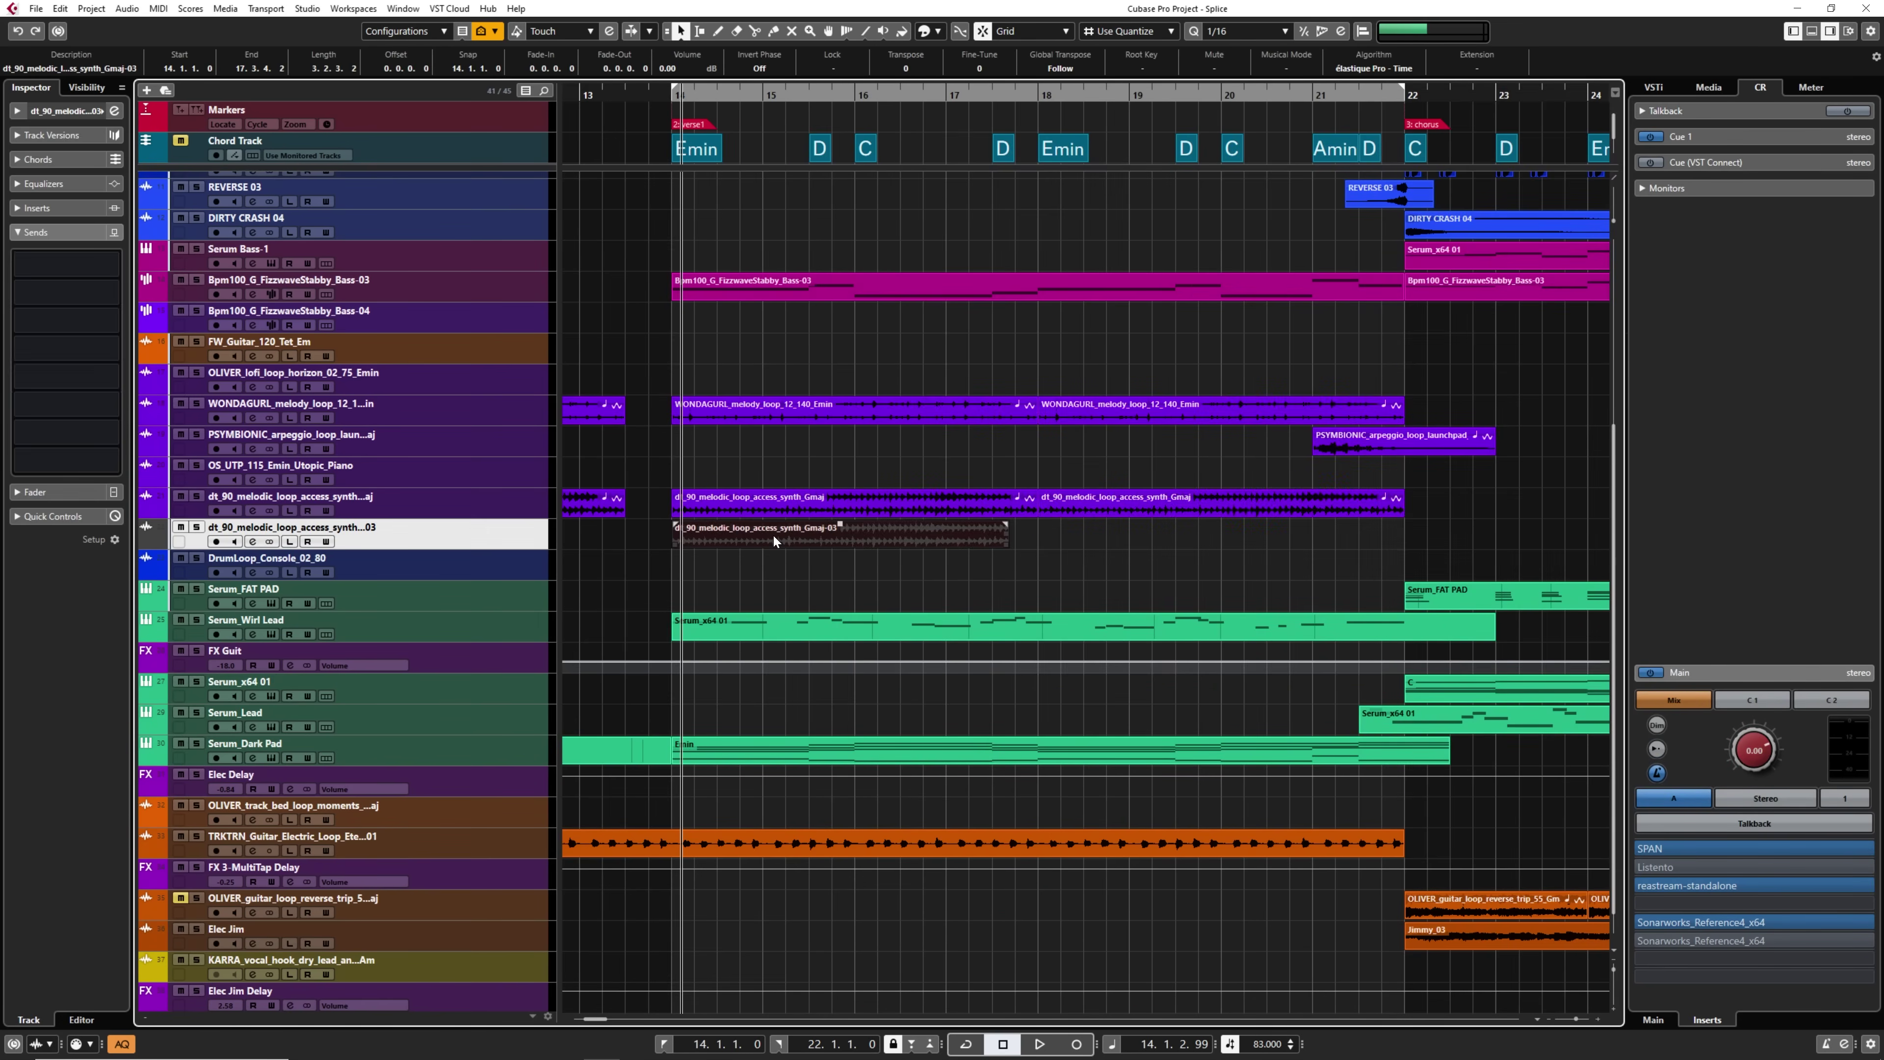
pyautogui.click(197, 528)
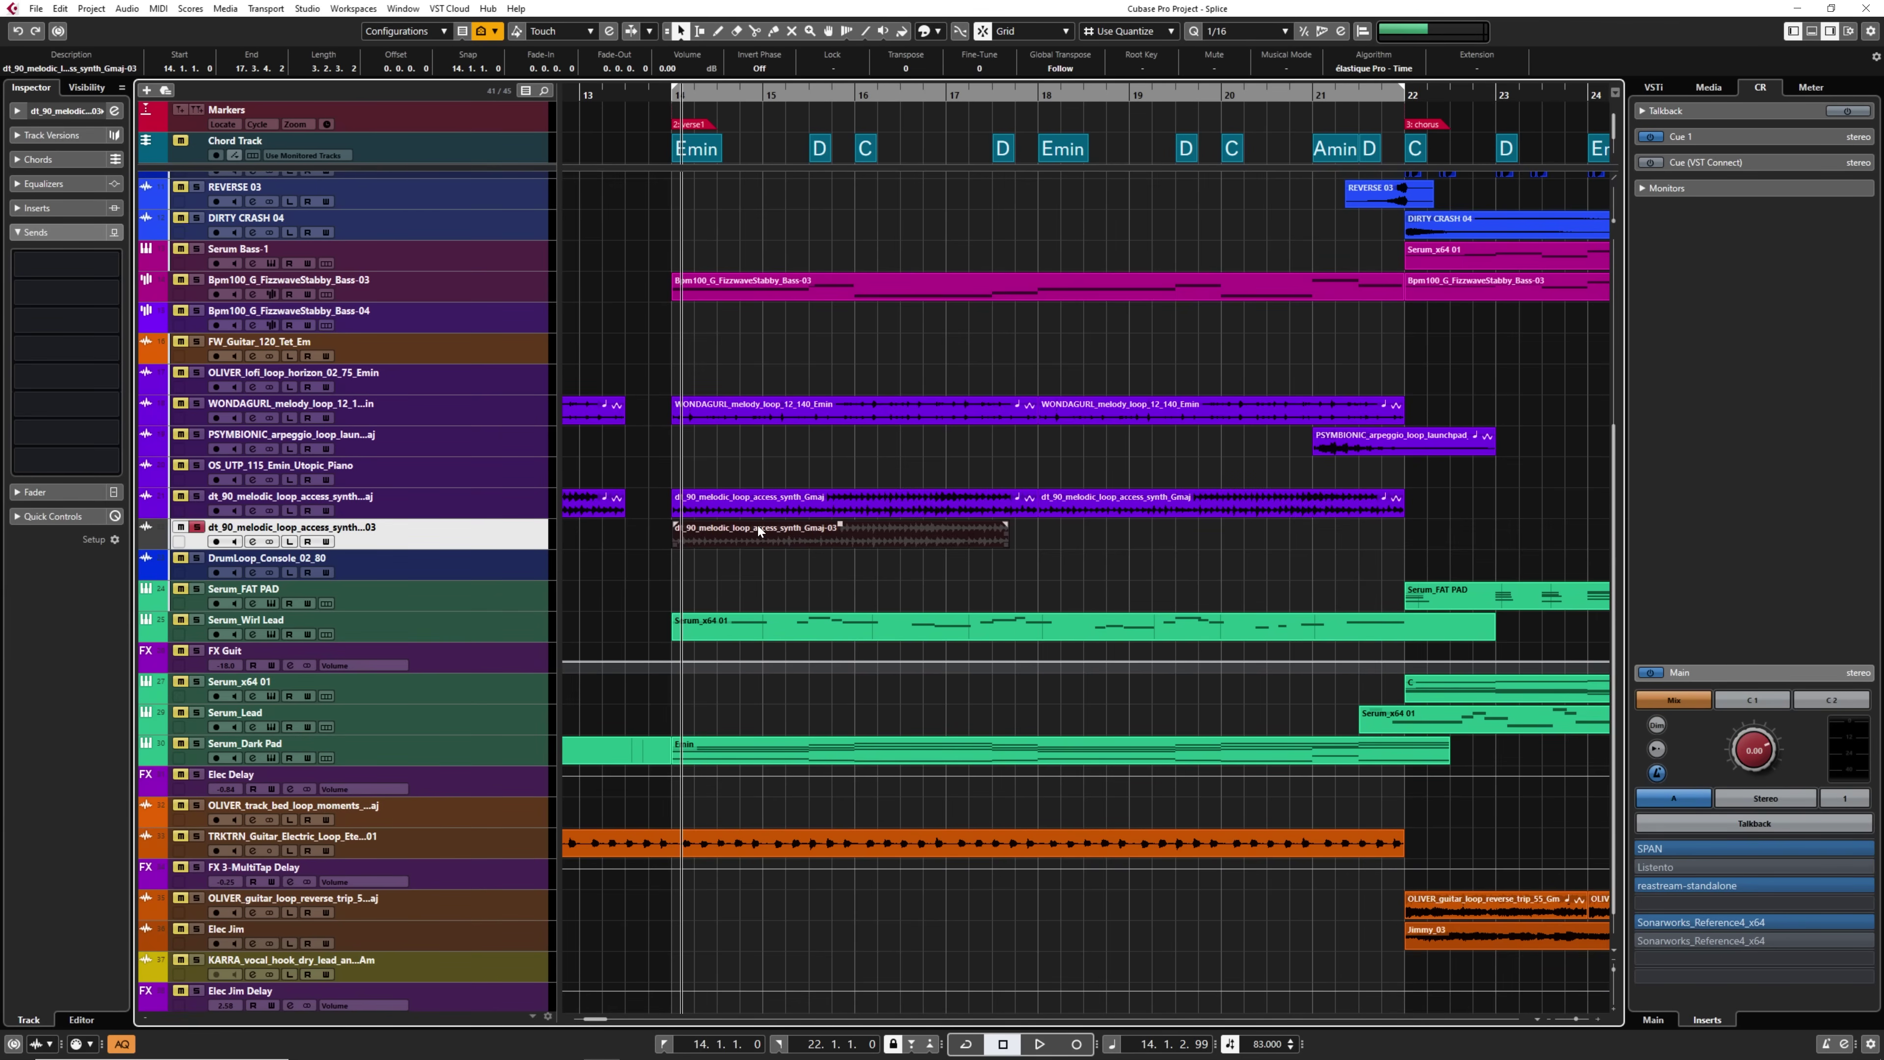
pyautogui.click(662, 96)
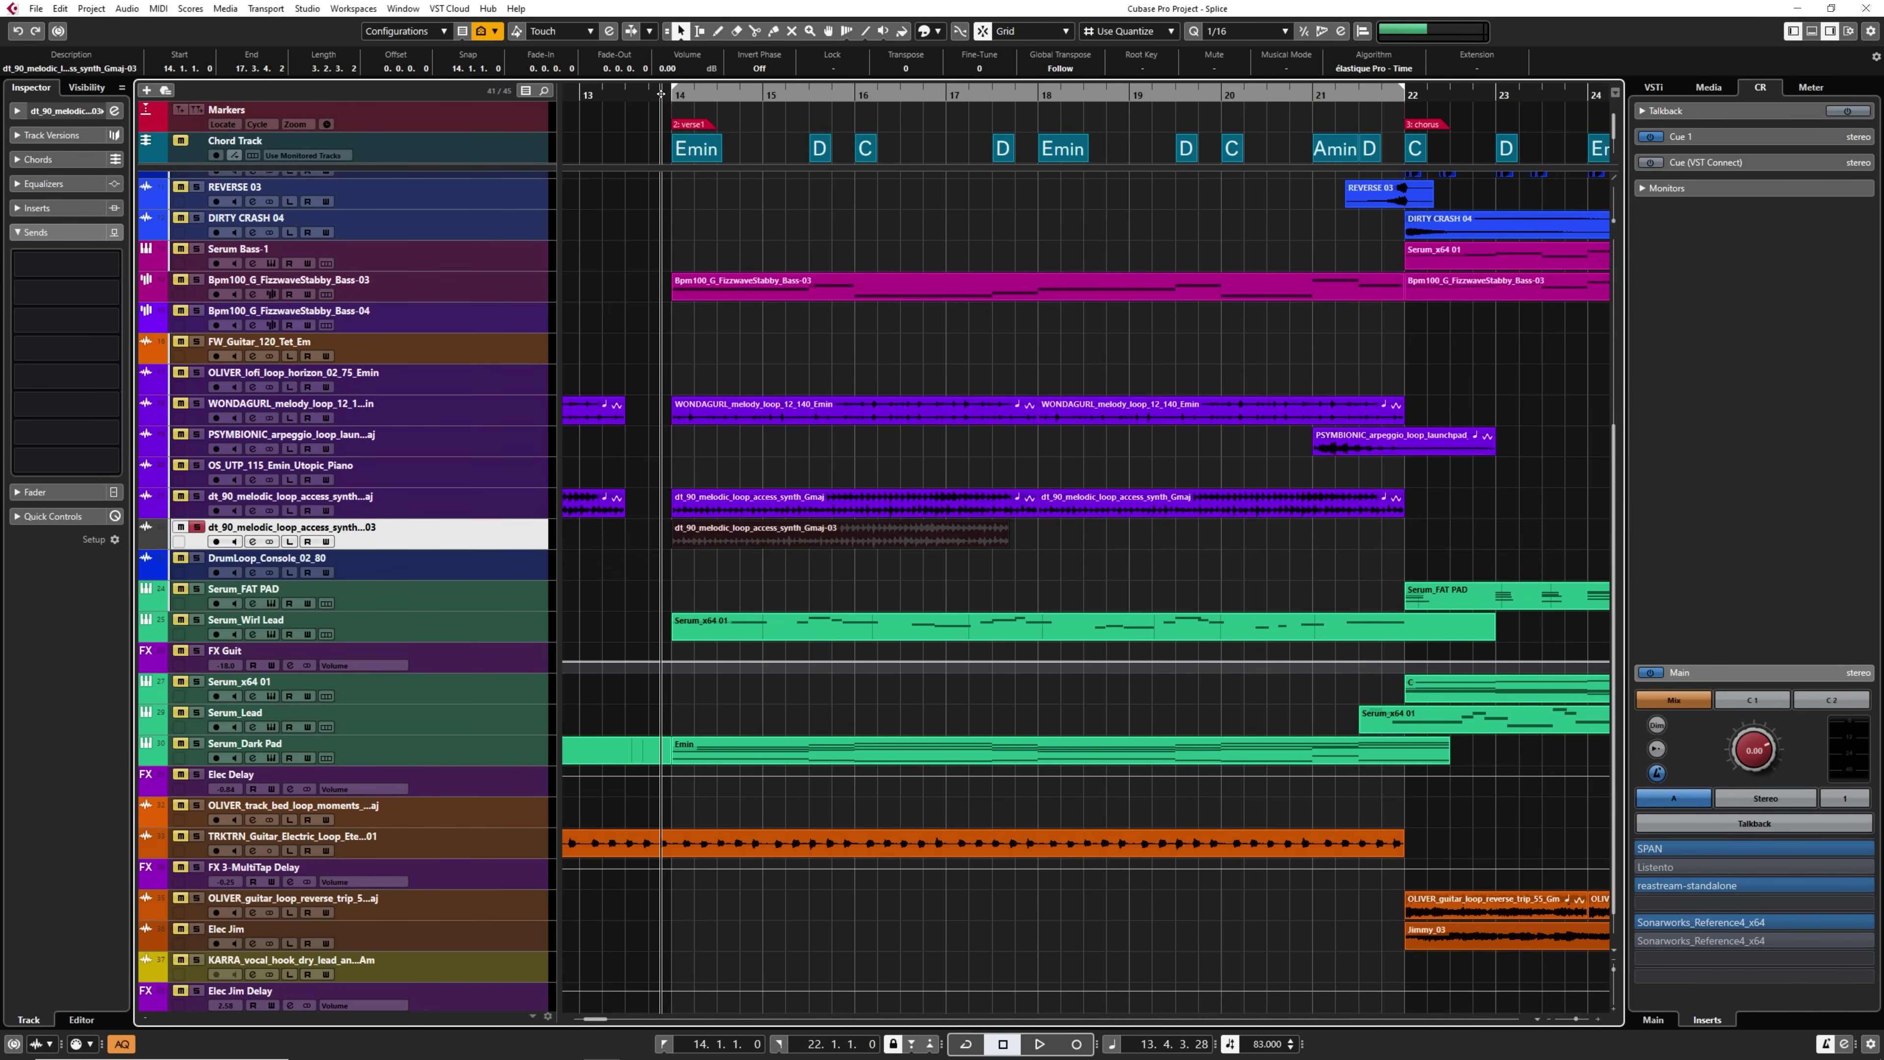
pyautogui.scroll(3, 704, 446)
pyautogui.press('space')
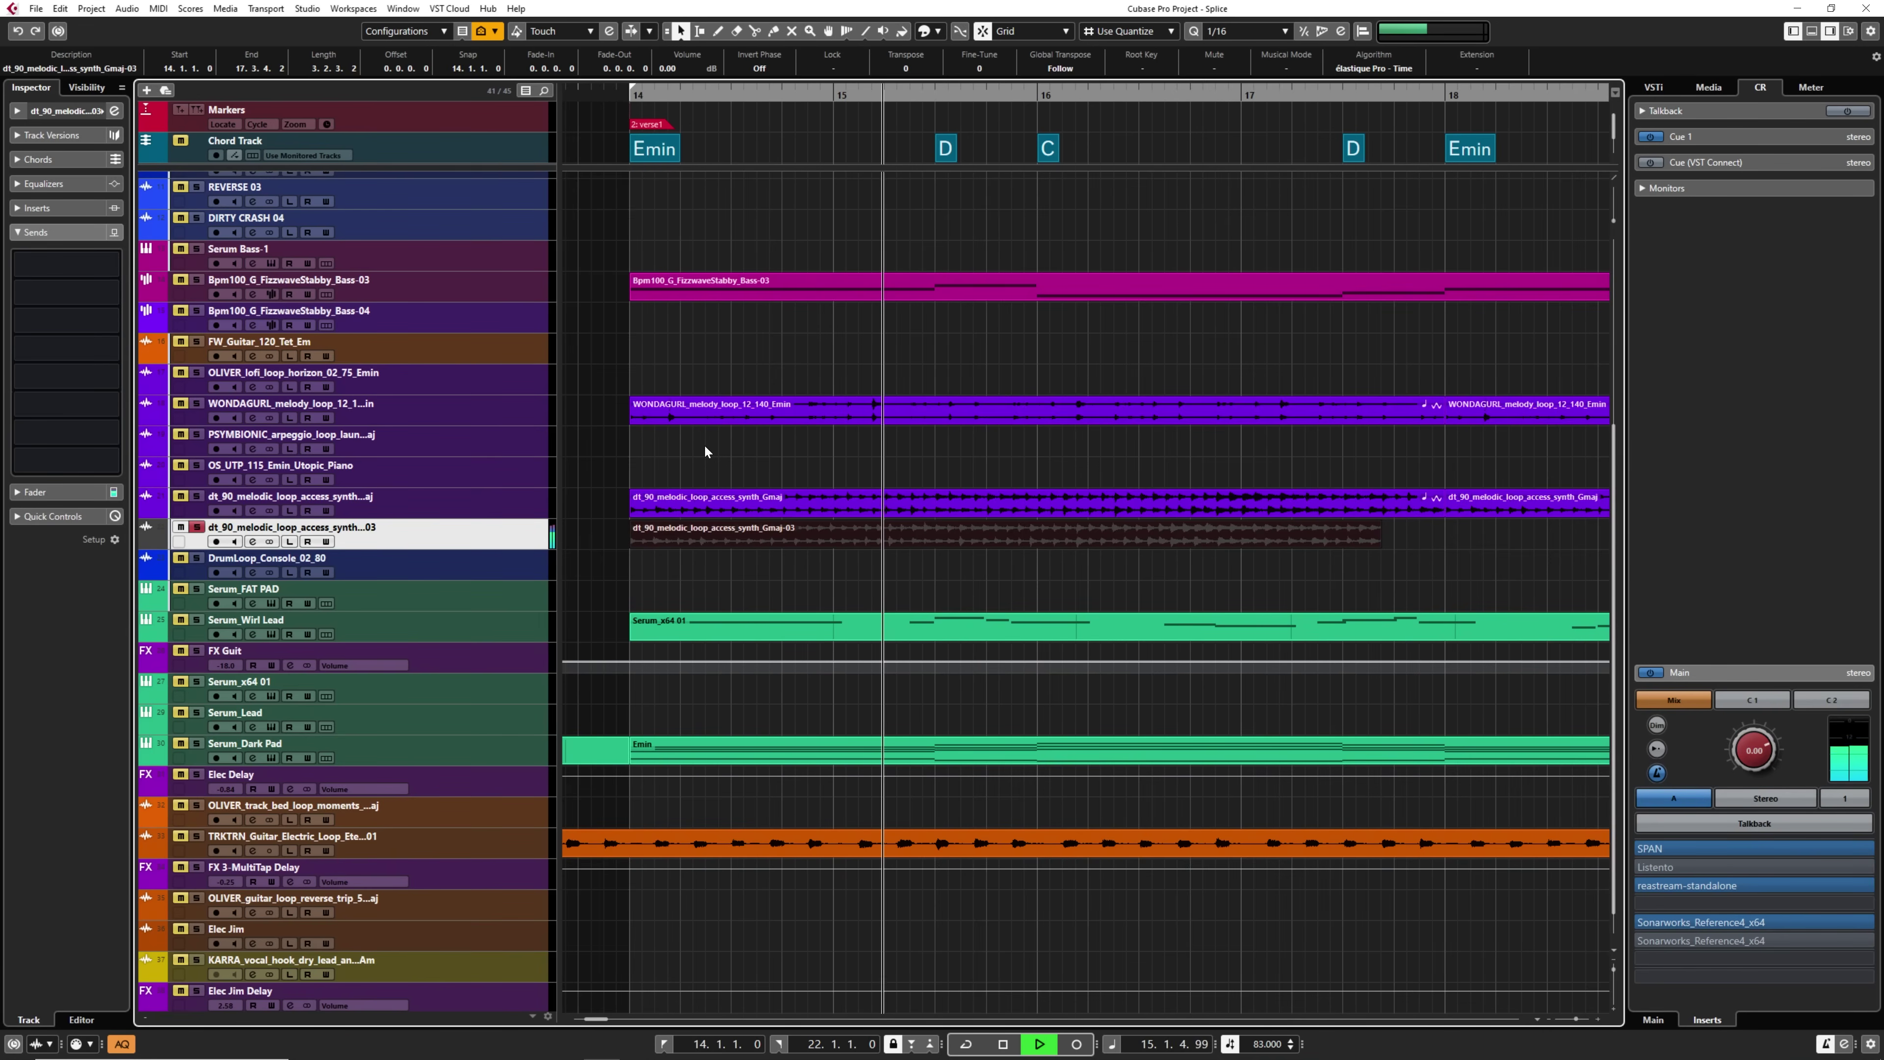
pyautogui.press('space')
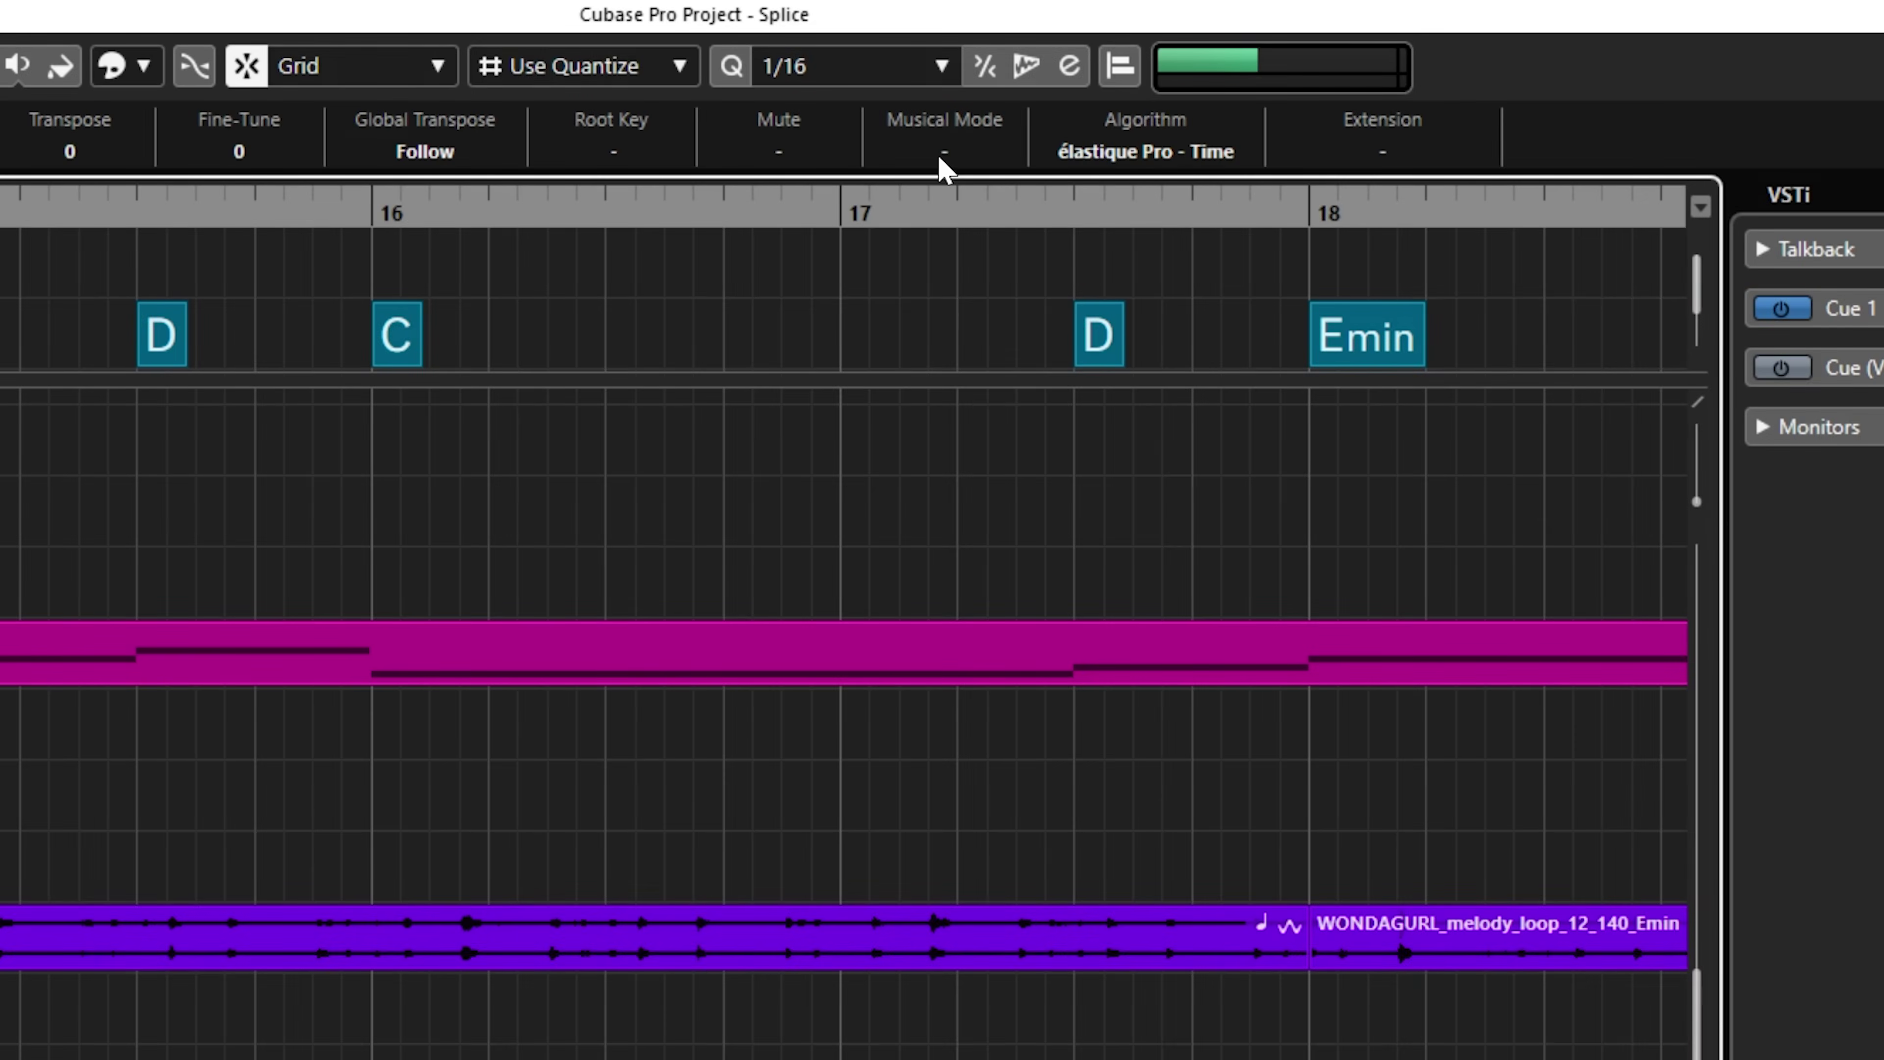
# Turn on Musical Mode for the imported dt_90 loop and listen to the result.
pyautogui.click(939, 158)
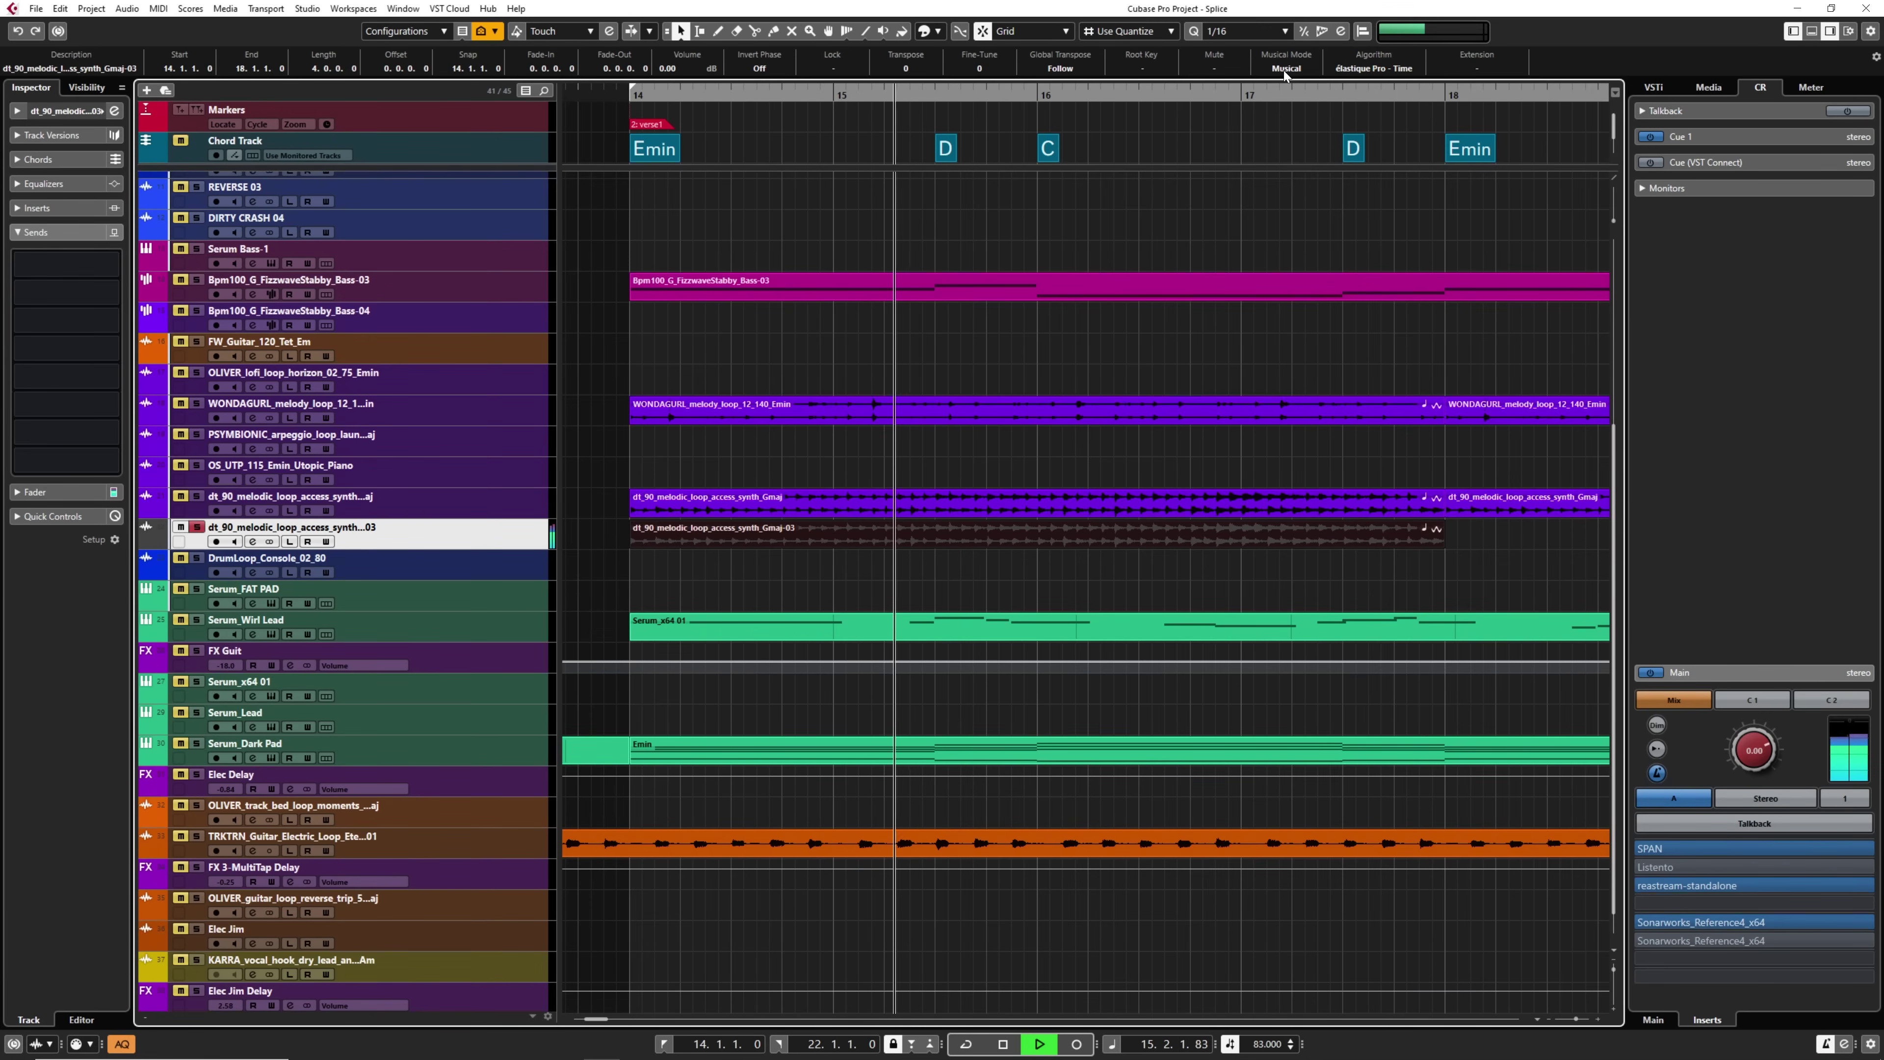
pyautogui.press('space')
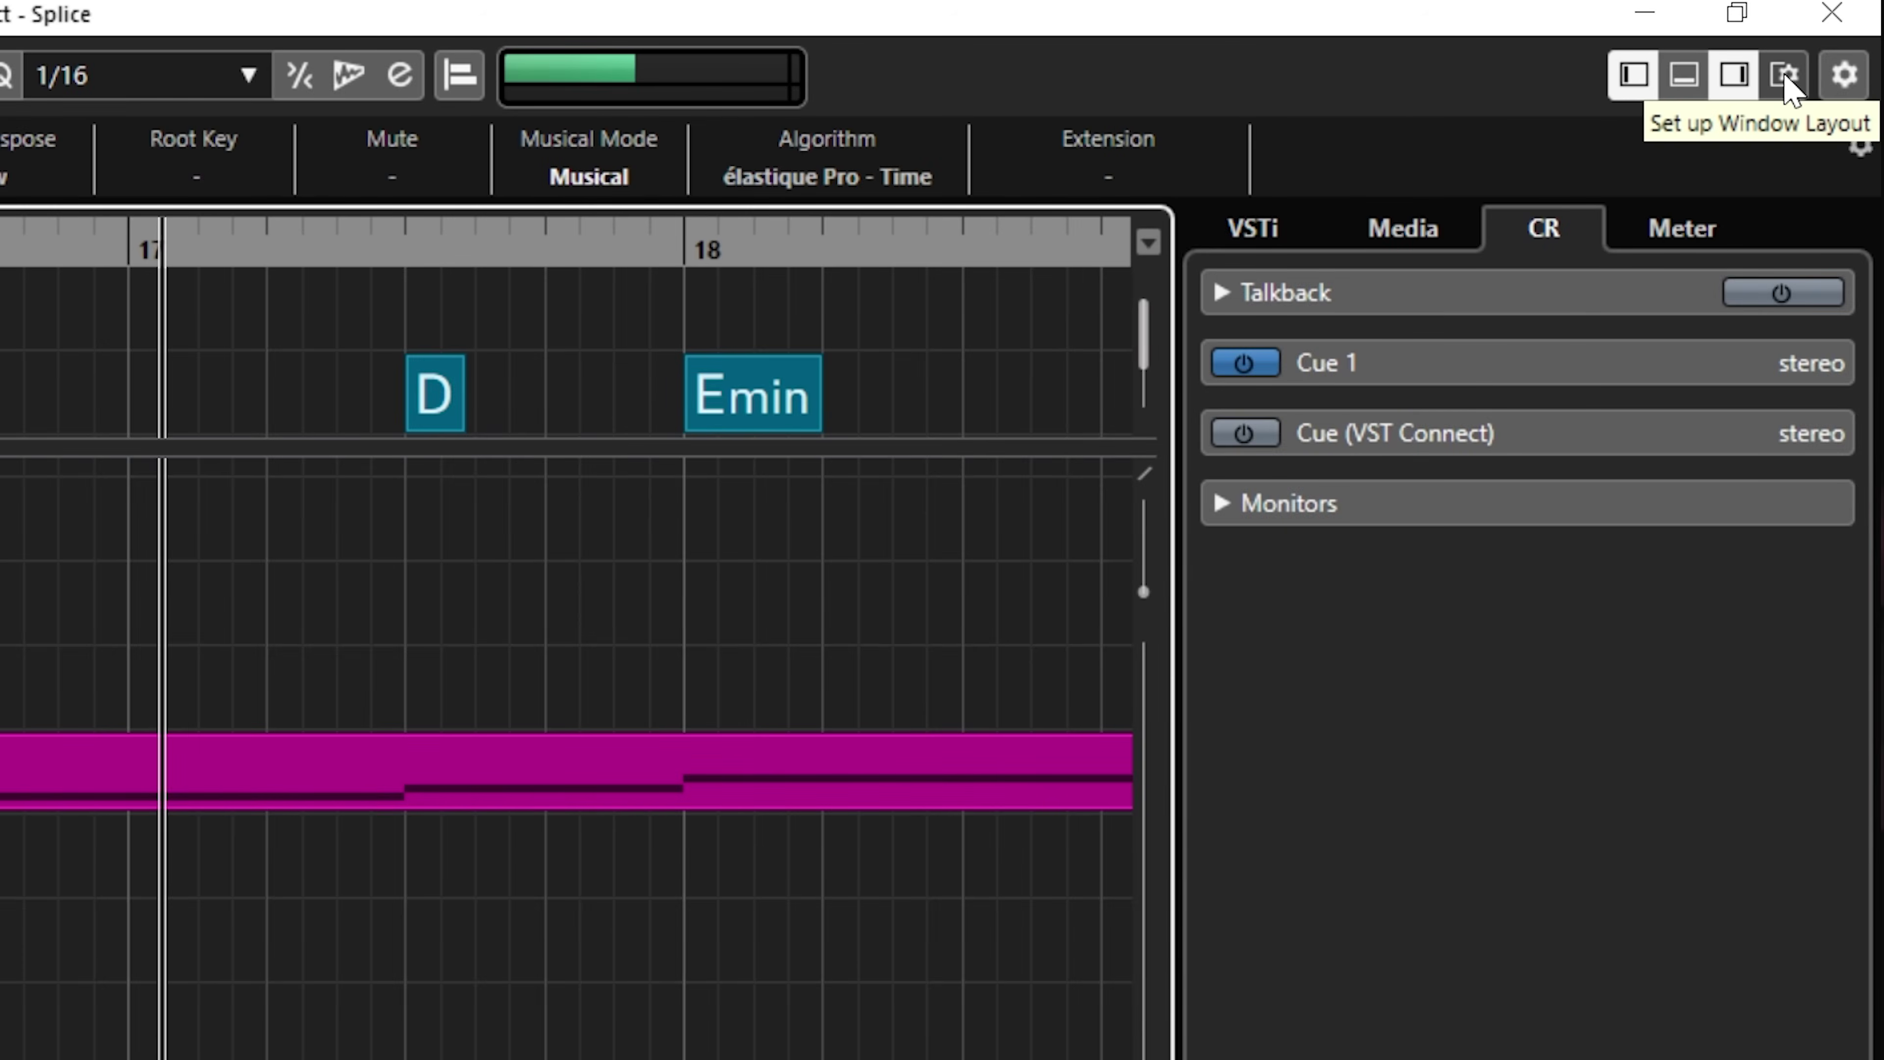
# Open the window layout setup and switch the Info Line off and back on.
pyautogui.click(1786, 75)
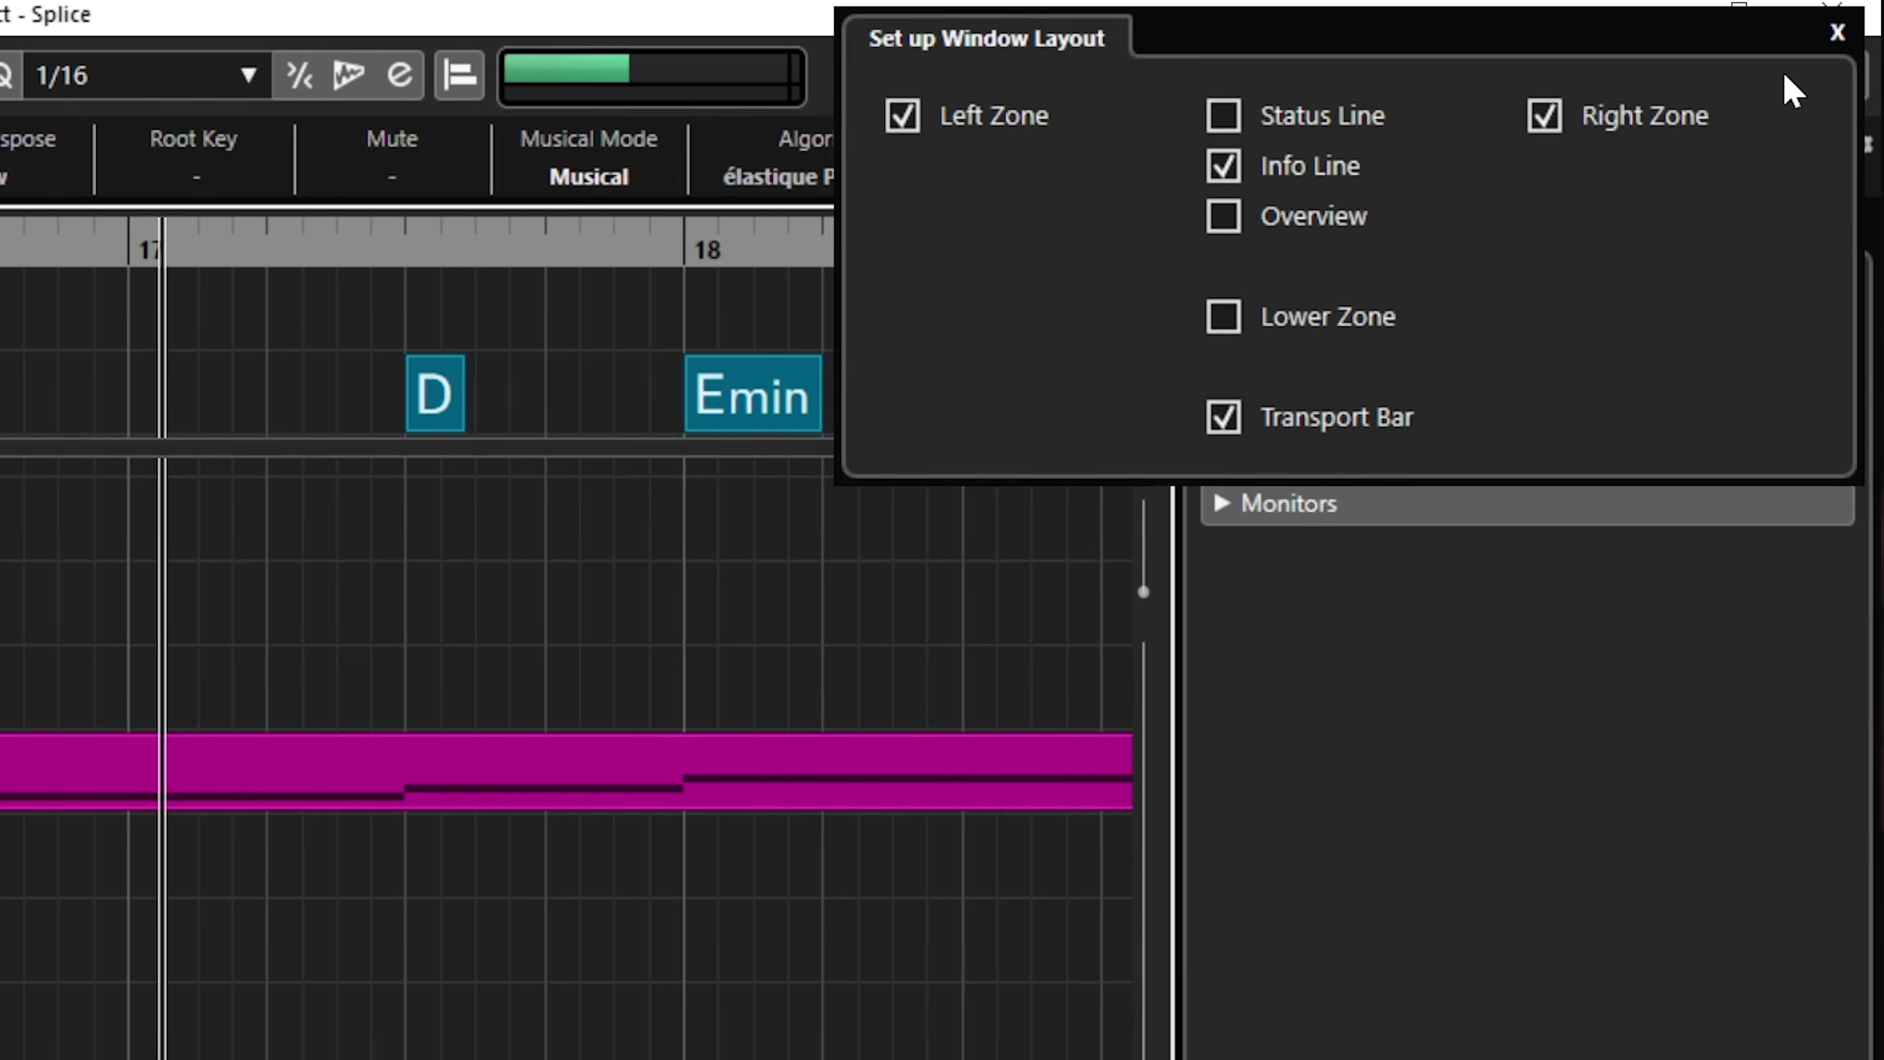
pyautogui.click(1223, 169)
pyautogui.click(1222, 169)
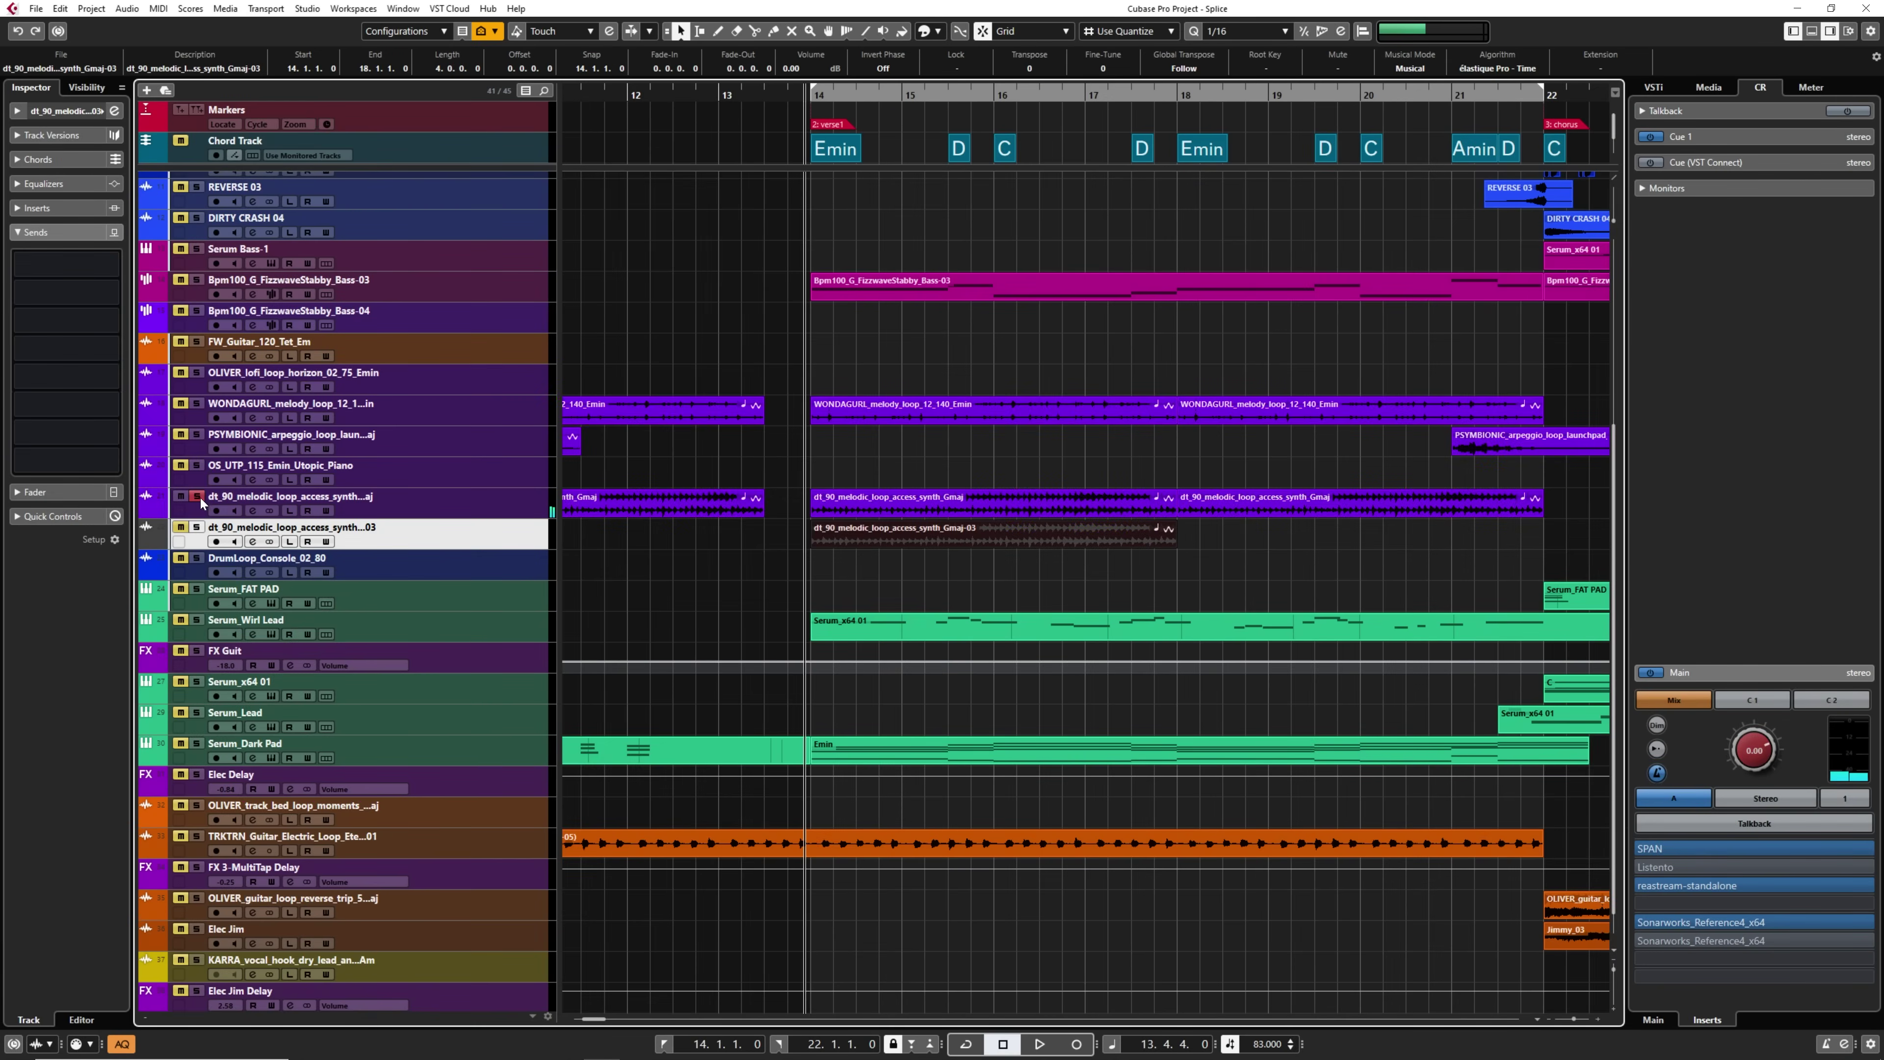
# Unsolo the original dt_90 loop track and select the Groove Agent 01 track.
pyautogui.click(196, 496)
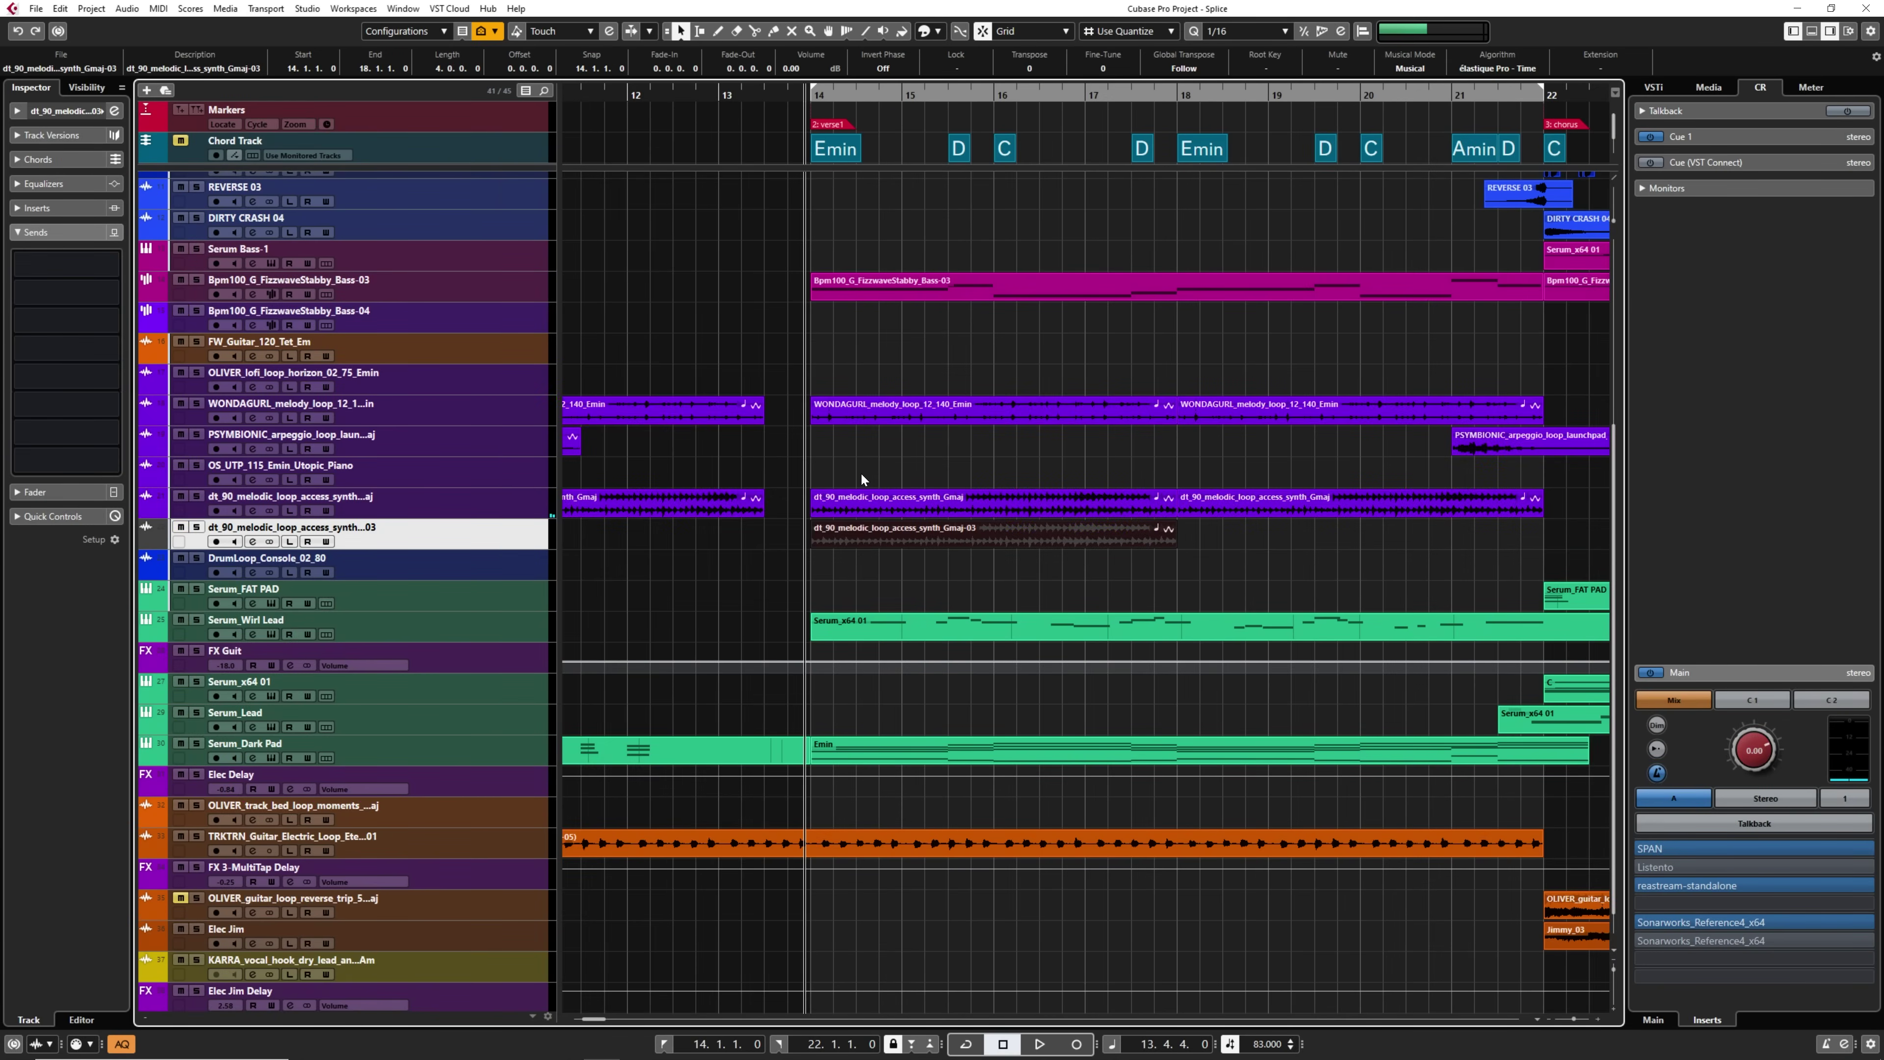
pyautogui.scroll(5, 861, 473)
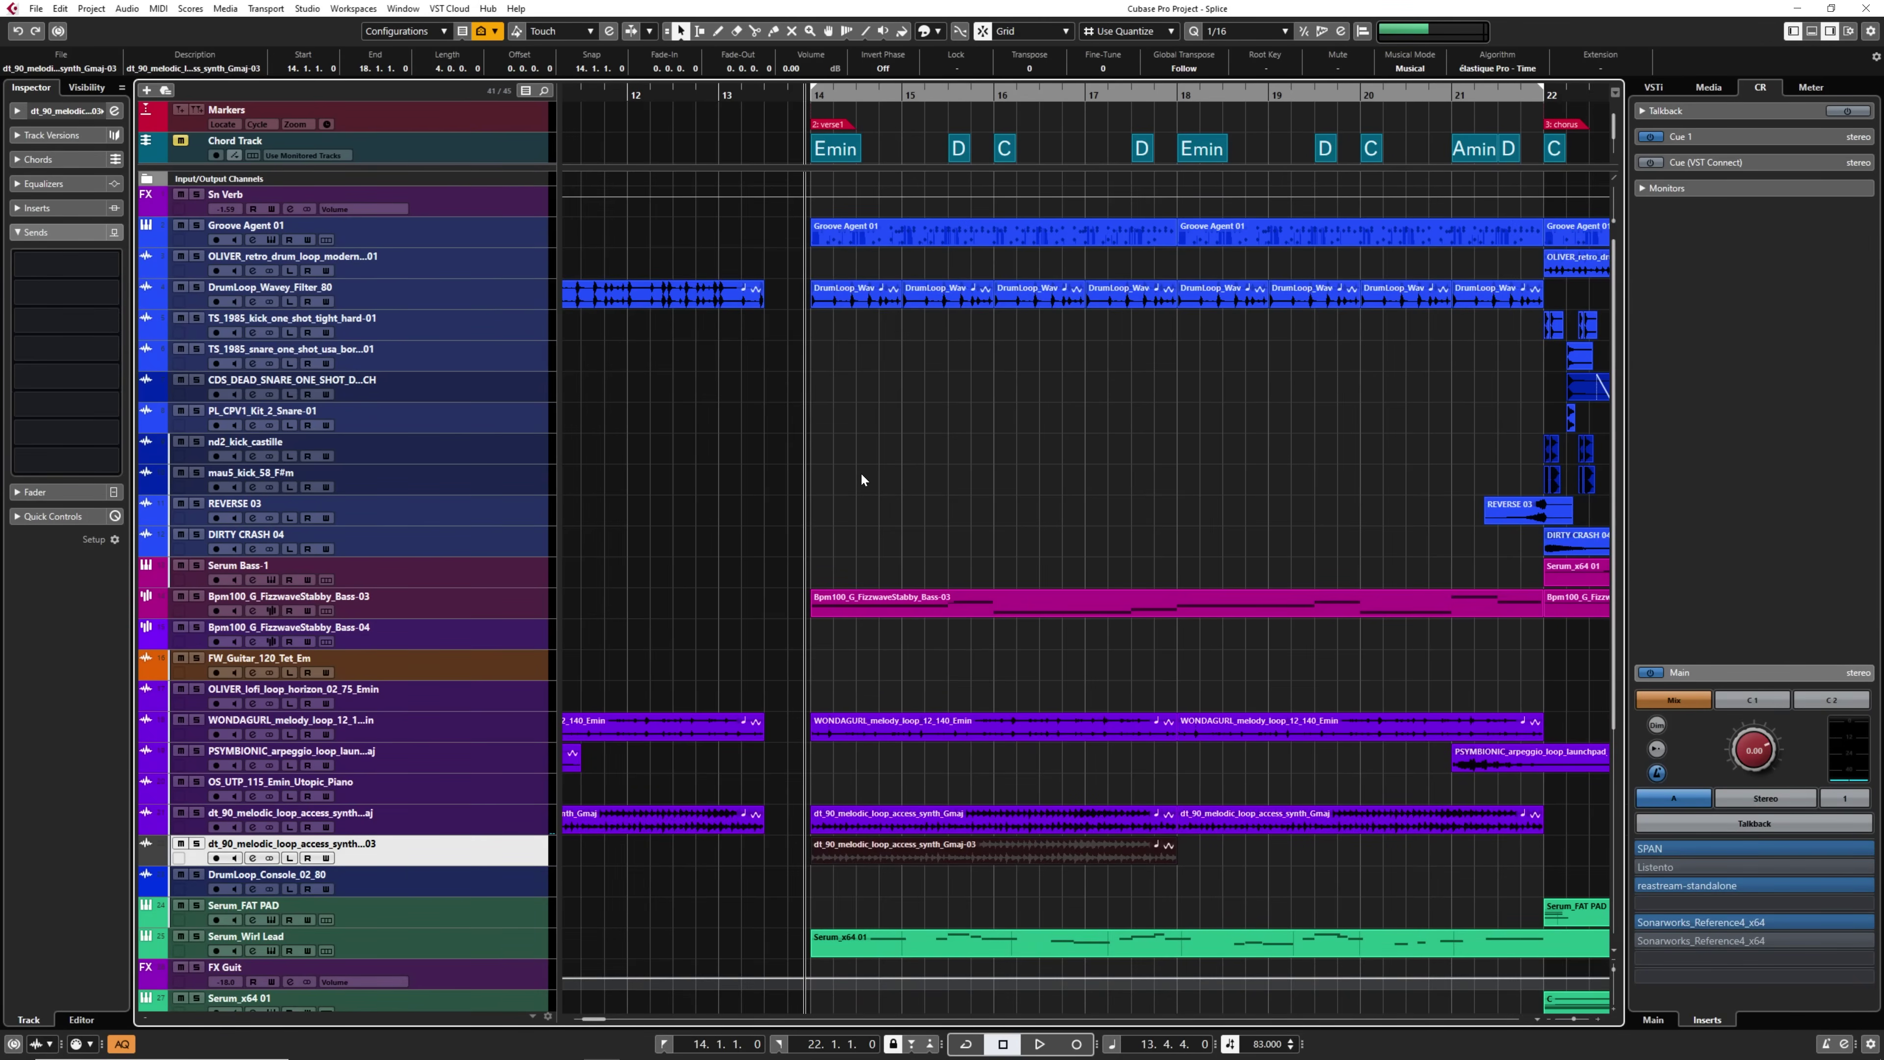
pyautogui.click(482, 238)
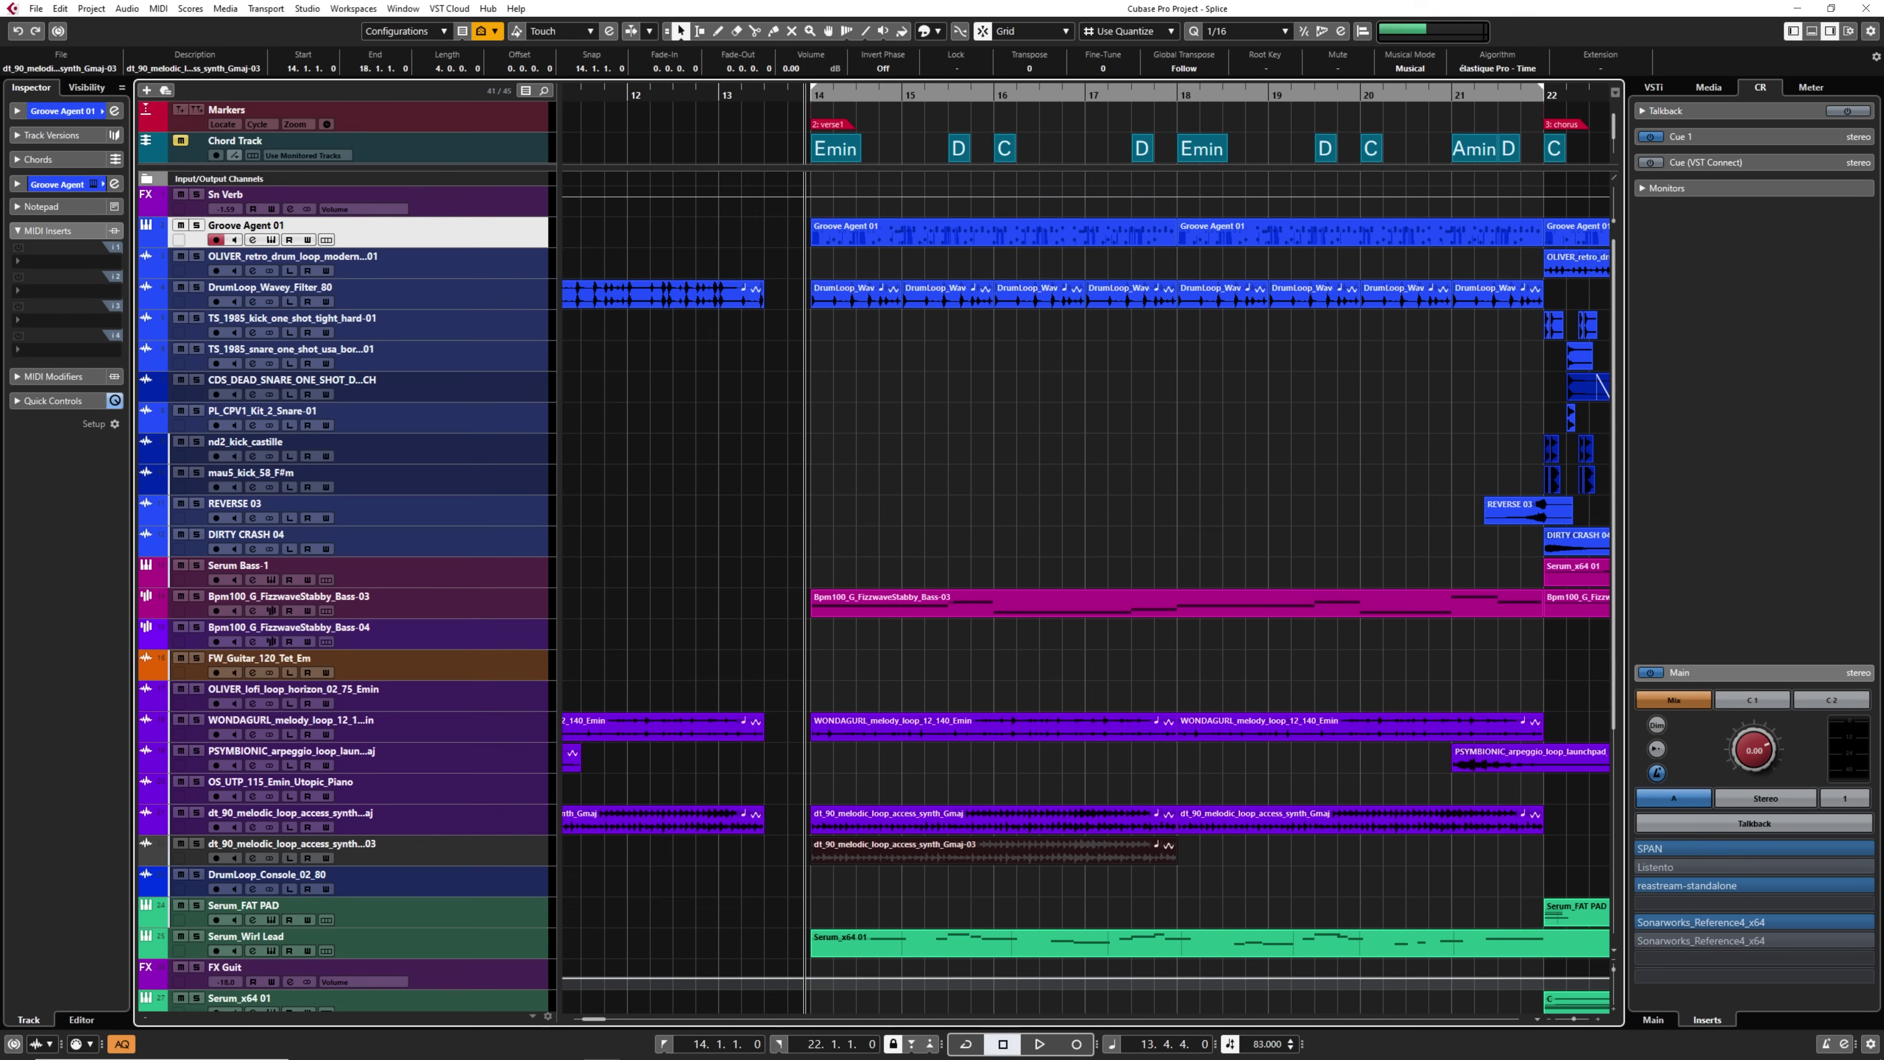
# Switch to the Splice app and look through all downloads for the CDS_TAPE one-shot samples.
pyautogui.click(1227, 1046)
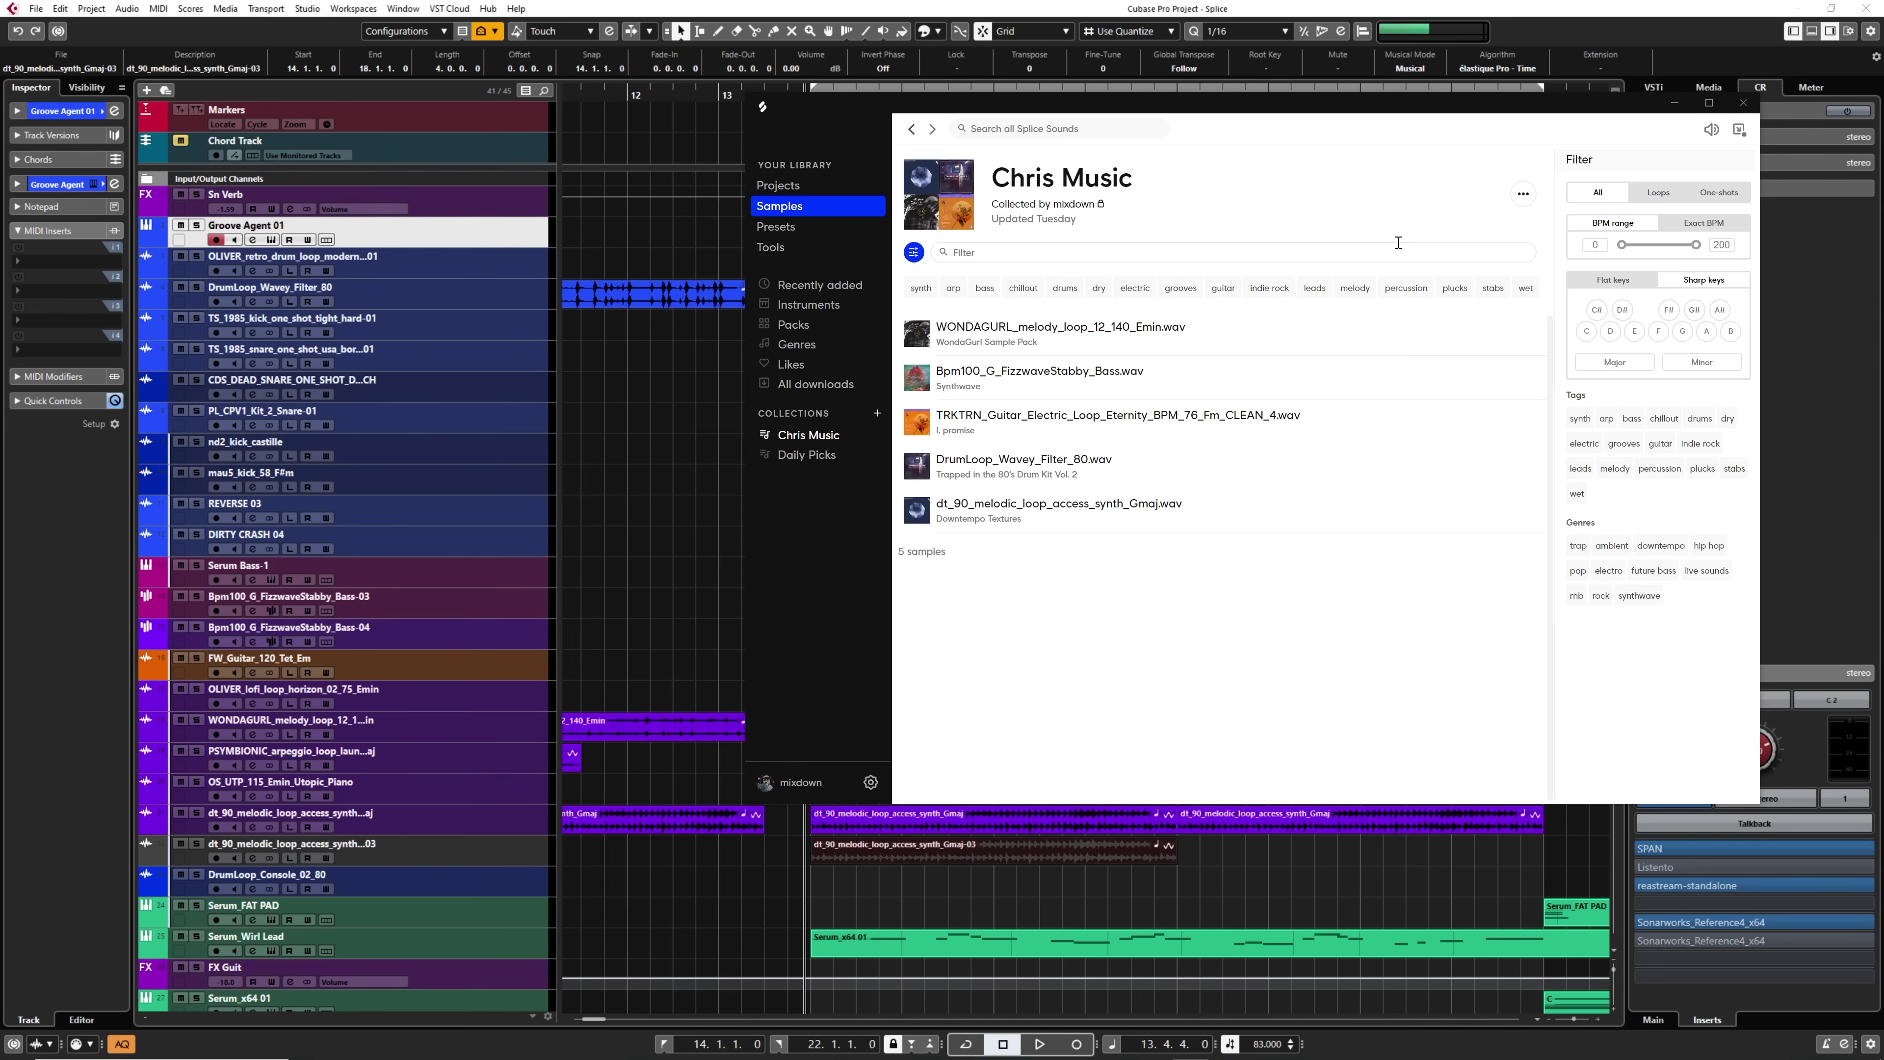
pyautogui.click(815, 383)
pyautogui.scroll(-2, 1278, 492)
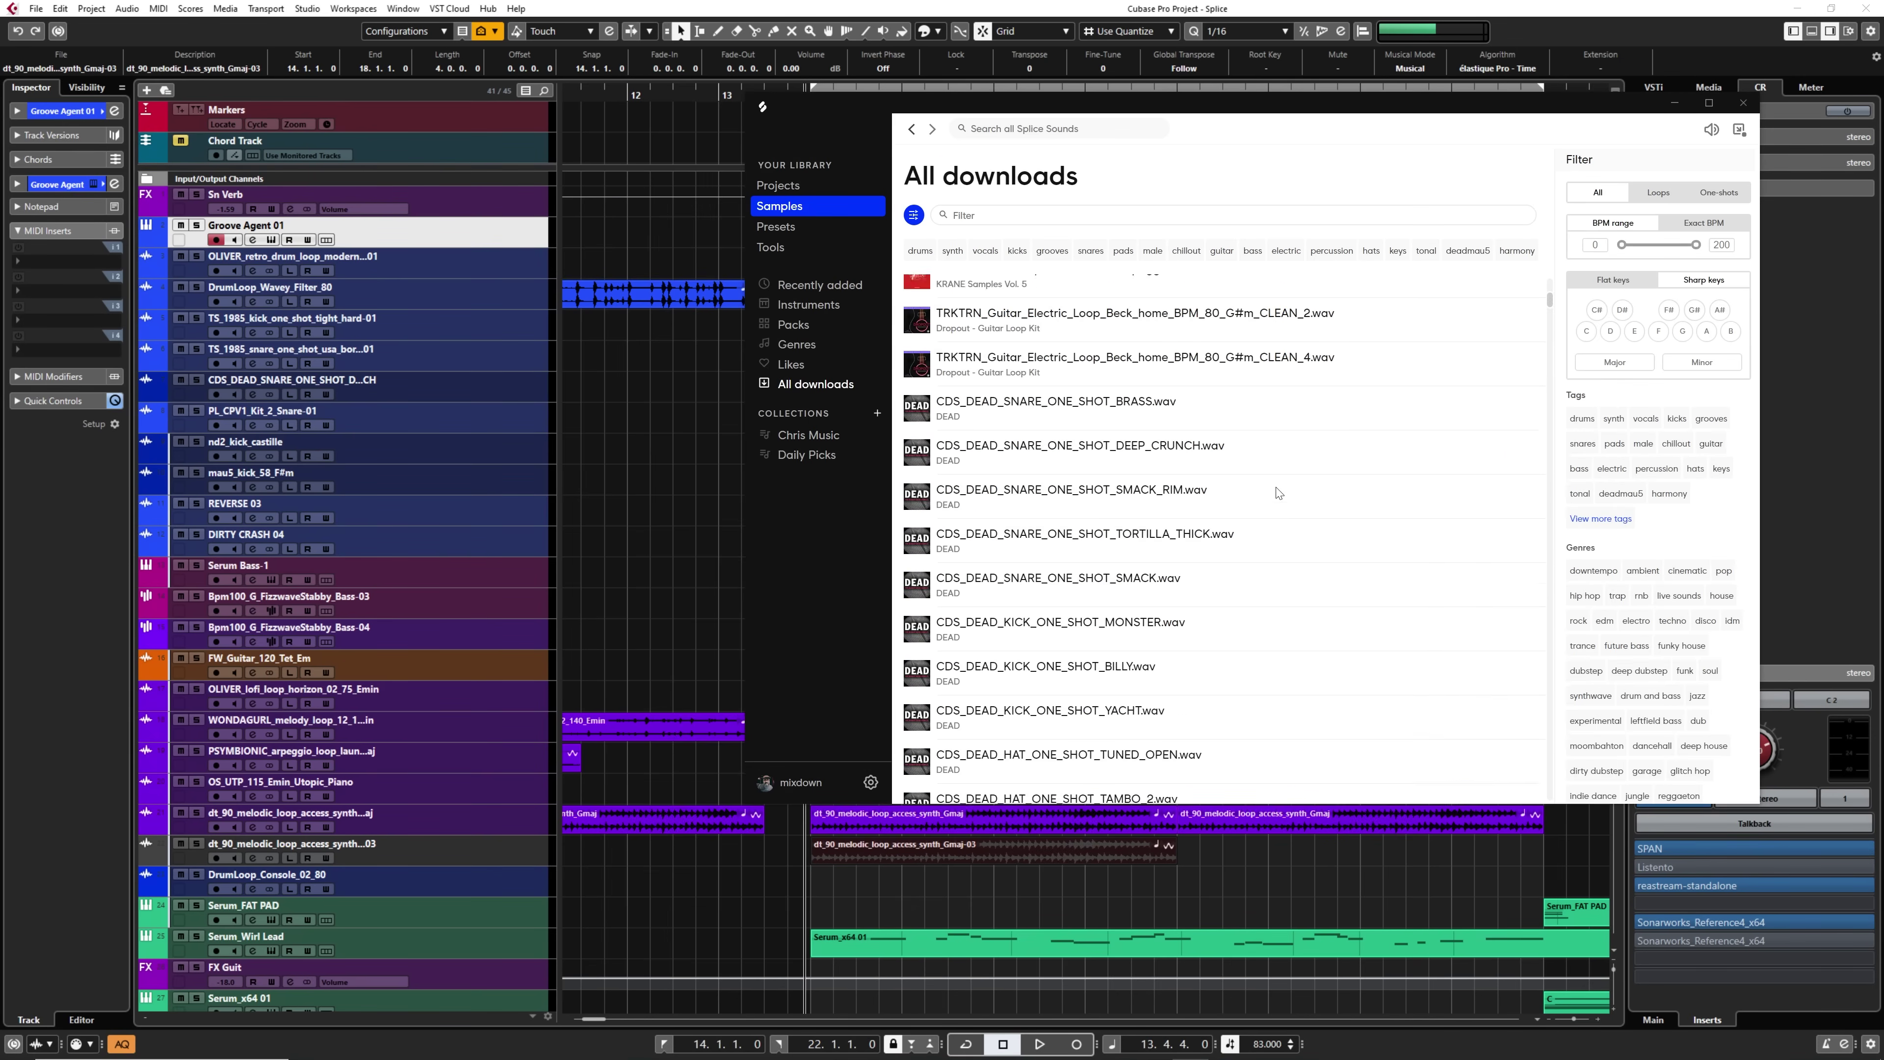
pyautogui.scroll(-20, 1277, 491)
pyautogui.scroll(9, 1274, 488)
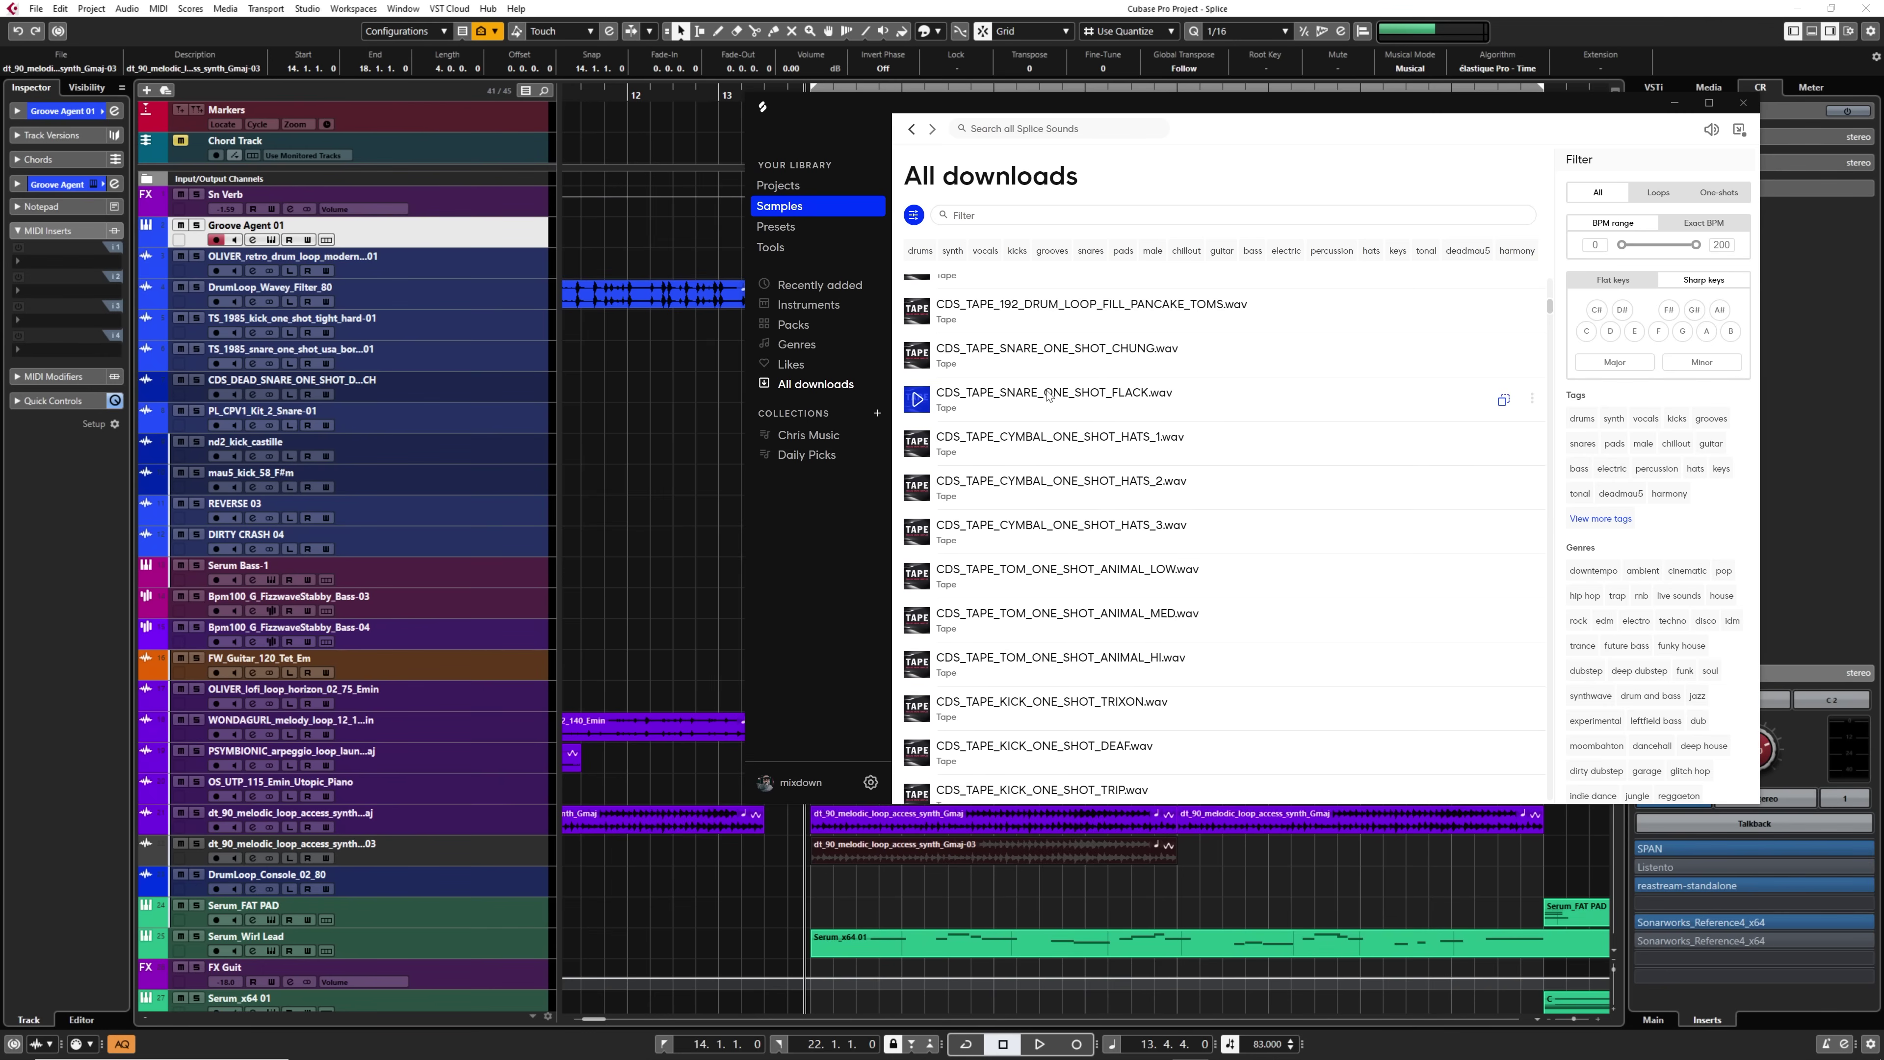
# Audition the CDS_TAPE one-shot cymbals, toms, kicks and snares in sequence, starting from CDS_TAPE_SNARE_ONE_SHOT_FLACK.wav.
pyautogui.click(1007, 397)
pyautogui.scroll(-1, 955, 380)
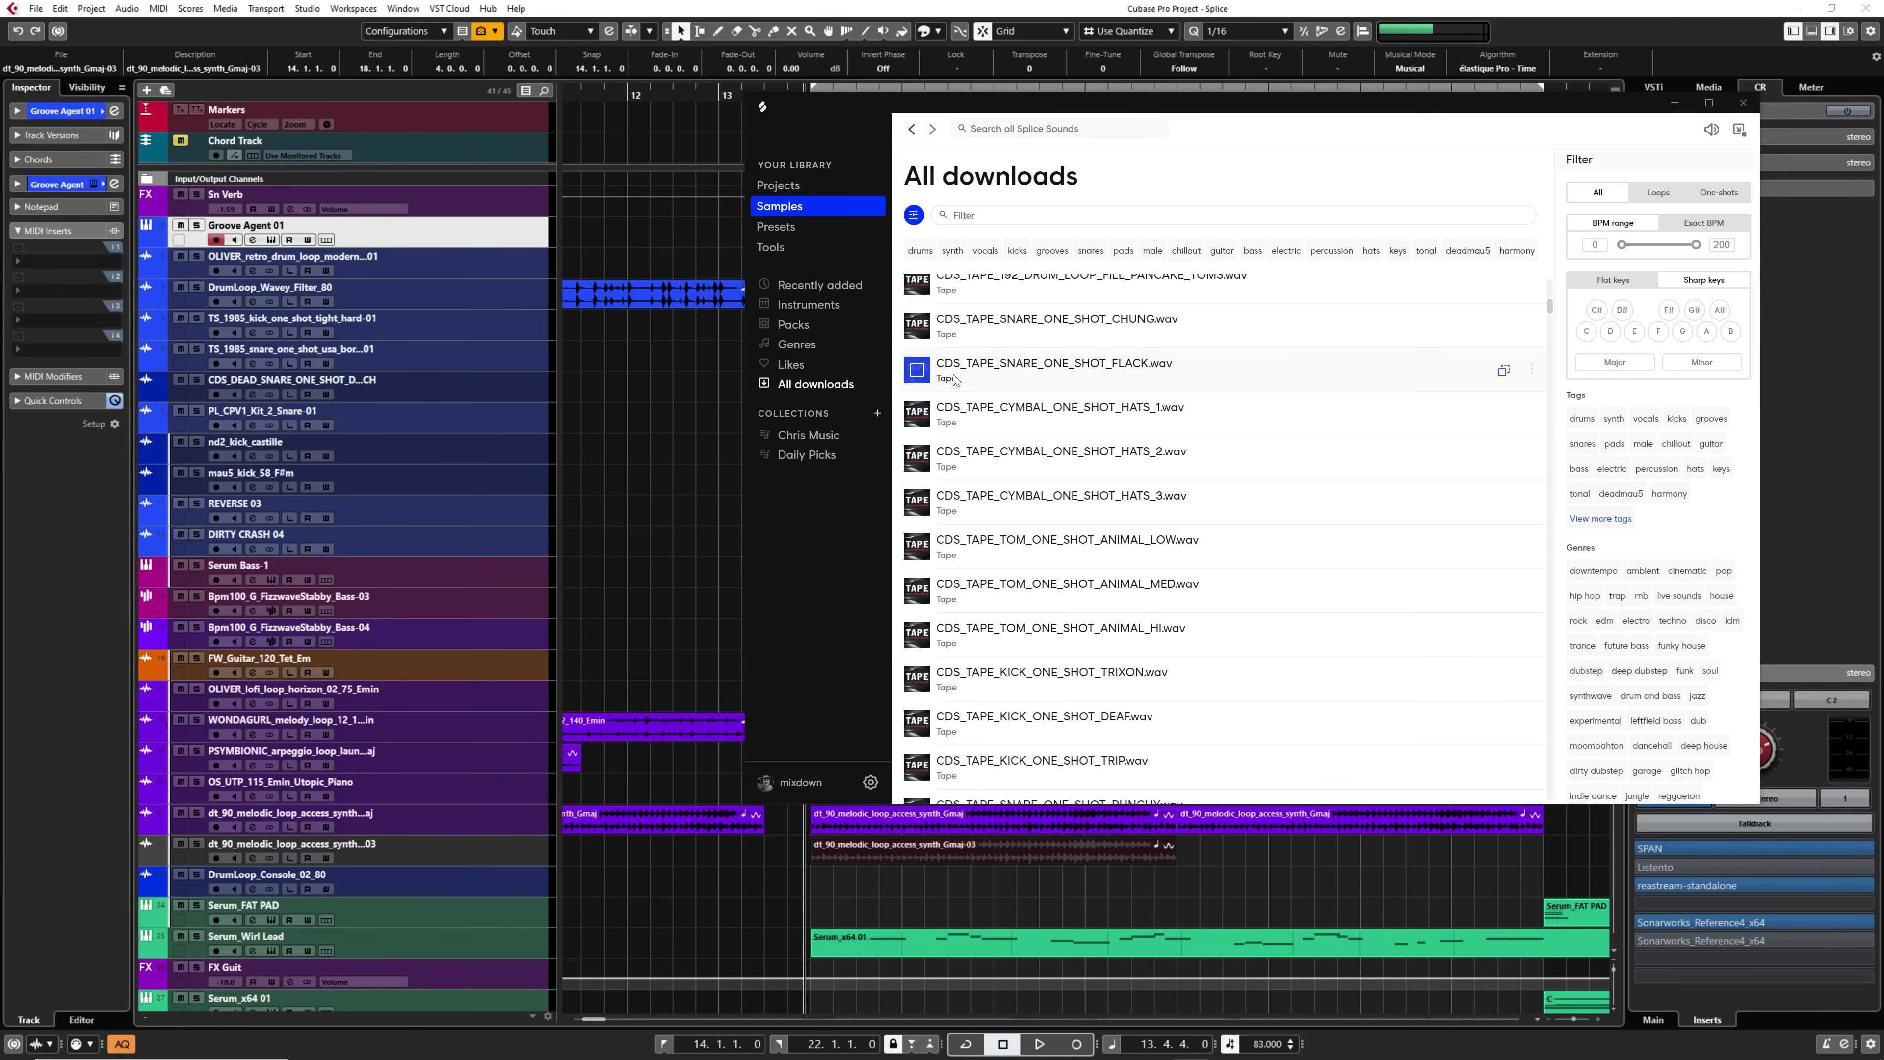
pyautogui.press('Down')
pyautogui.press('Down')
pyautogui.press('Down')
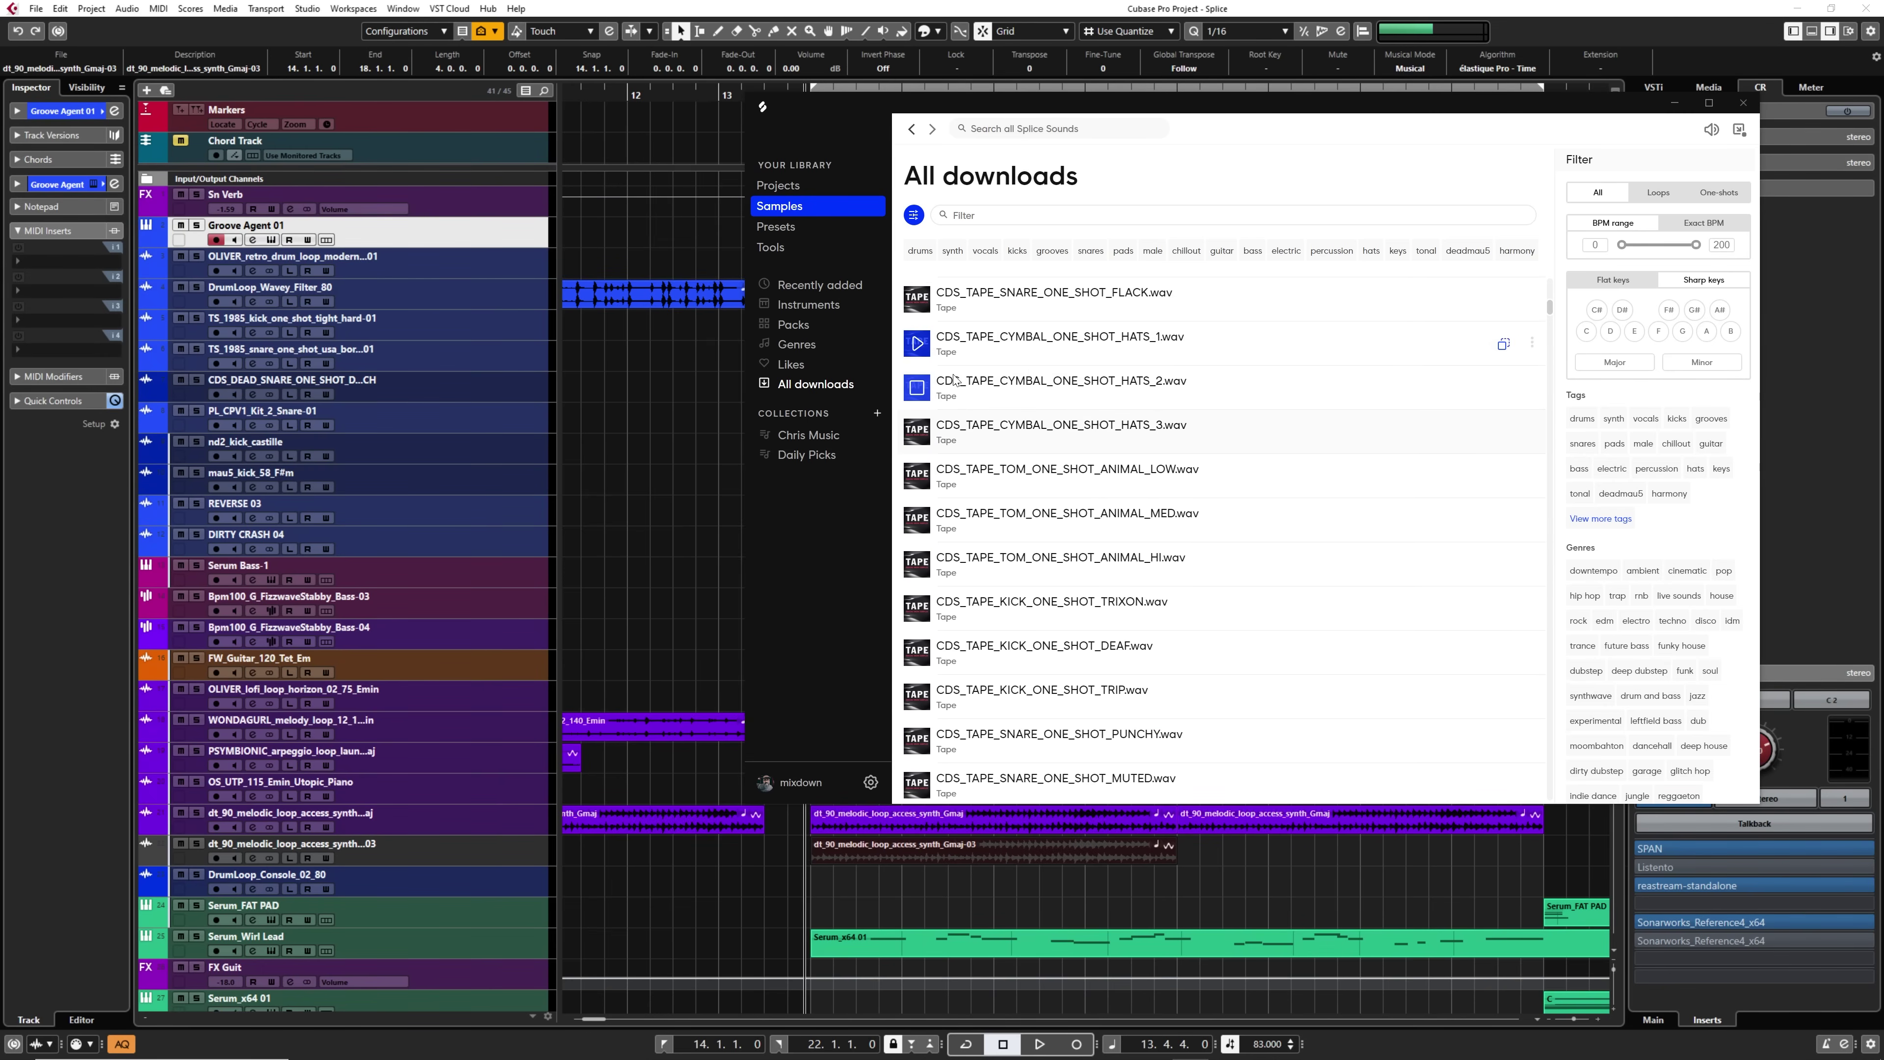
pyautogui.press('Down')
pyautogui.press('Down')
pyautogui.press('Down')
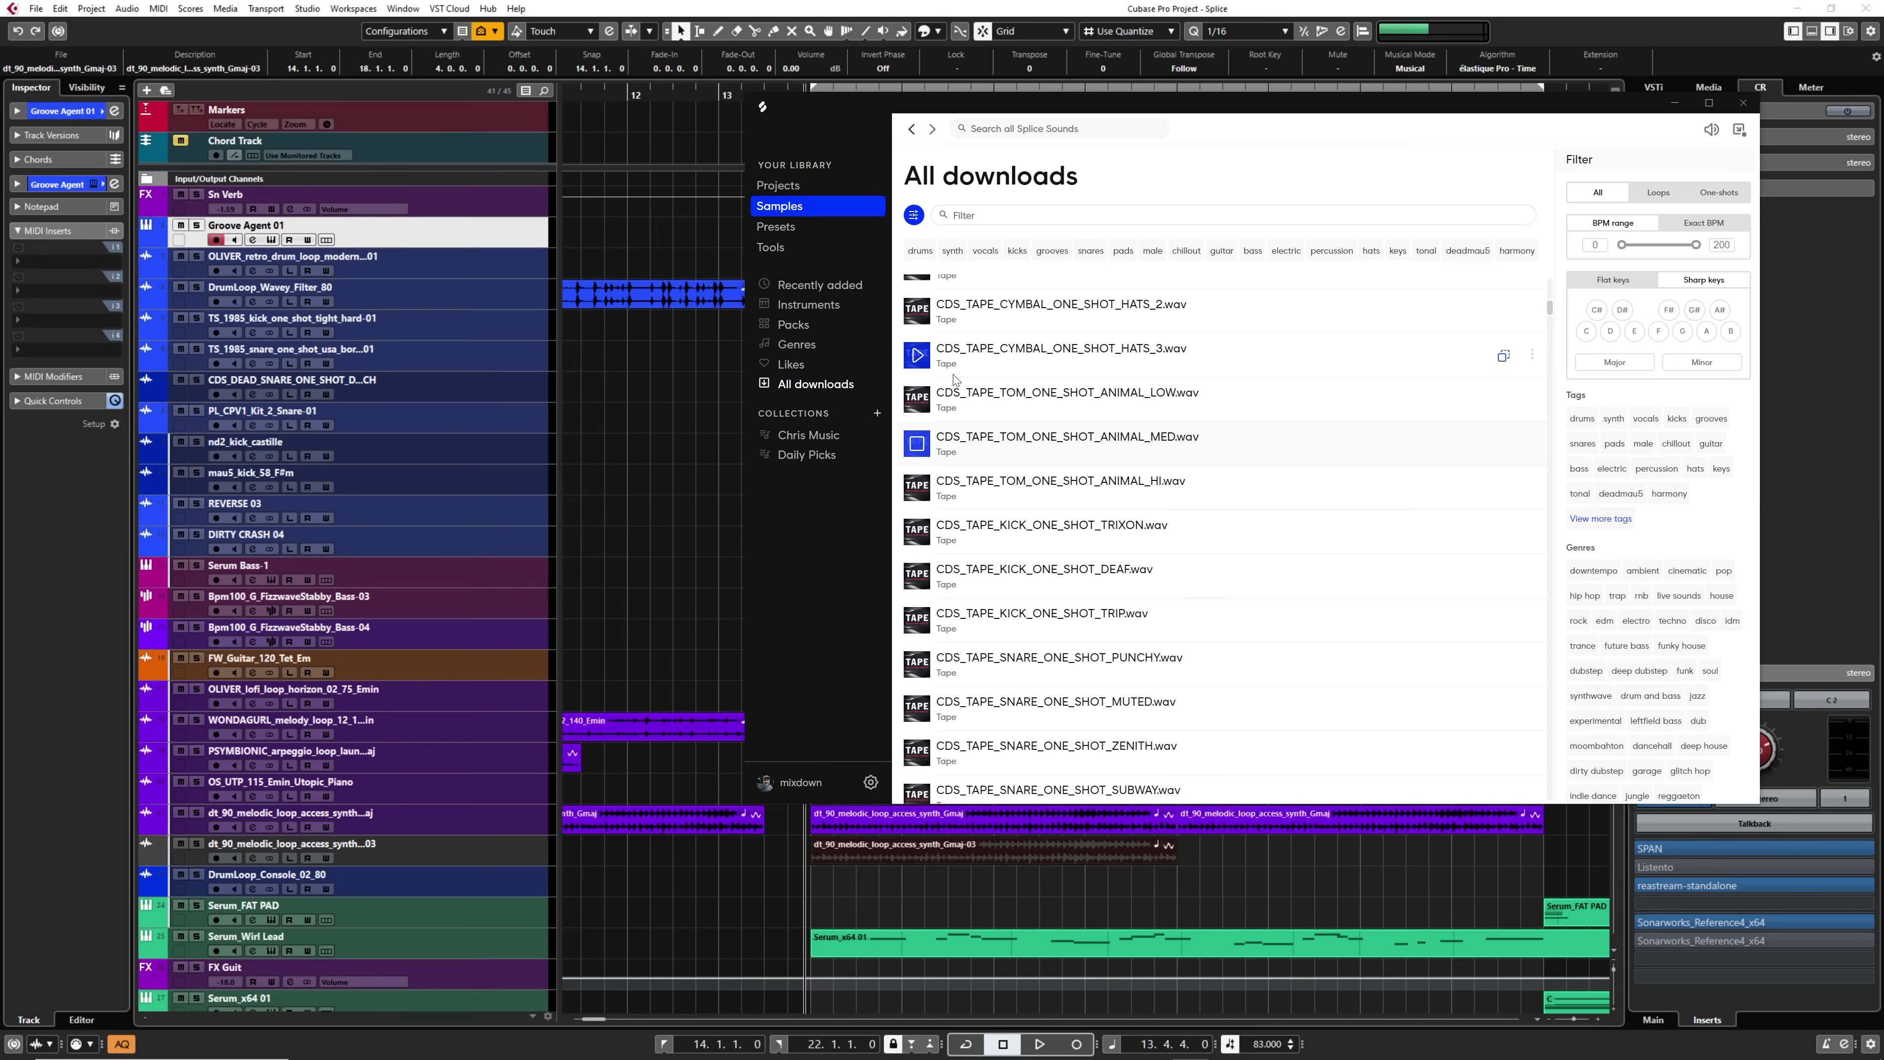
pyautogui.press('Down')
pyautogui.press('Down')
pyautogui.press('Down')
pyautogui.press('Down')
pyautogui.press('Down')
pyautogui.press('Down')
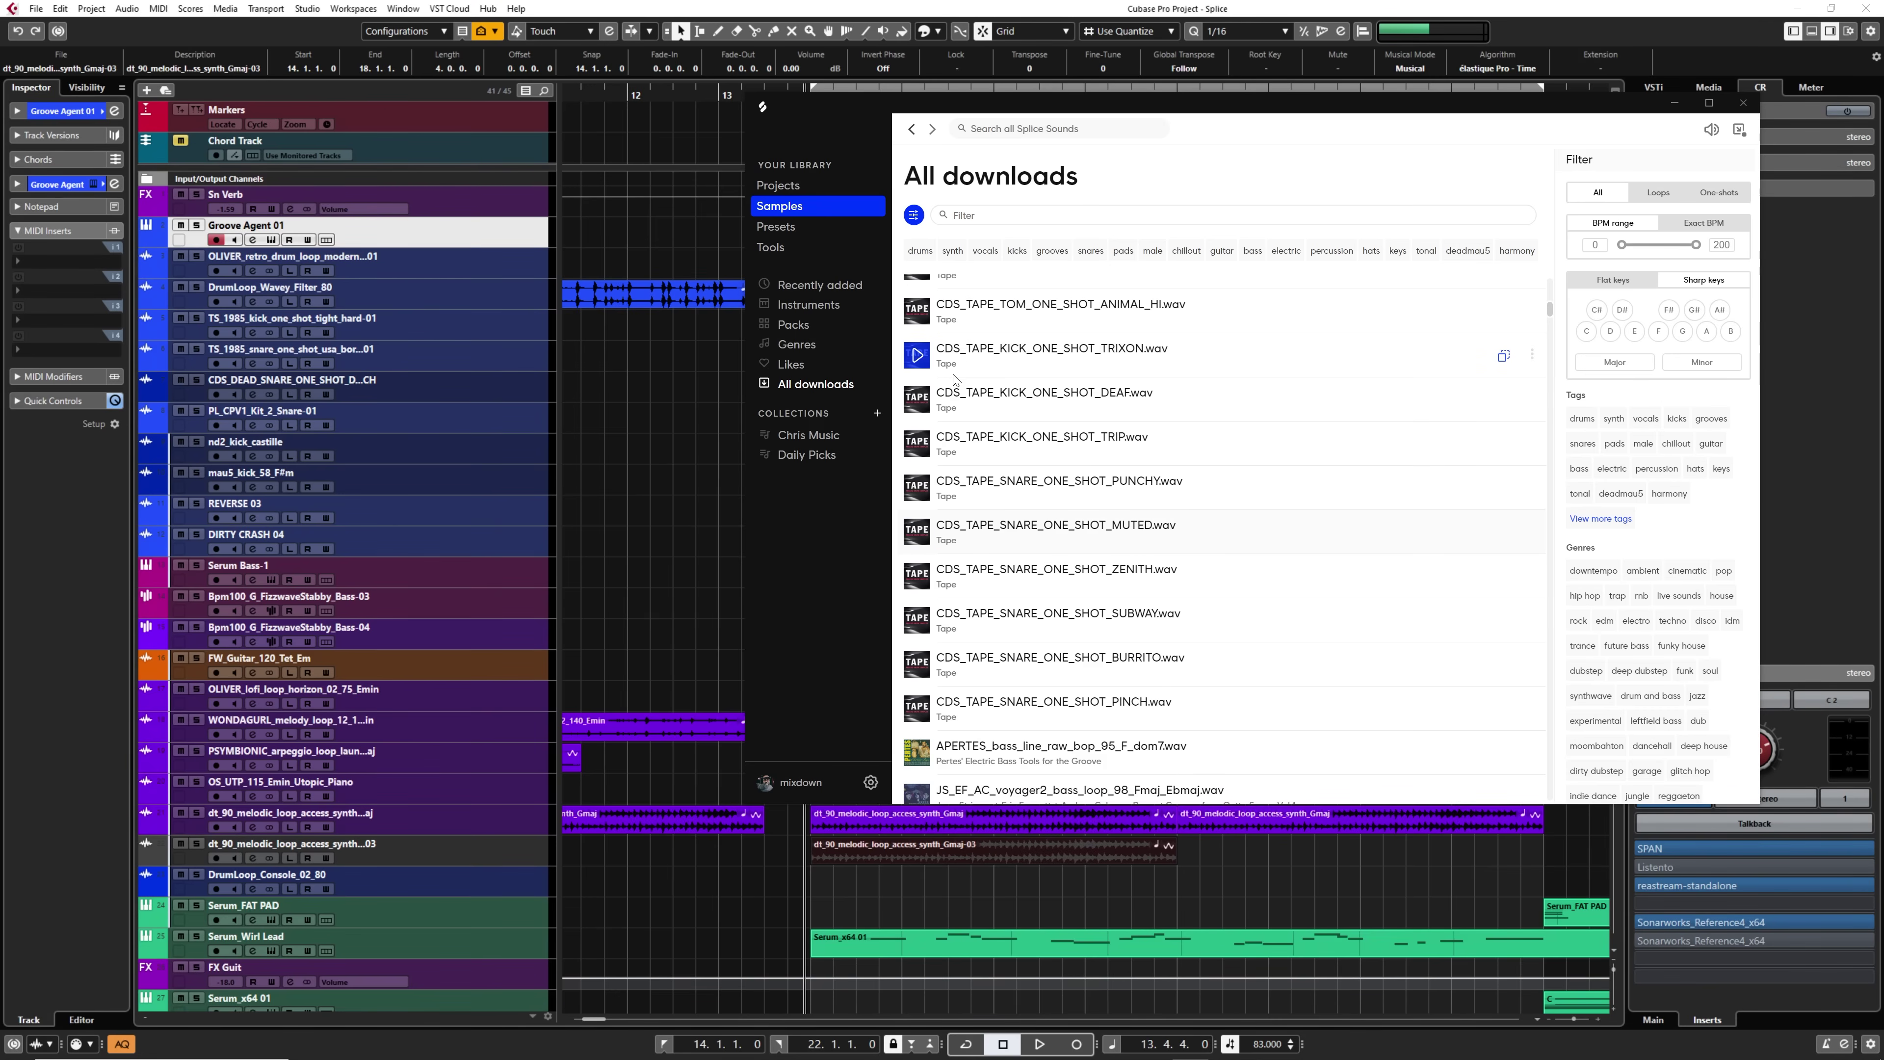
# Load CDS_TAPE_KICK_ONE_SHOT_TRIXON.wav from Splice onto the empty D#1 pad of Groove Agent's Kit 1 and close the instrument window.
pyautogui.click(459, 240)
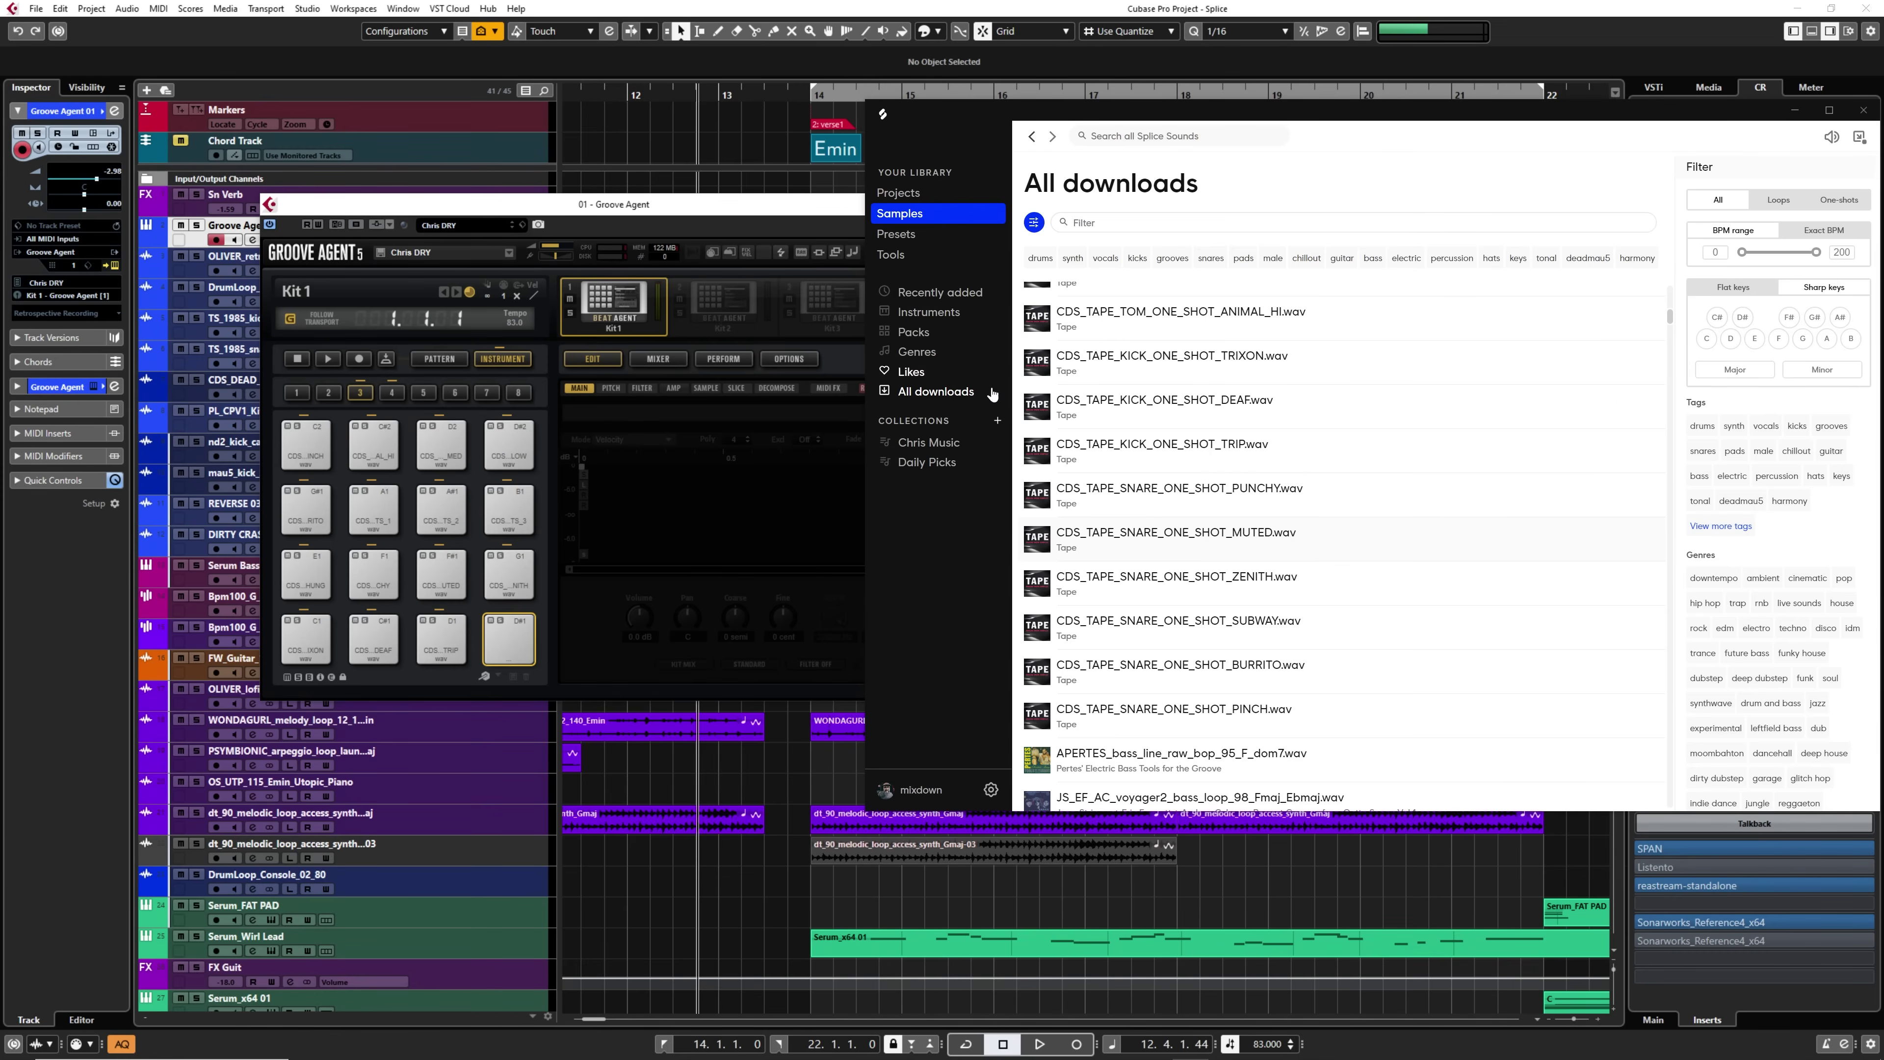
pyautogui.click(1037, 365)
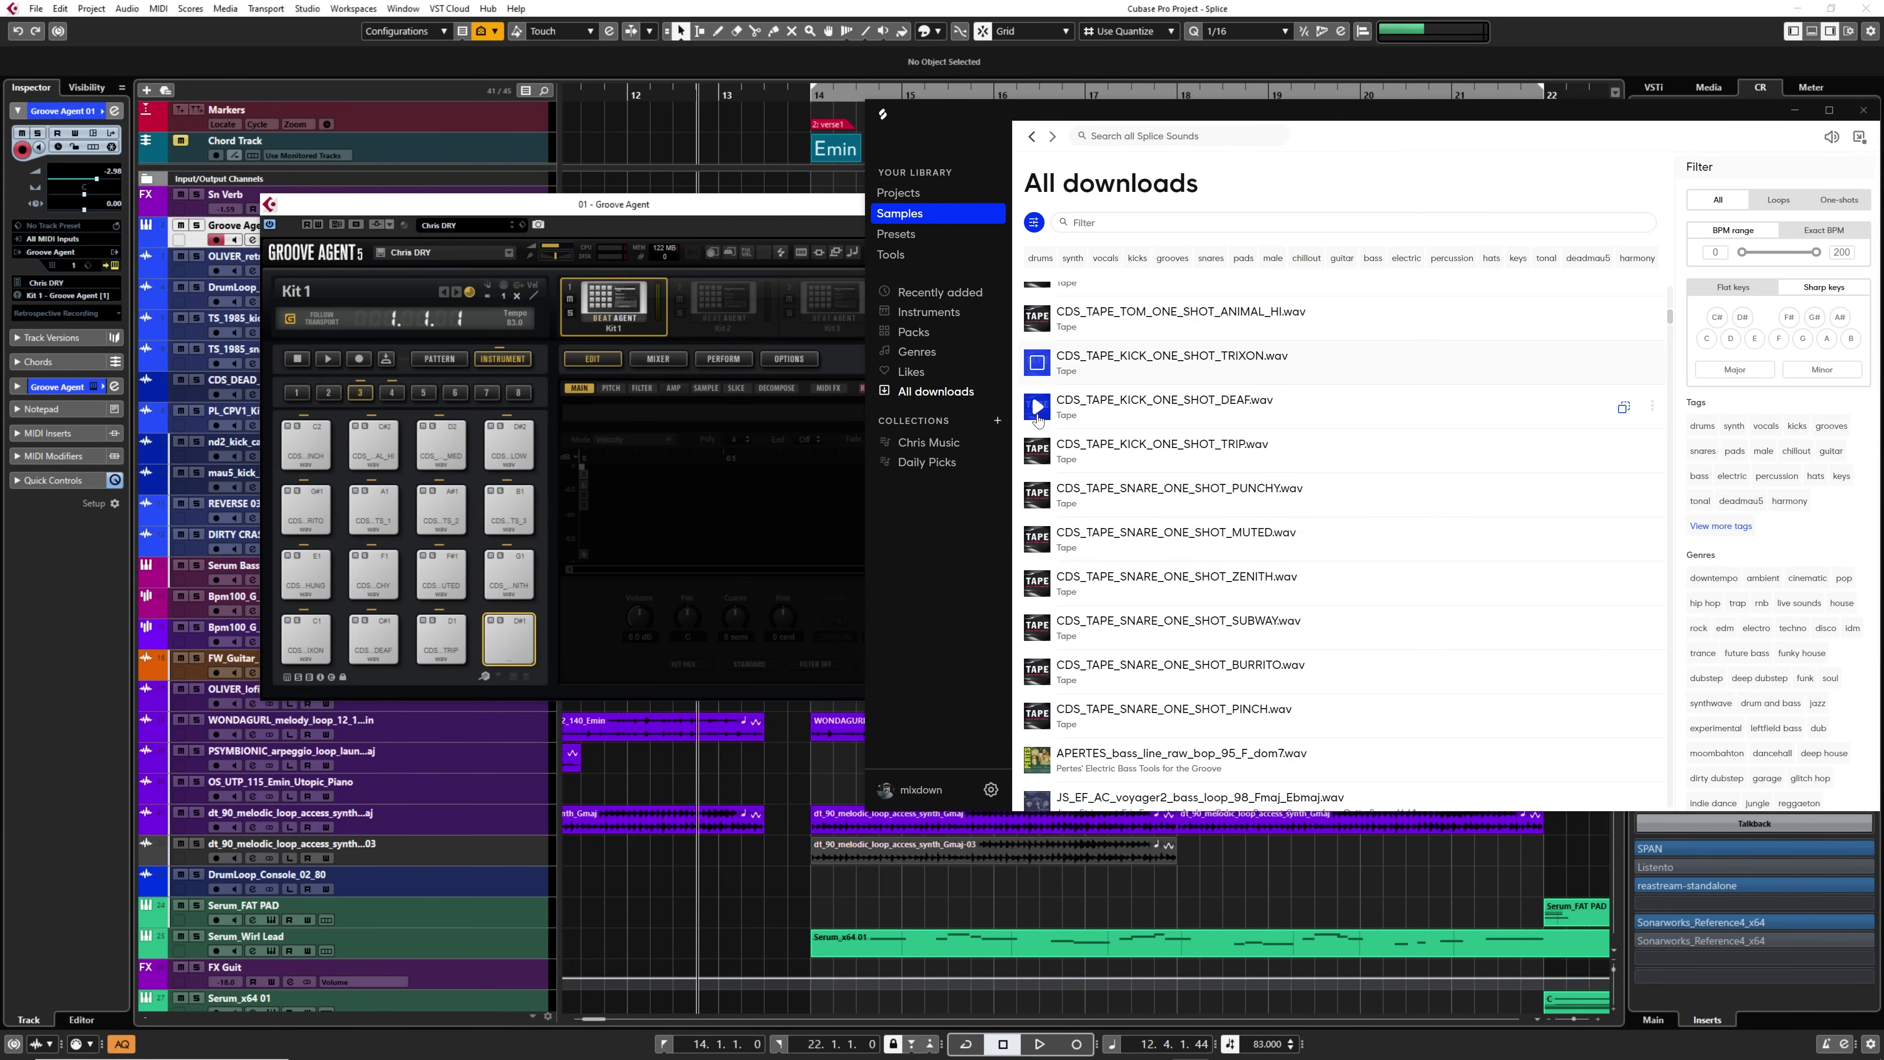
pyautogui.moveTo(1038, 367); pyautogui.dragTo(728, 464)
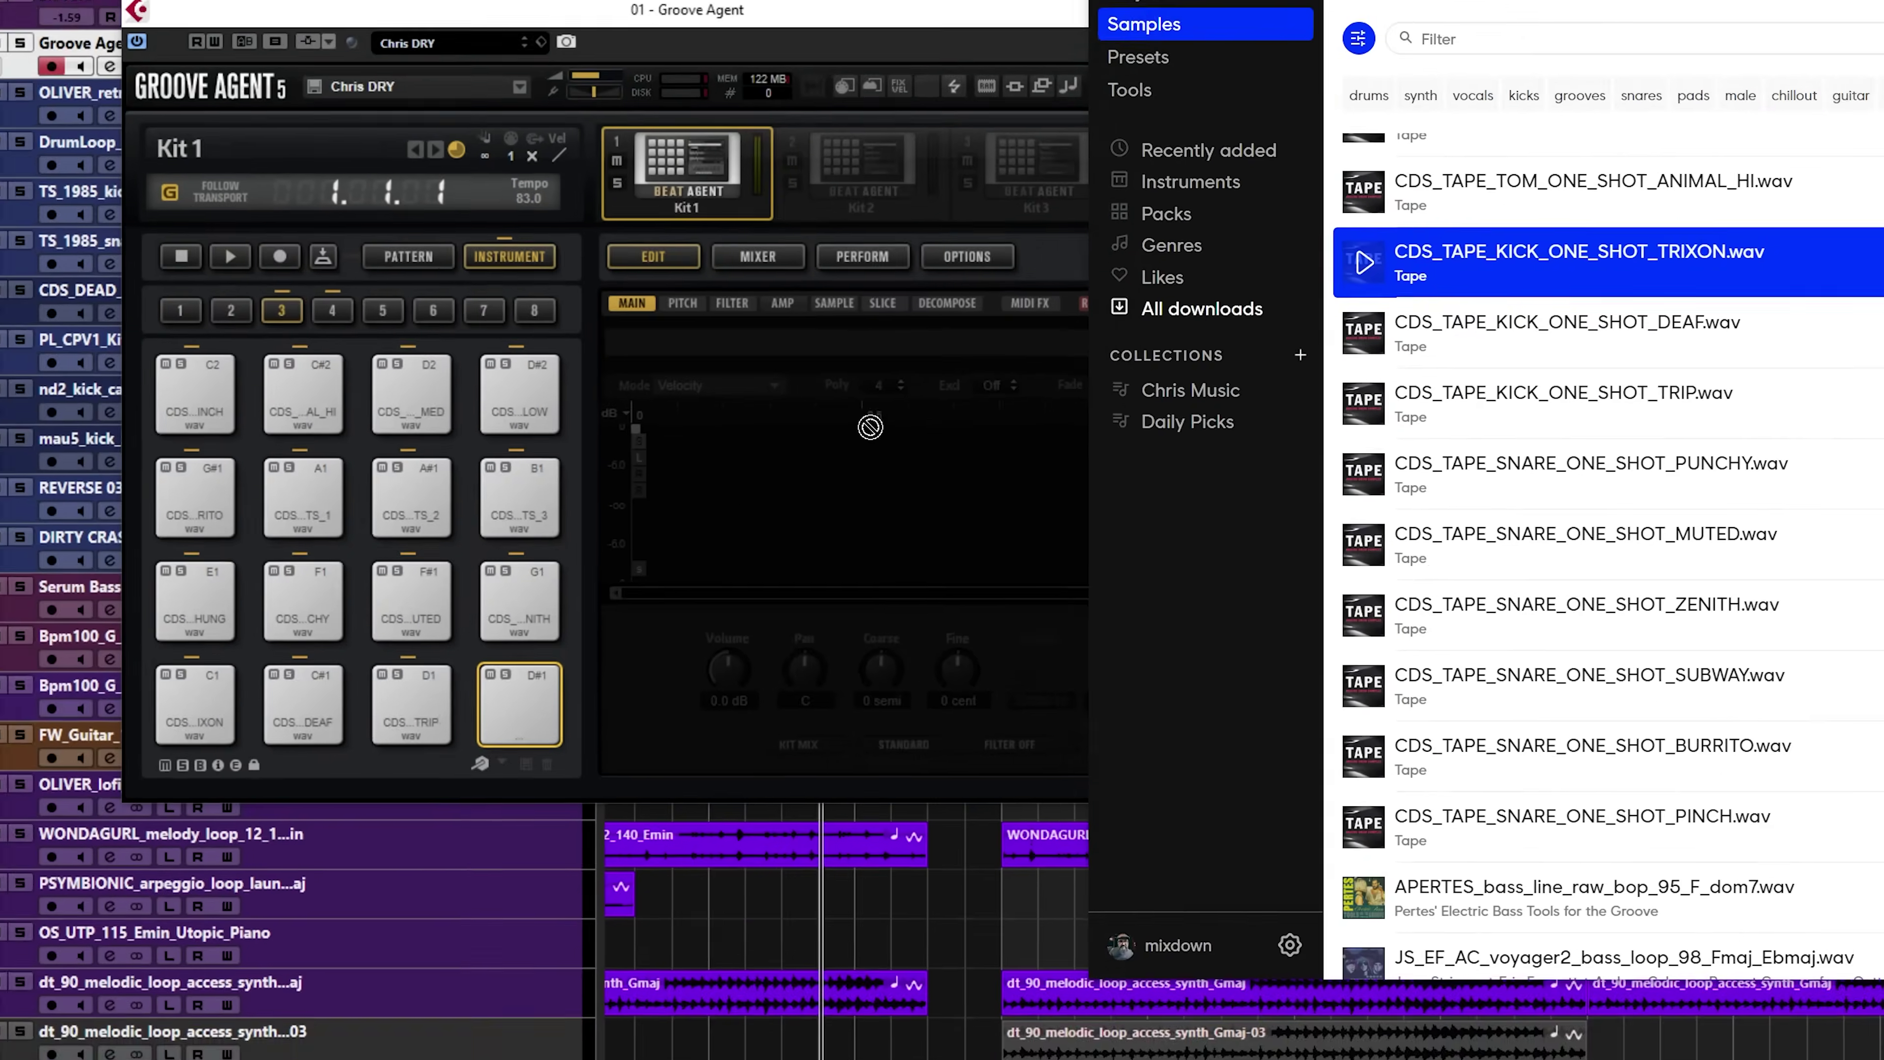
pyautogui.moveTo(870, 427); pyautogui.dragTo(528, 683)
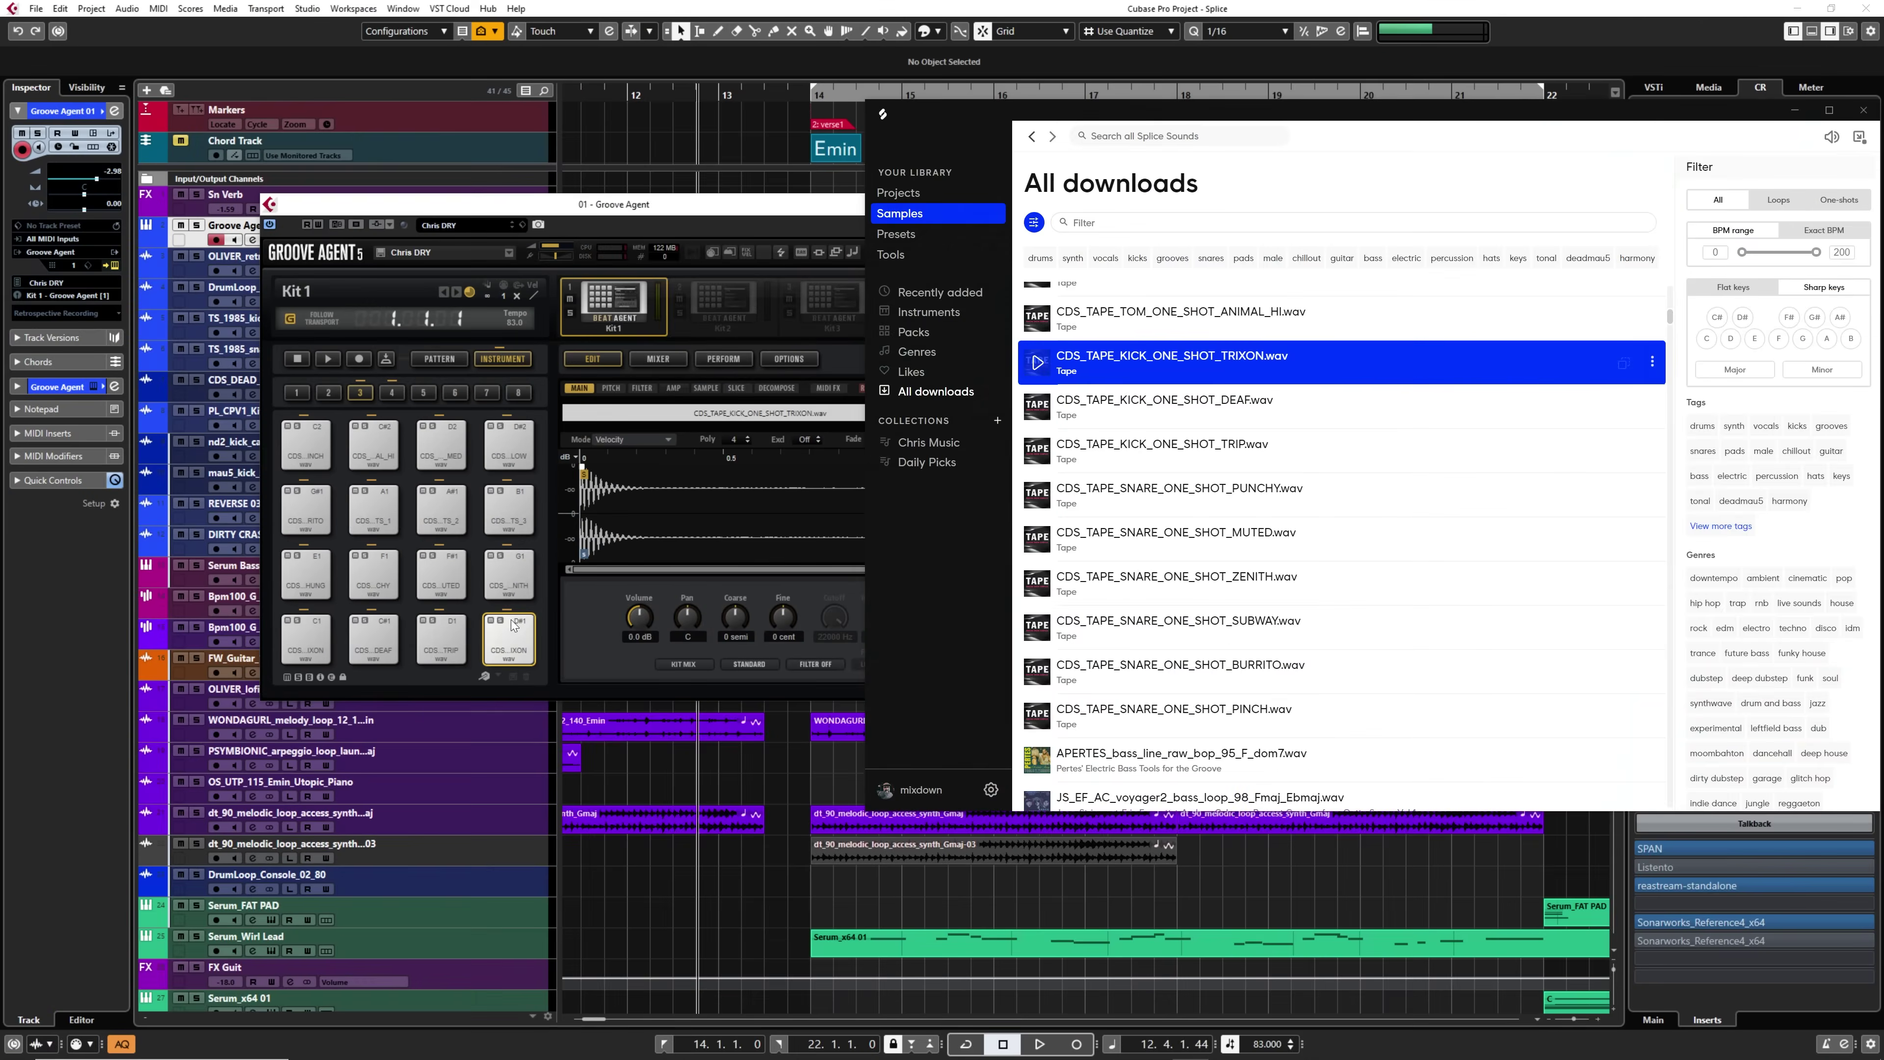
pyautogui.click(549, 765)
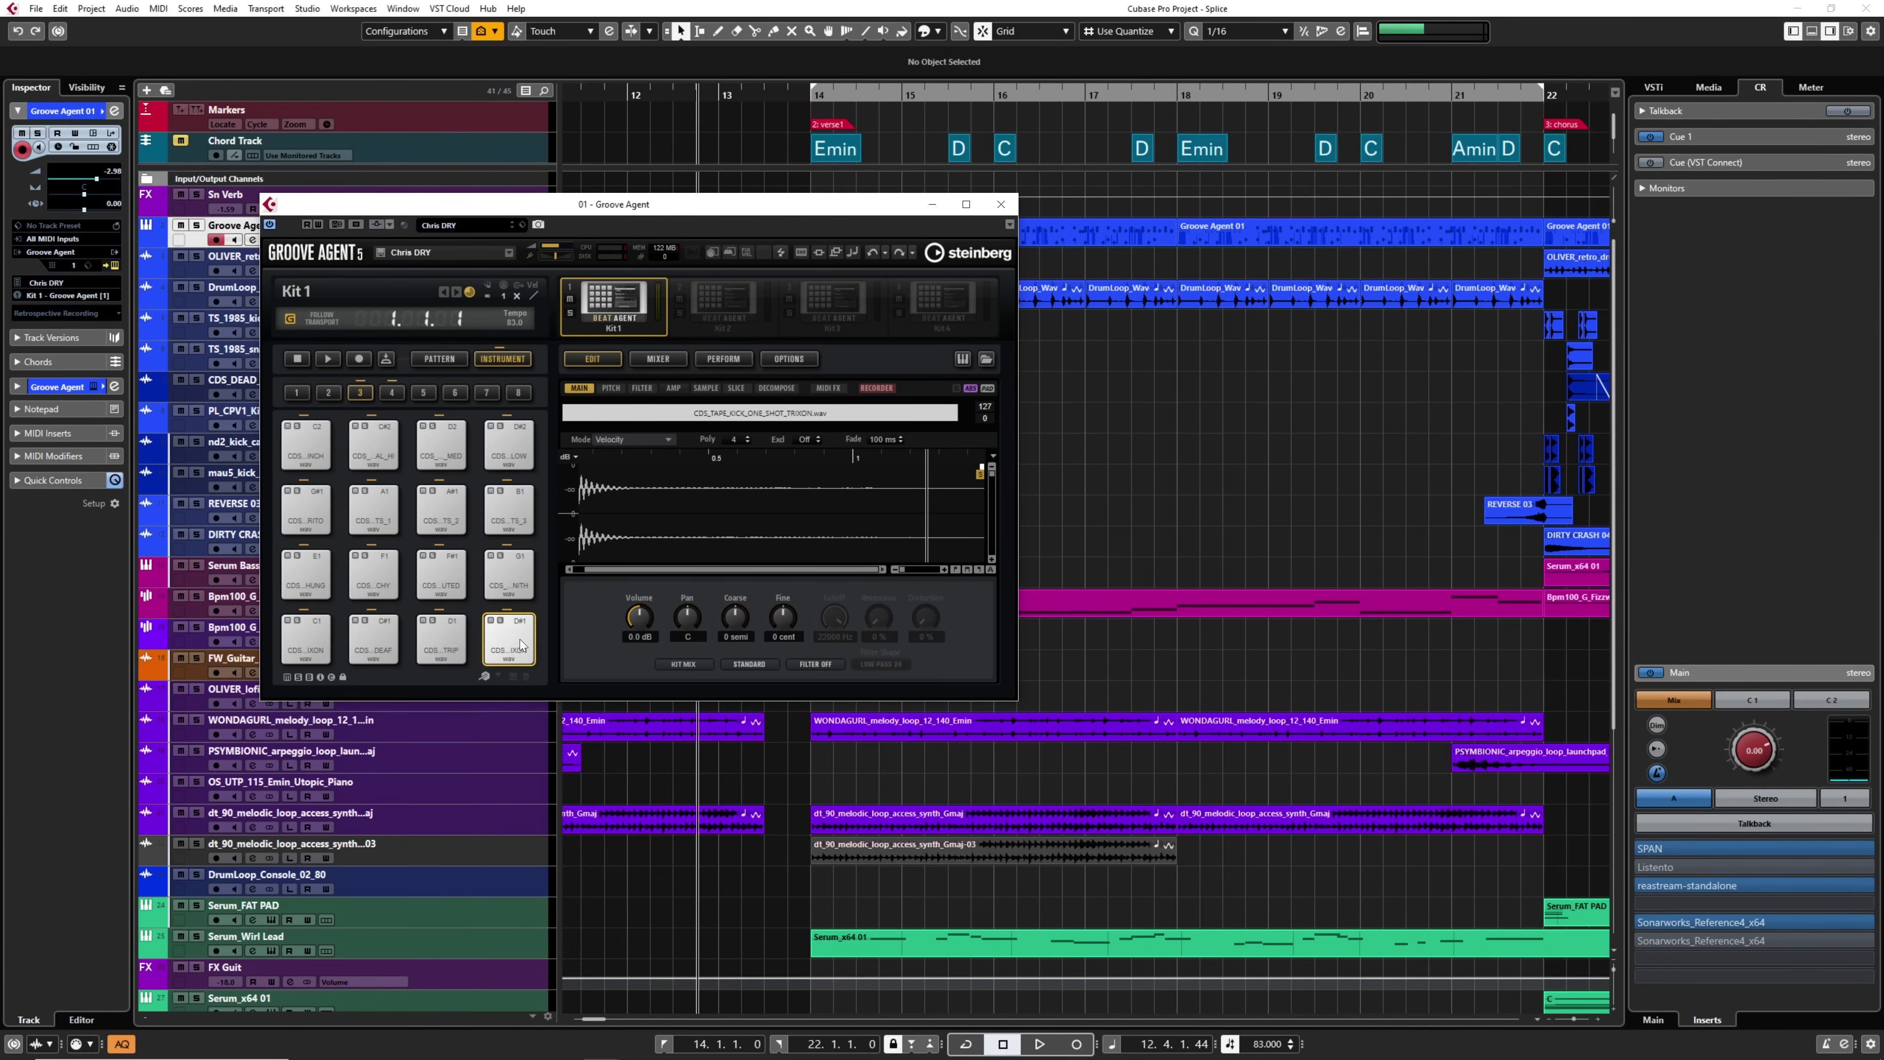
pyautogui.click(1010, 207)
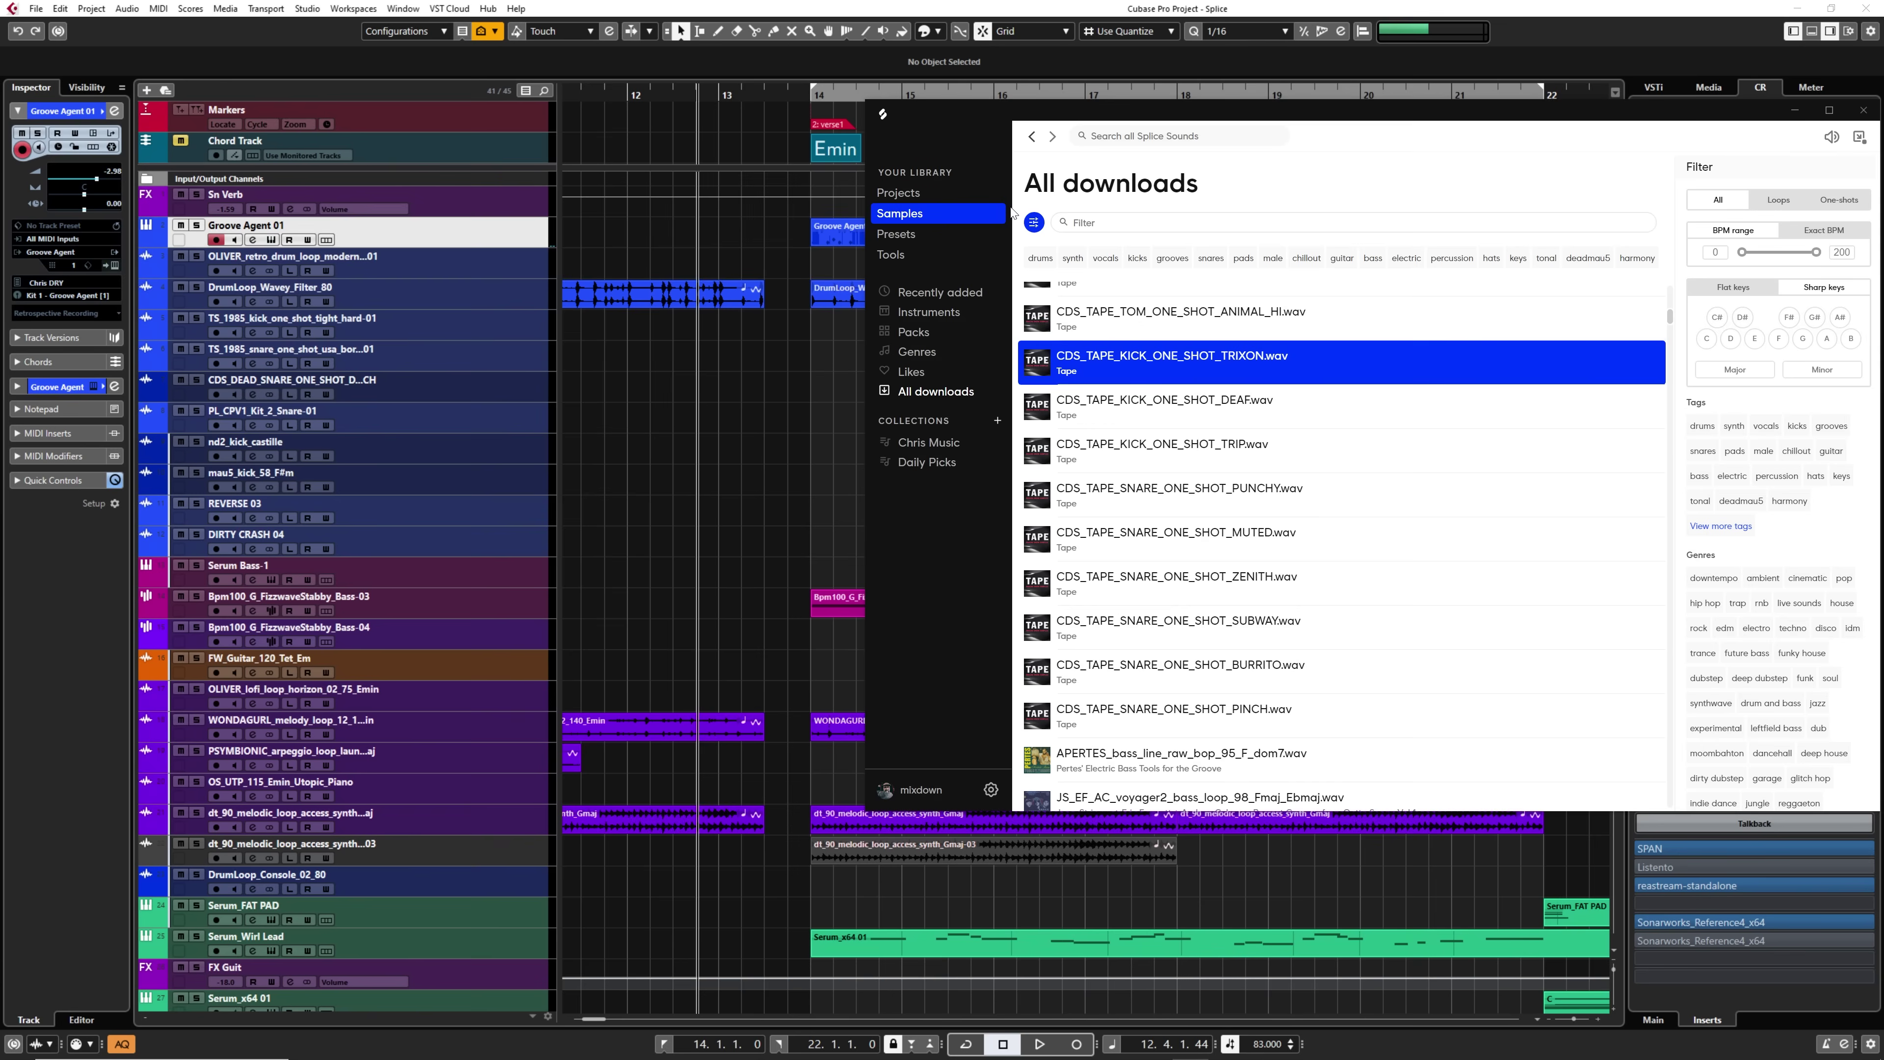
# Play the Groove Agent 01 track soloed from bar 14 and open its first part in the drum editor.
pyautogui.click(745, 225)
pyautogui.press('KP_1')
pyautogui.press('s')
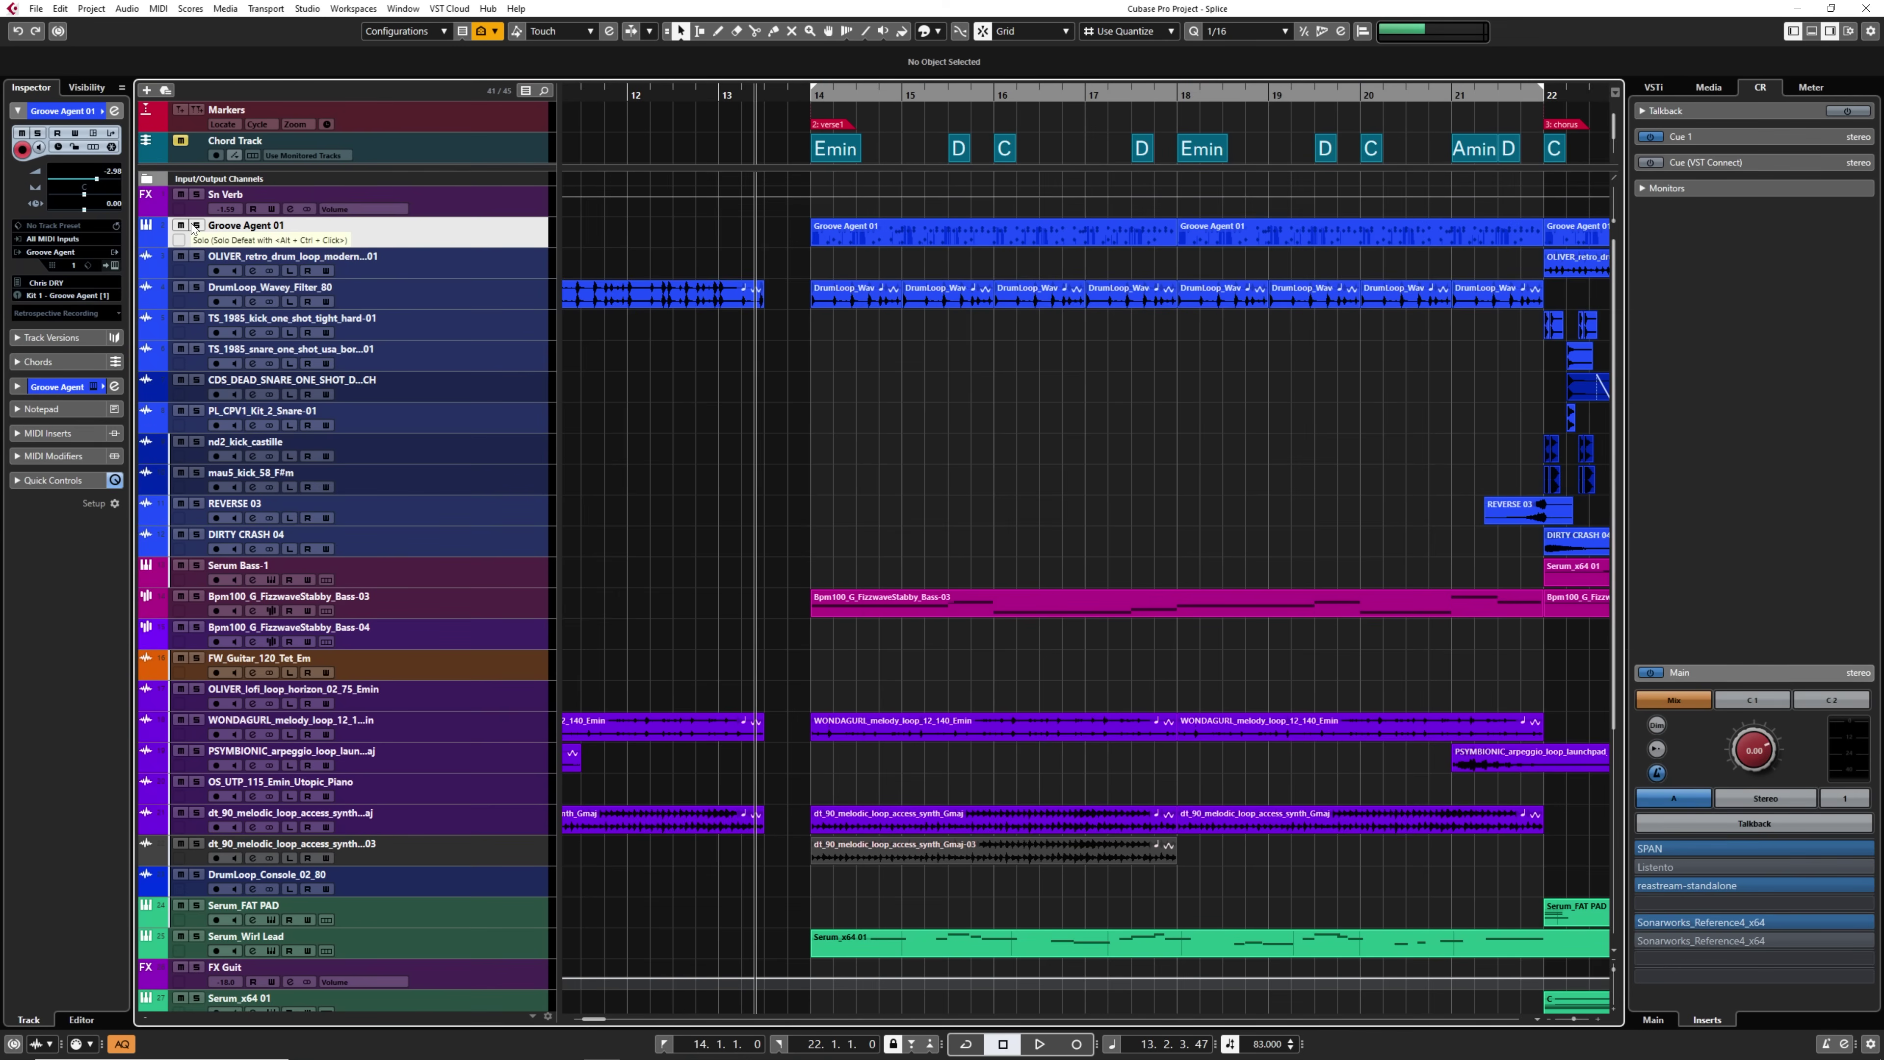
pyautogui.press('space')
pyautogui.doubleClick(951, 229)
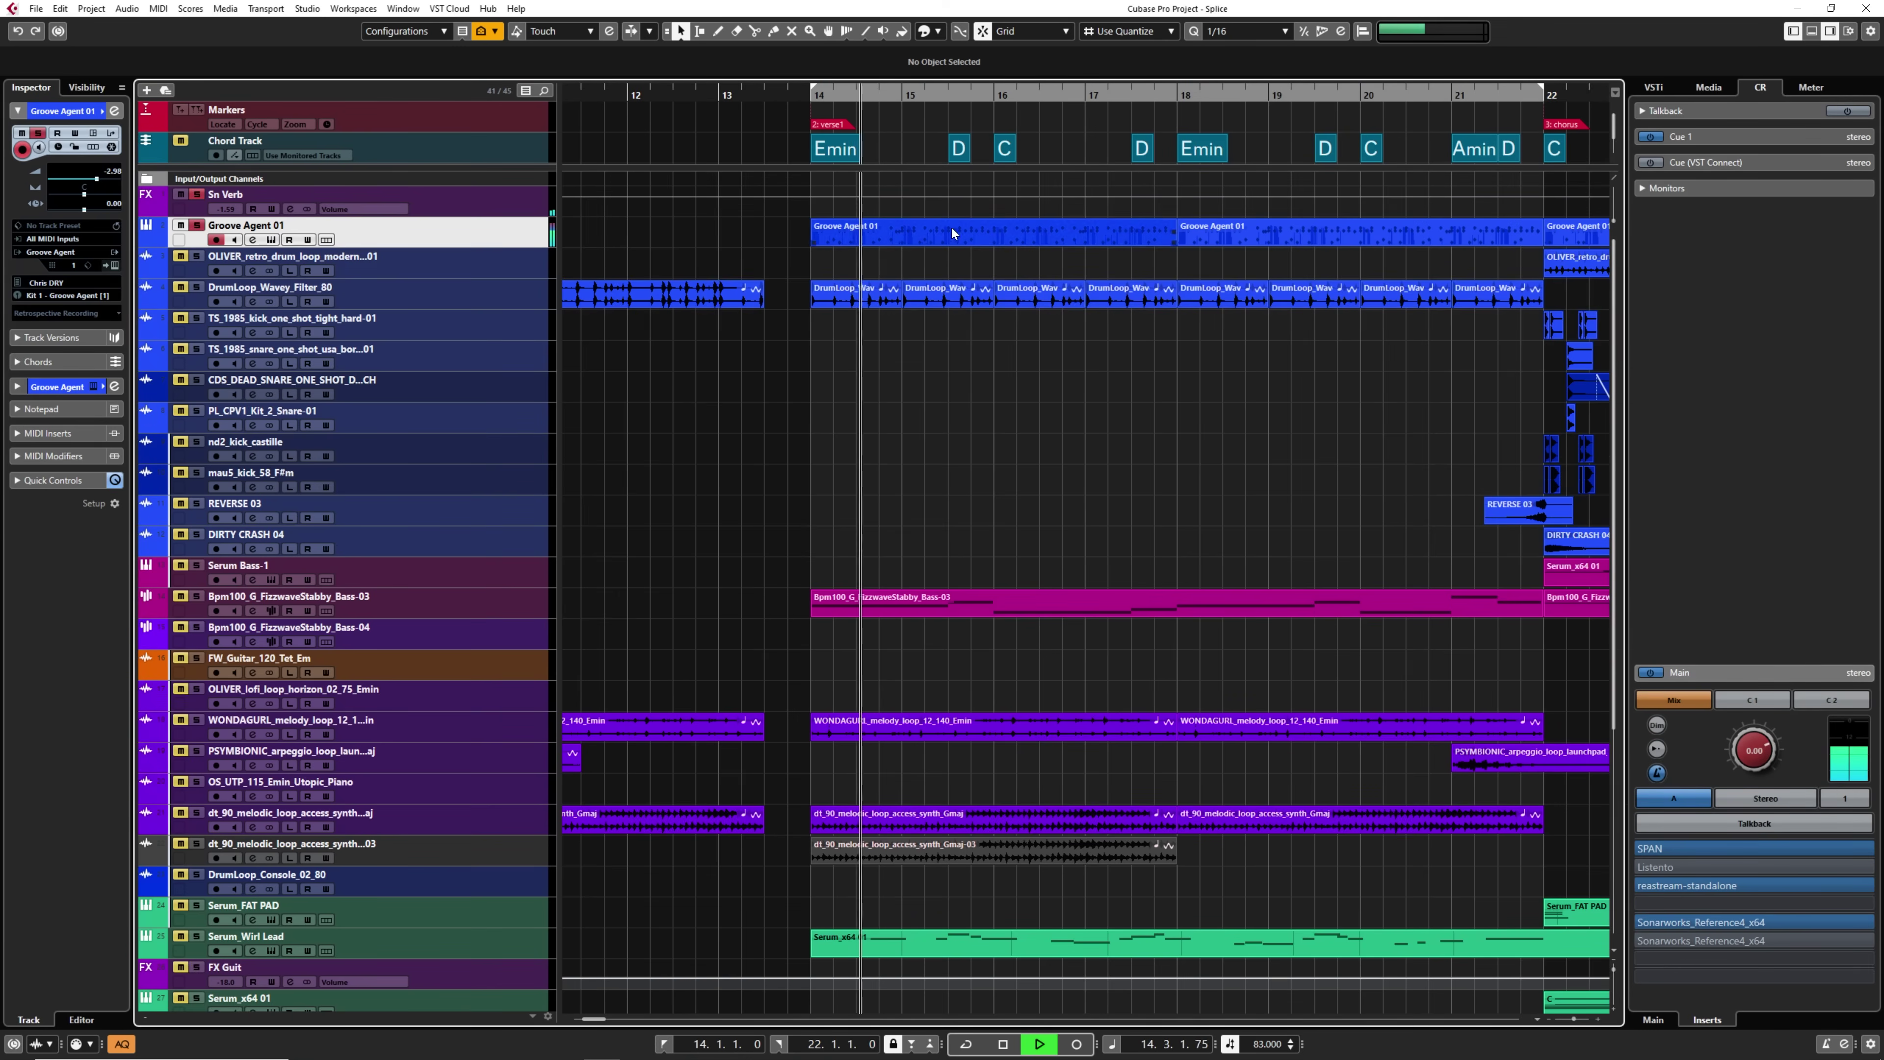
pyautogui.scroll(4, 380, 682)
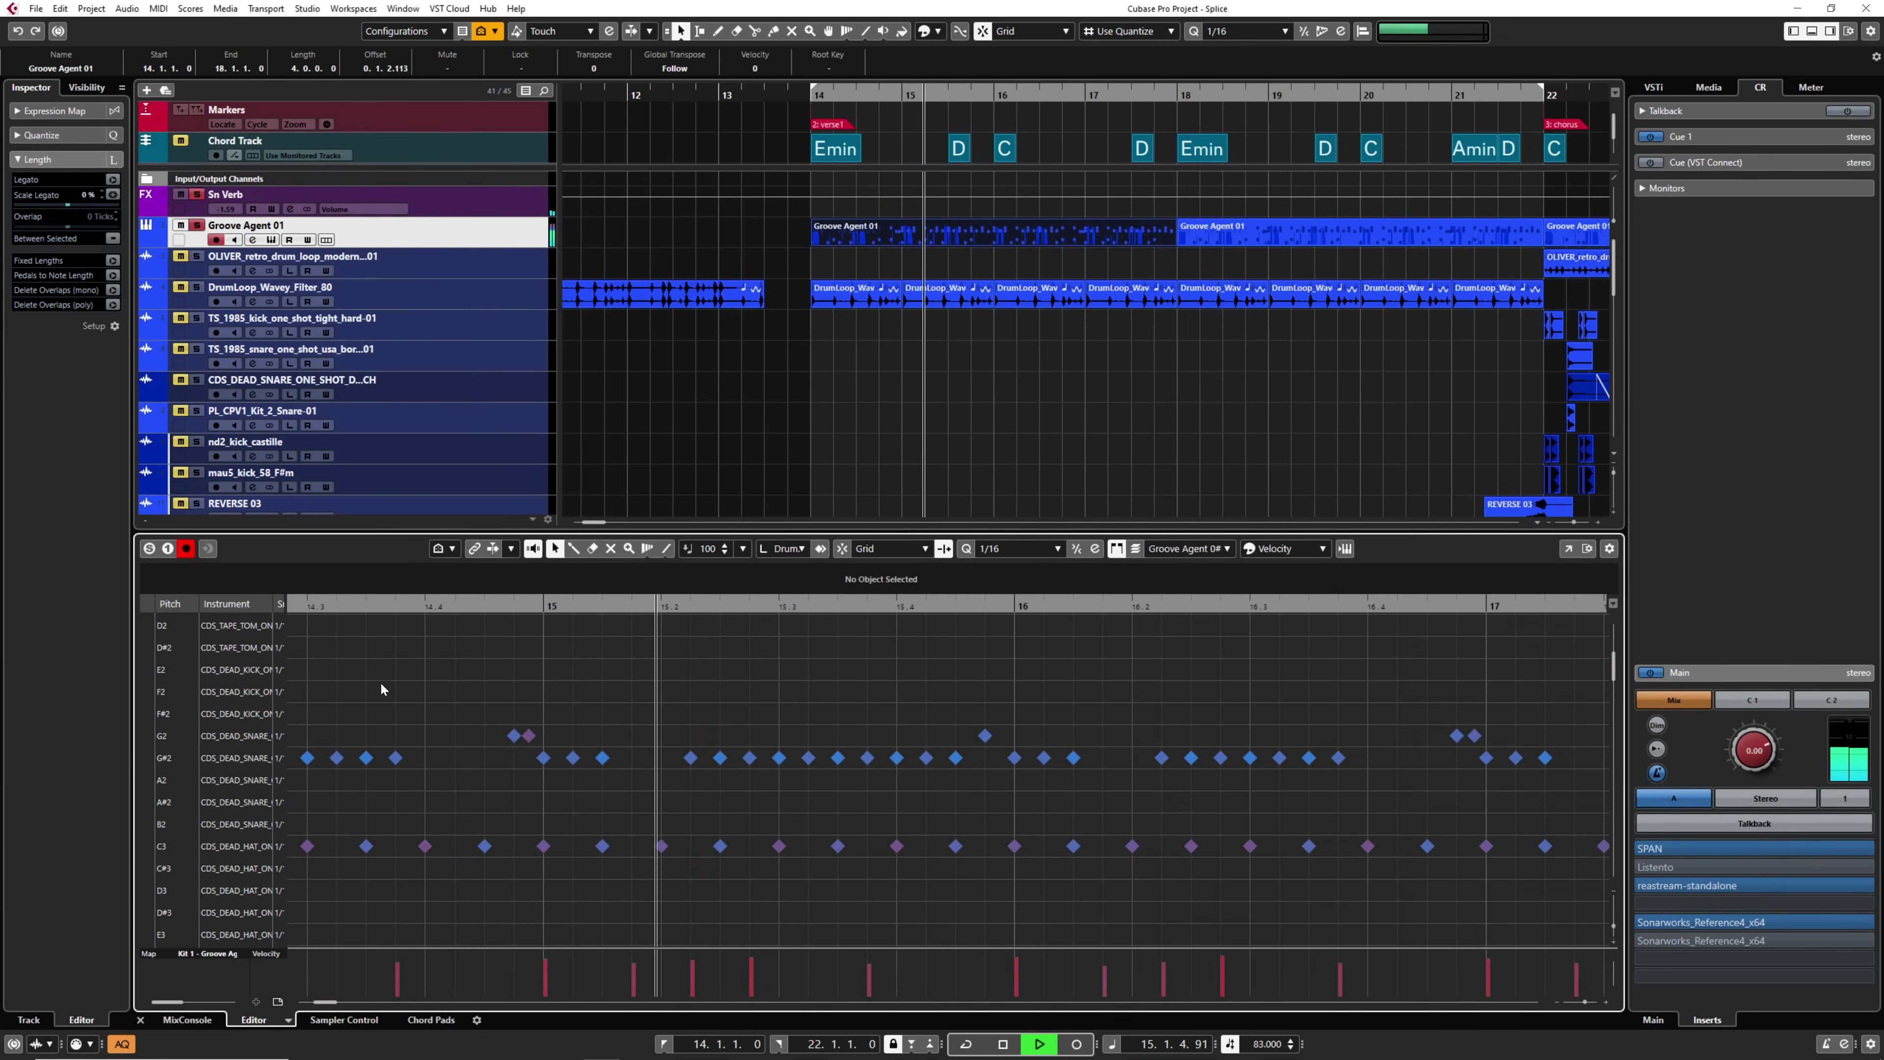
# Solo the original dt_90_melodic_loop_access_synth track alongside the drums, turn on cycle playback and stop after listening.
pyautogui.scroll(-3, 891, 403)
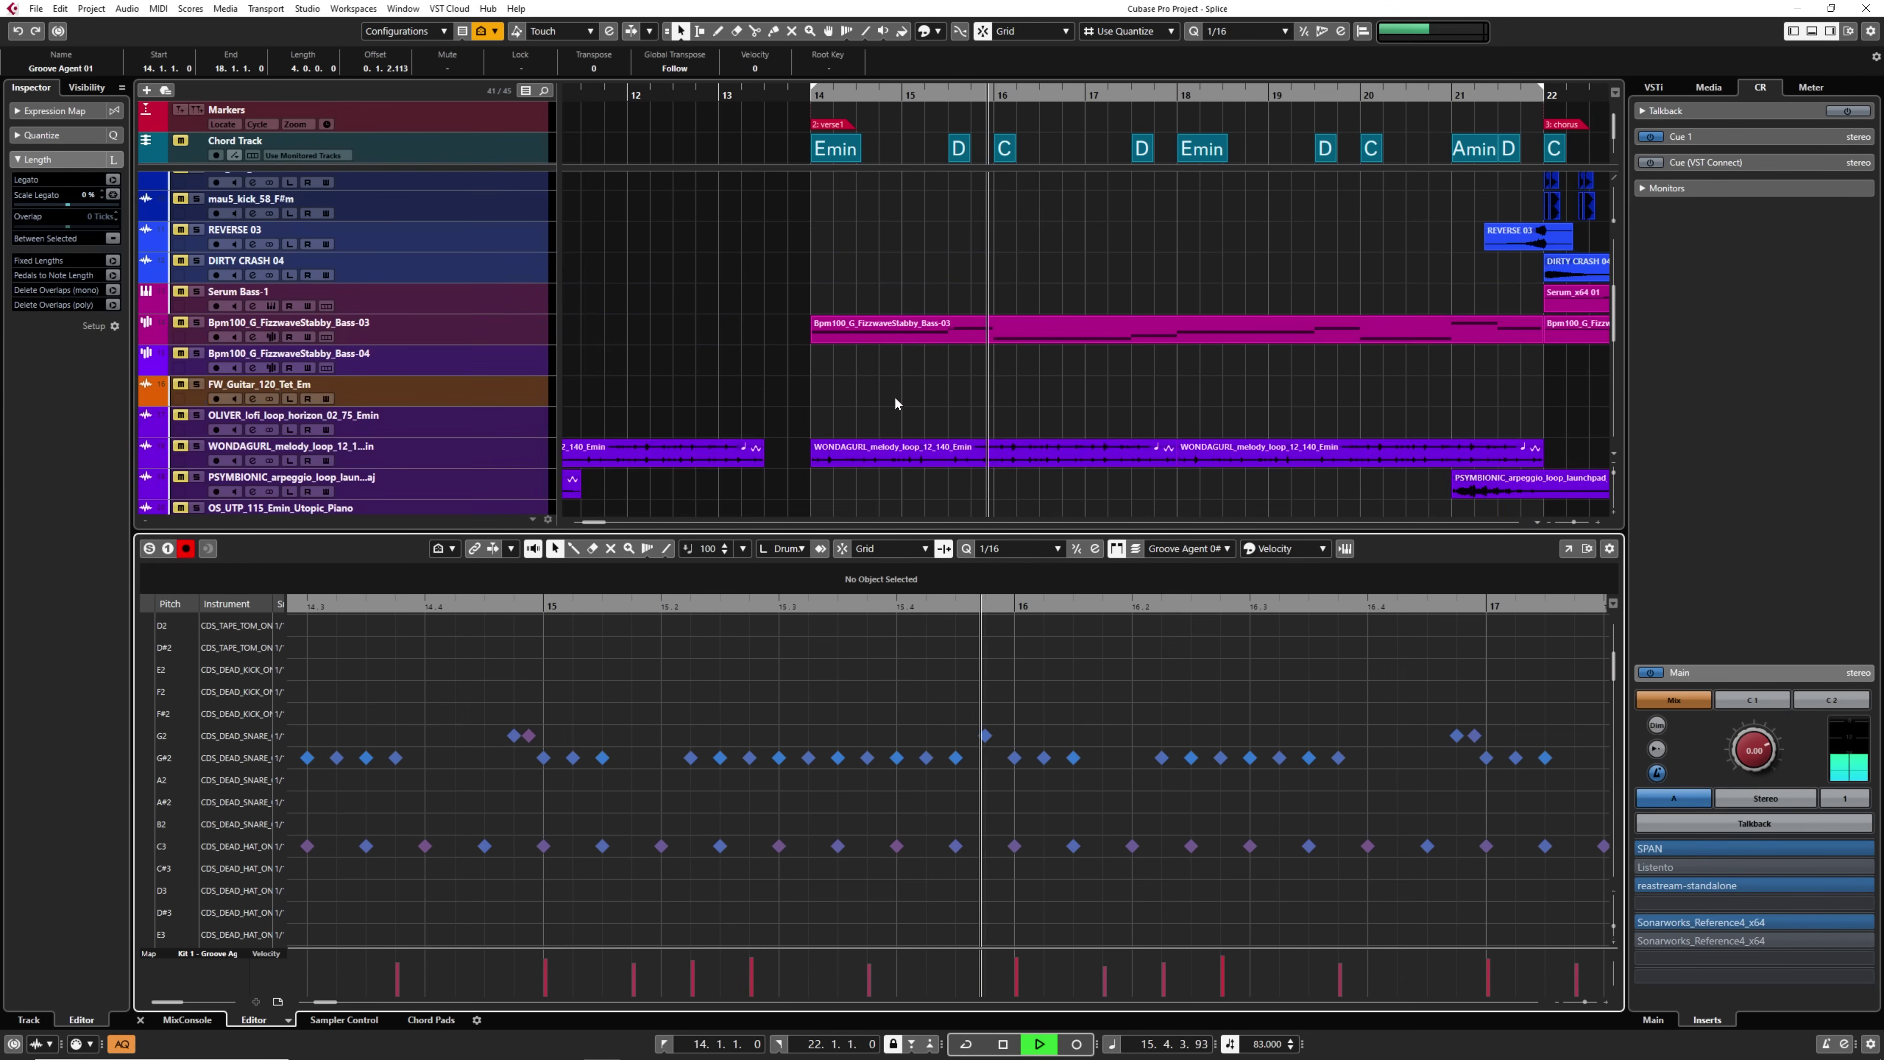
pyautogui.keyDown('ctrl'); pyautogui.scroll(-2, 824, 383); pyautogui.keyUp('ctrl')
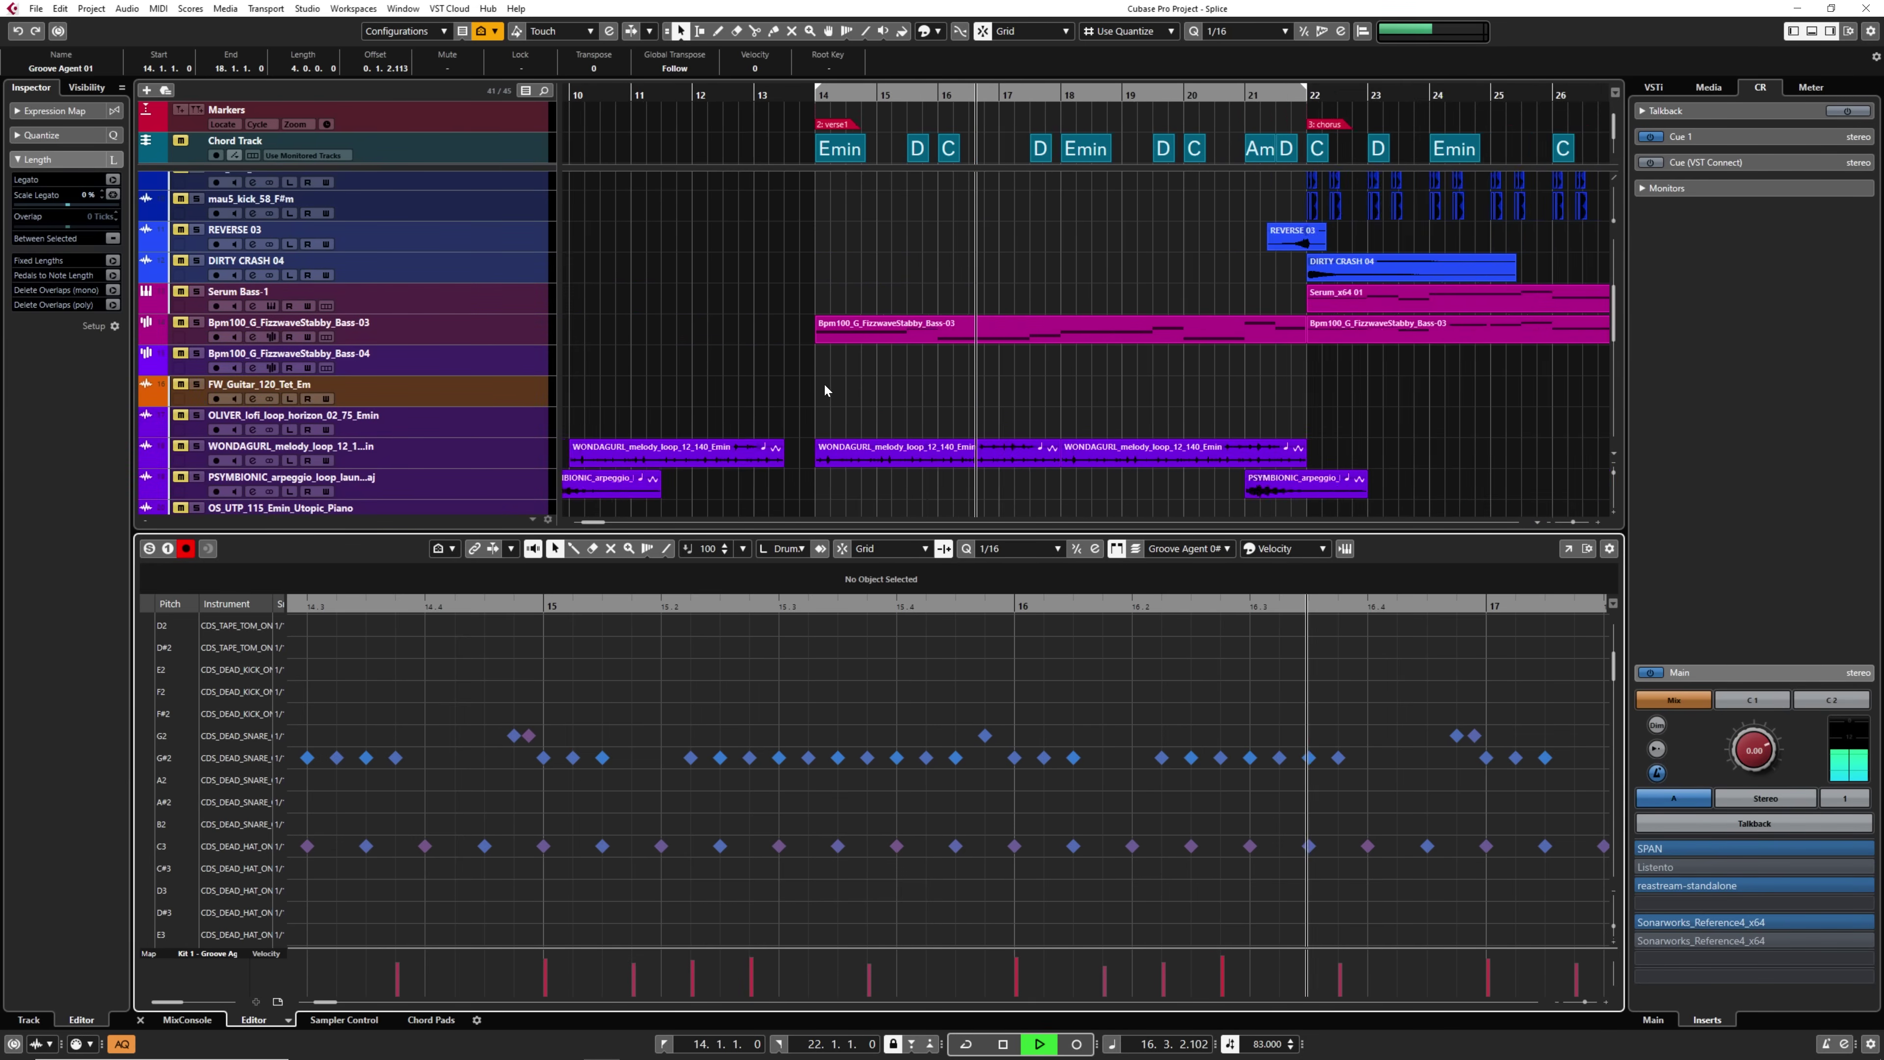
pyautogui.scroll(-1, 822, 398)
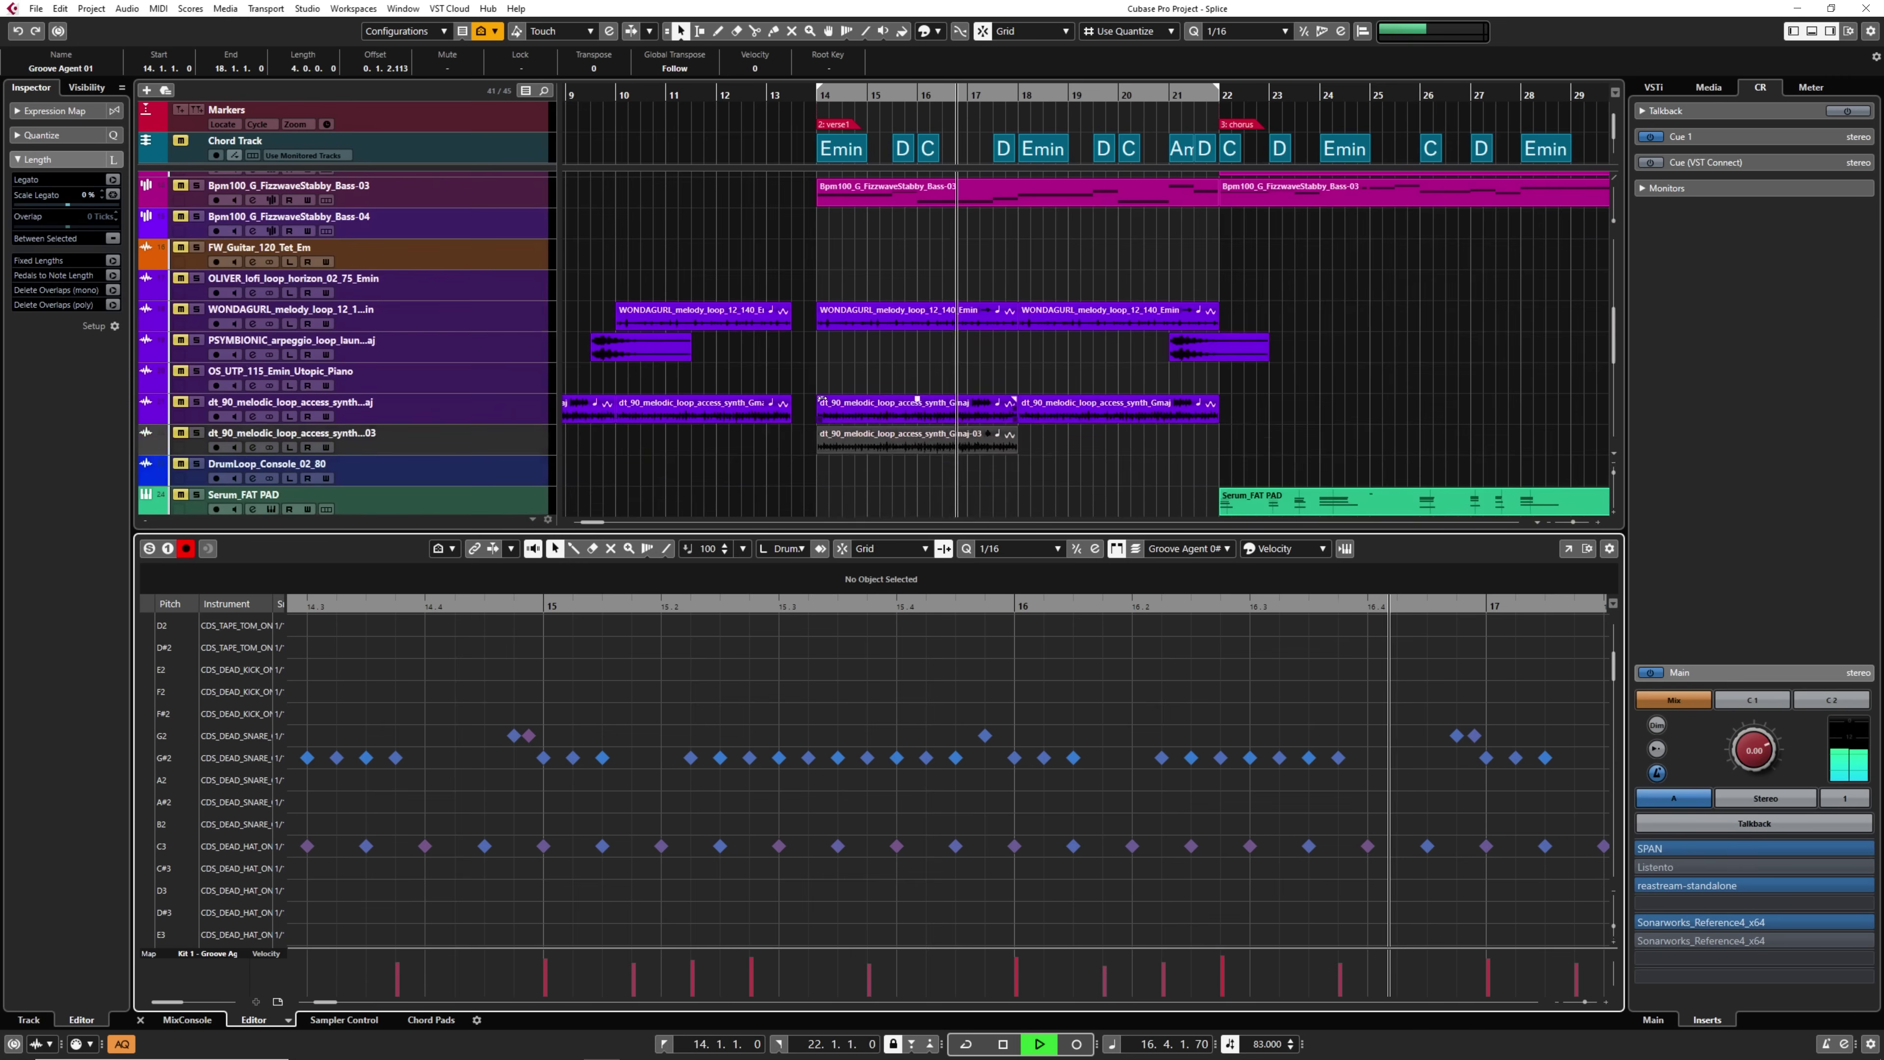
pyautogui.click(197, 403)
pyautogui.click(1018, 87)
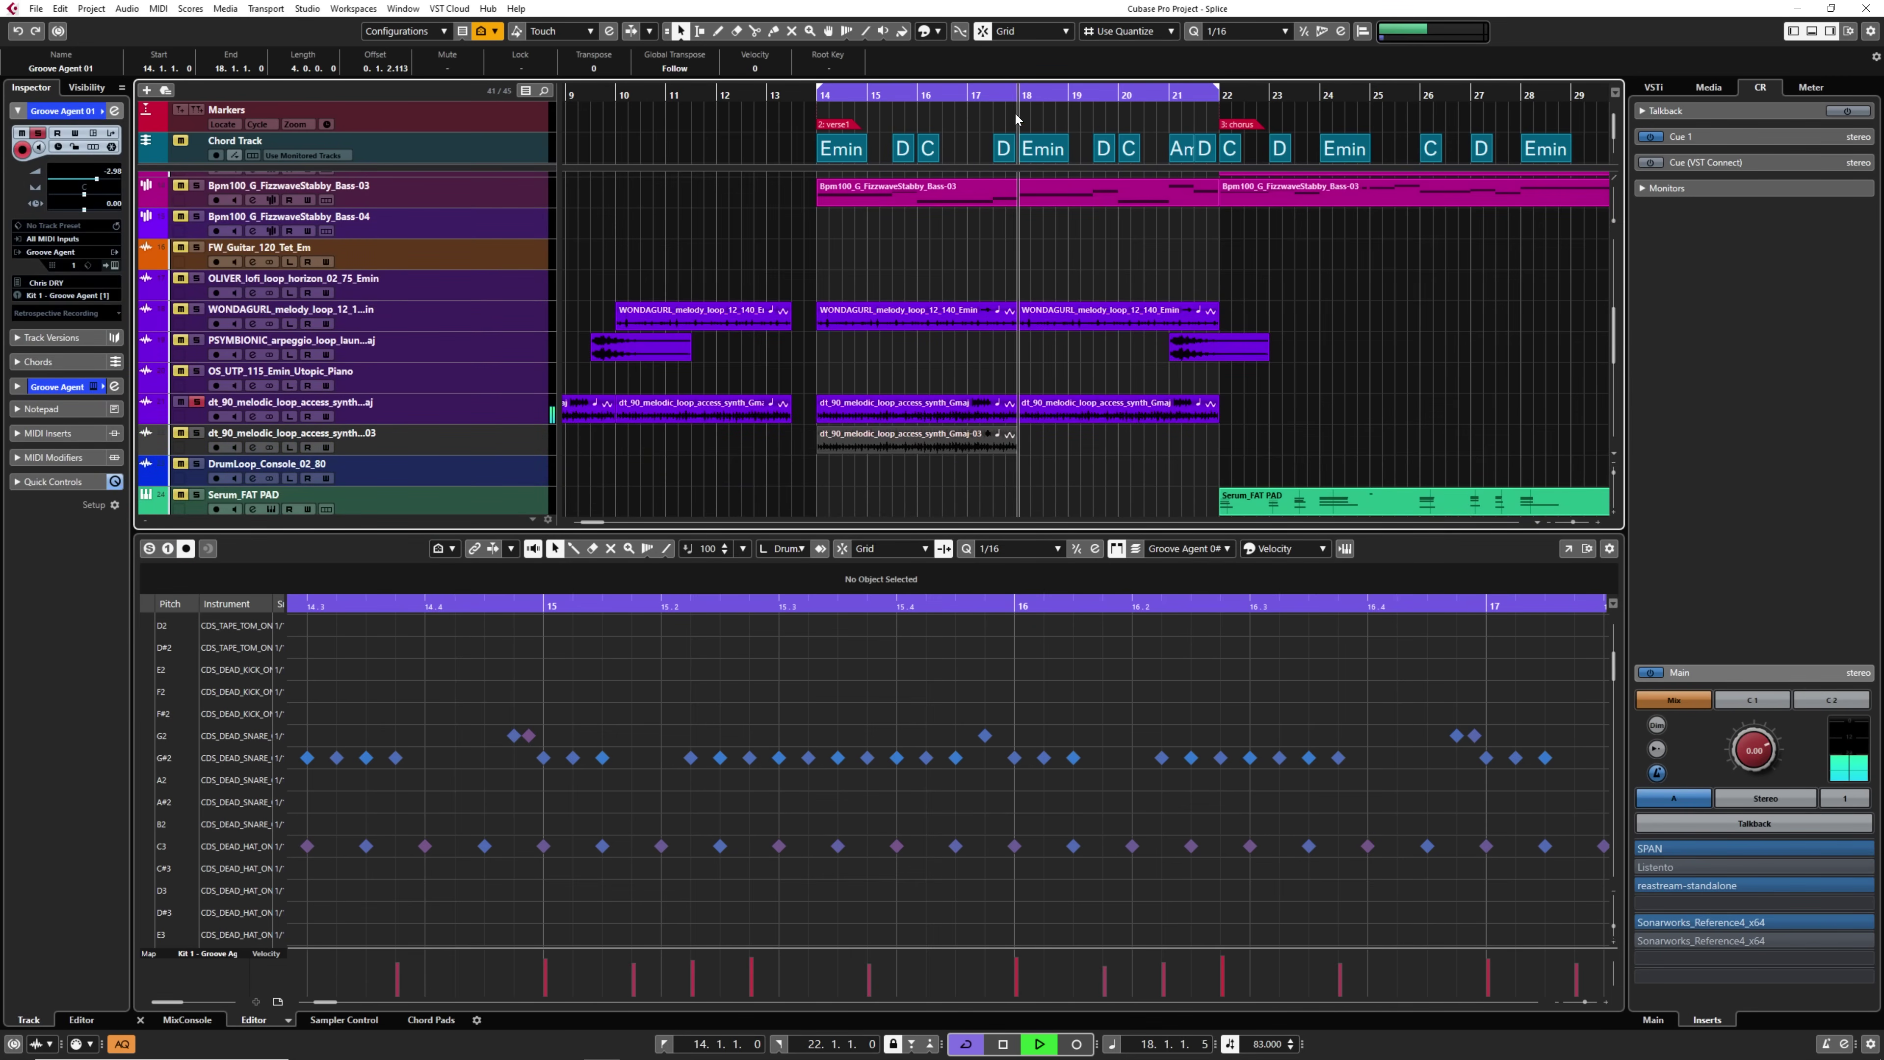
pyautogui.scroll(-5, 1031, 299)
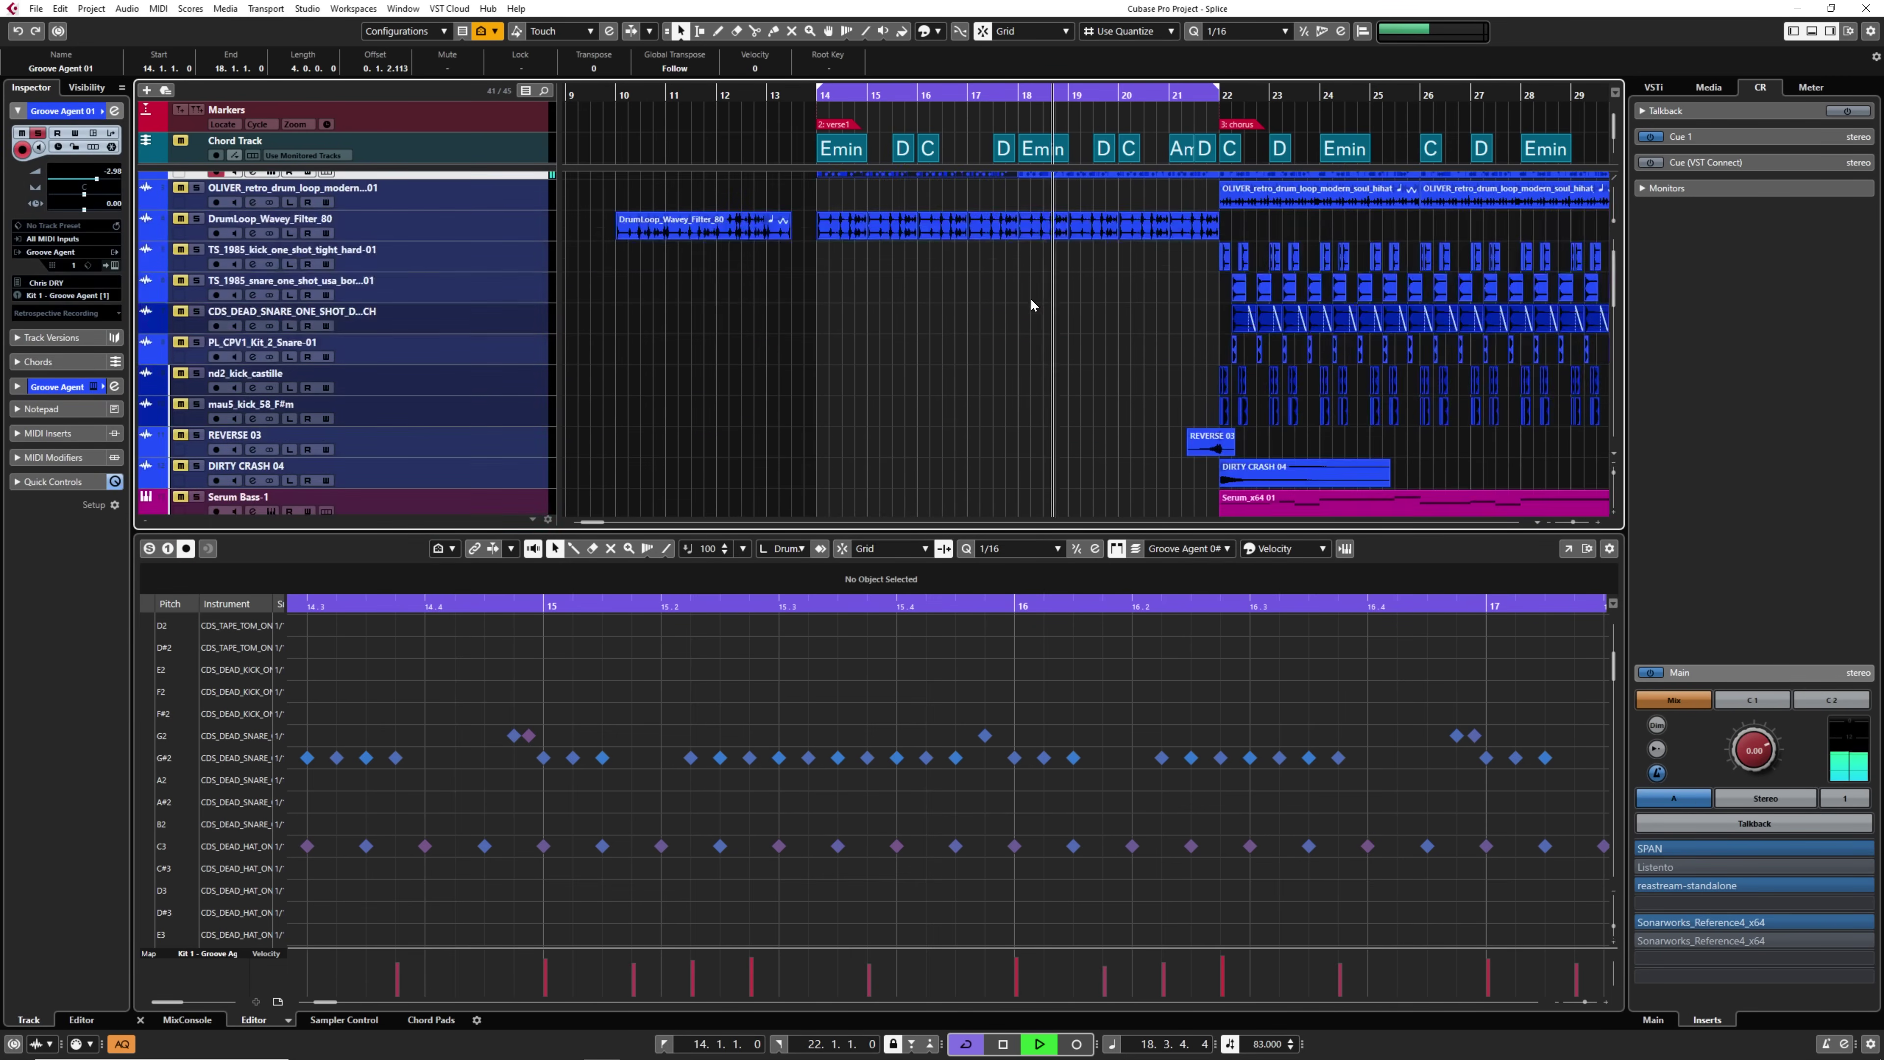
pyautogui.press('space')
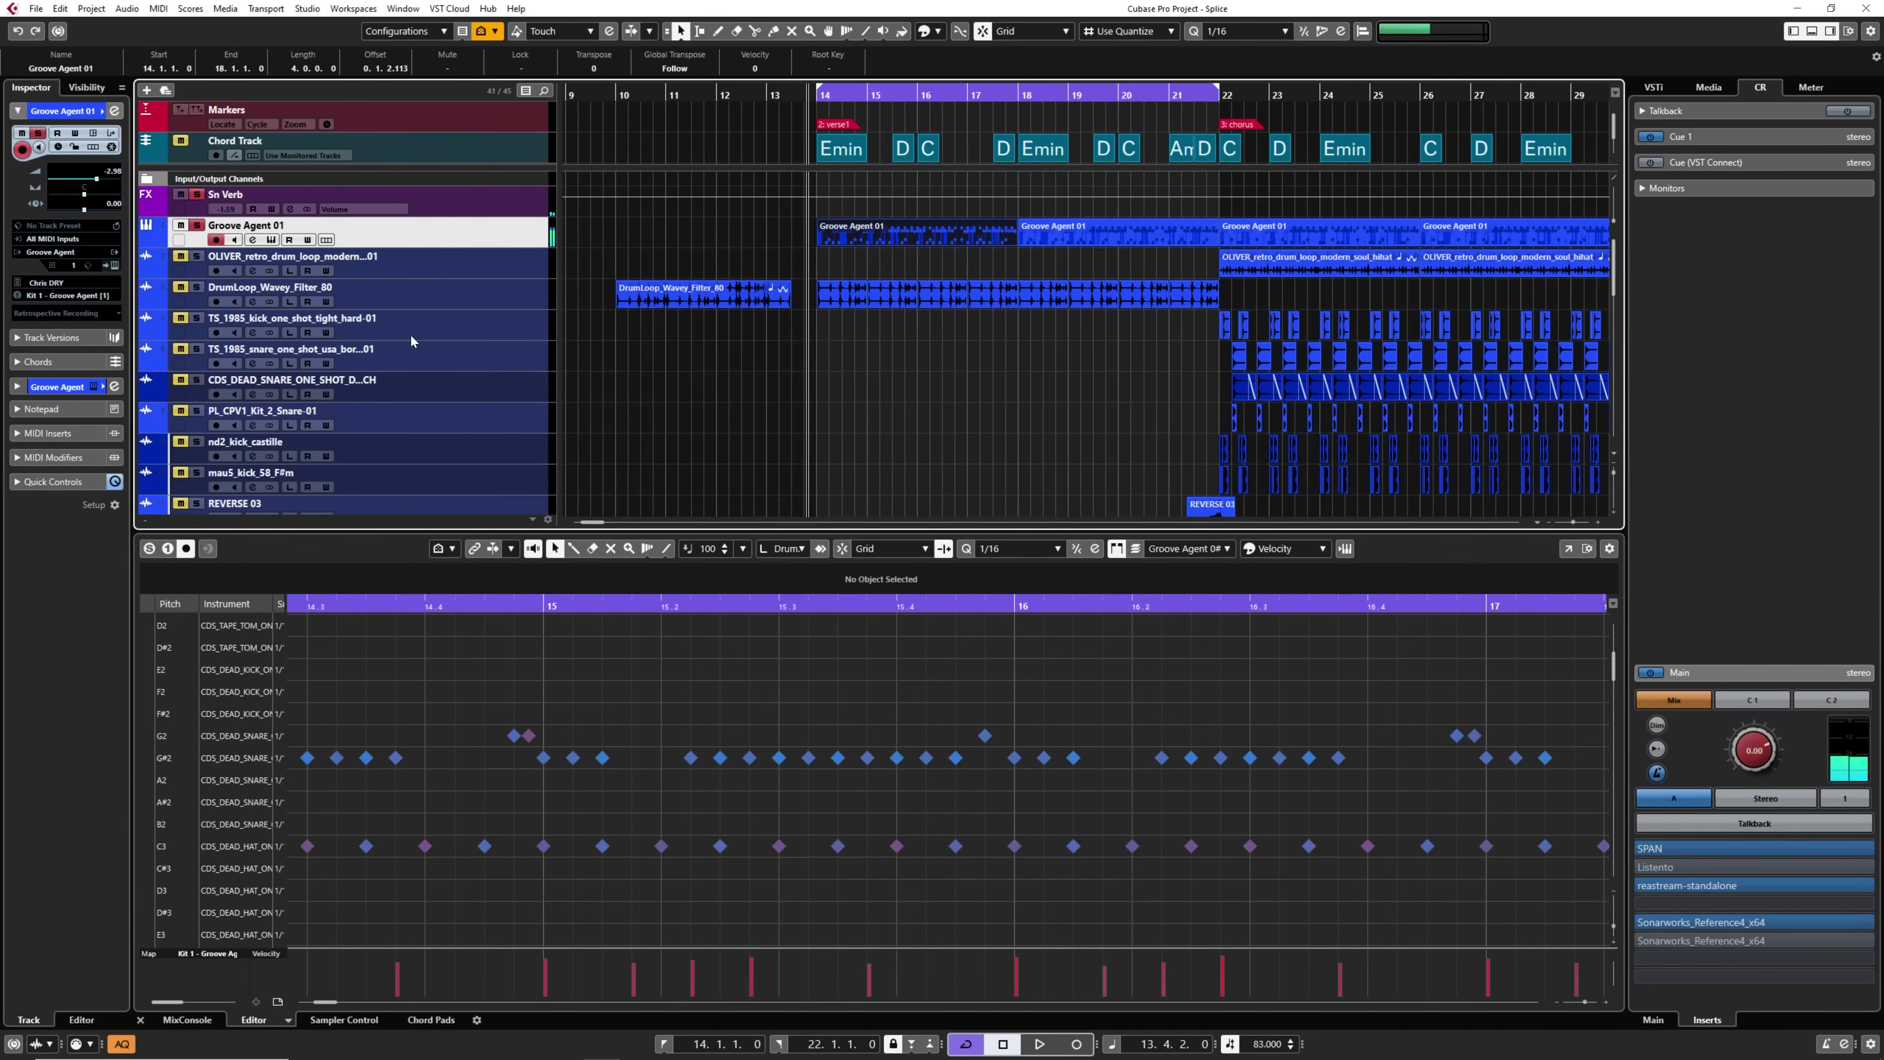
# Solo the DrumLoop_Wavey_Filter_80 track and import DrumLoop_Wavey_Filter_80.wav from Splice's Chris Music collection onto a new track below it.
pyautogui.click(482, 300)
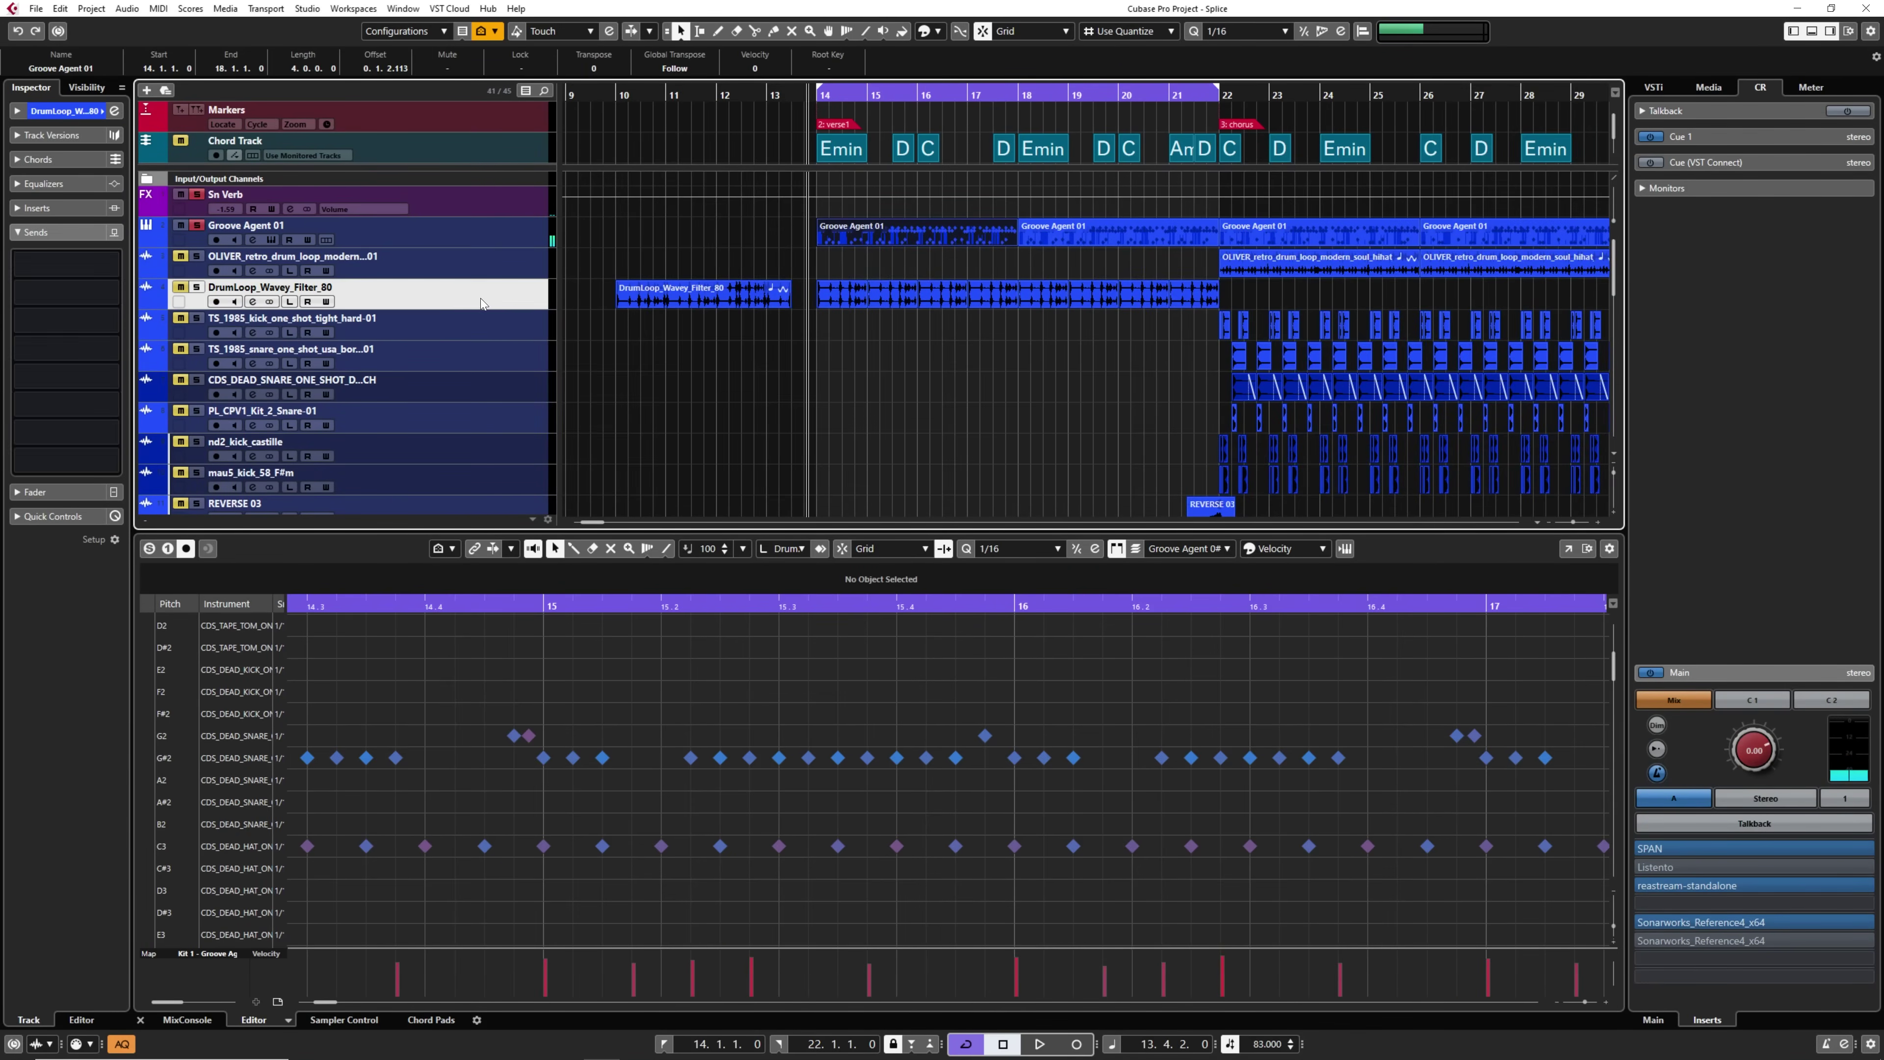
pyautogui.click(197, 287)
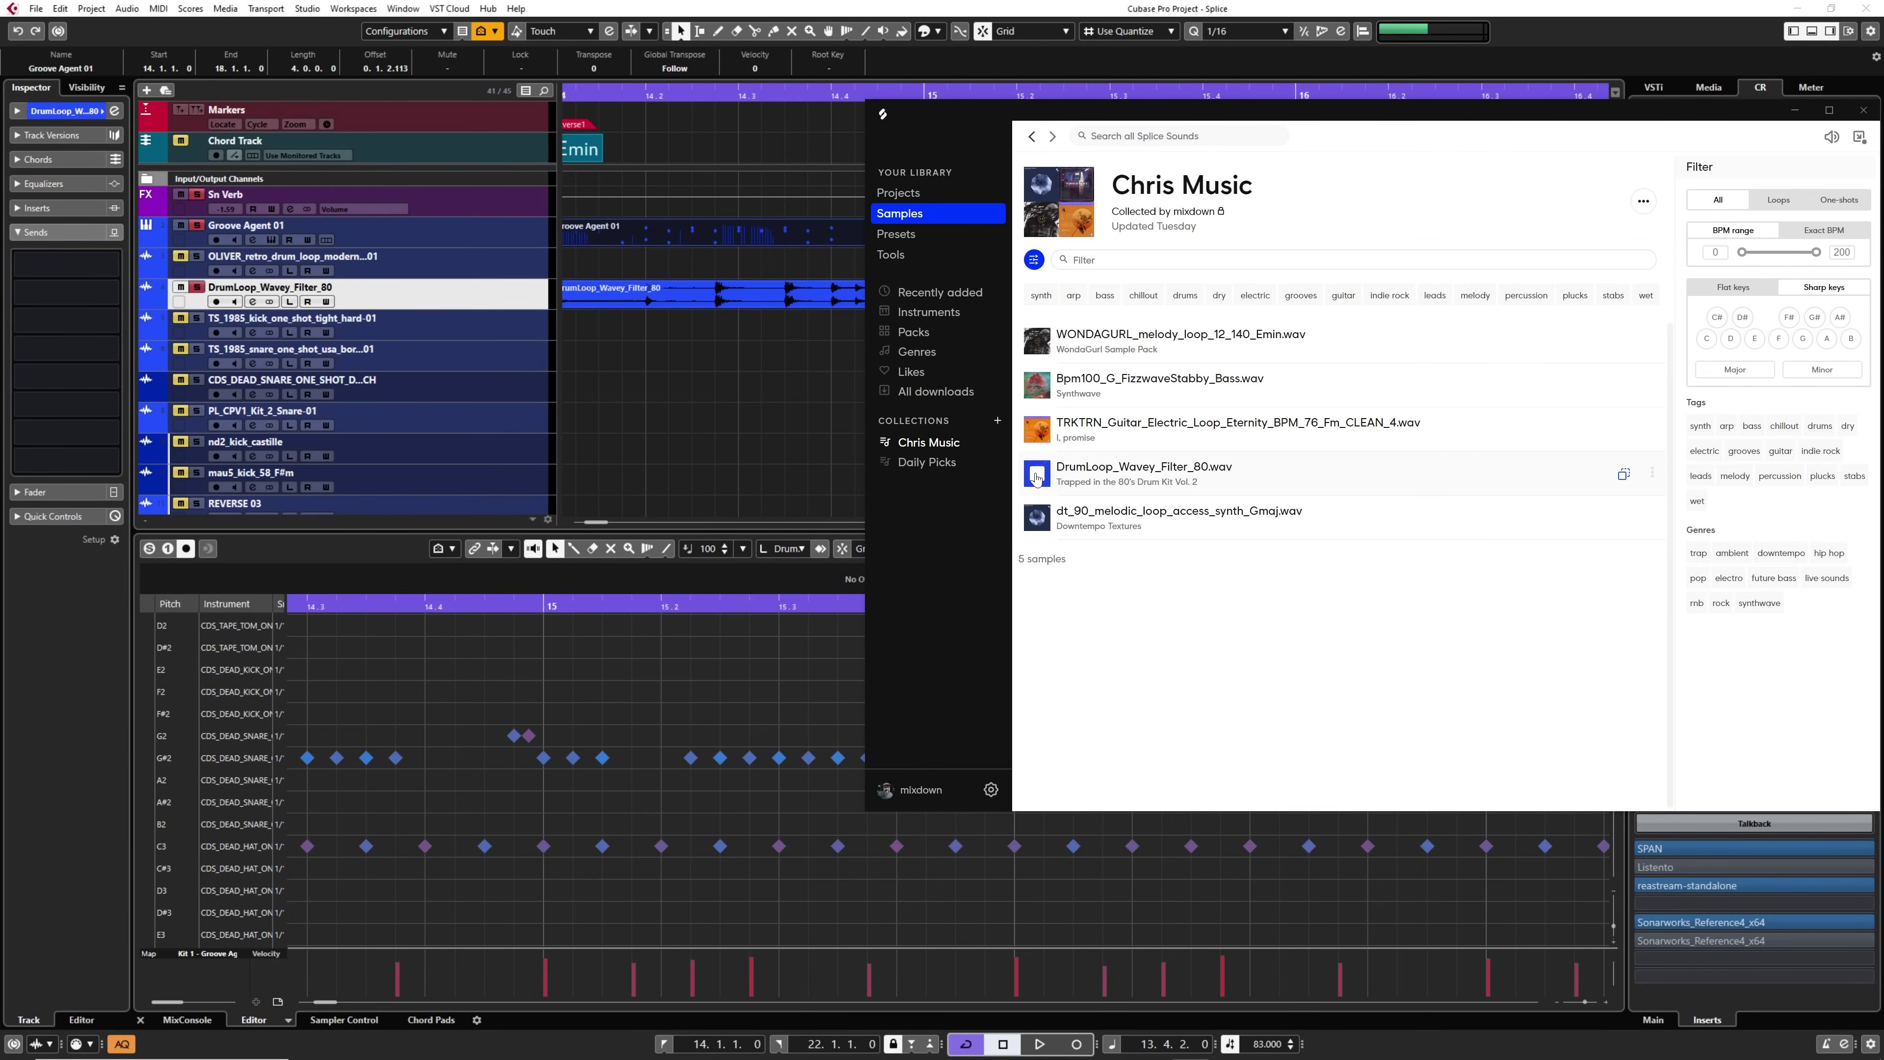
pyautogui.click(1037, 479)
pyautogui.moveTo(1036, 479); pyautogui.dragTo(391, 319)
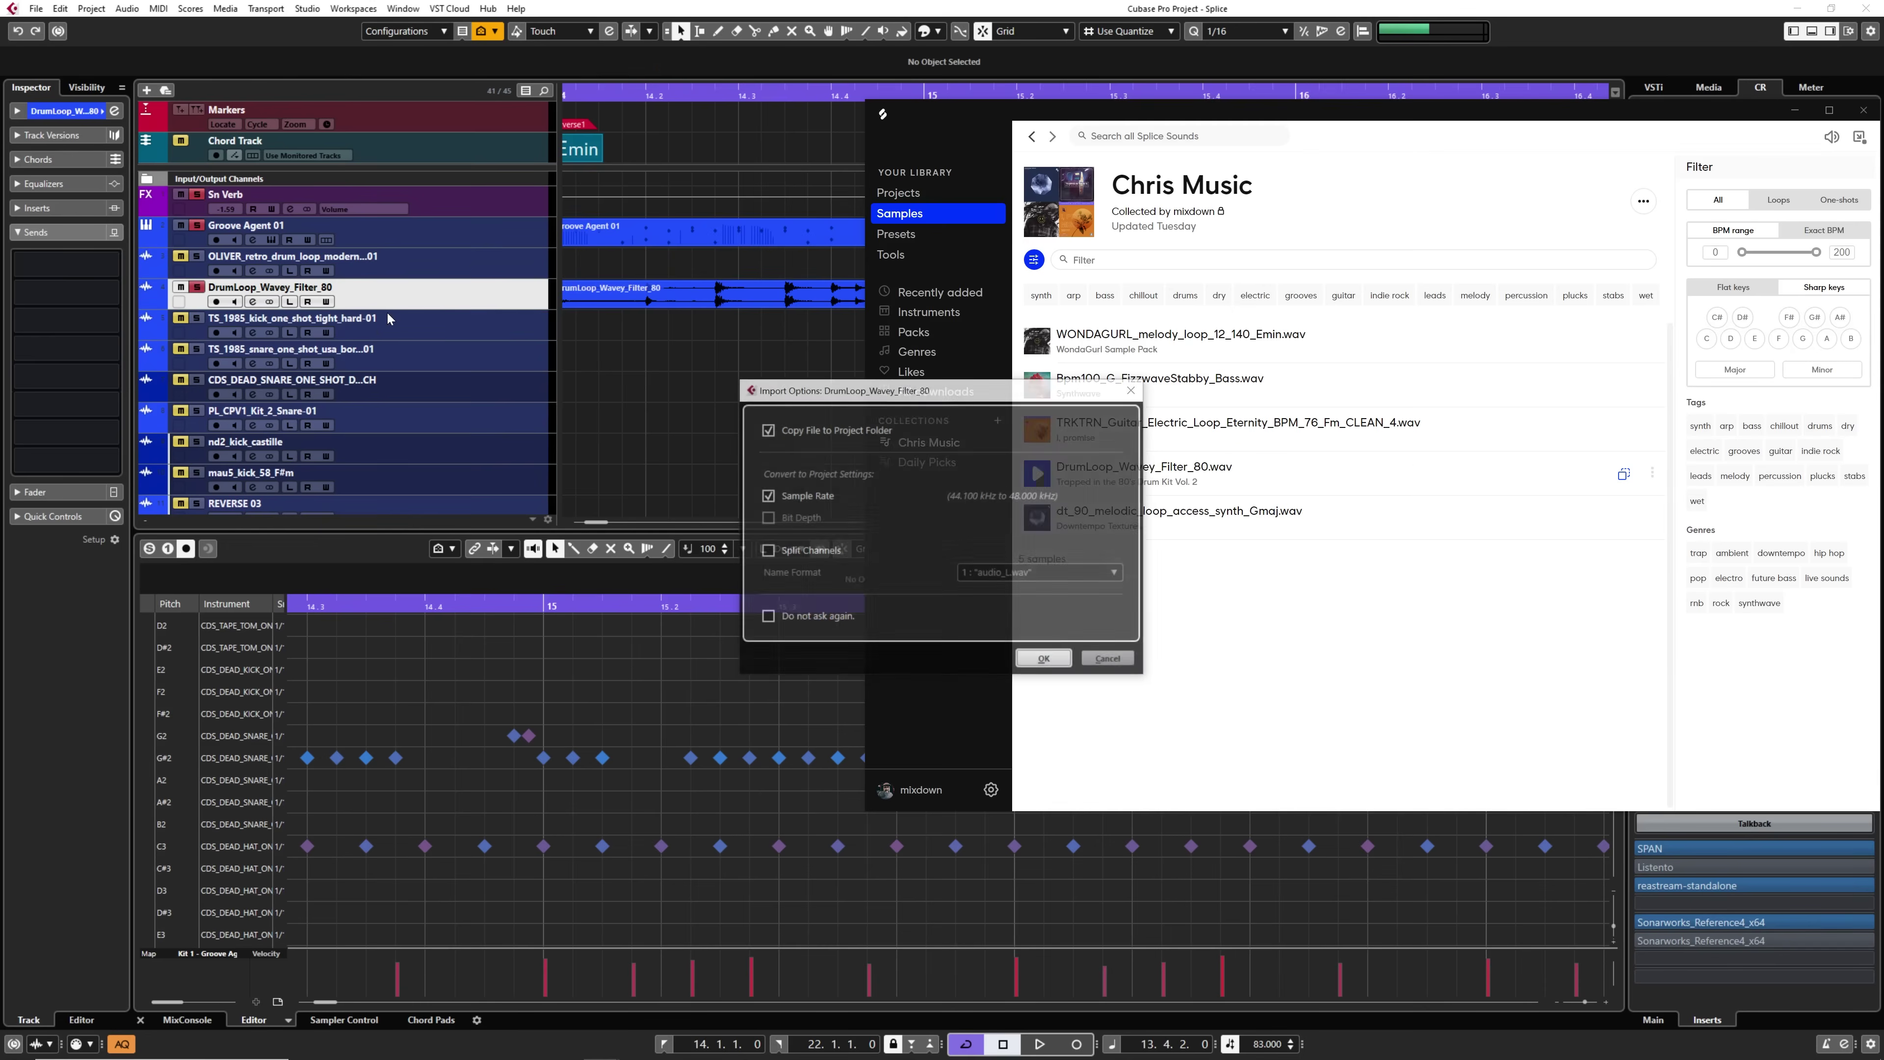
pyautogui.click(1046, 660)
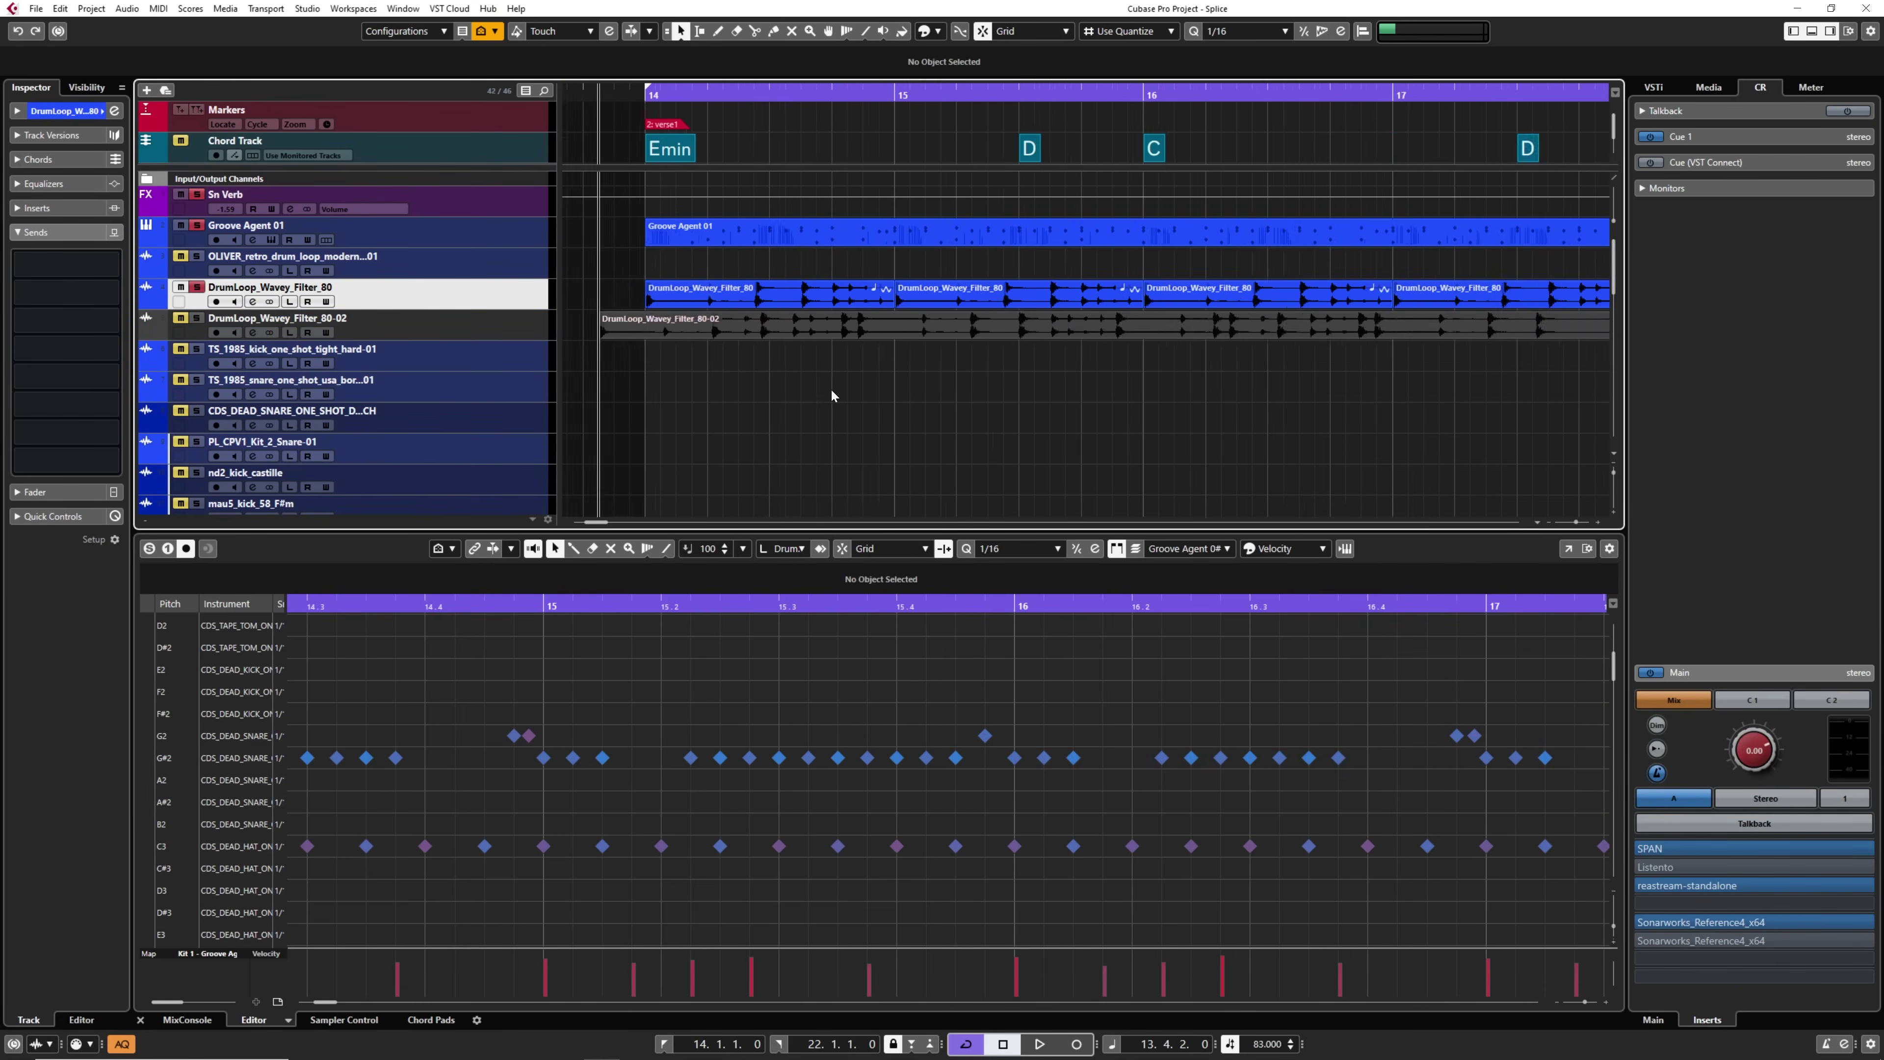
# Move the imported DrumLoop_Wavey_Filter_80-02 event to start at bar 14 and enable its Musical Mode.
pyautogui.moveTo(789, 338); pyautogui.dragTo(798, 336)
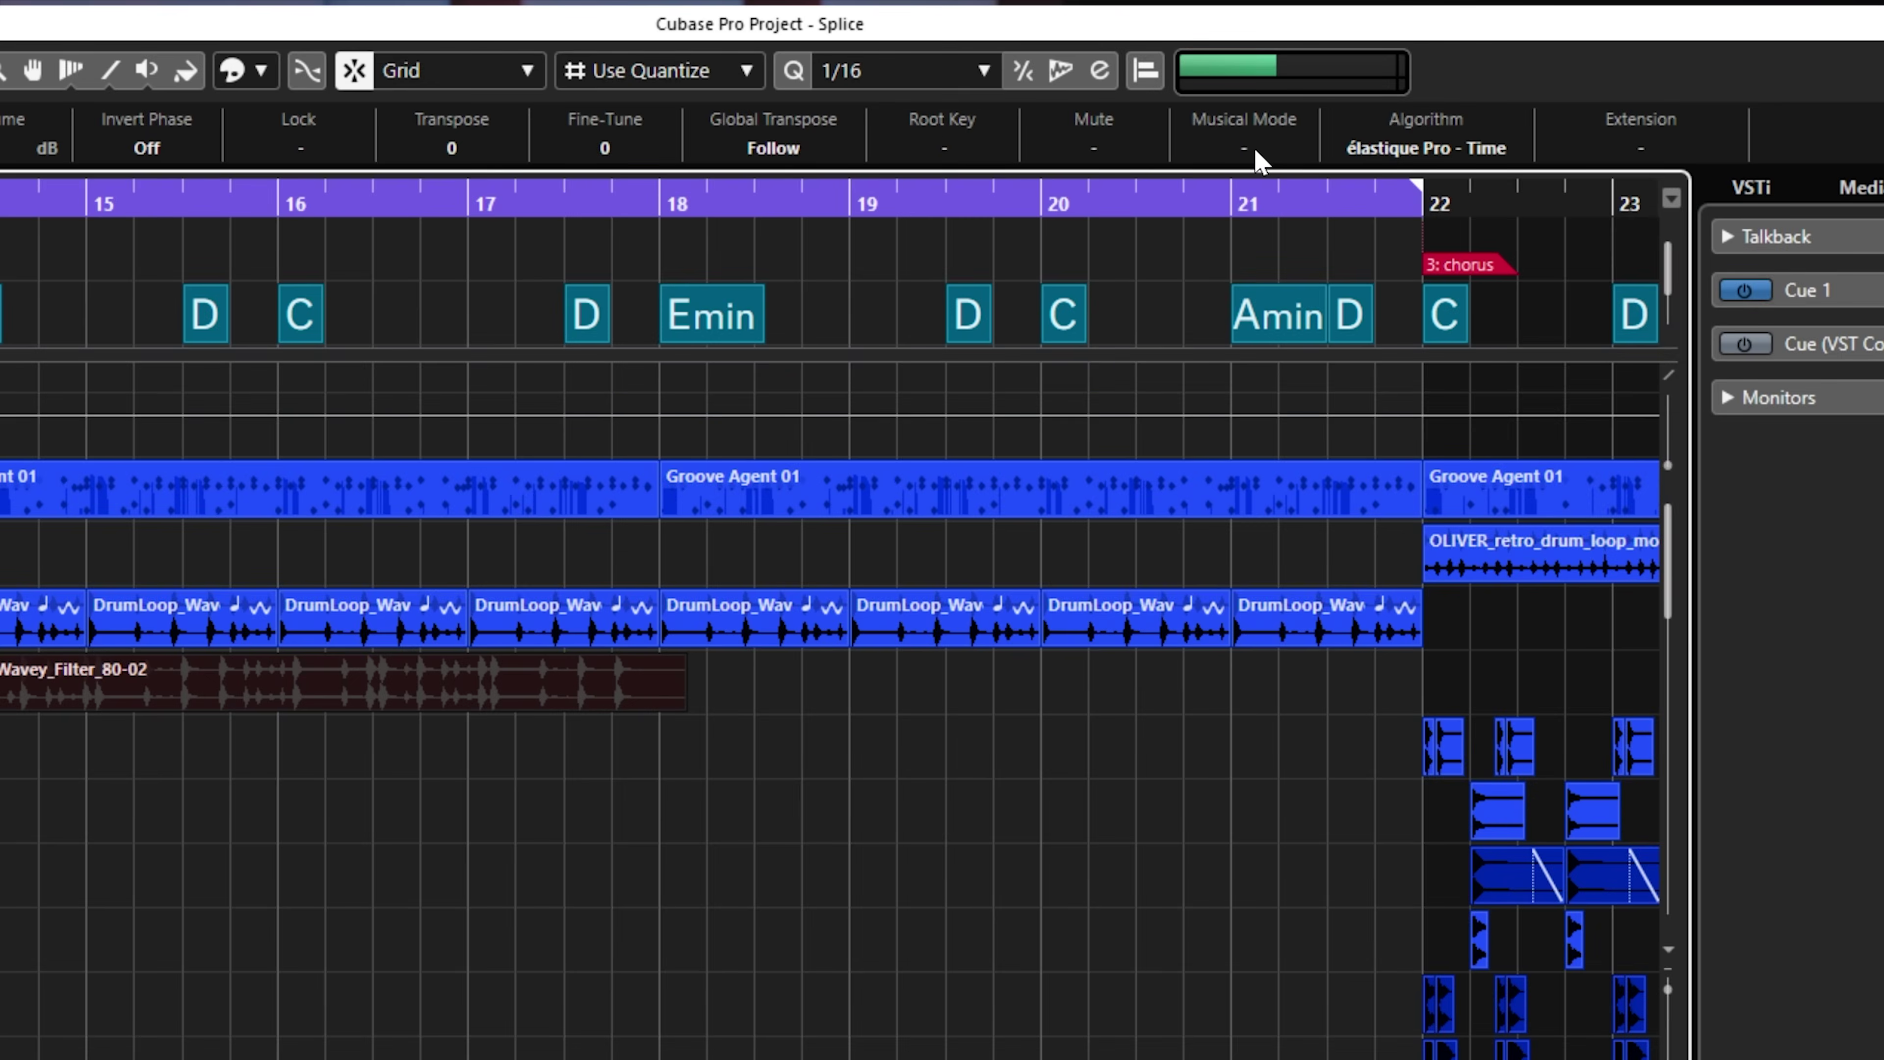
pyautogui.click(1254, 145)
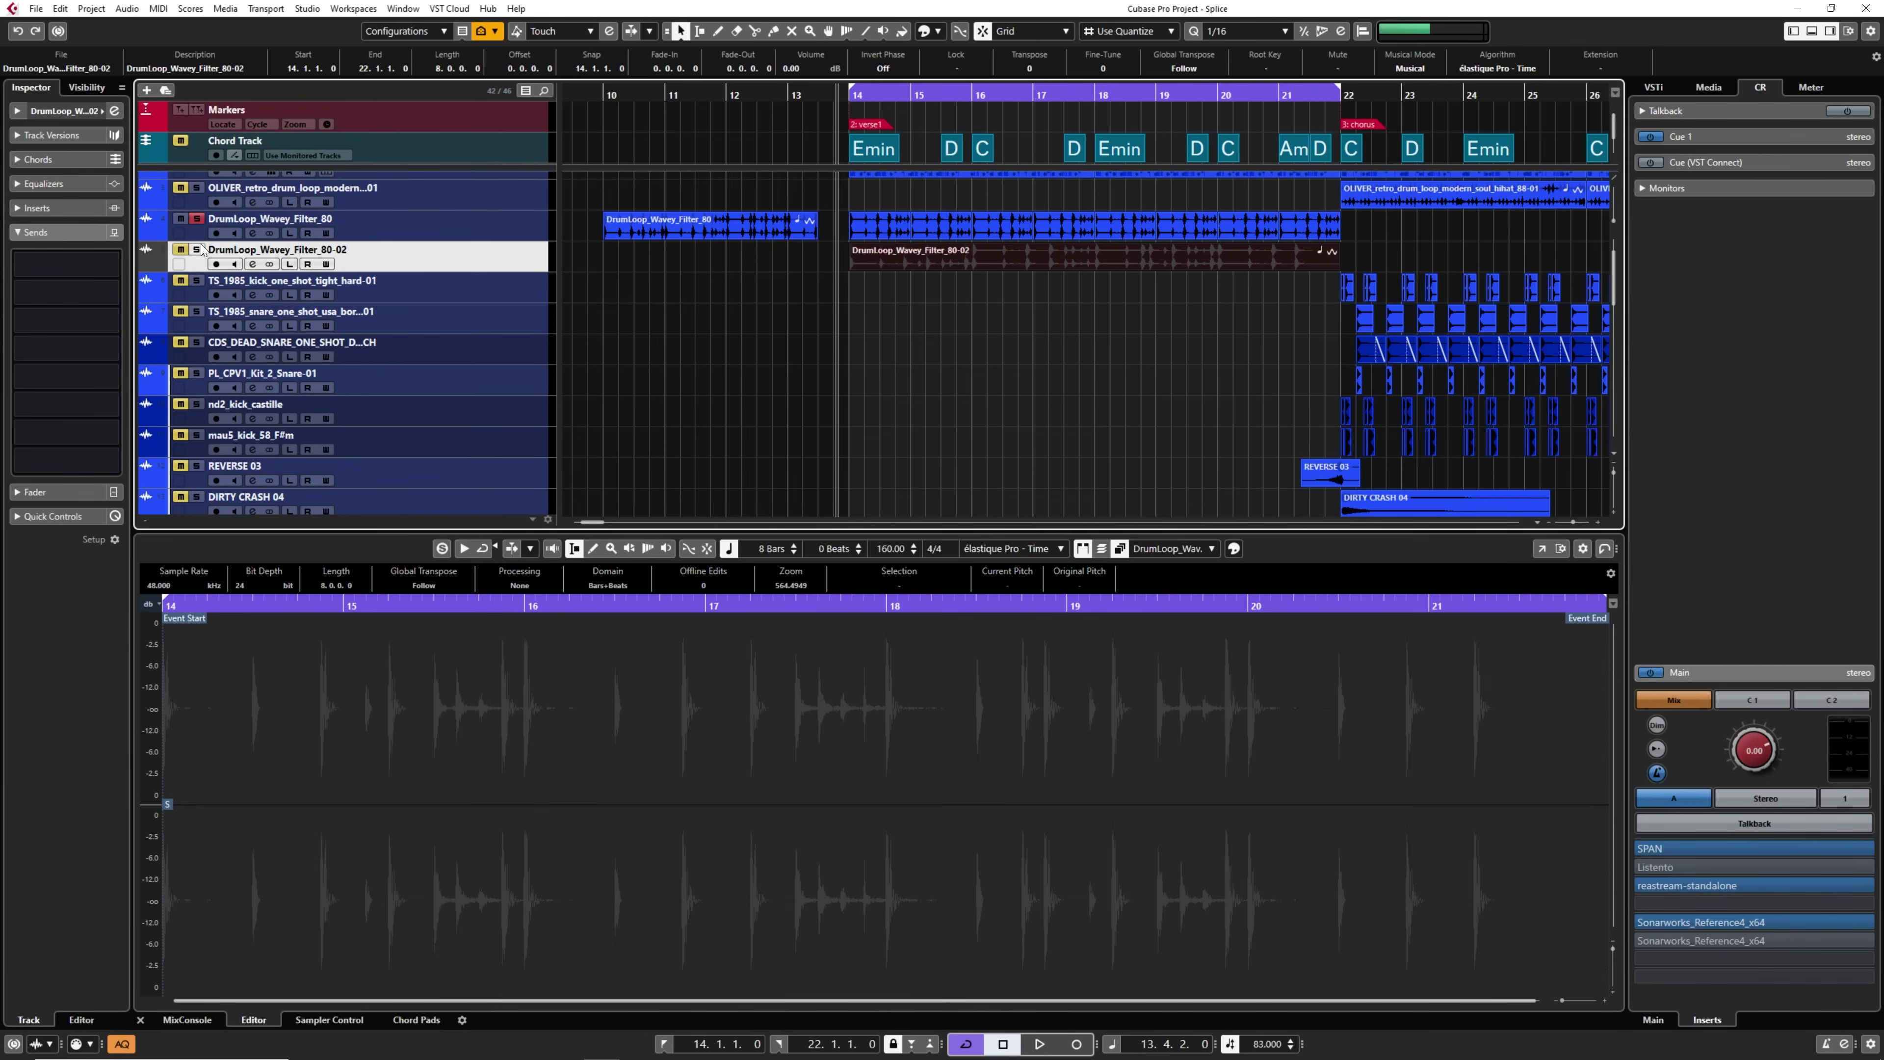
# Move the solo from DrumLoop_Wavey_Filter_80 to the DrumLoop_Wavey_Filter_80-02 track and play it against the Groove Agent drums.
pyautogui.click(197, 250)
pyautogui.click(199, 222)
pyautogui.press('space')
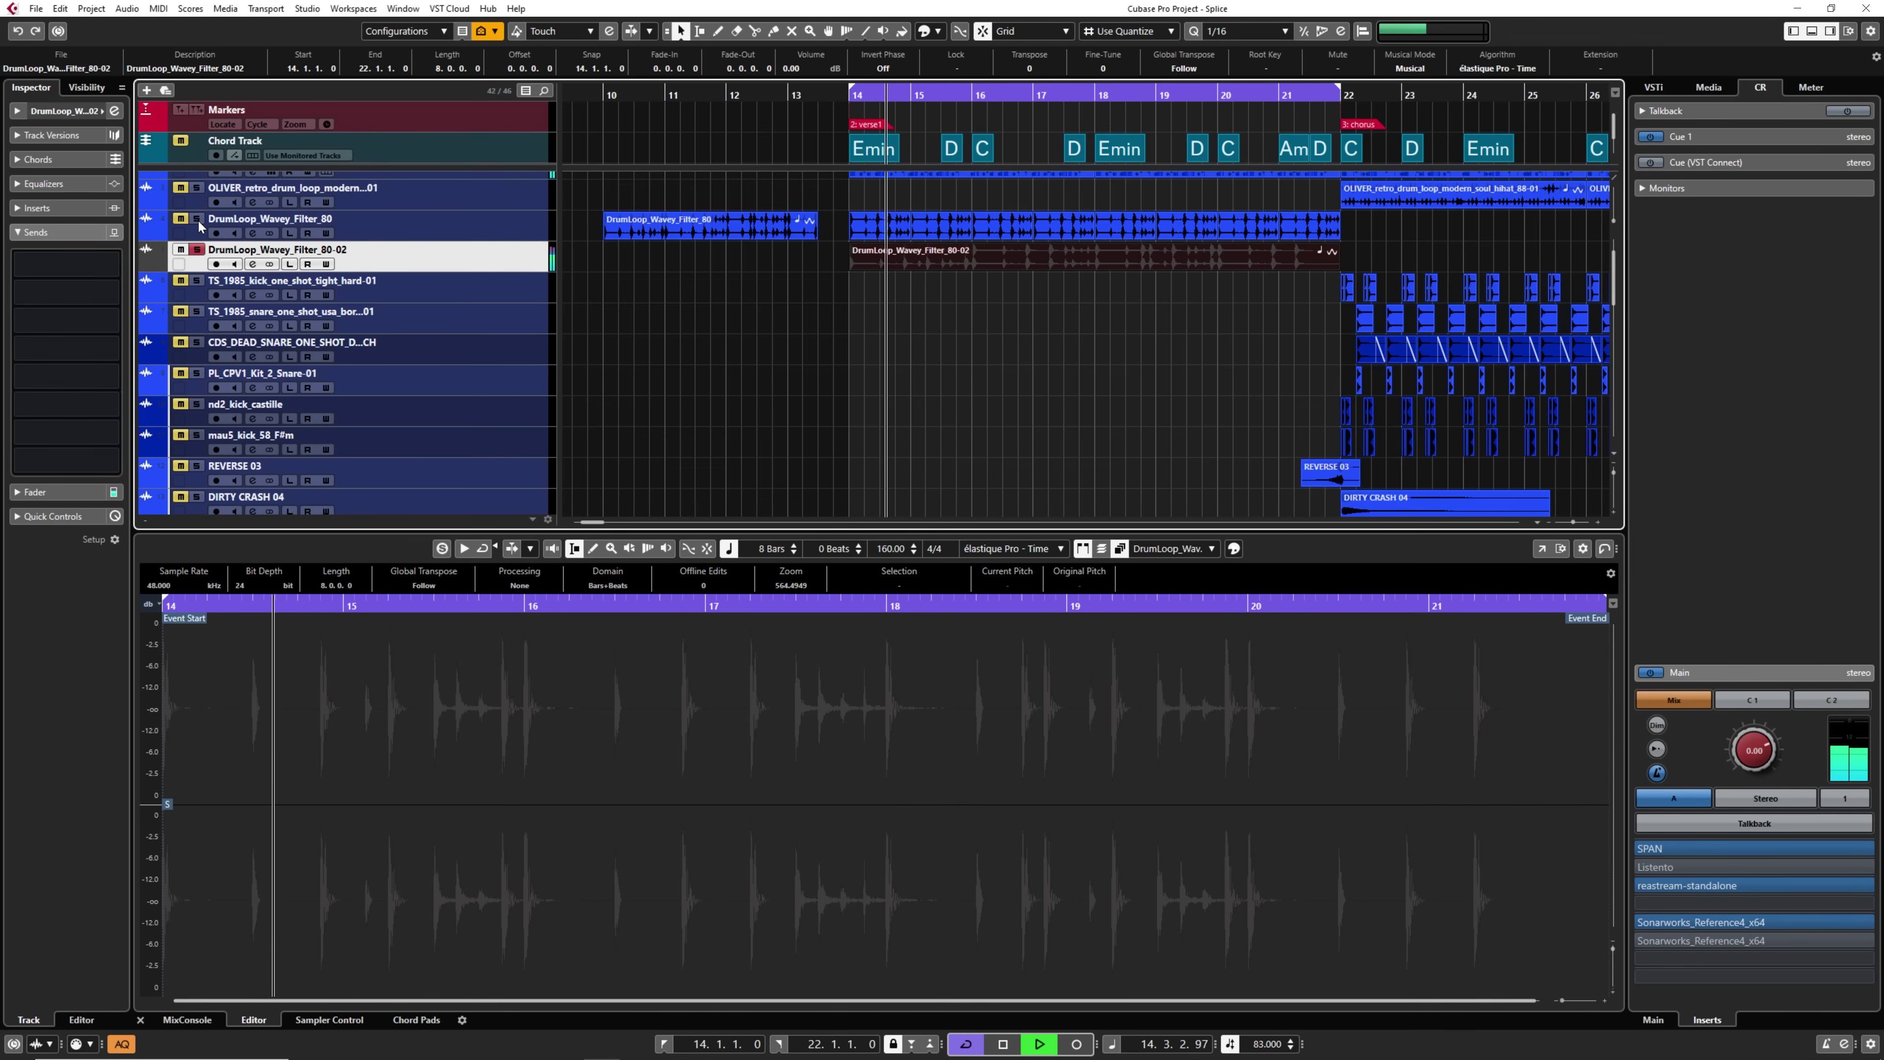
pyautogui.scroll(2, 678, 235)
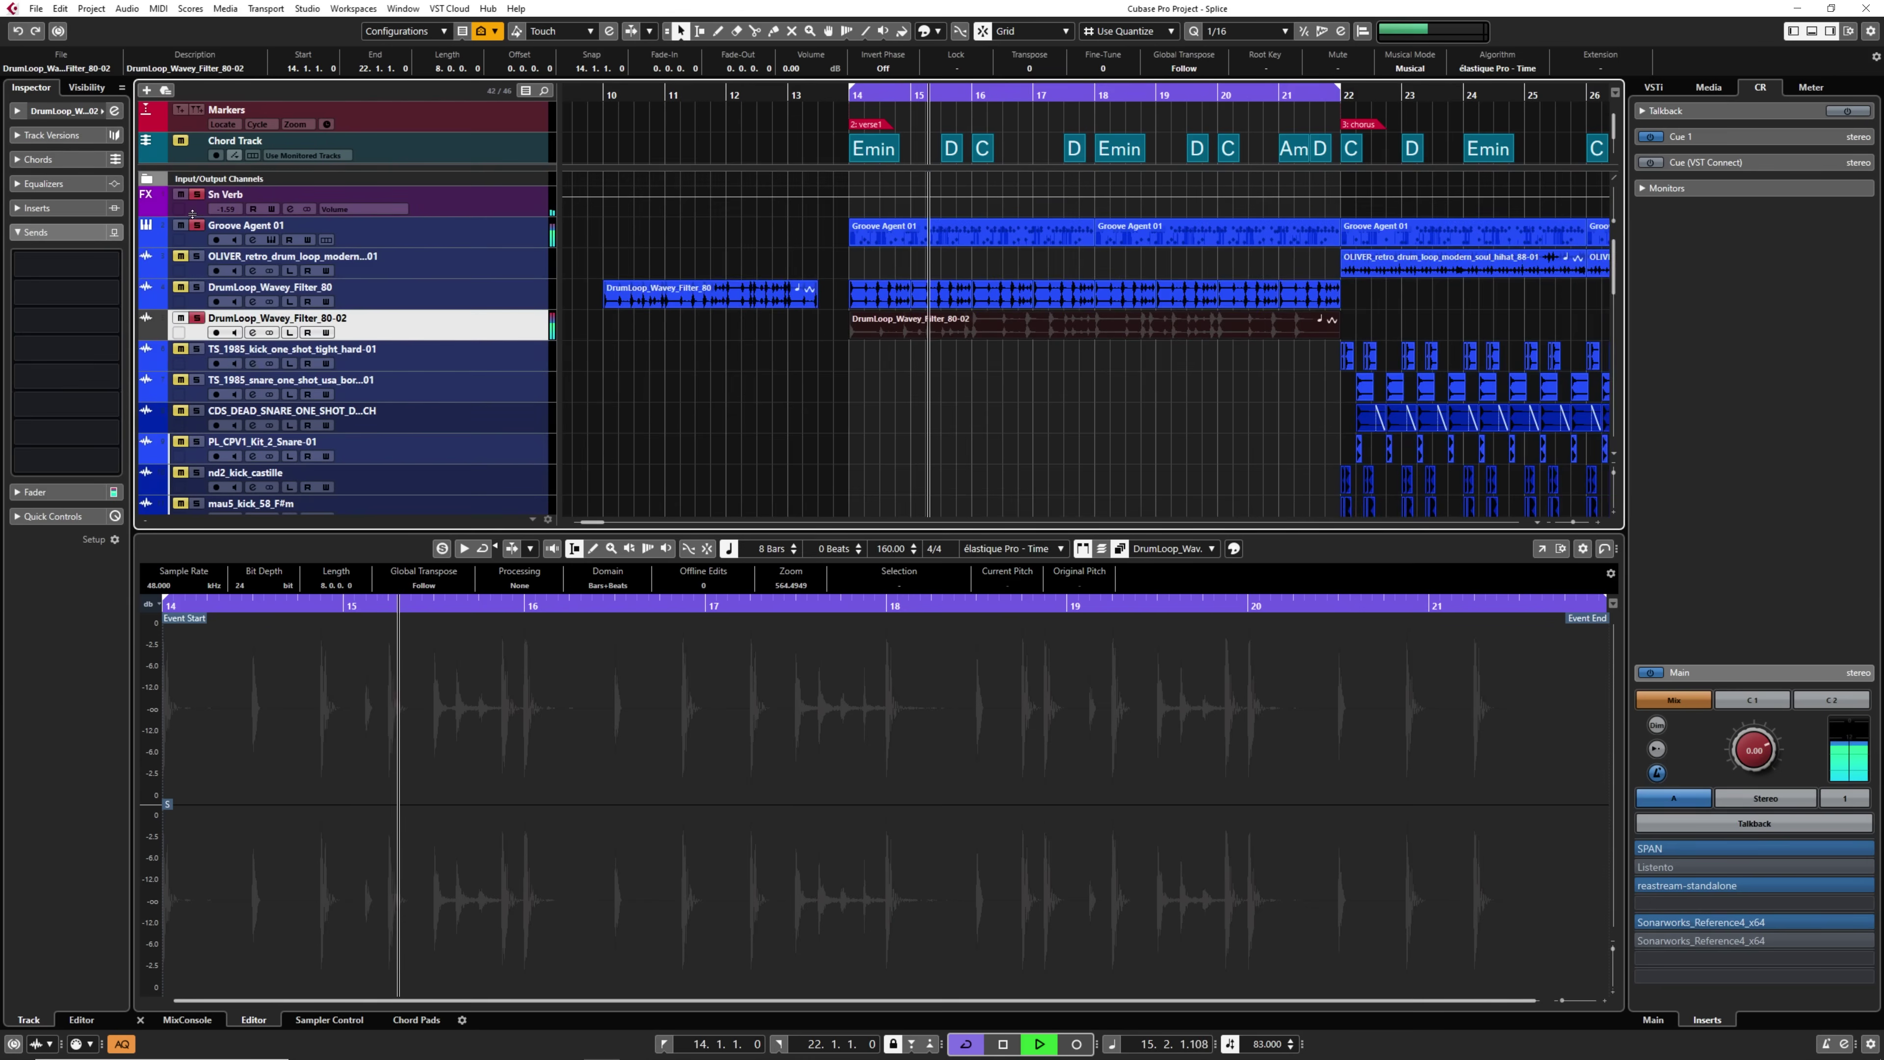
pyautogui.scroll(-2, 626, 231)
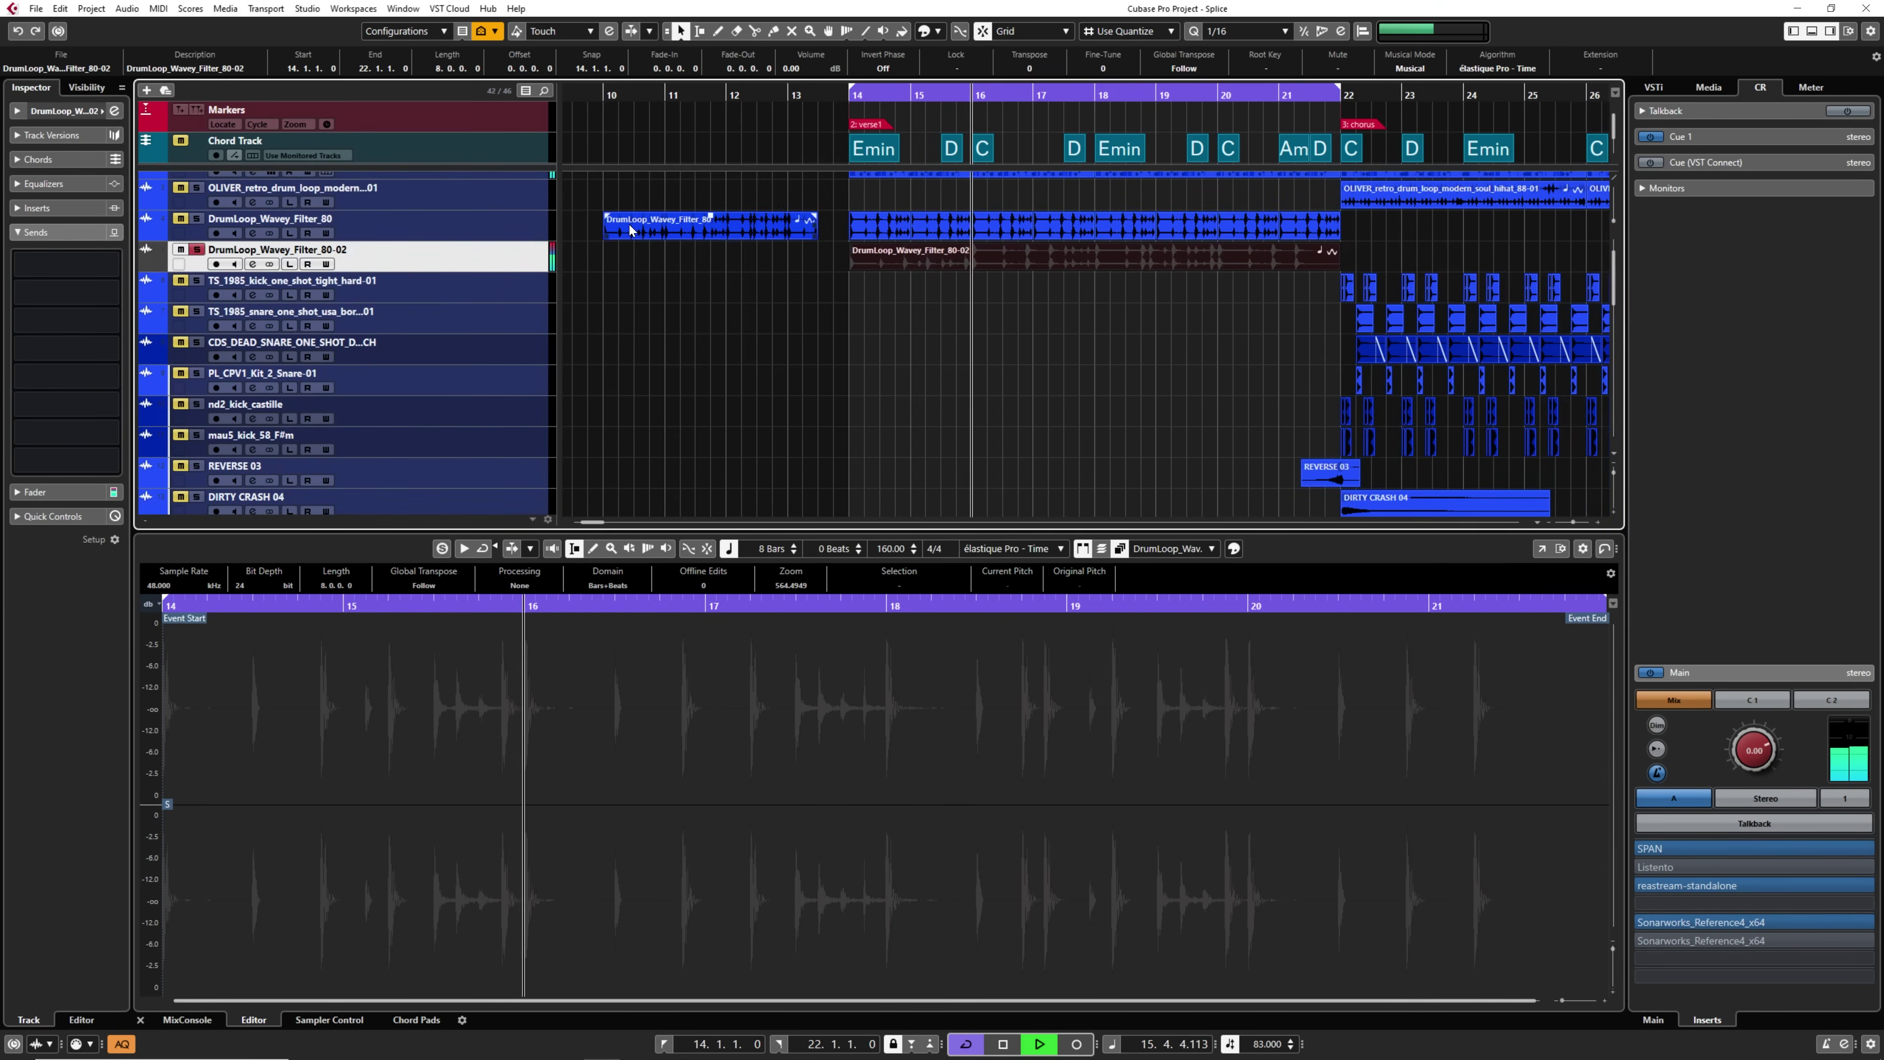
pyautogui.press('space')
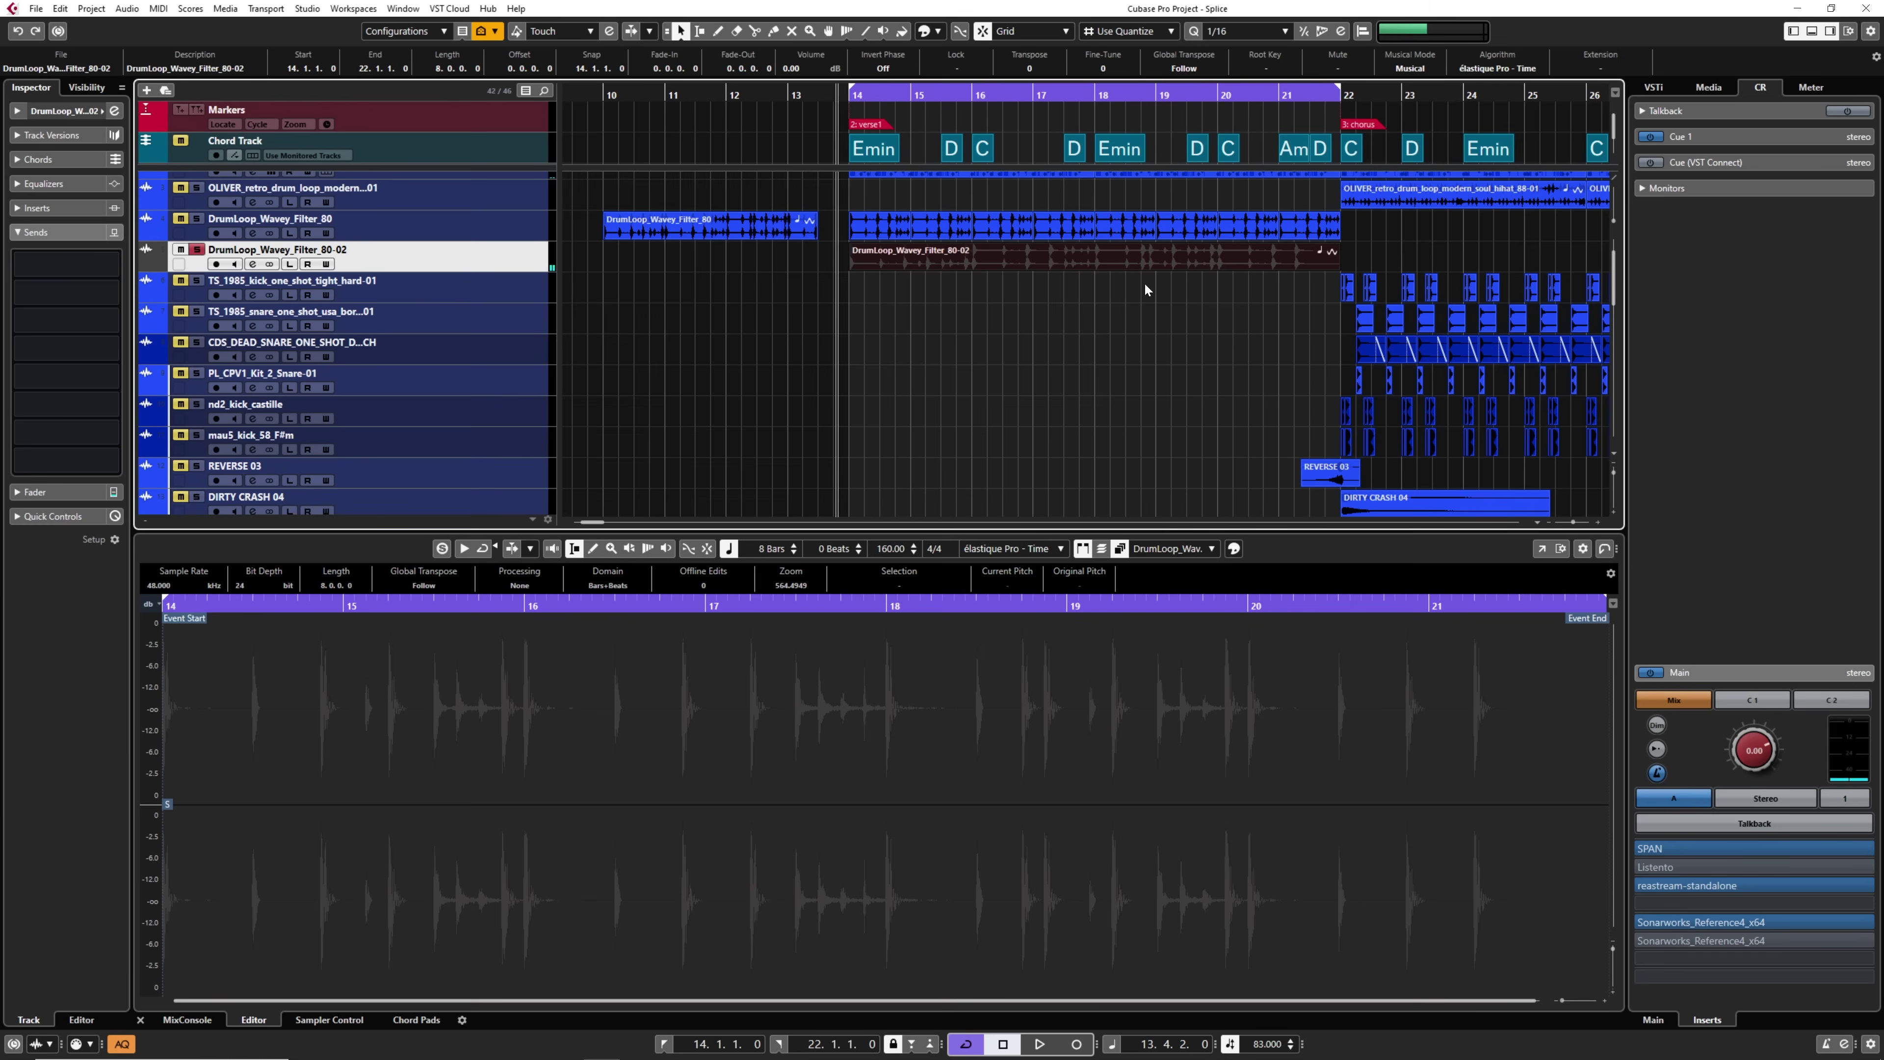
# Set the Object Selection tool to Sizing Applies Time Stretch and shorten the DrumLoop_Wavey_Filter_80-02 event to 4 bars, ending at bar 18.
pyautogui.click(683, 31)
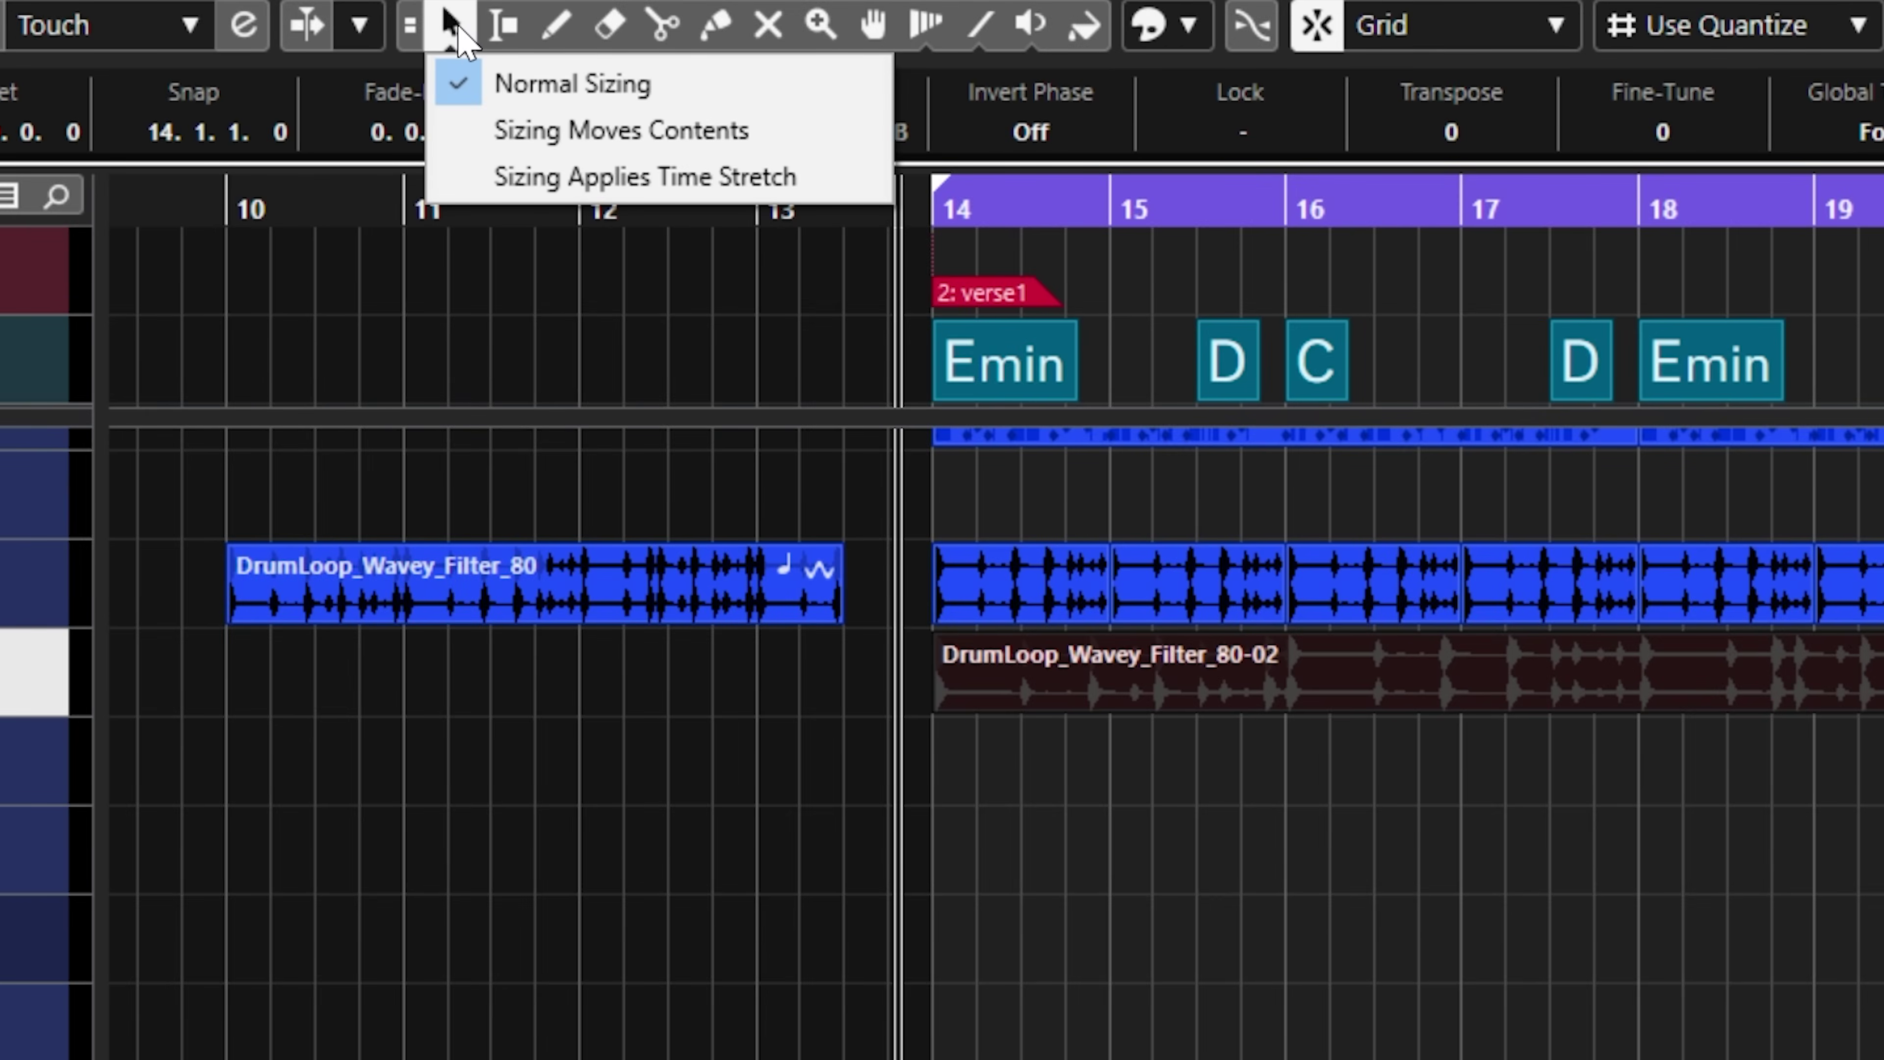
pyautogui.click(567, 182)
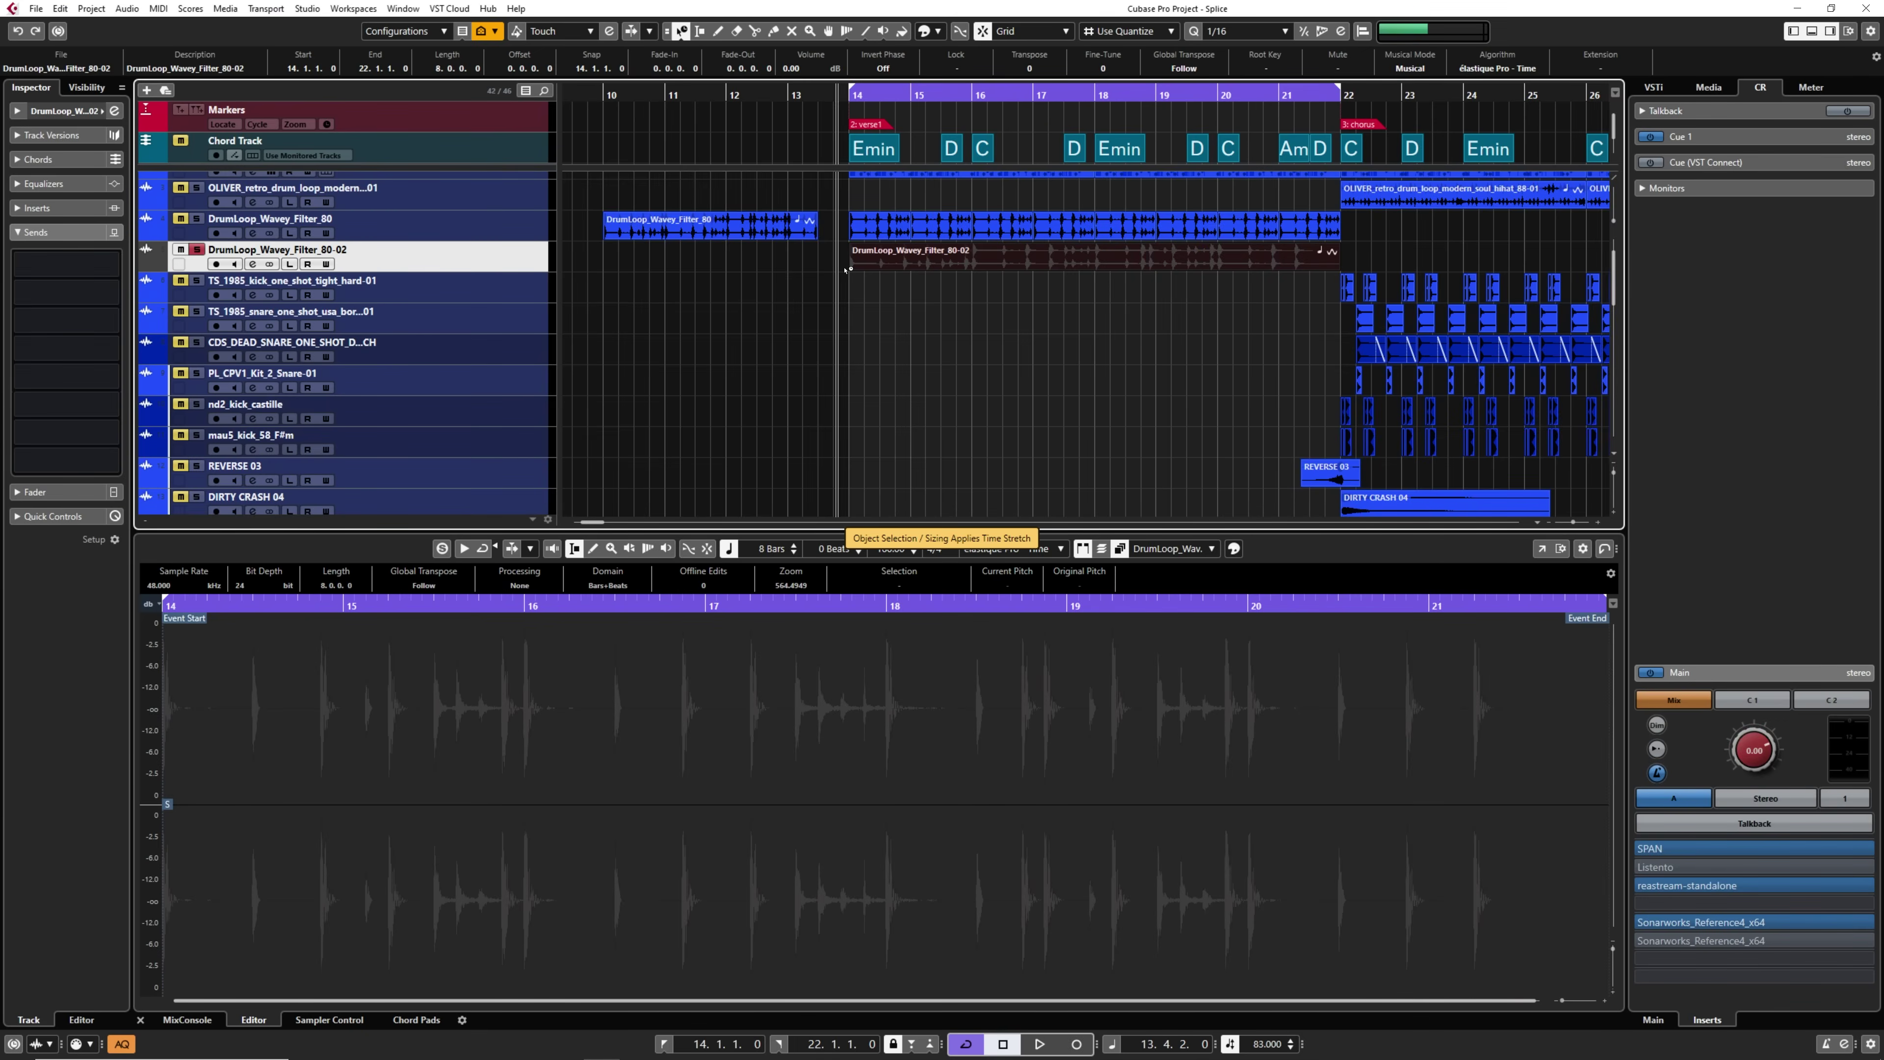
pyautogui.moveTo(1337, 264); pyautogui.dragTo(1091, 280)
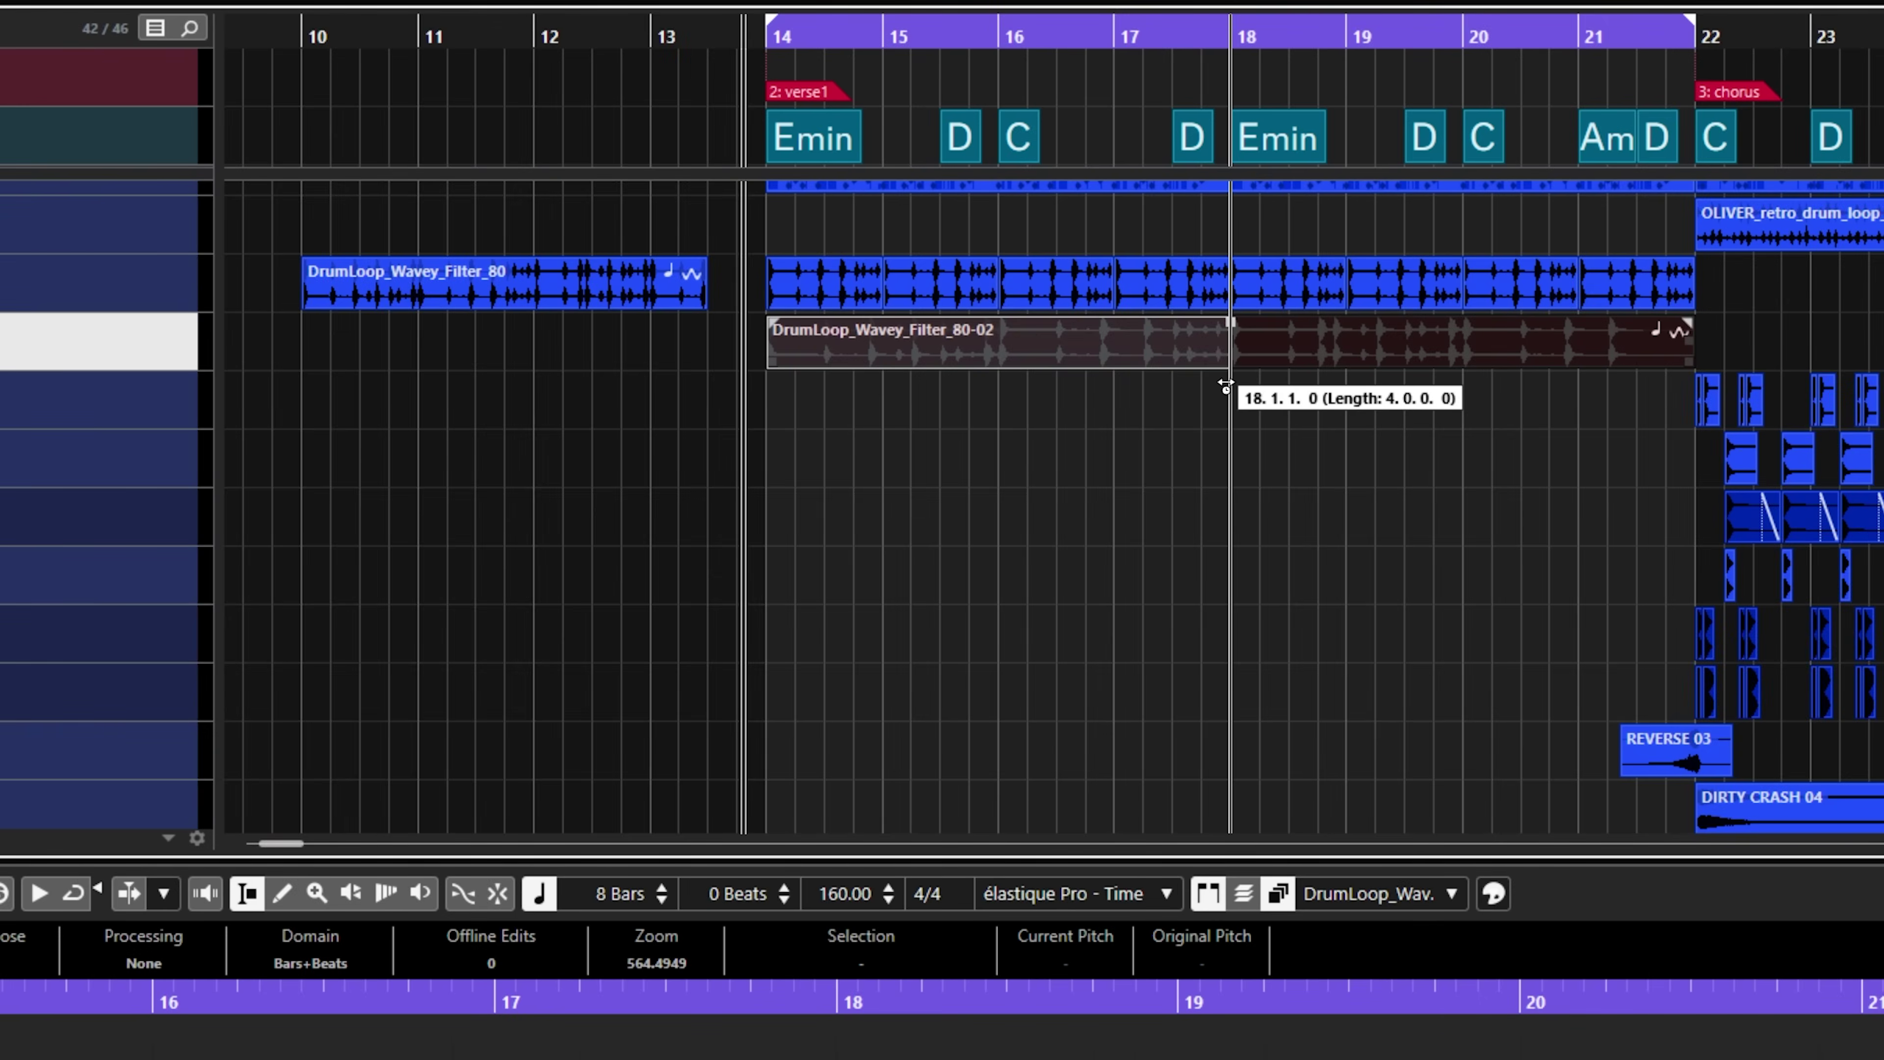
pyautogui.moveTo(1226, 385); pyautogui.dragTo(1228, 383)
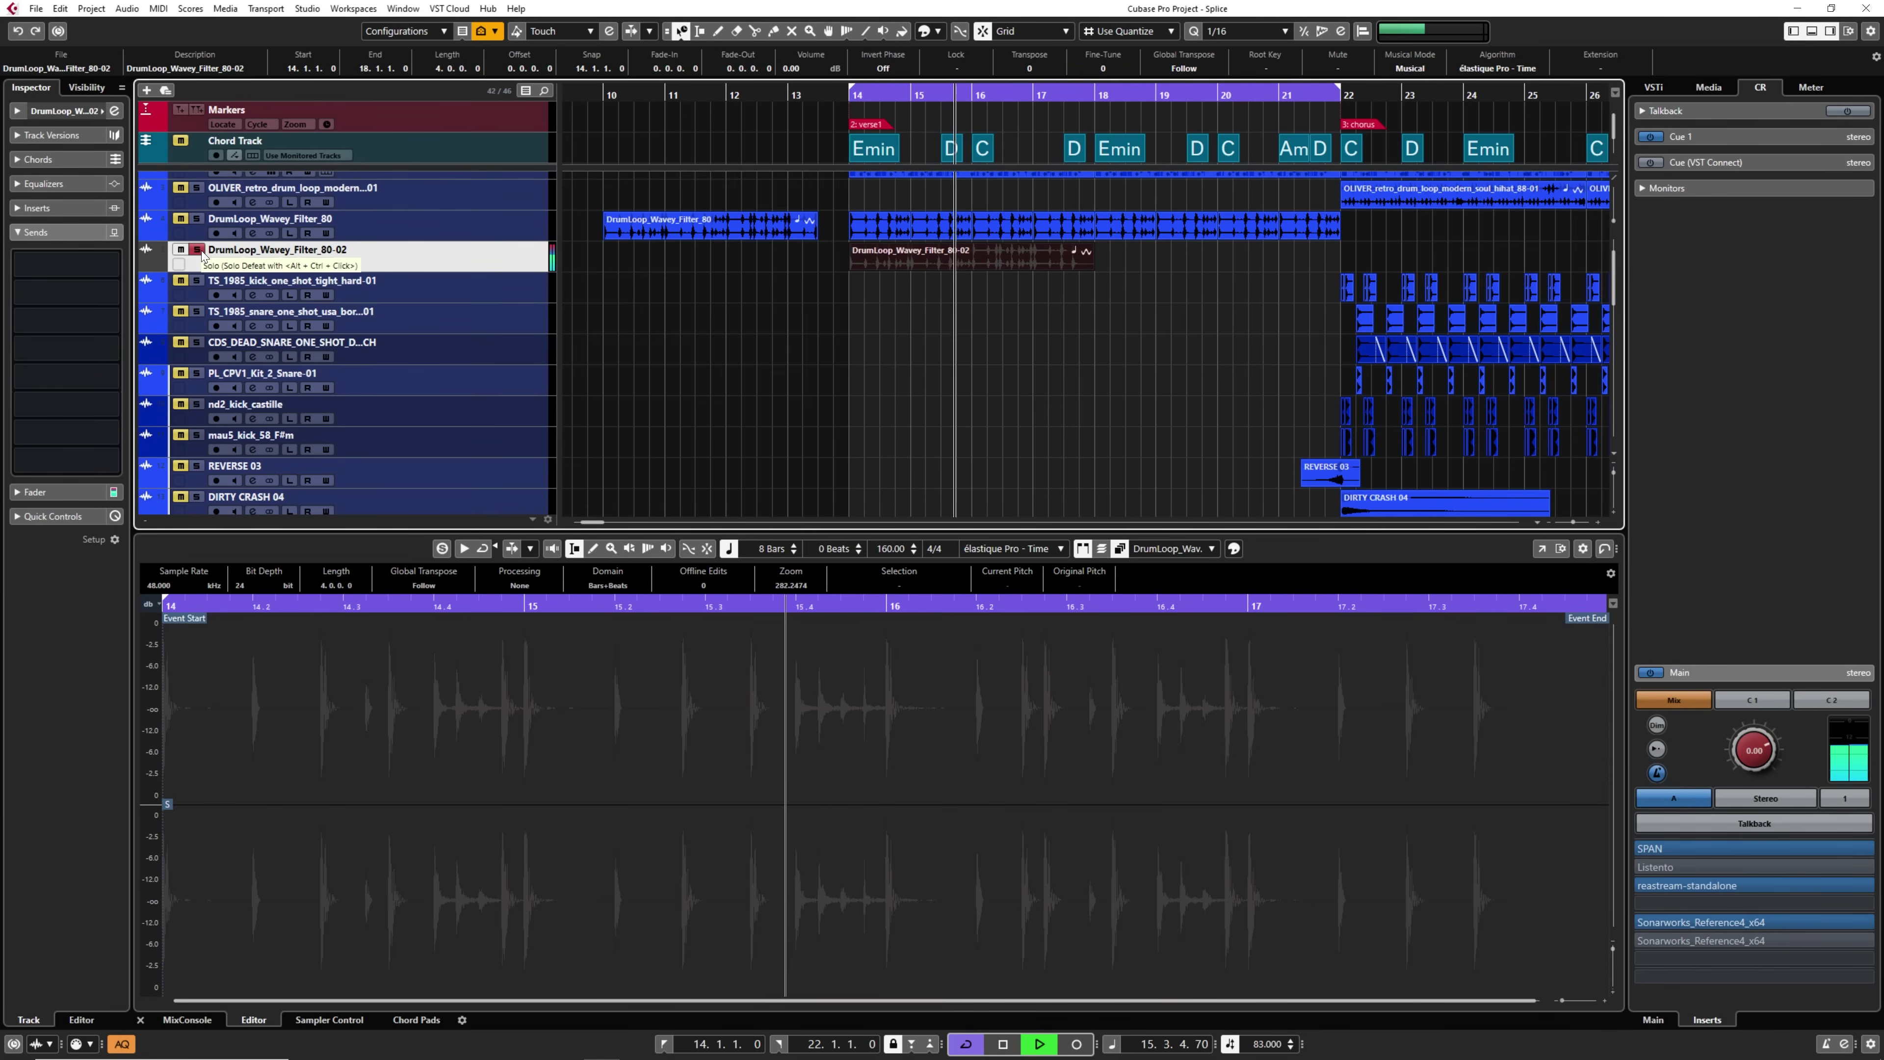
# Stop playback and remove the DrumLoop_Wavey_Filter_80-02 track from the project.
pyautogui.press('space')
pyautogui.scroll(2, 264, 269)
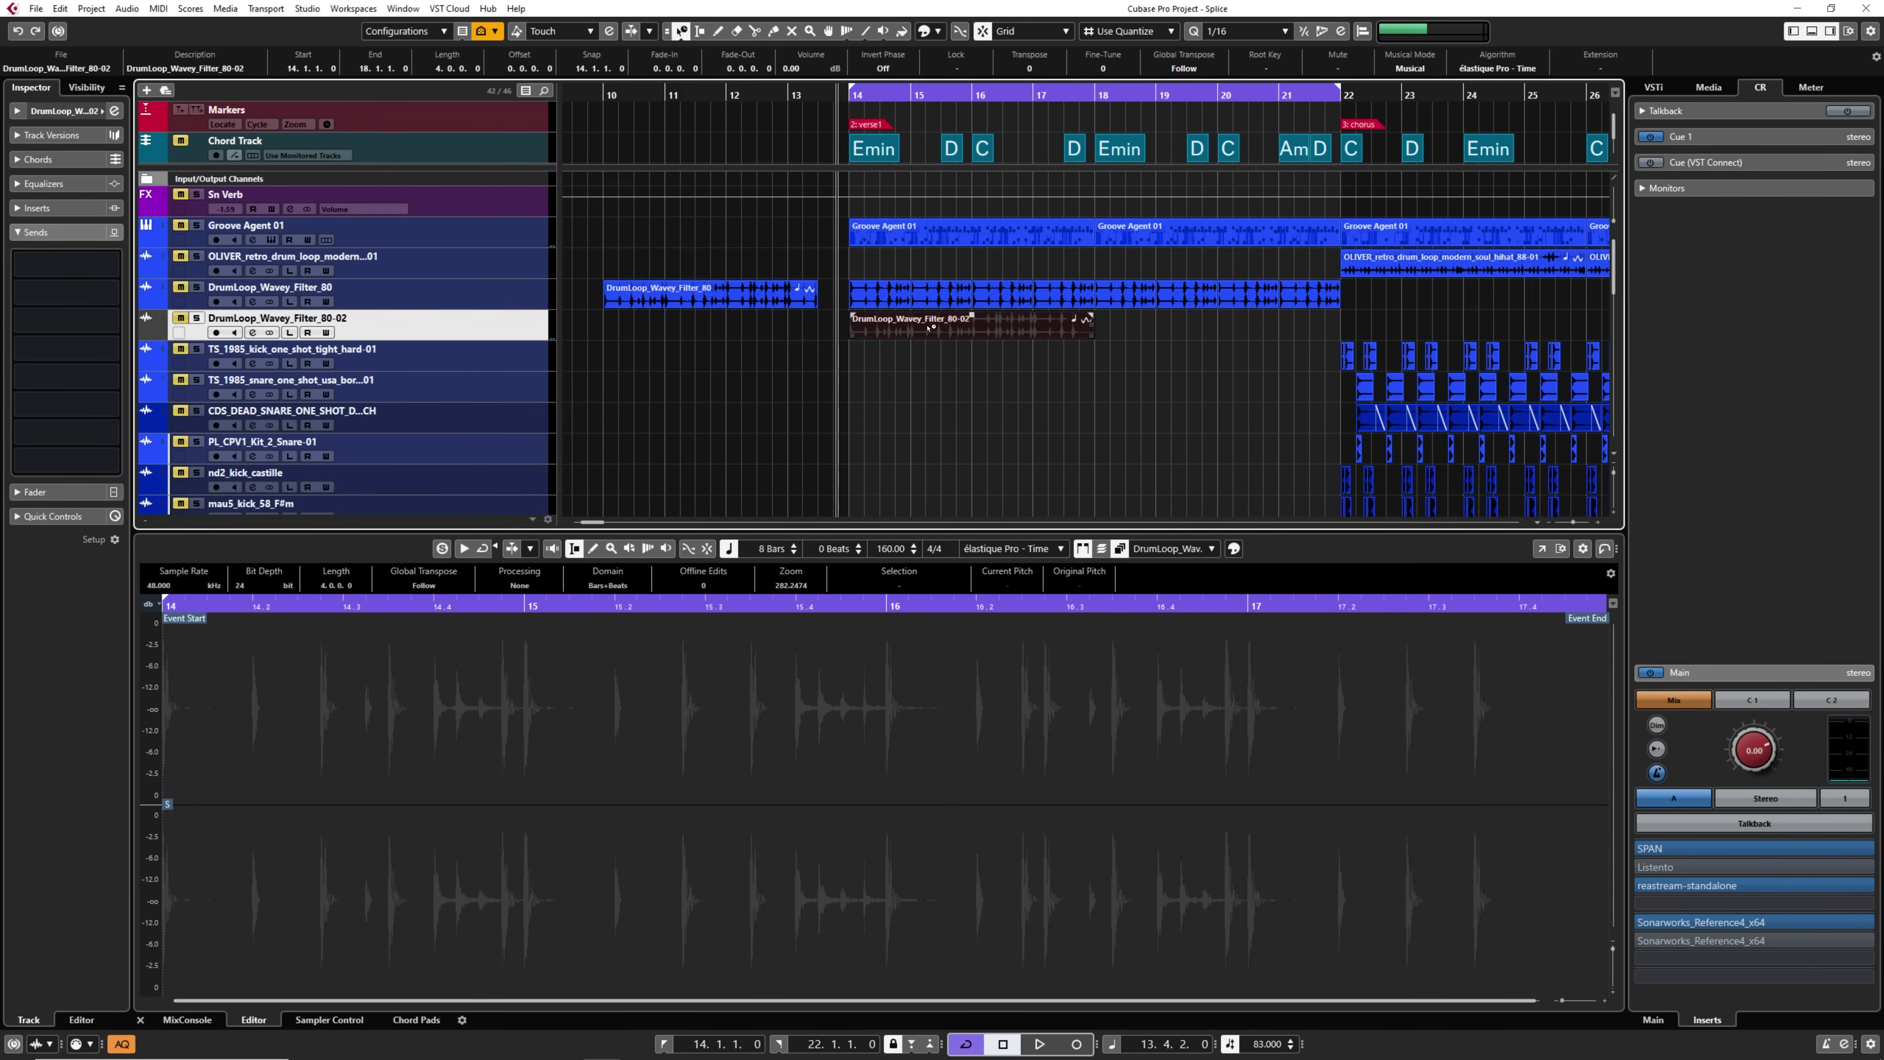
pyautogui.rightClick(465, 327)
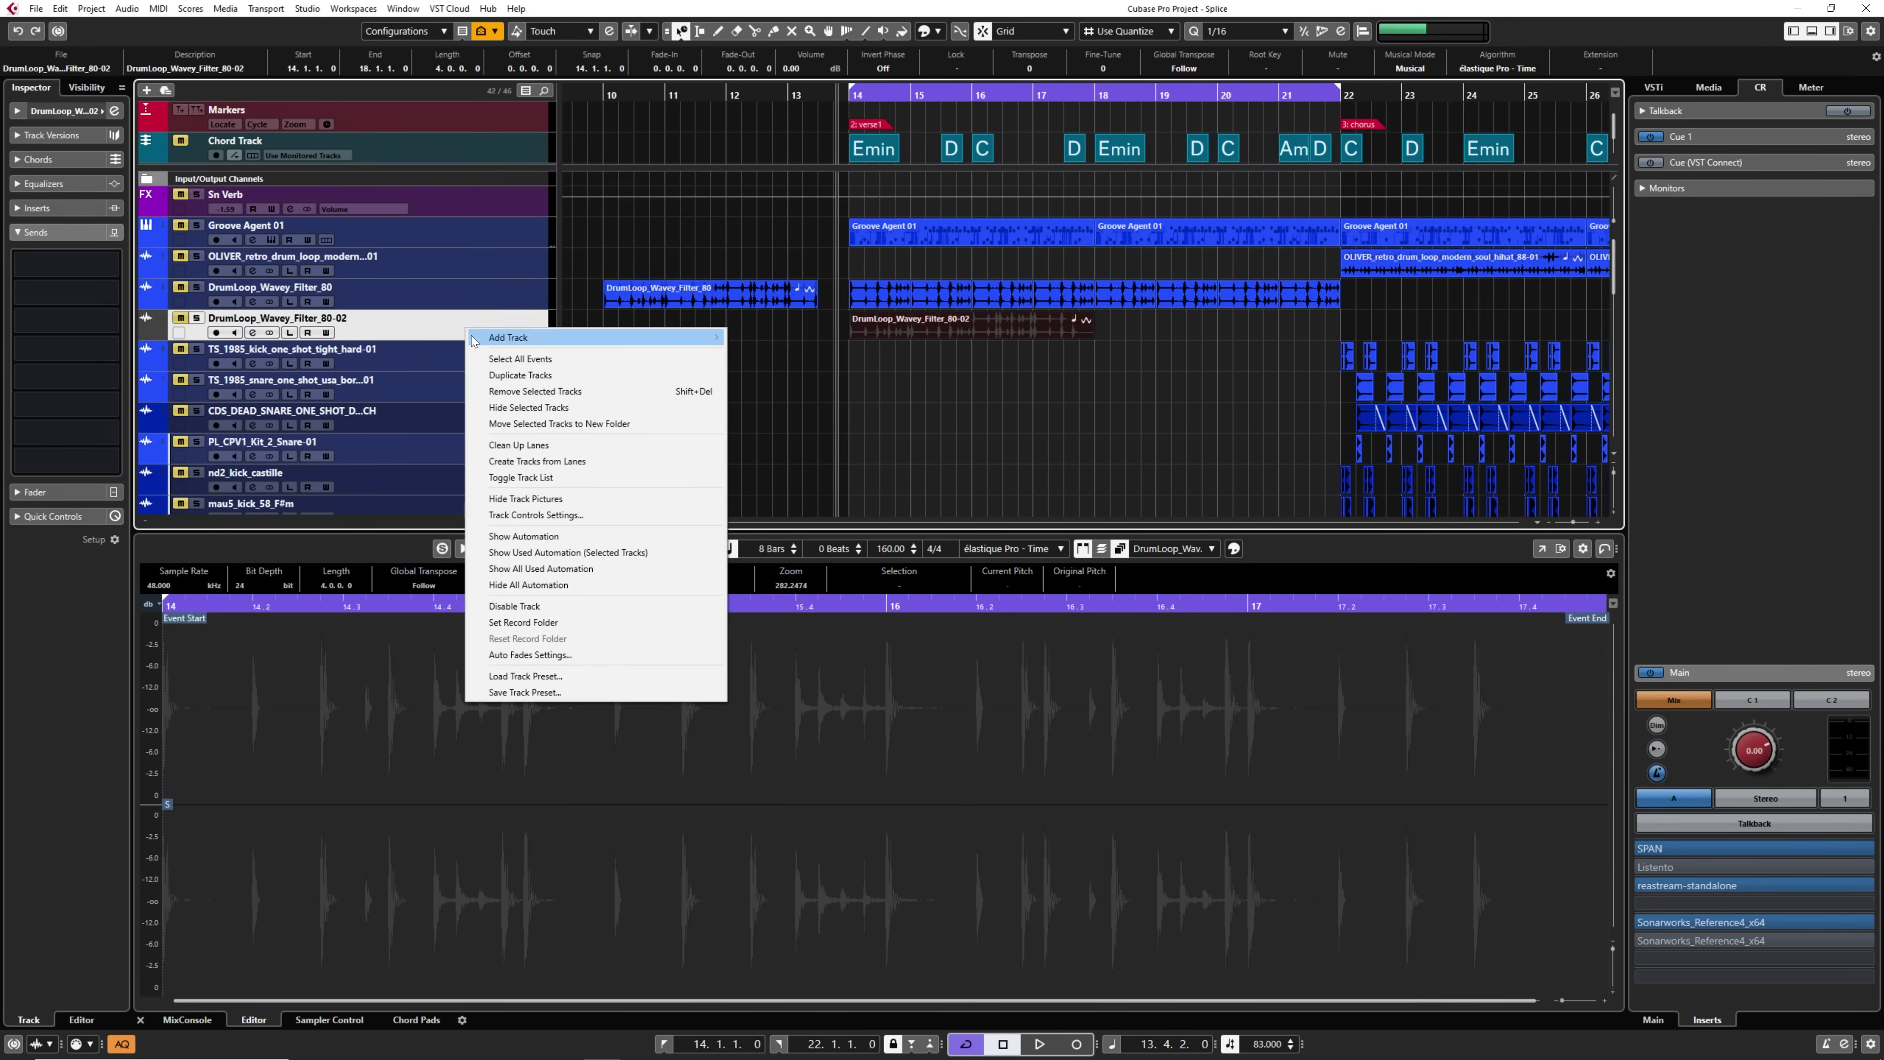
pyautogui.click(497, 392)
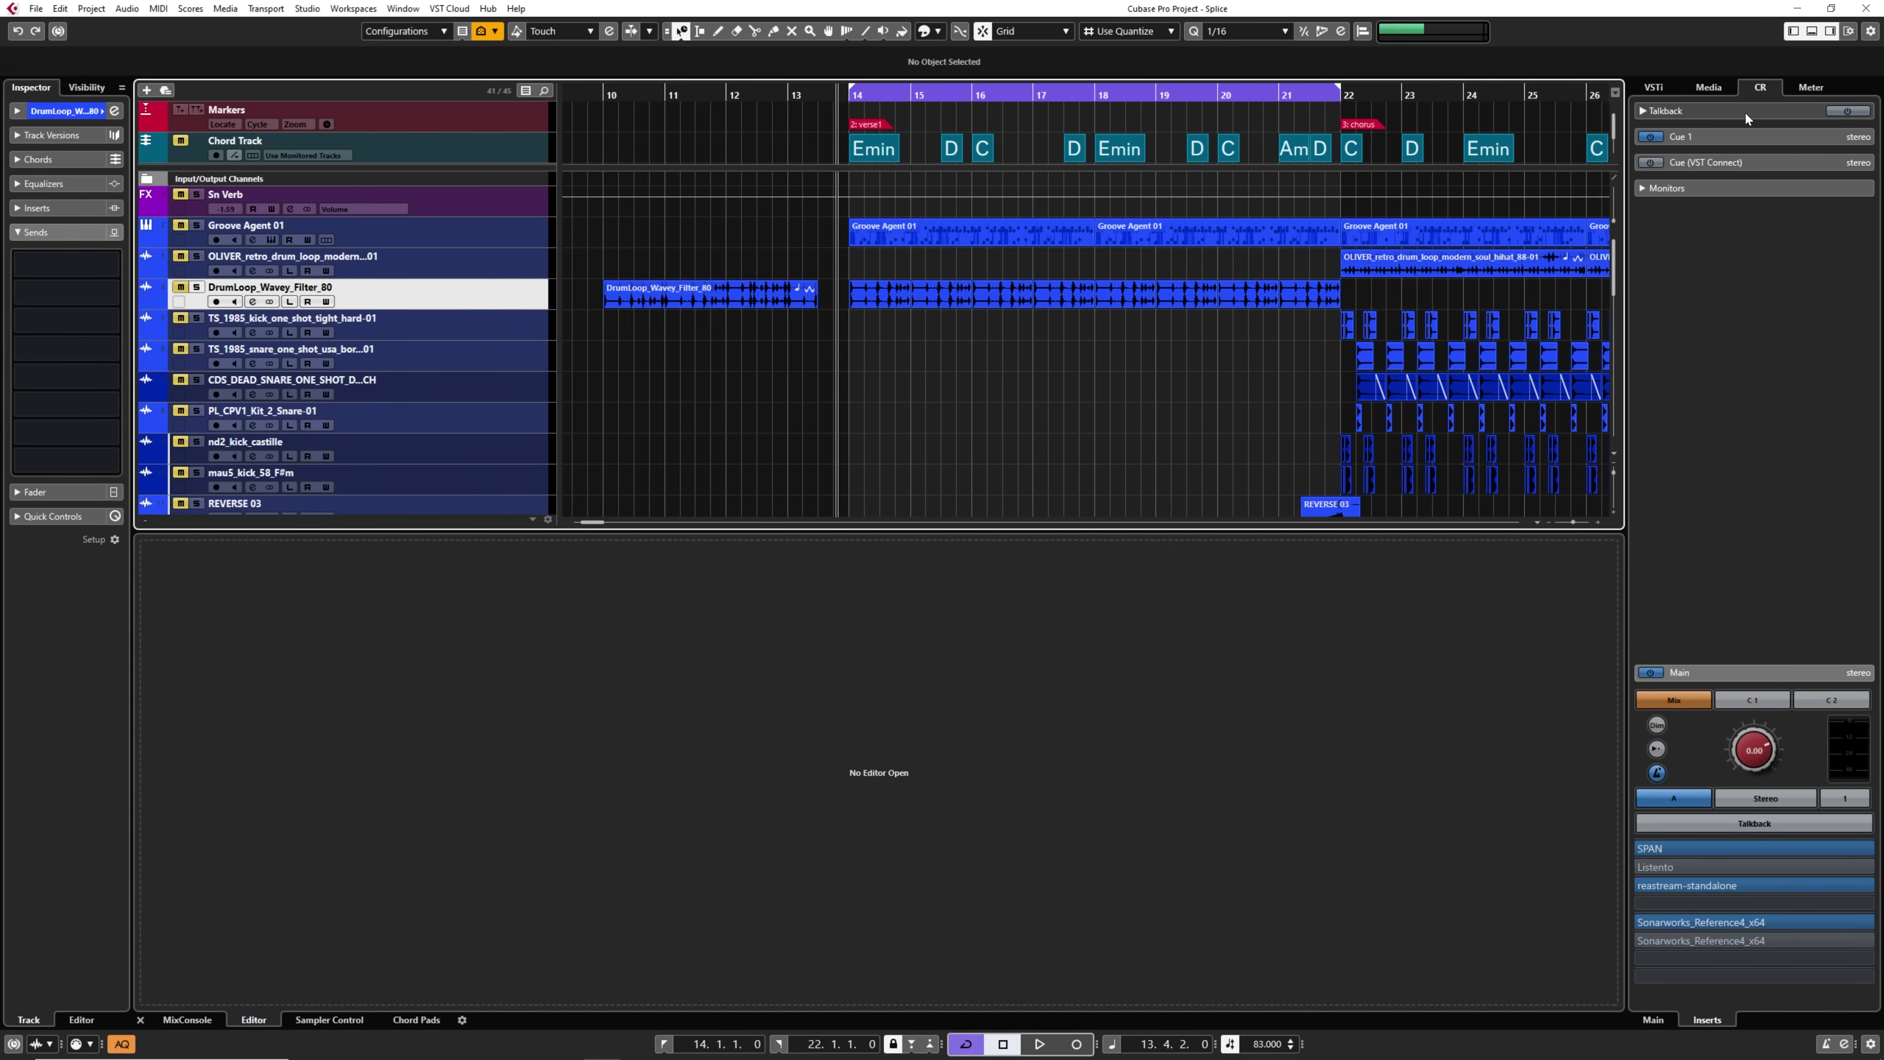
# Add an instrument track using Groove Agent SE, routed to Stereo Out.
pyautogui.click(1654, 91)
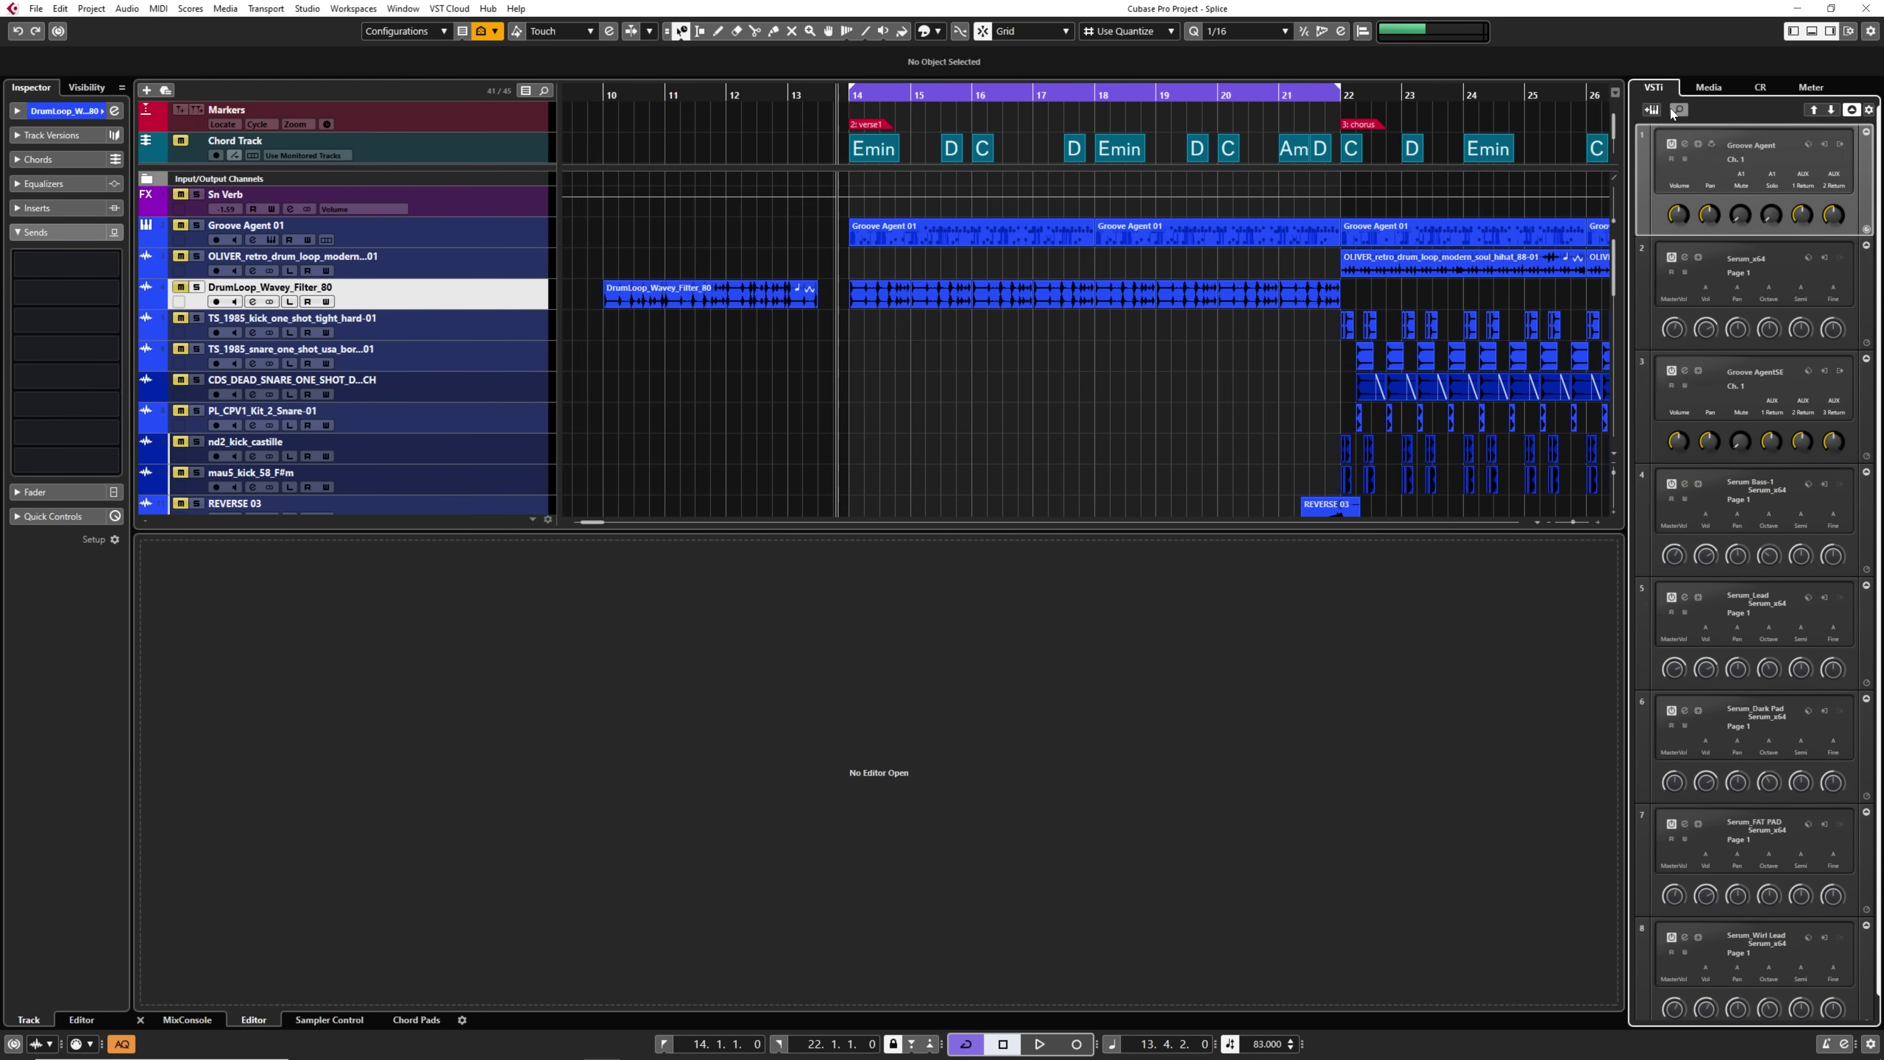
pyautogui.click(1649, 110)
pyautogui.click(668, 297)
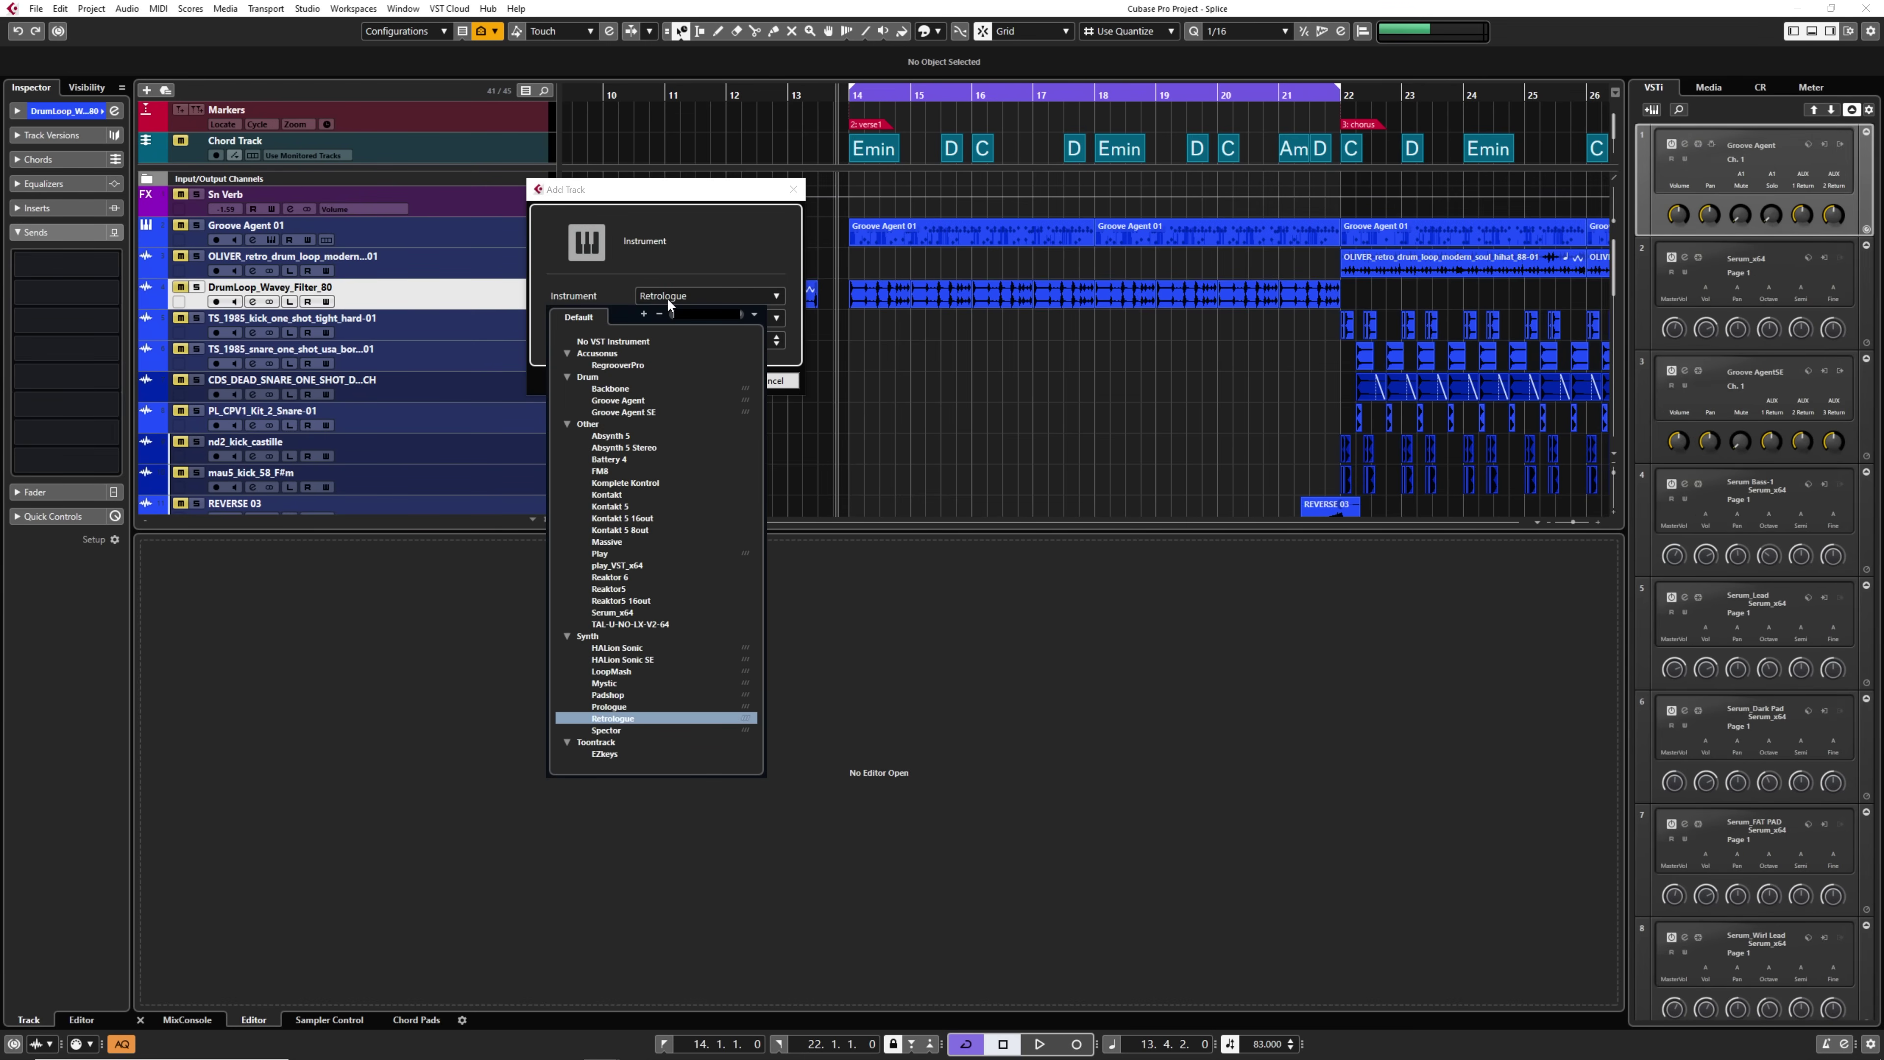
pyautogui.click(623, 411)
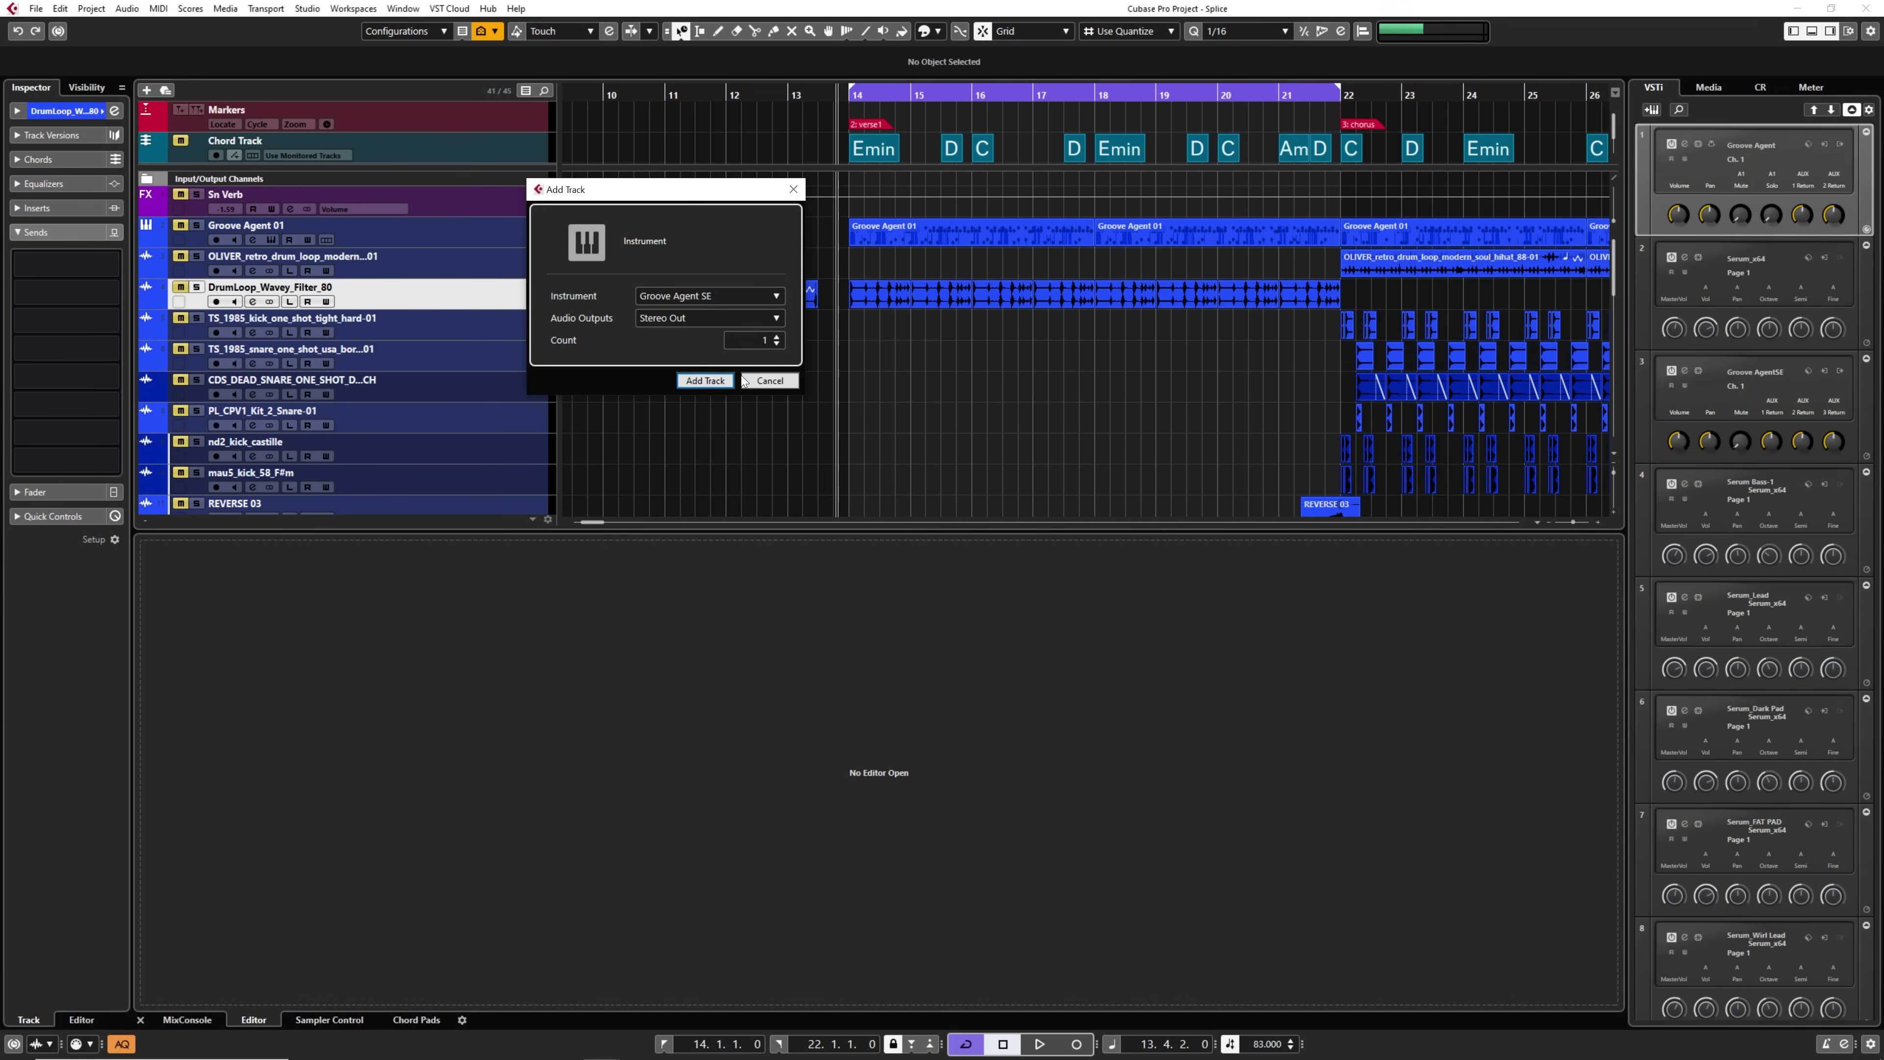
pyautogui.click(708, 380)
# Load DrumLoop_Wavey_Filter_80.wav from Splice onto Groove Agent SE's C1 pad and create slices from it across the pads.
pyautogui.click(1190, 1045)
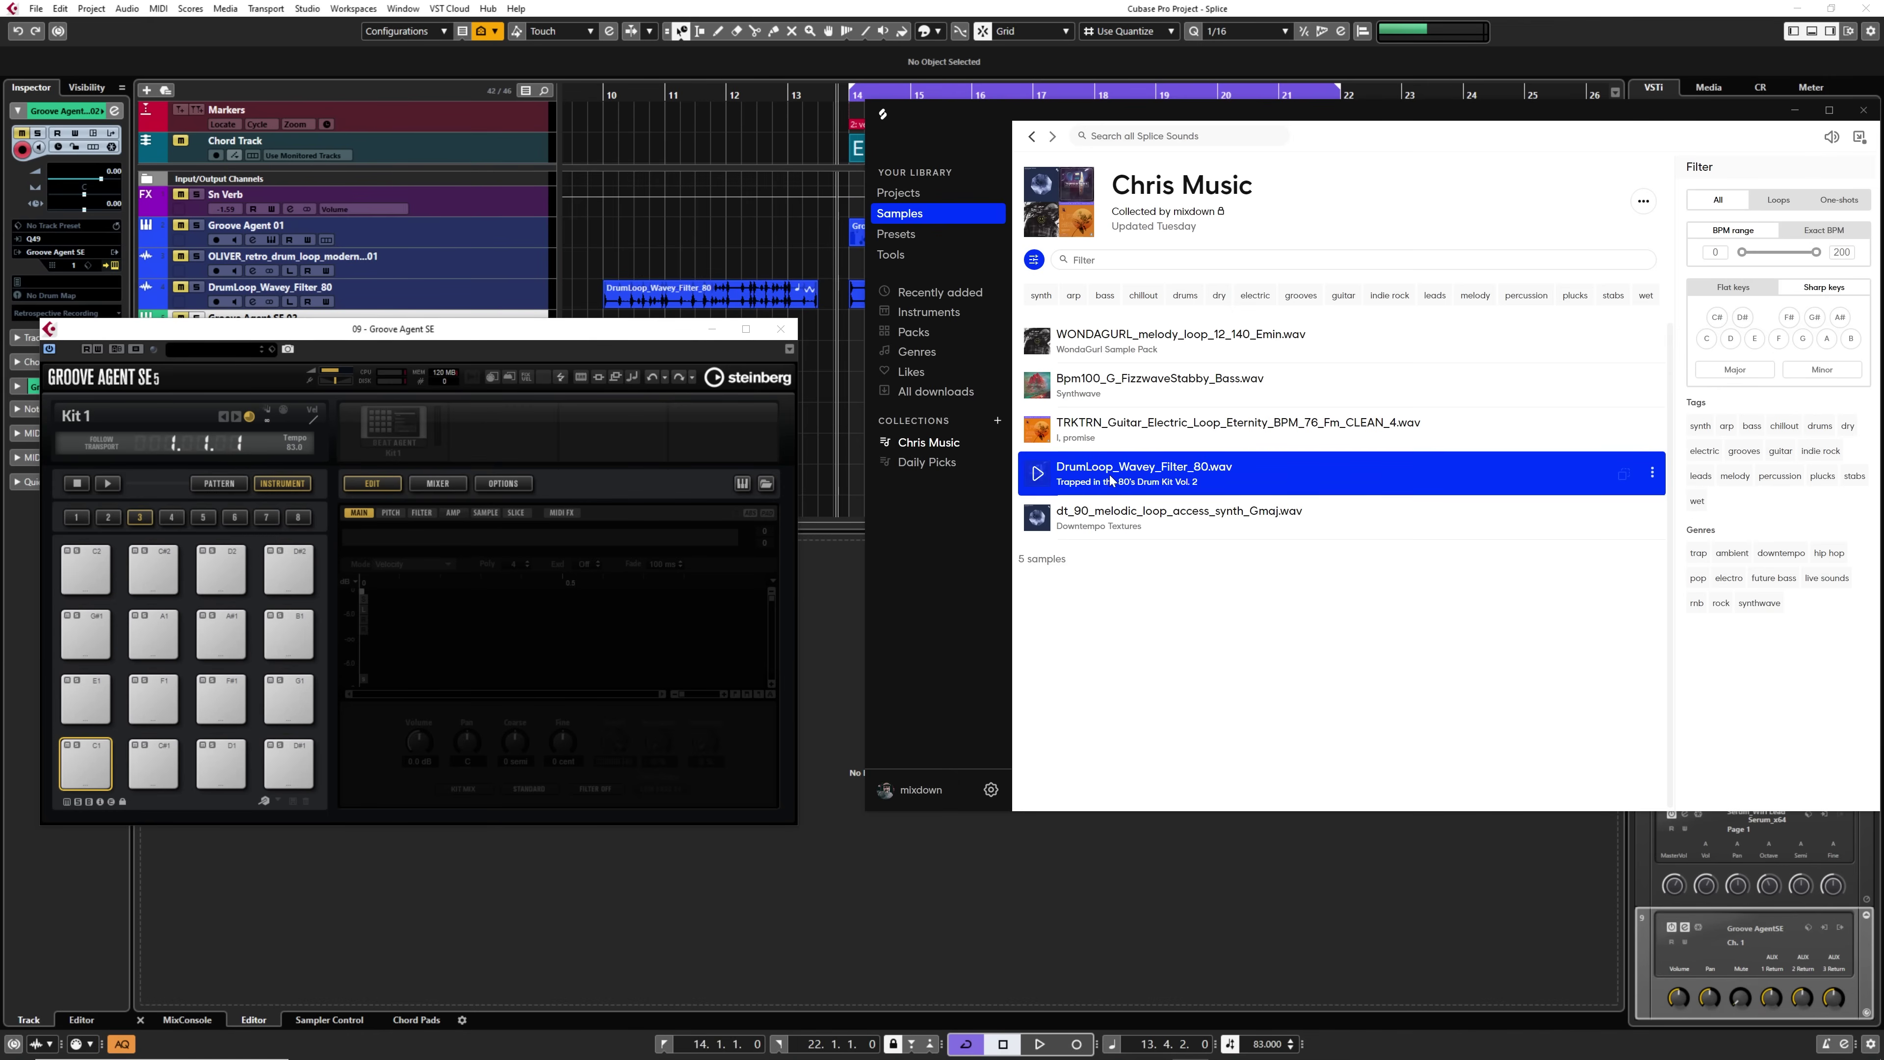
pyautogui.click(1035, 476)
pyautogui.moveTo(1035, 478); pyautogui.dragTo(85, 776)
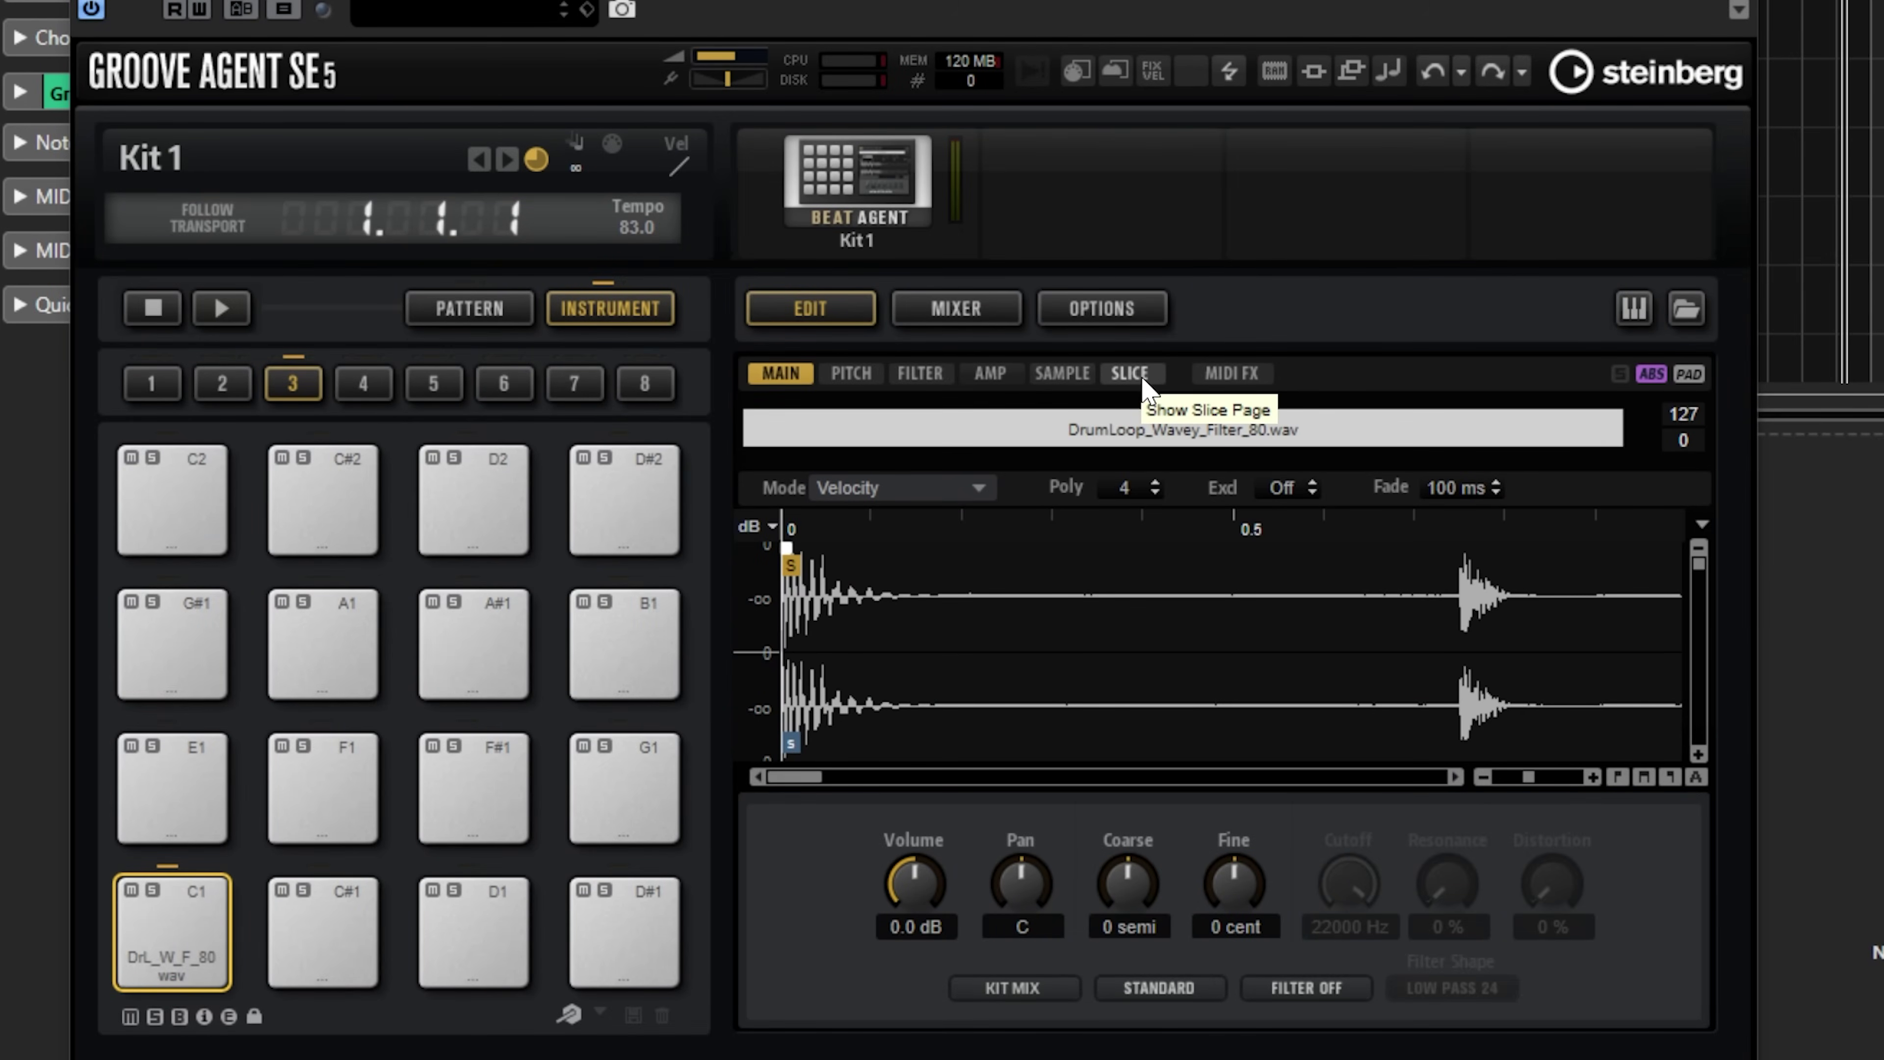
pyautogui.click(1140, 377)
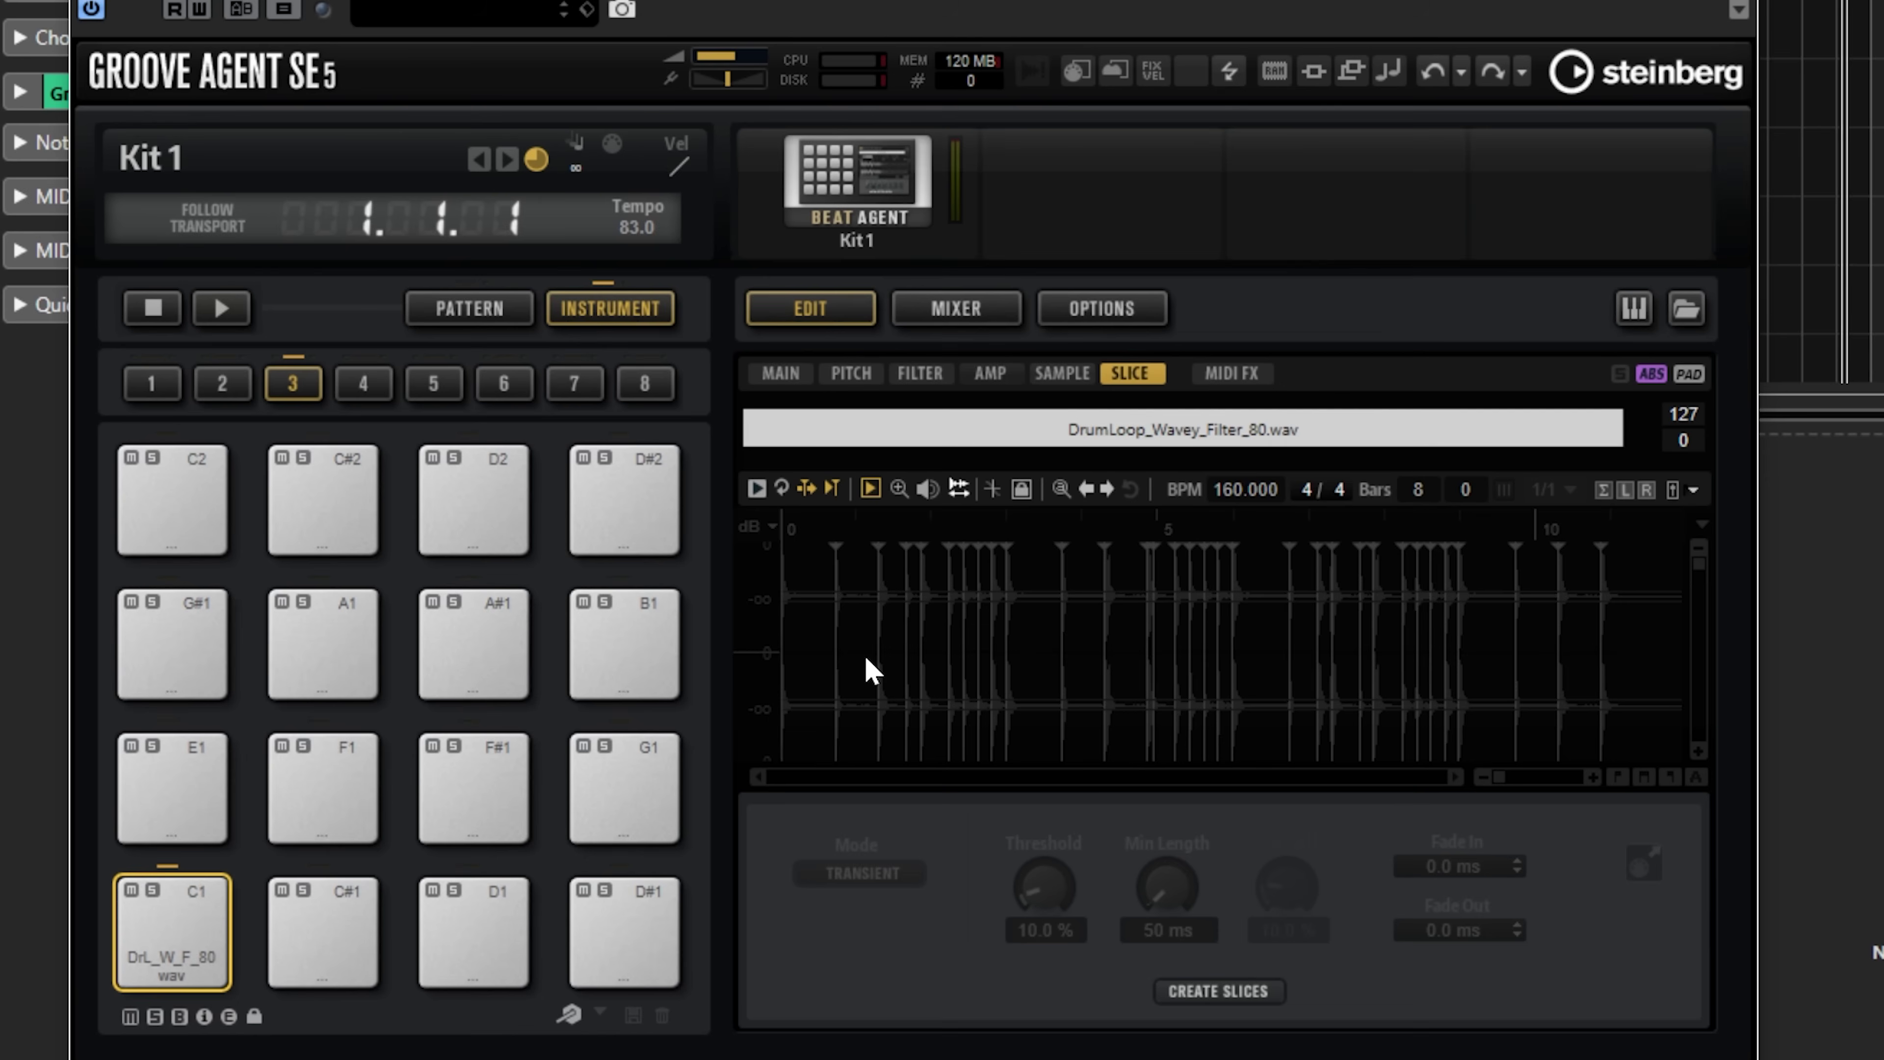
pyautogui.click(1216, 989)
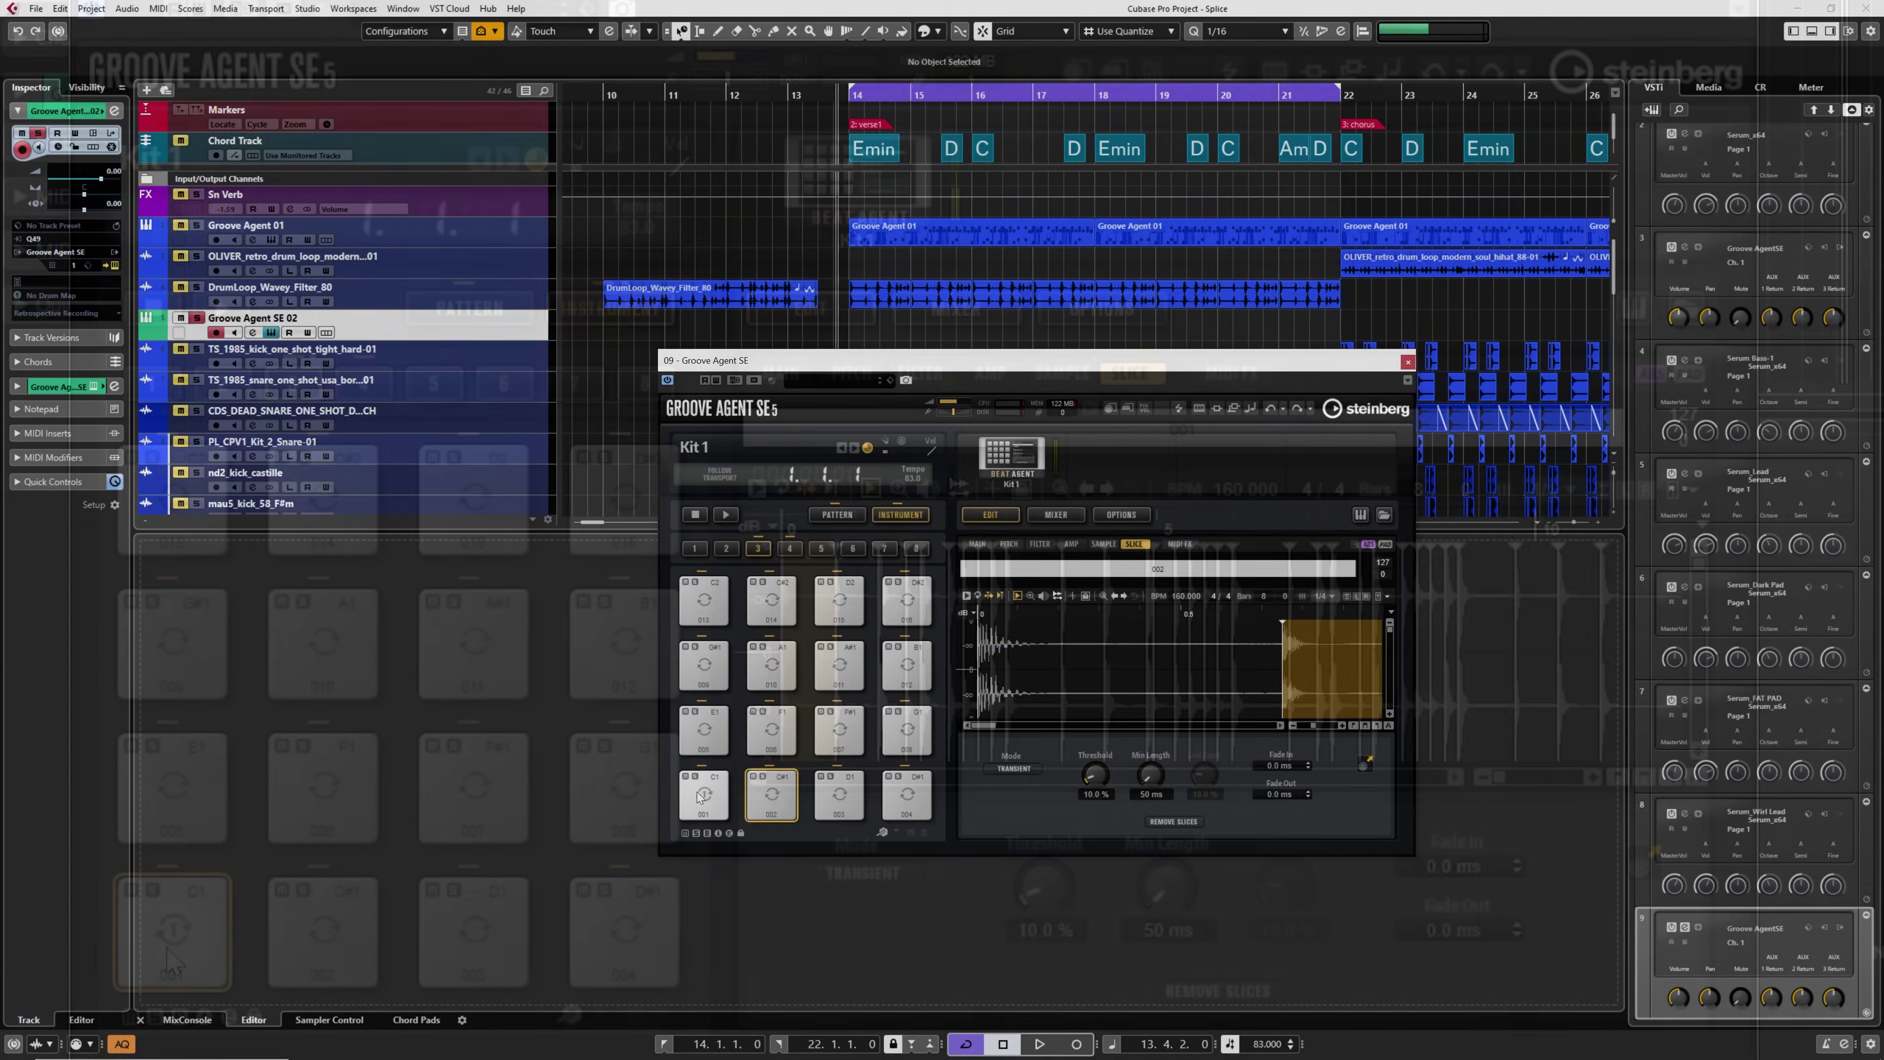
# Audition the drum loop slices by playing the Groove Agent SE pads, working up from the lowest row.
pyautogui.click(704, 796)
pyautogui.click(773, 797)
pyautogui.click(841, 796)
pyautogui.click(910, 796)
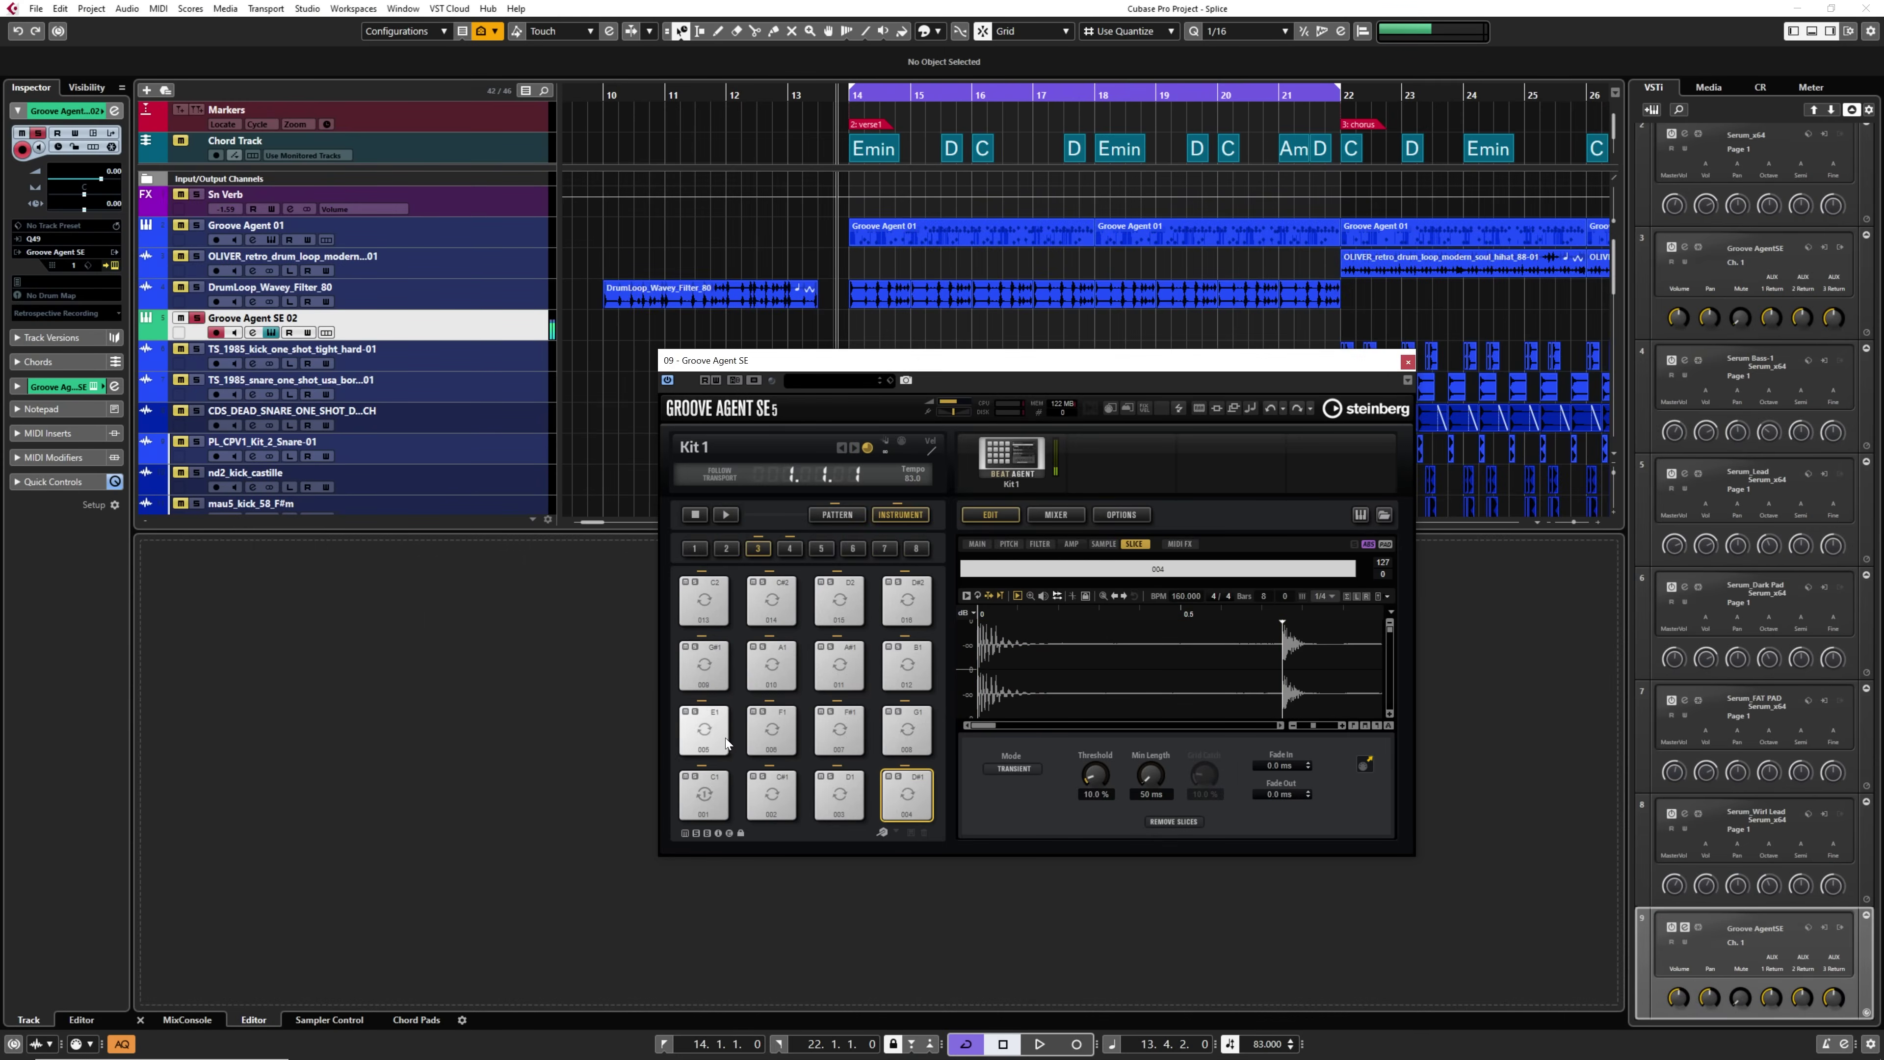
pyautogui.click(706, 730)
pyautogui.click(773, 730)
pyautogui.click(840, 730)
pyautogui.click(902, 671)
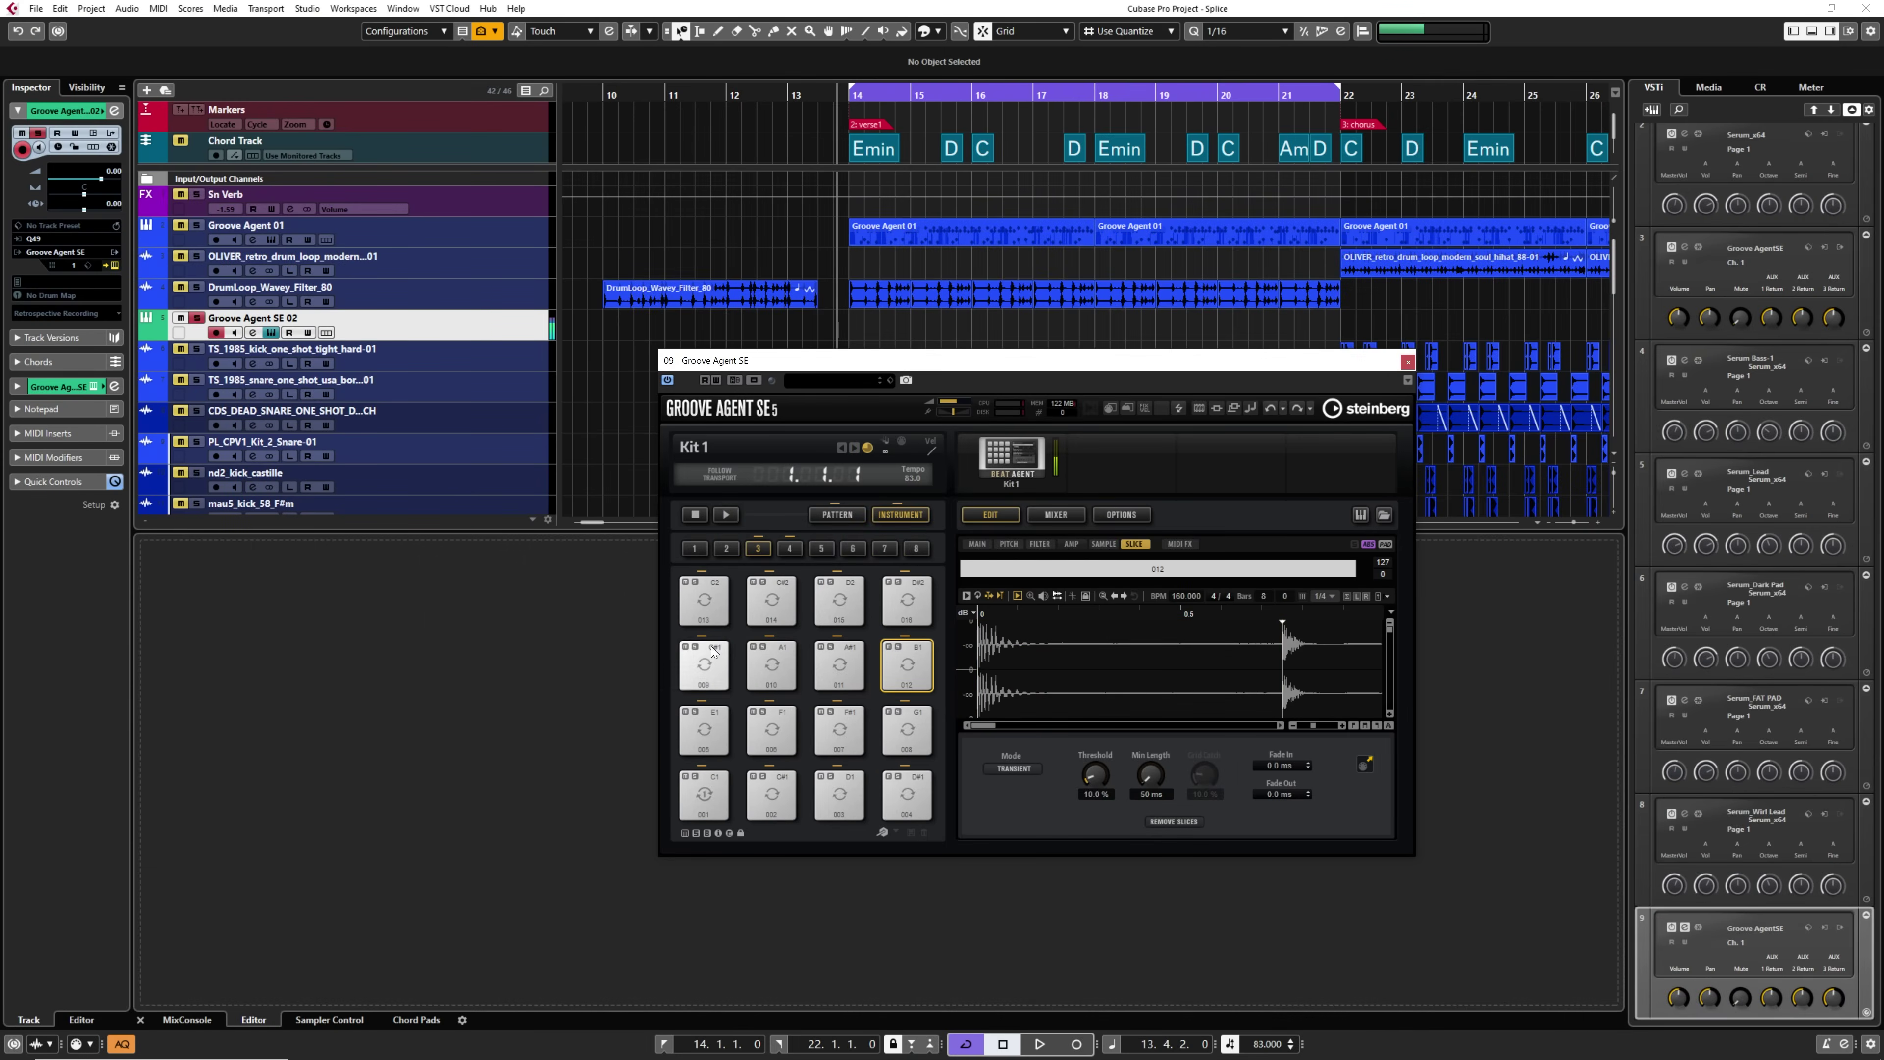
pyautogui.click(705, 601)
pyautogui.click(775, 605)
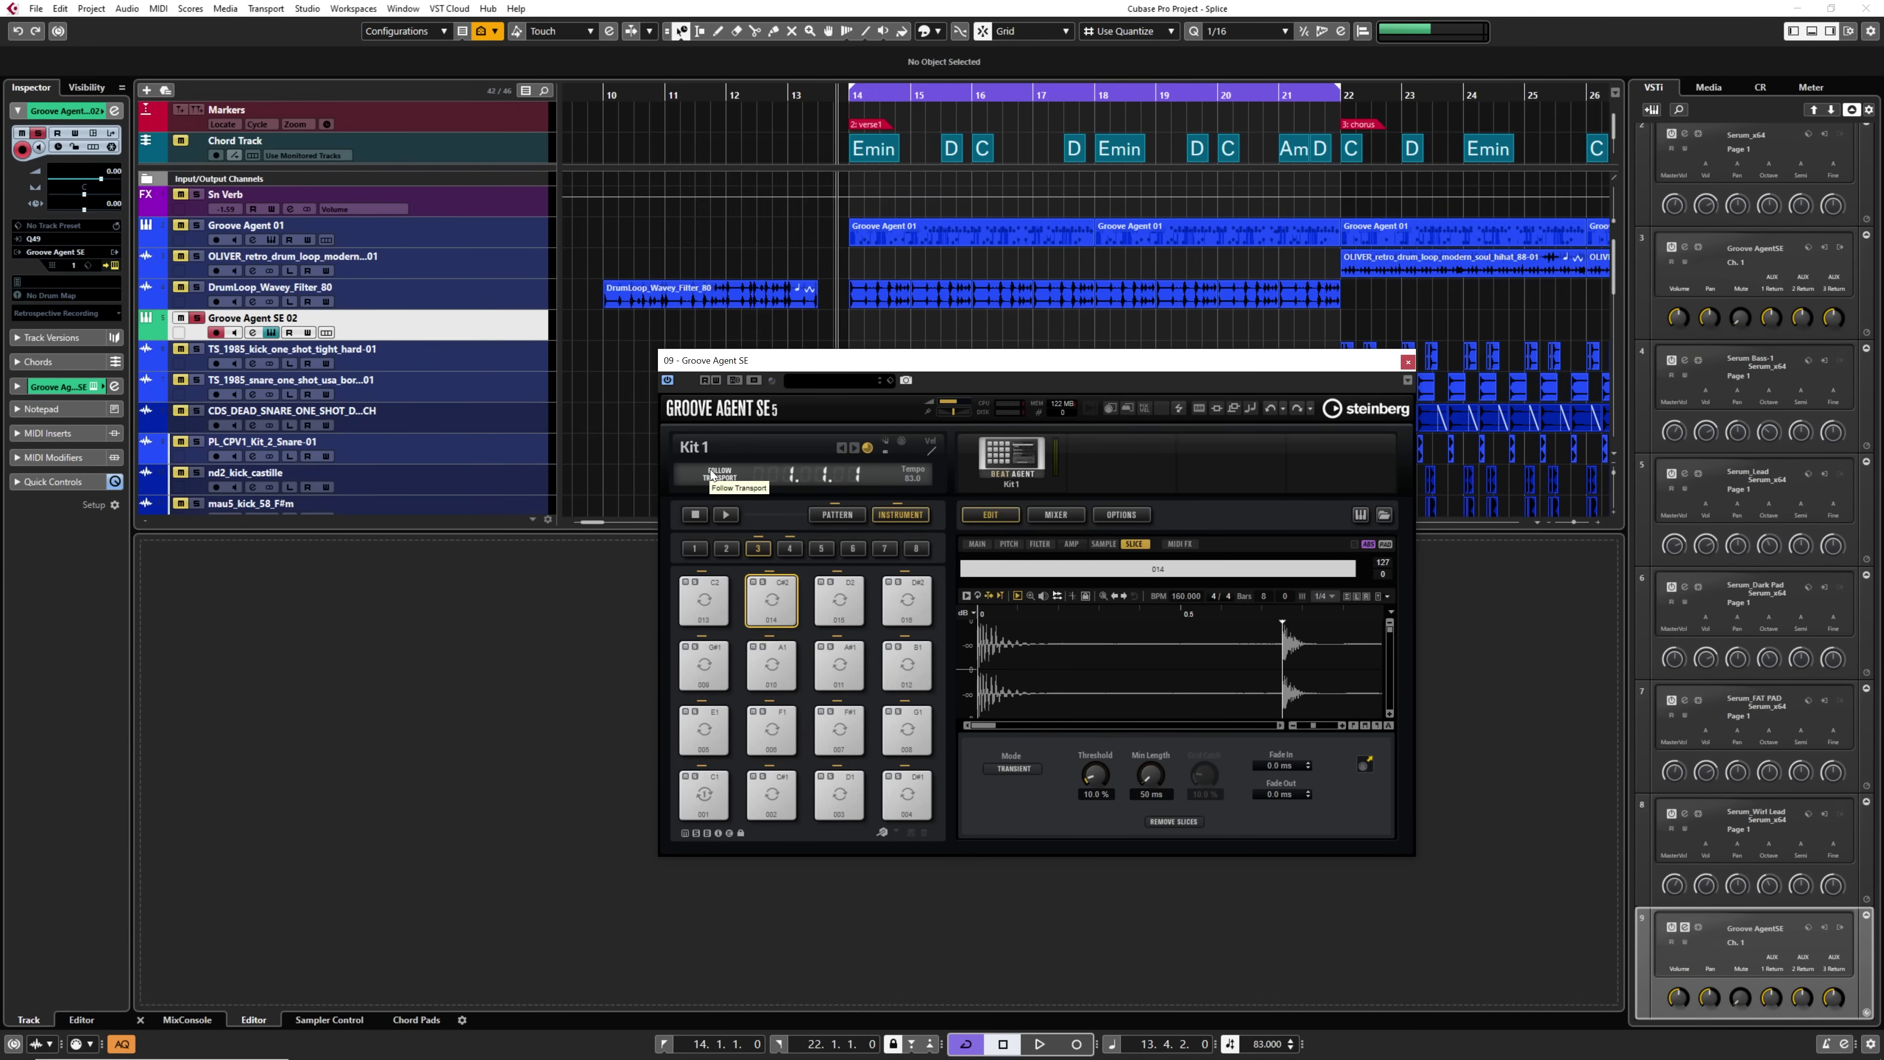
# Close the Groove Agent SE window and remove the Groove Agent SE 02 track from the project.
pyautogui.click(1408, 362)
pyautogui.rightClick(435, 324)
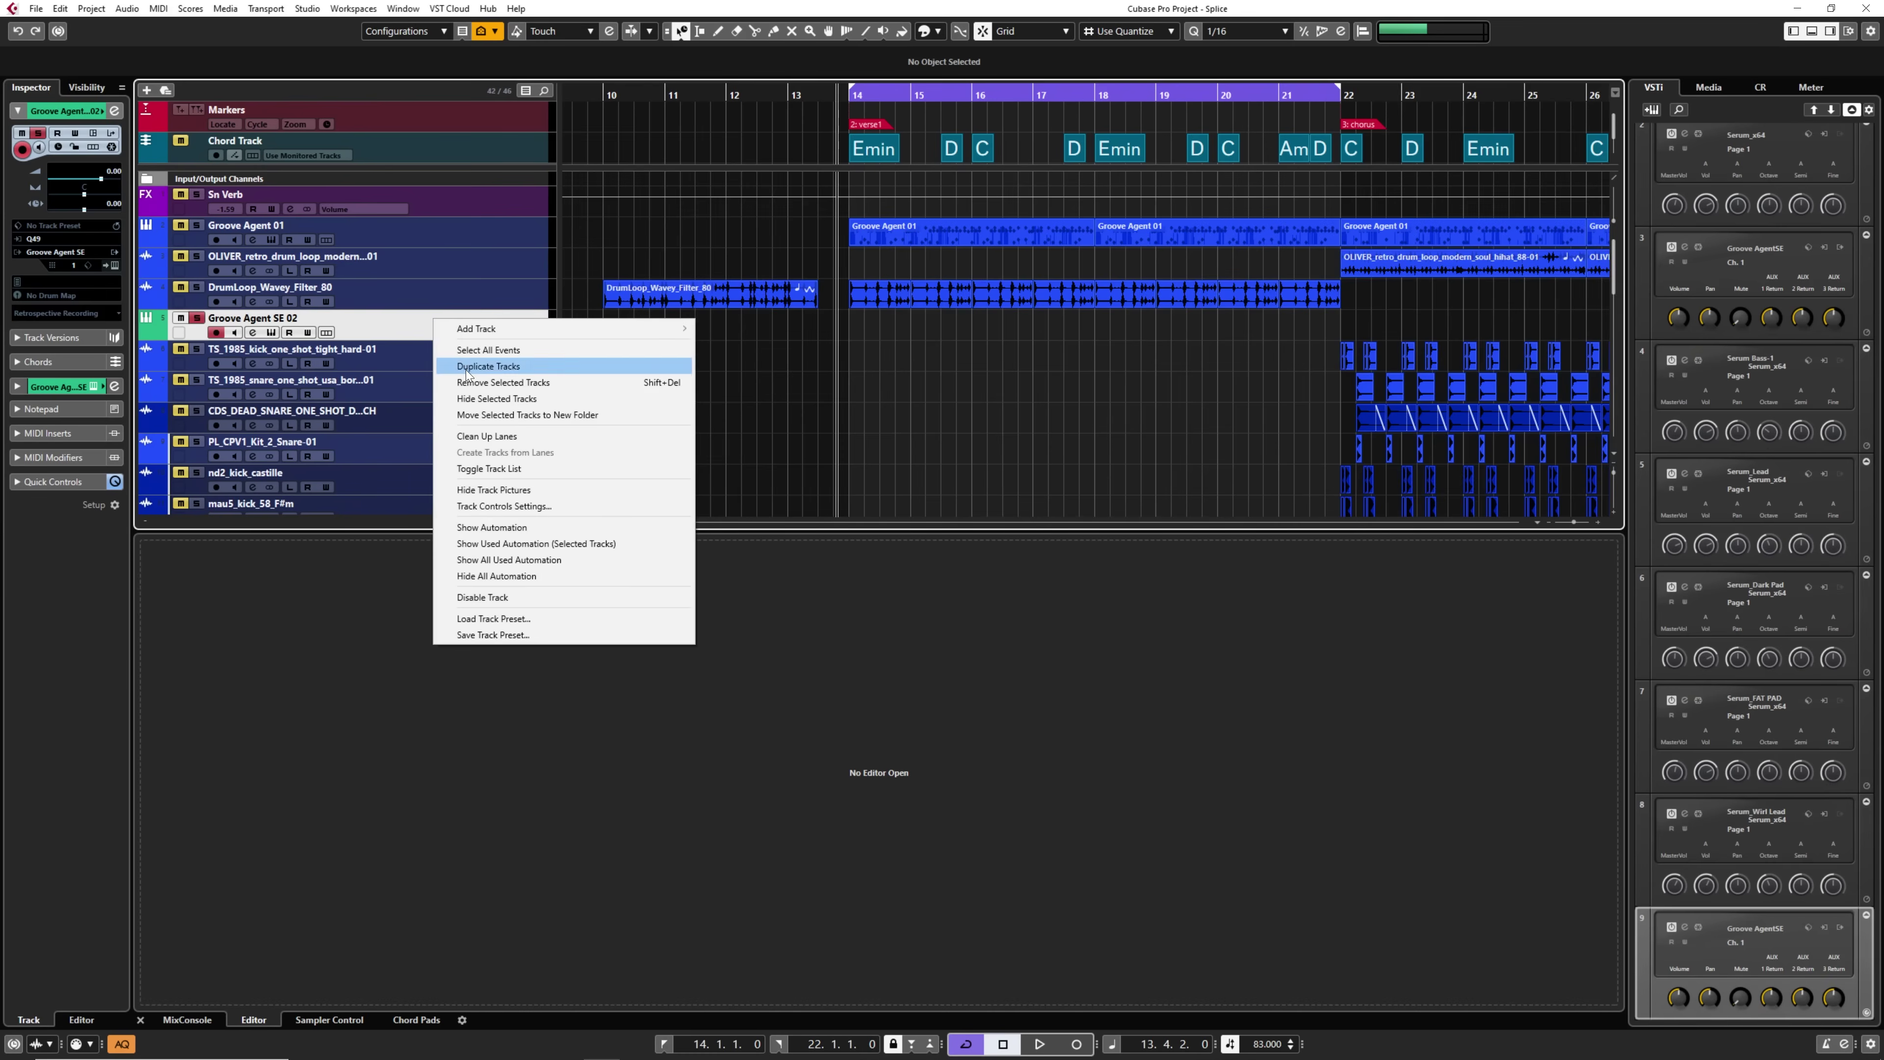
pyautogui.click(505, 382)
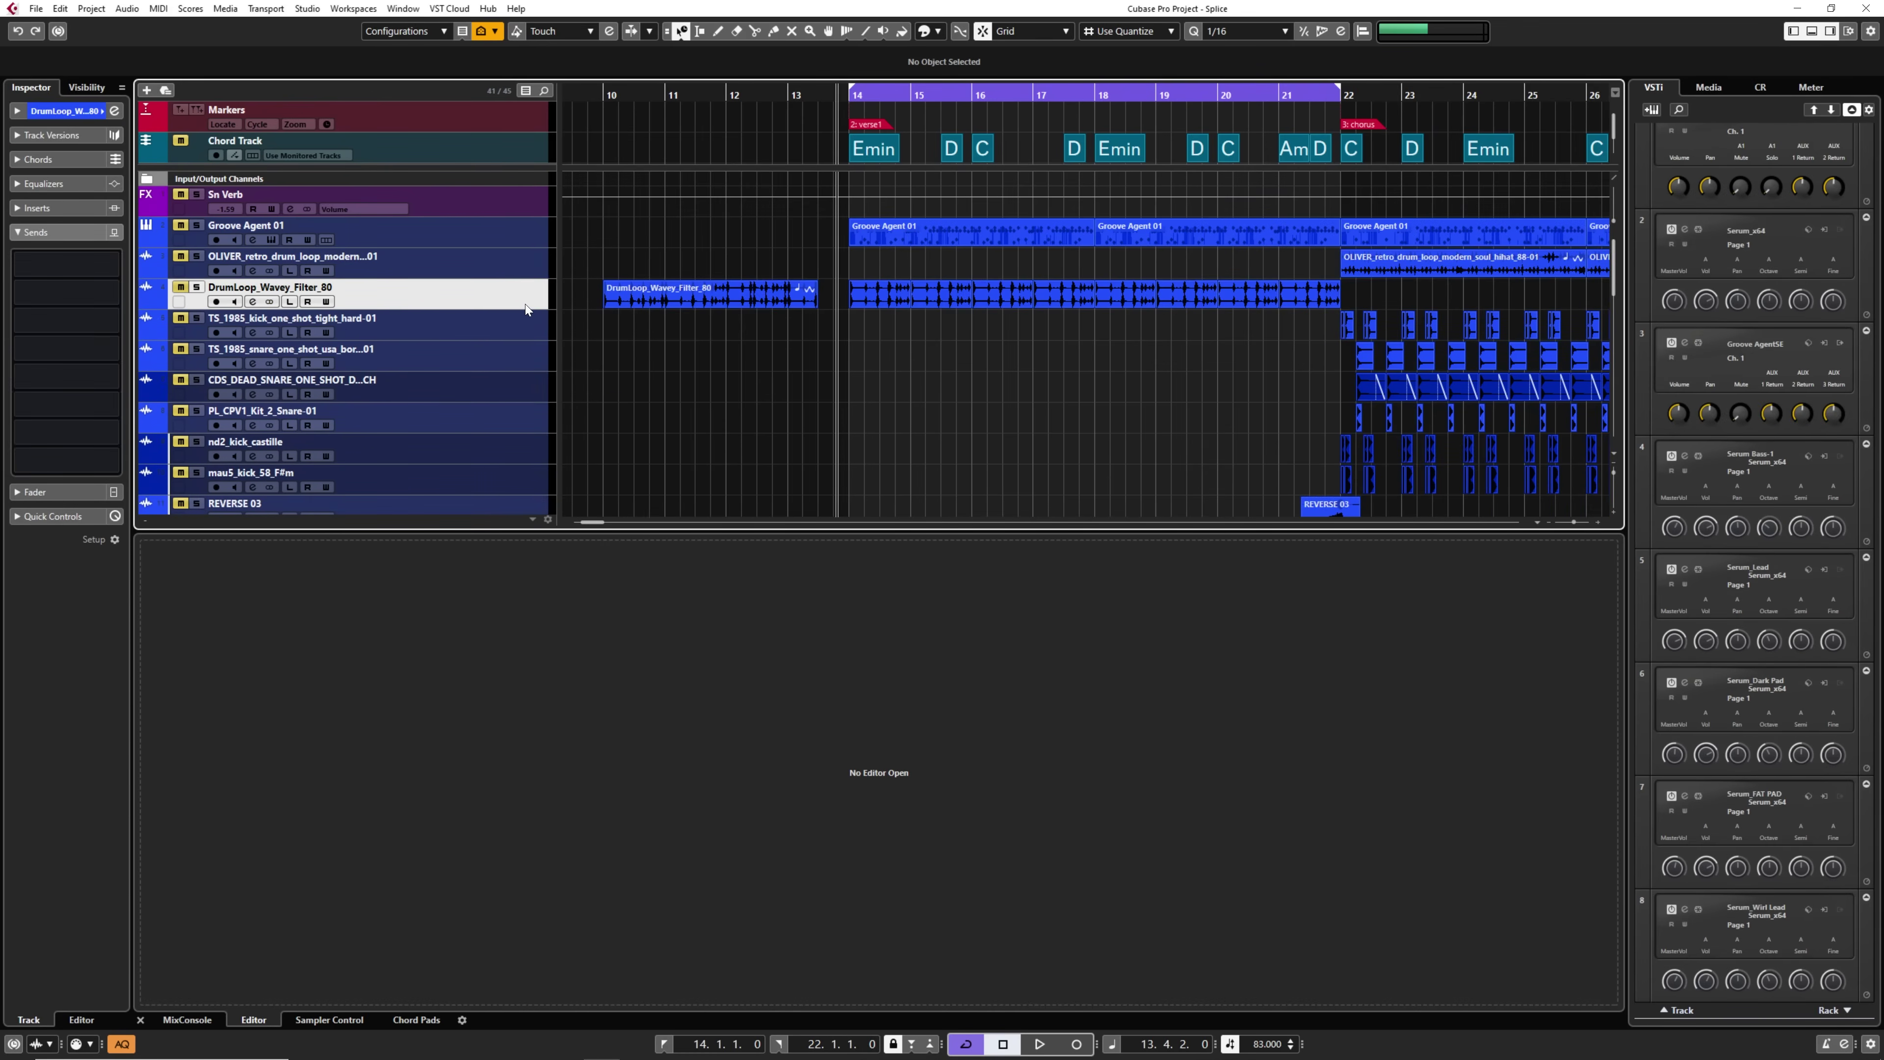
# Toggle the solo on the DrumLoop_Wavey_Filter_80 track and hide the lower editor zone.
pyautogui.click(197, 286)
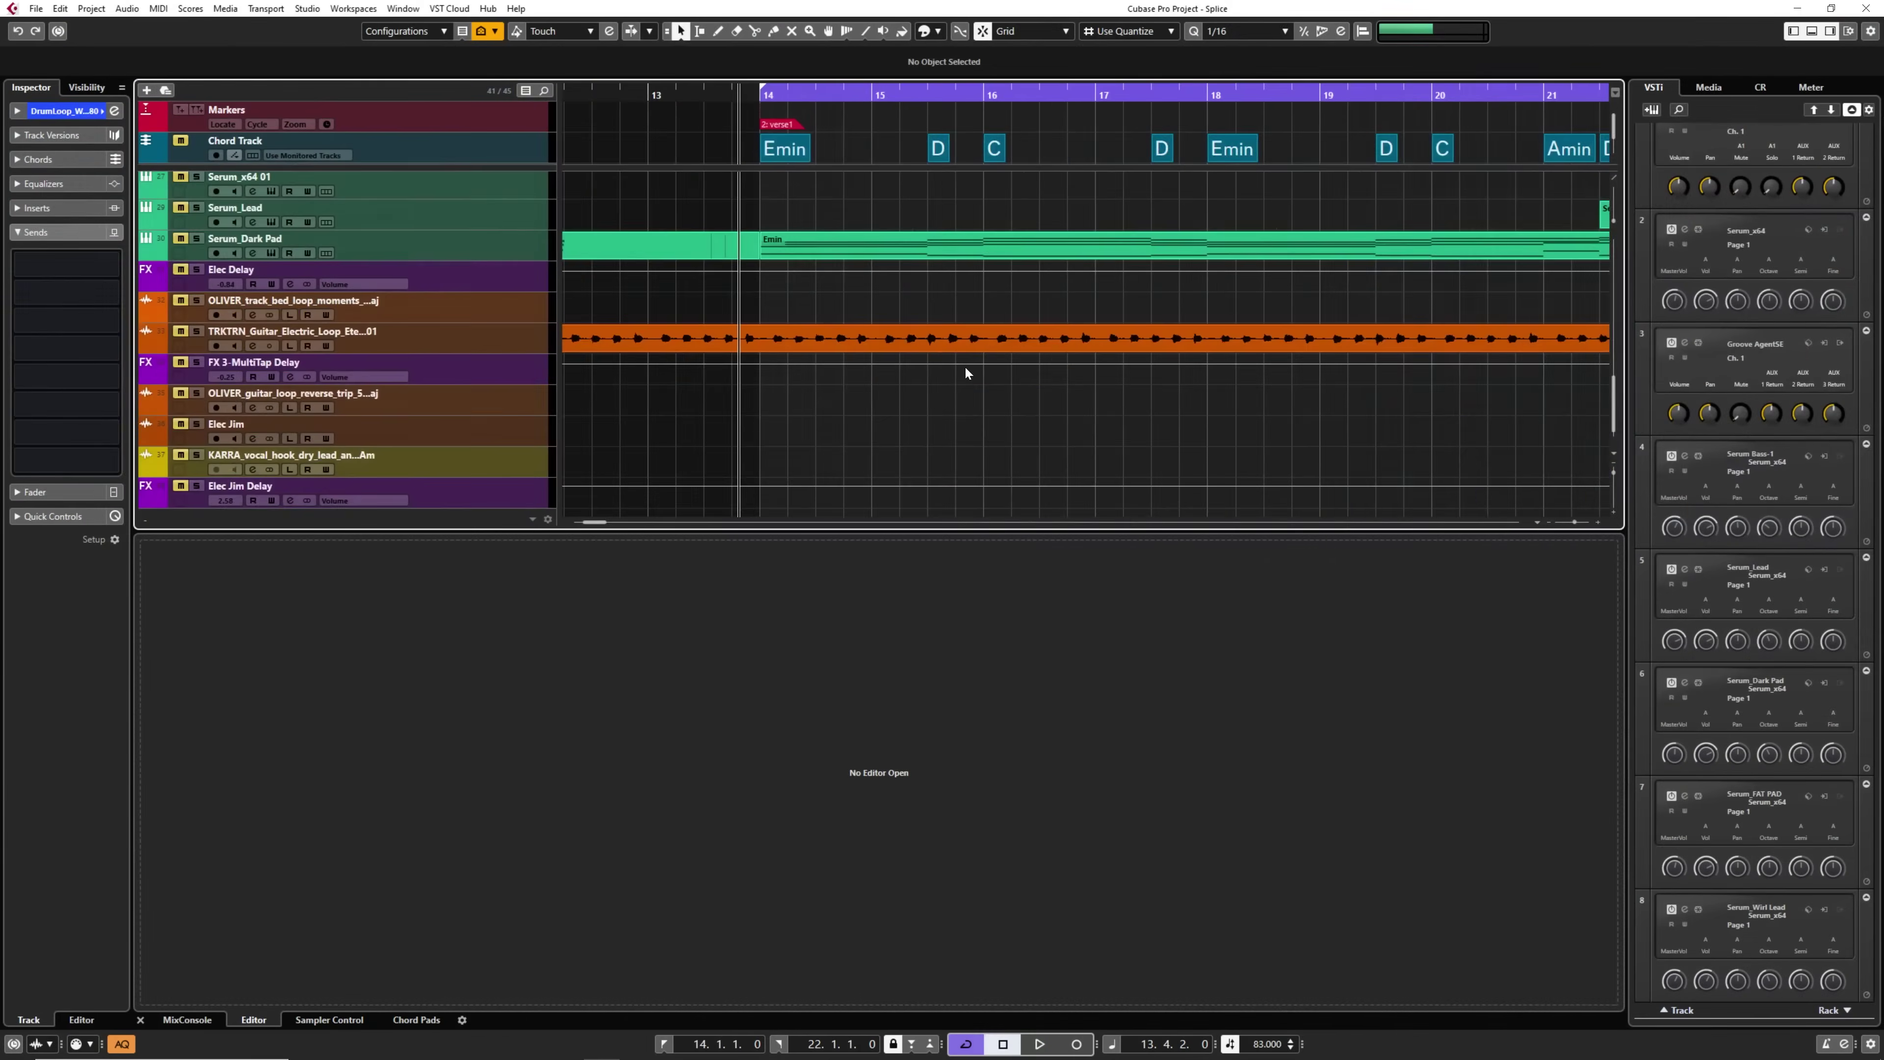
pyautogui.click(1811, 31)
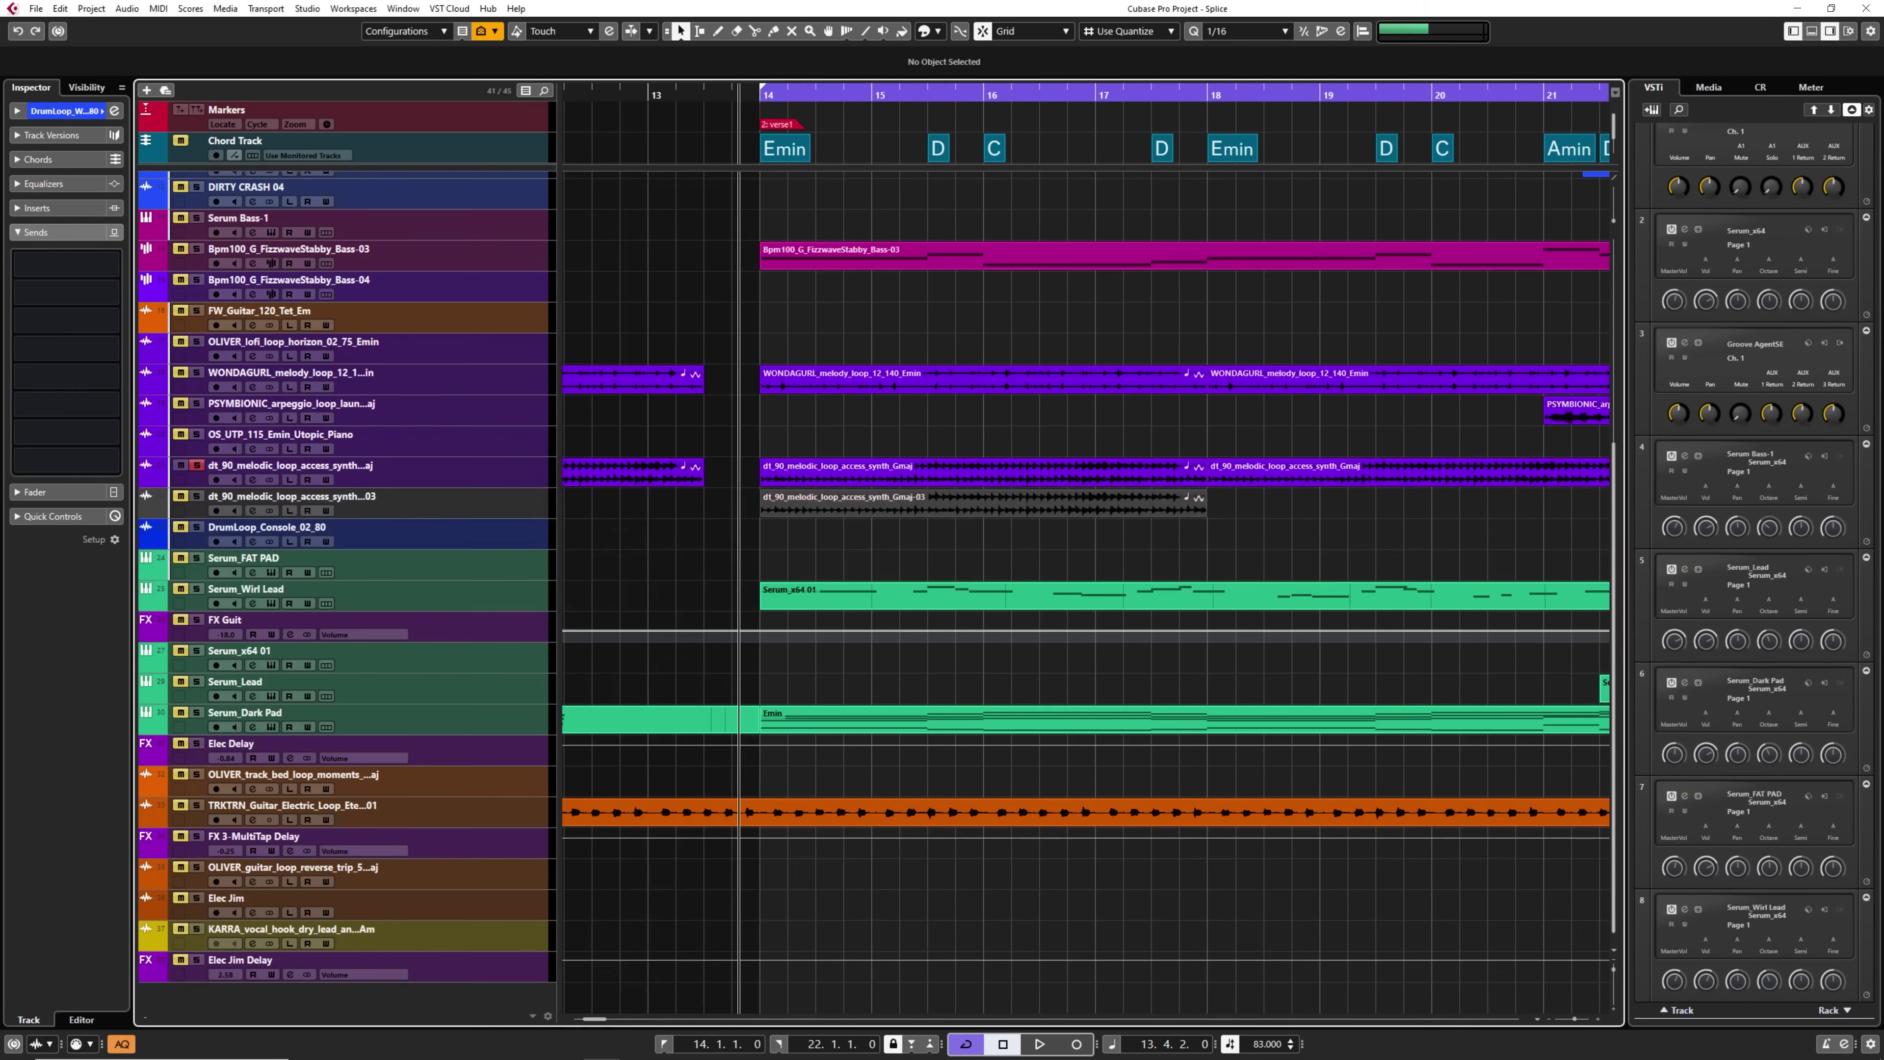
# Import TRKTRN_Guitar_Electric_Loop_Eternity_BPM_76_Fm_CLEAN_4.wav from Splice onto a new track above the existing TRKTRN guitar track, starting at bar 14.
pyautogui.click(1203, 1048)
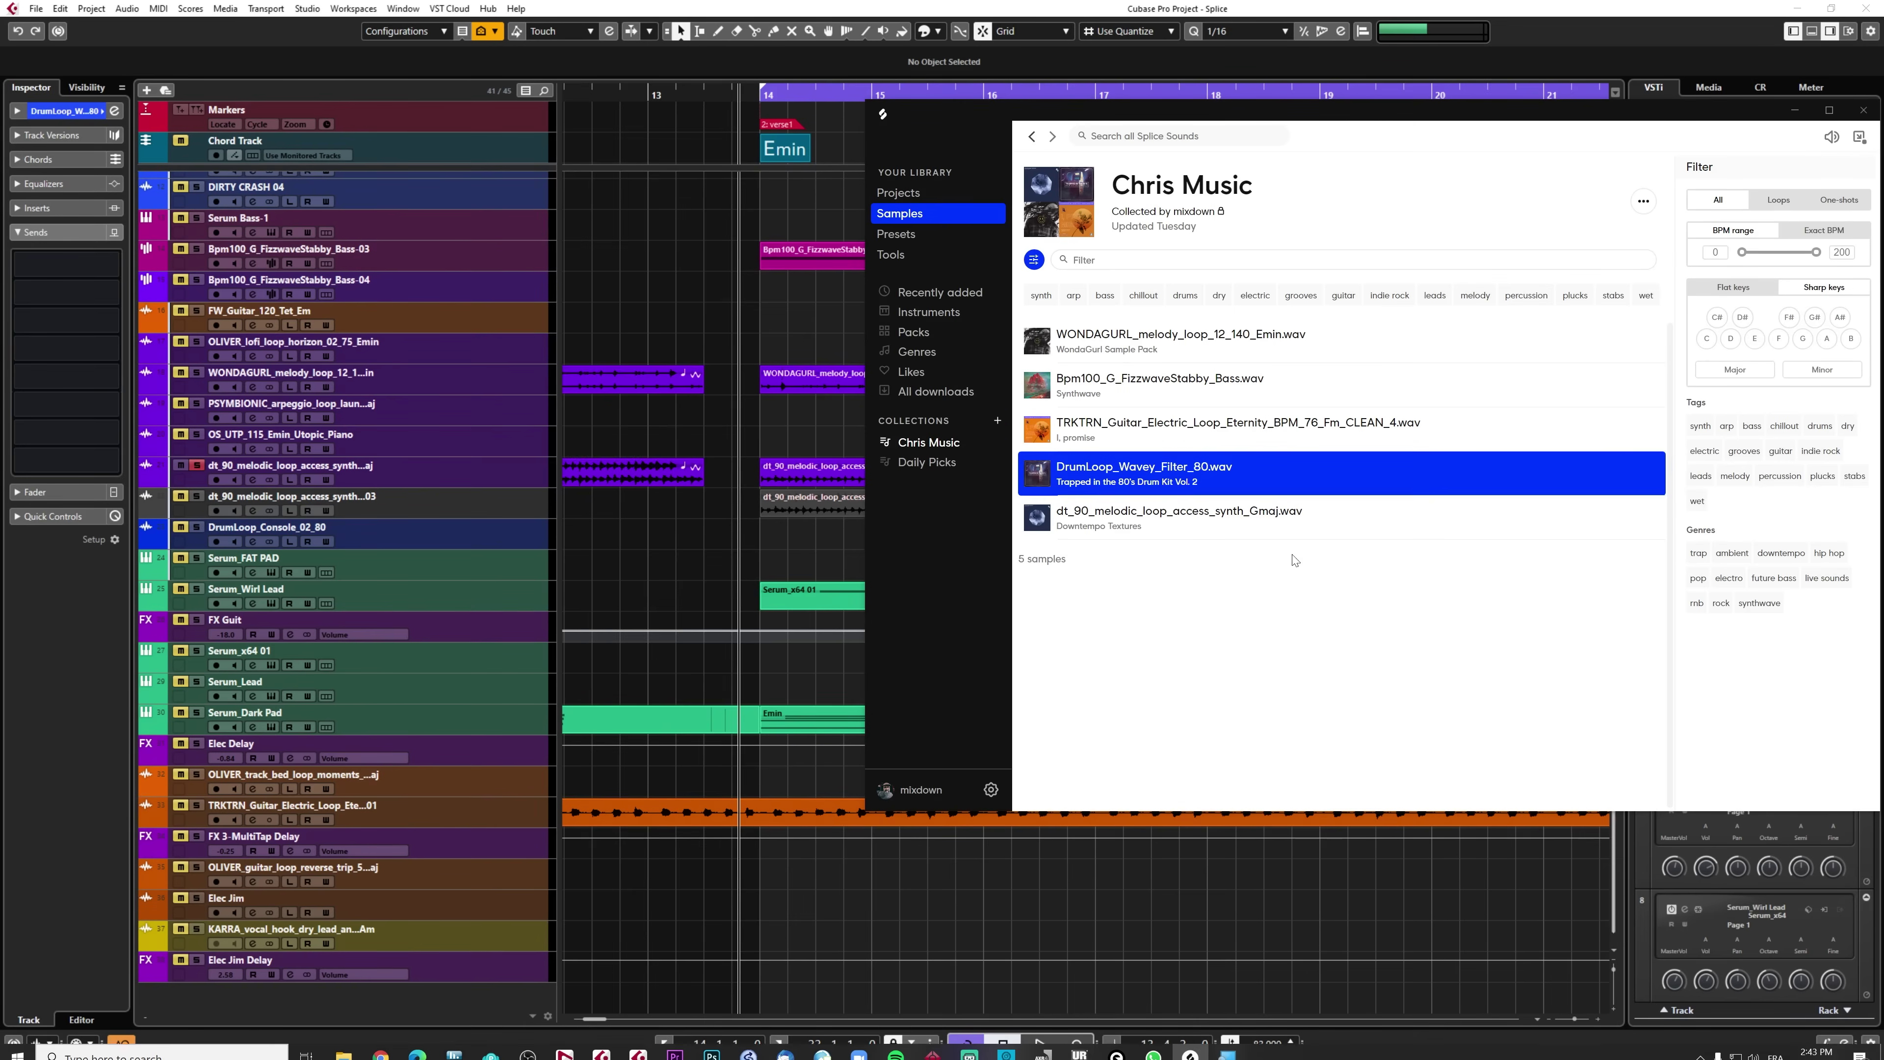
pyautogui.click(1035, 431)
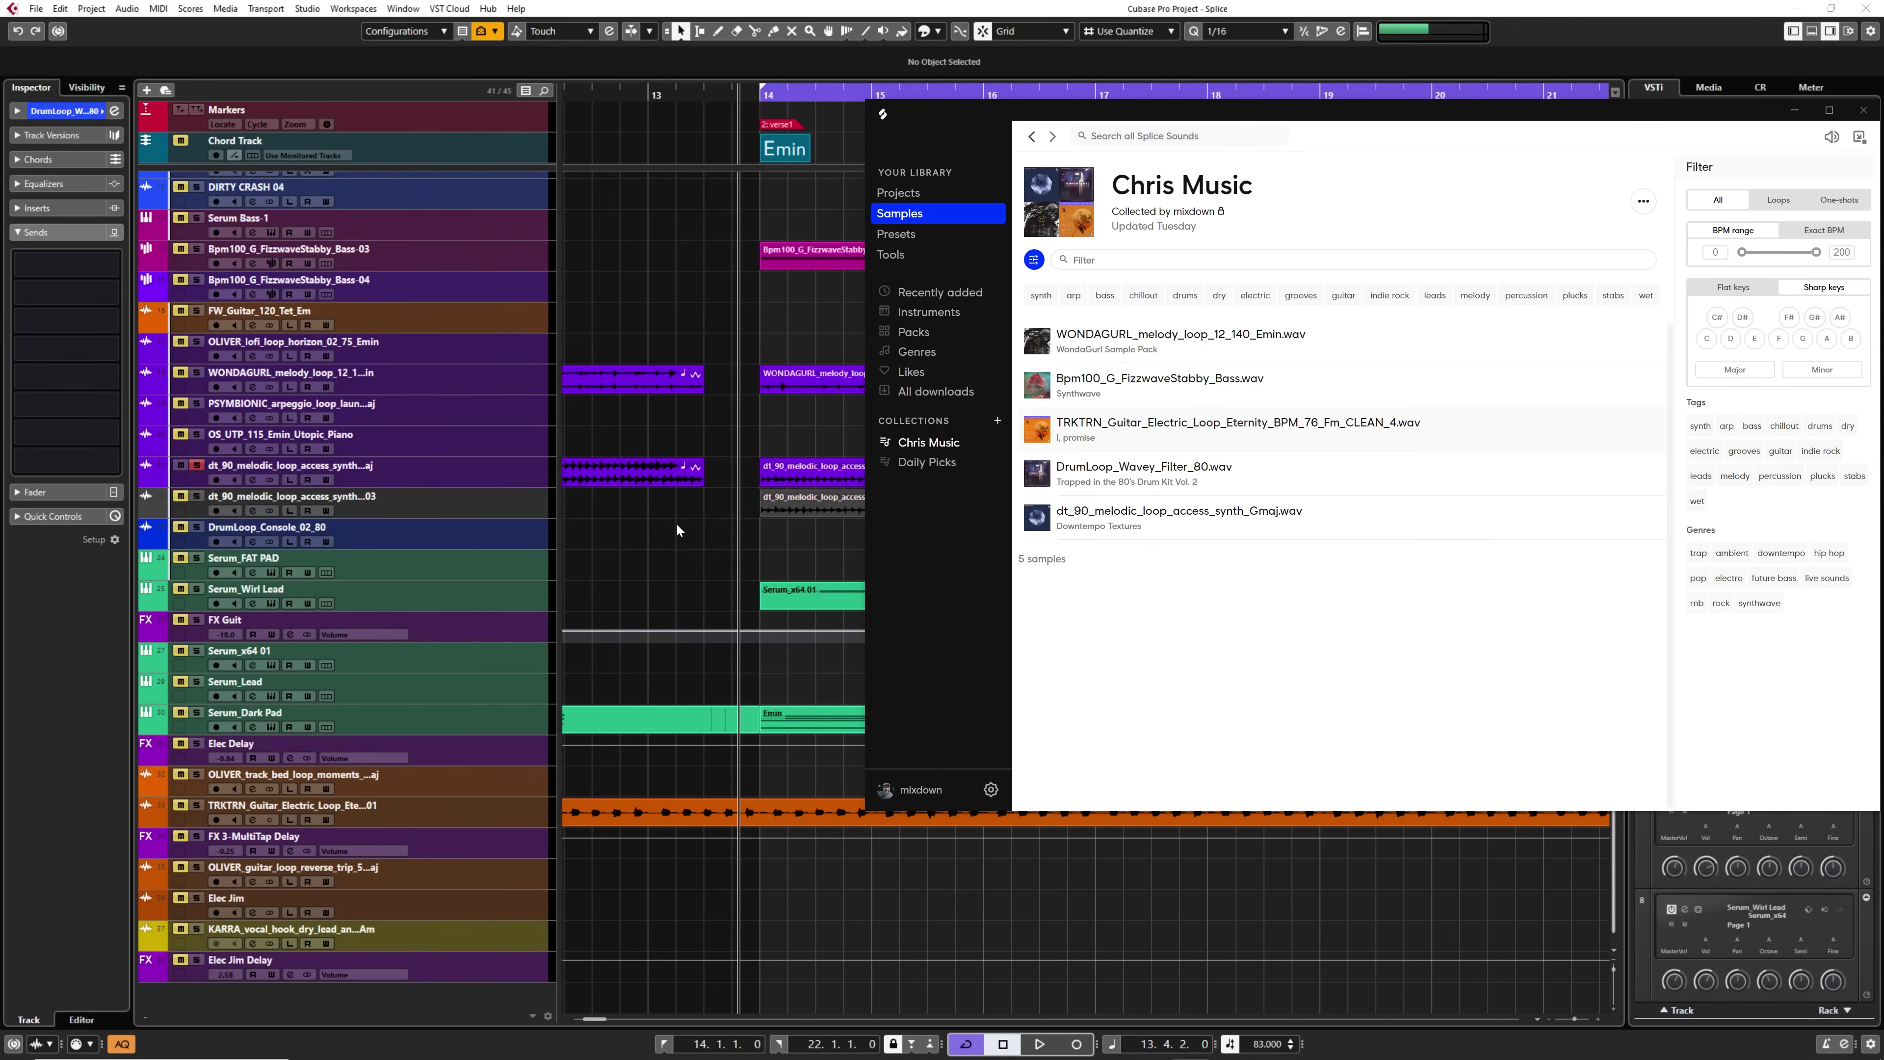
pyautogui.moveTo(1020, 434); pyautogui.dragTo(375, 828)
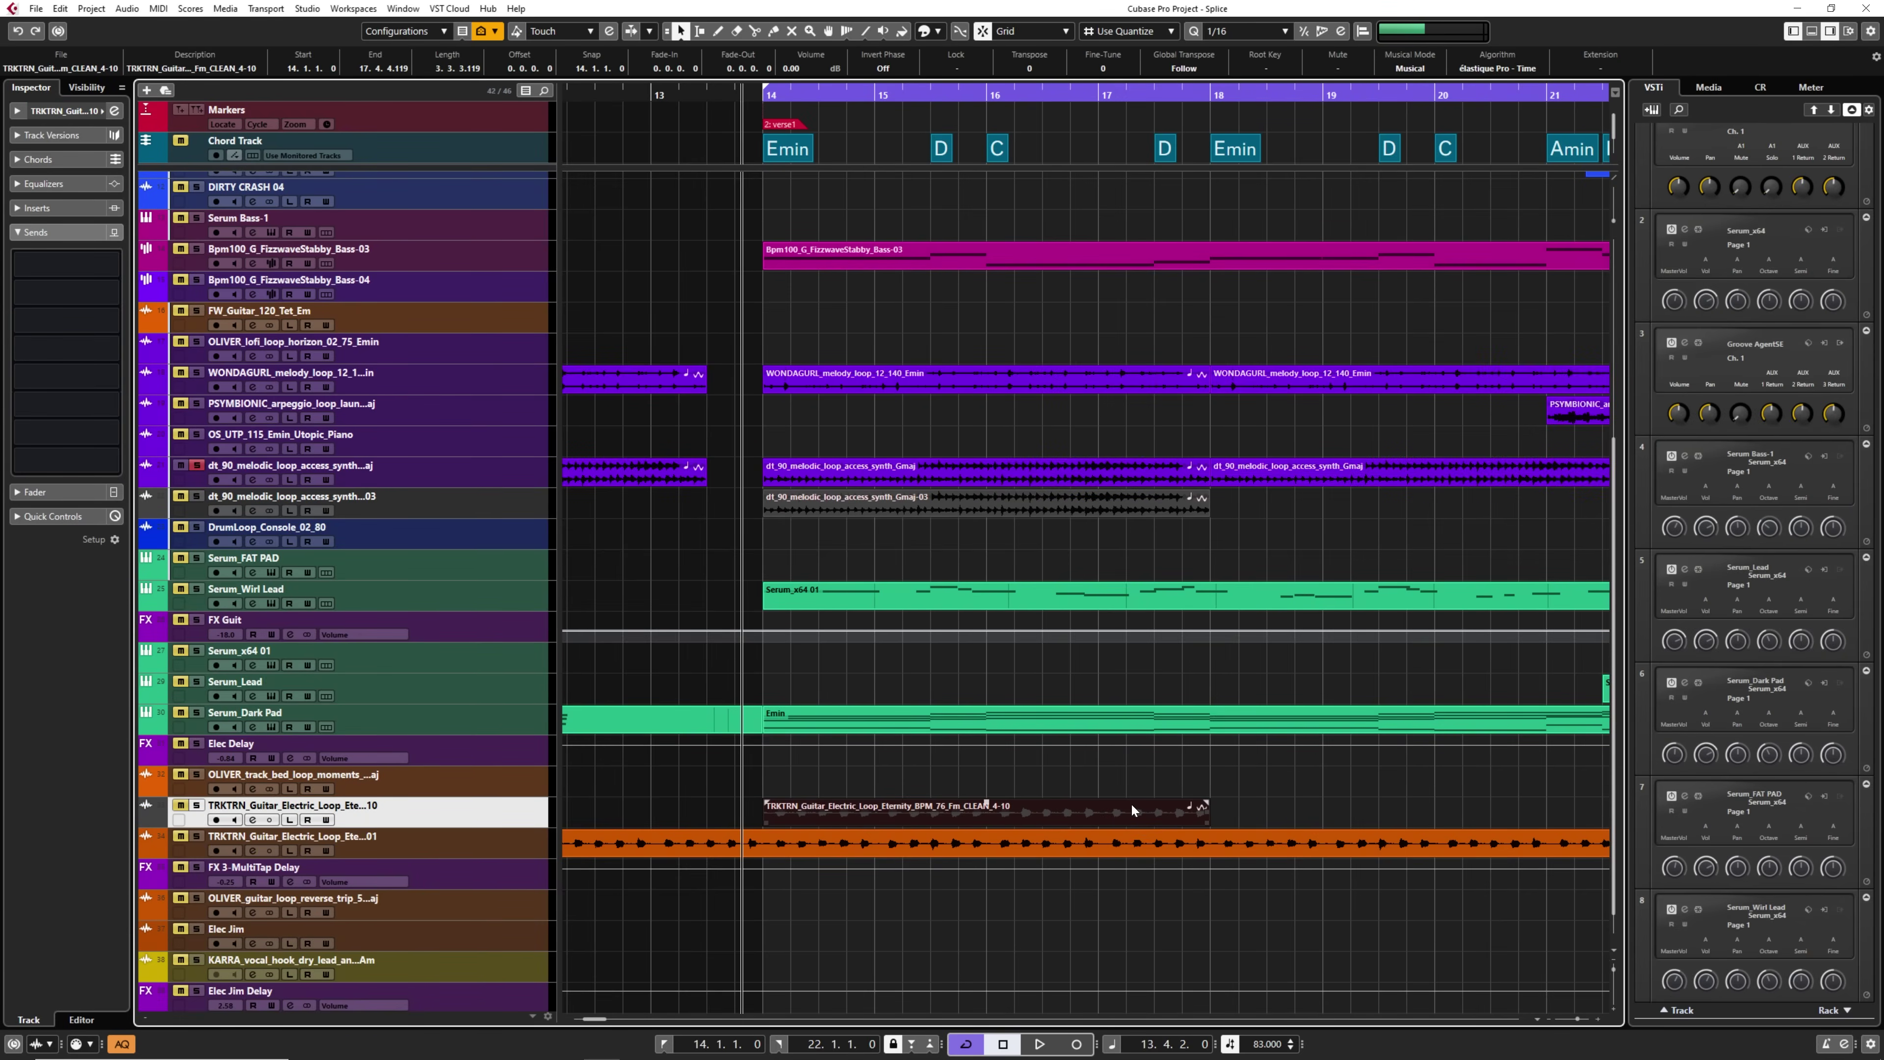
# Solo the newly imported TRKTRN guitar track and play the project from bar 14.
pyautogui.click(764, 96)
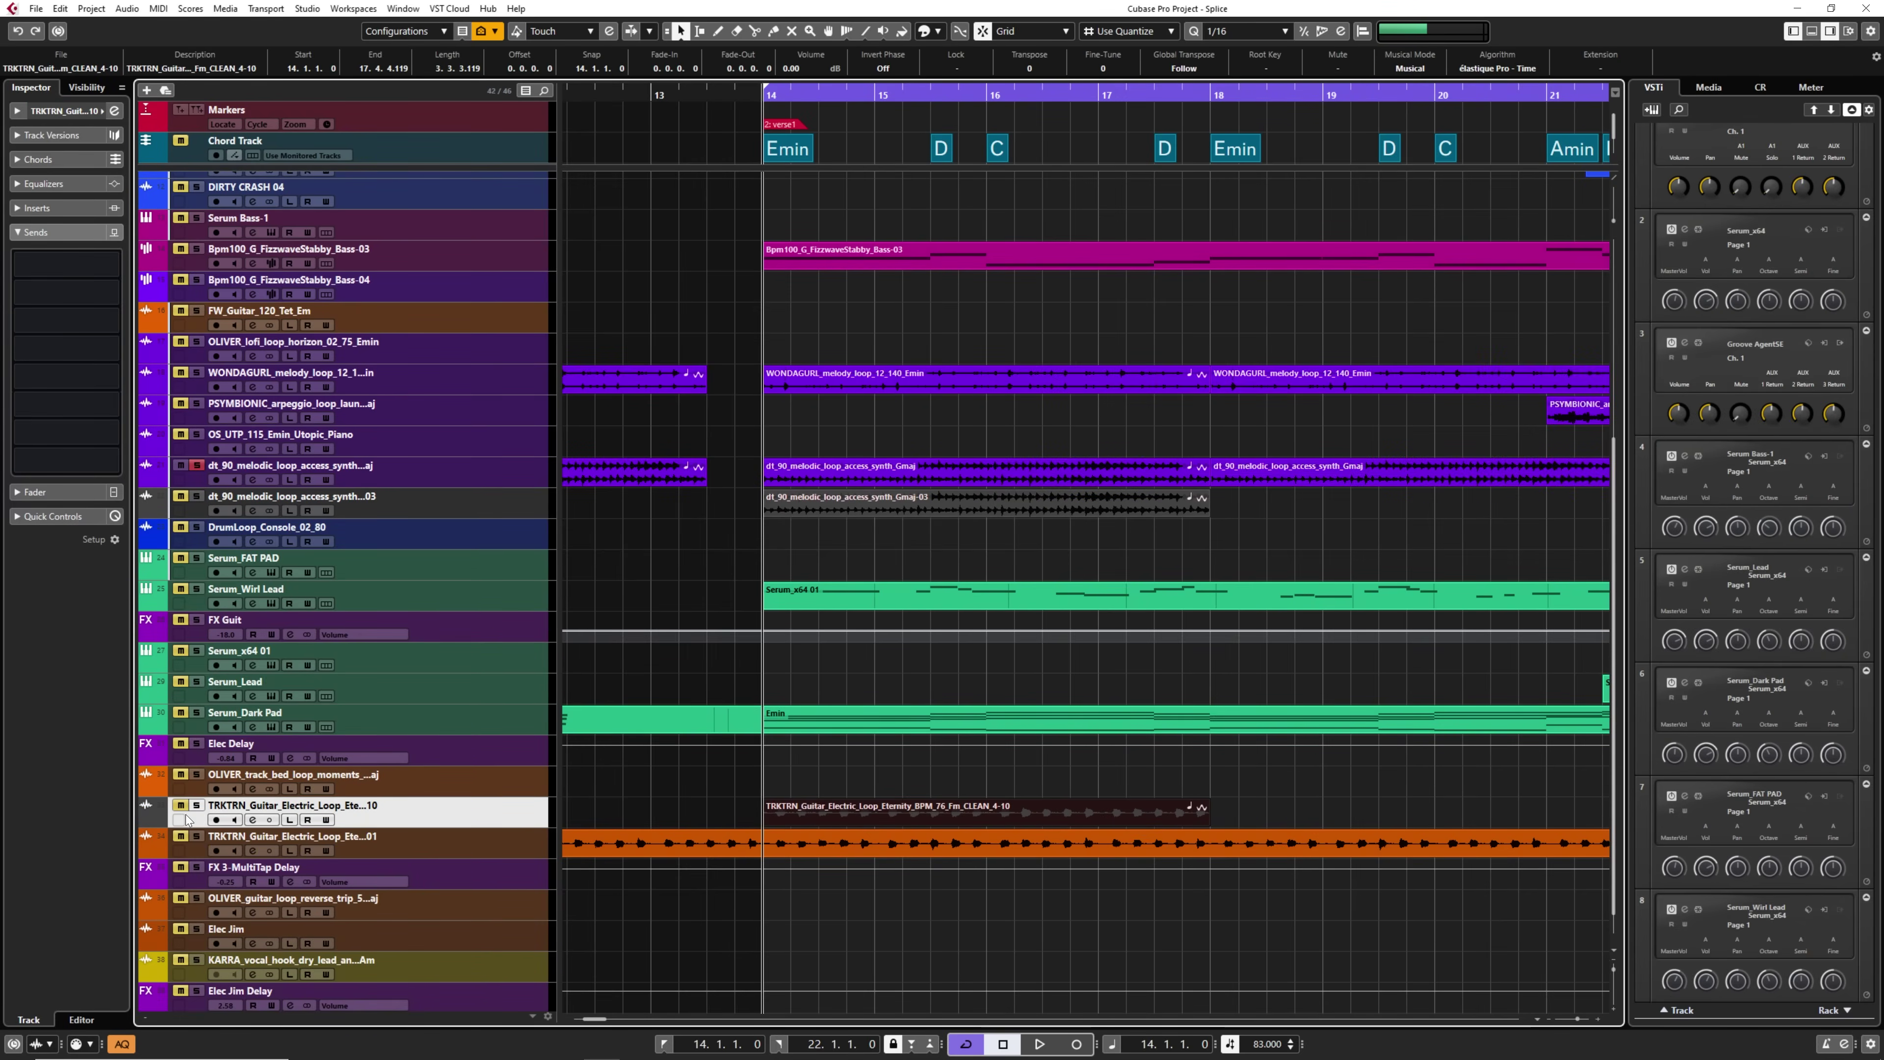
pyautogui.click(197, 805)
pyautogui.press('space')
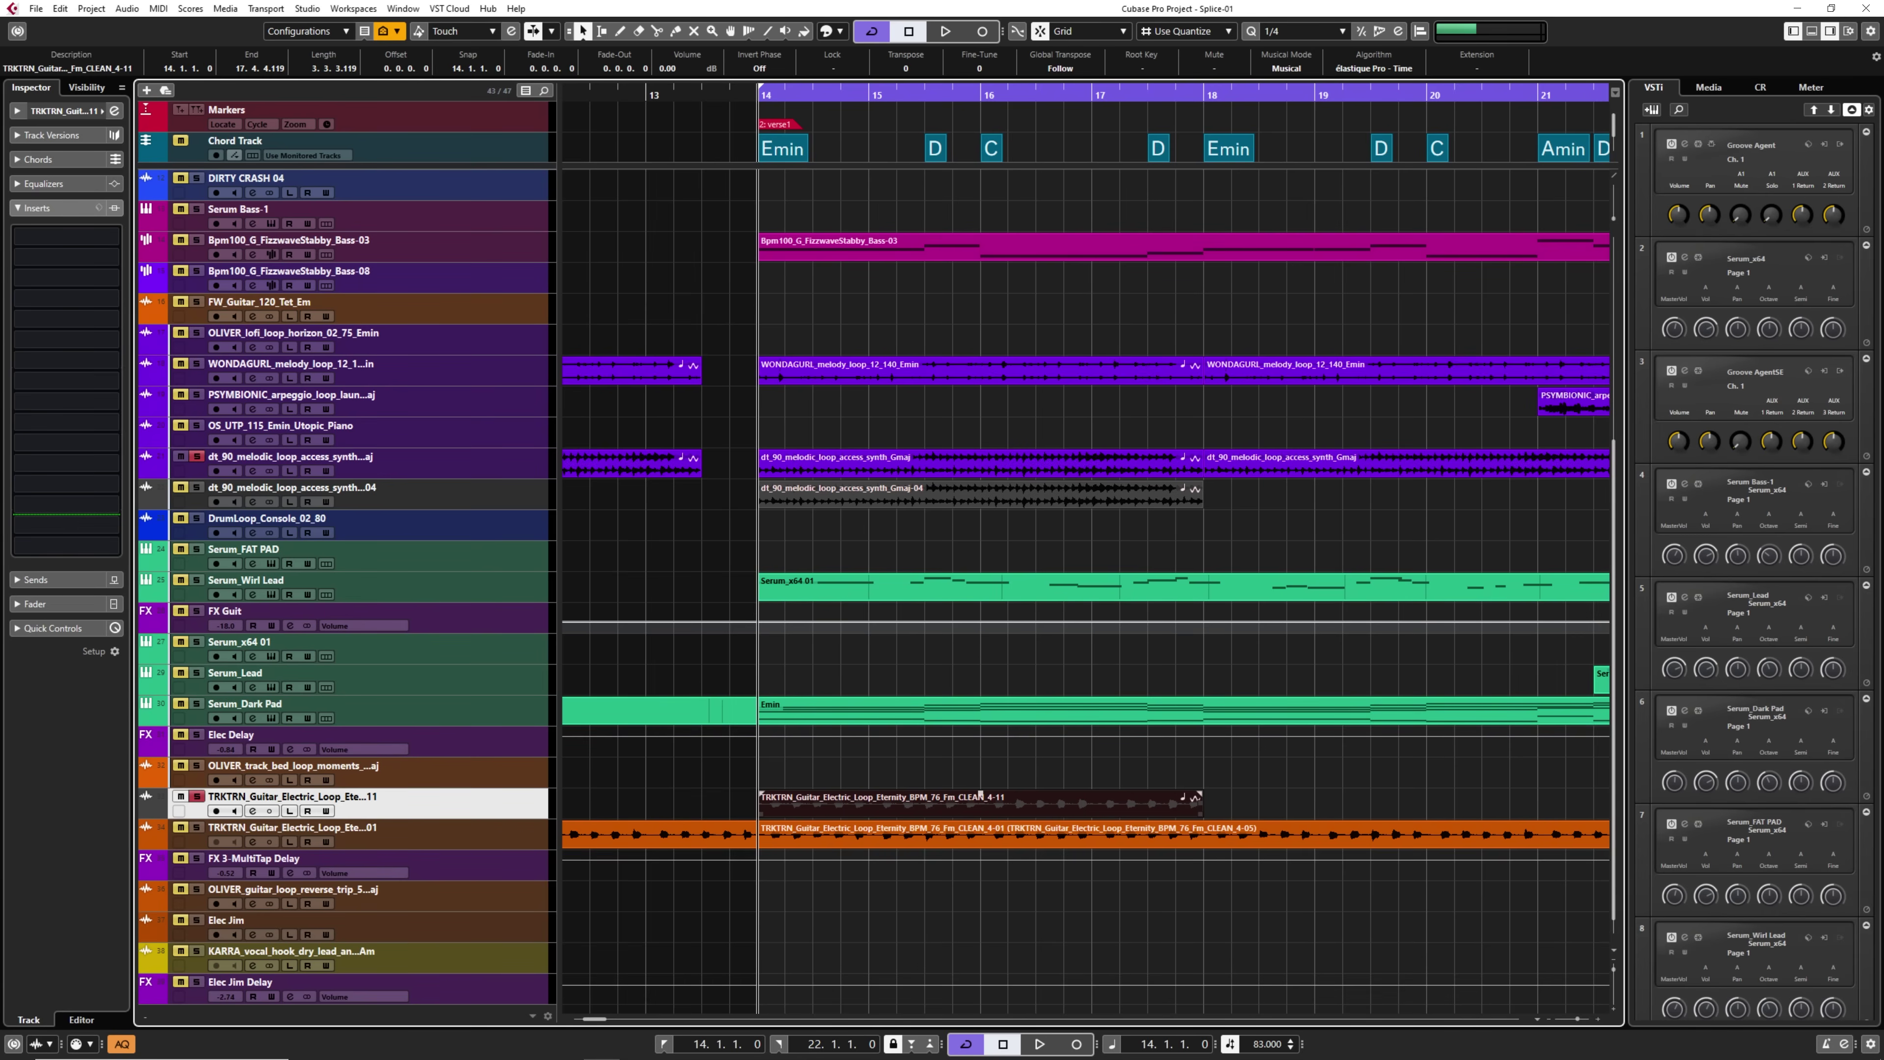
# Set the time-stretch algorithm of the imported TRKTRN guitar event to élastique Pro - Pitch.
pyautogui.click(995, 774)
pyautogui.click(994, 806)
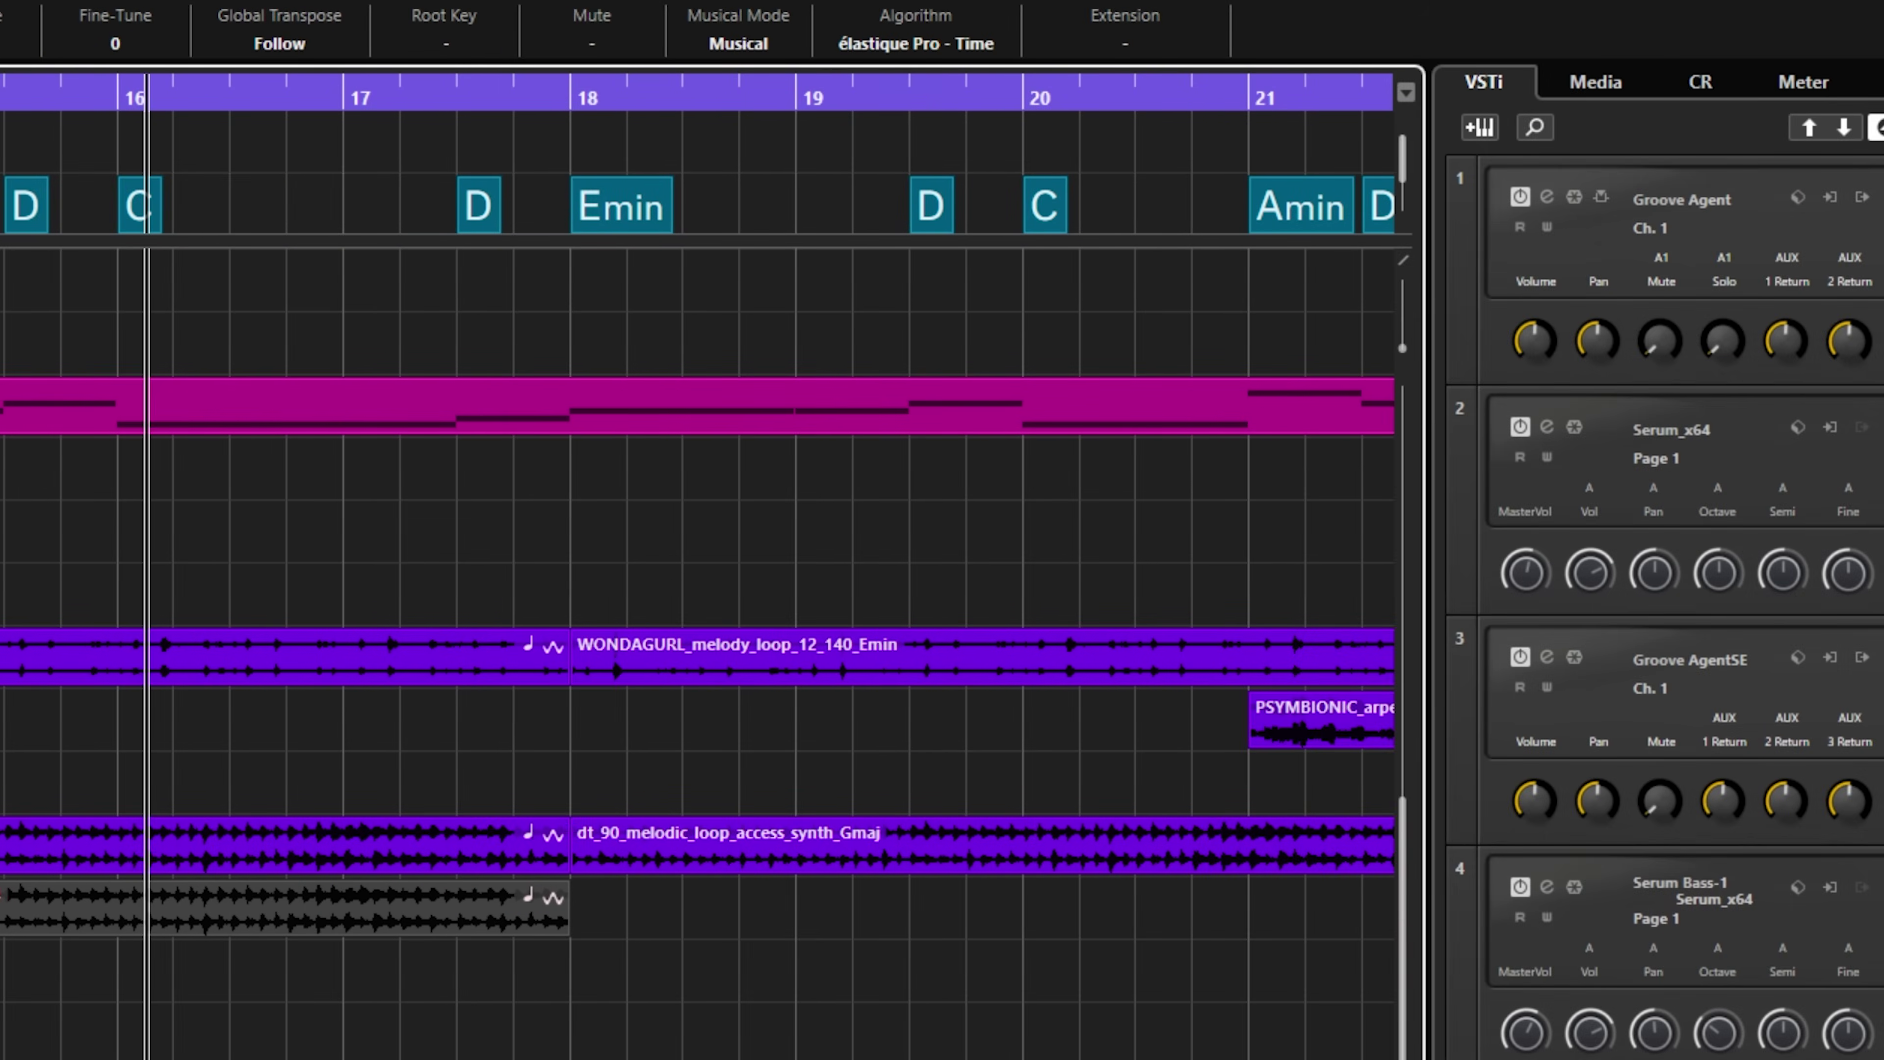
pyautogui.click(916, 43)
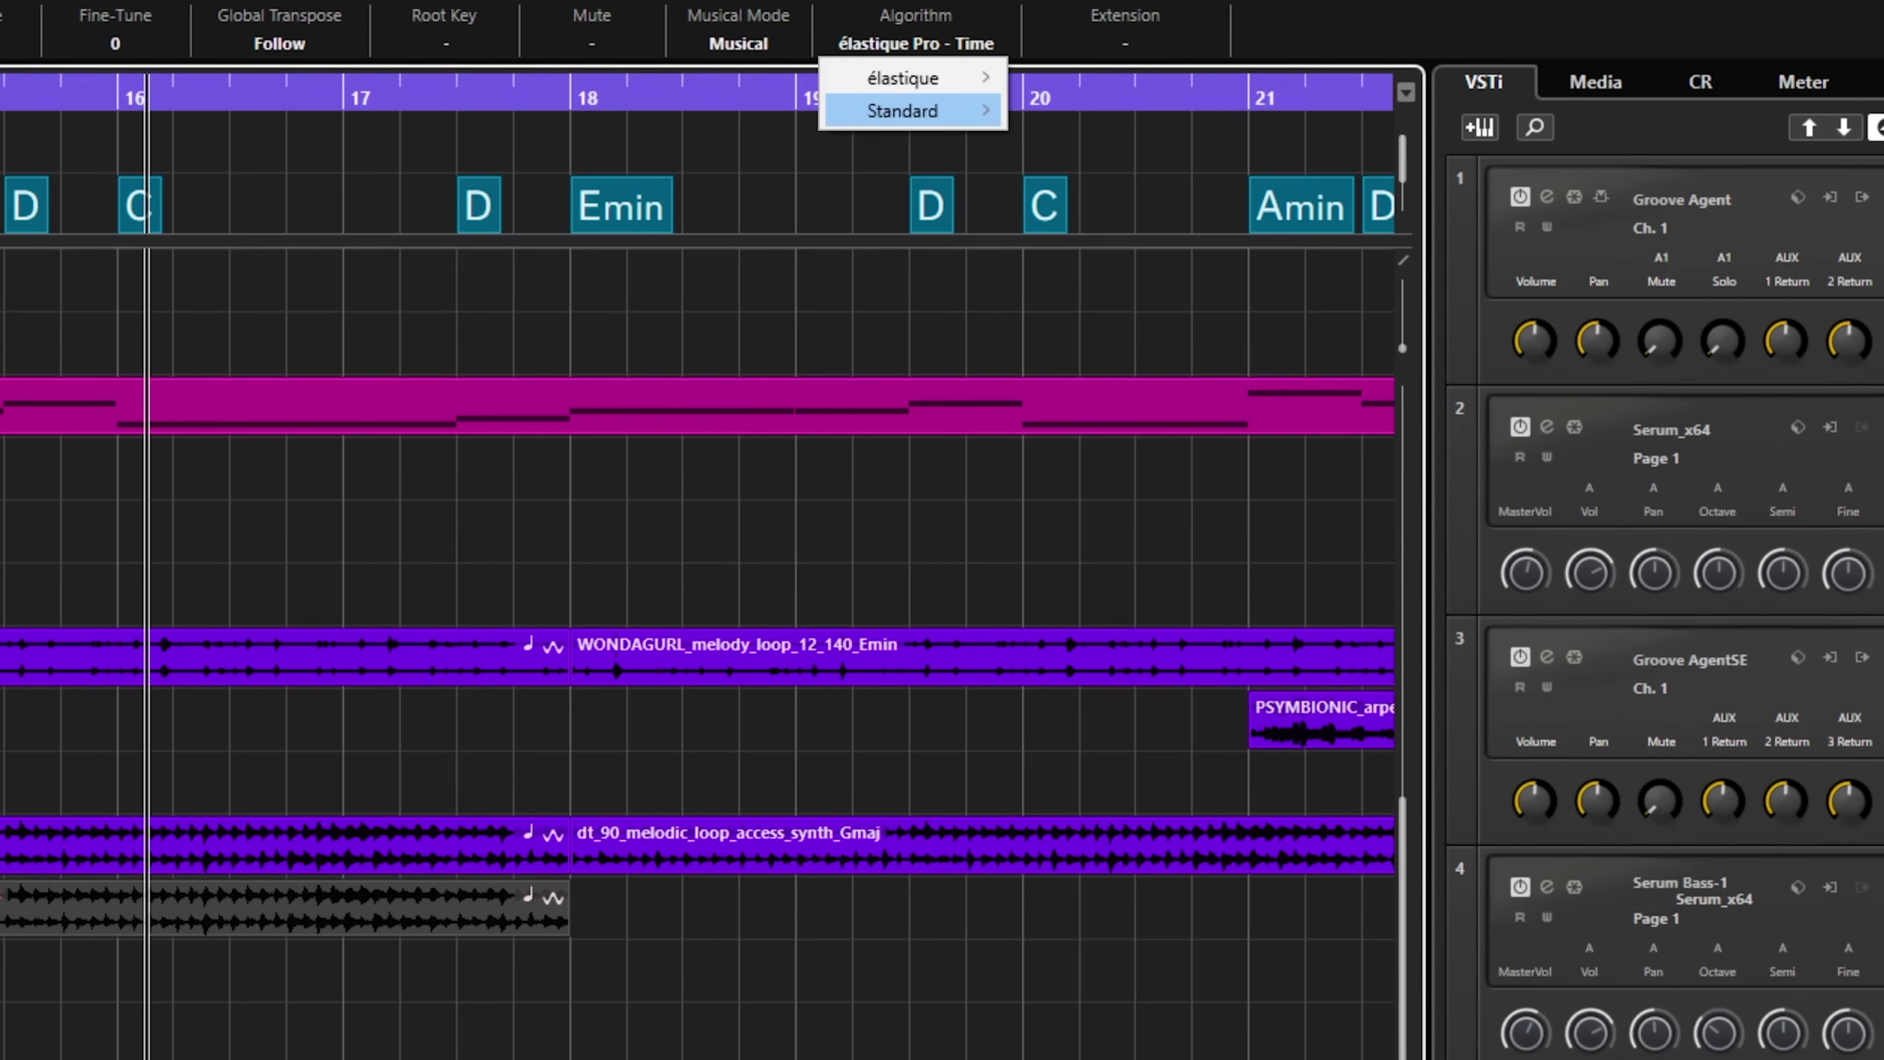
pyautogui.moveTo(903, 78)
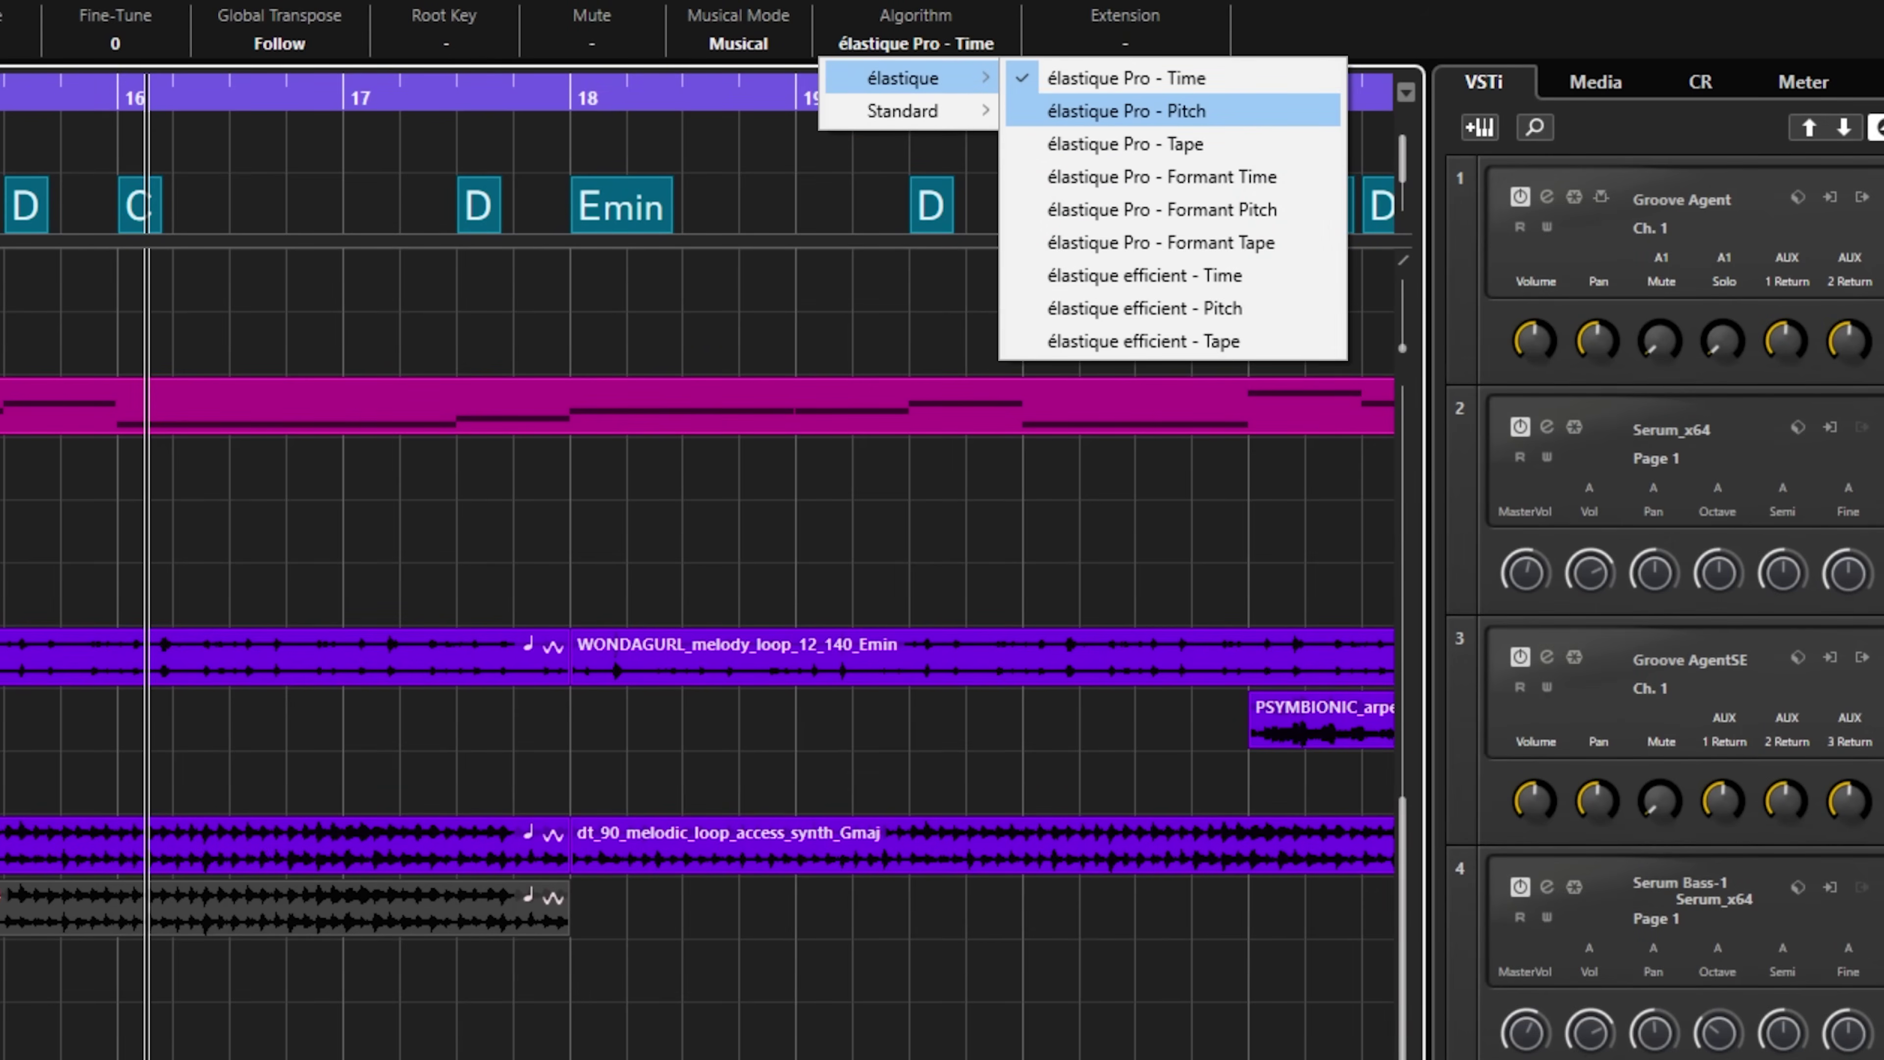
pyautogui.click(1127, 110)
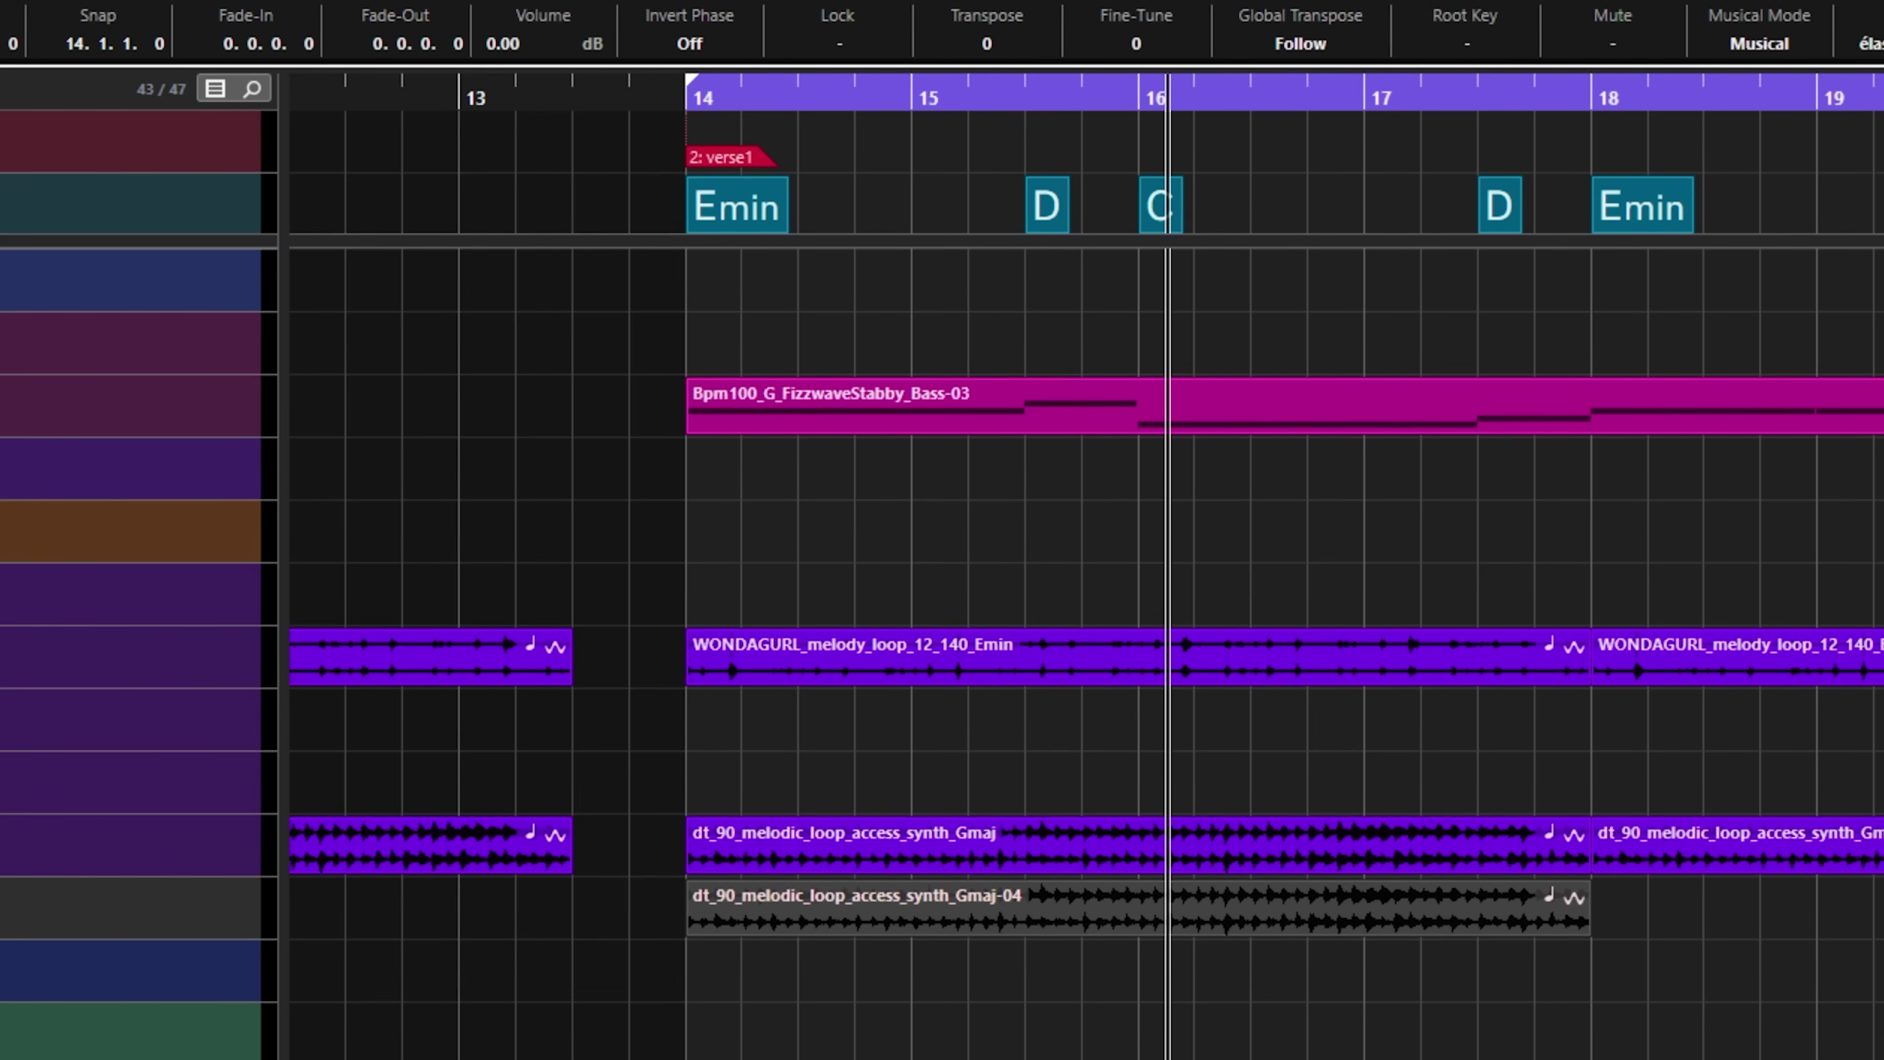
# Transpose the imported guitar event by -1 semitone and play it from bar 14 to check the key.
pyautogui.click(985, 44)
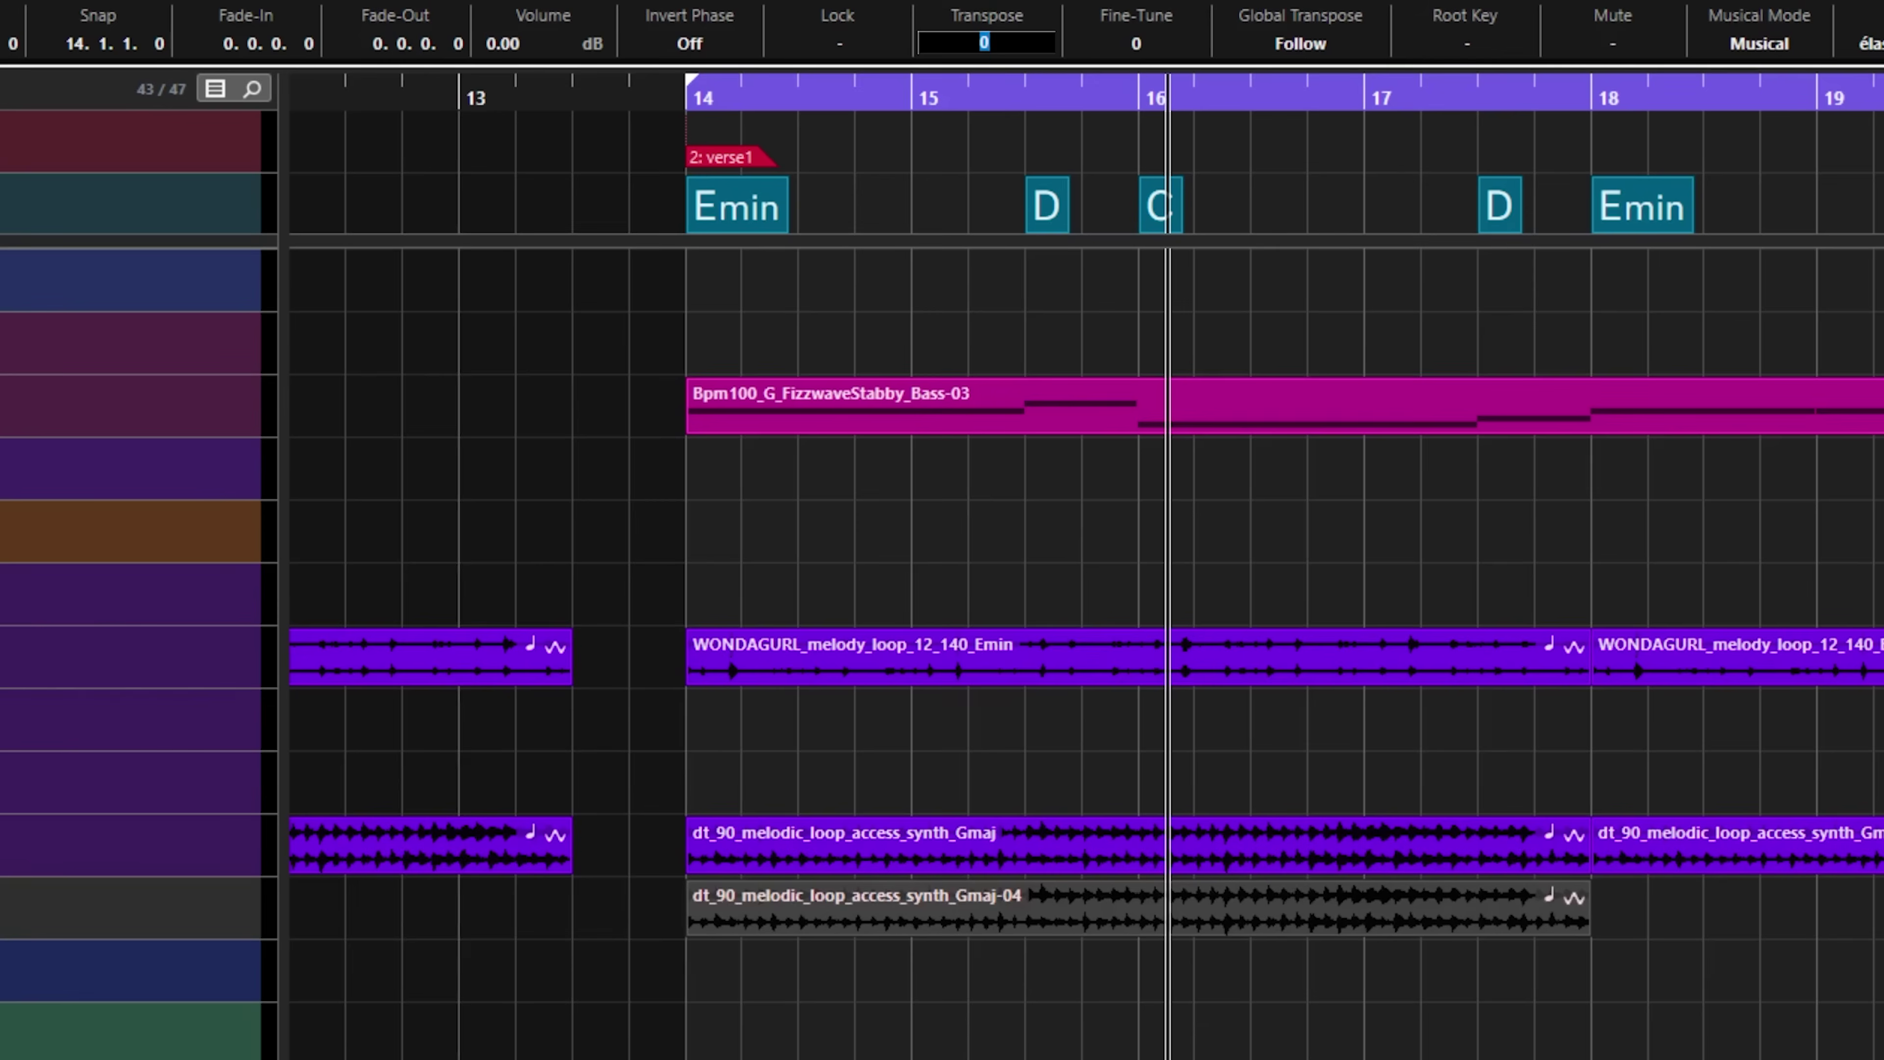
pyautogui.write('-1')
pyautogui.press('Return')
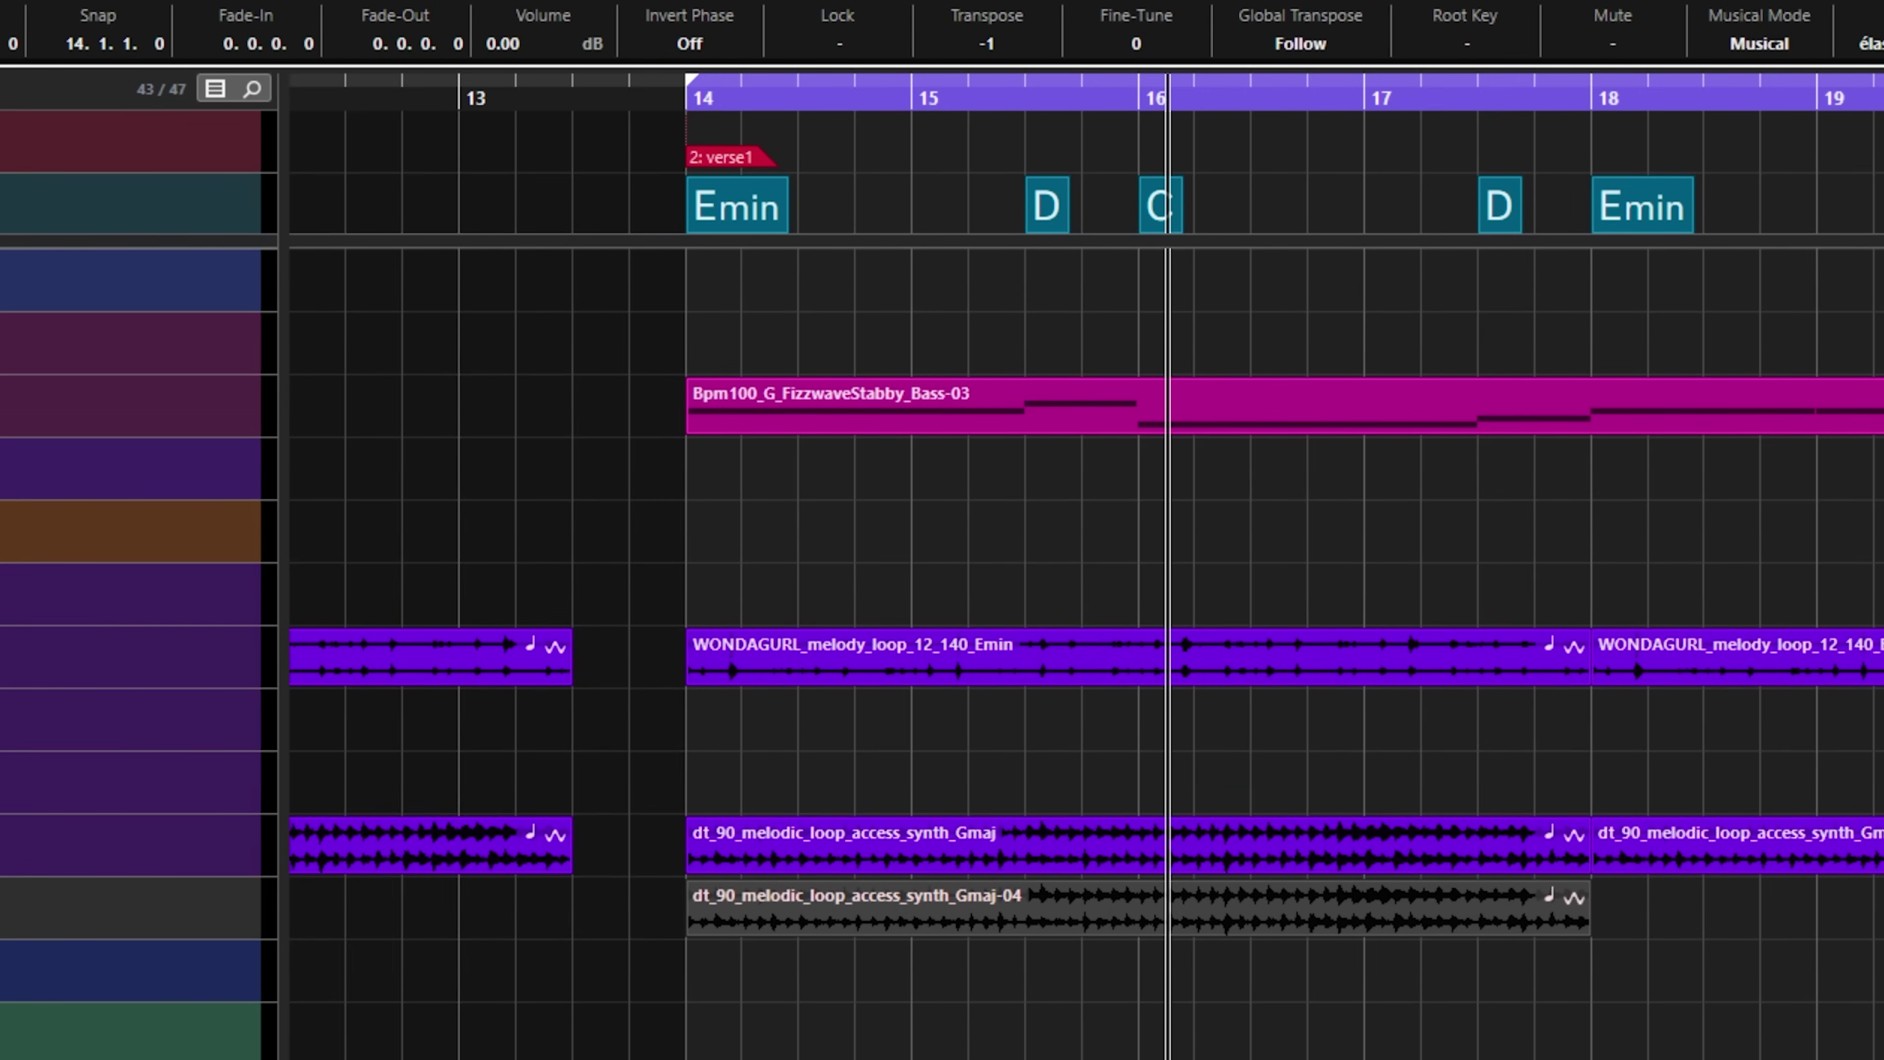
pyautogui.press('KP_1')
pyautogui.press('space')
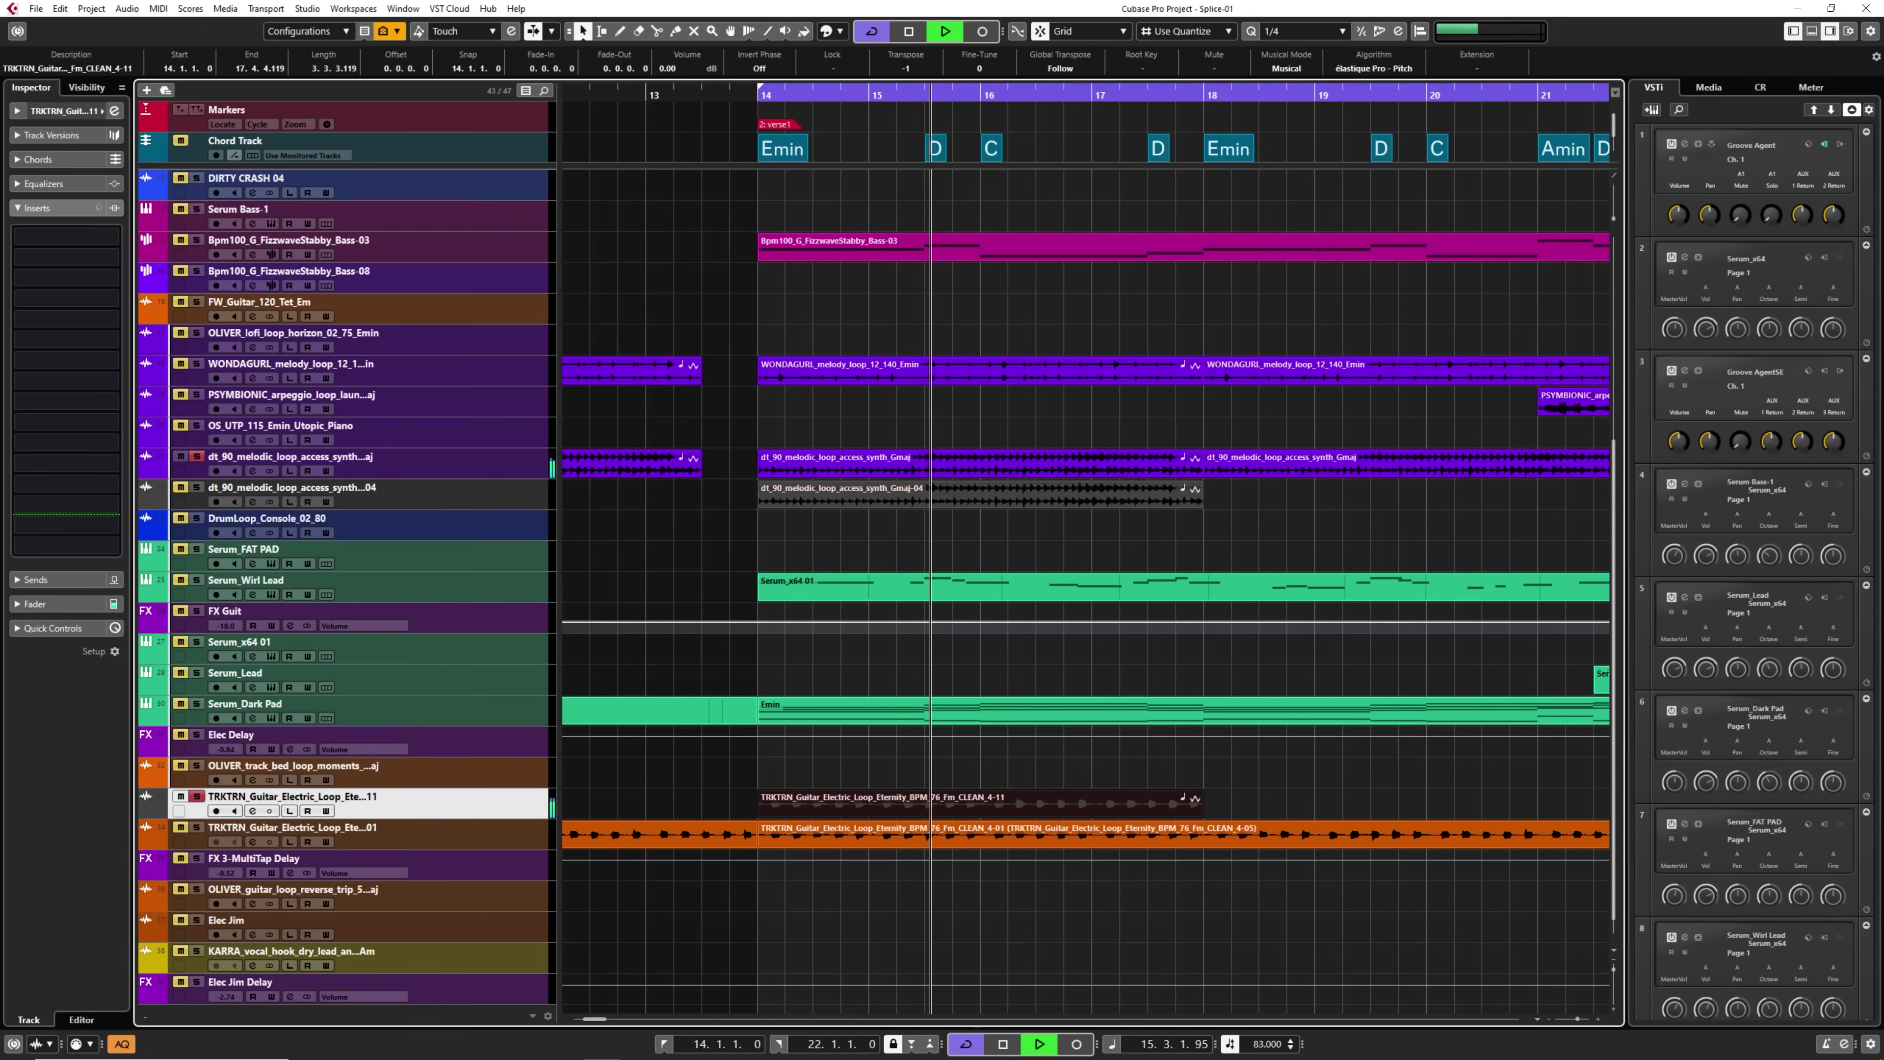
pyautogui.press('space')
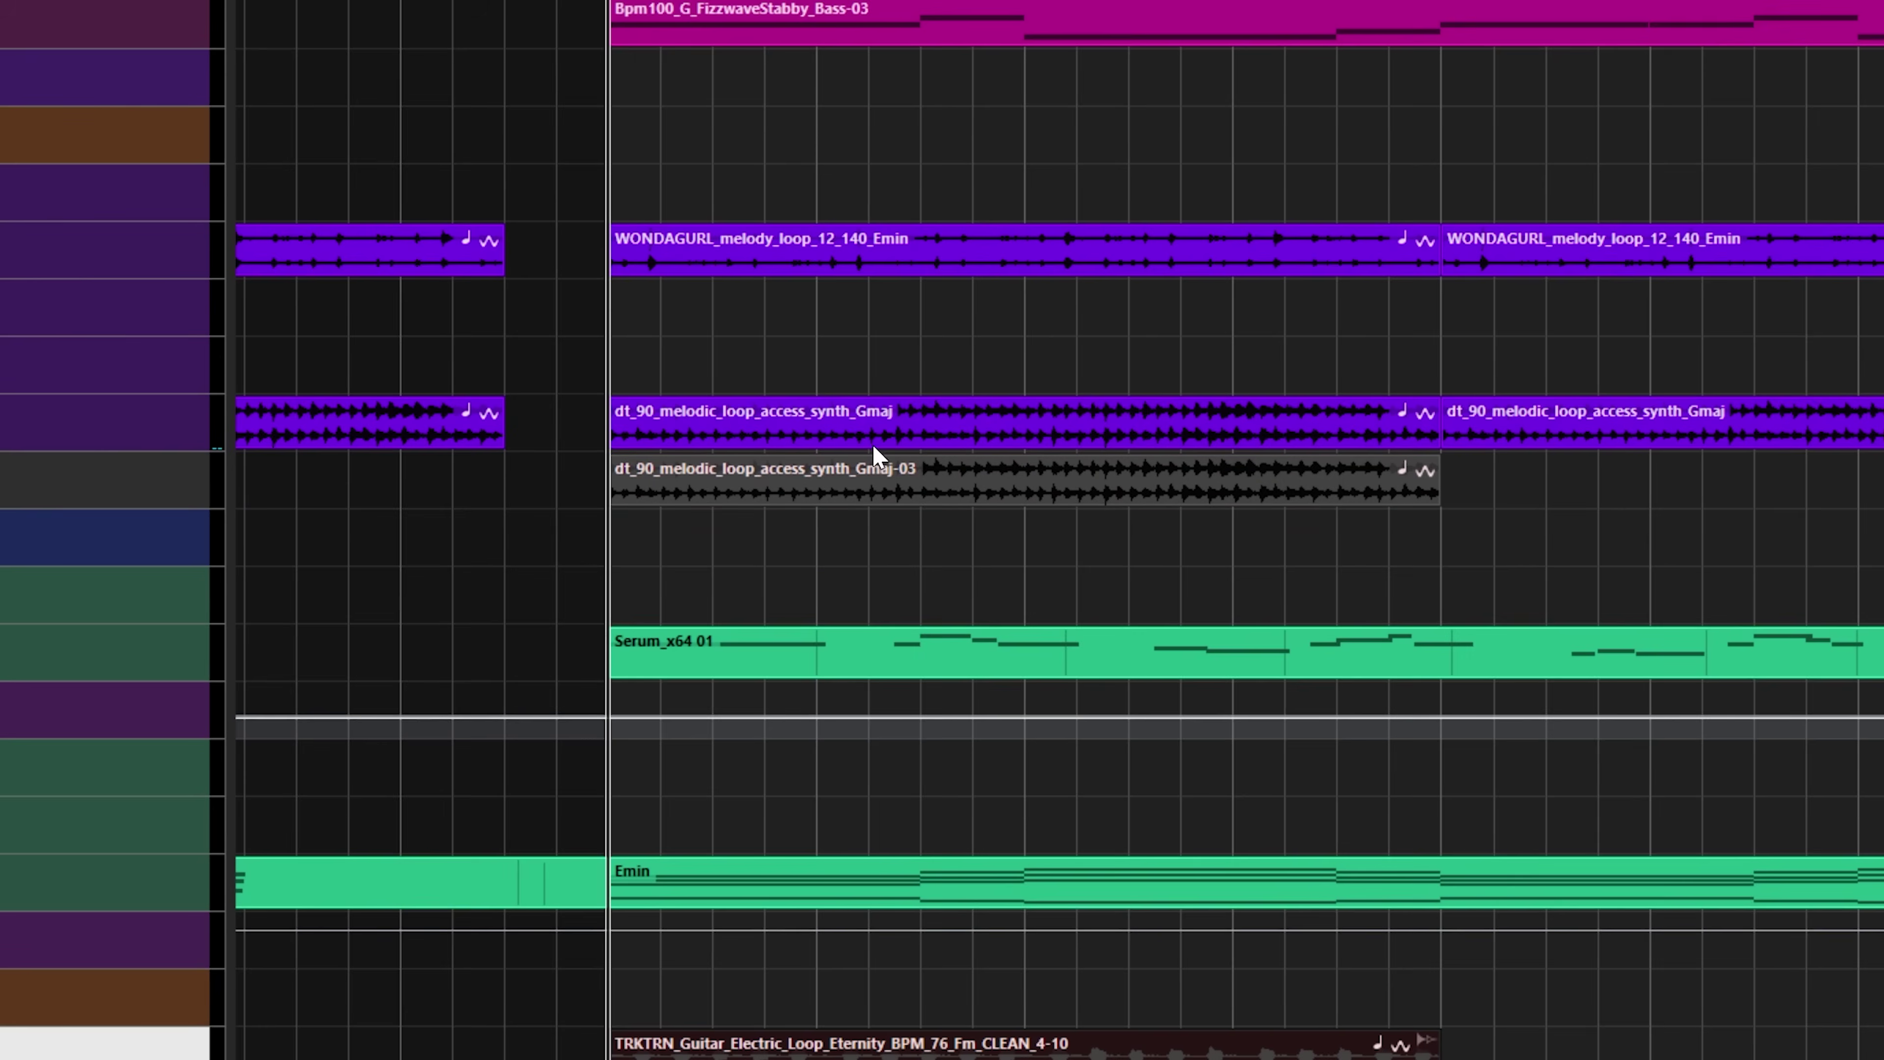
pyautogui.click(873, 437)
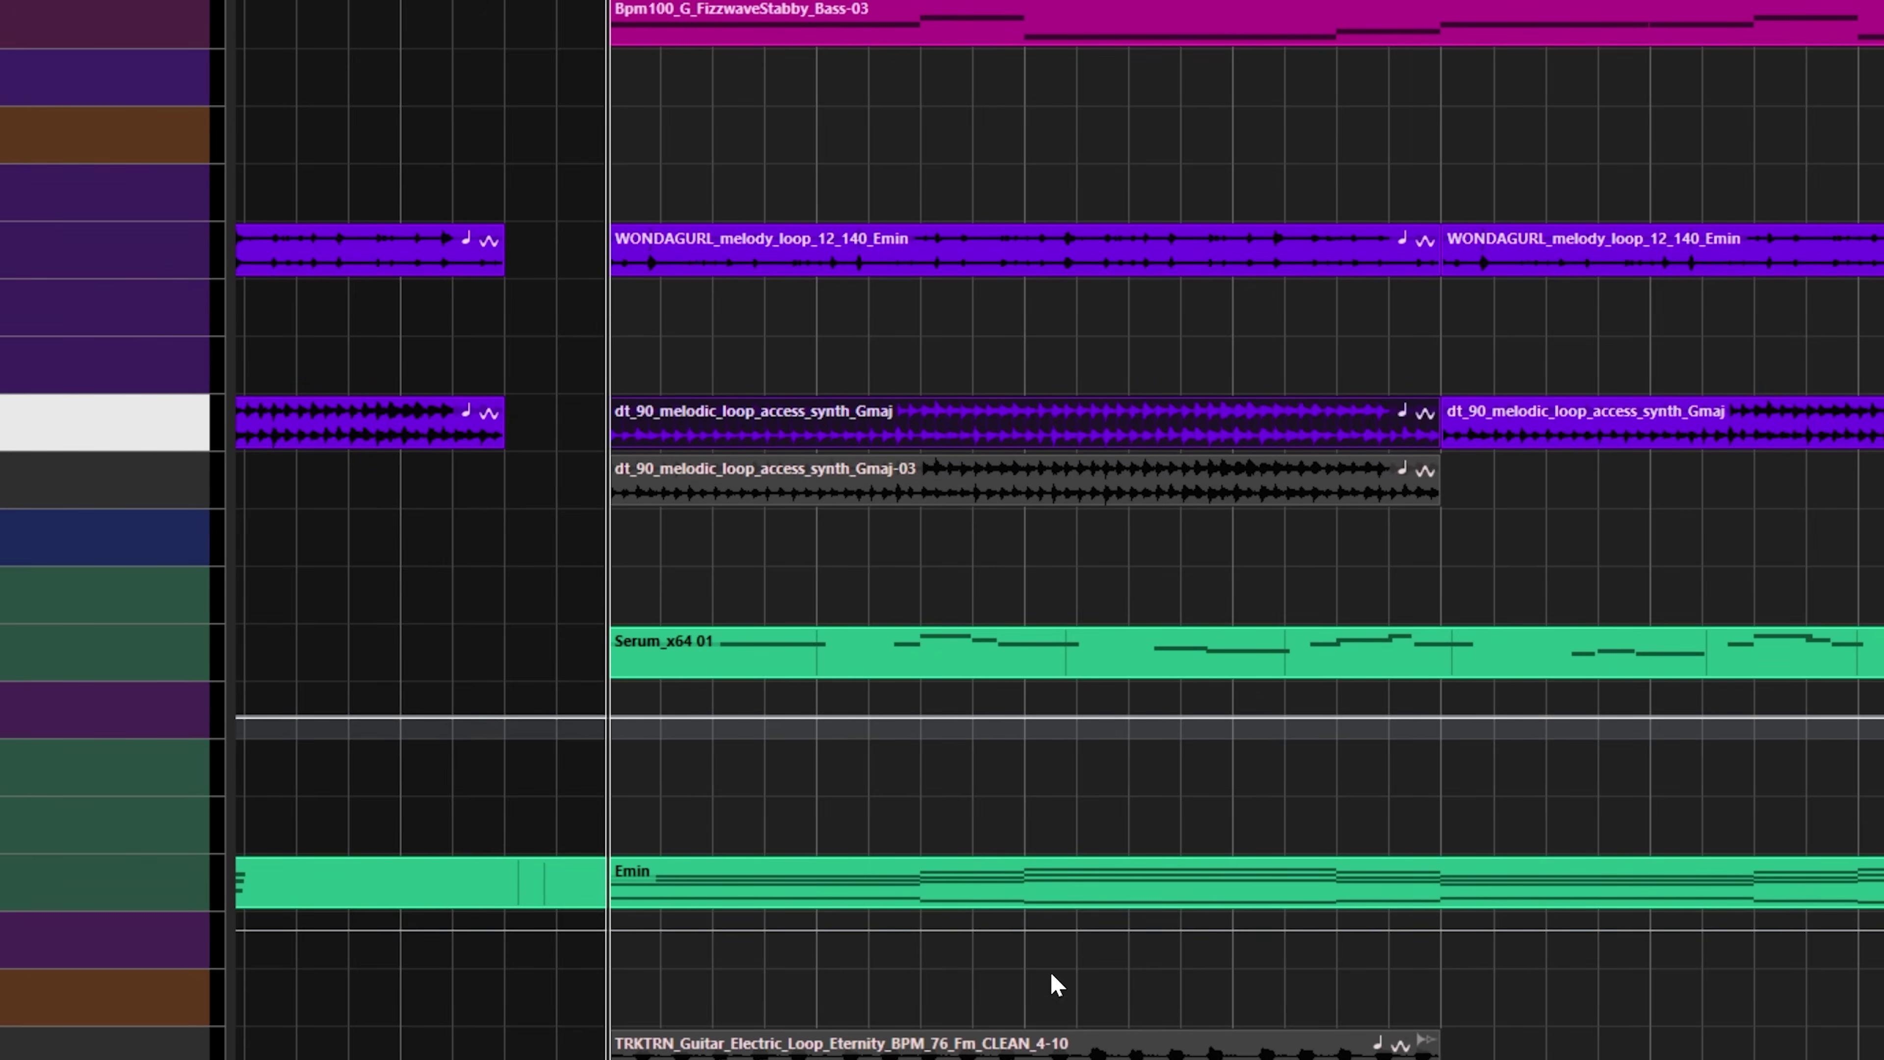
pyautogui.click(1073, 1054)
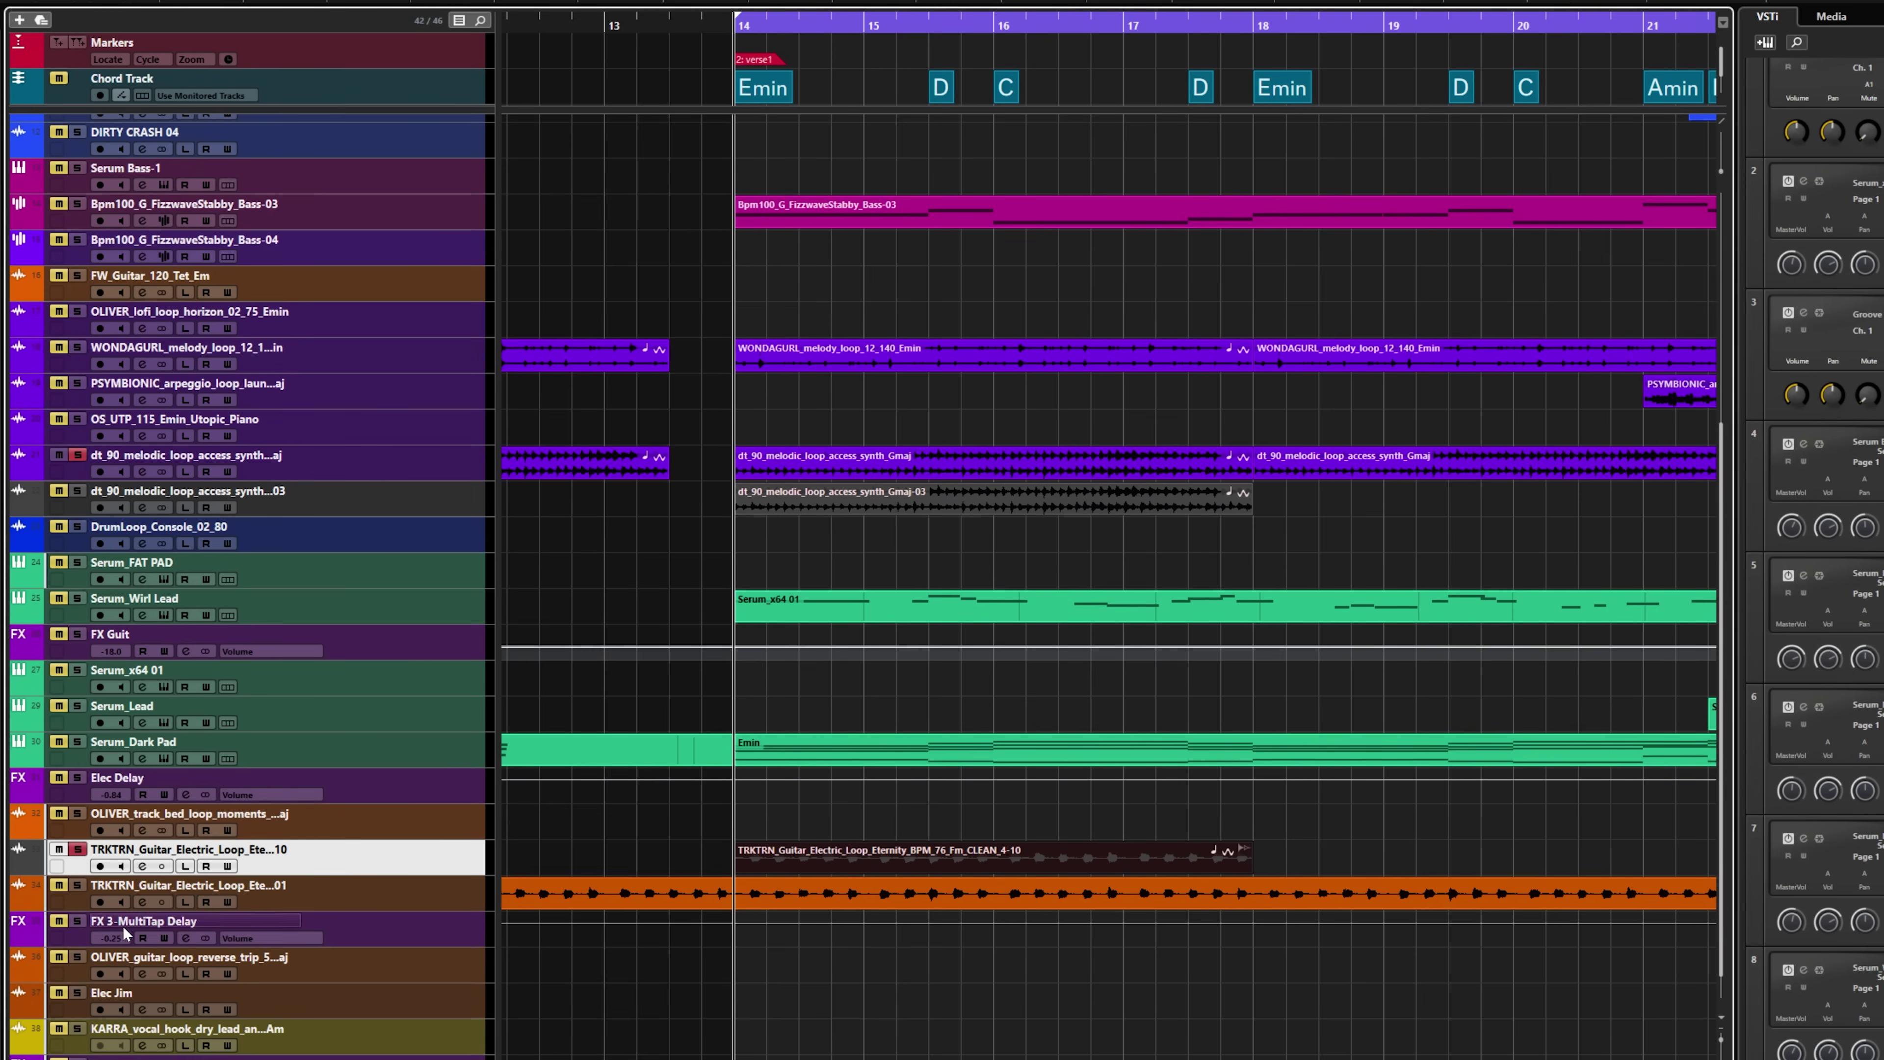
# Solo the FX 3-MultiTap Delay track and look over the settings of its MultiTap Delay plug-in.
pyautogui.click(75, 921)
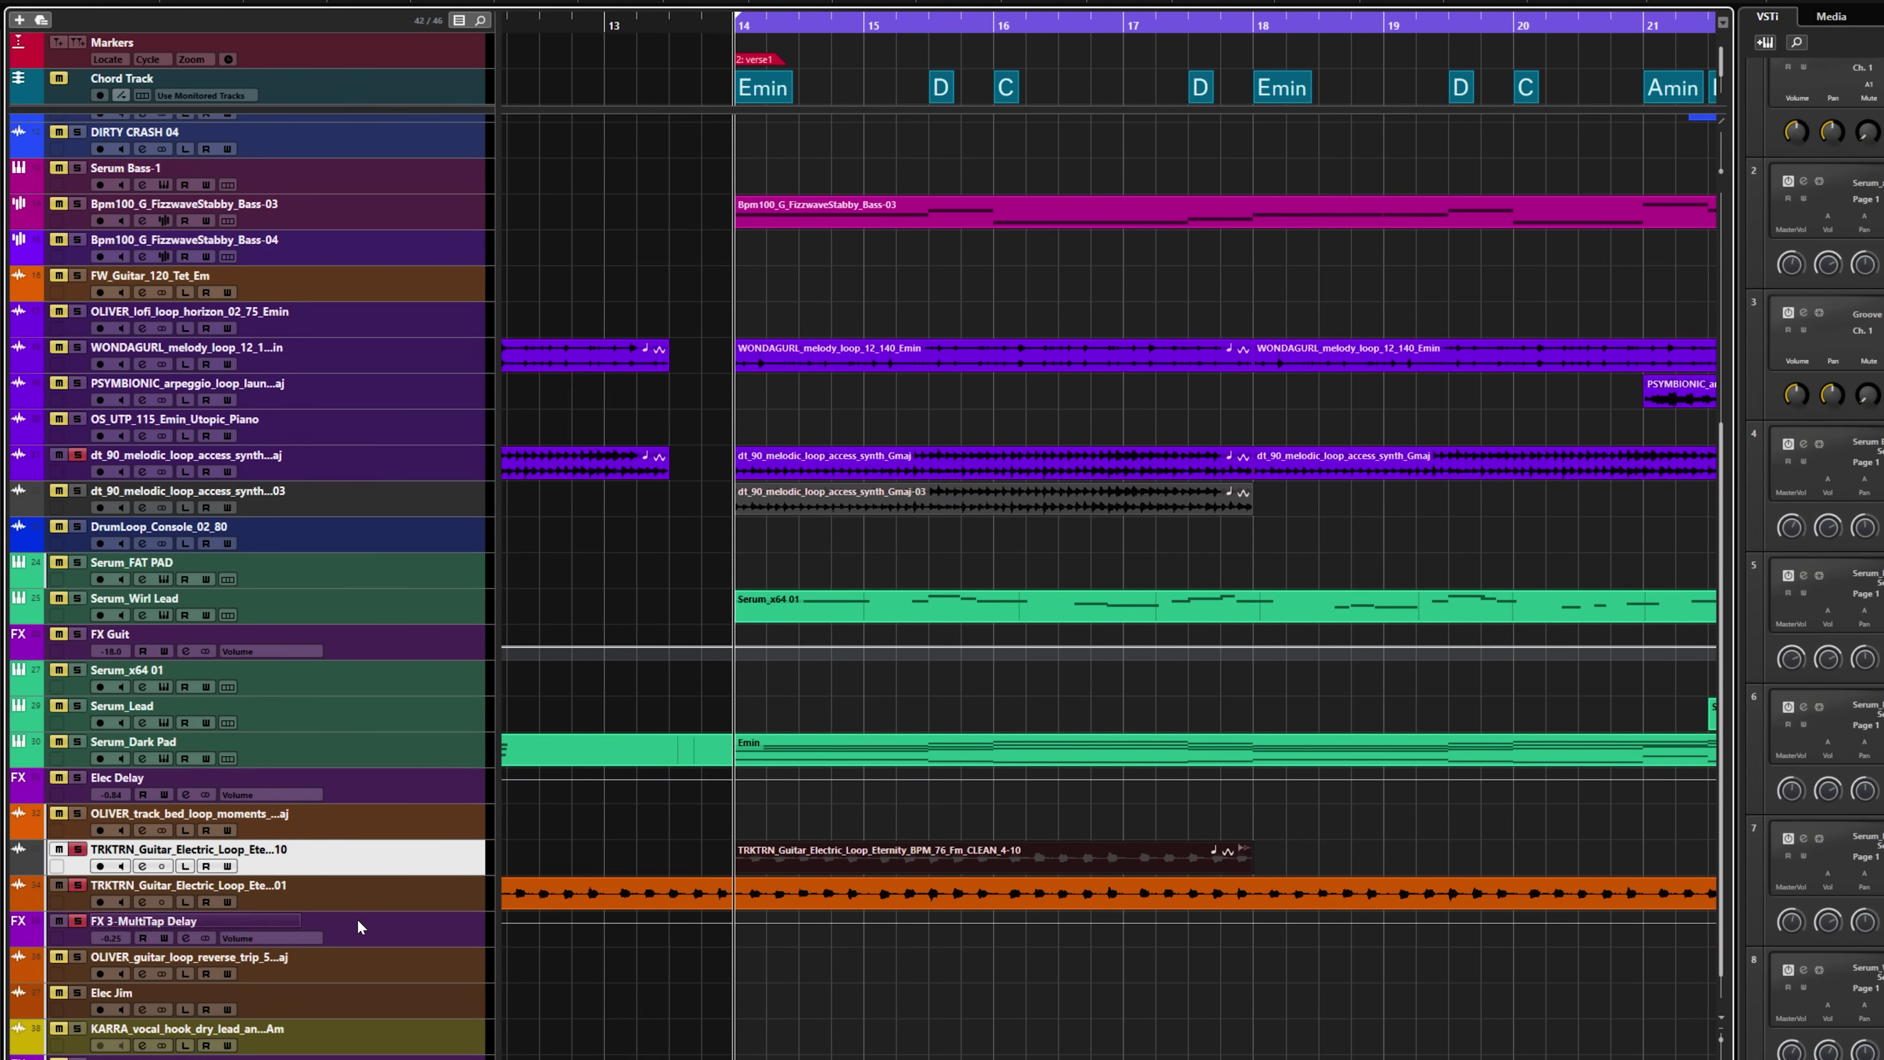
pyautogui.click(396, 932)
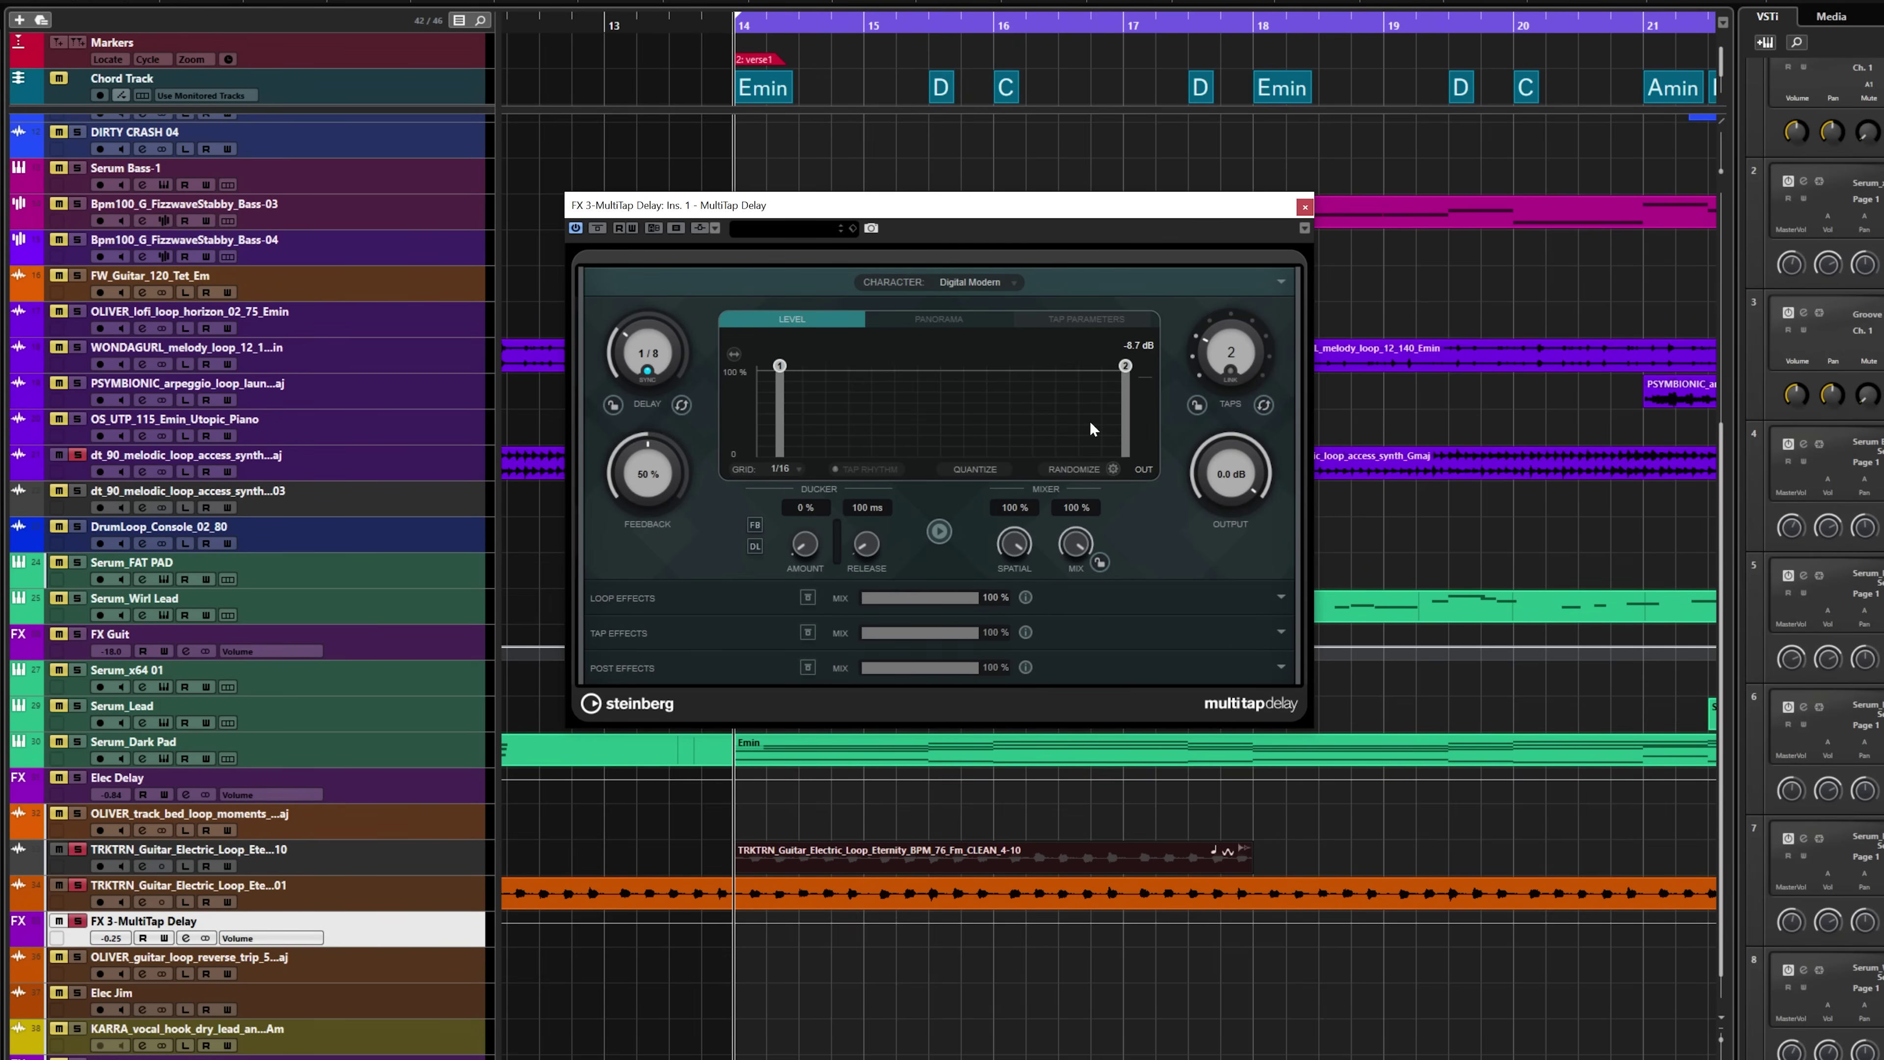
pyautogui.click(1306, 207)
# Add a send to FX 3-MultiTap Delay on the imported TRKTRN guitar track and play it with the delay.
pyautogui.click(434, 861)
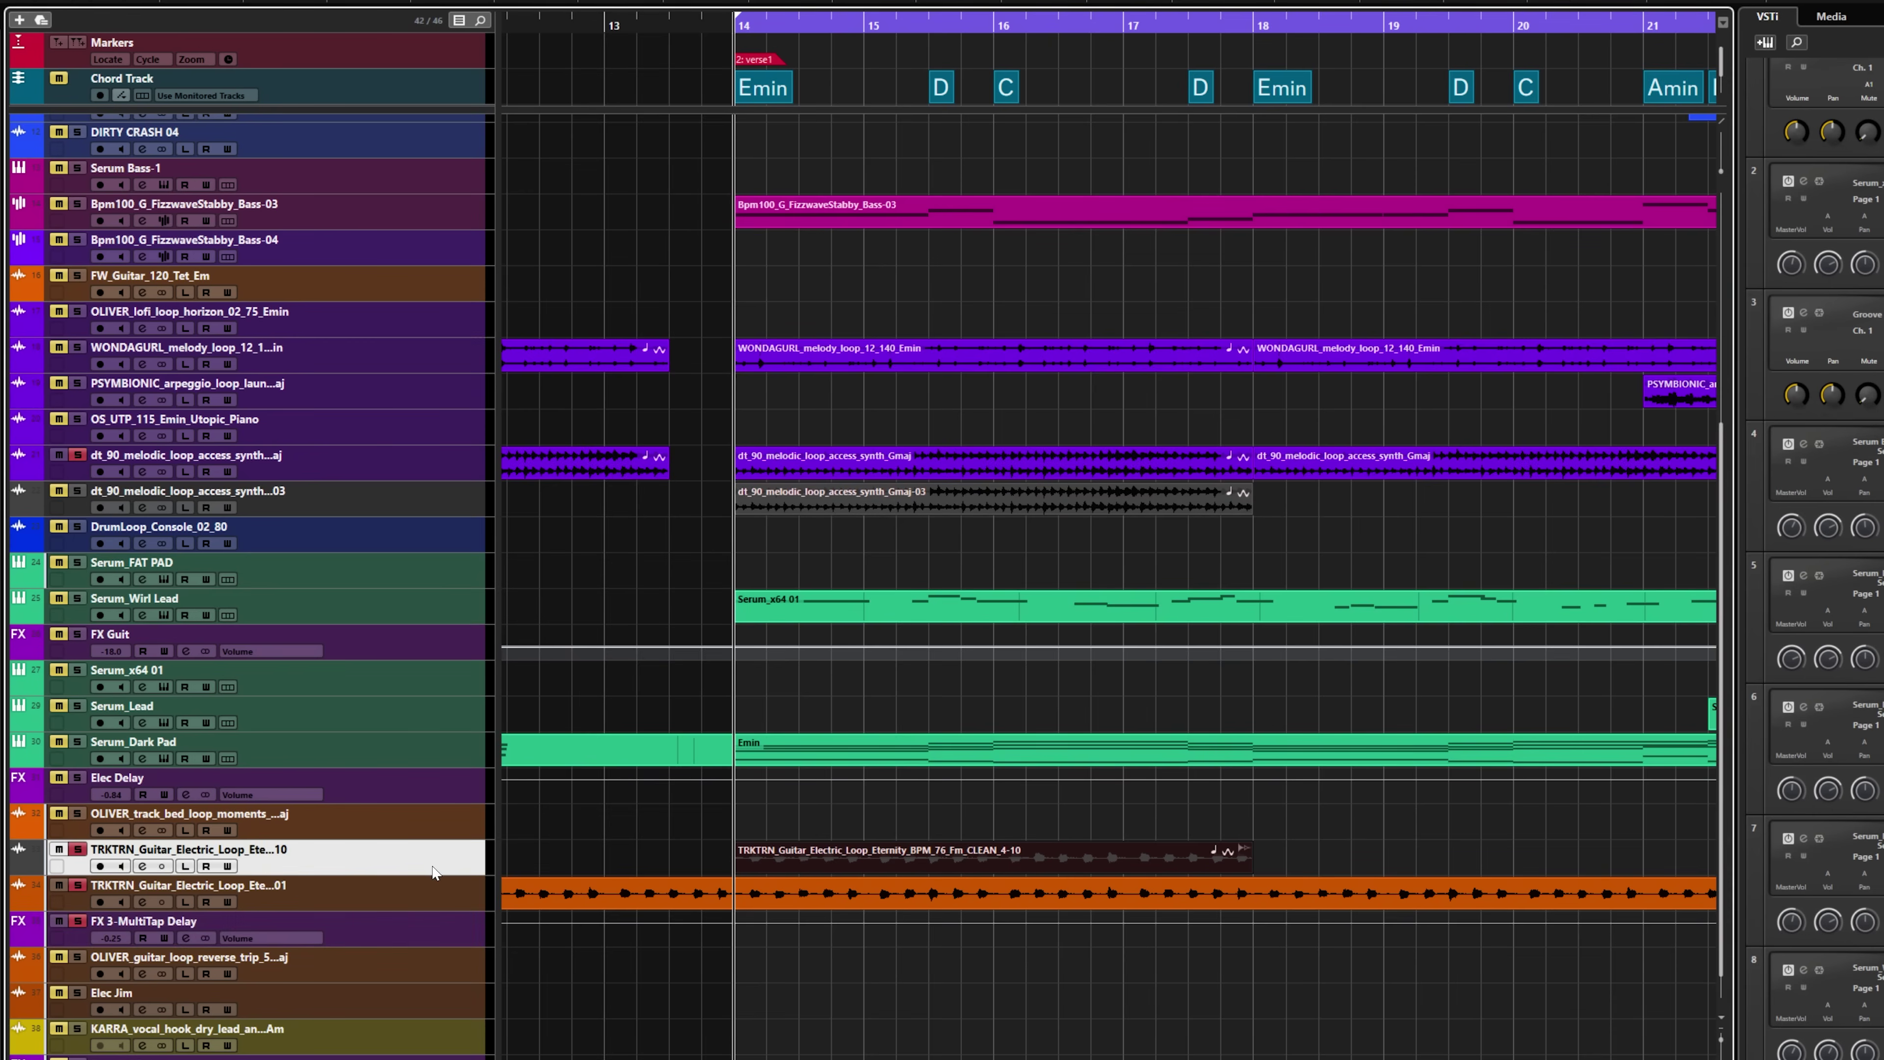
pyautogui.click(71, 253)
pyautogui.click(97, 335)
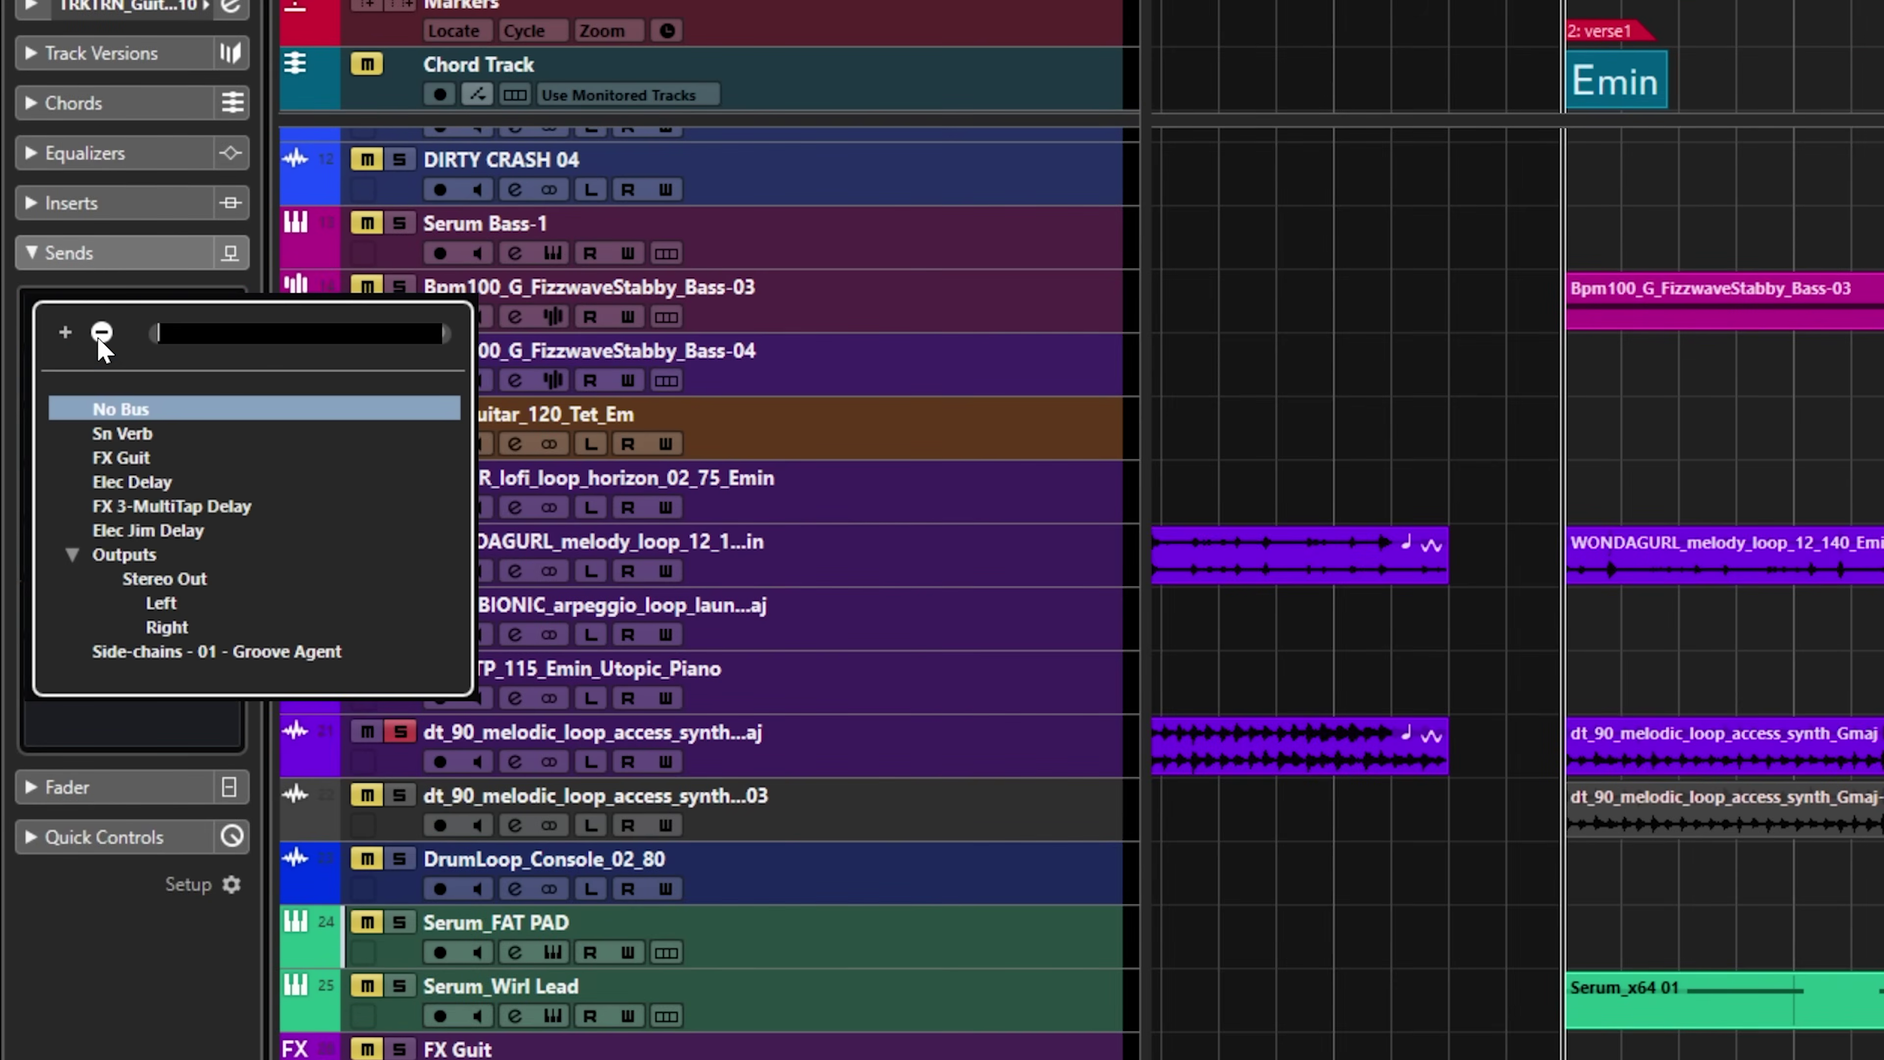
pyautogui.click(161, 508)
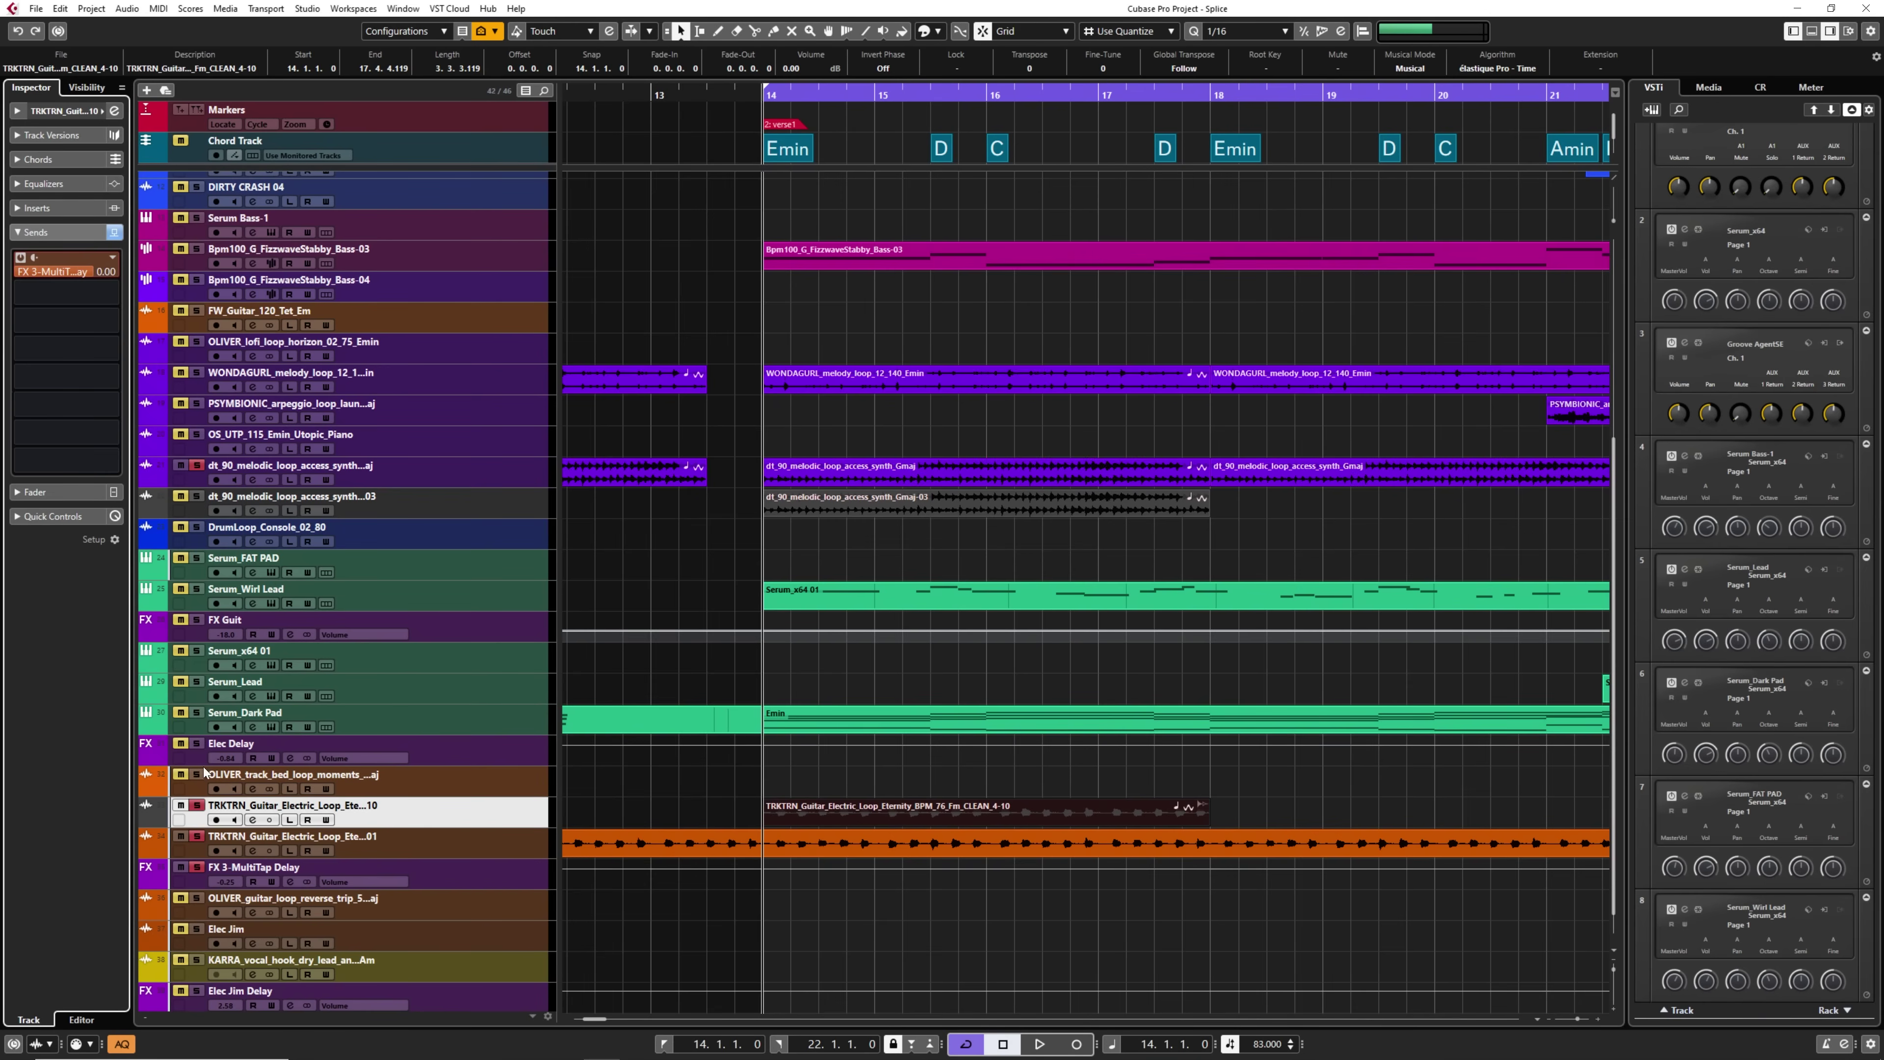
pyautogui.press('space')
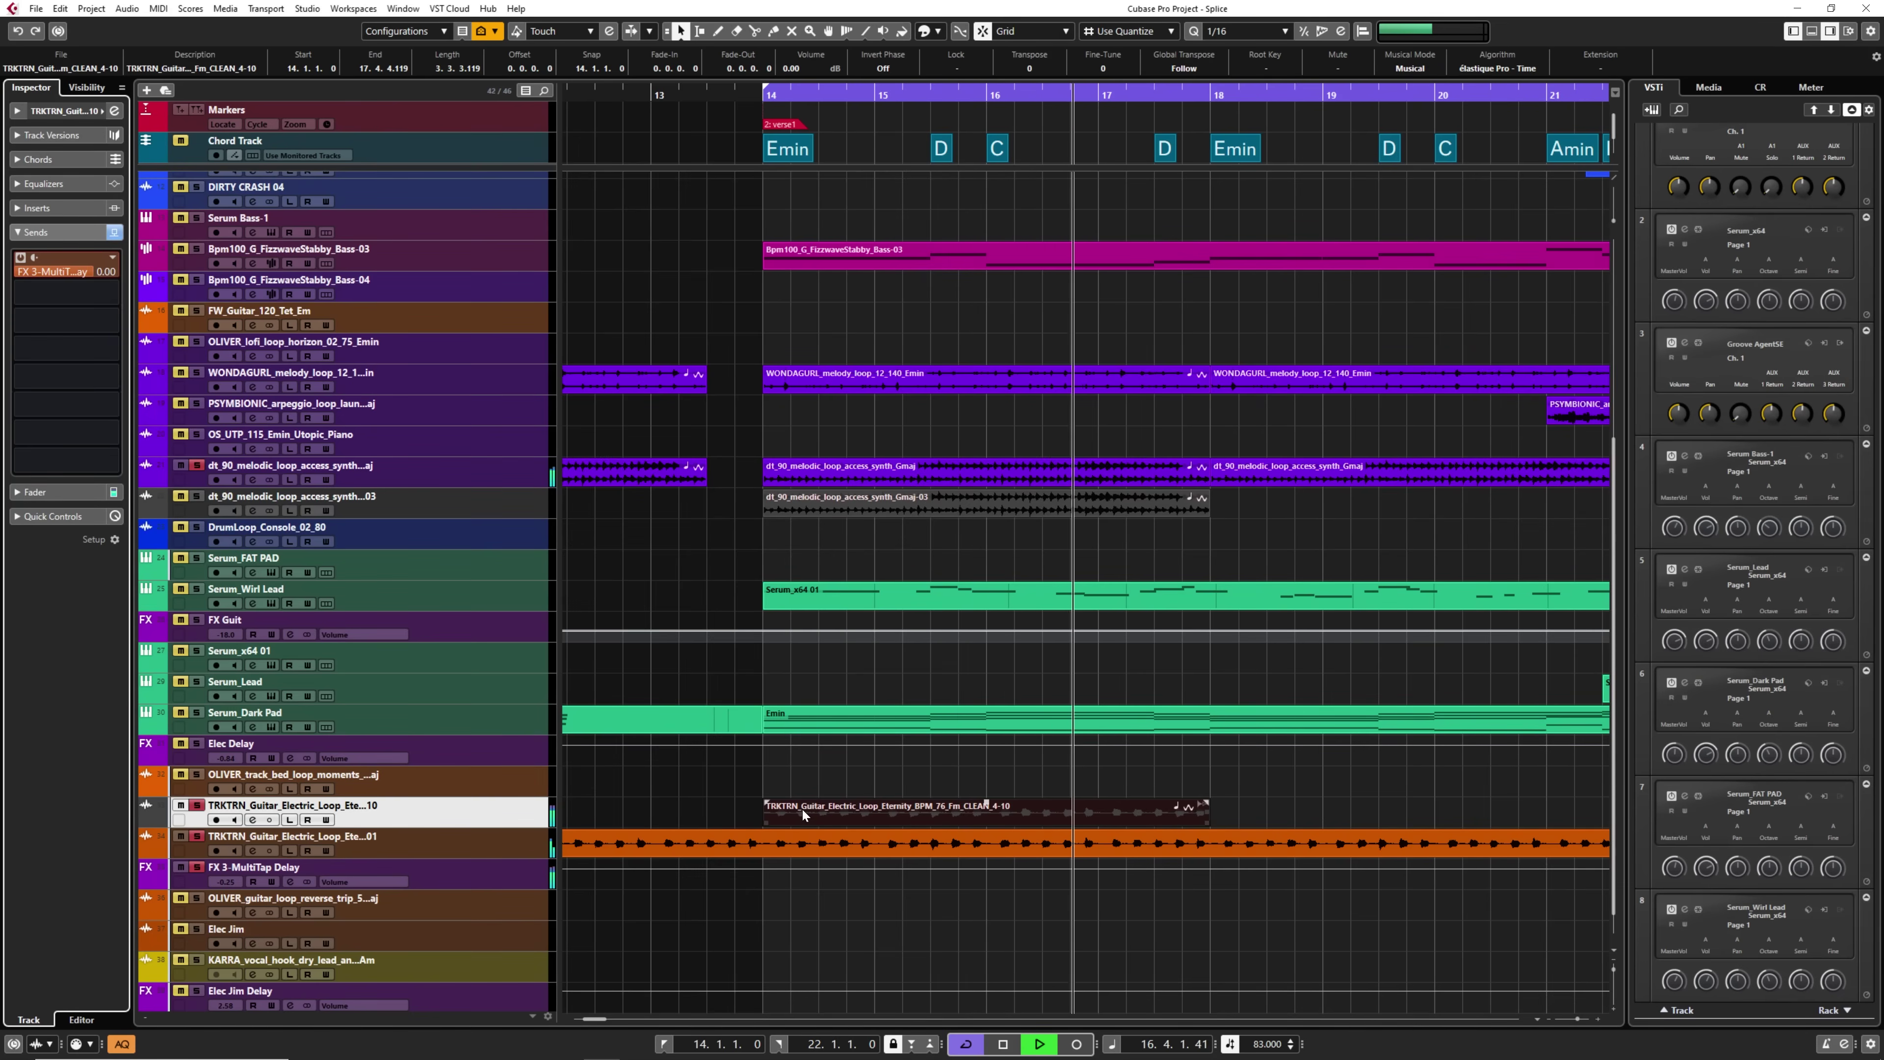
# Switch to Splice and import Bpm100_G_FizzwaveStabby_Bass.wav as a new audio track at bar 14, copied into the project with its sample rate converted.
pyautogui.press('space')
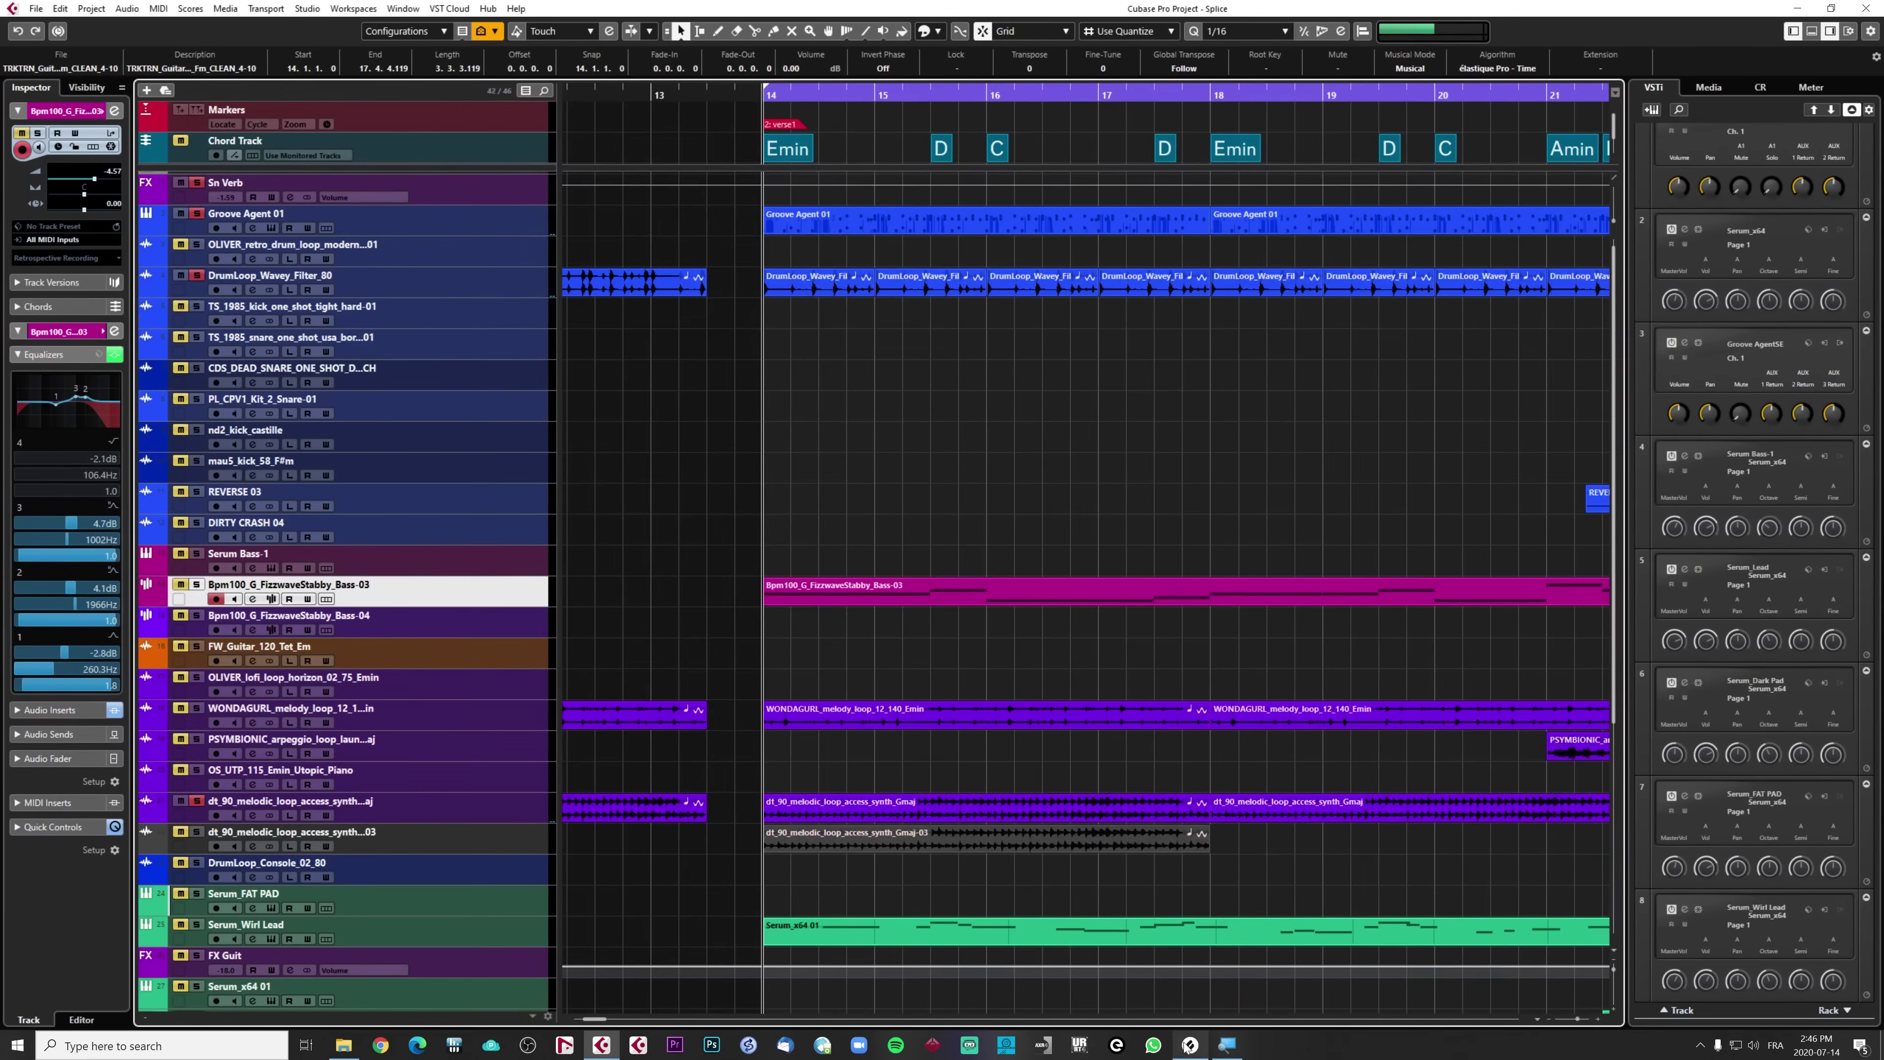
pyautogui.click(1190, 1045)
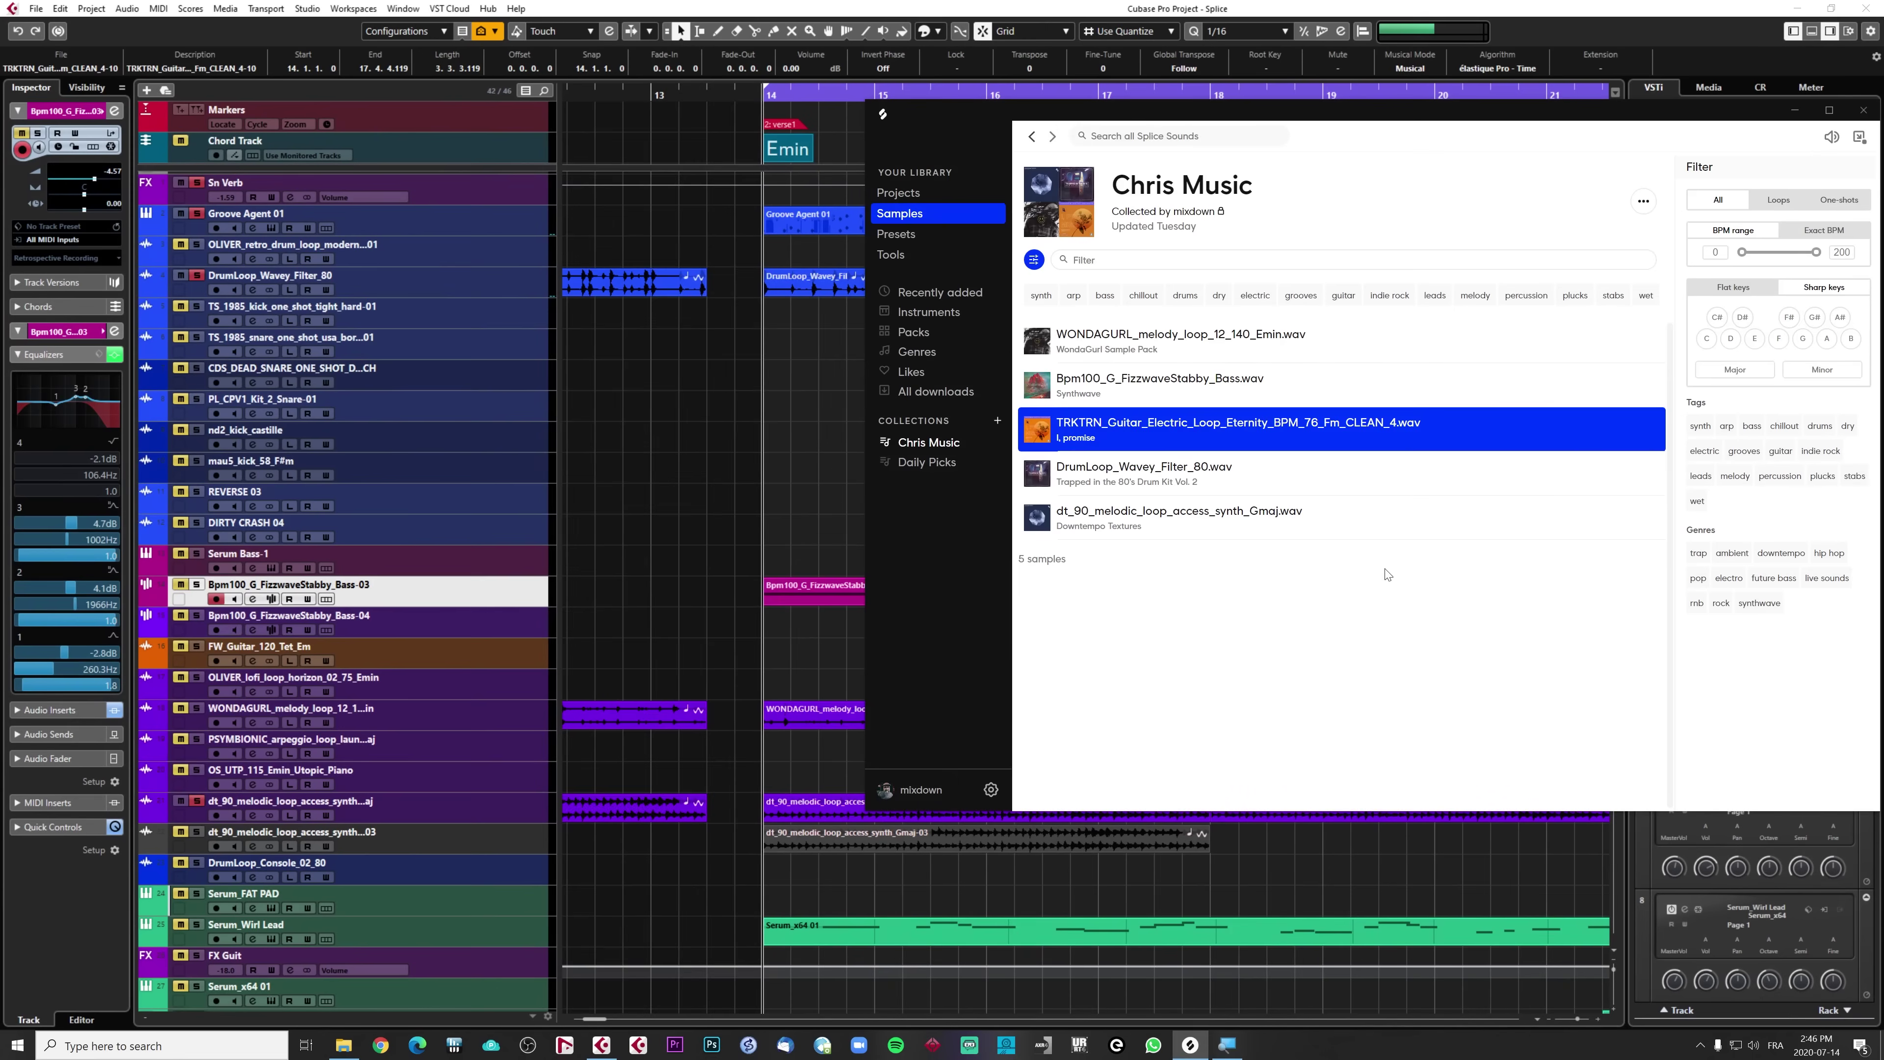
pyautogui.click(1038, 385)
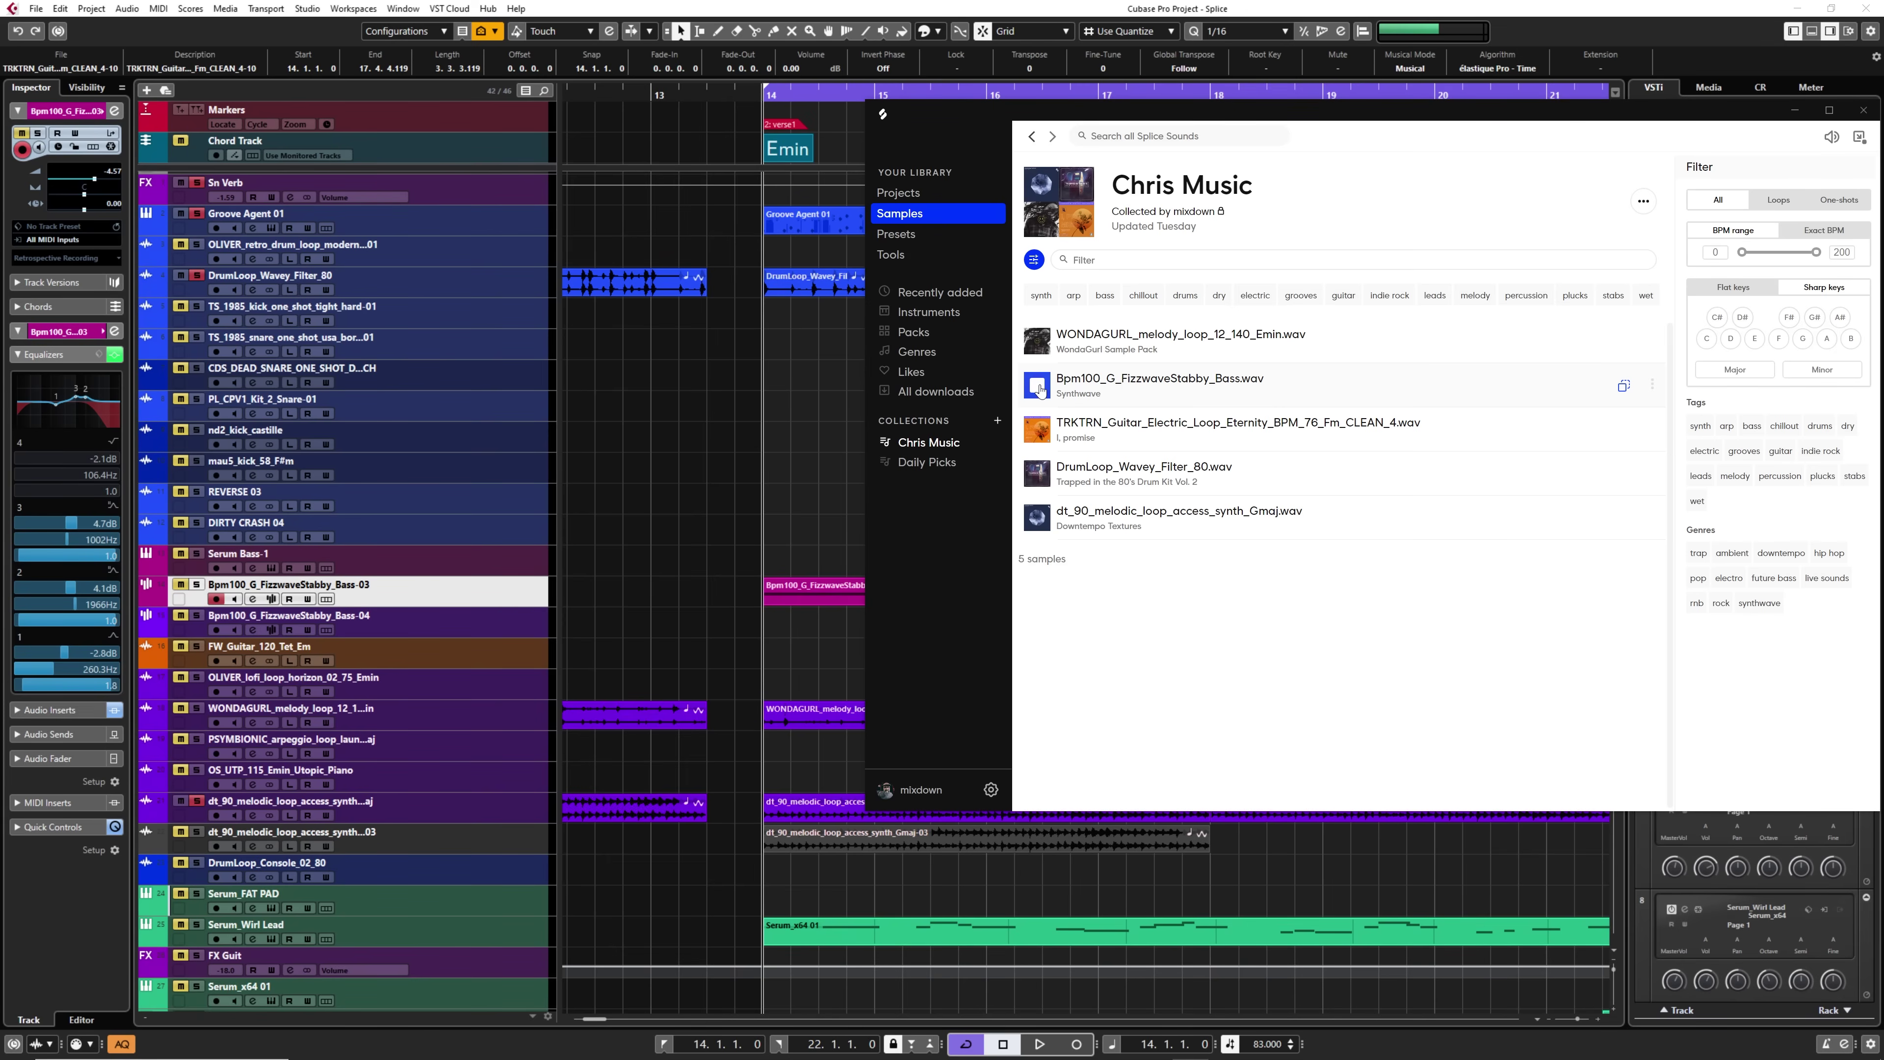
pyautogui.click(1041, 391)
pyautogui.moveTo(1037, 387); pyautogui.dragTo(350, 620)
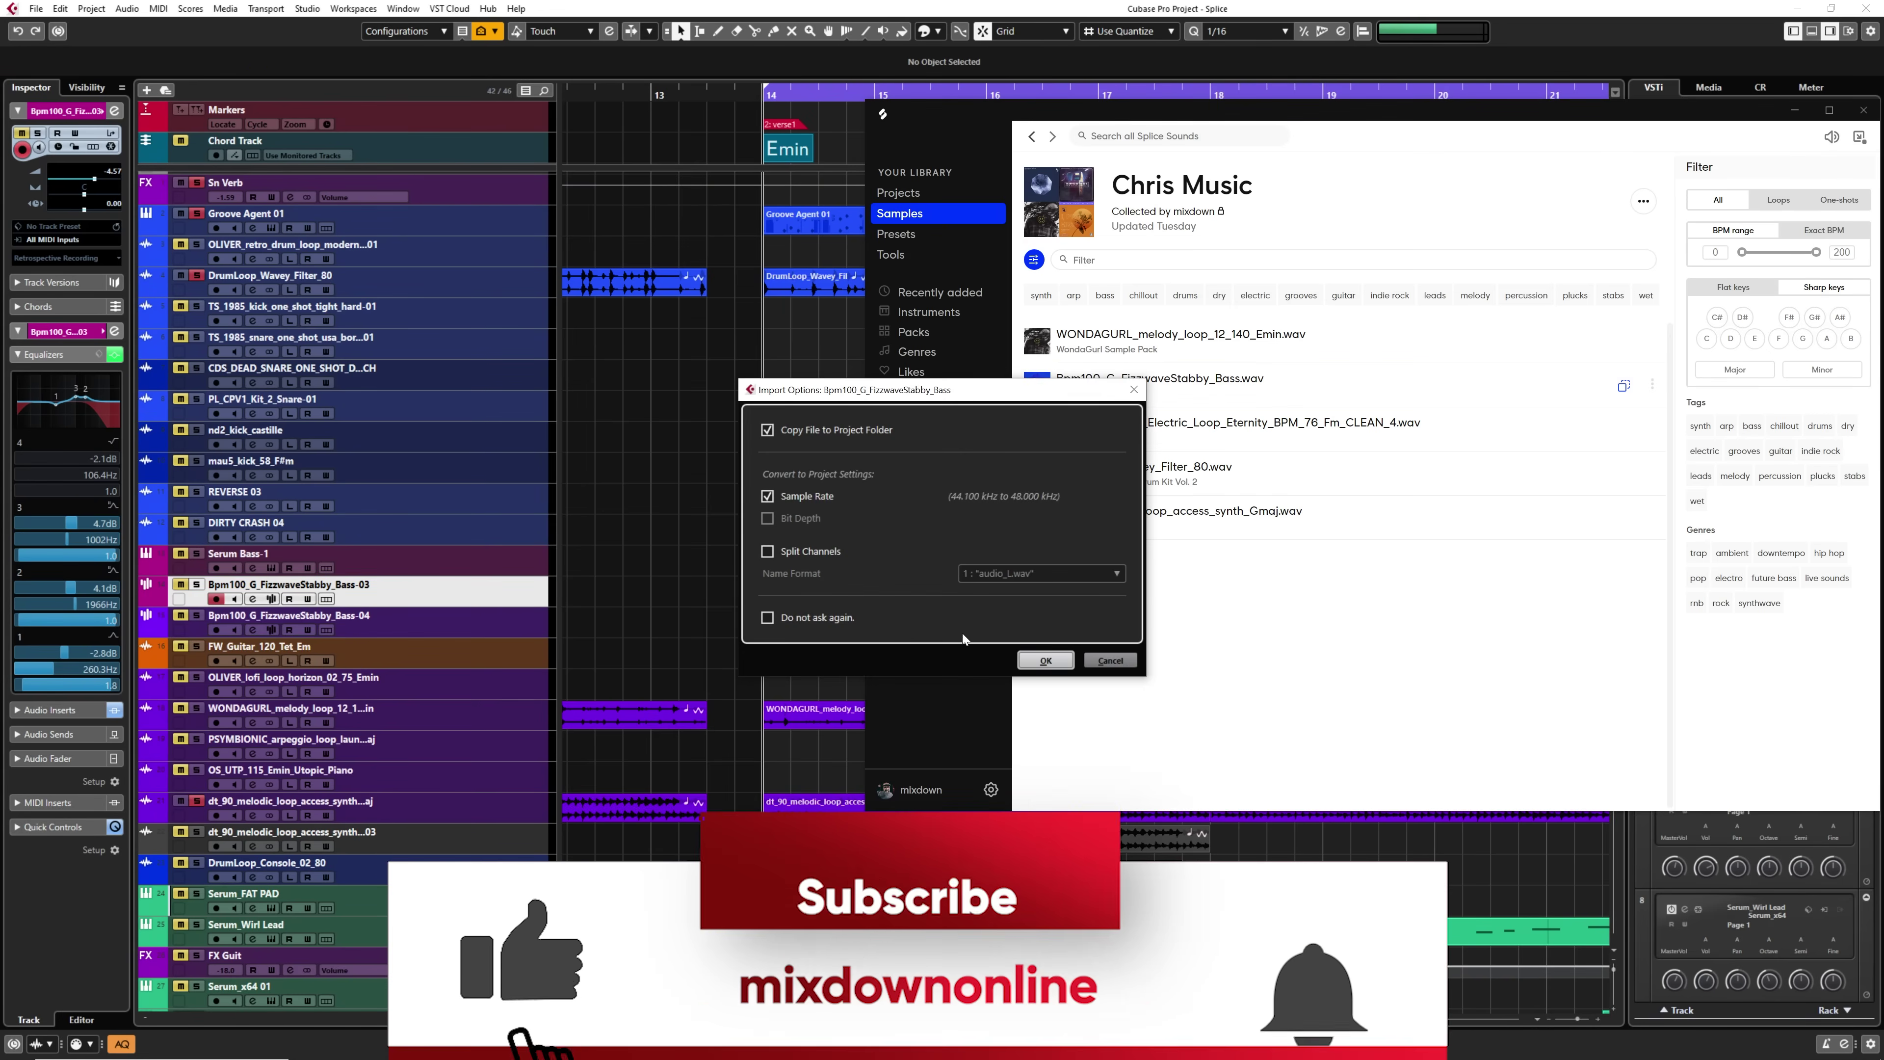
pyautogui.click(1041, 660)
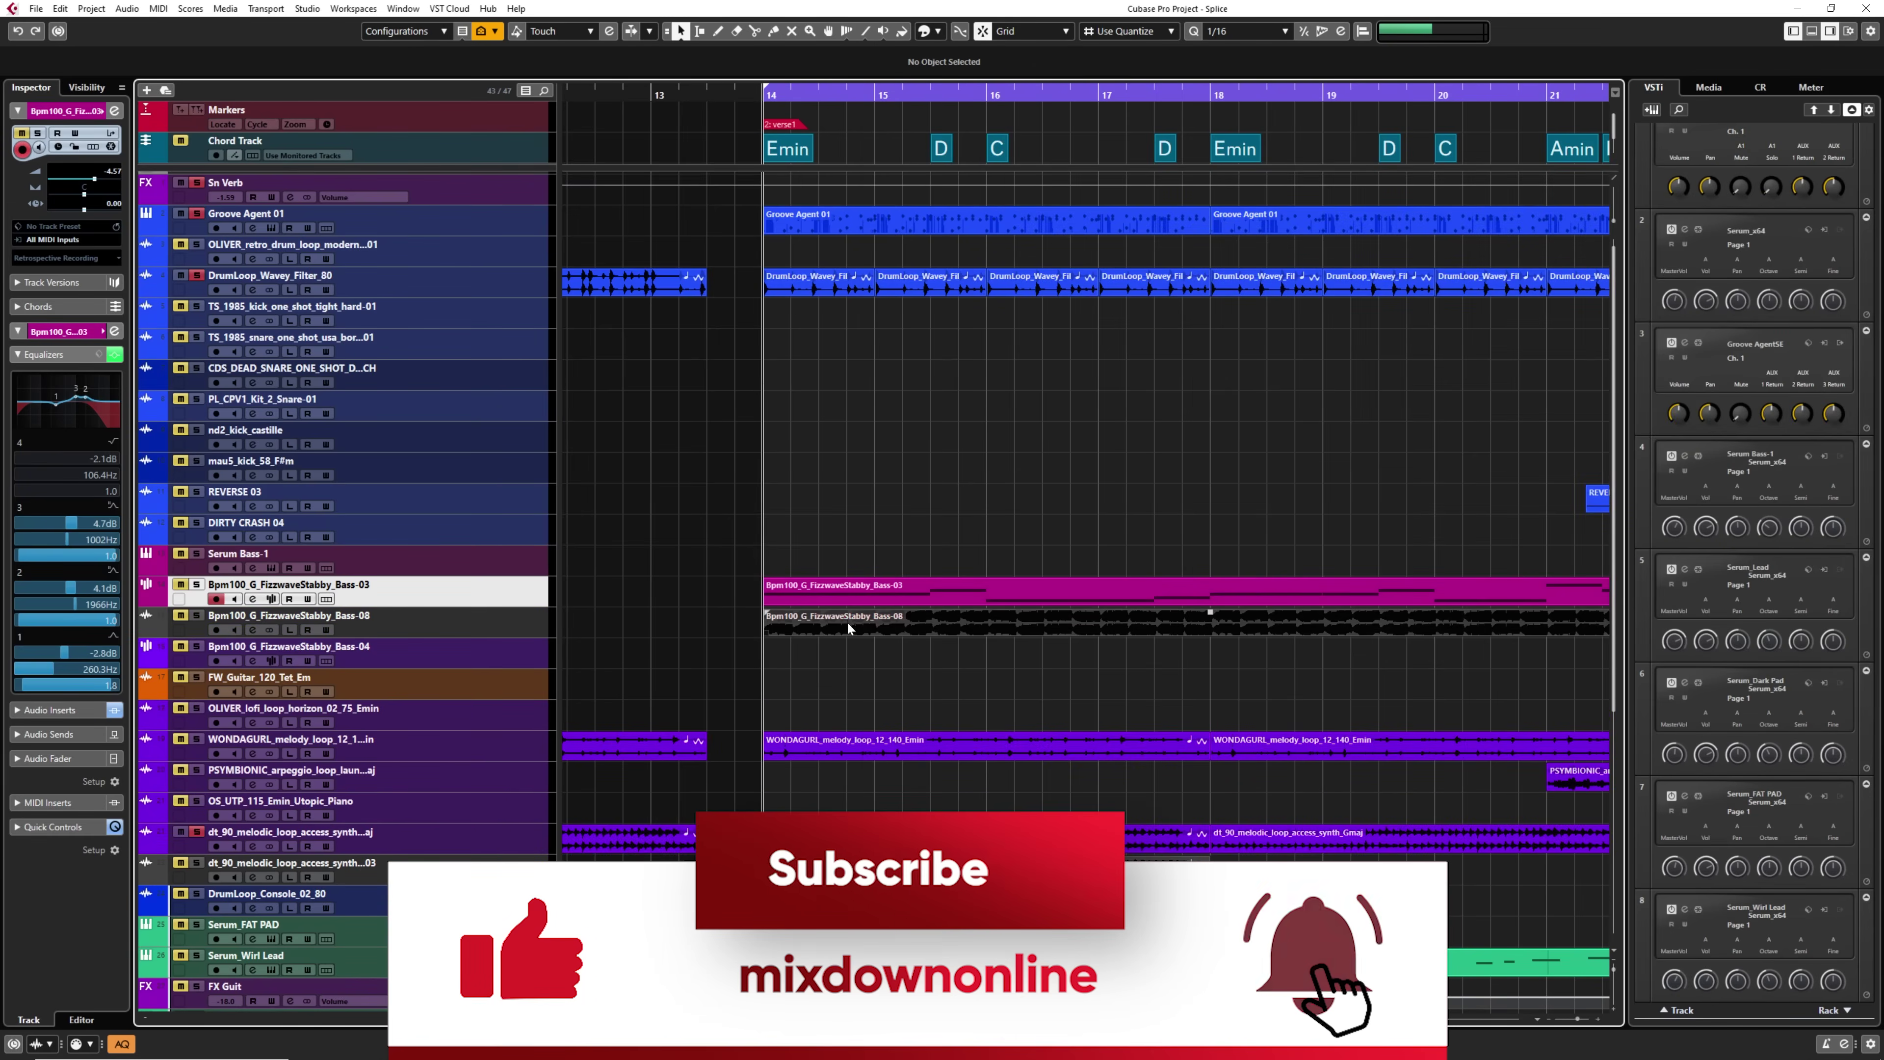
# Solo the newly imported Bpm100_G_FizzwaveStabby_Bass audio track and play it from bar 14 against the project.
pyautogui.hscroll(-4, 837, 601)
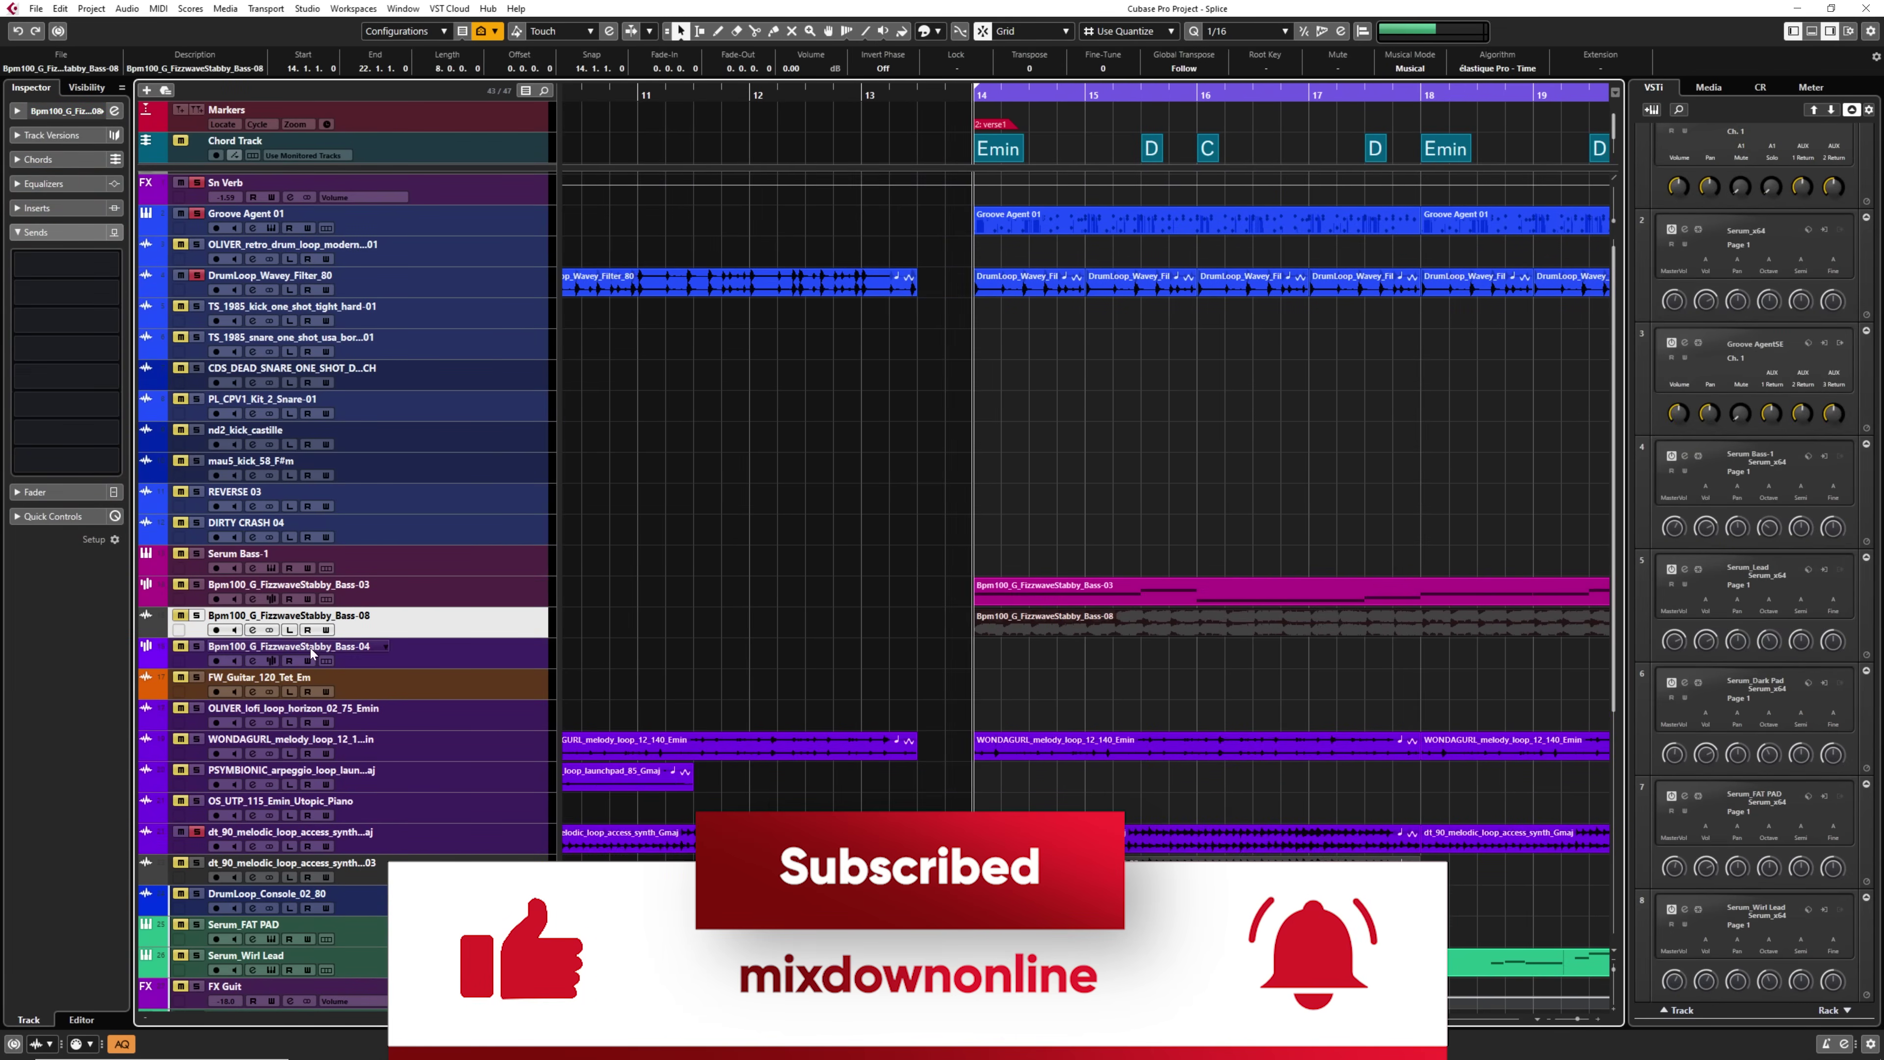
pyautogui.click(196, 616)
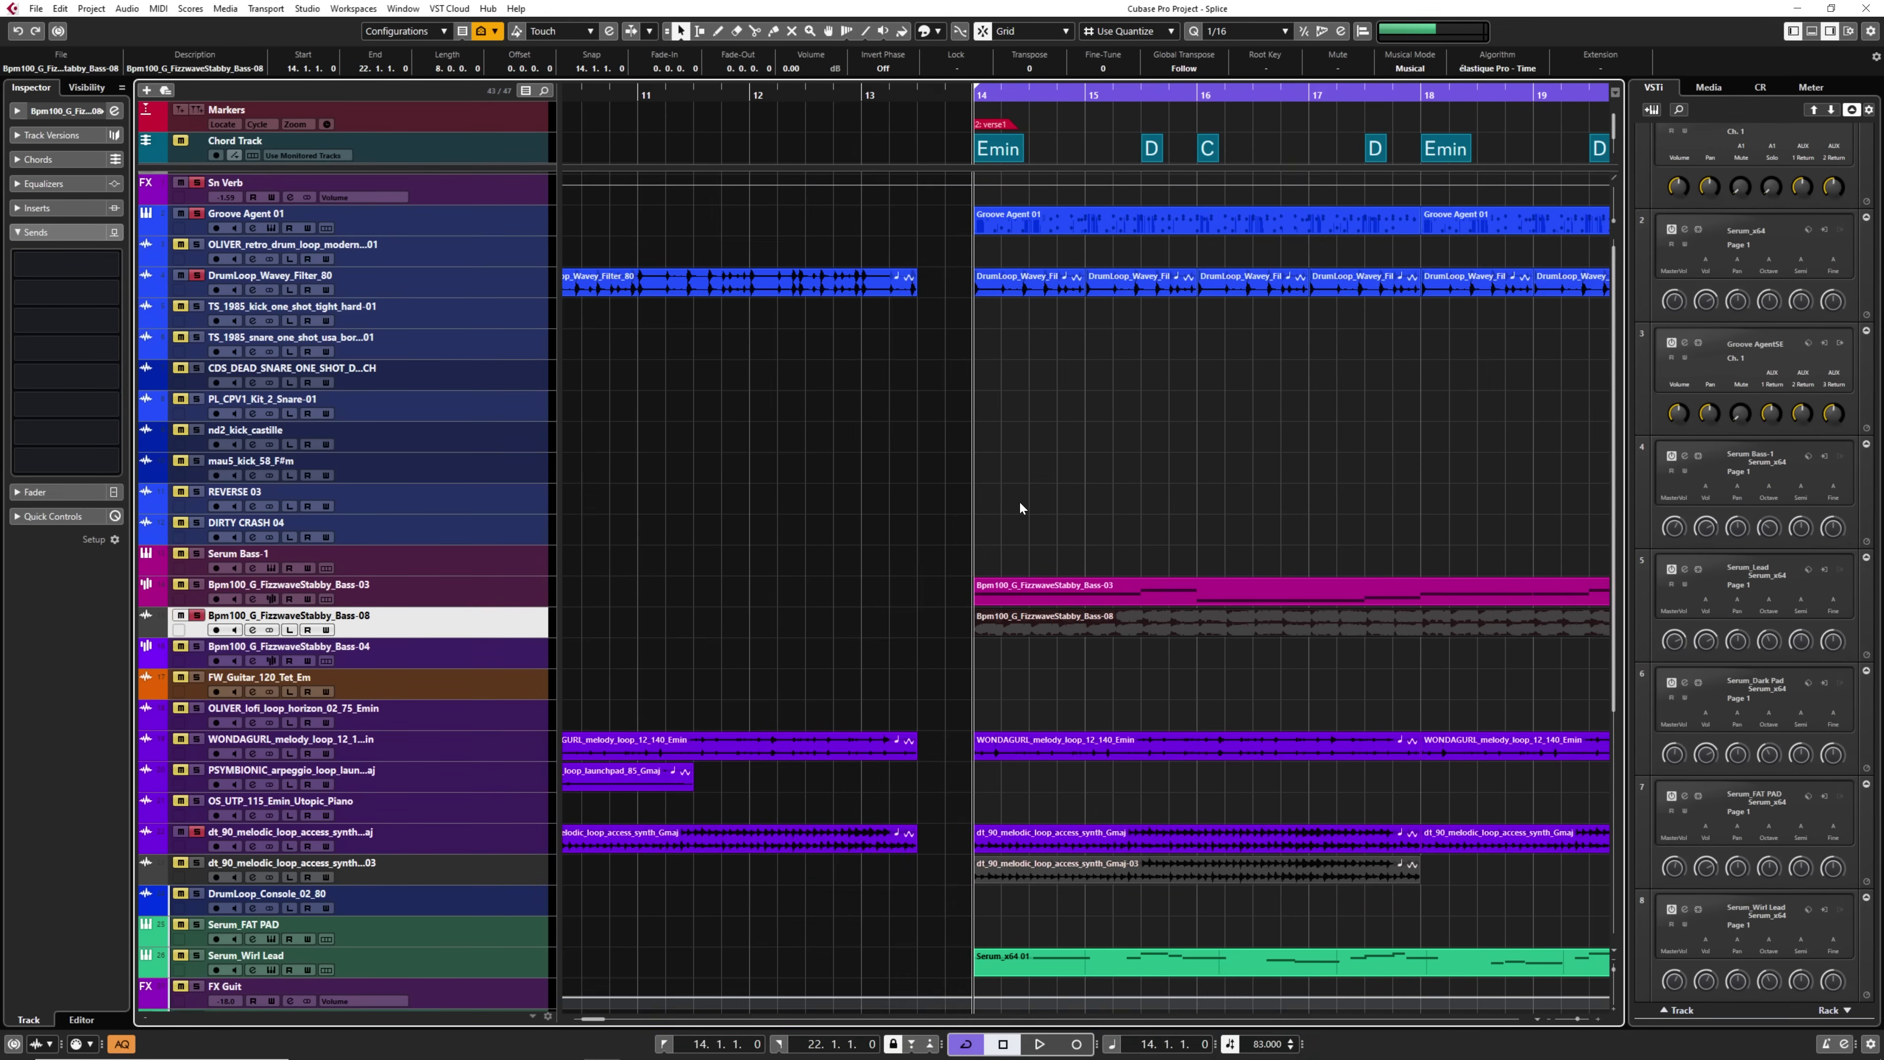
pyautogui.hscroll(4, 1018, 501)
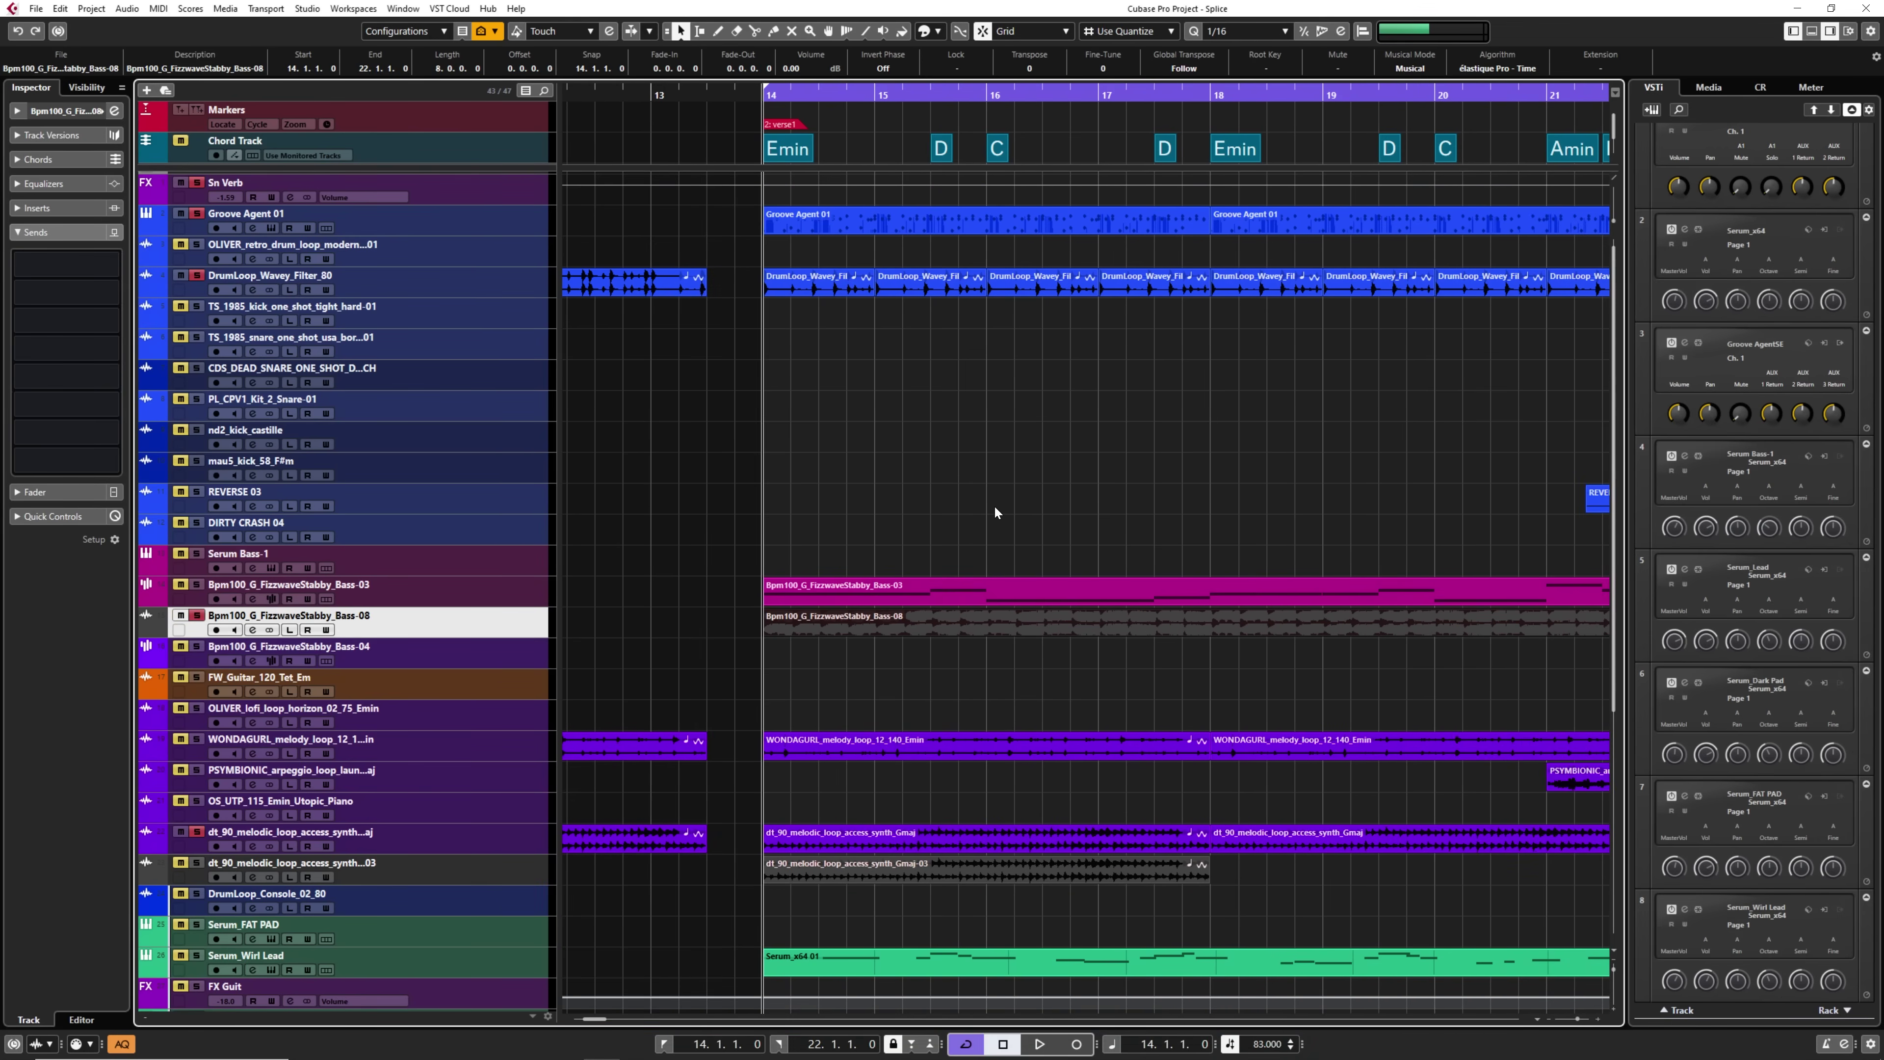
pyautogui.keyDown('ctrl'); pyautogui.scroll(2, 965, 493); pyautogui.keyUp('ctrl')
pyautogui.press('space')
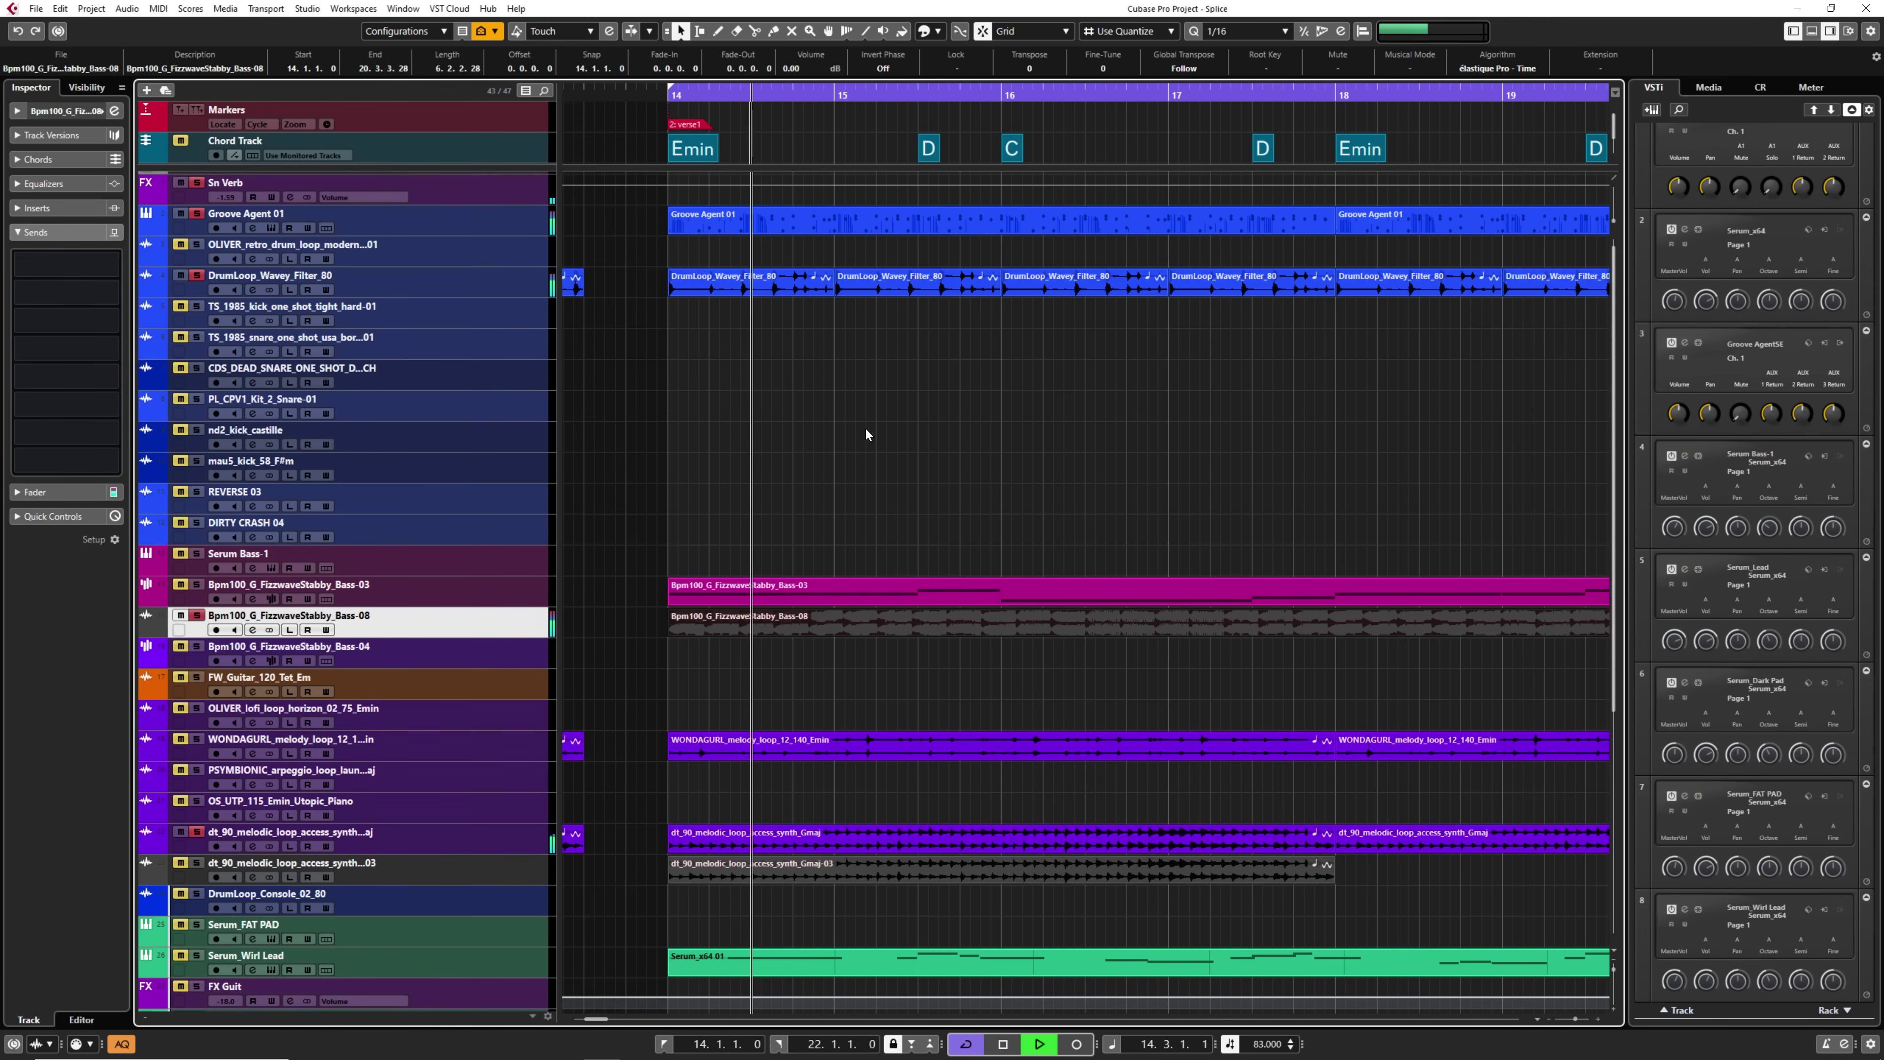
pyautogui.press('space')
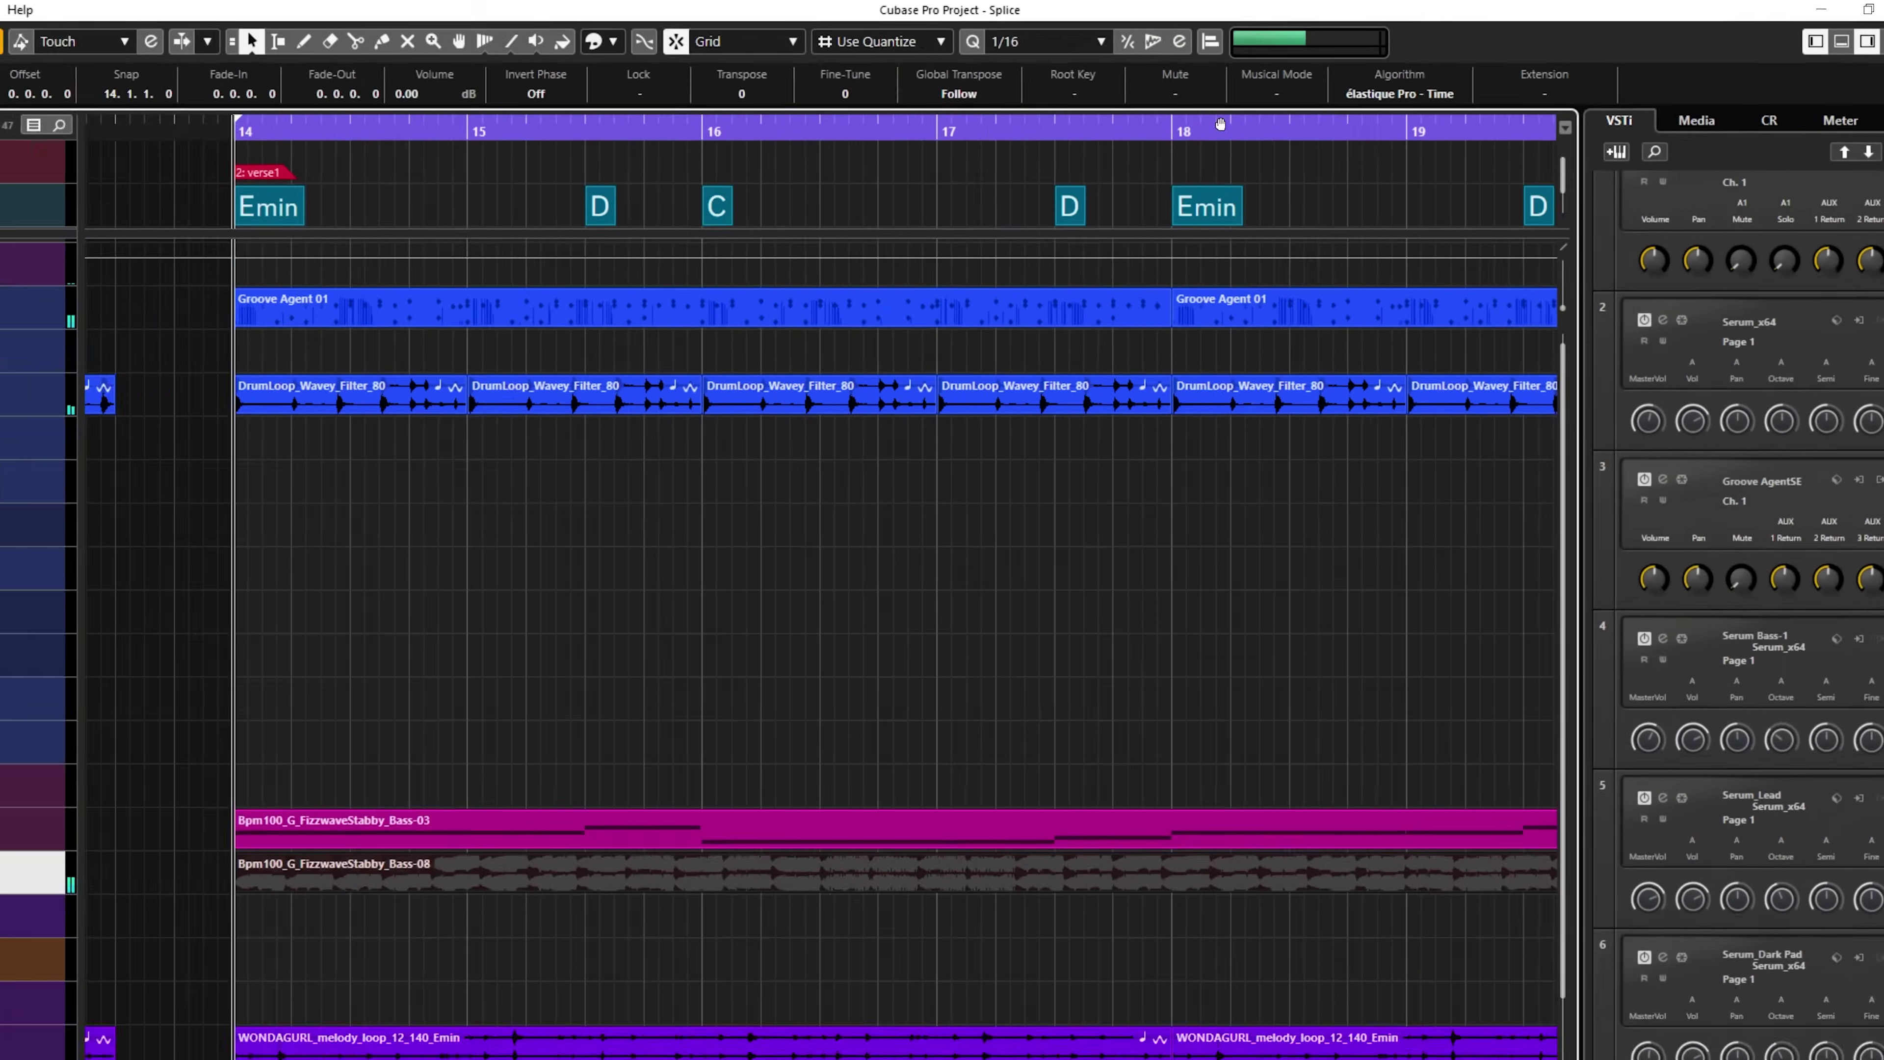
# Enable Musical Mode for the imported bass event and play it from bar 14 to check its tempo.
pyautogui.click(1409, 69)
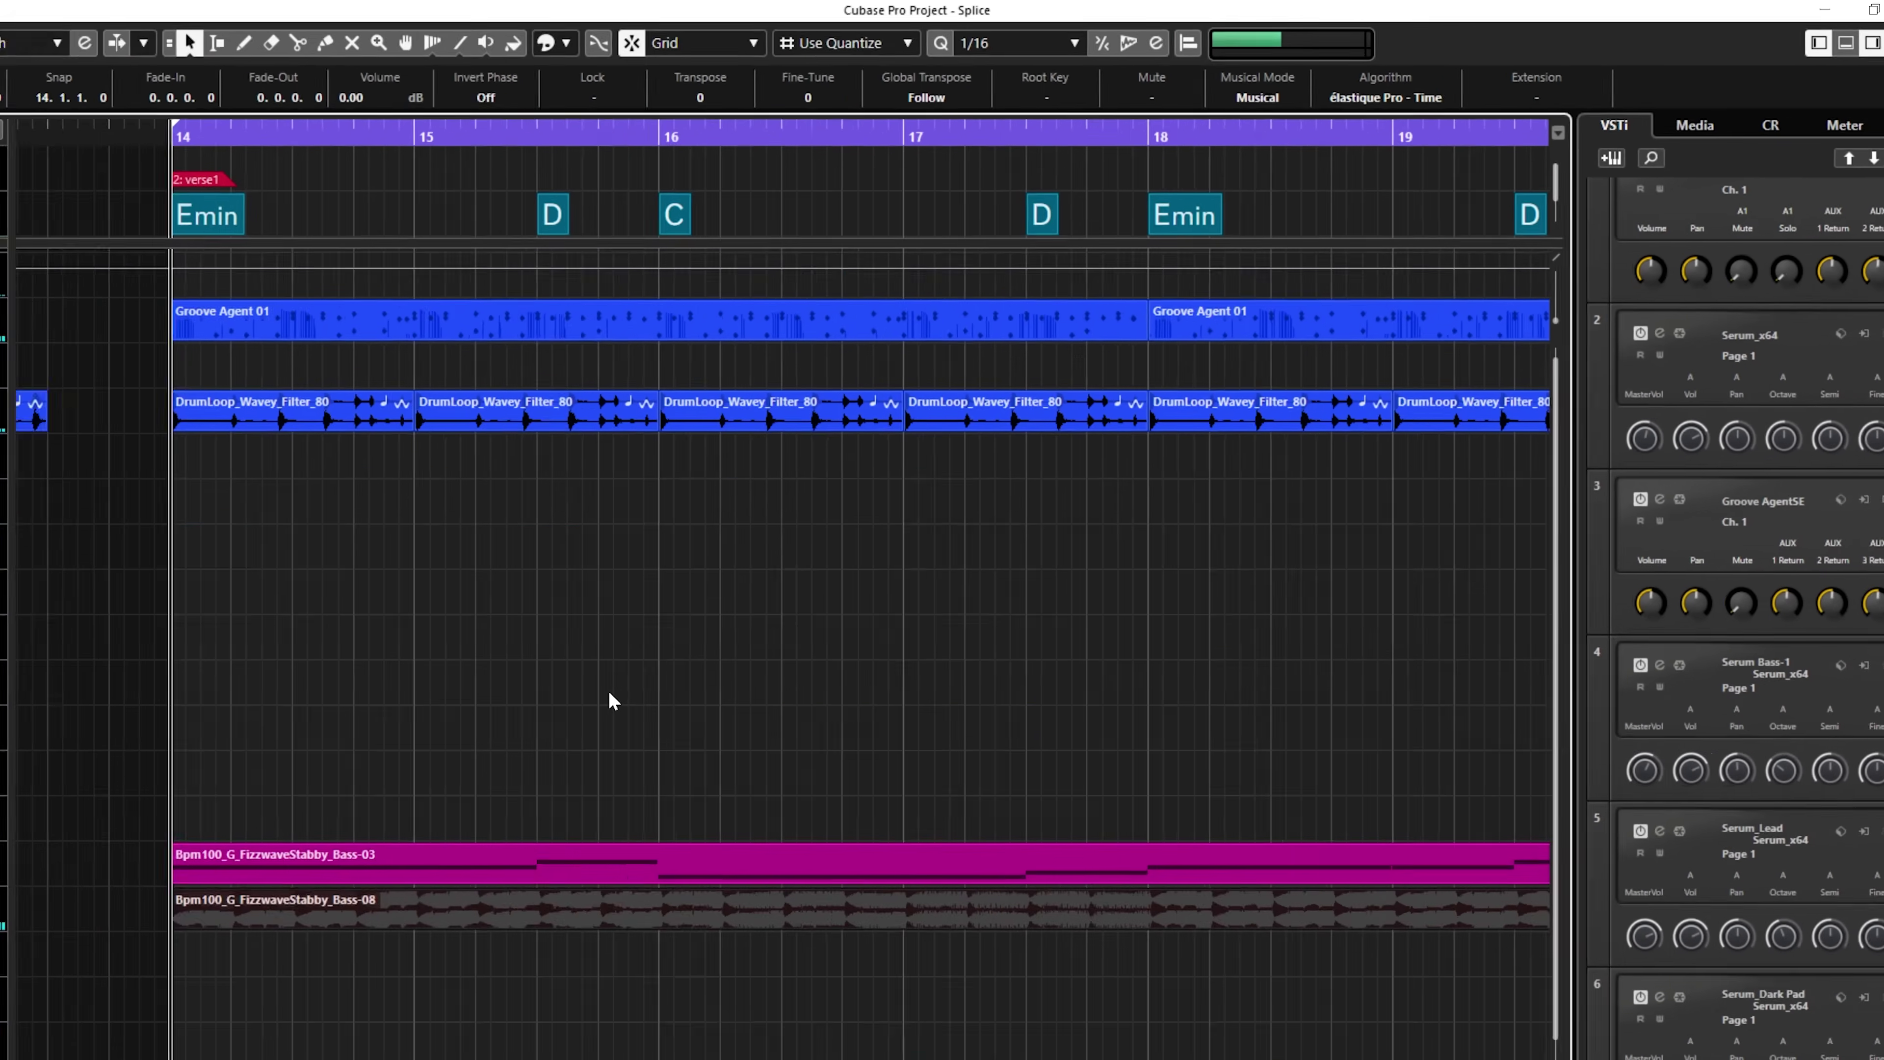
pyautogui.press('space')
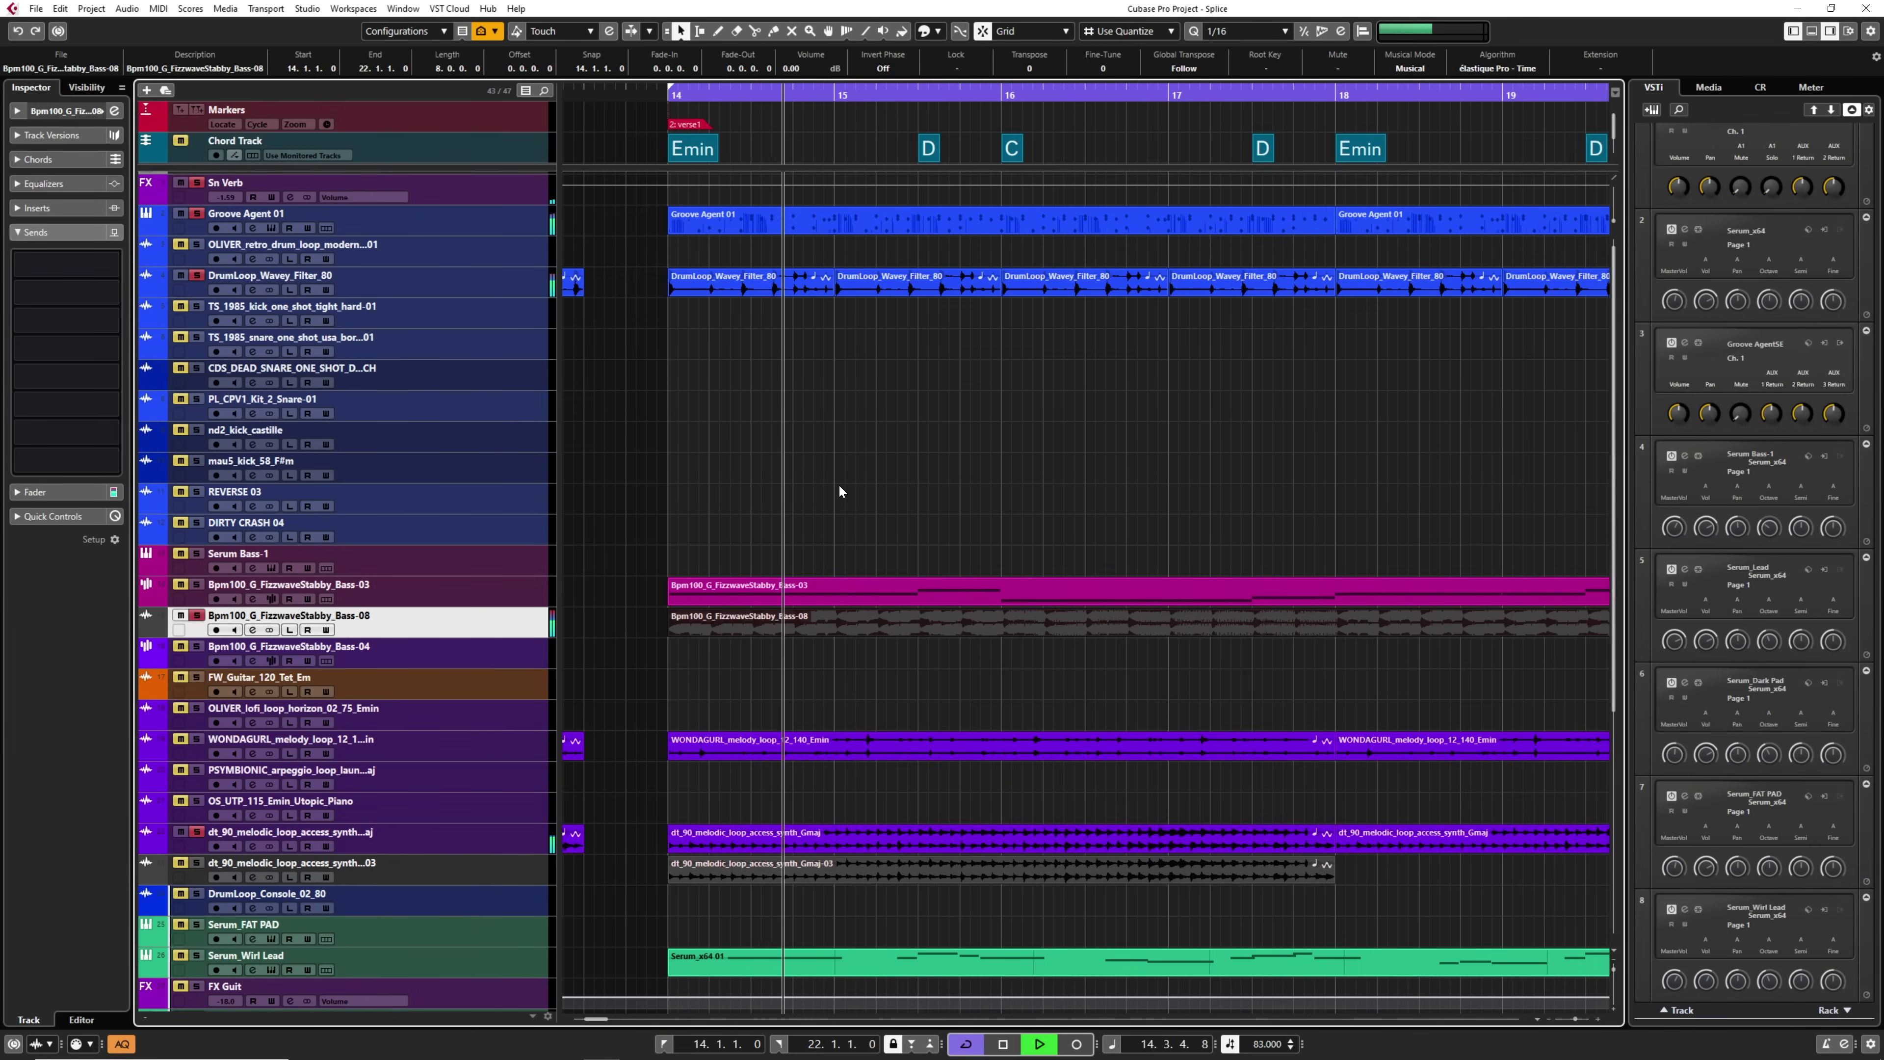
pyautogui.press('space')
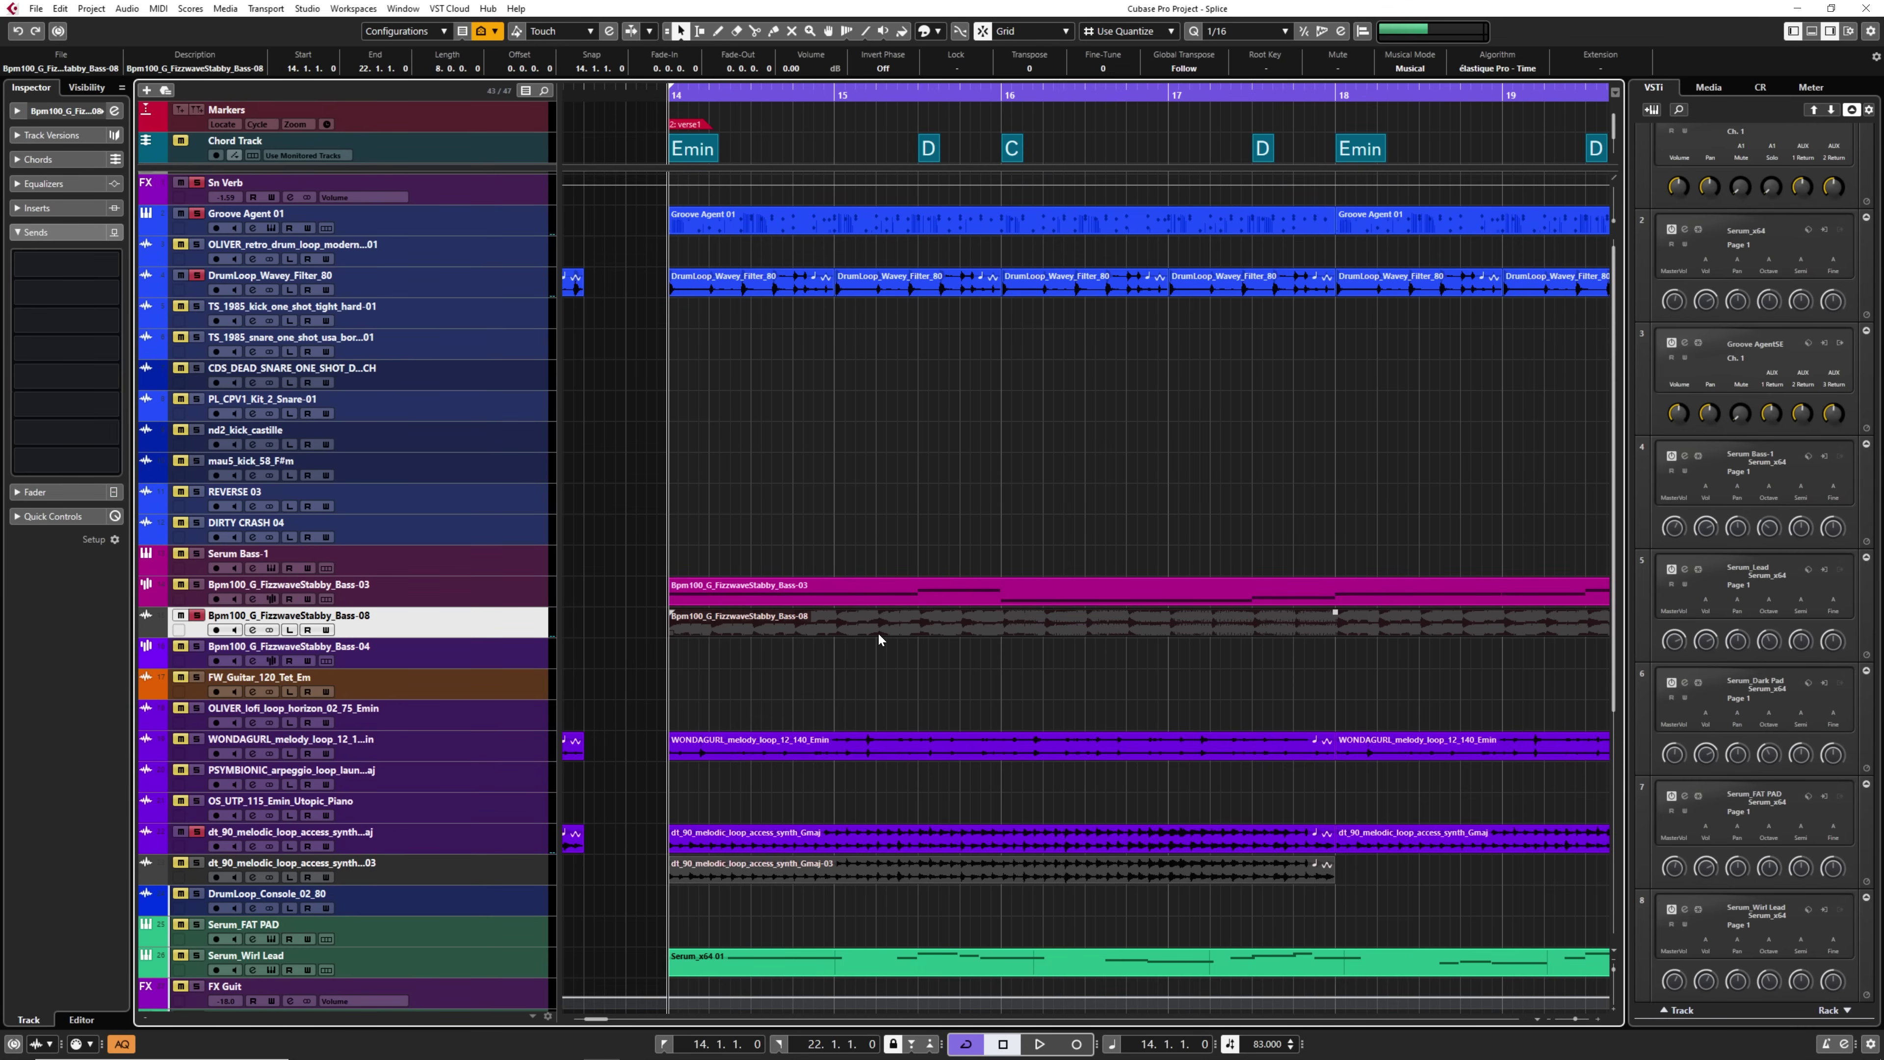
# Display the empty Sampler Control beneath the project arrangement.
pyautogui.doubleClick(877, 631)
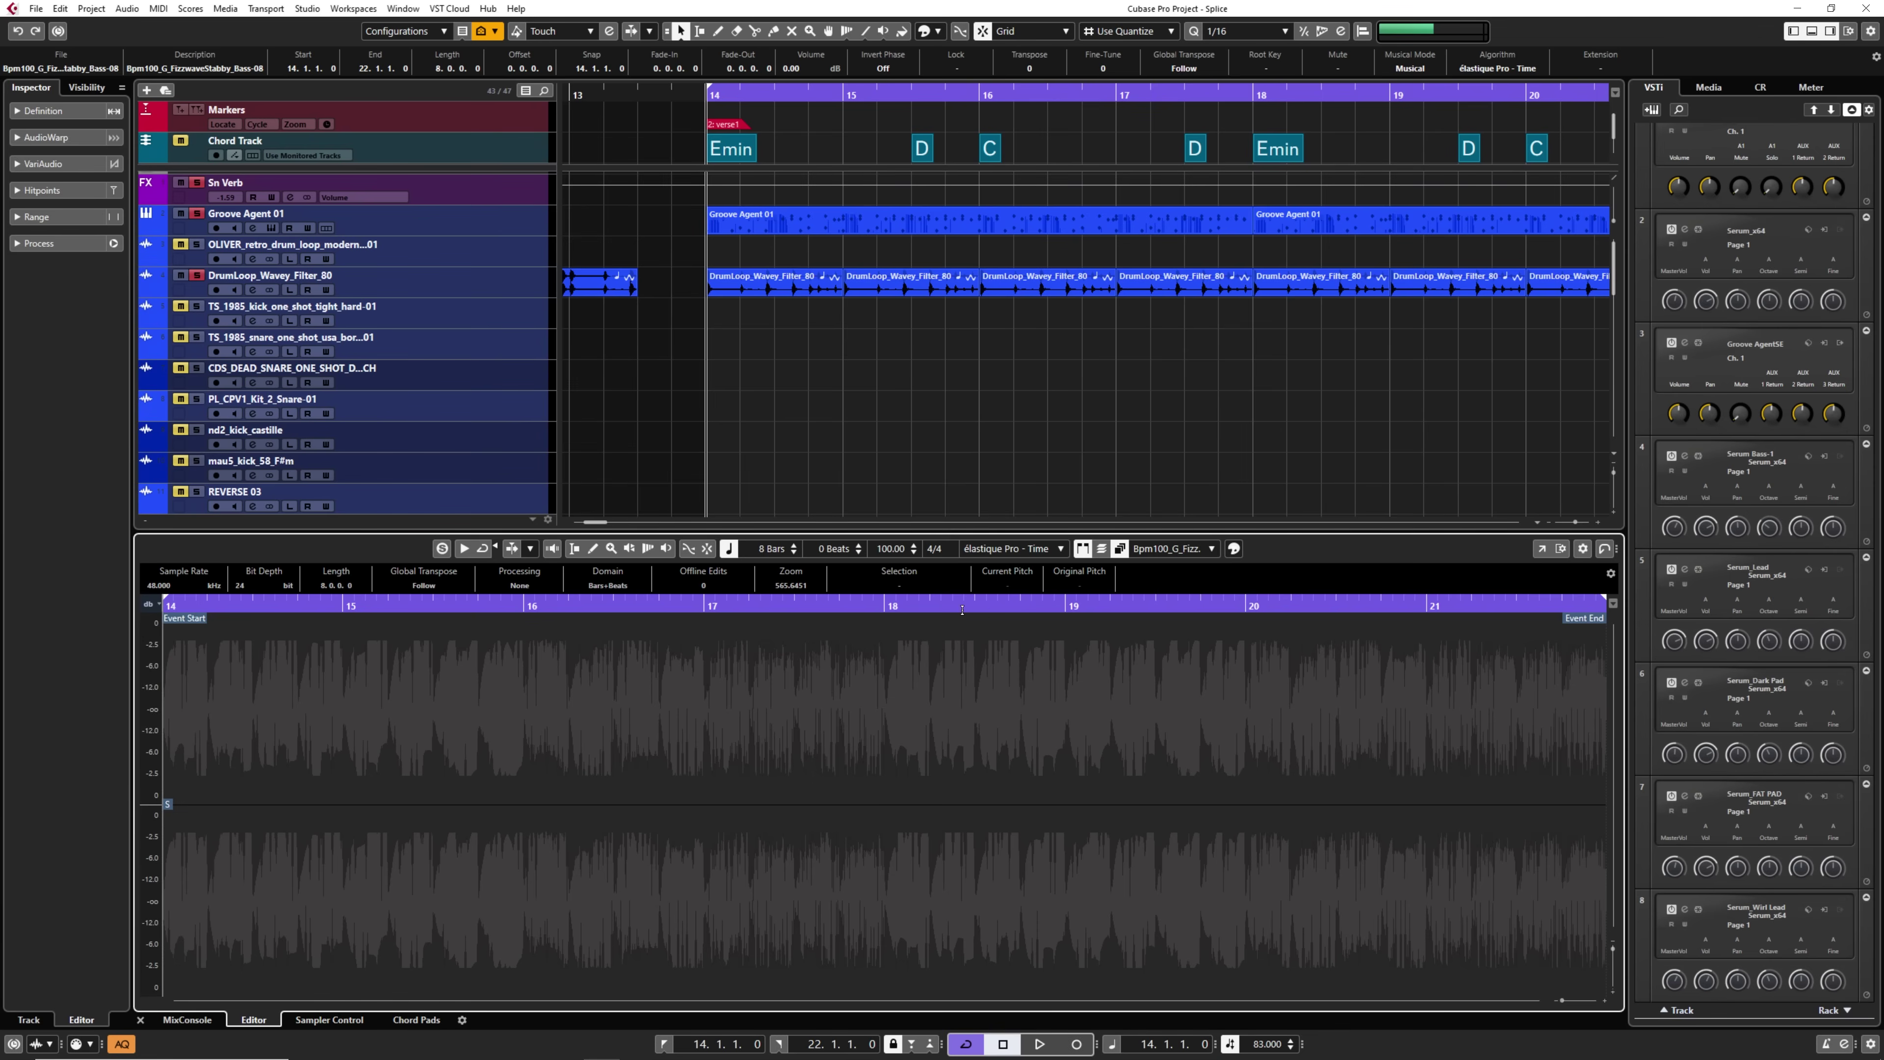
pyautogui.click(1813, 44)
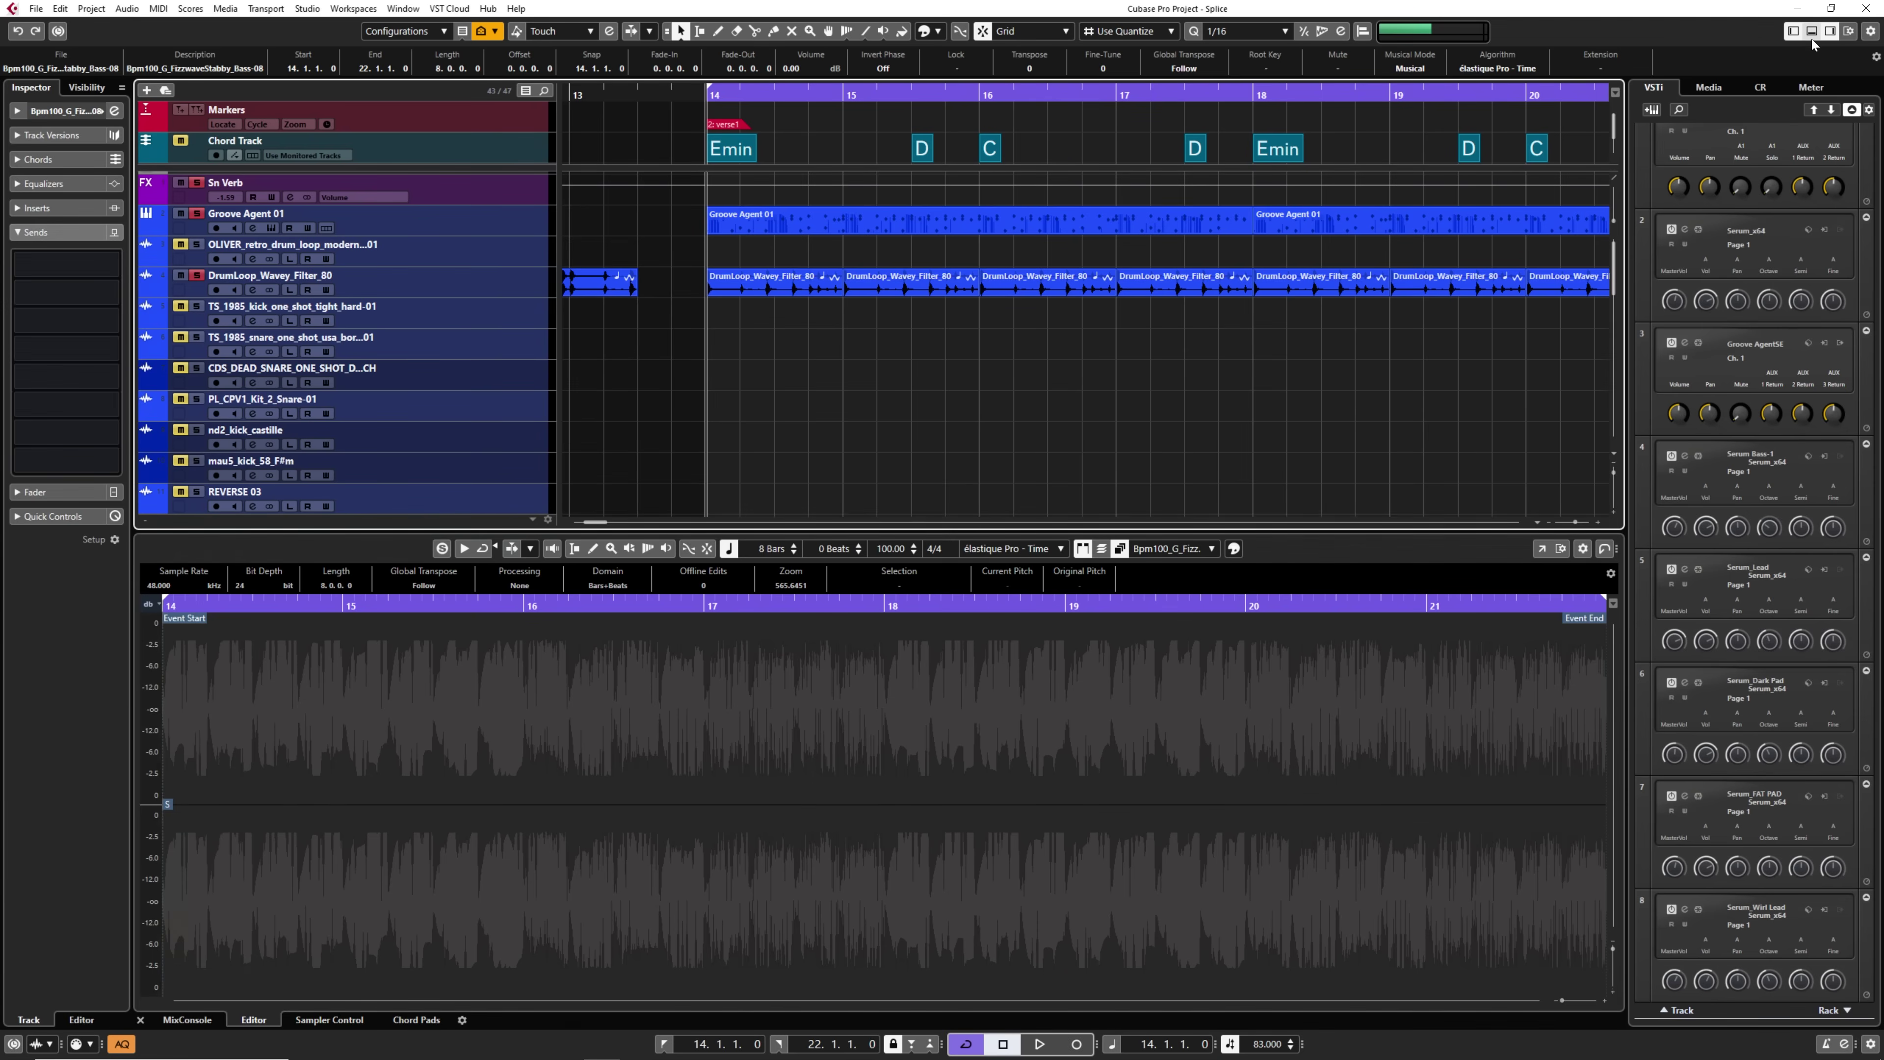
pyautogui.click(1812, 36)
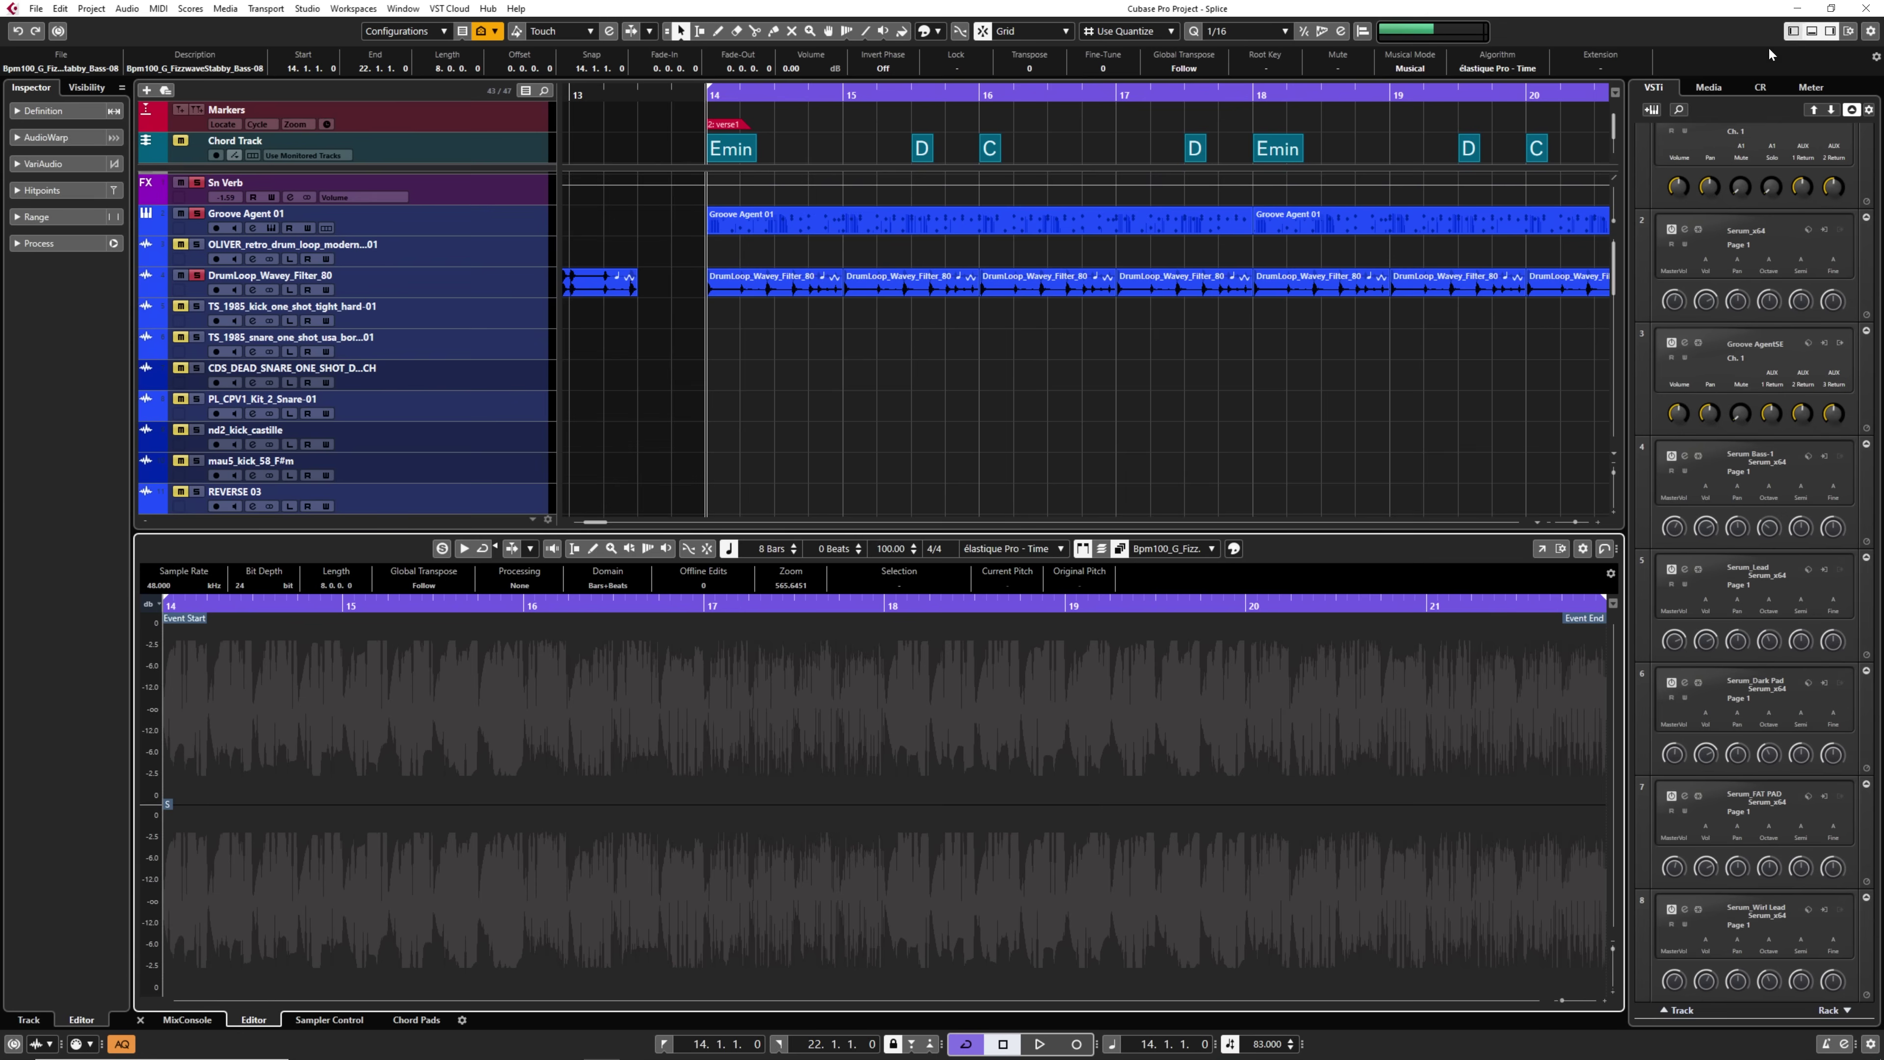
pyautogui.click(345, 1024)
# Shorten the imported bass event to end at 15.2.1.0 and play it from bar 14 to check the cut.
pyautogui.scroll(-7, 953, 355)
pyautogui.scroll(-1, 1112, 366)
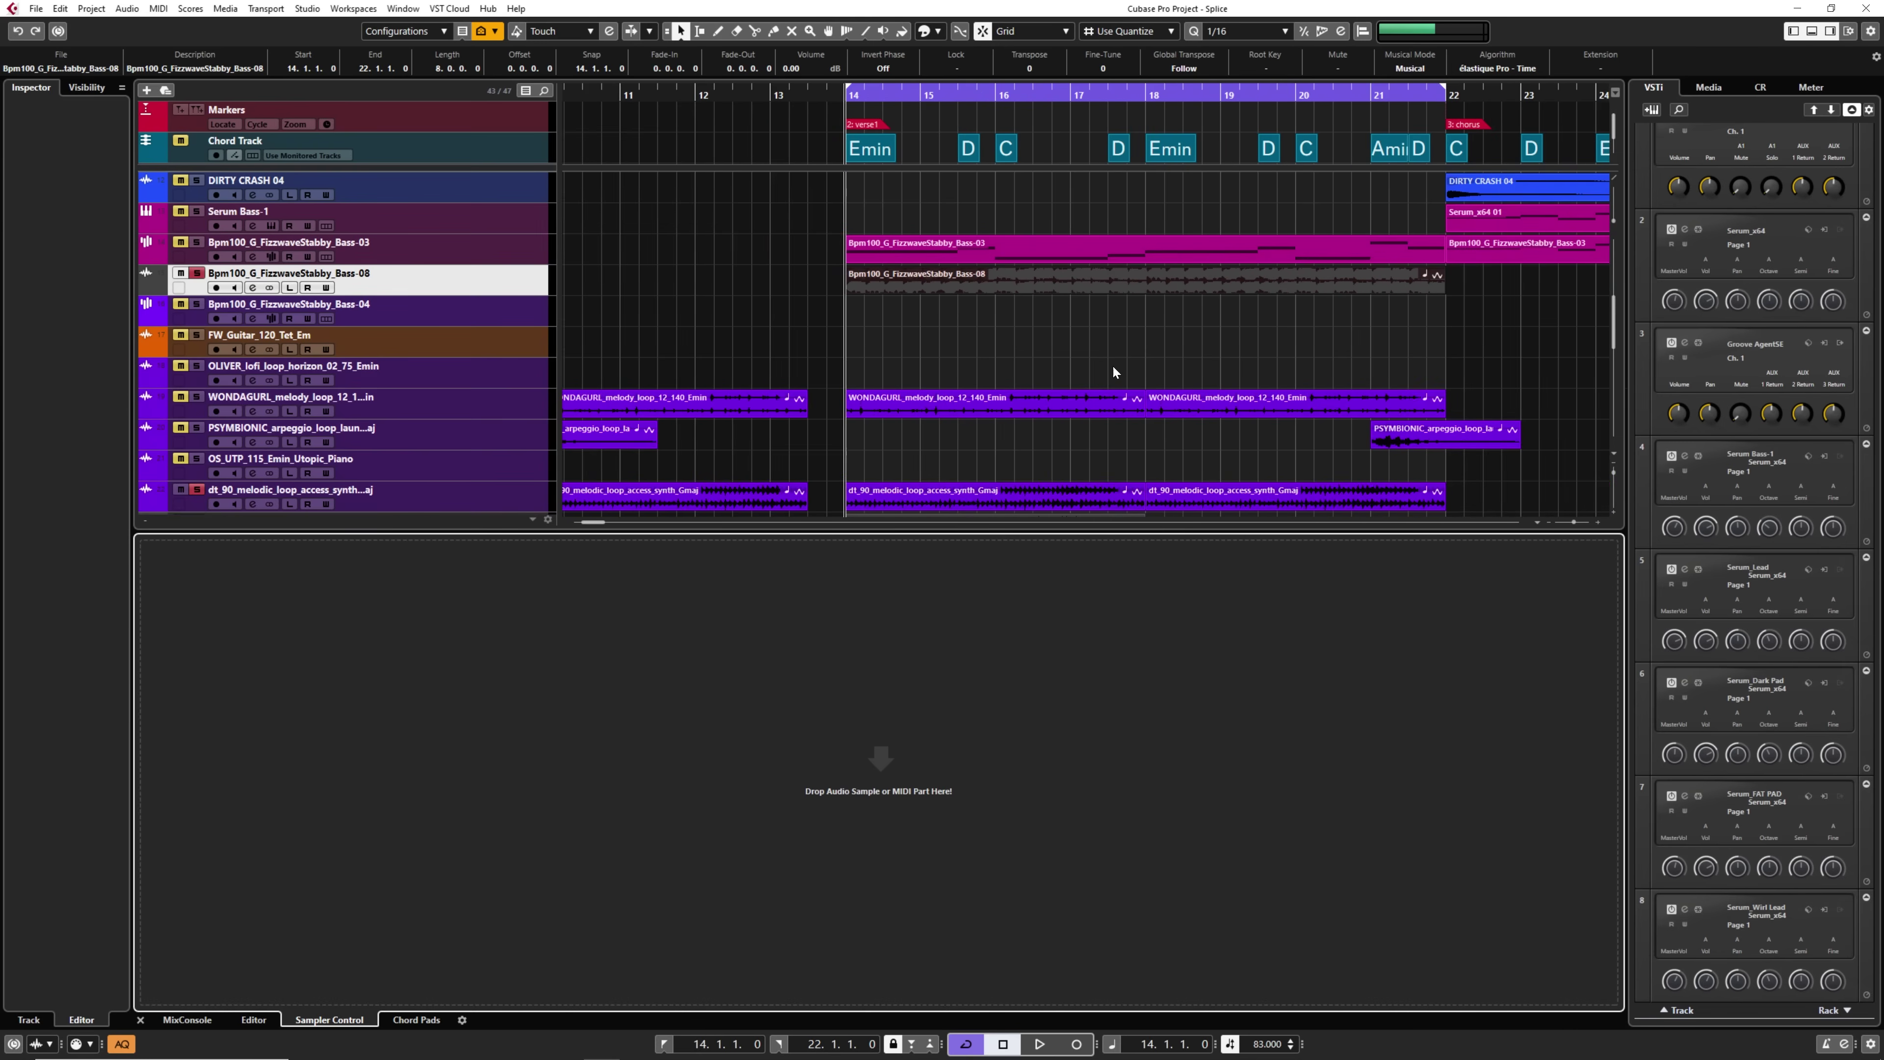
pyautogui.moveTo(1444, 283); pyautogui.dragTo(1104, 293)
pyautogui.scroll(5, 883, 330)
pyautogui.press('space')
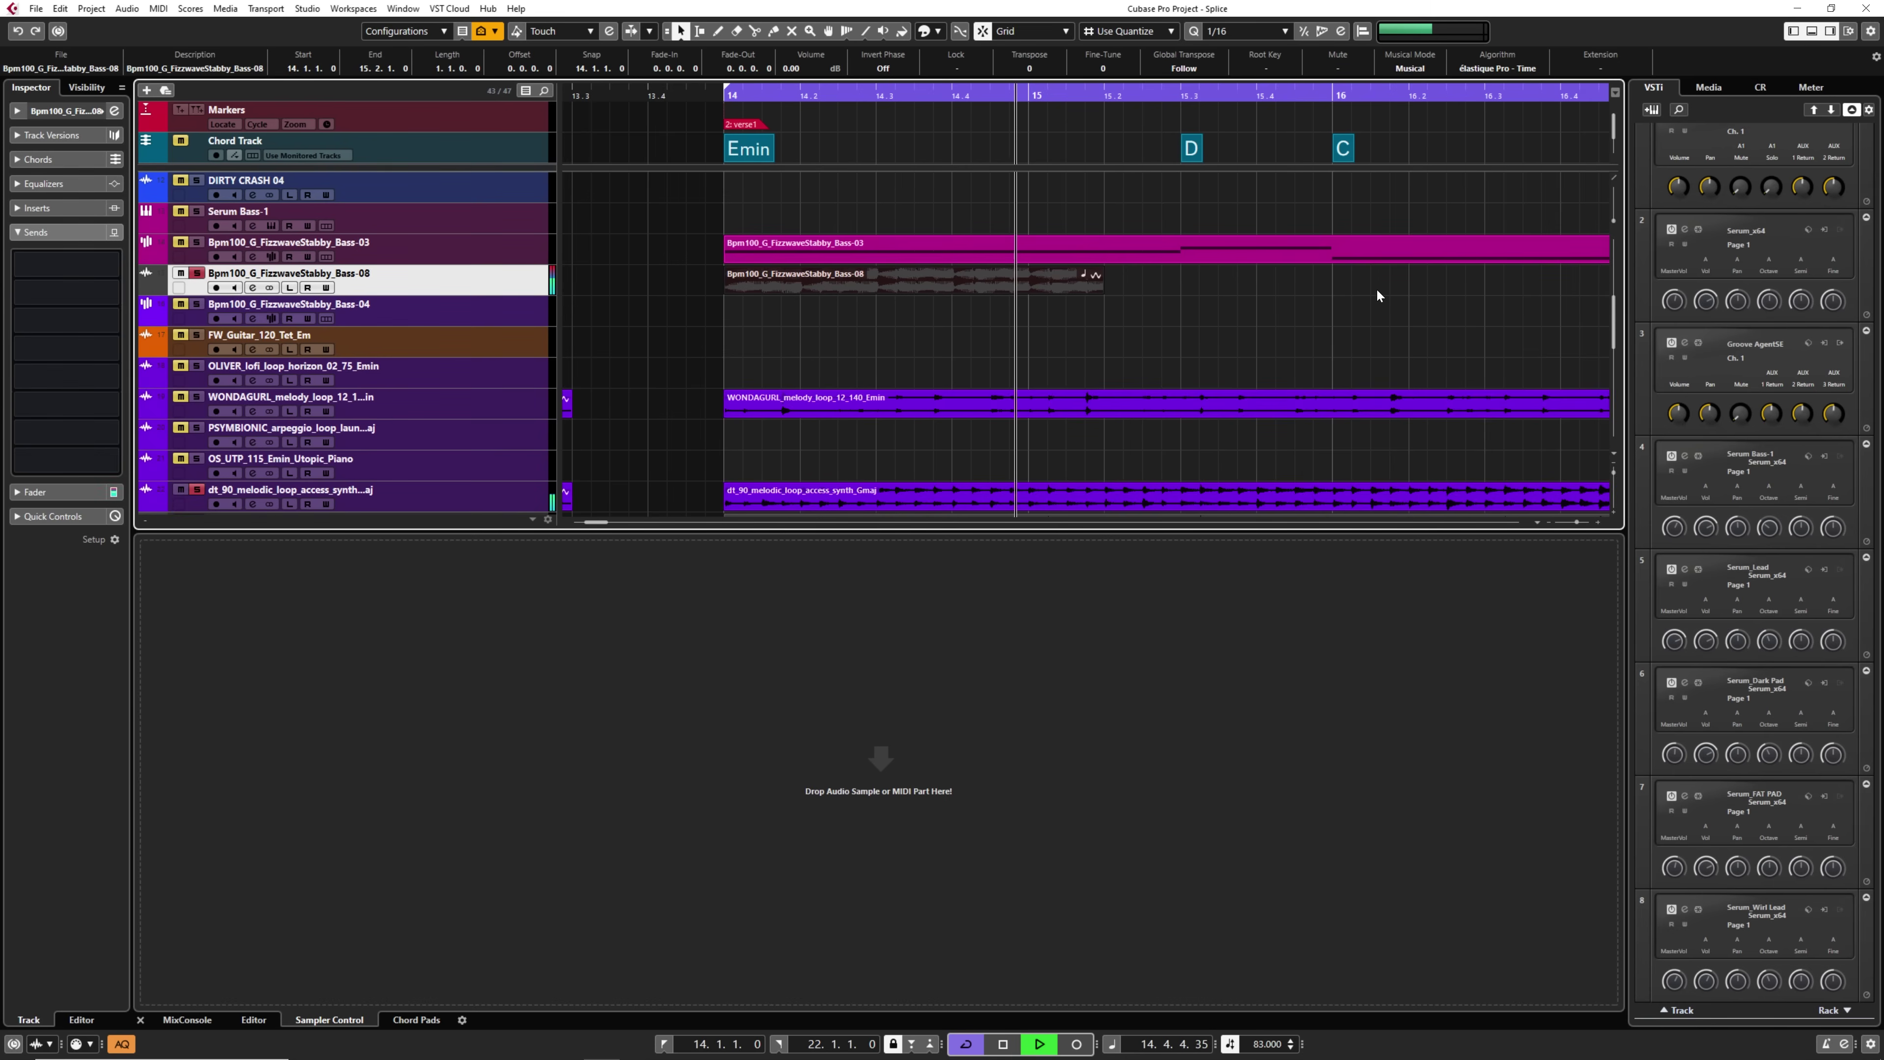
pyautogui.press('space')
# Create a sampler track from the shortened bass event and place it directly below the imported bass audio track.
pyautogui.moveTo(908, 291); pyautogui.dragTo(868, 760)
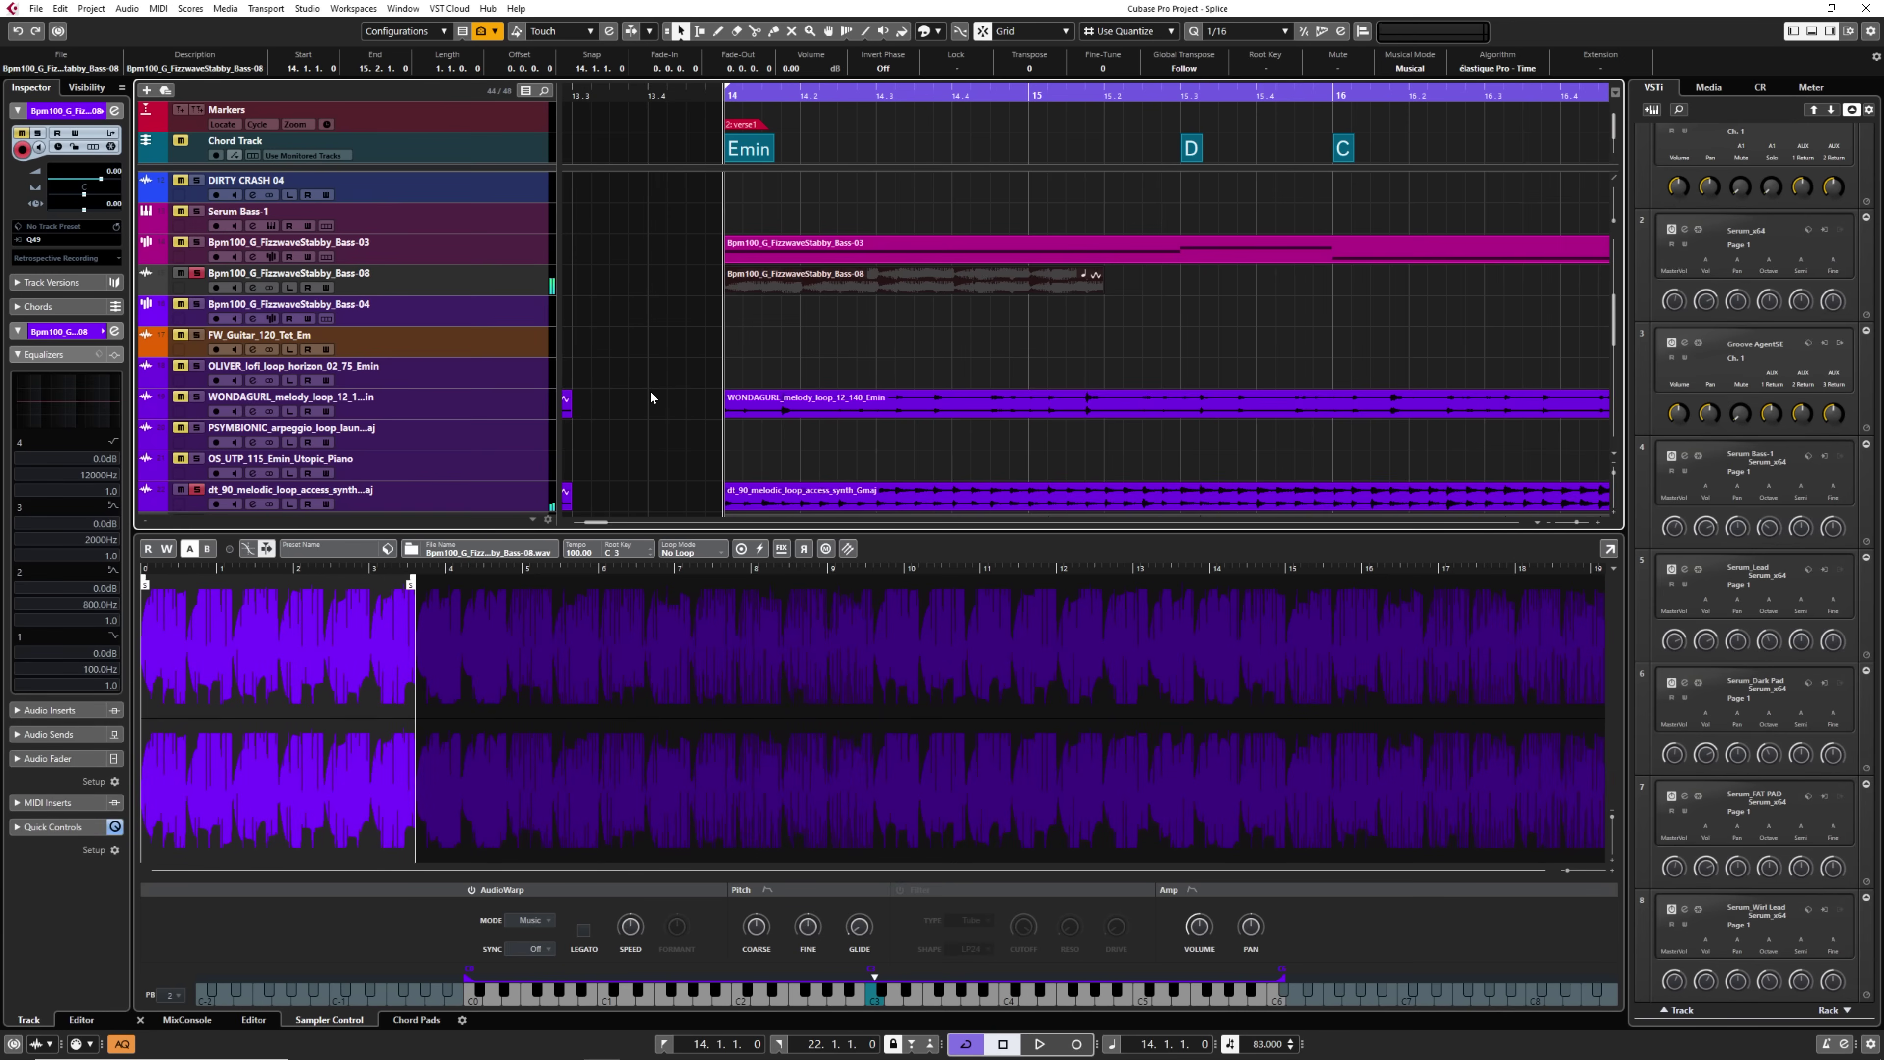
pyautogui.scroll(-10, 649, 391)
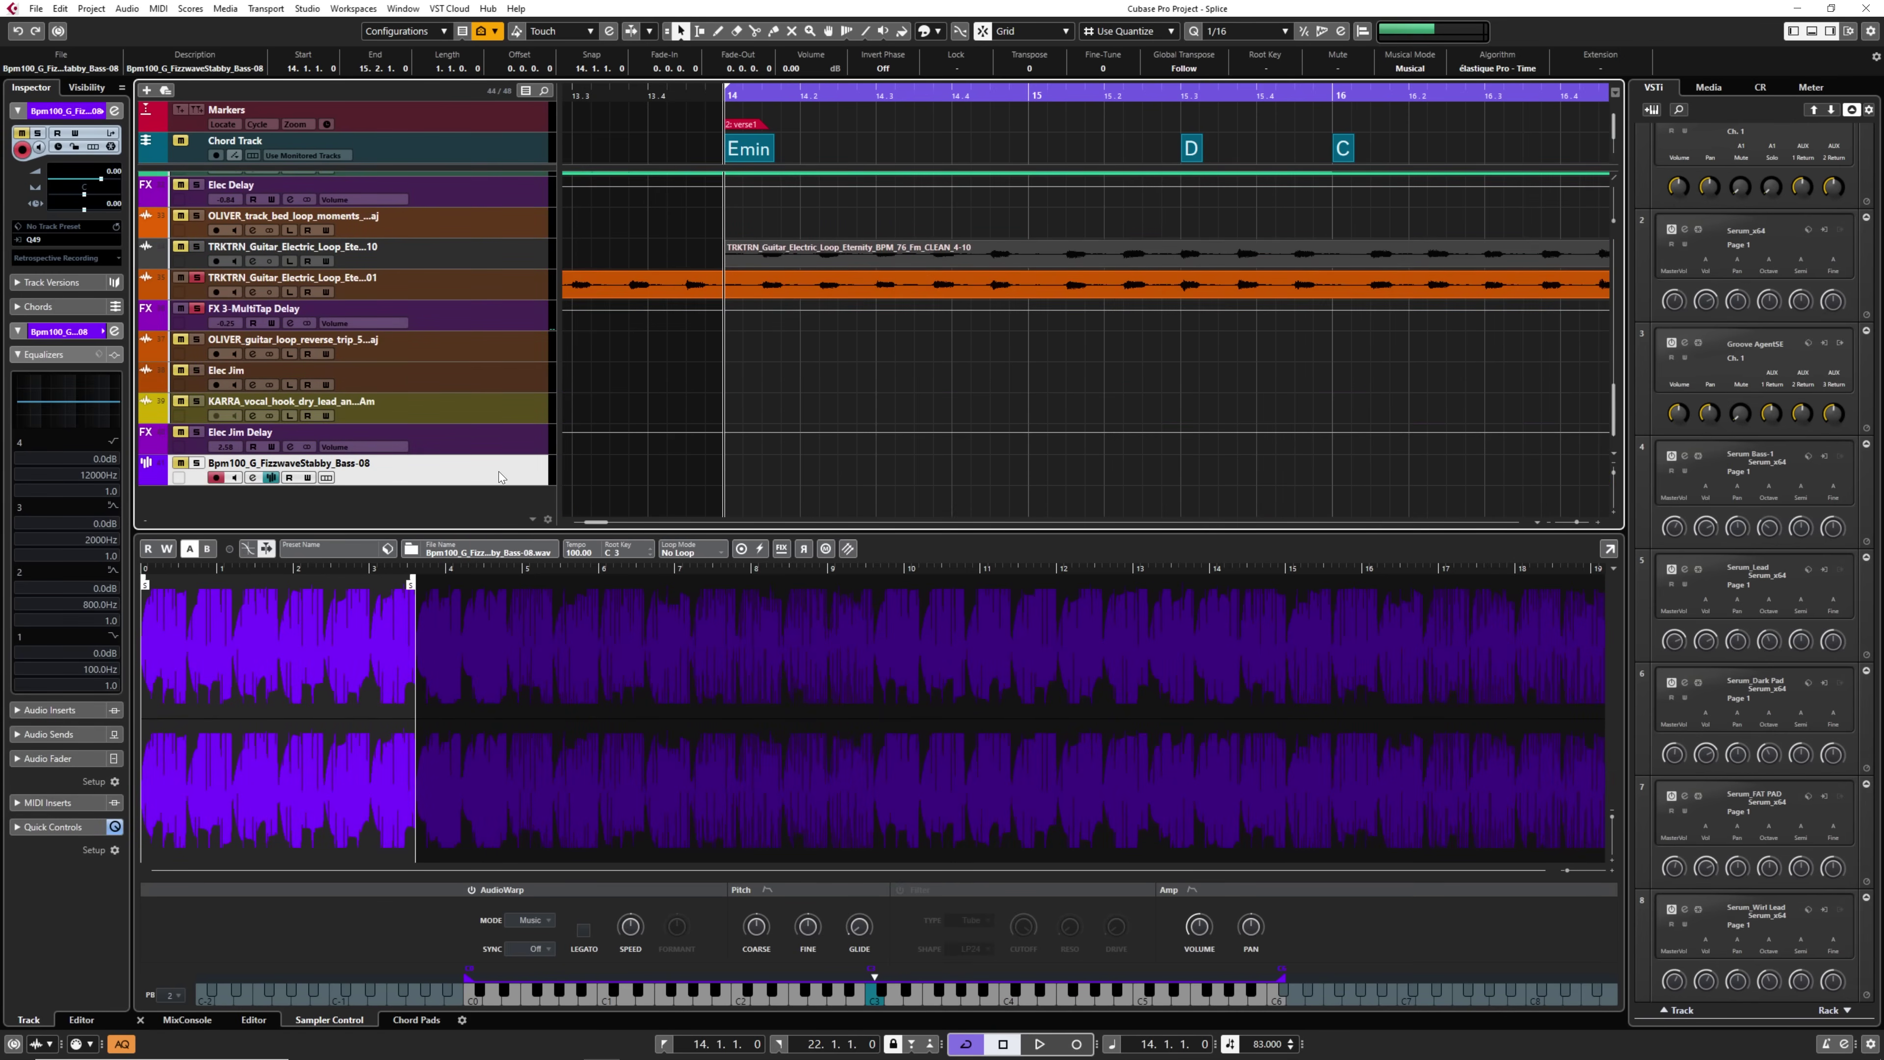
pyautogui.moveTo(499, 472); pyautogui.dragTo(540, 378)
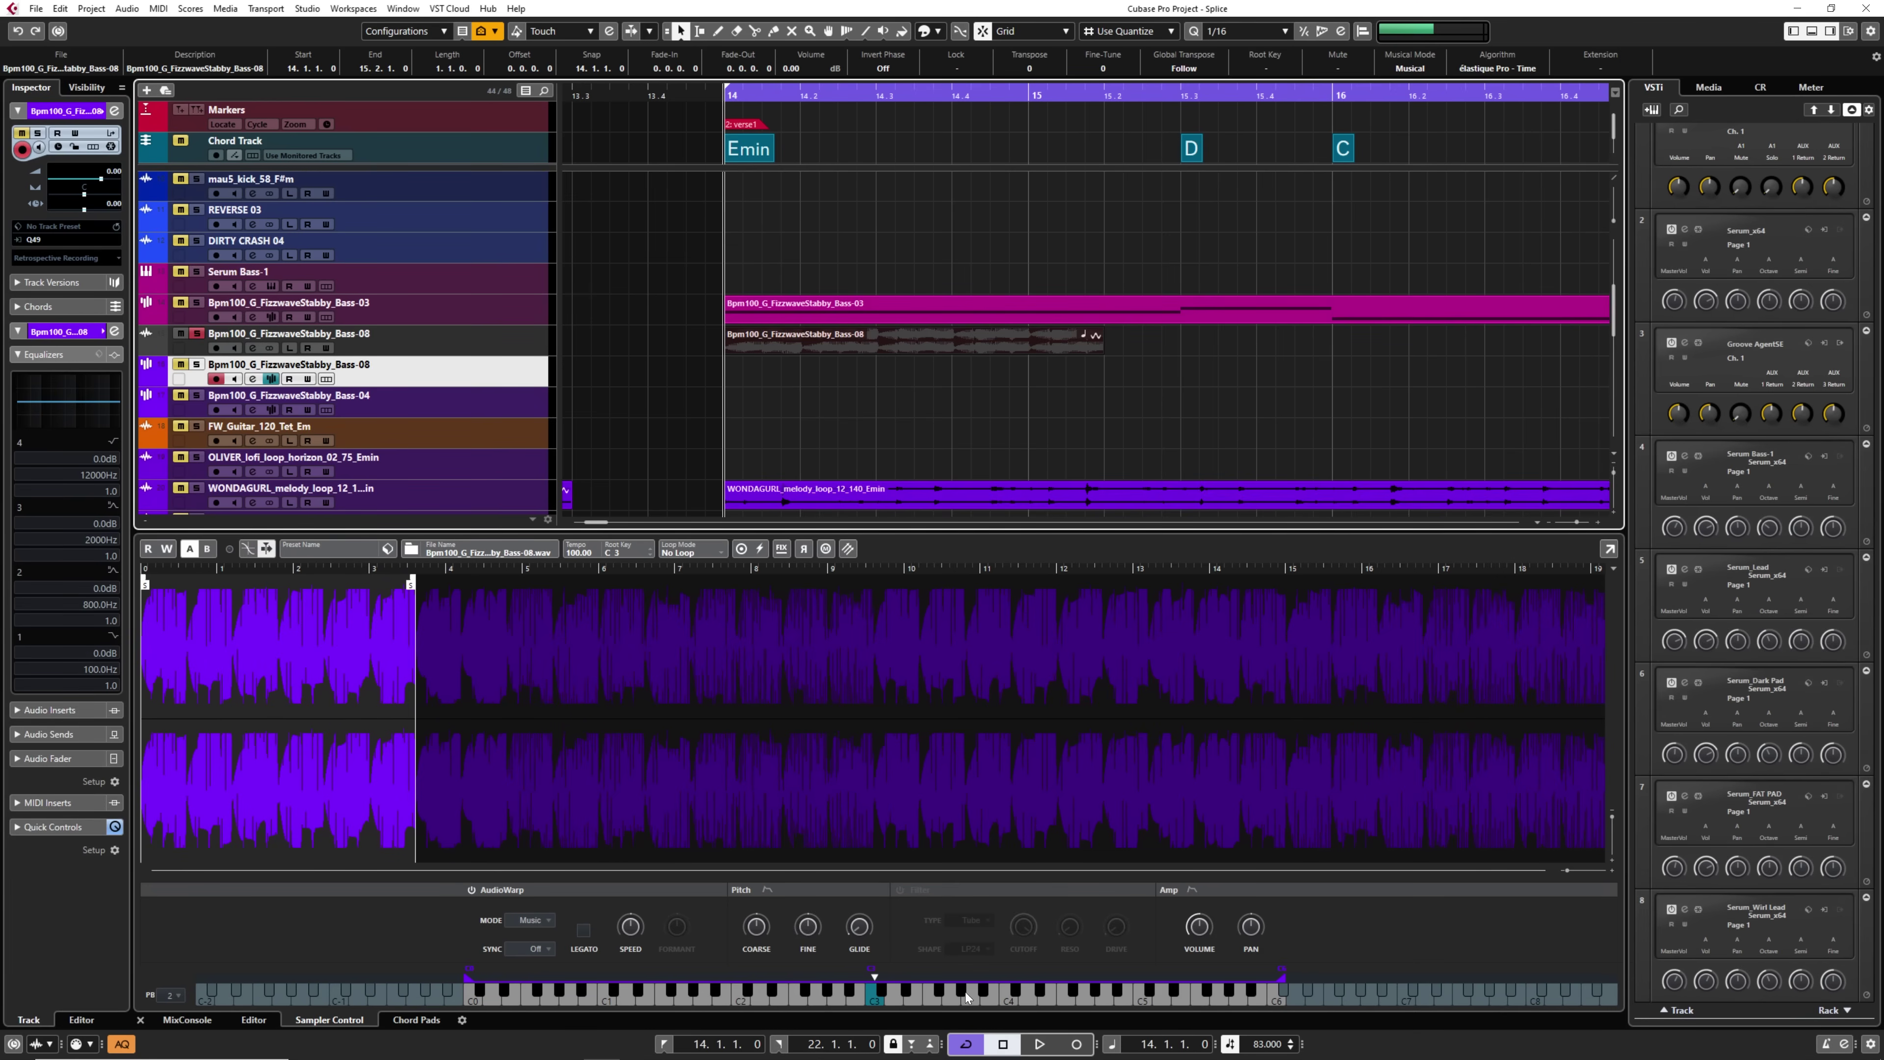
# Audition the bass sample at C3, activate AudioWarp for it and set its sync mode to Tempo.
pyautogui.click(872, 998)
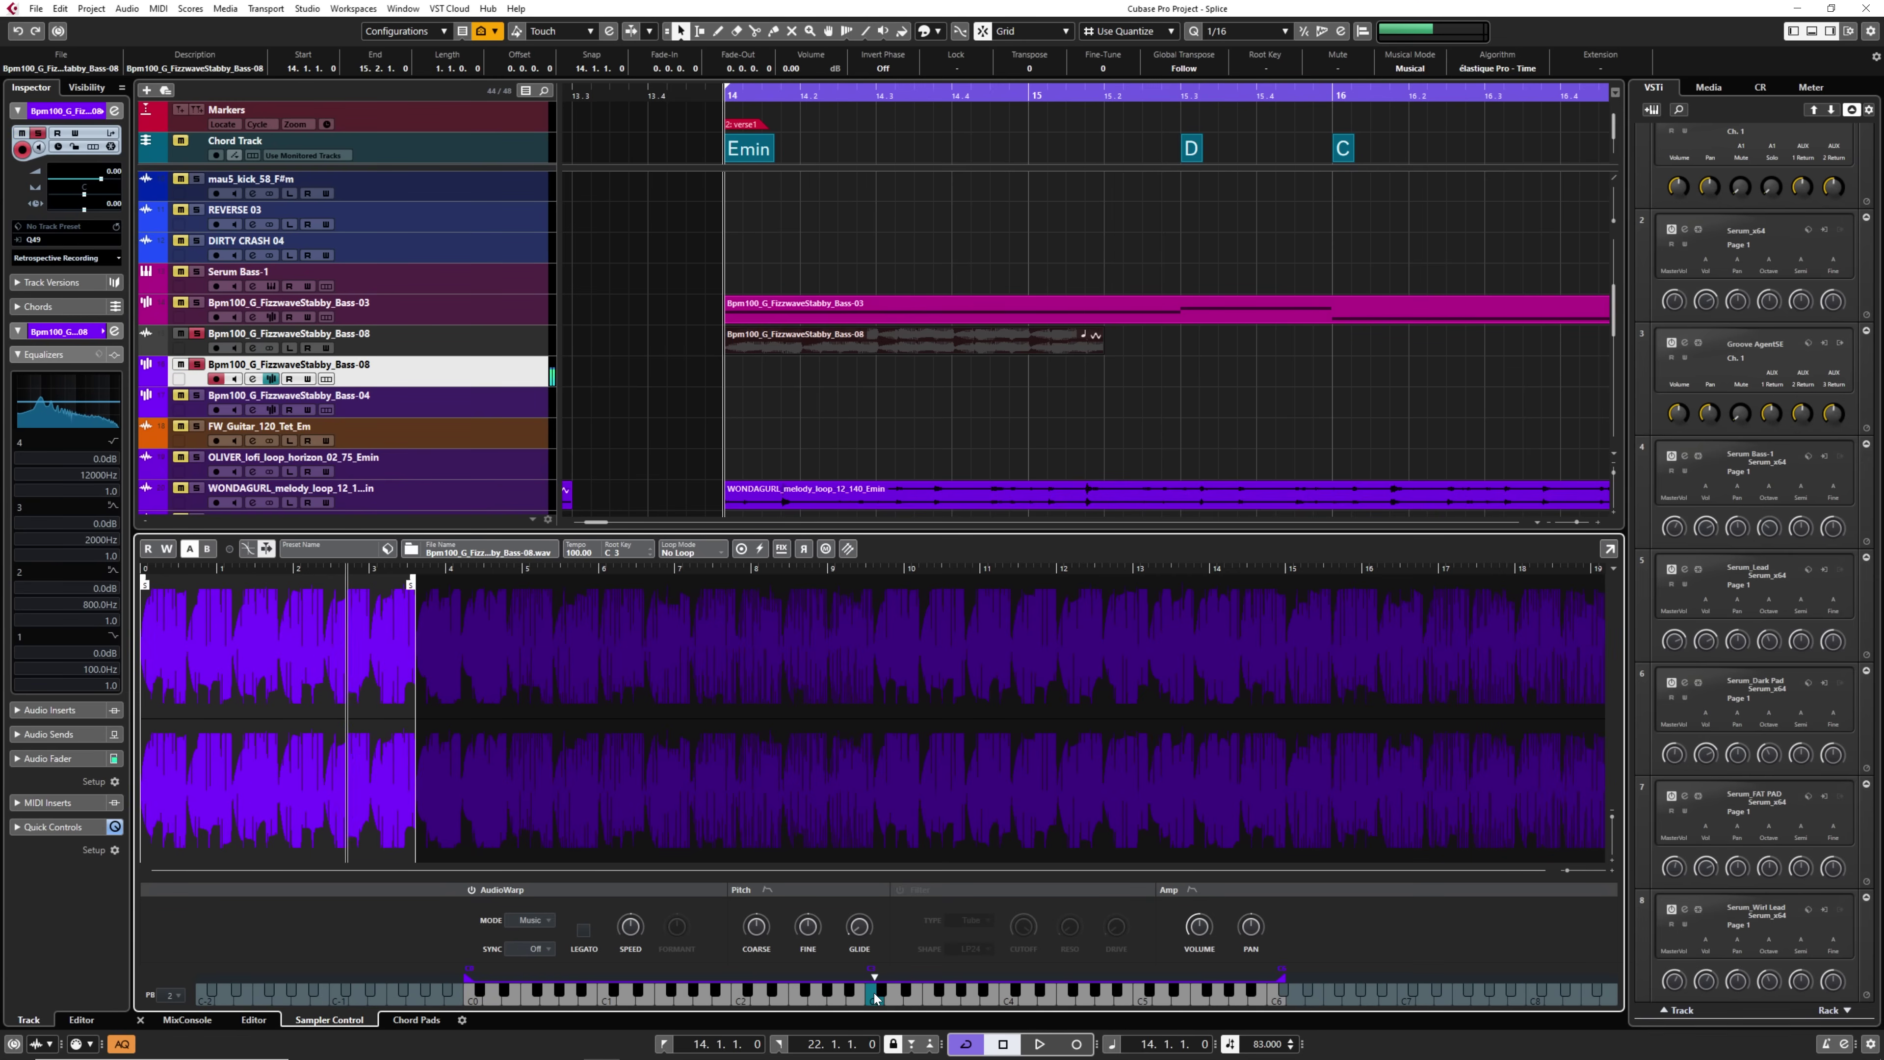
pyautogui.click(530, 948)
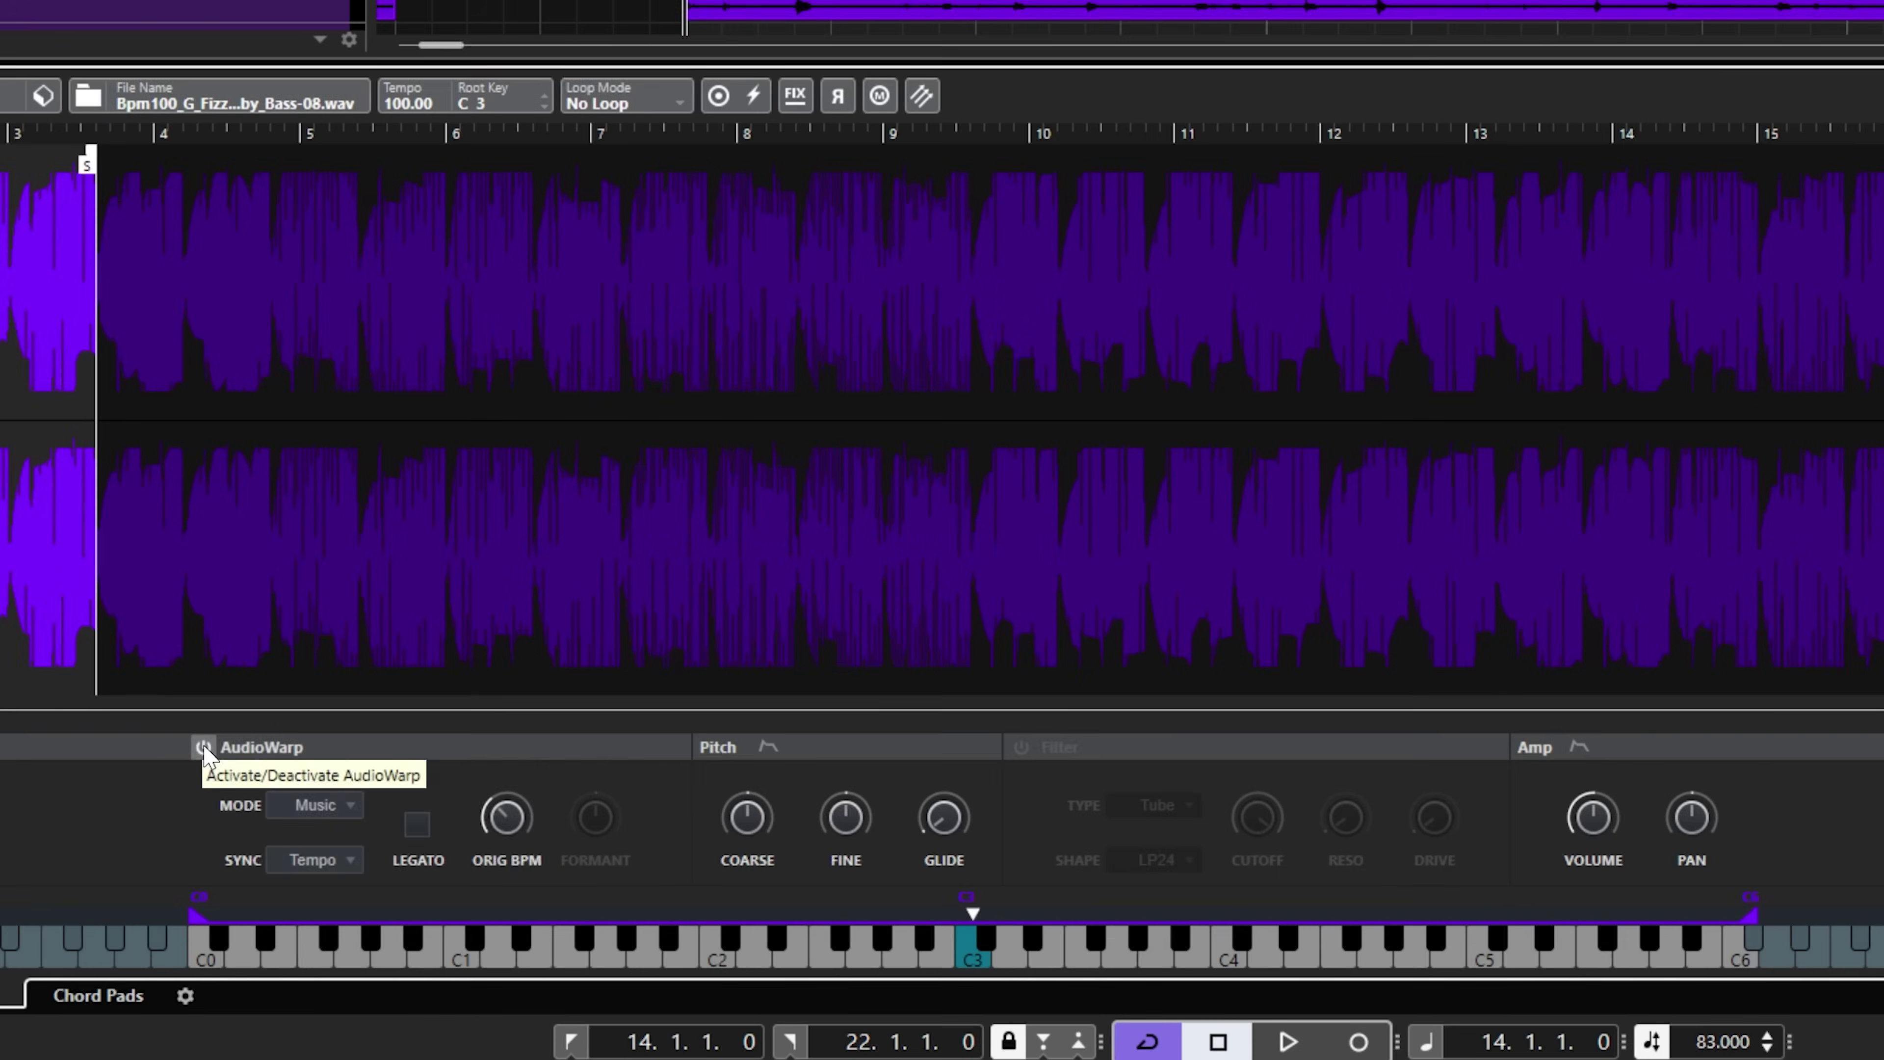
pyautogui.click(471, 890)
pyautogui.click(203, 747)
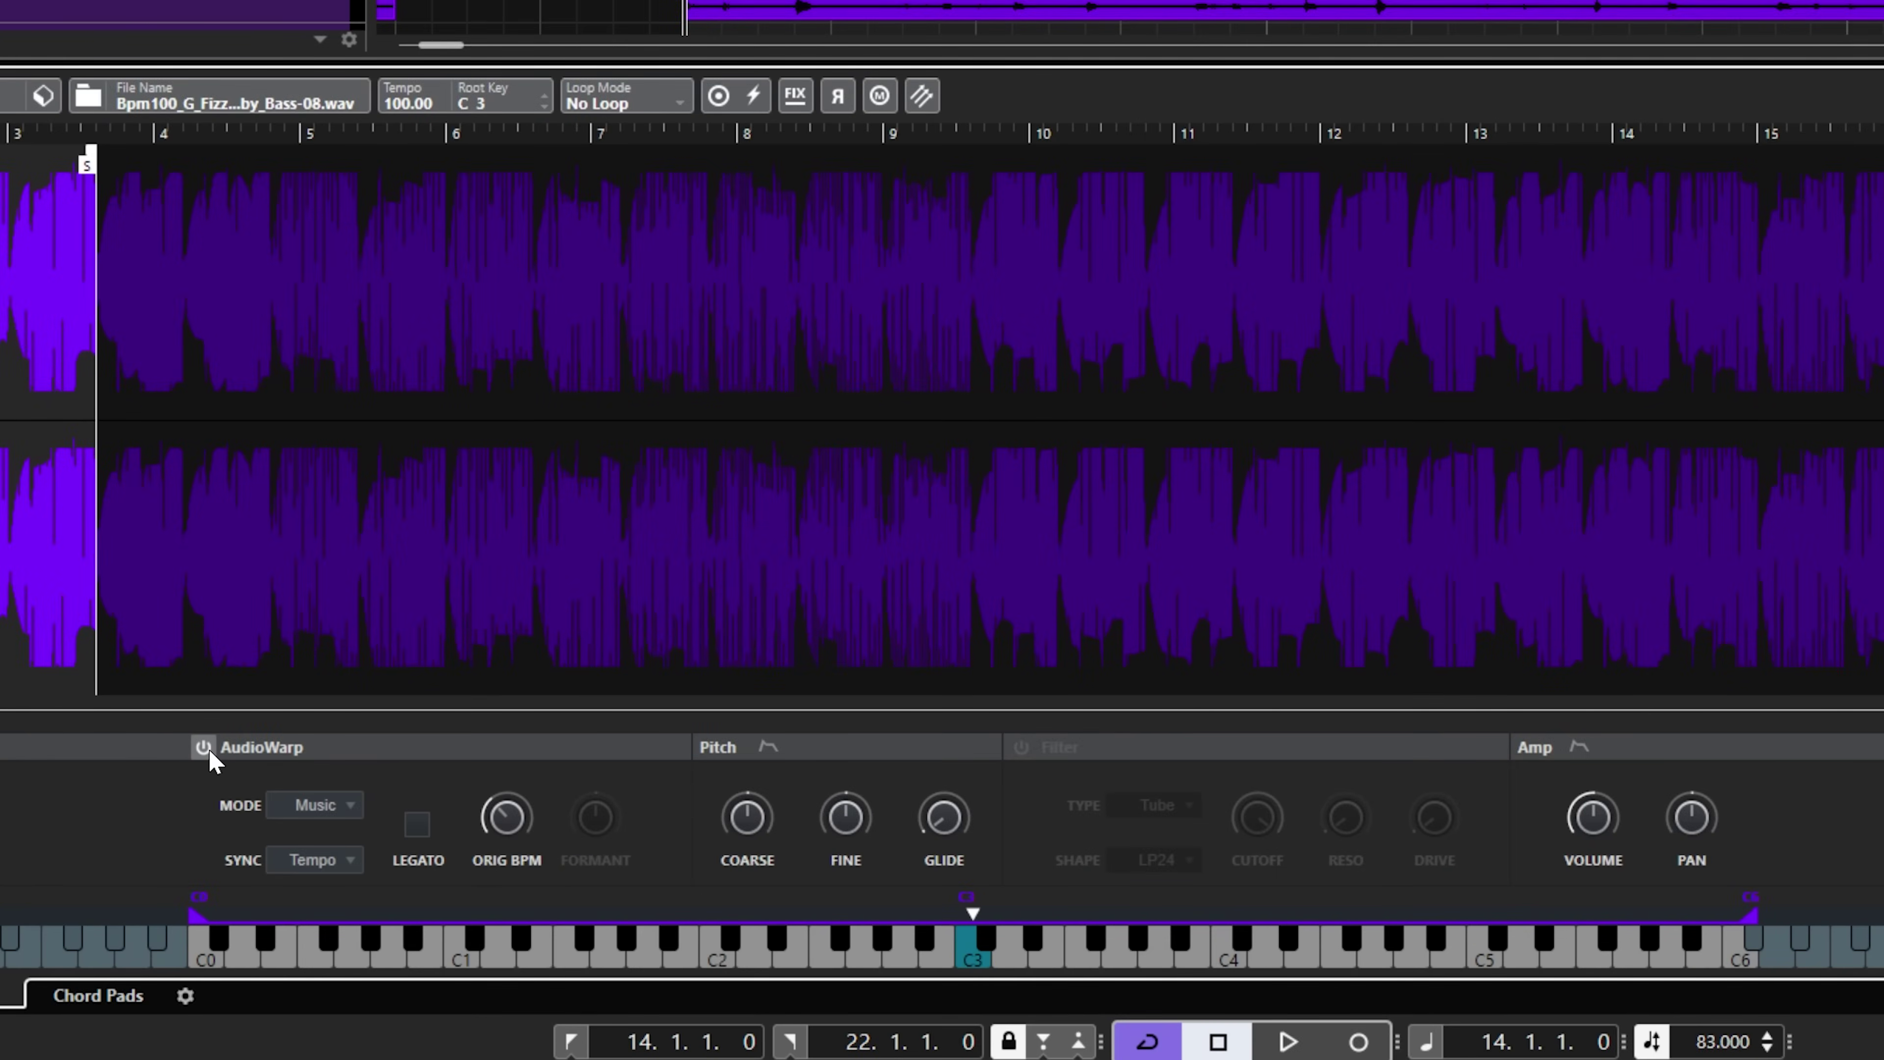
pyautogui.click(316, 860)
pyautogui.click(319, 921)
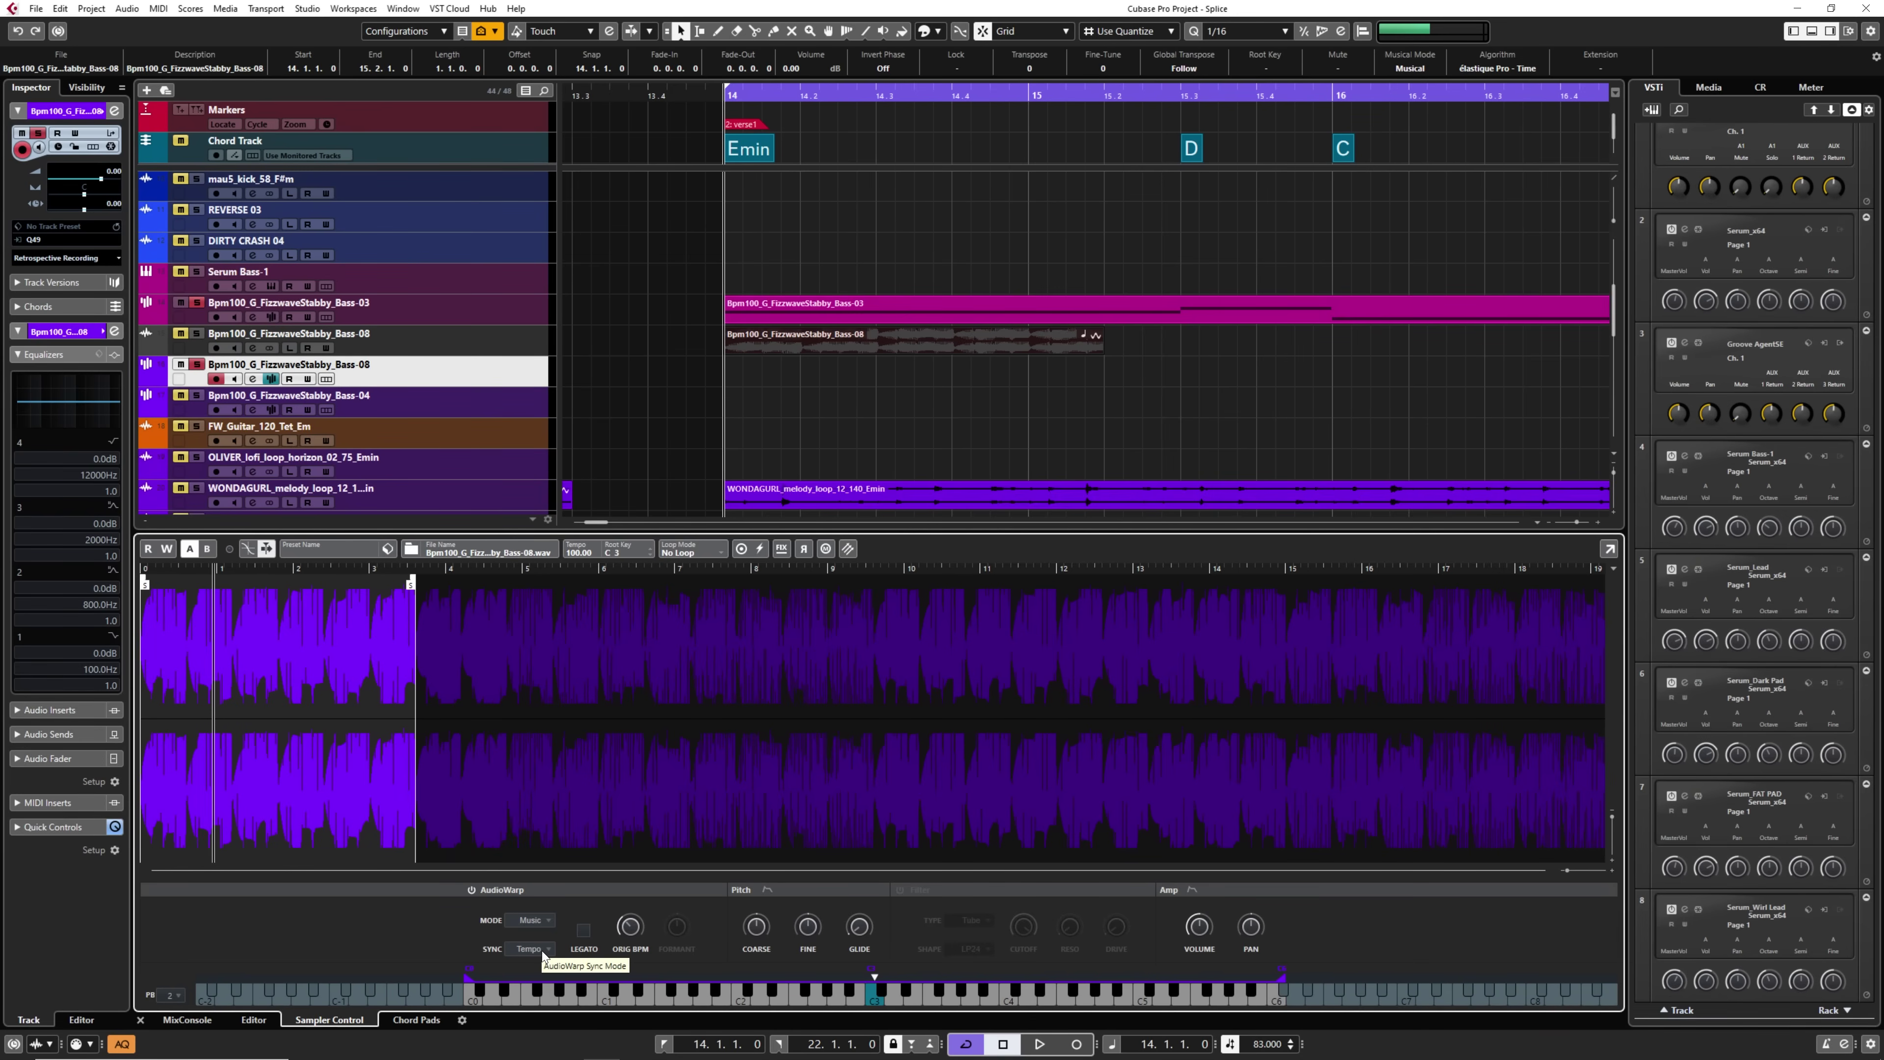
# Audition the tempo-synced bass sample on C3 and higher keys, and set its root key to G3.
pyautogui.click(875, 999)
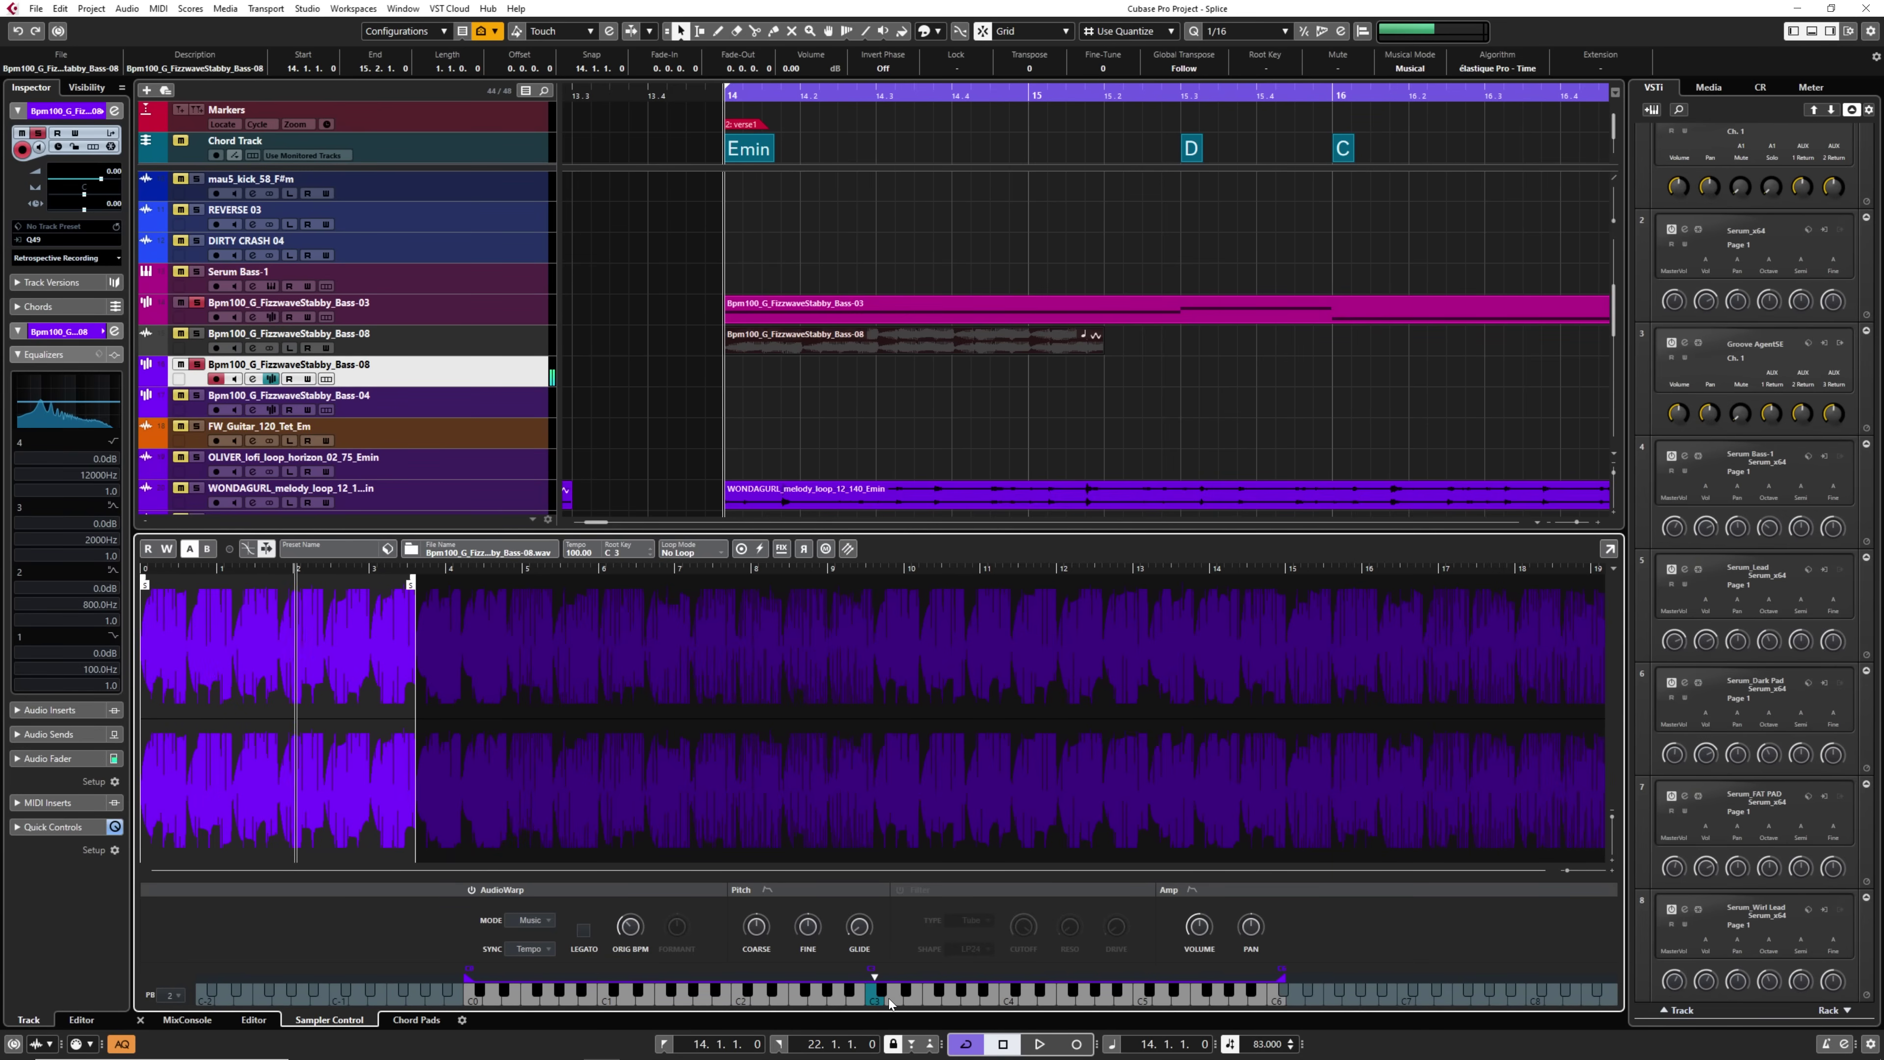
pyautogui.click(890, 998)
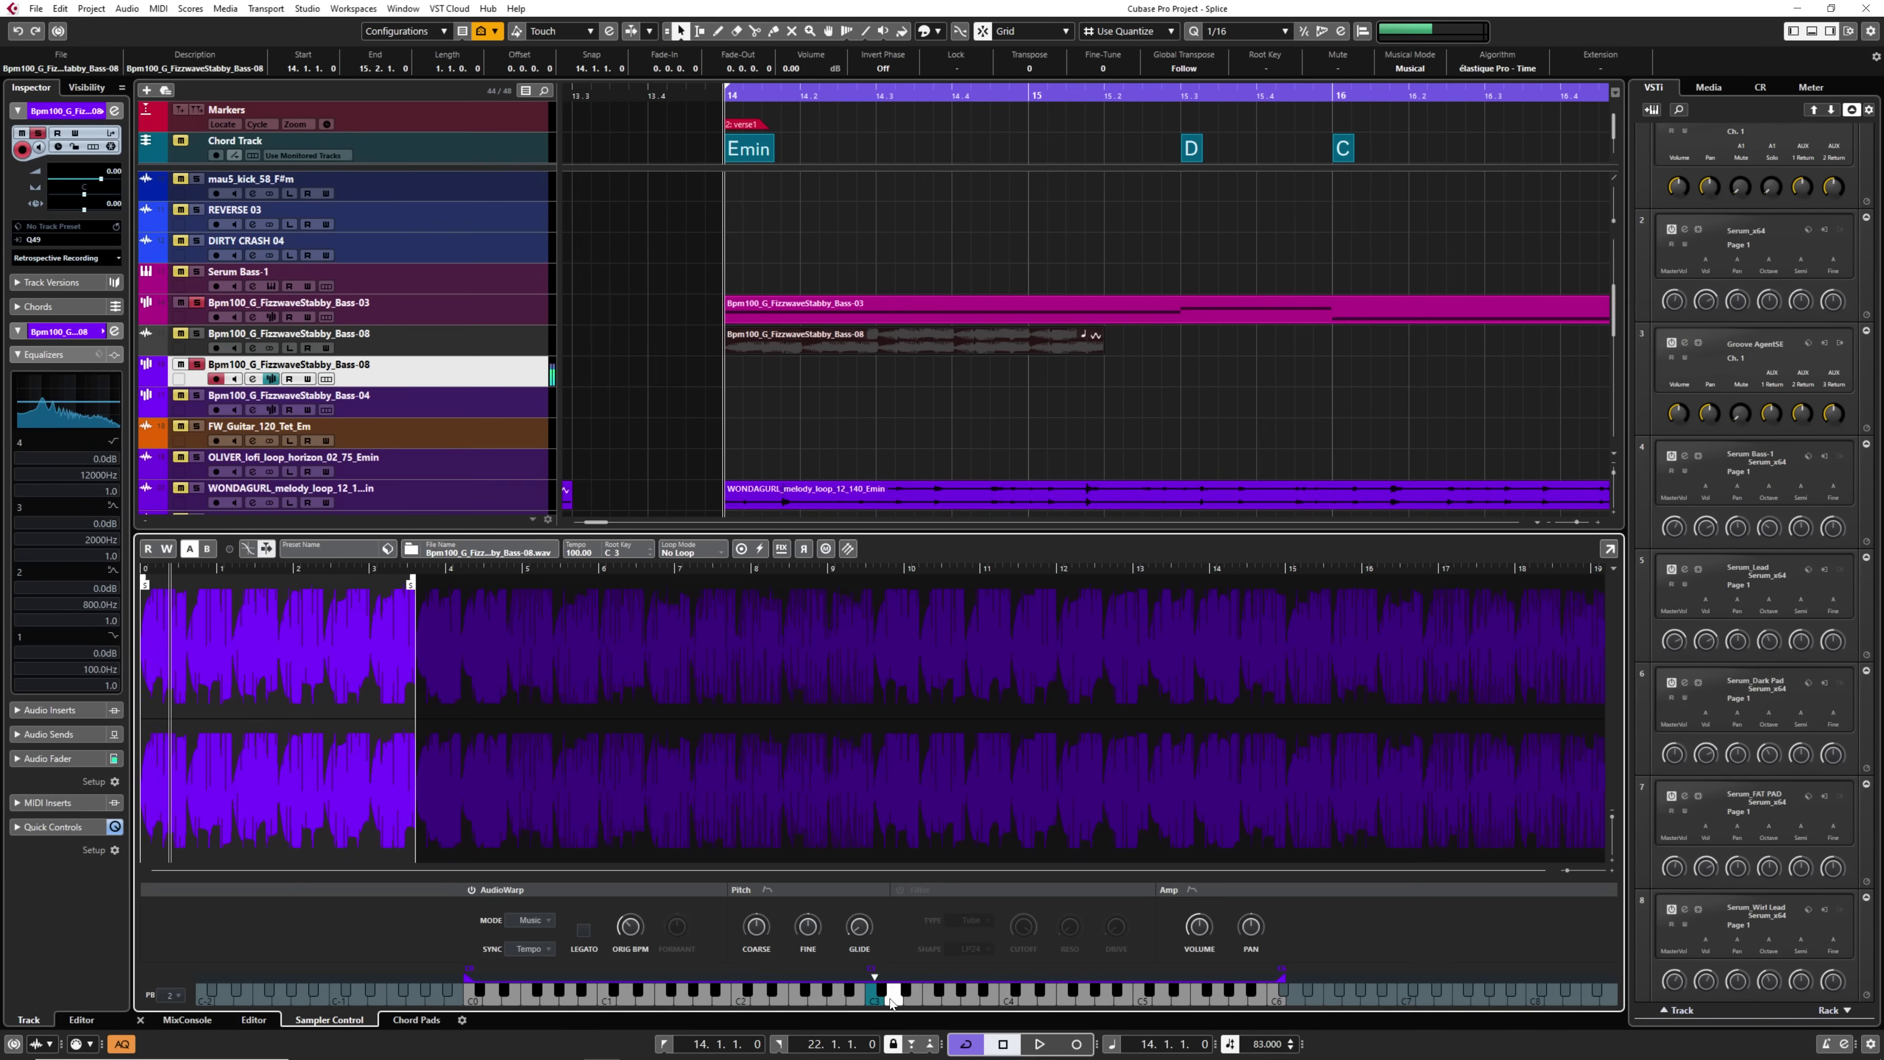
pyautogui.click(930, 998)
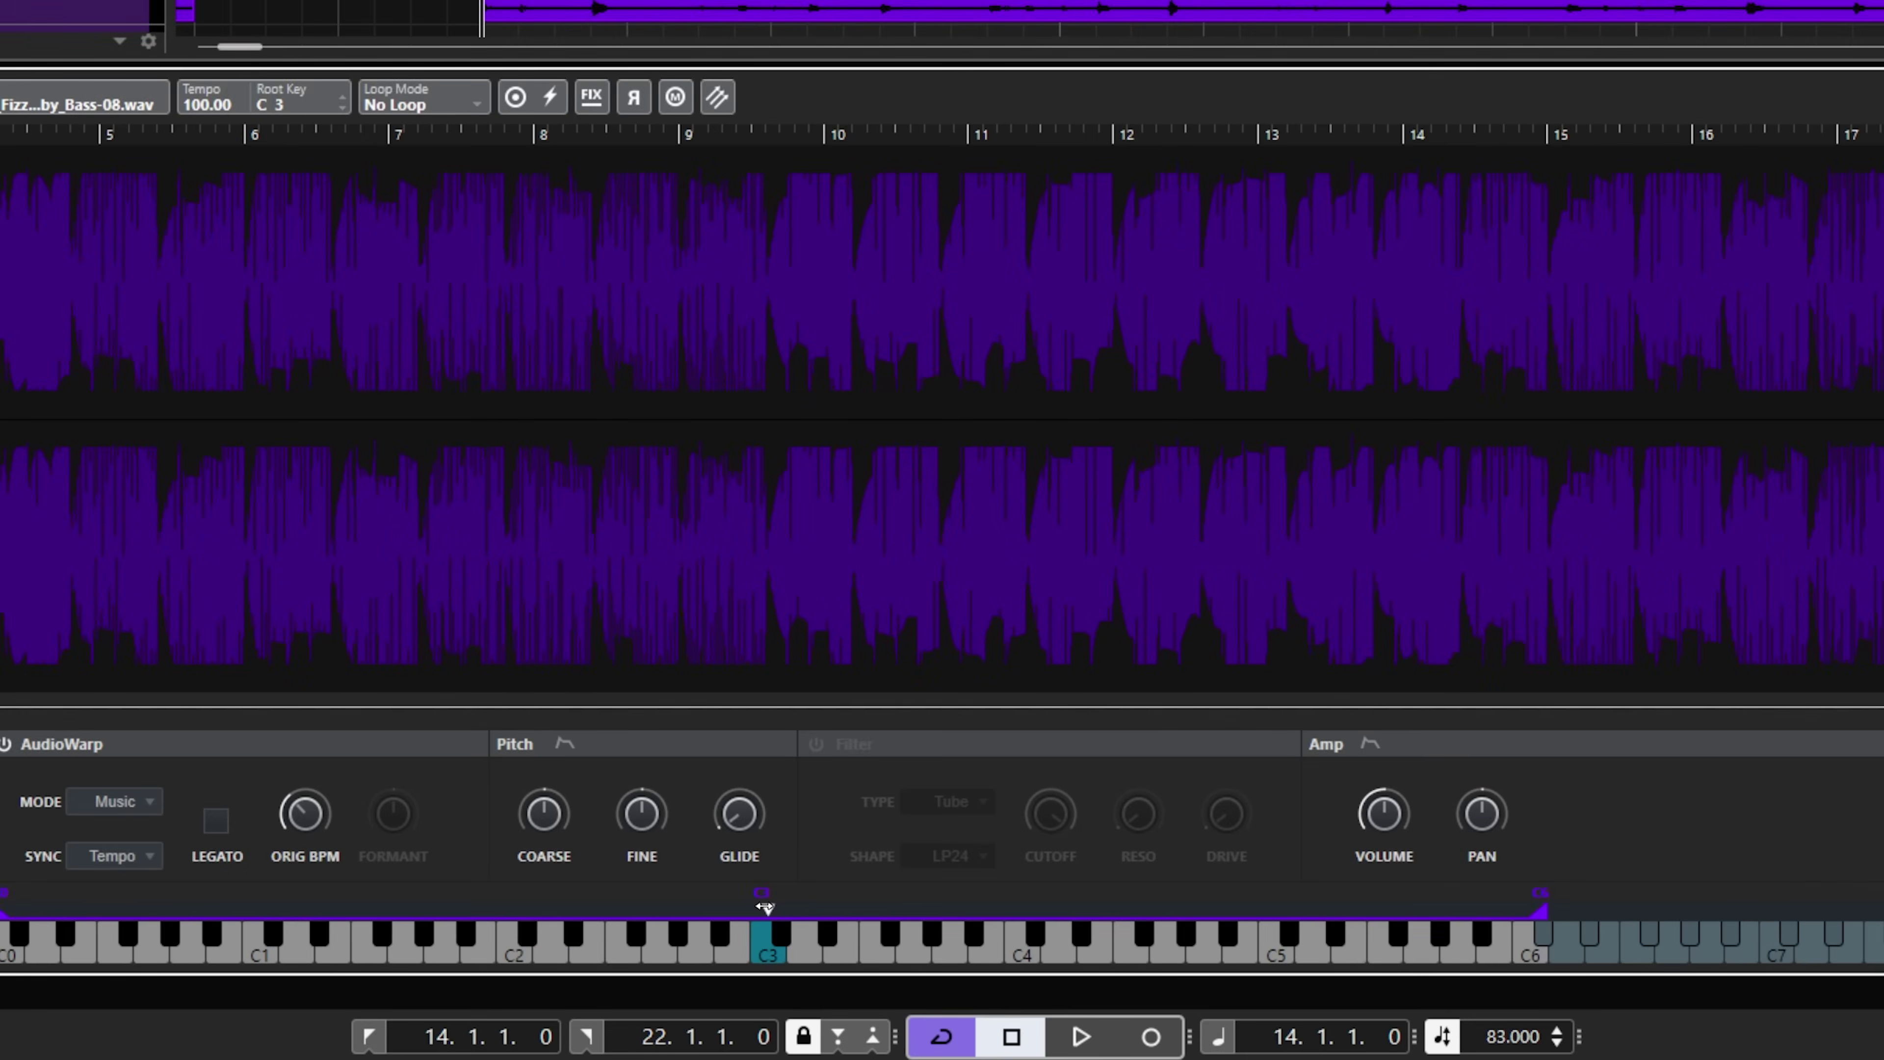
pyautogui.moveTo(764, 907); pyautogui.dragTo(901, 908)
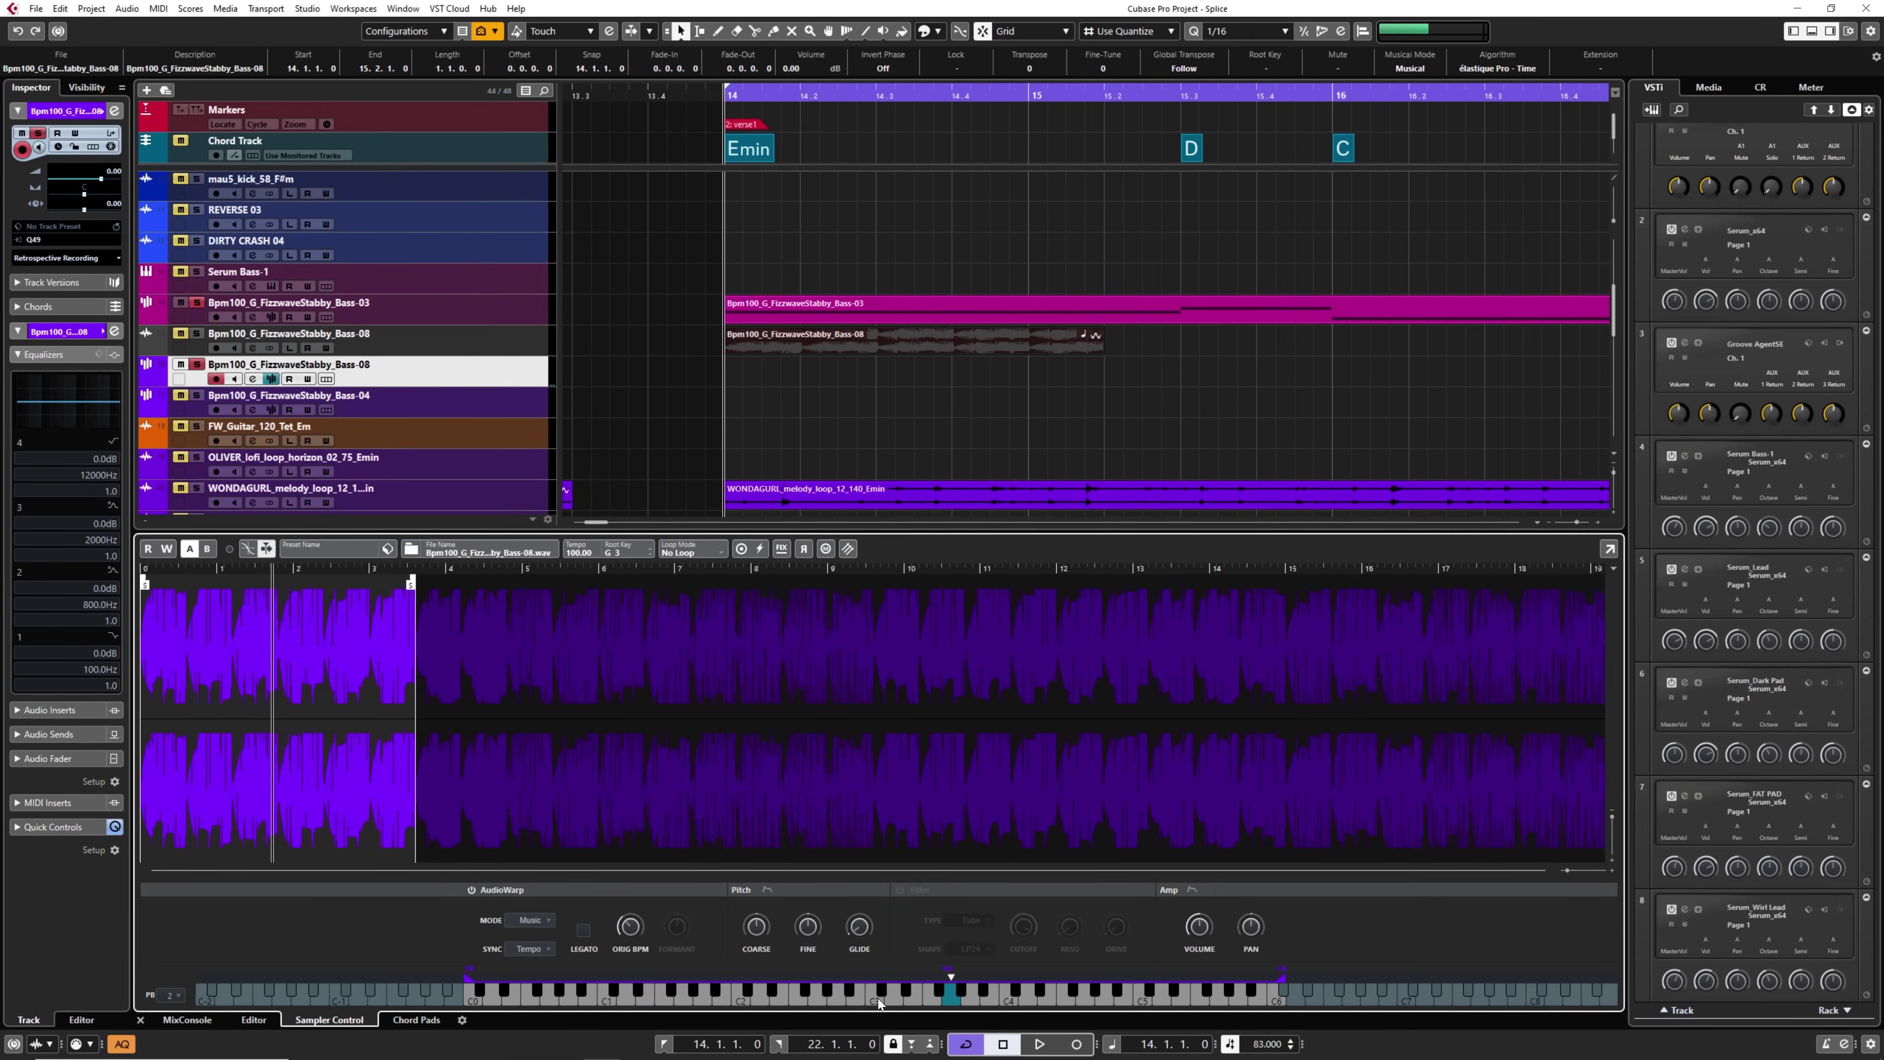
pyautogui.click(877, 998)
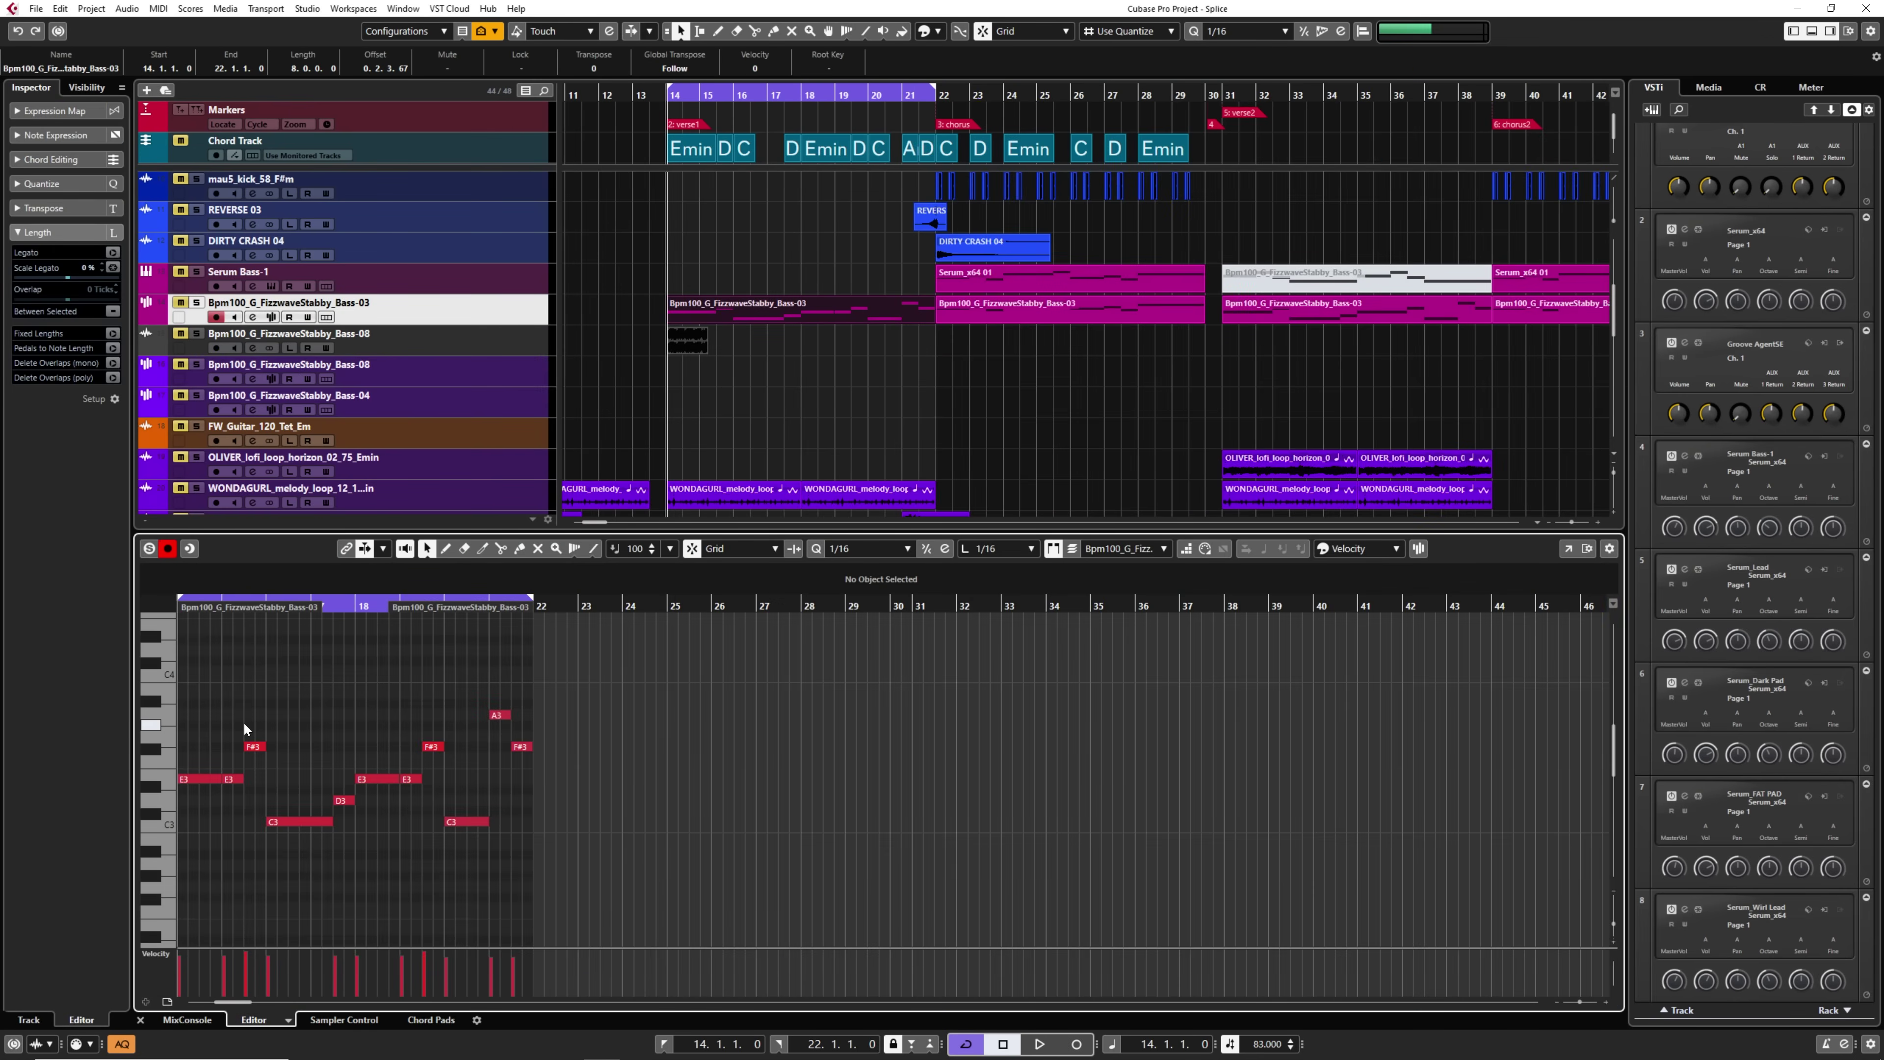
# Play the MIDI part of the existing Bpm100_G_FizzwaveStabby_Bass-03 sampler track from bar 14 to hear the finished bass line.
pyautogui.click(475, 325)
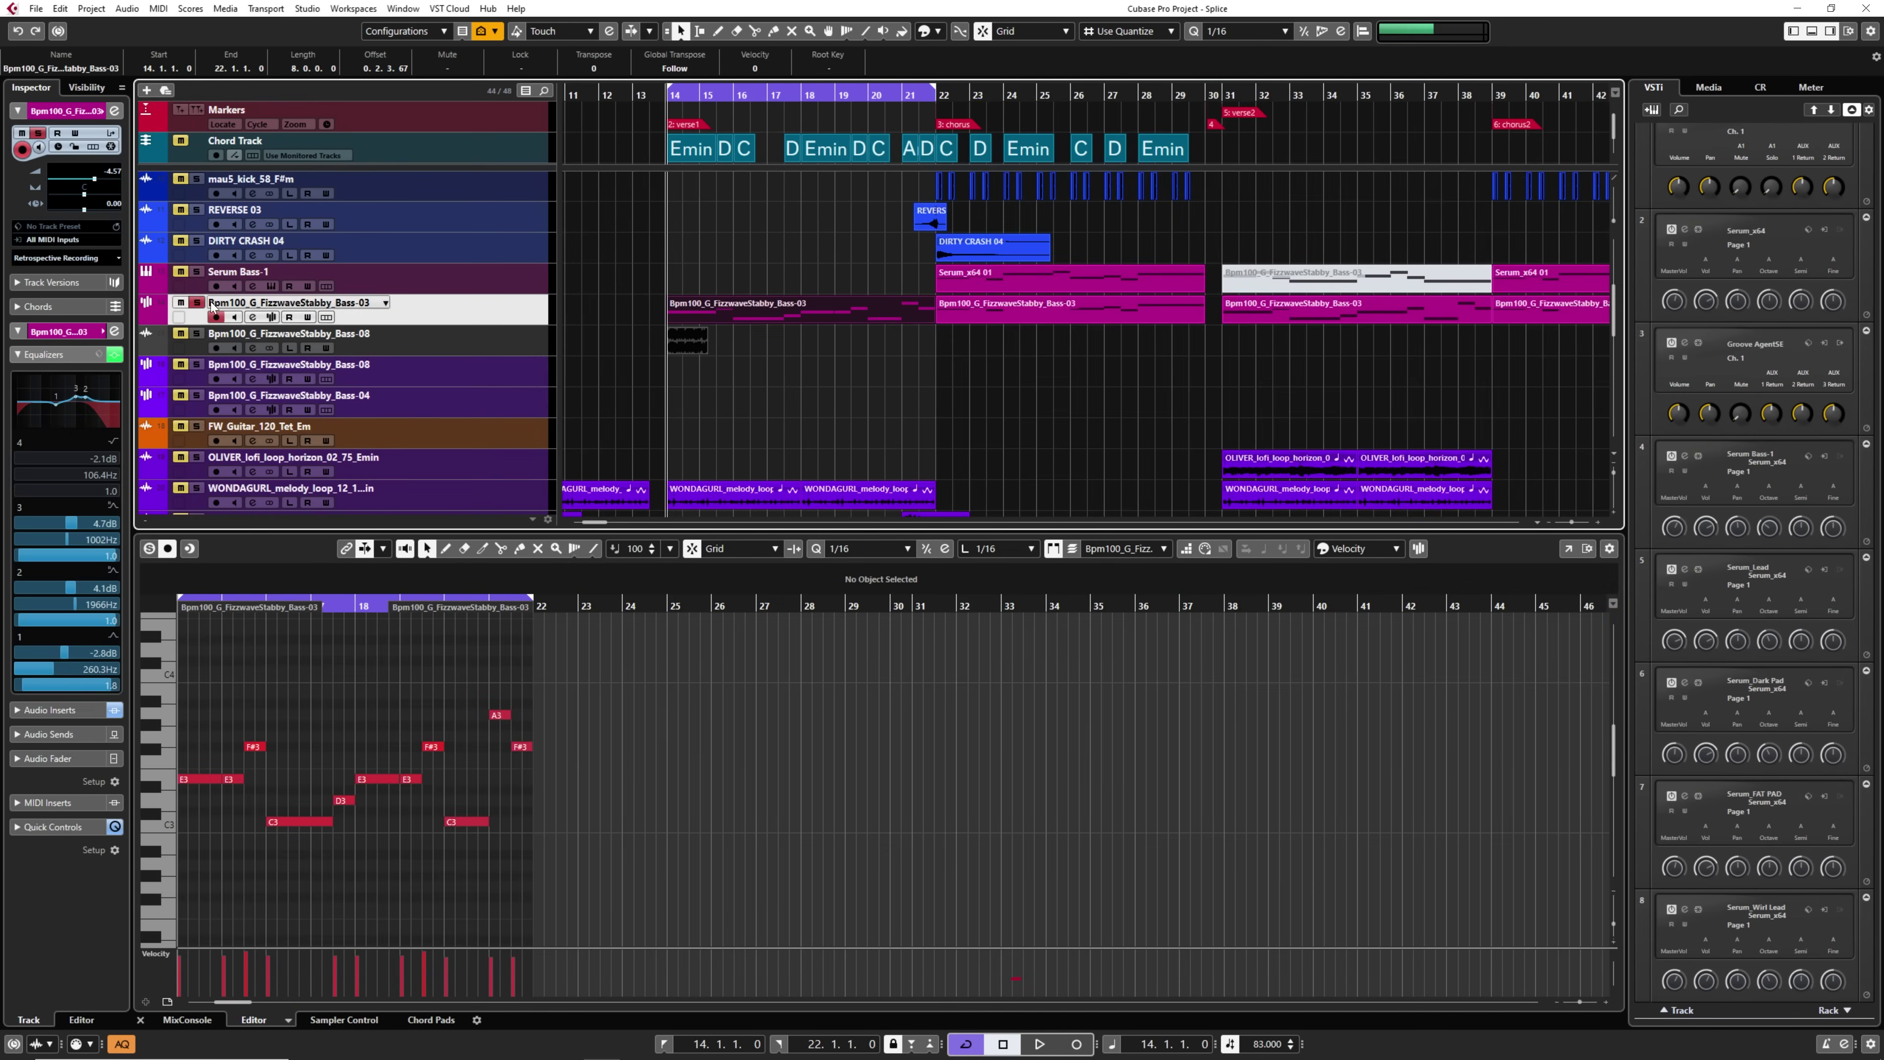
pyautogui.press('space')
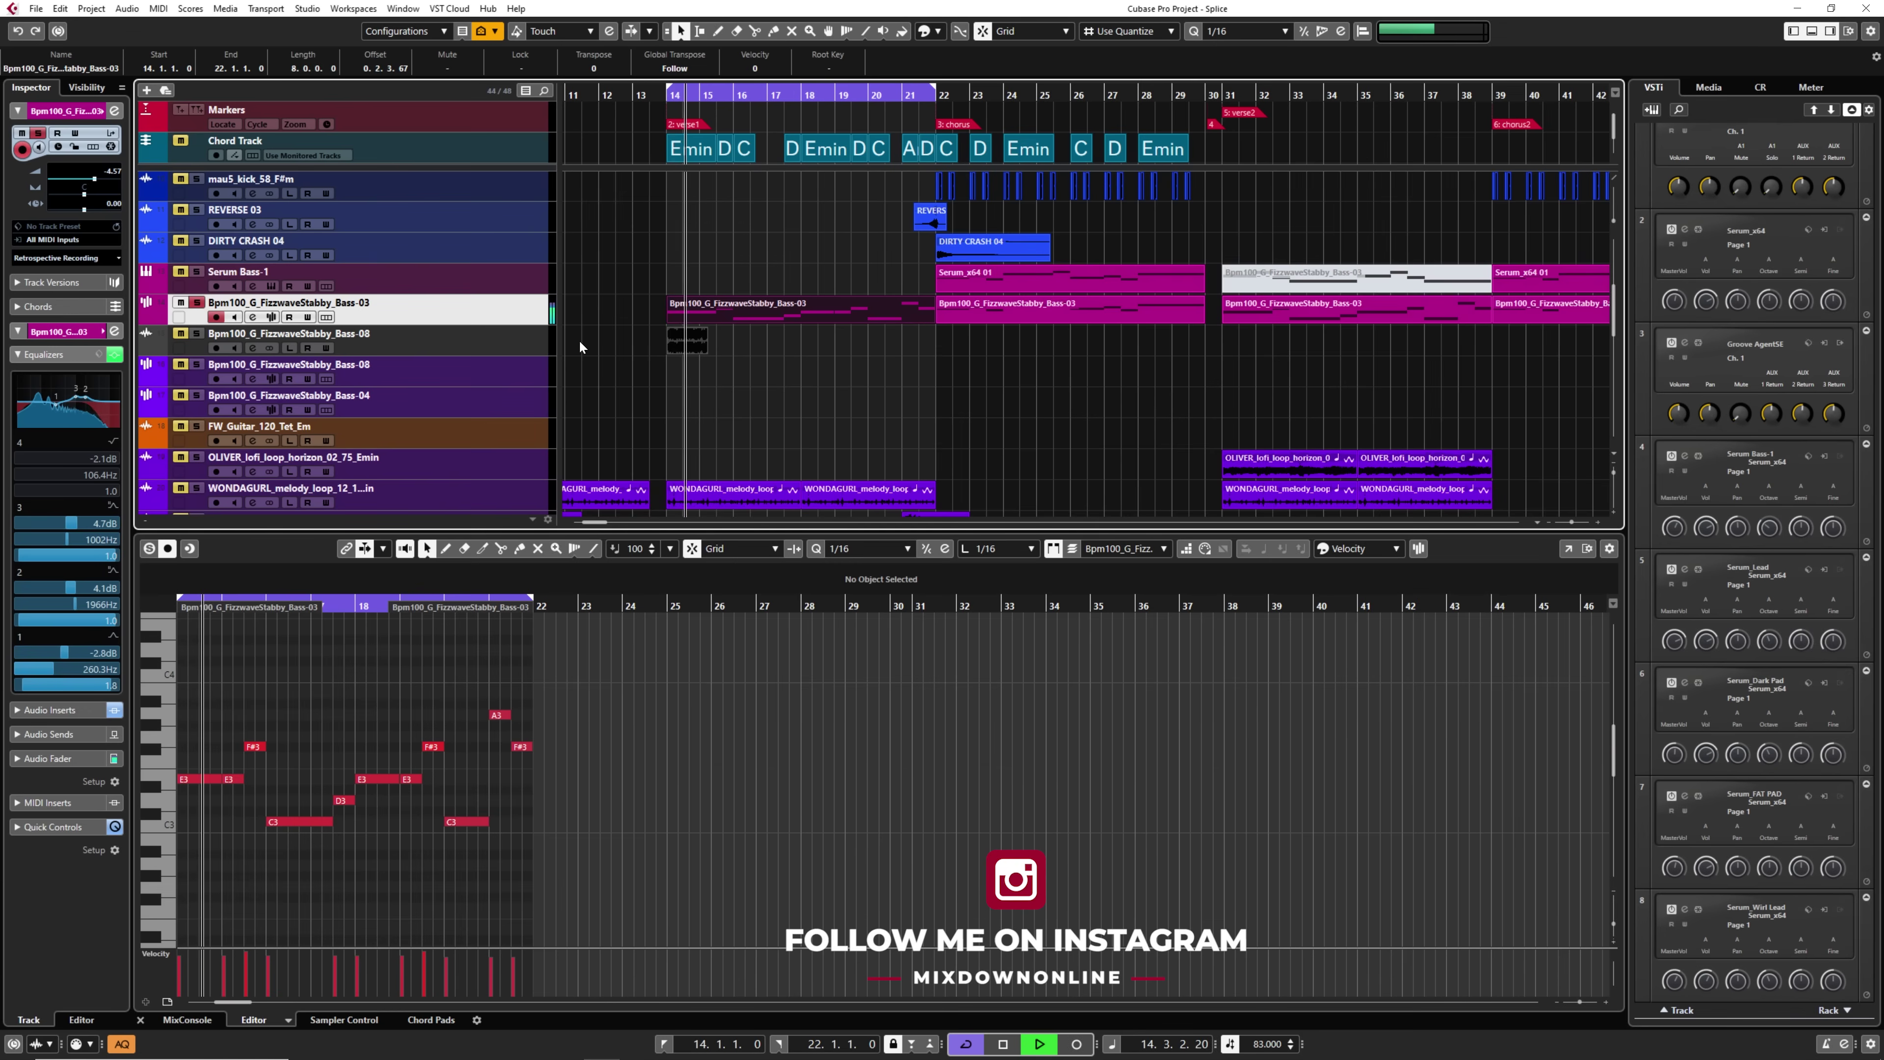
pyautogui.scroll(-3, 628, 320)
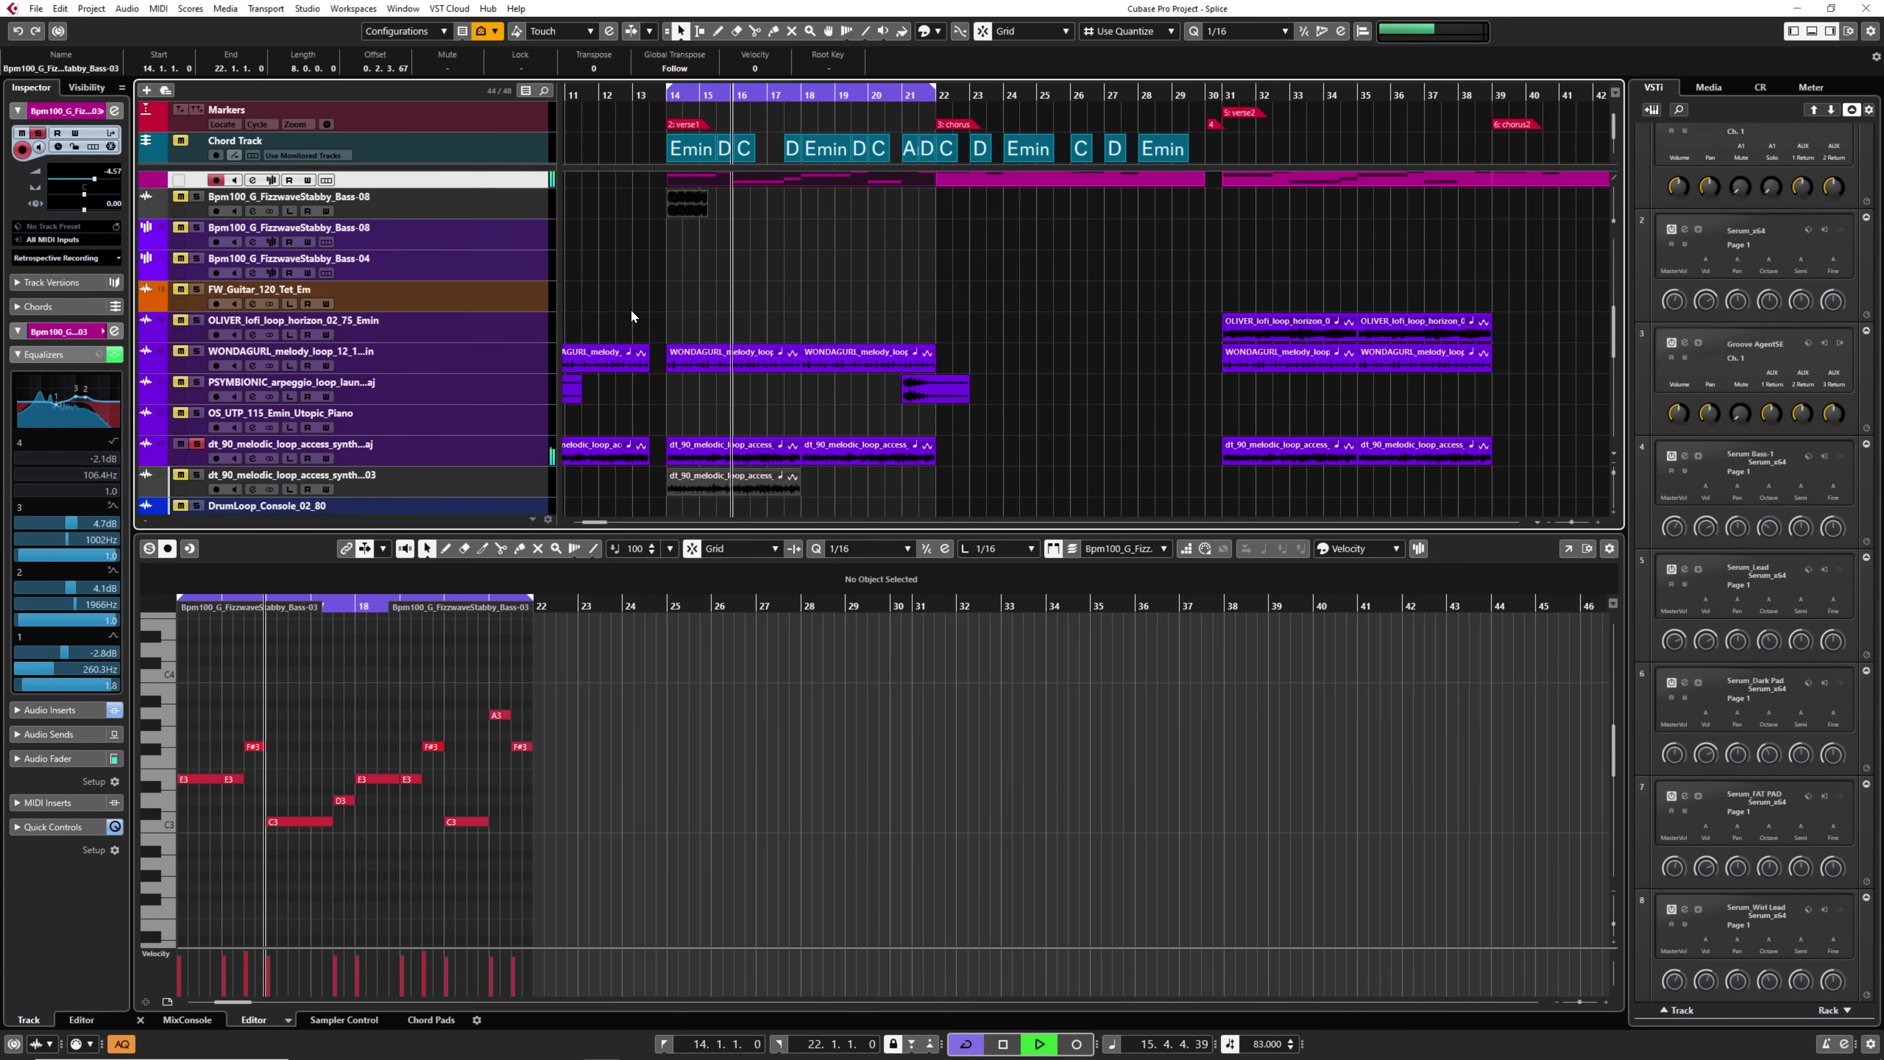
pyautogui.scroll(3, 630, 310)
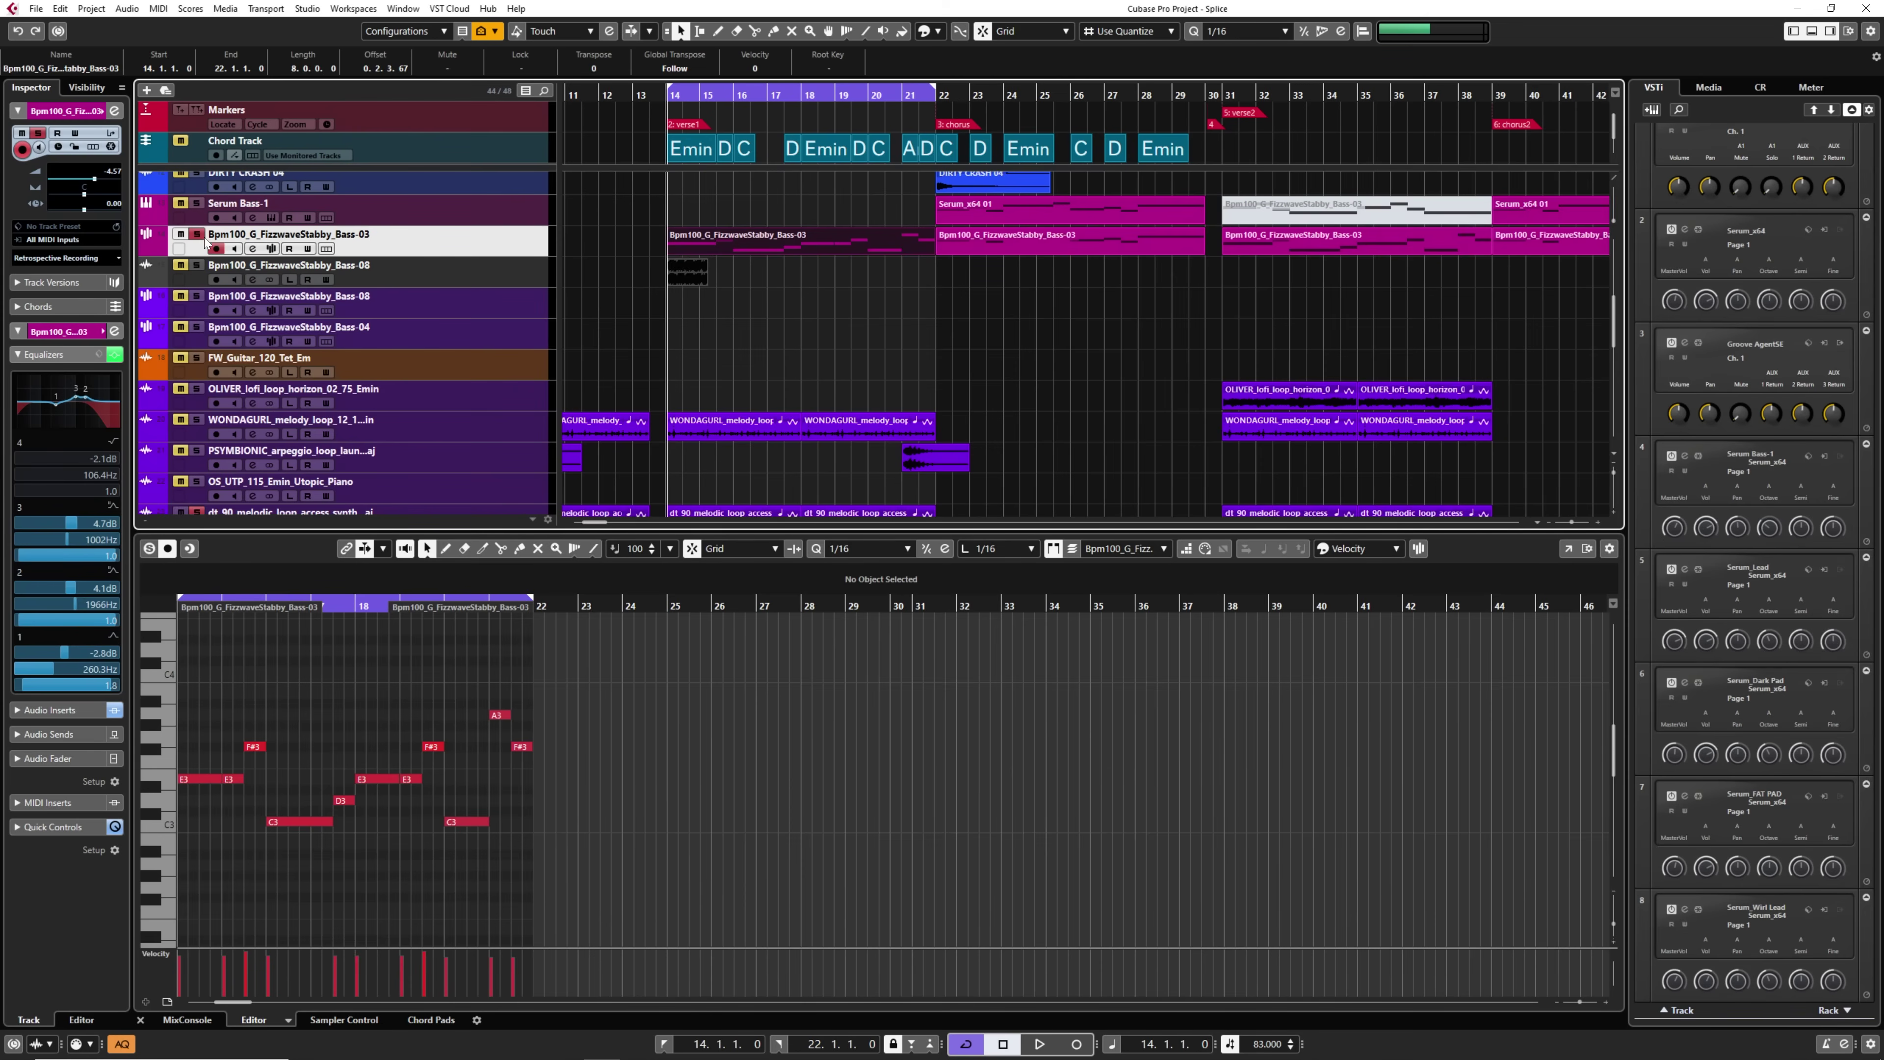
pyautogui.click(201, 236)
pyautogui.click(200, 236)
pyautogui.scroll(-4, 801, 341)
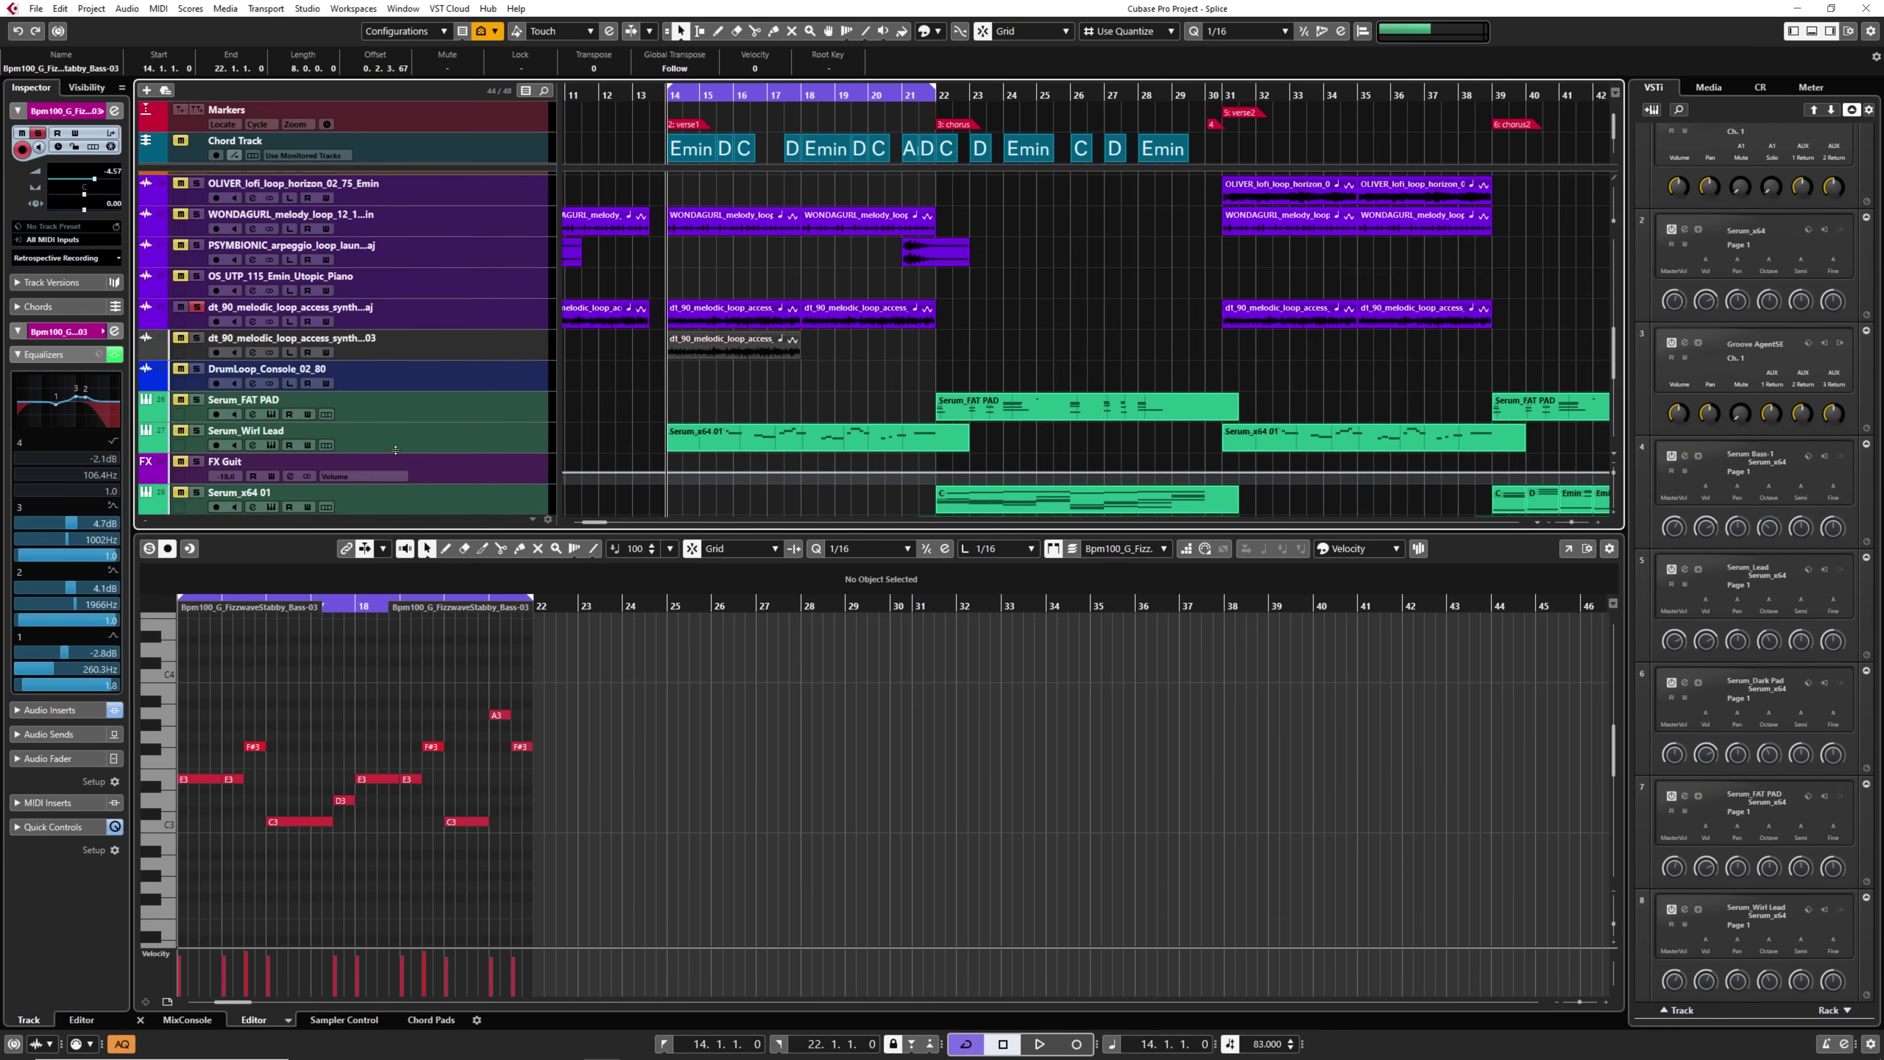
# Solo the Serum_Wirl Lead track and play its MIDI part from bar 14.
pyautogui.click(418, 435)
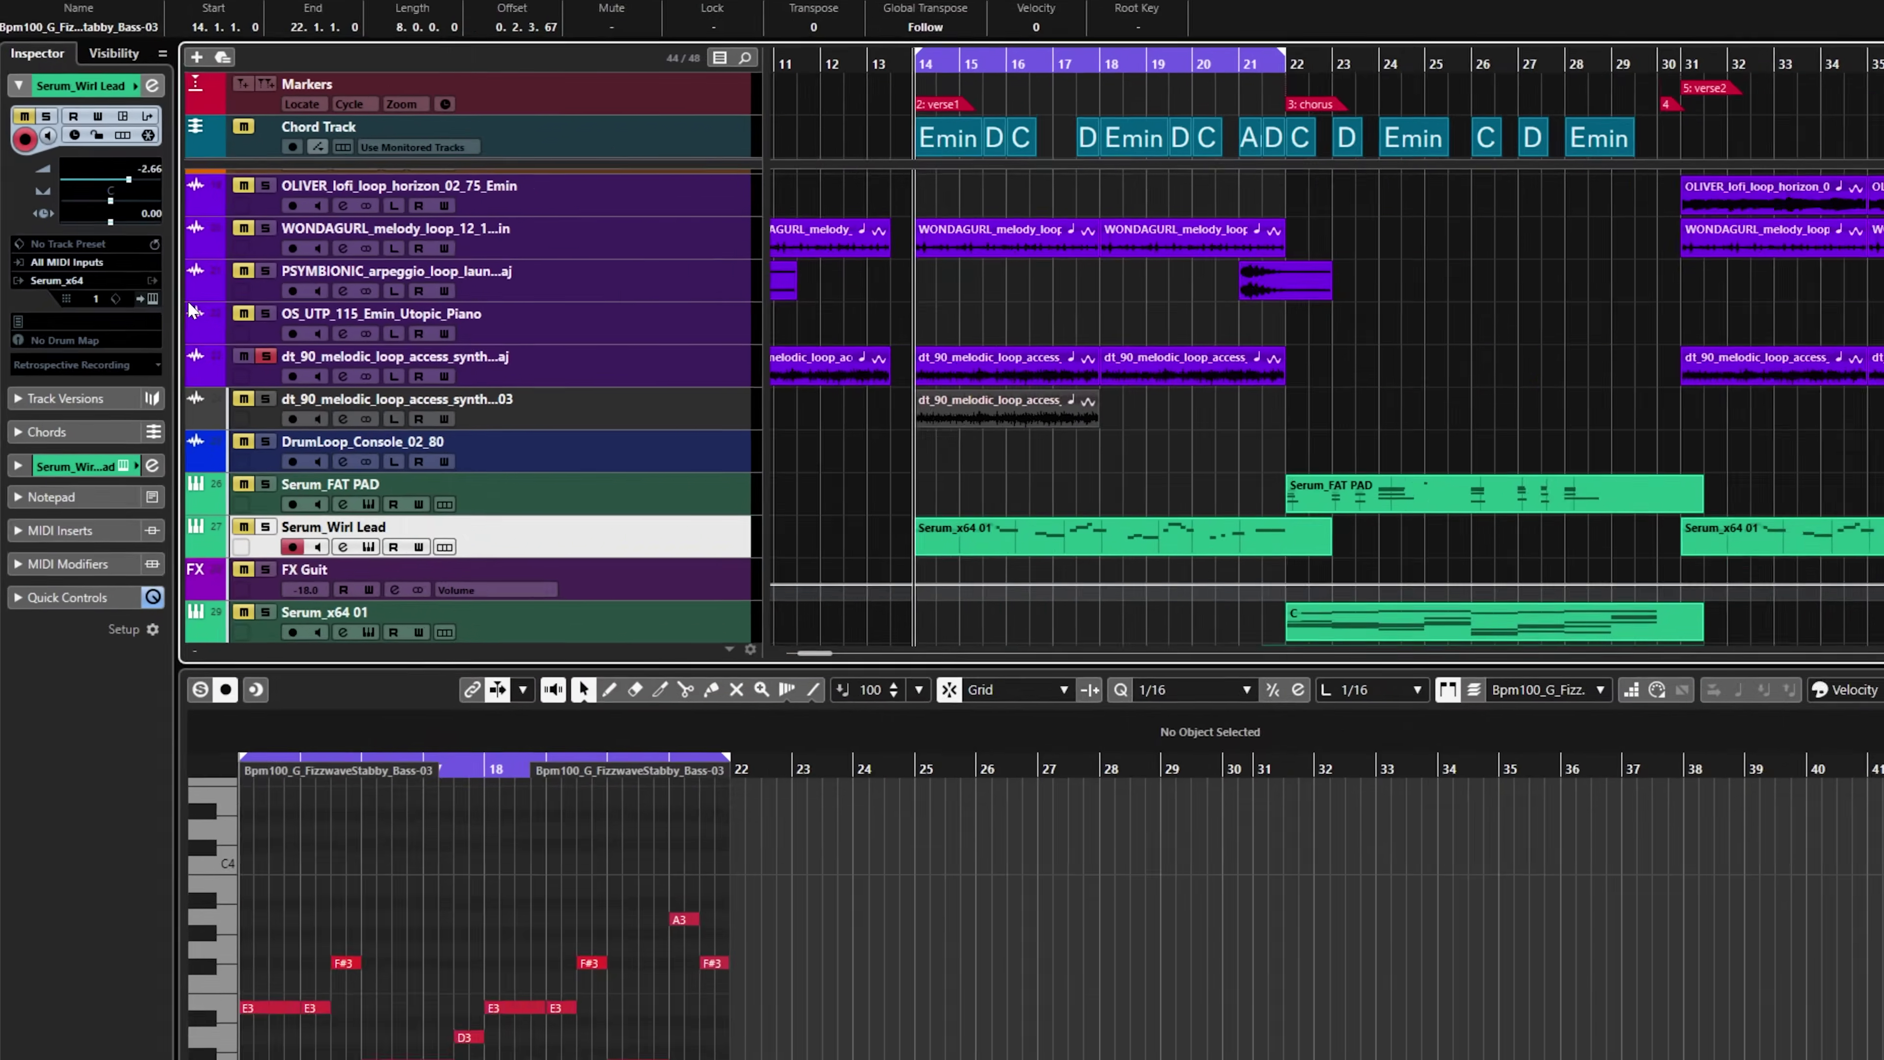
pyautogui.click(152, 299)
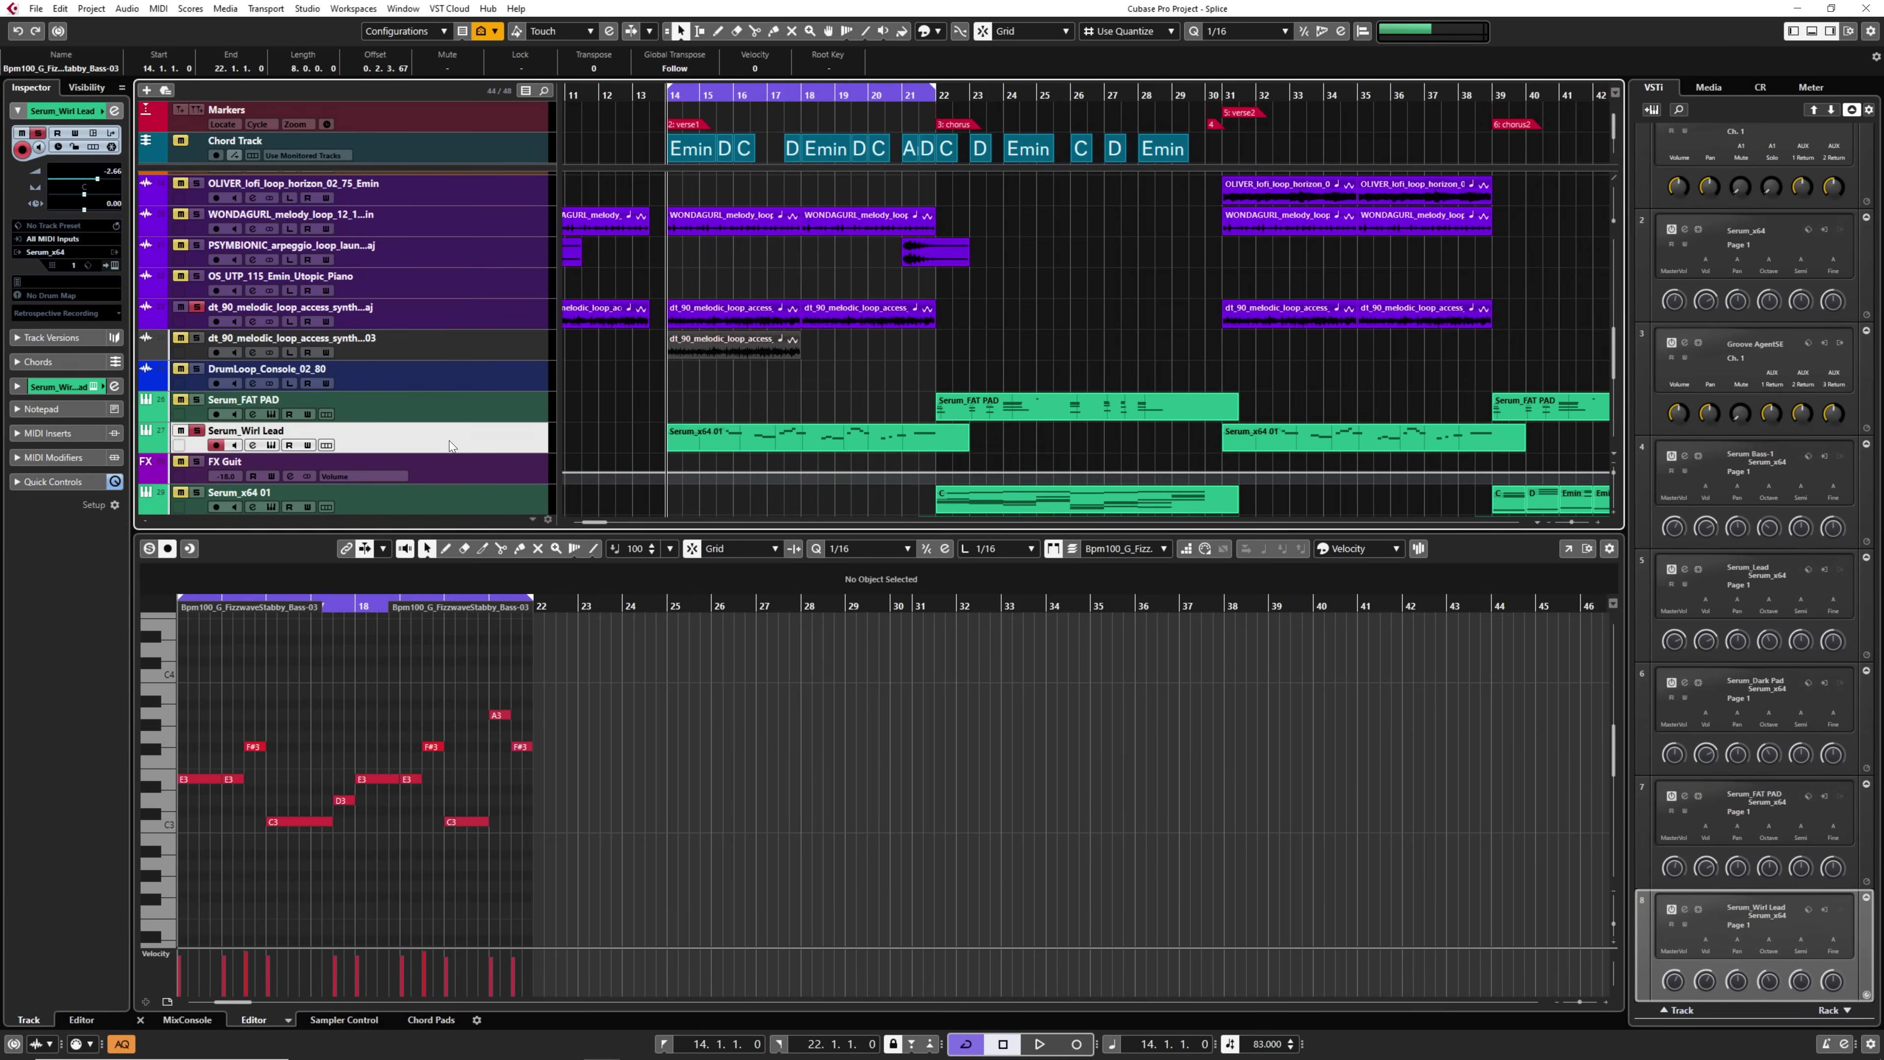
pyautogui.press('space')
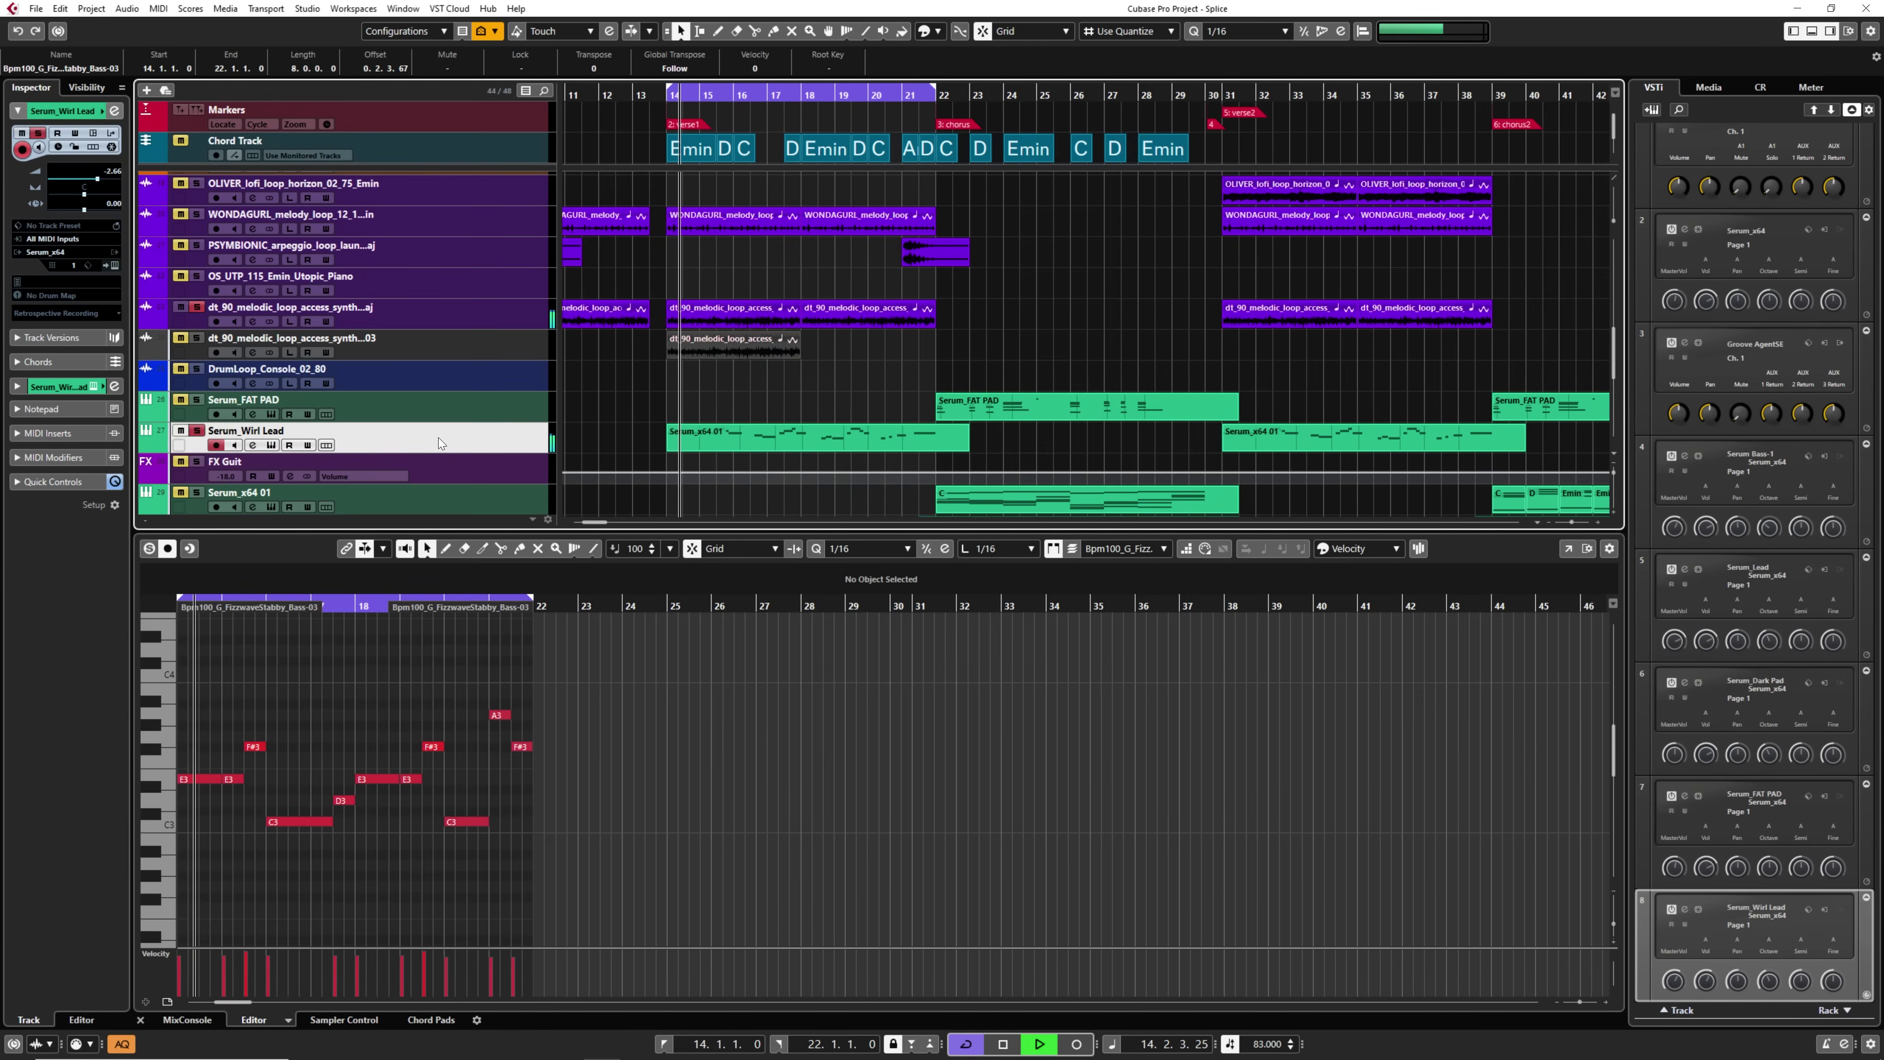
pyautogui.scroll(-3, 702, 385)
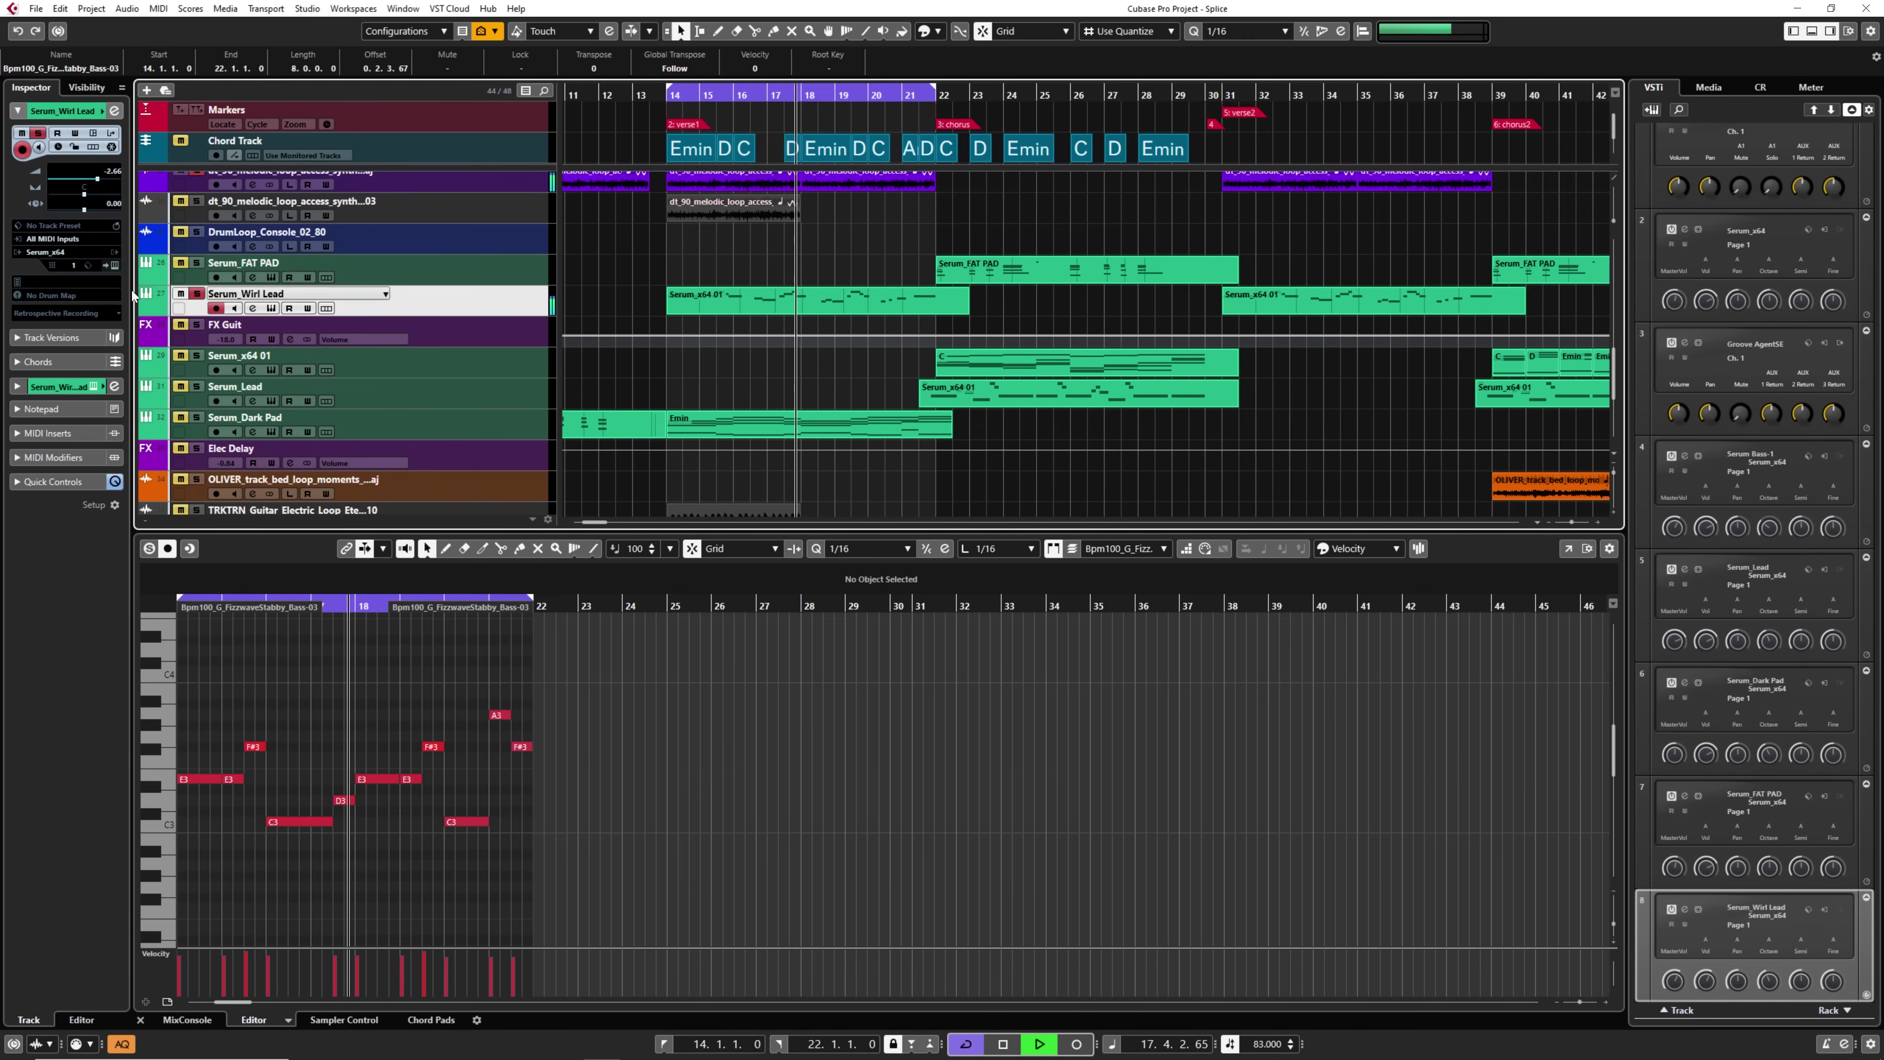
# Open the Serum instrument of the Serum_Wirl Lead track, audition its wurli_miles preset on a high and a low key, and close it.
pyautogui.click(115, 266)
pyautogui.press('space')
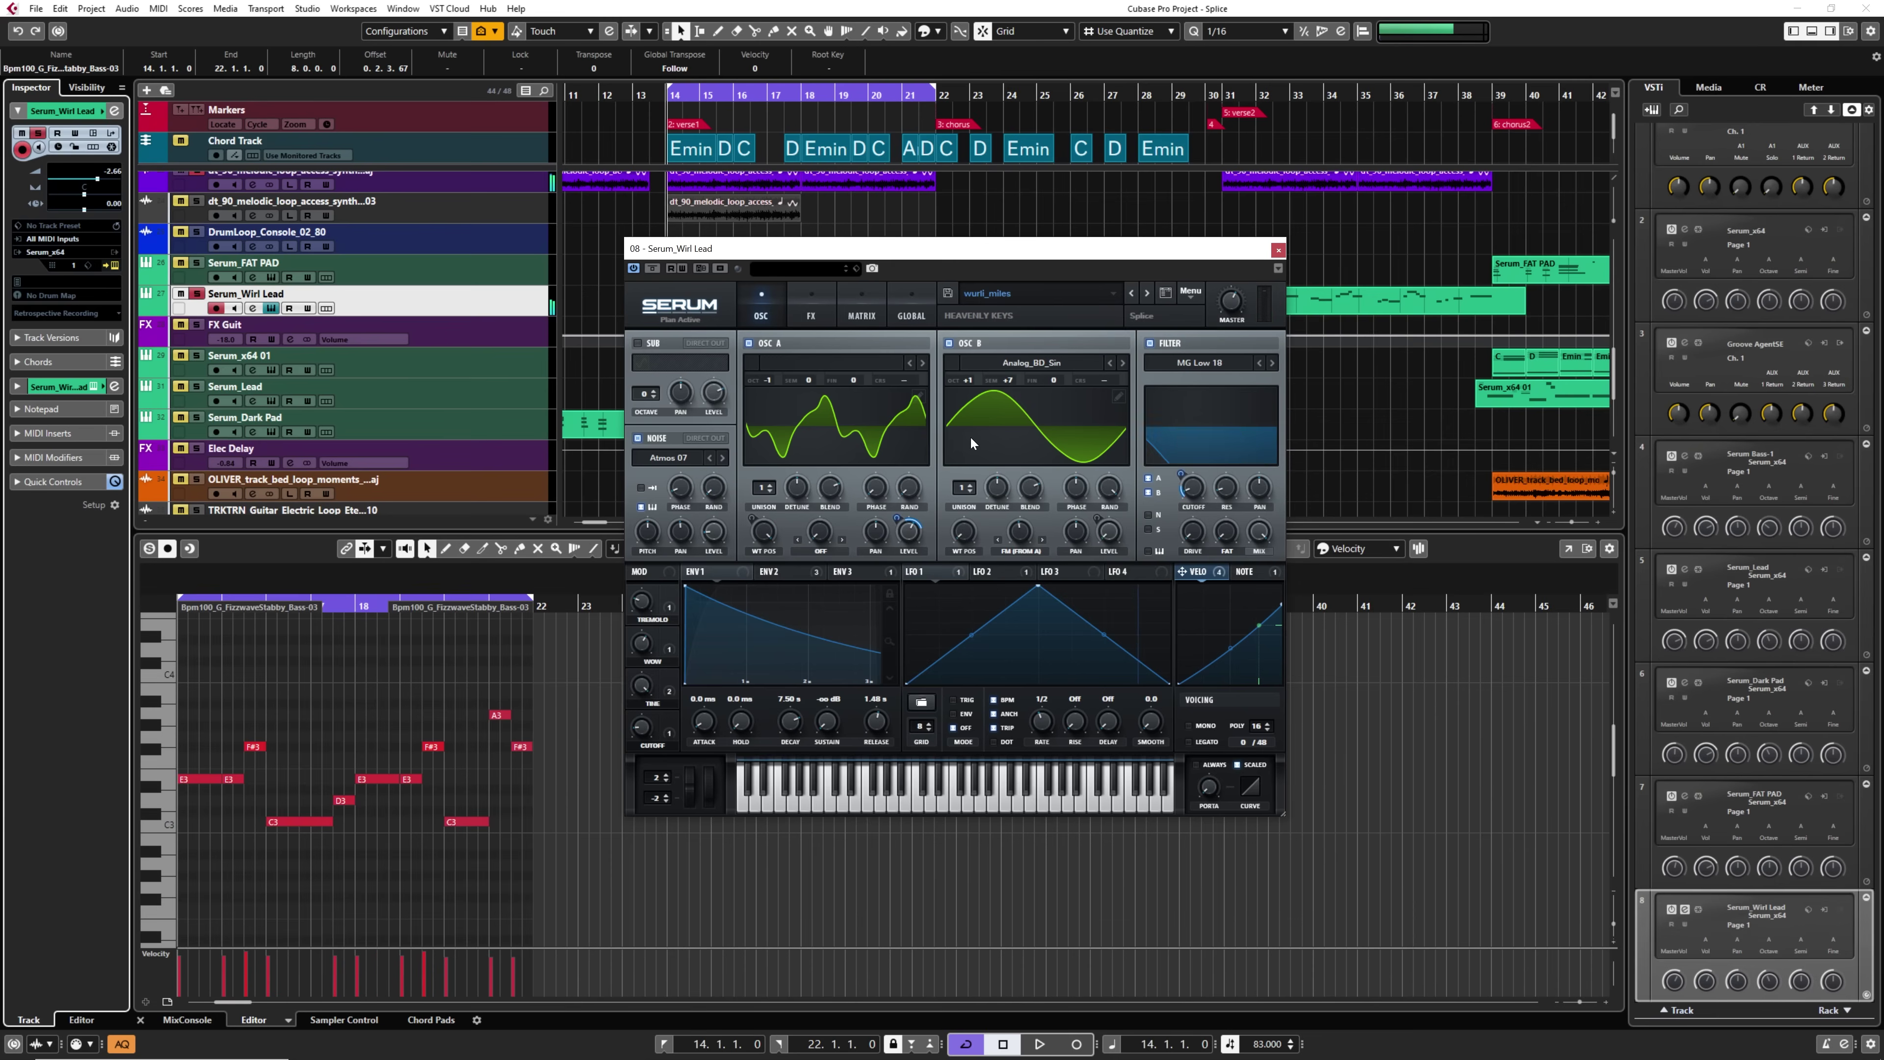
pyautogui.click(1019, 801)
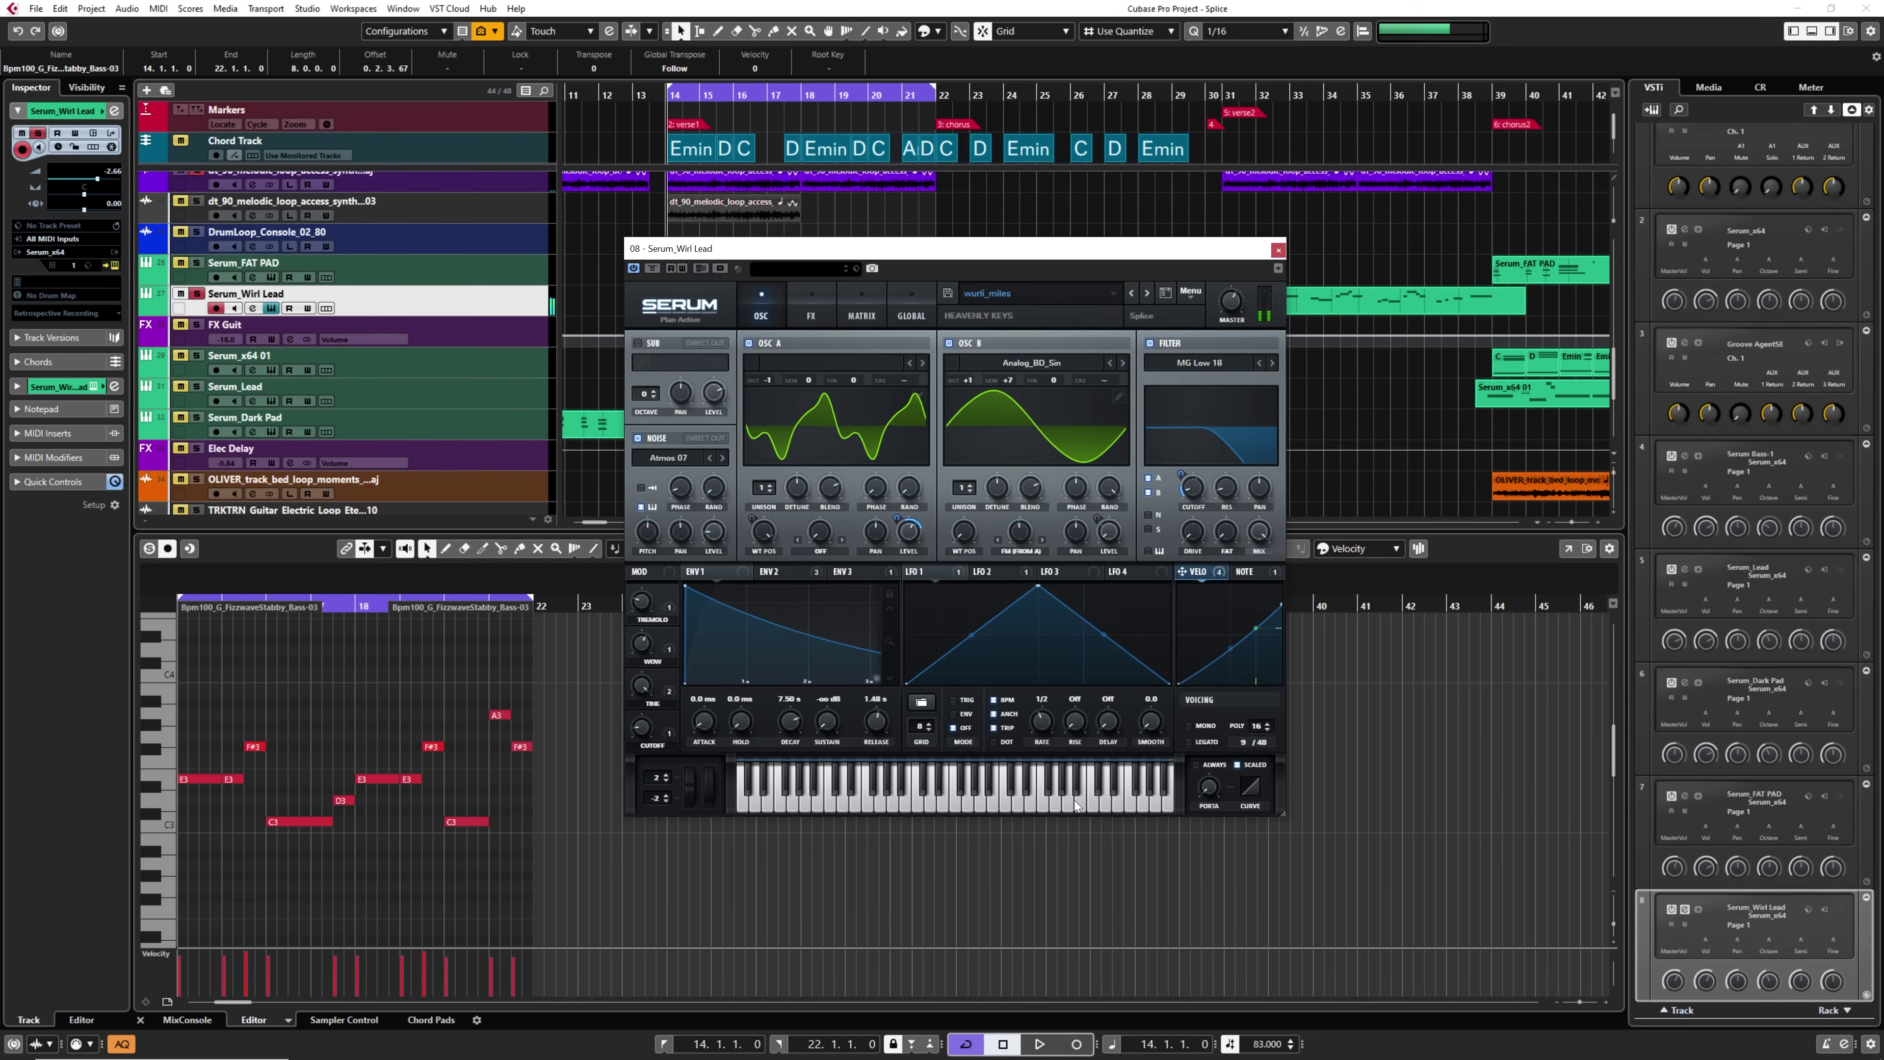
pyautogui.click(855, 805)
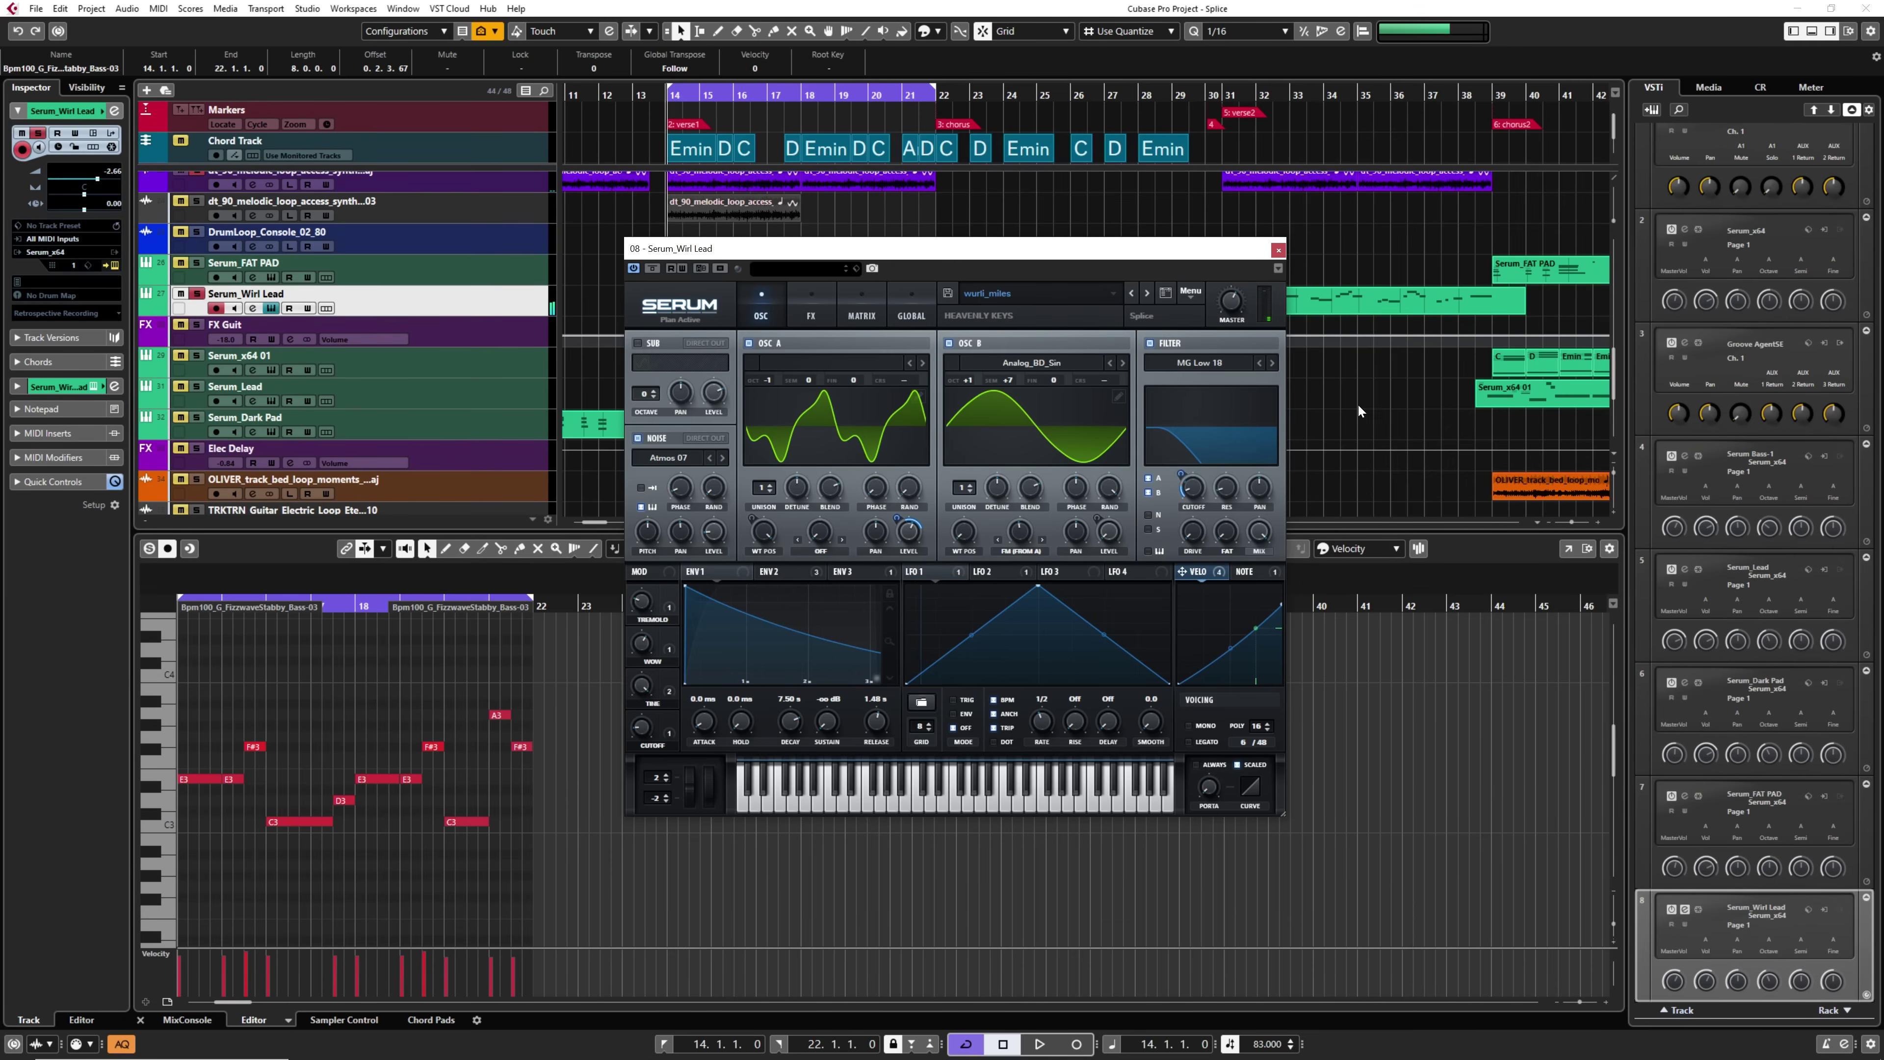
pyautogui.click(1276, 250)
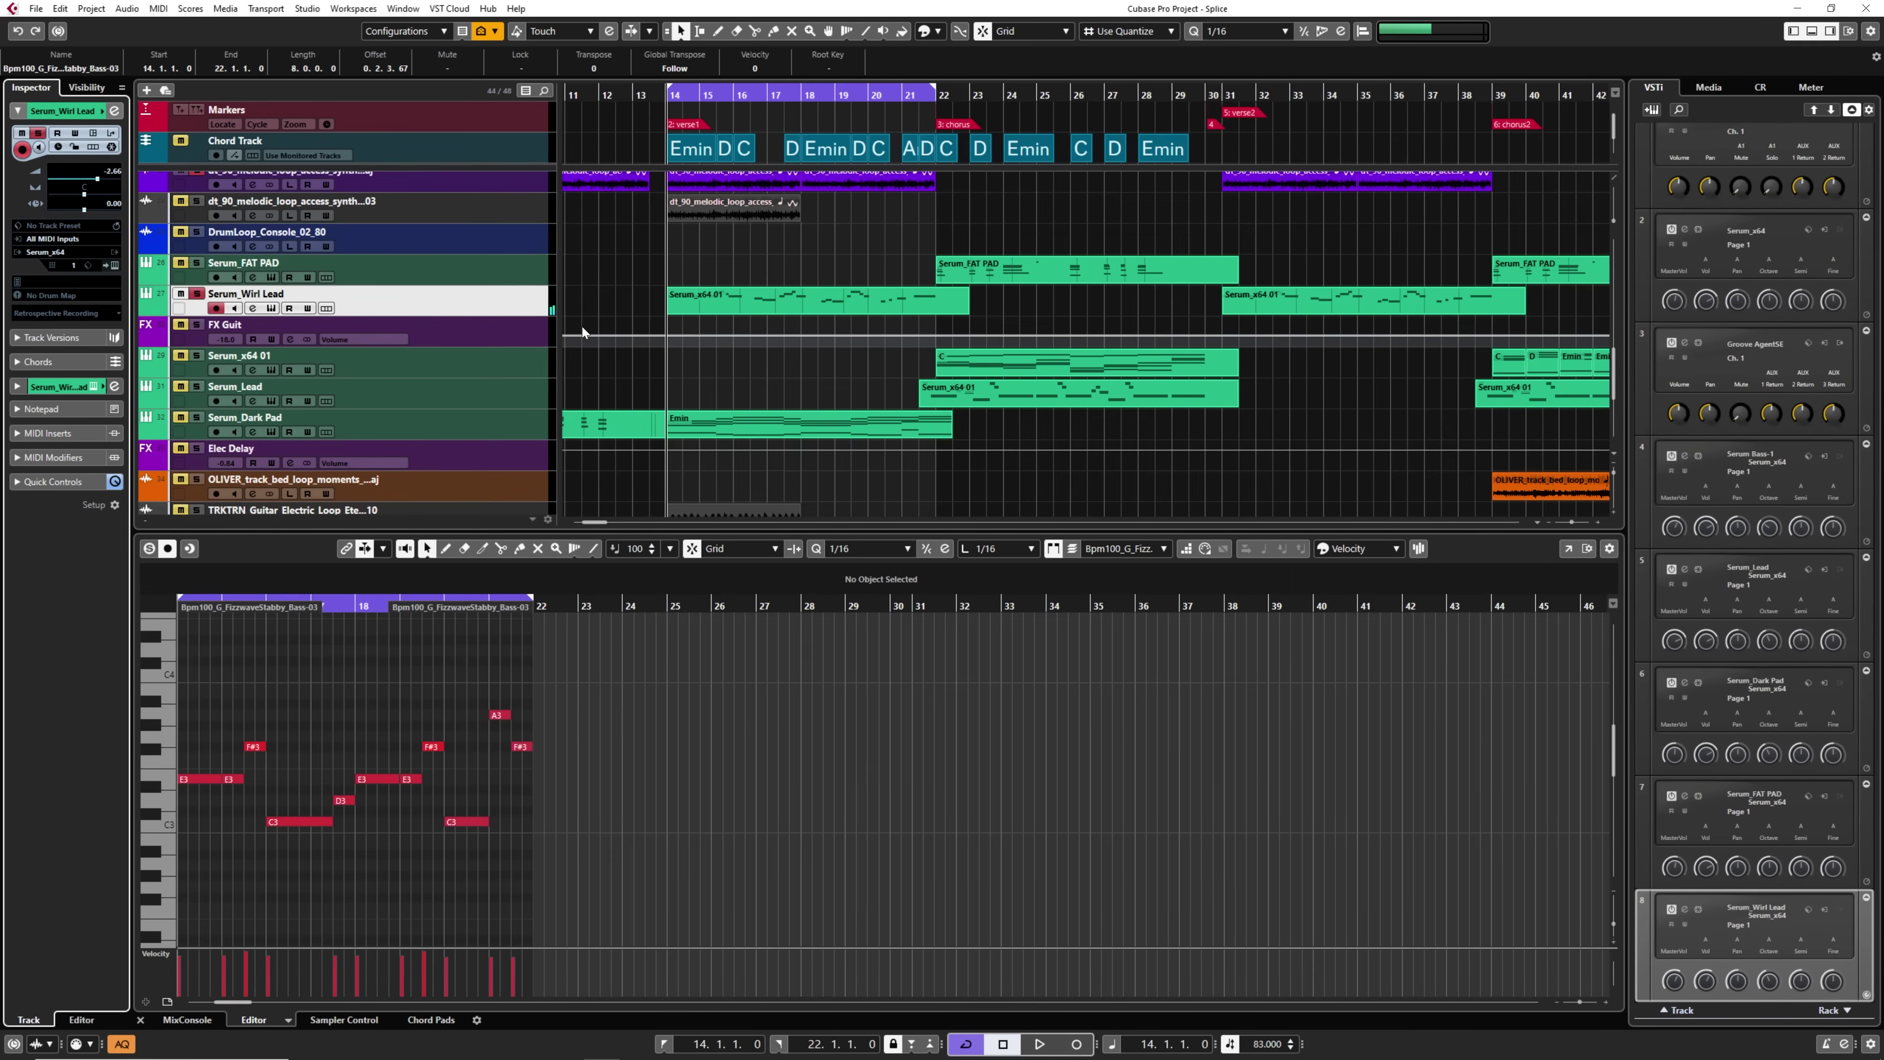
# Play the Serum_Dark Pad track soloed from bar 14, audition its Serum pad preset on the instrument's keyboard, and close the instrument.
pyautogui.click(393, 436)
pyautogui.press('space')
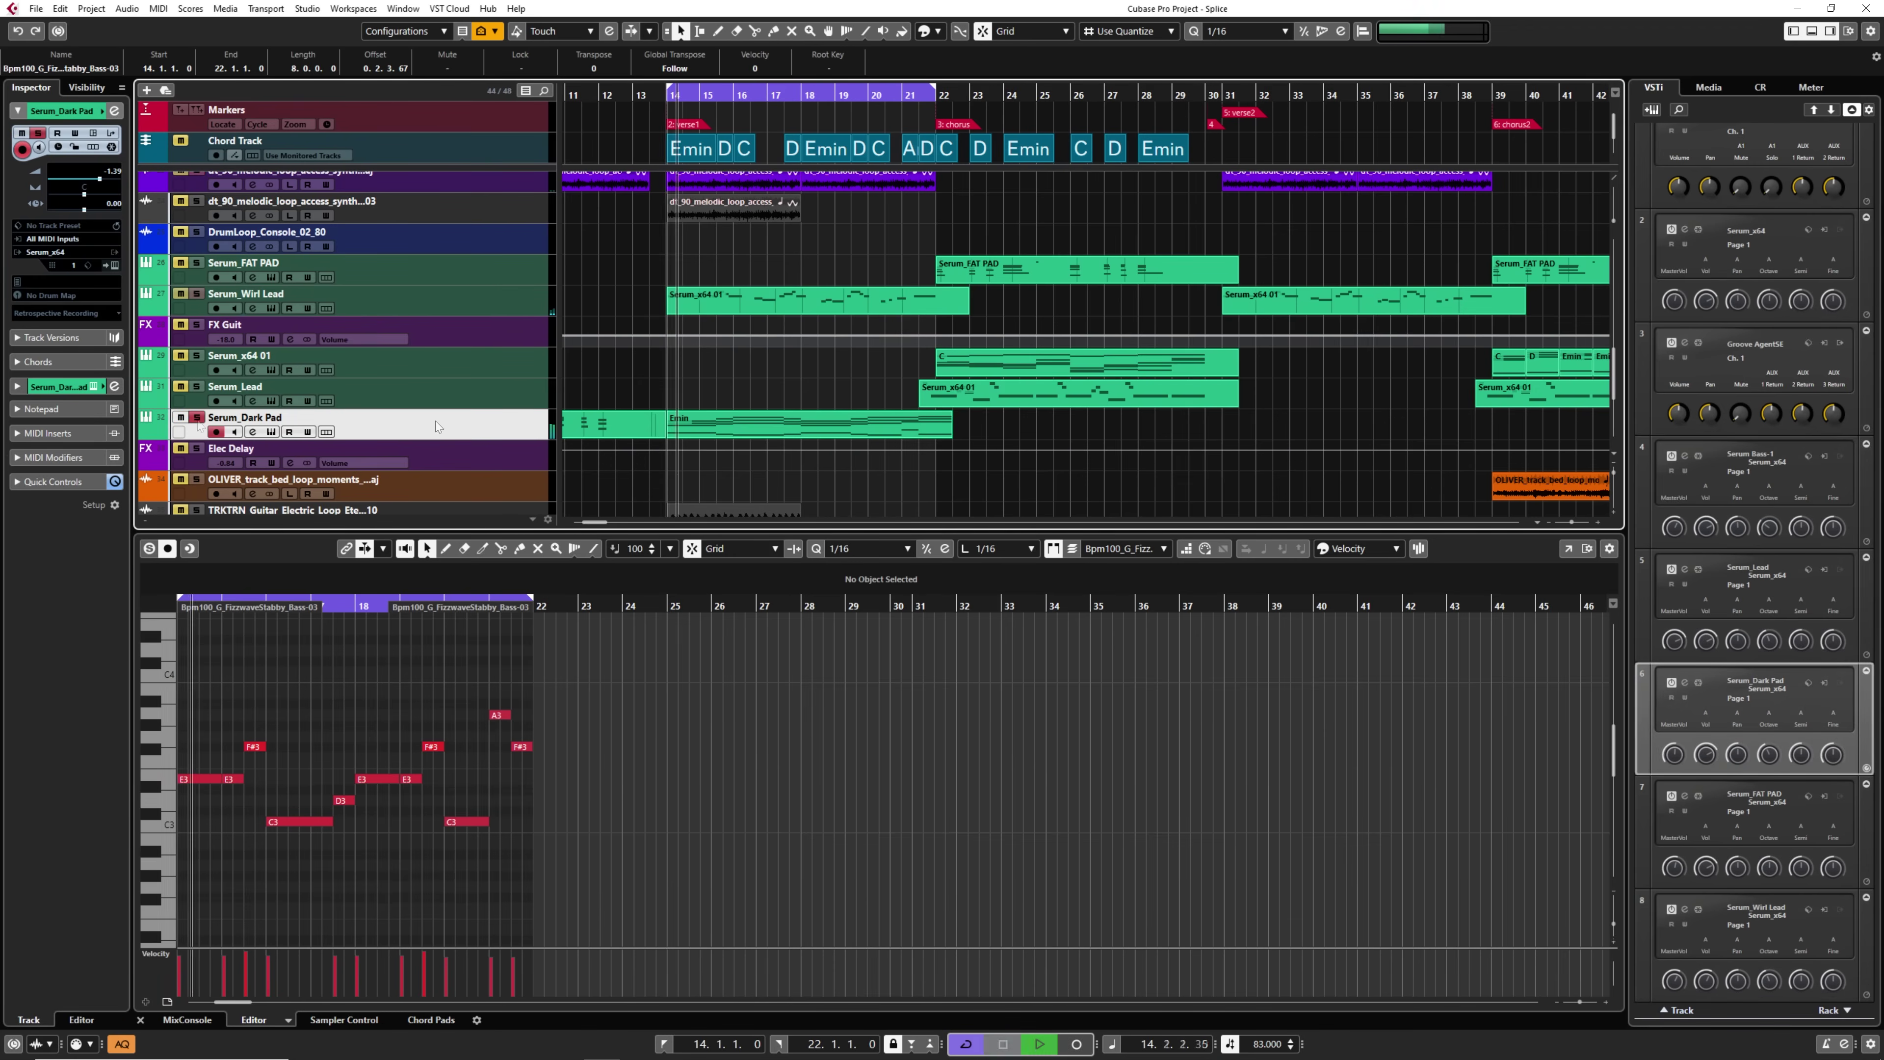
pyautogui.click(115, 265)
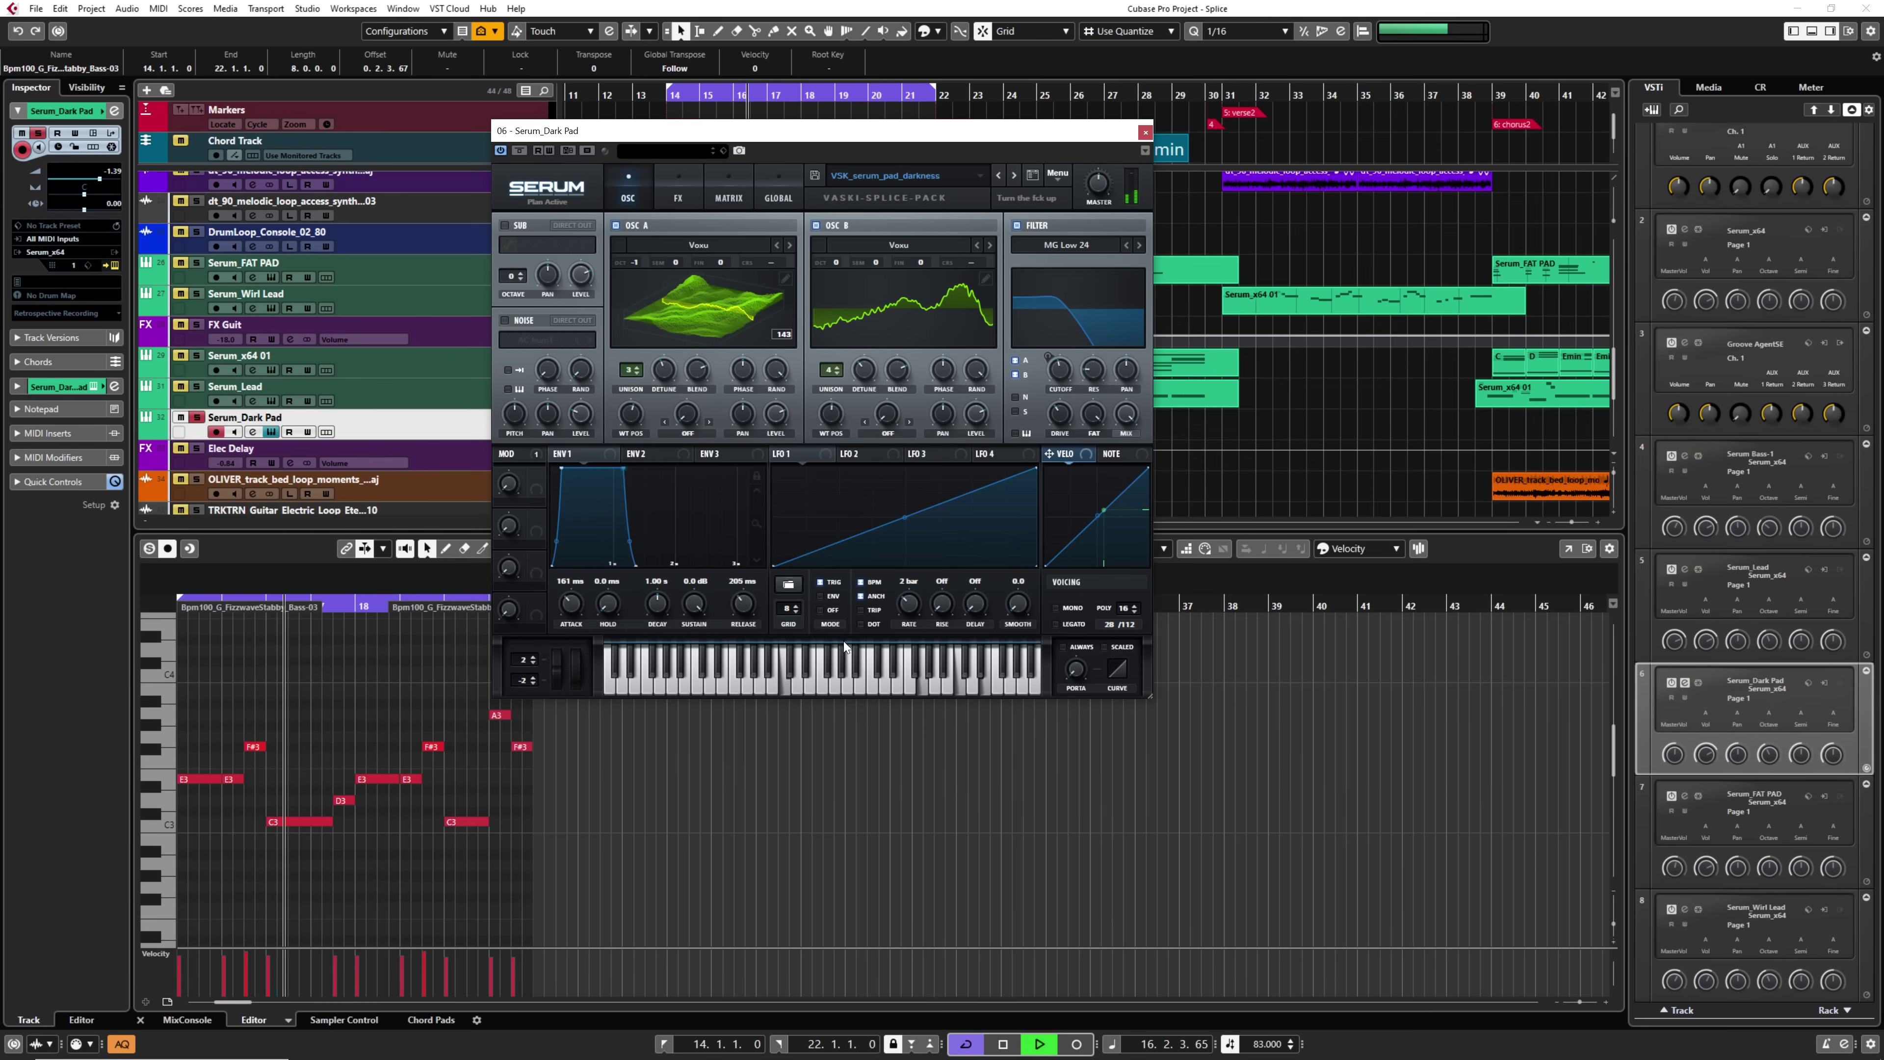
pyautogui.press('space')
pyautogui.click(896, 683)
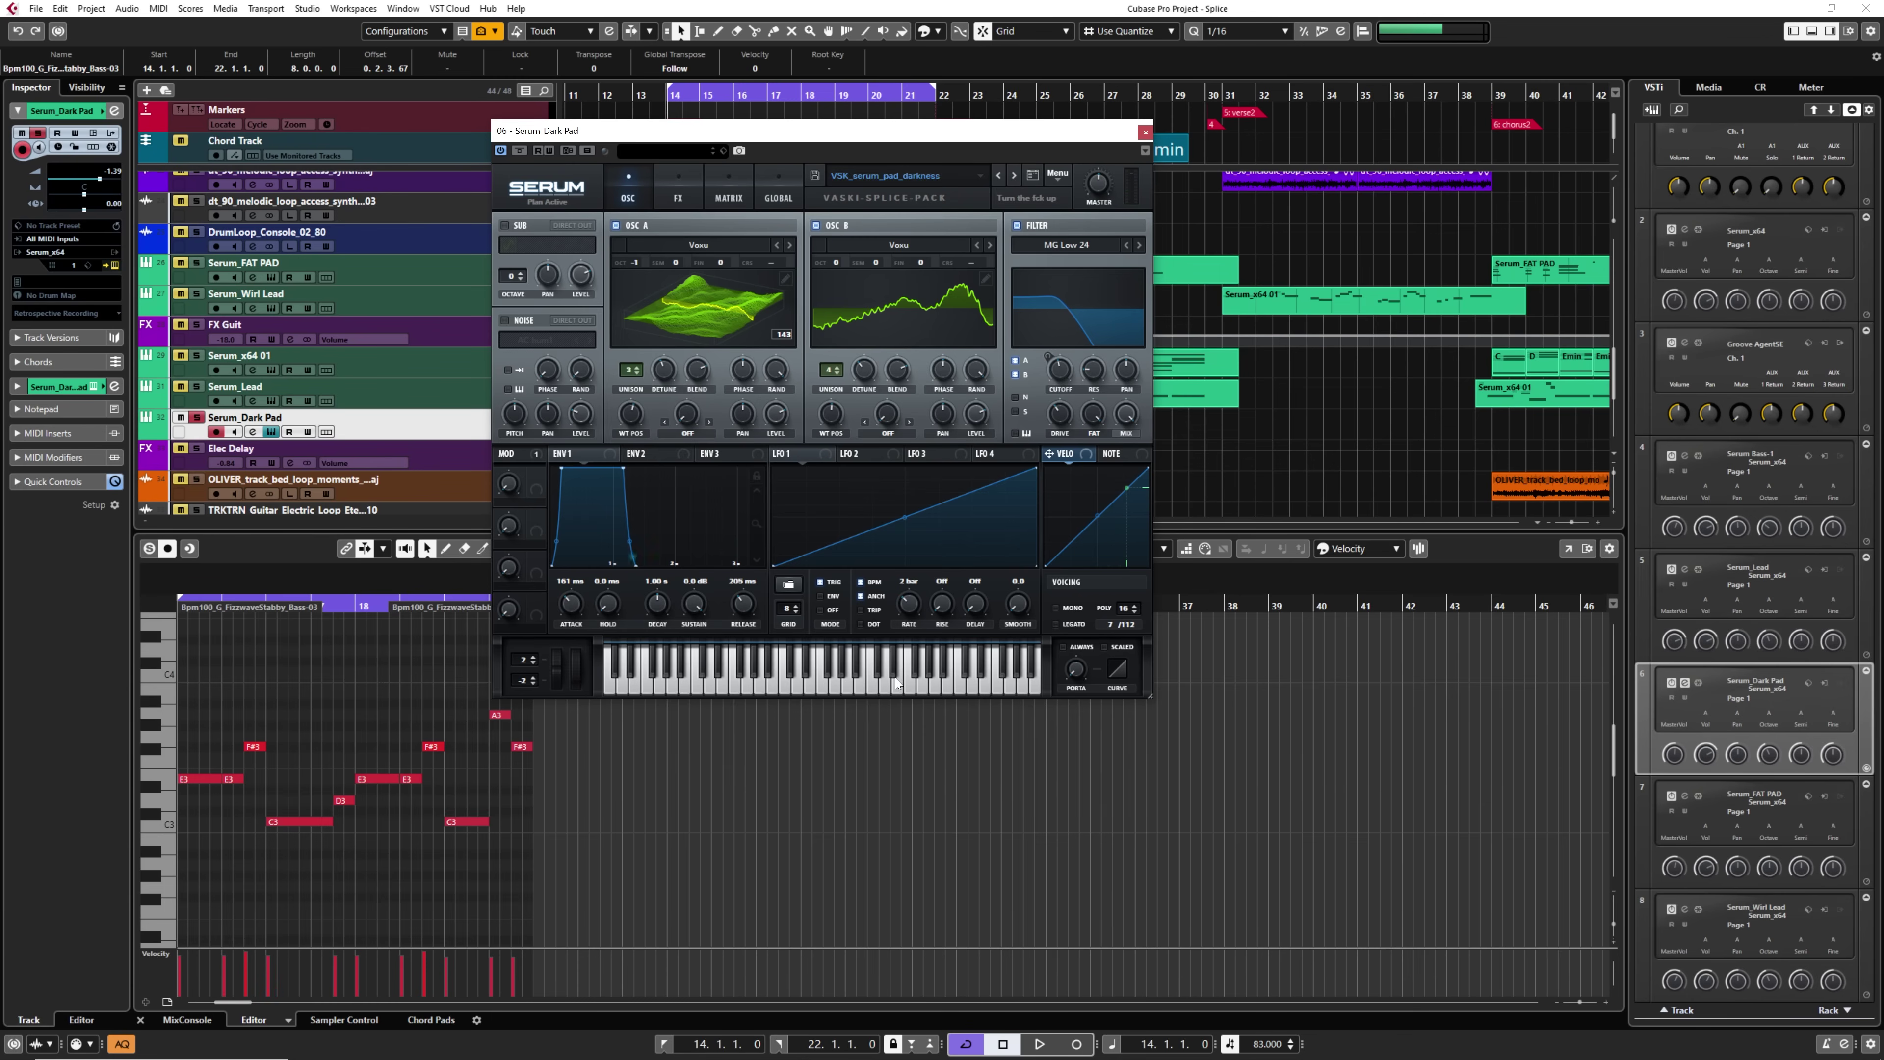
pyautogui.click(1145, 132)
# Import WONDAGURL_melody_loop_12_140_Emin.wav from the Splice app's samples below the existing WONDAGURL melody track at bar 14, copying the file to the project folder.
pyautogui.scroll(3, 521, 314)
pyautogui.click(468, 254)
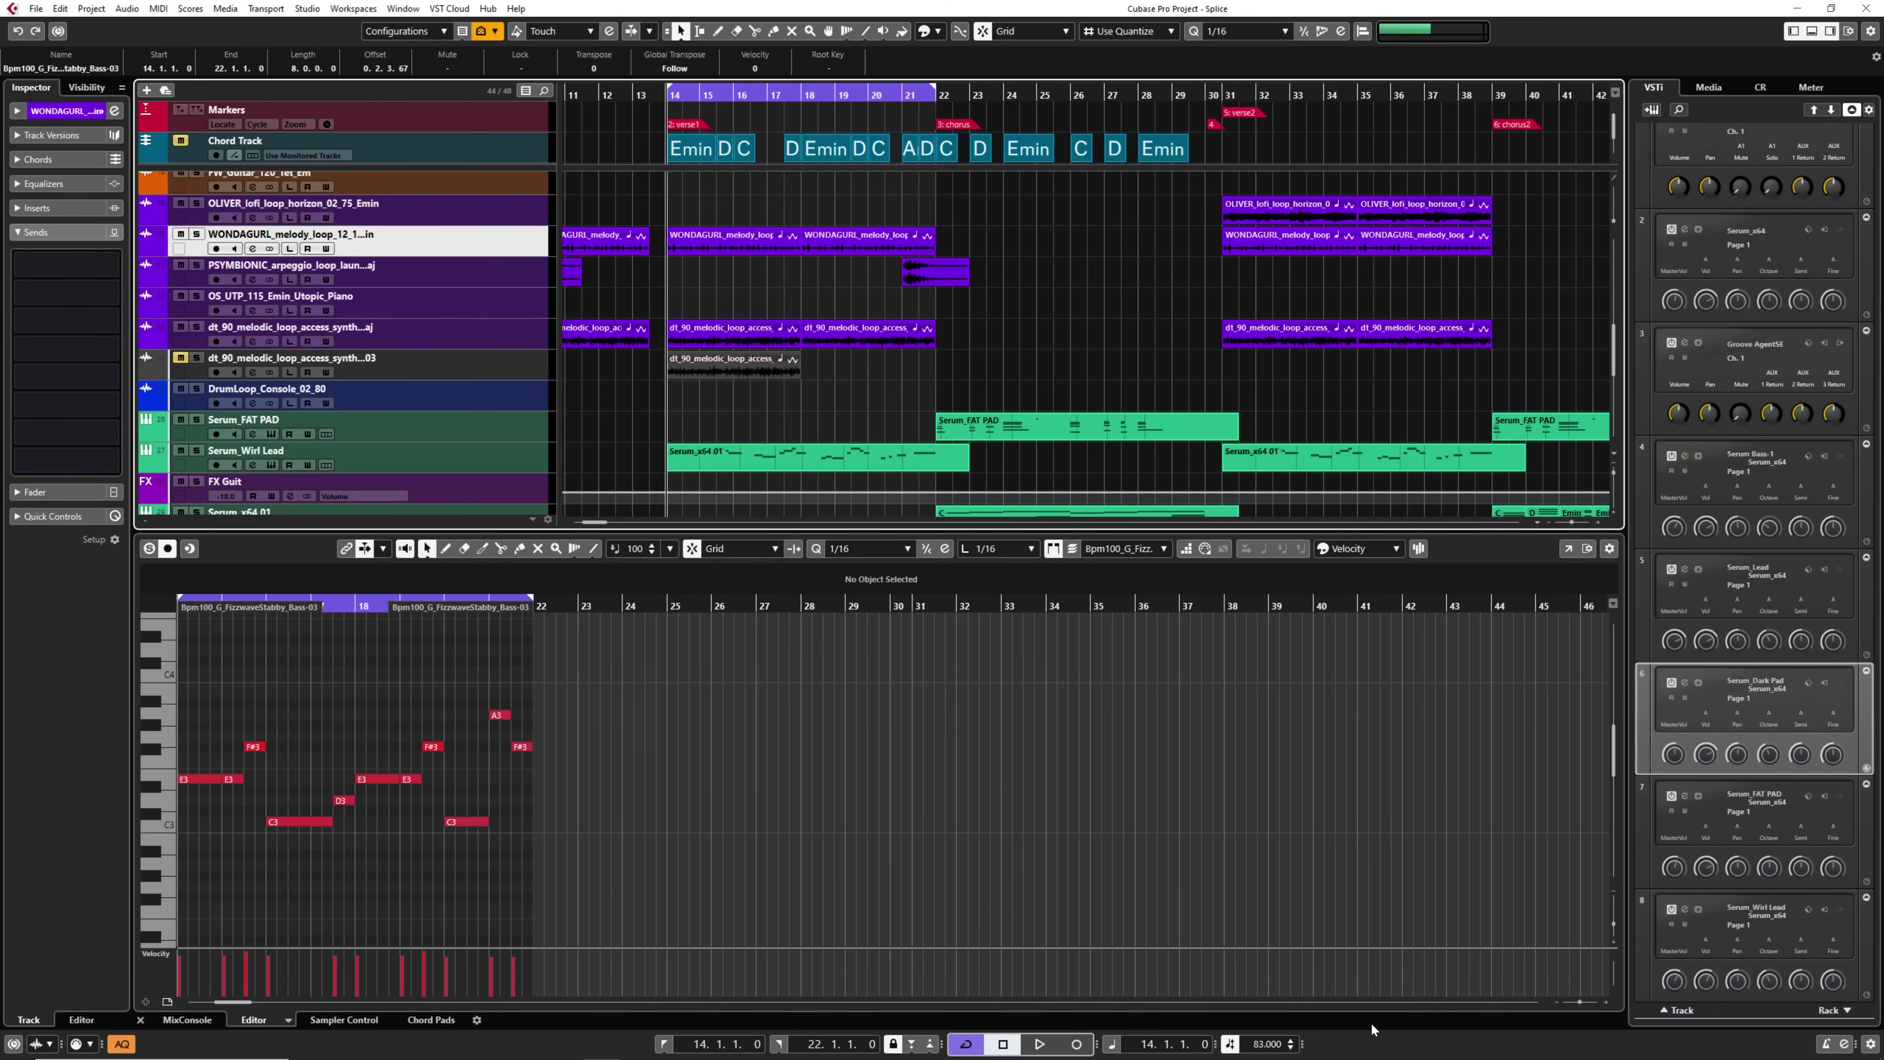
pyautogui.click(1190, 1047)
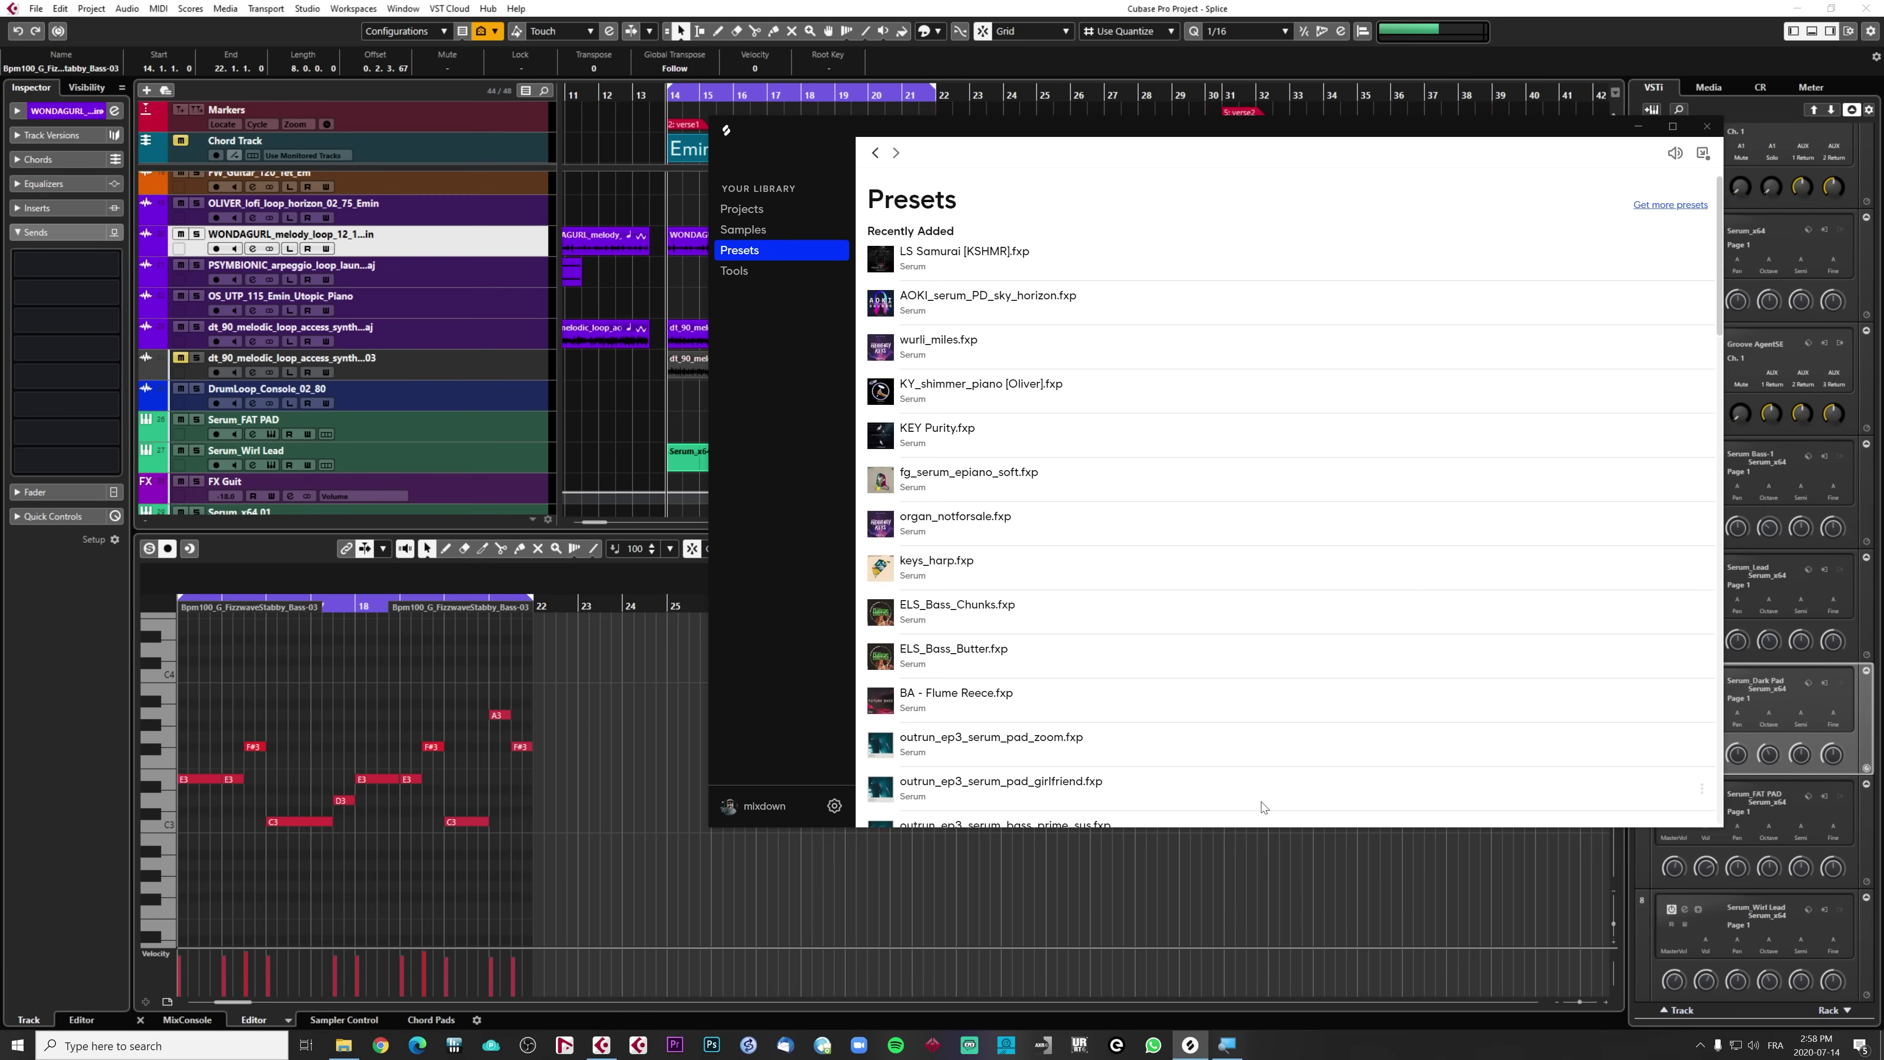
pyautogui.click(744, 228)
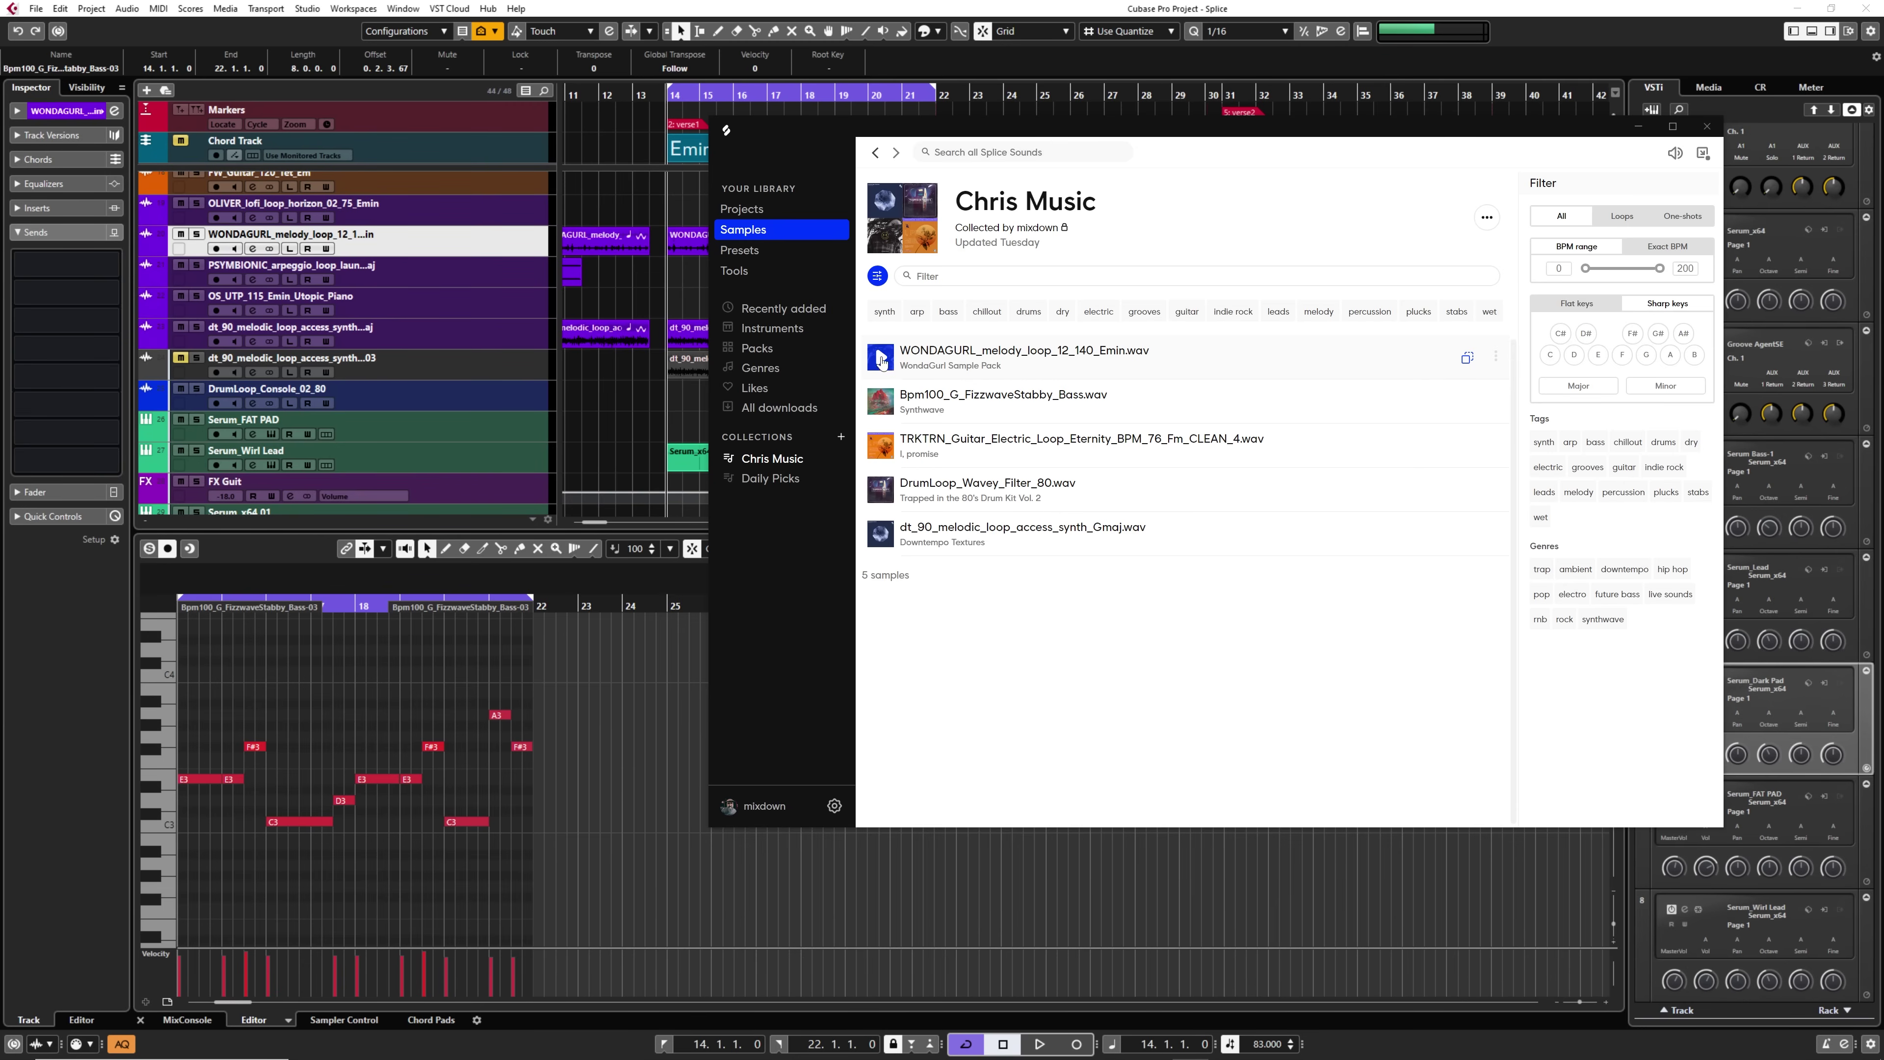
pyautogui.moveTo(881, 362); pyautogui.dragTo(484, 266)
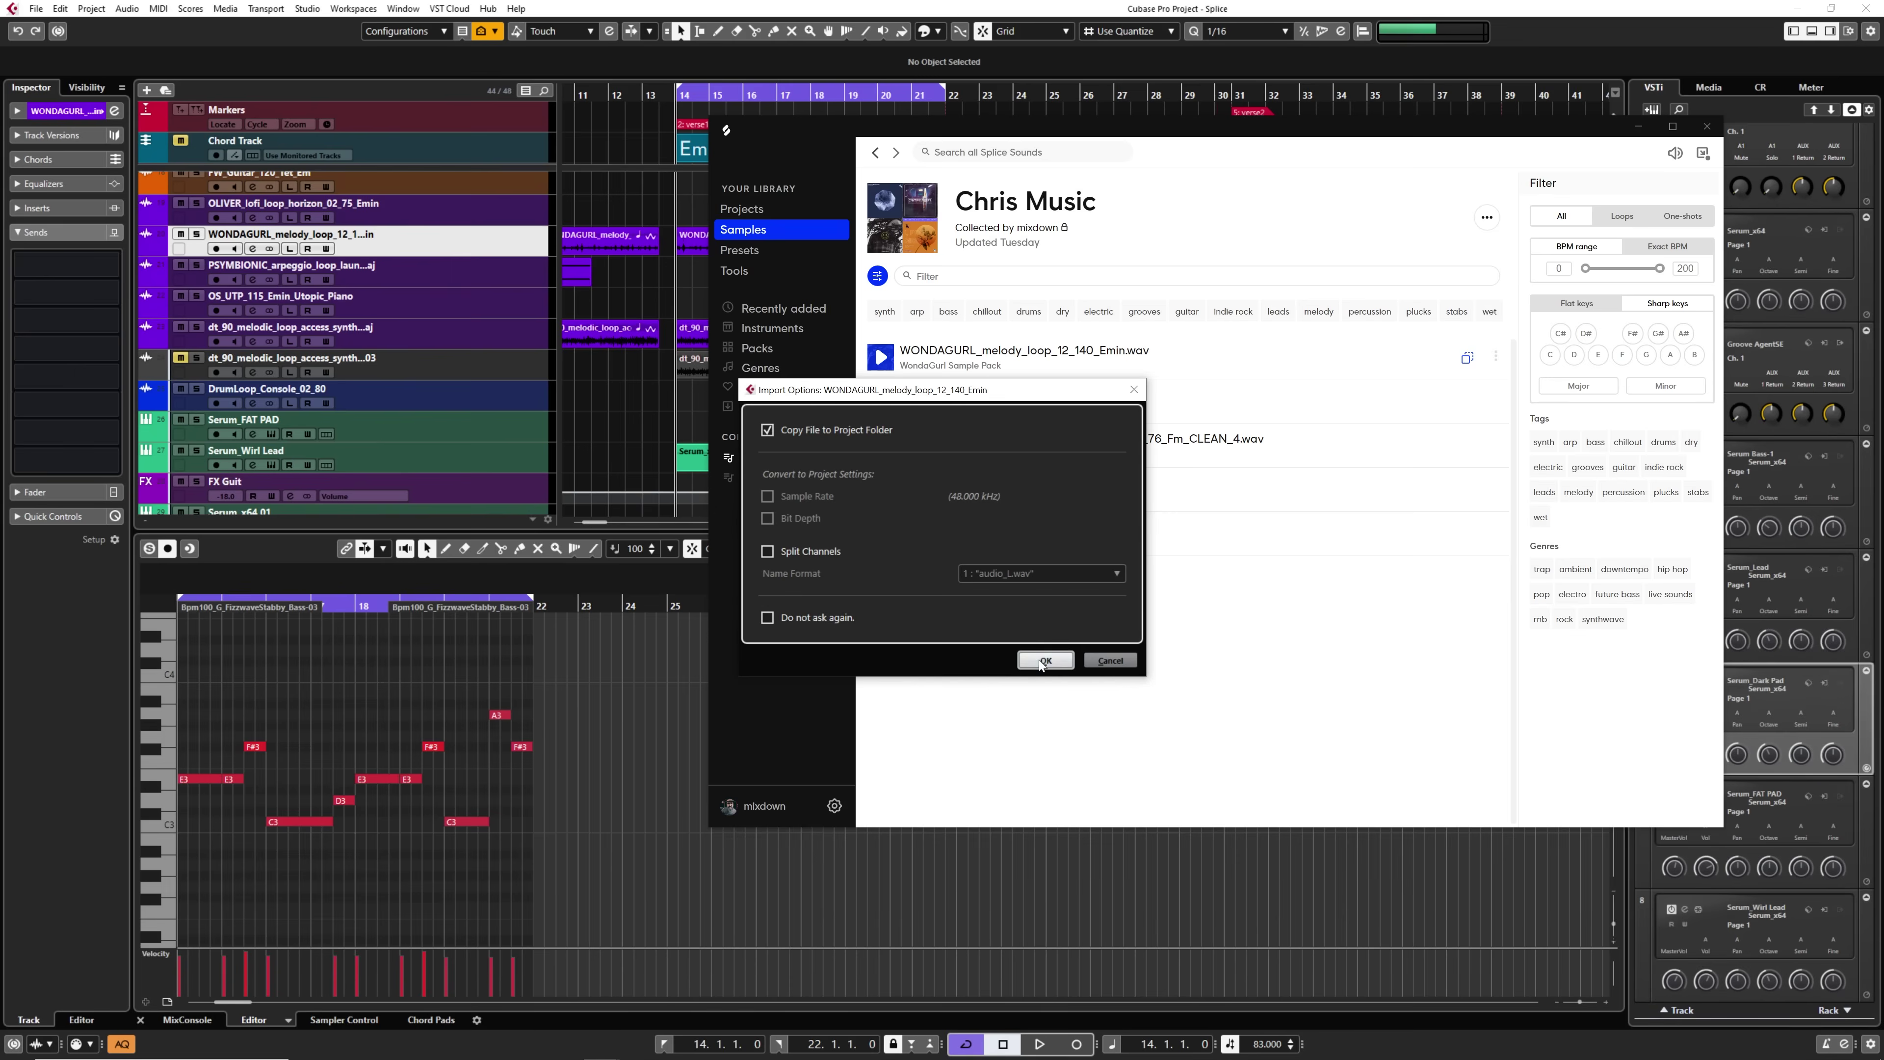
pyautogui.click(1045, 660)
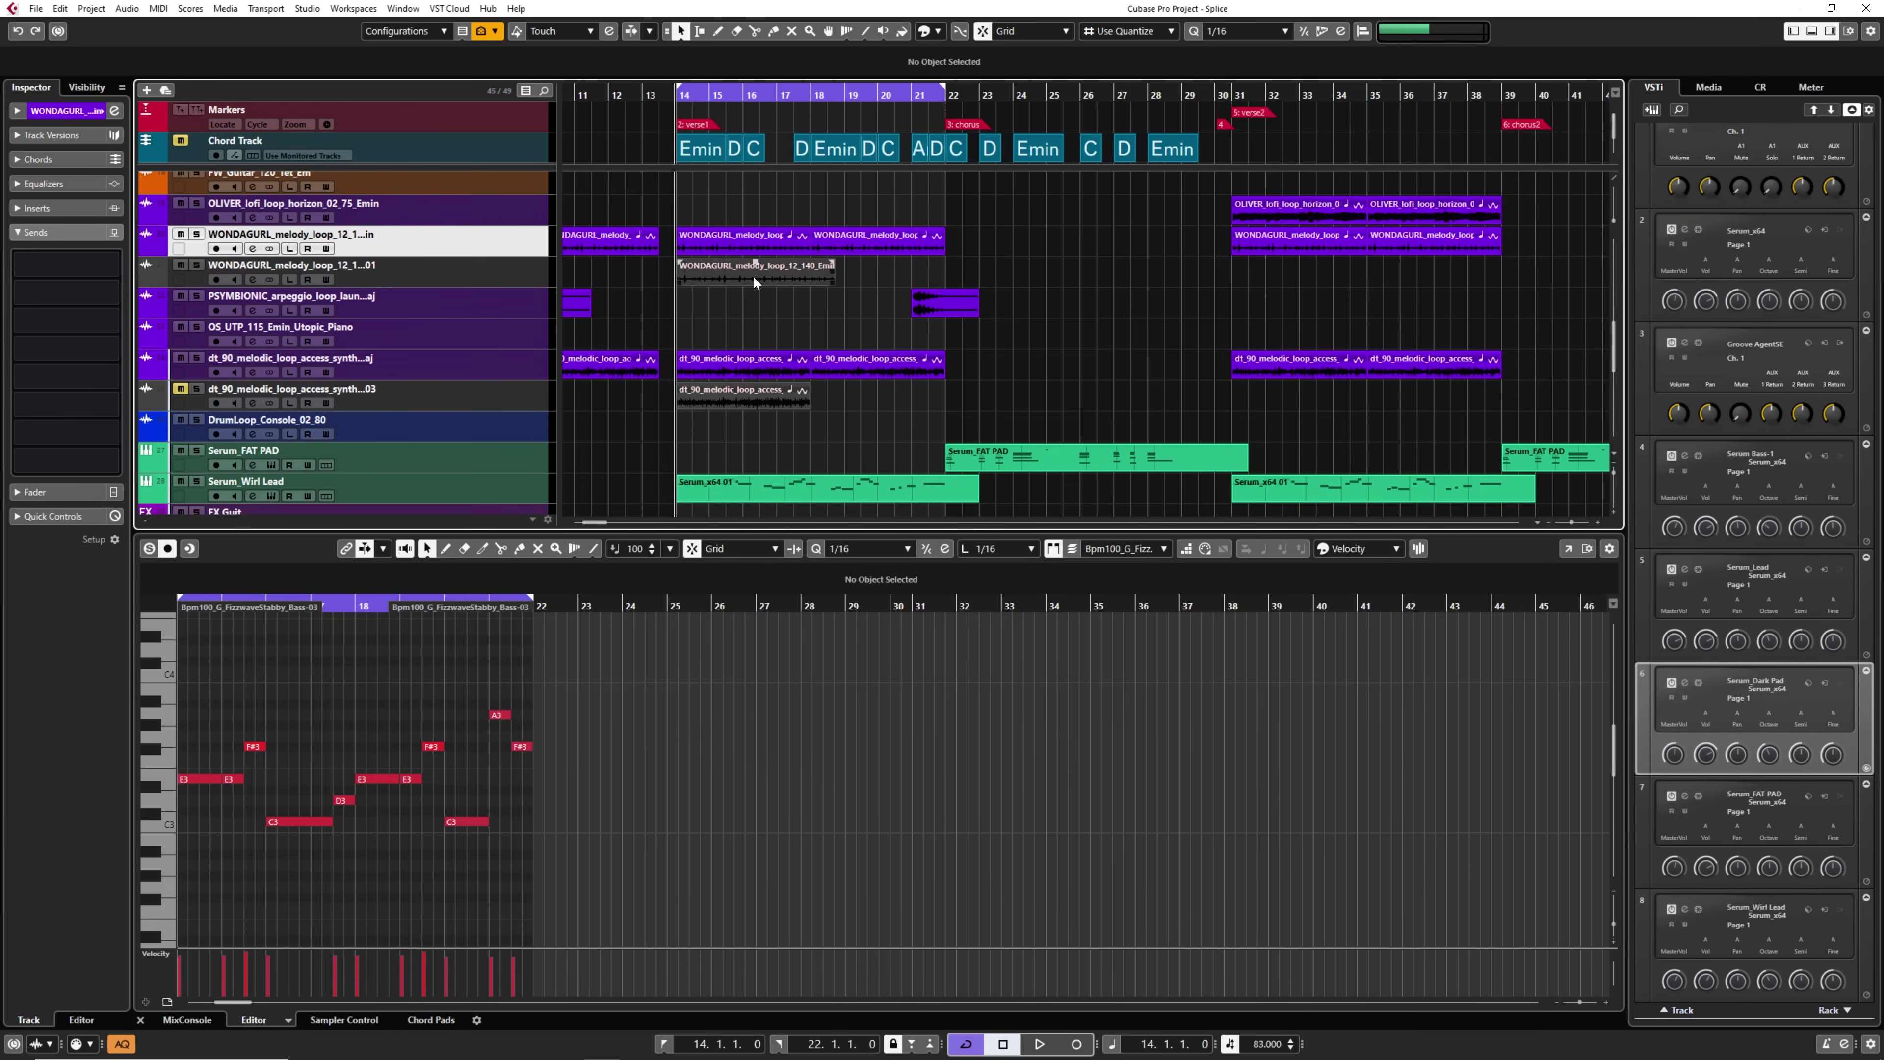
# Activate Musical Mode for the newly imported WONDAGURL melody event and audition it soloed from bar 14.
pyautogui.click(755, 280)
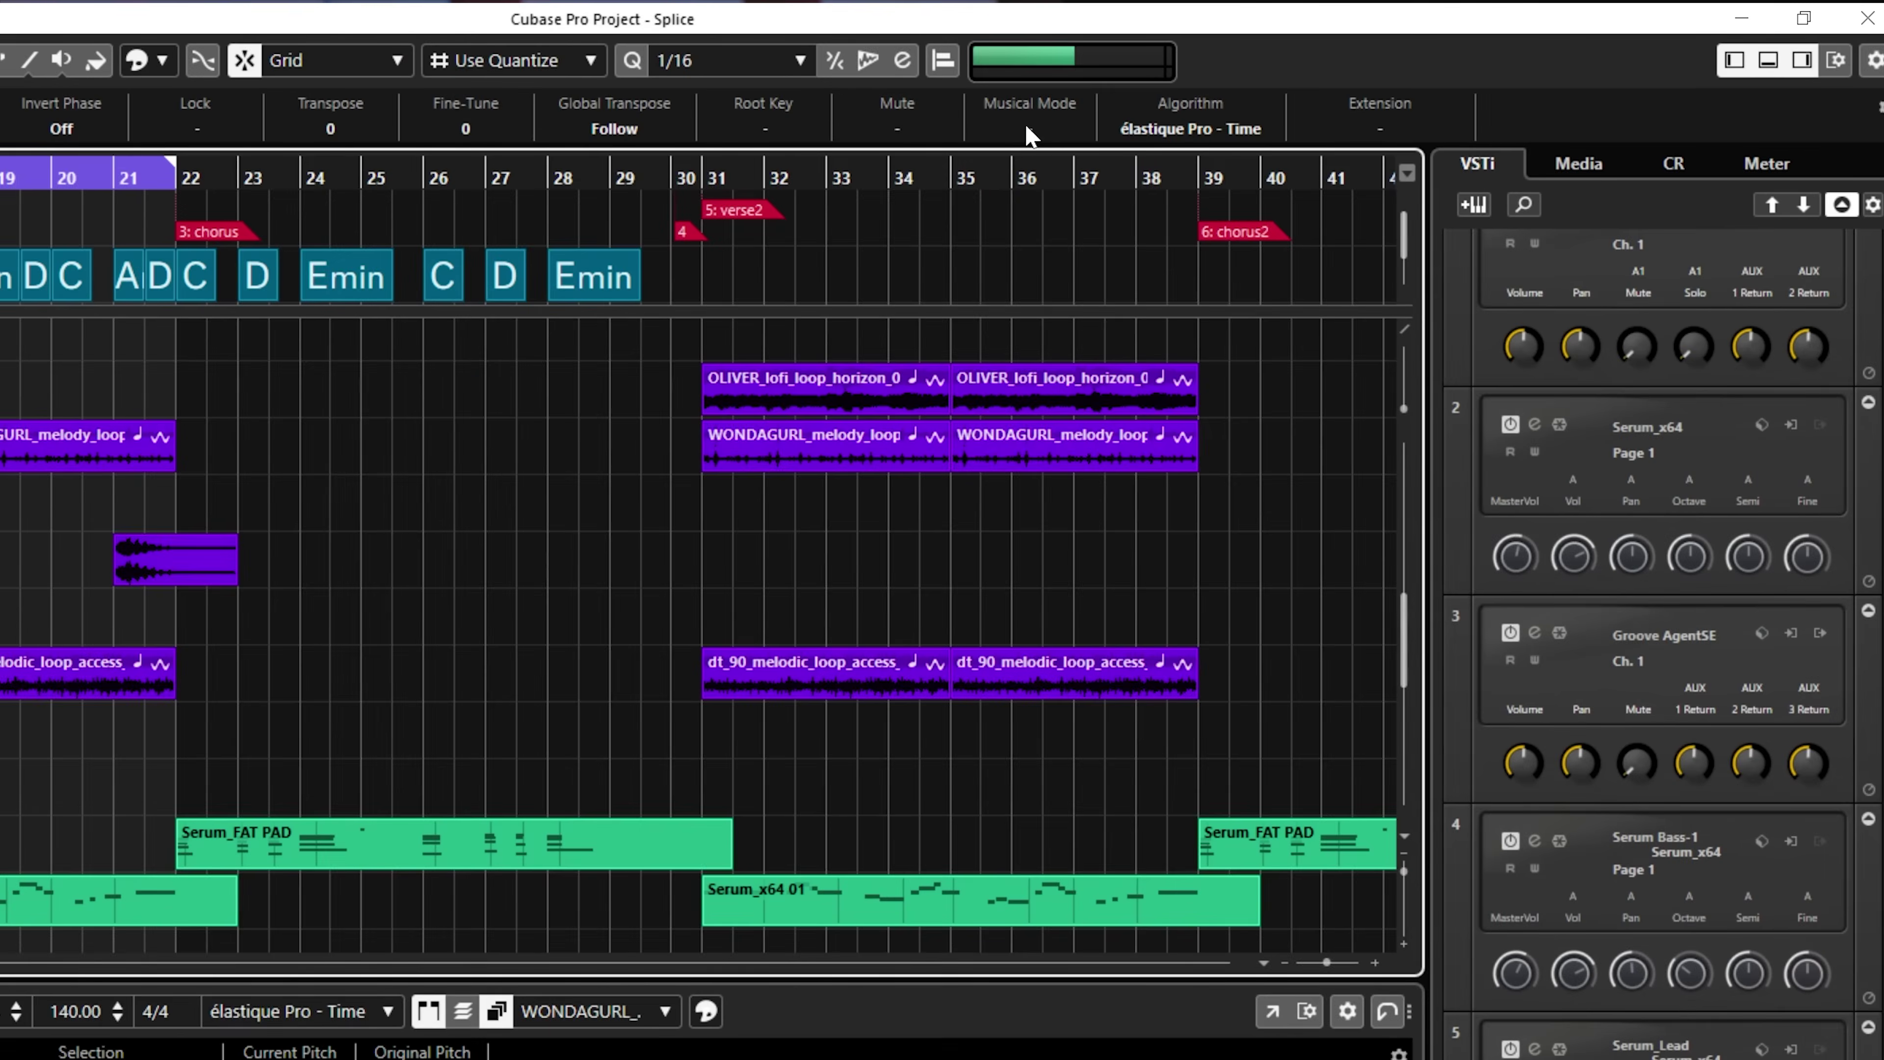
pyautogui.click(1398, 68)
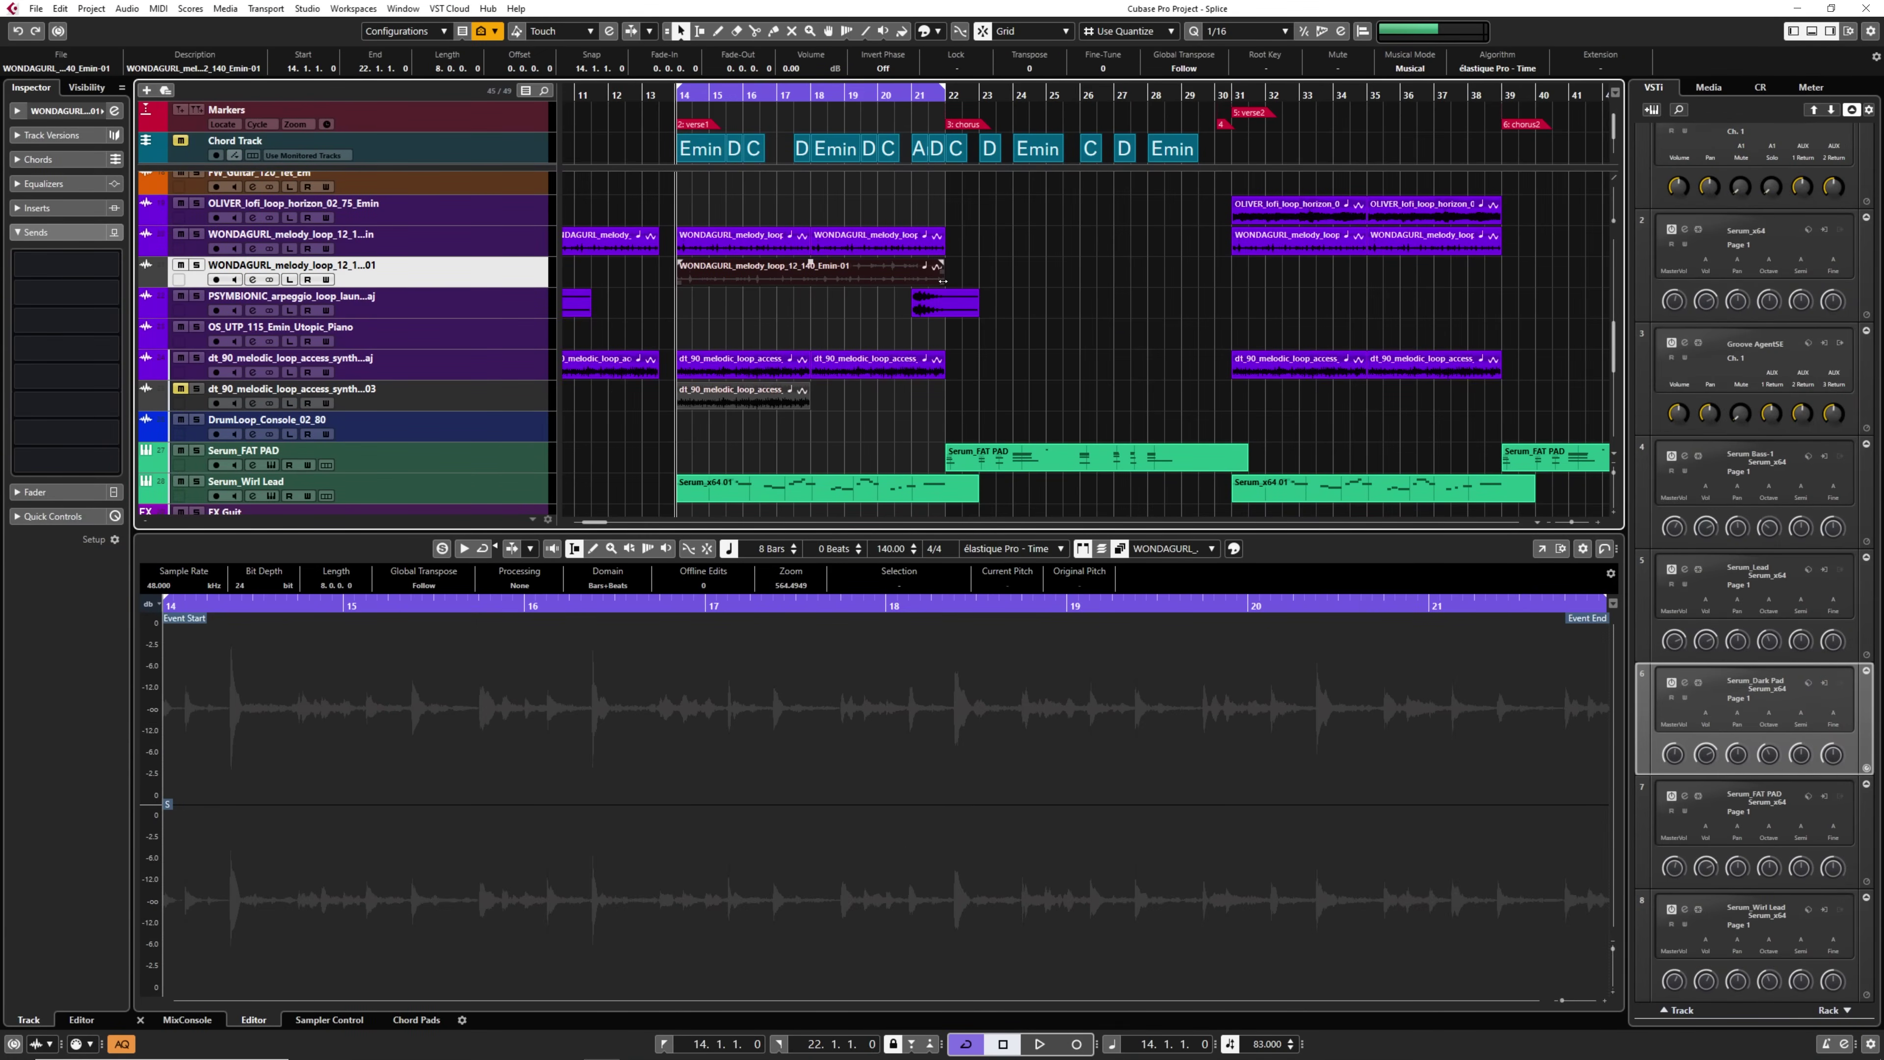
pyautogui.click(197, 265)
pyautogui.press('space')
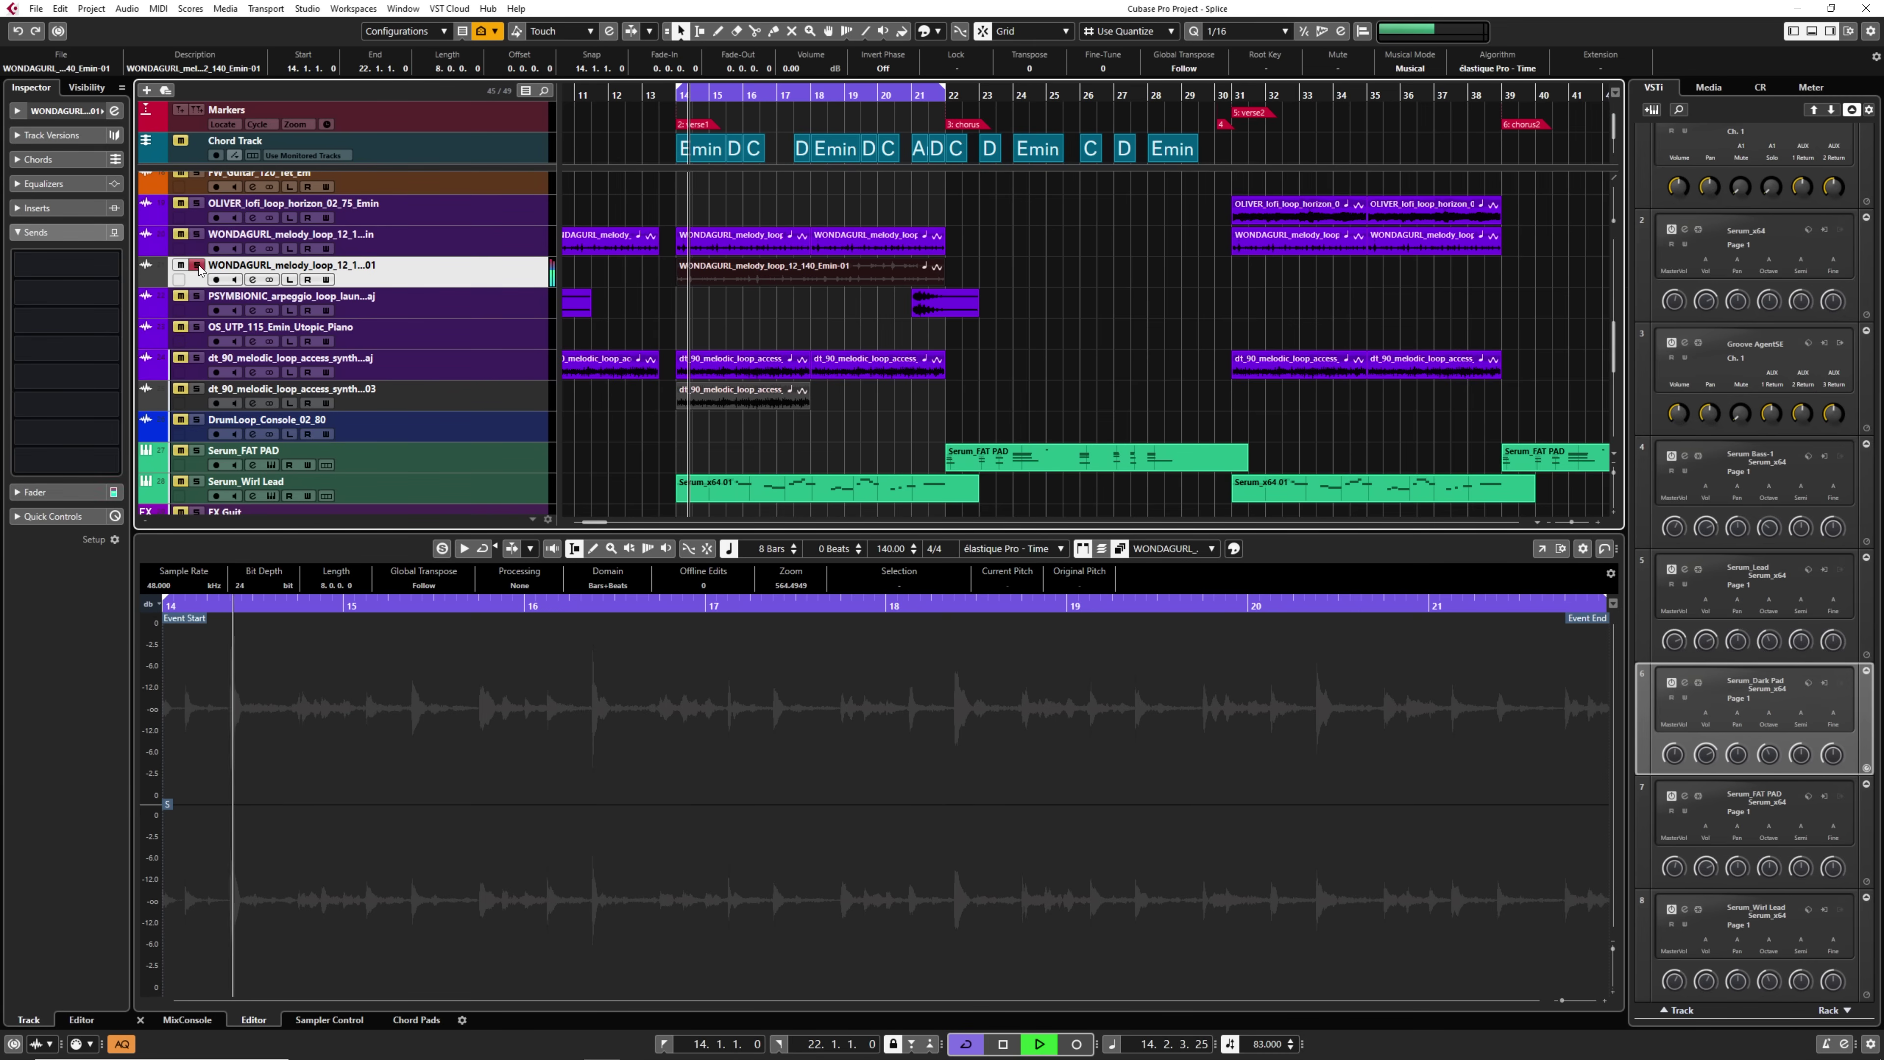
pyautogui.press('space')
pyautogui.click(196, 265)
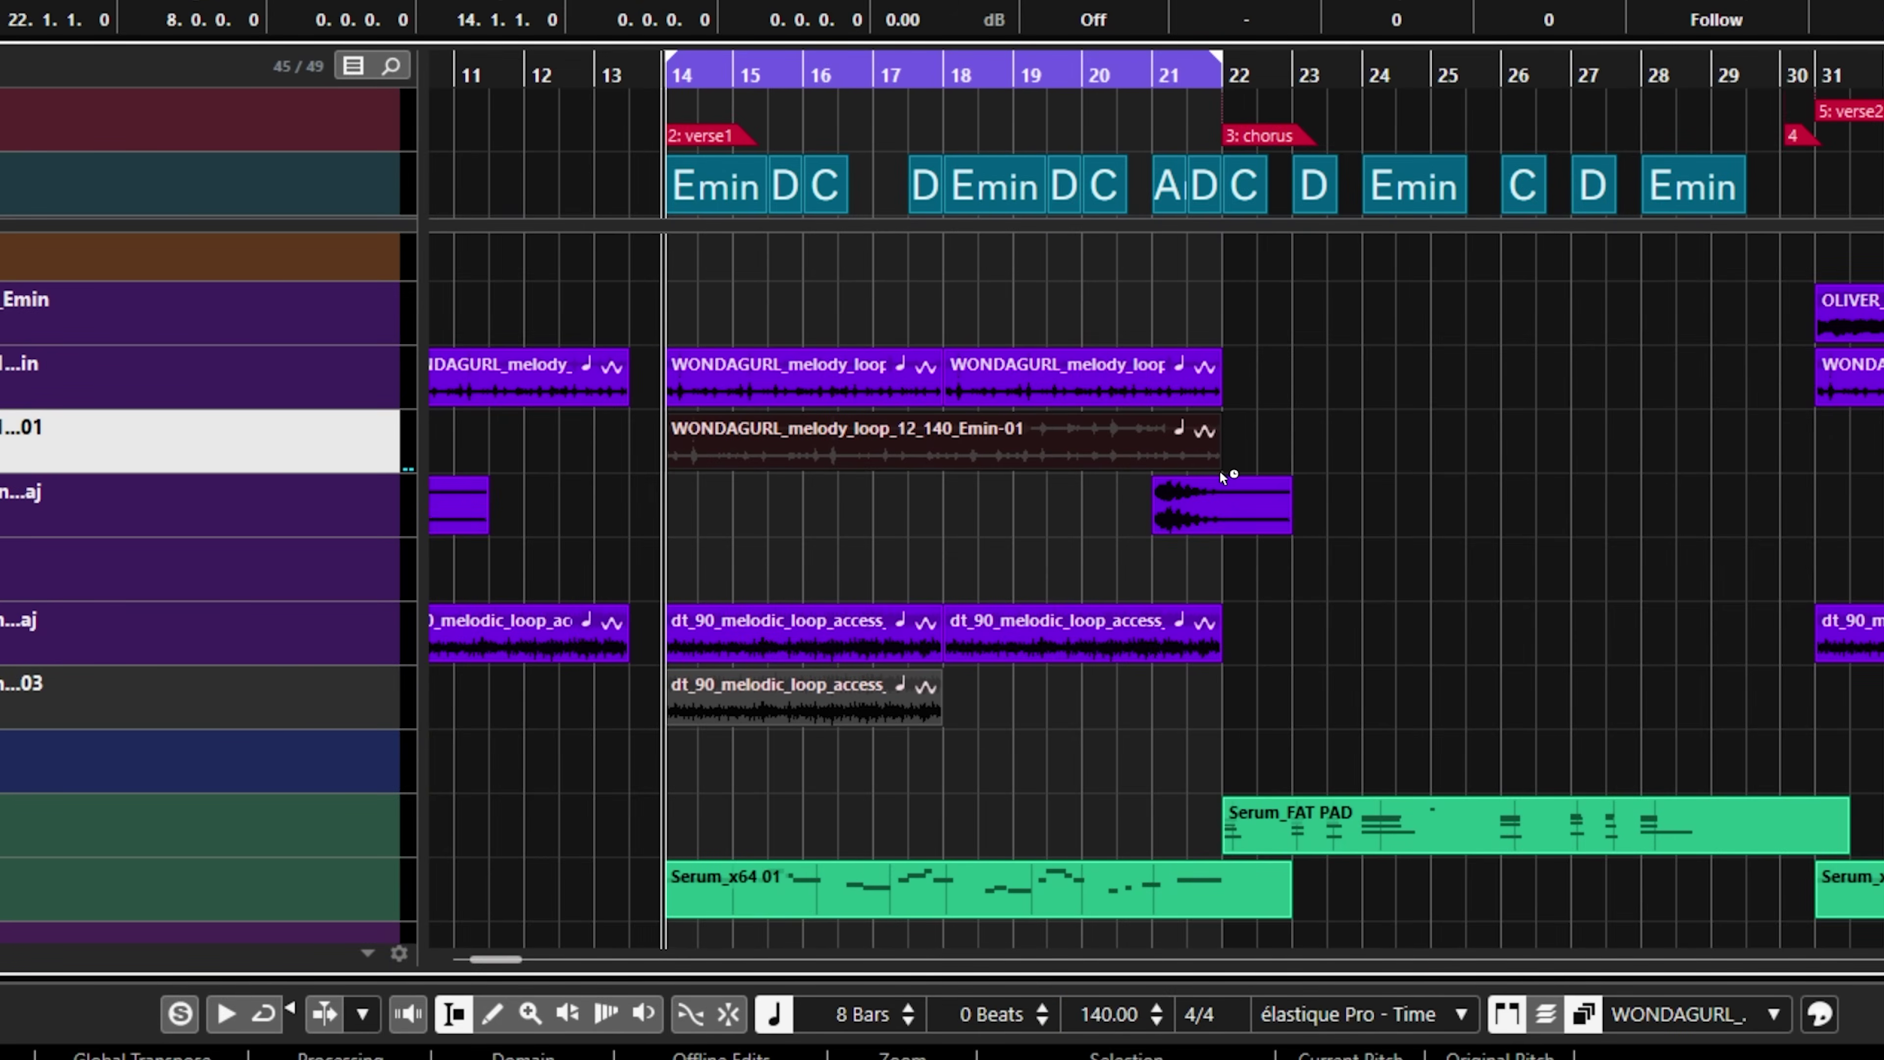
# Shorten the imported WONDAGURL event to end at bar 18 and play it in the mix with the original WONDAGURL track muted.
pyautogui.moveTo(1212, 468); pyautogui.dragTo(950, 466)
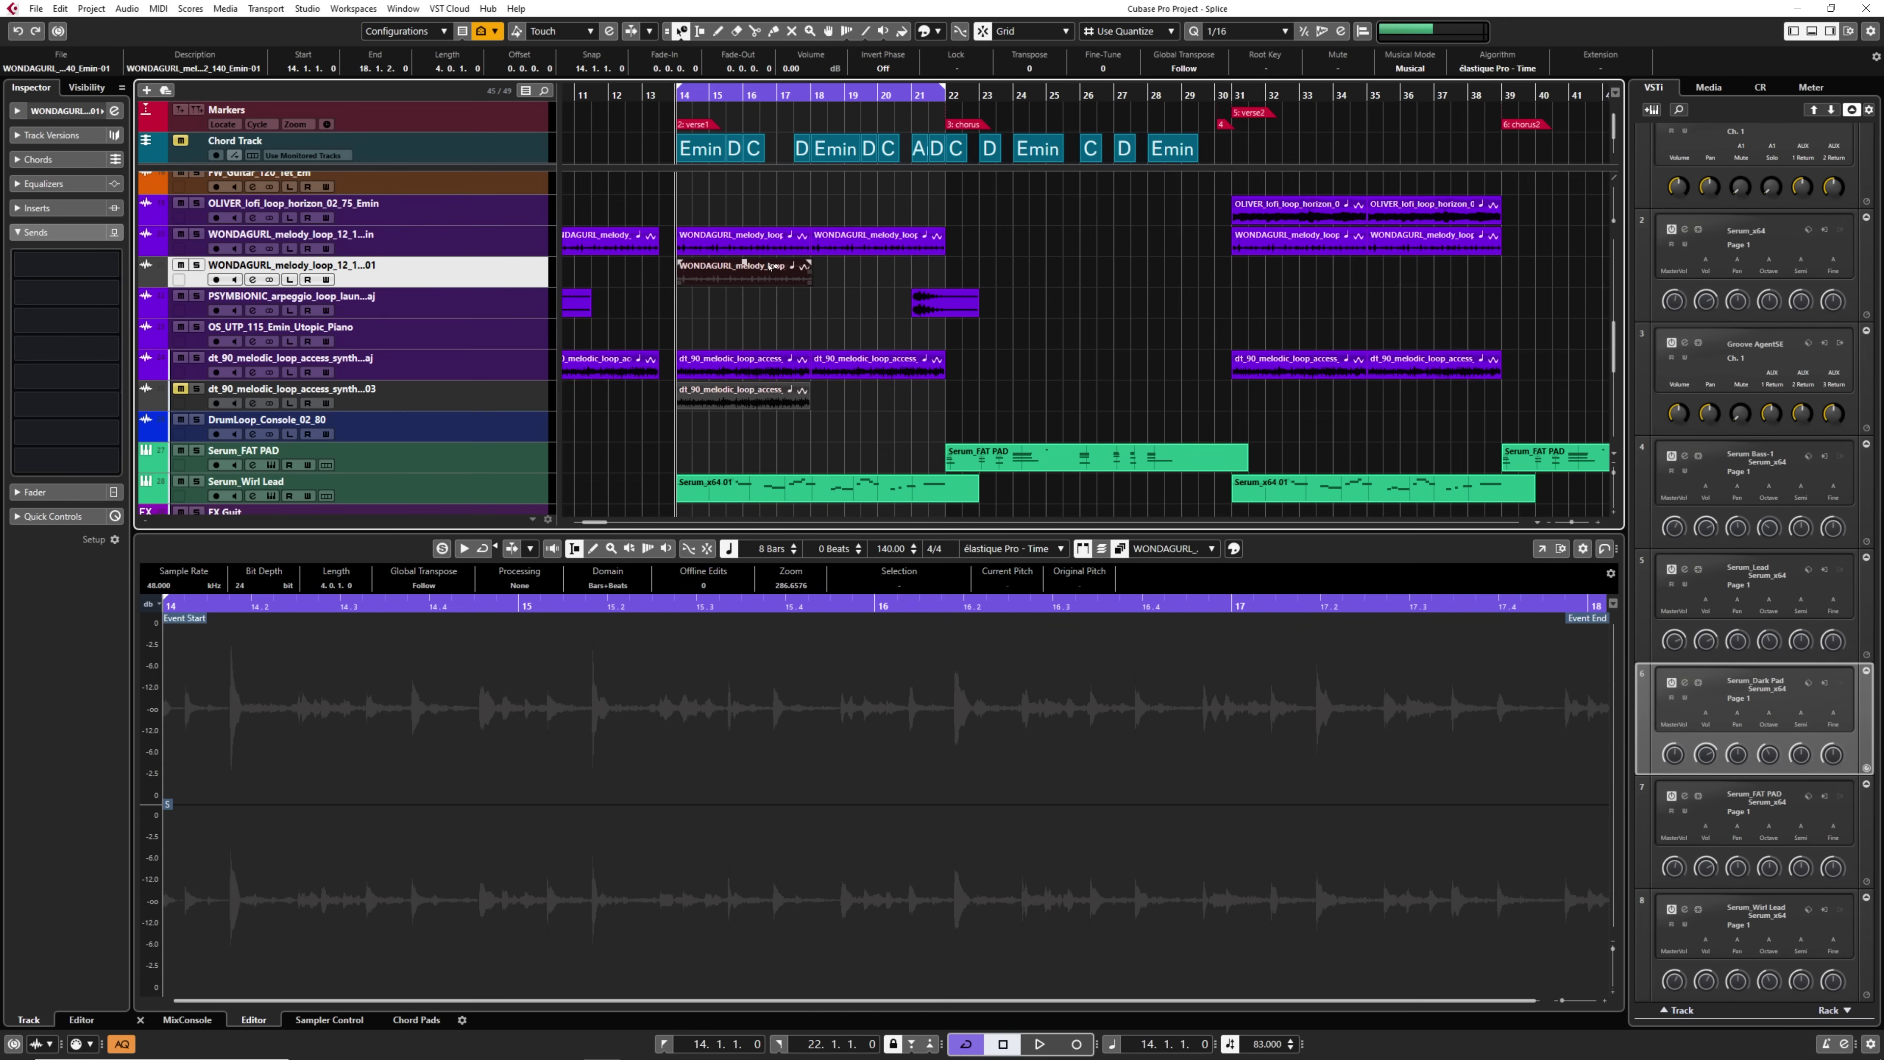
pyautogui.press('h')
pyautogui.click(507, 249)
pyautogui.press('space')
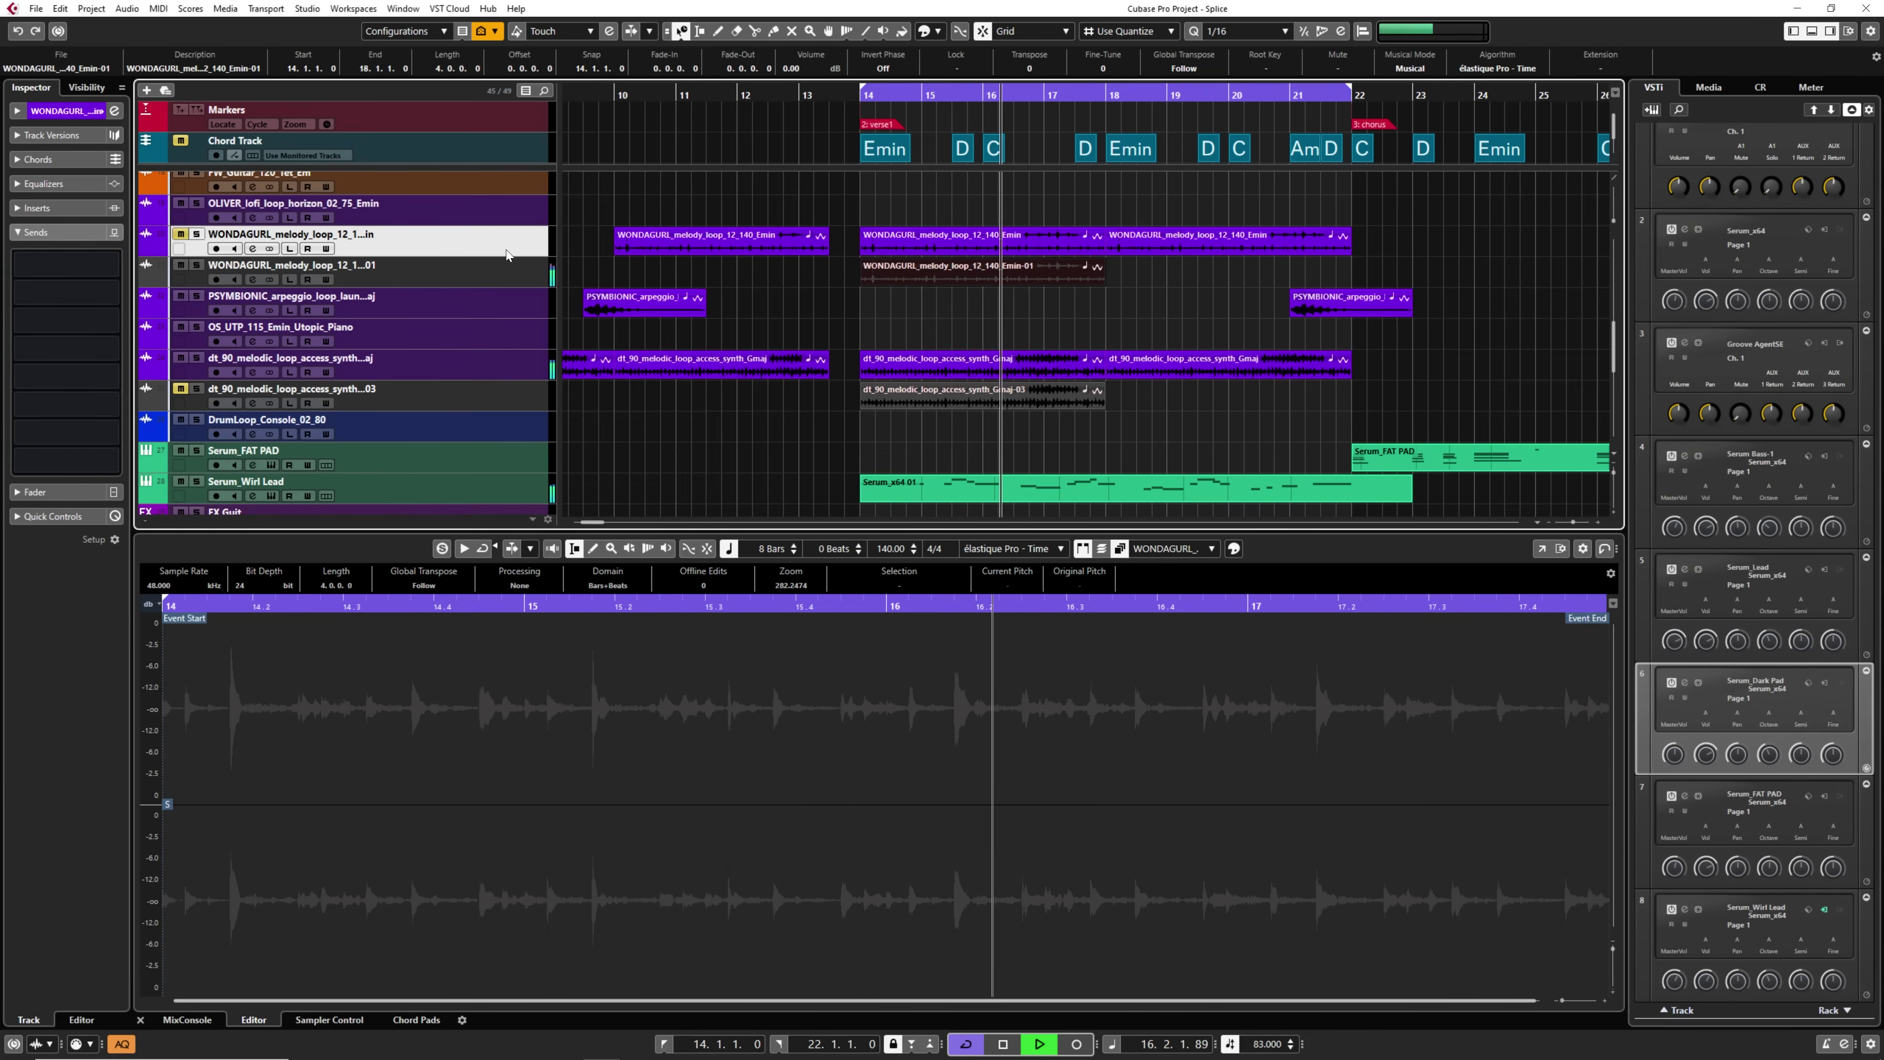
pyautogui.press('space')
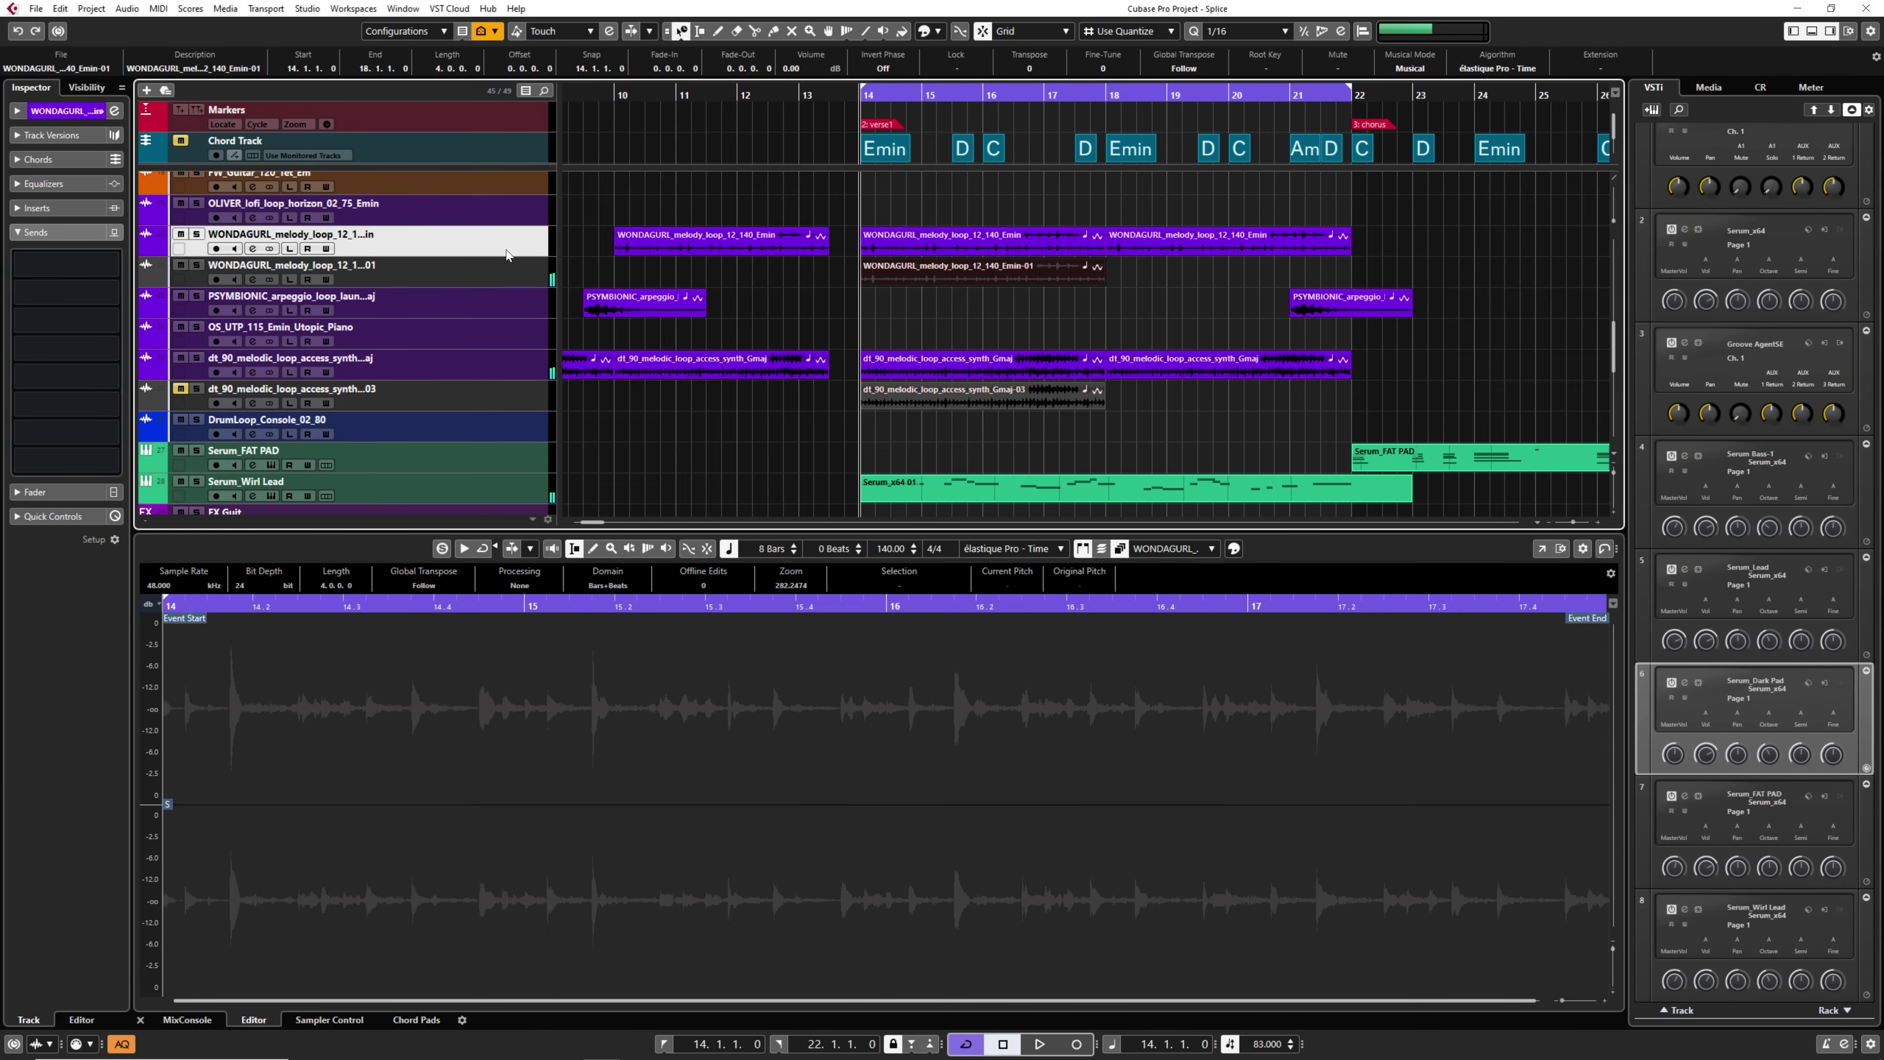
# Mute the imported WONDAGURL melody track and look over the arrangement of the synth and guitar tracks.
pyautogui.click(1007, 321)
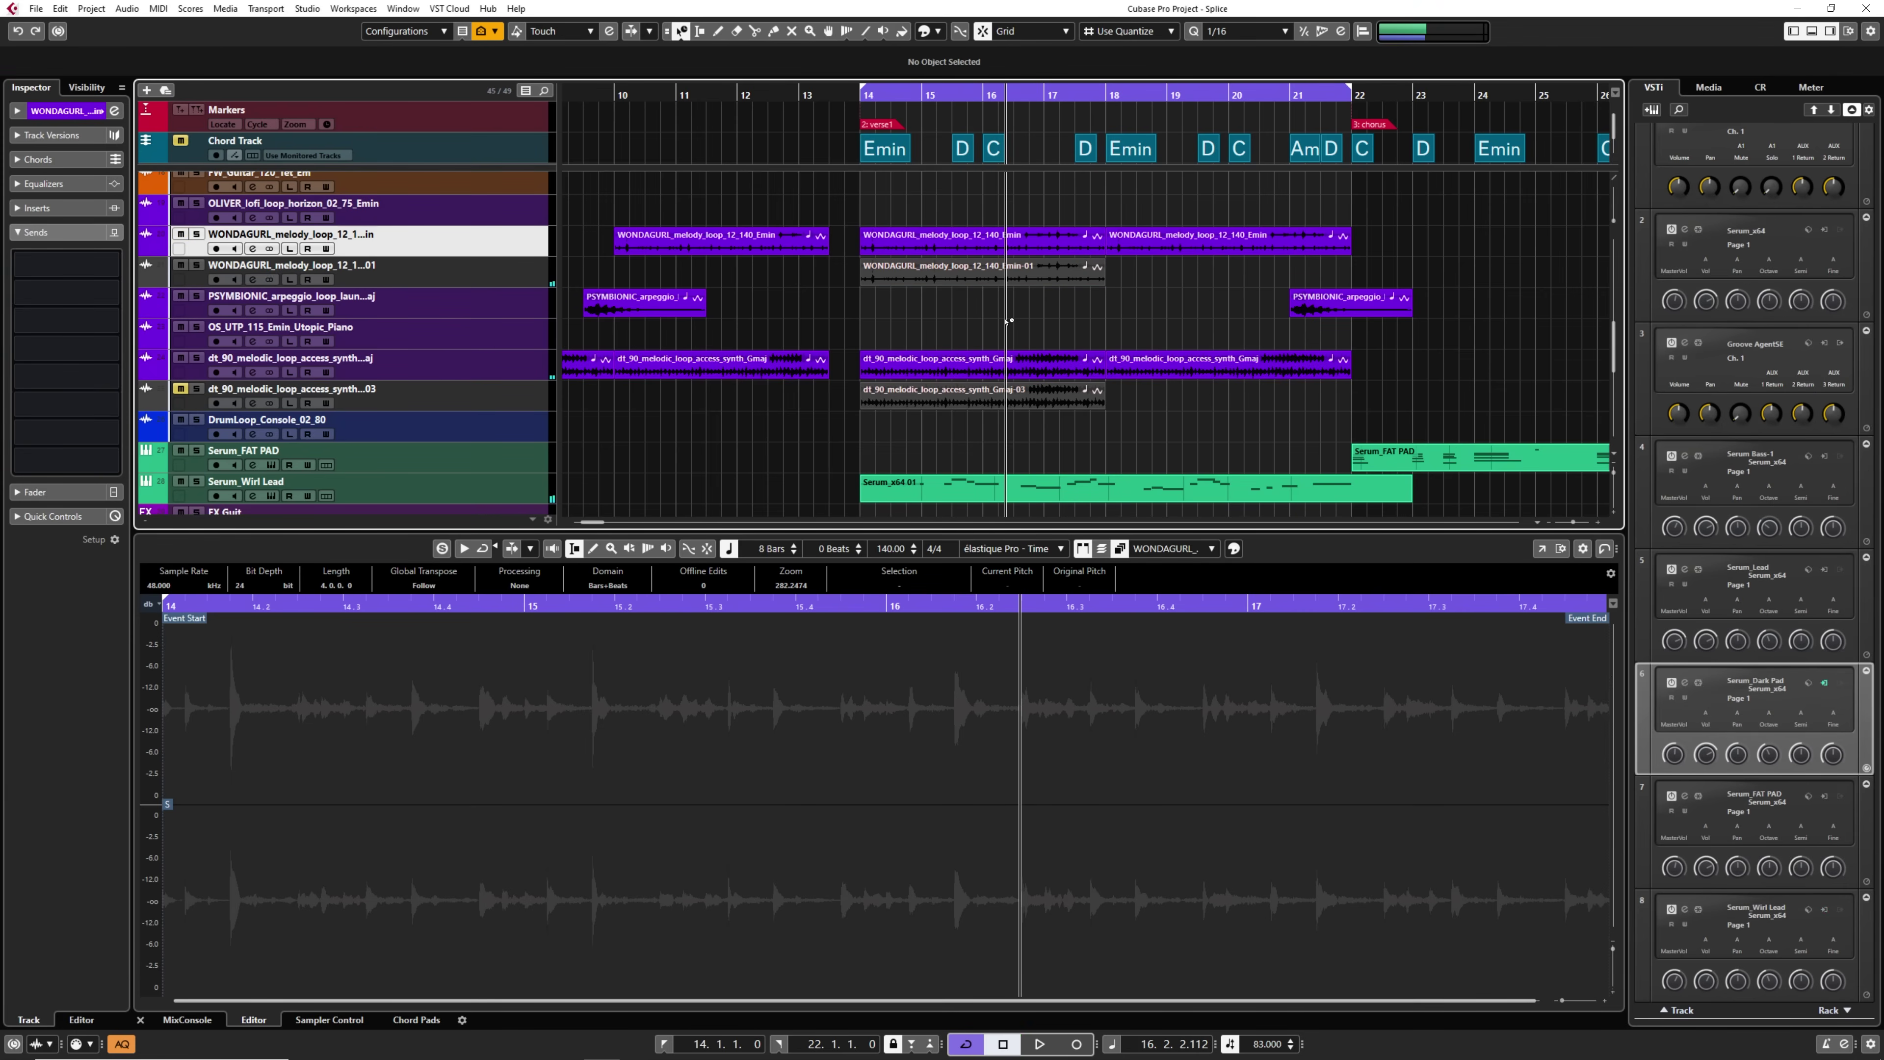
pyautogui.press('1')
pyautogui.scroll(-7, 984, 334)
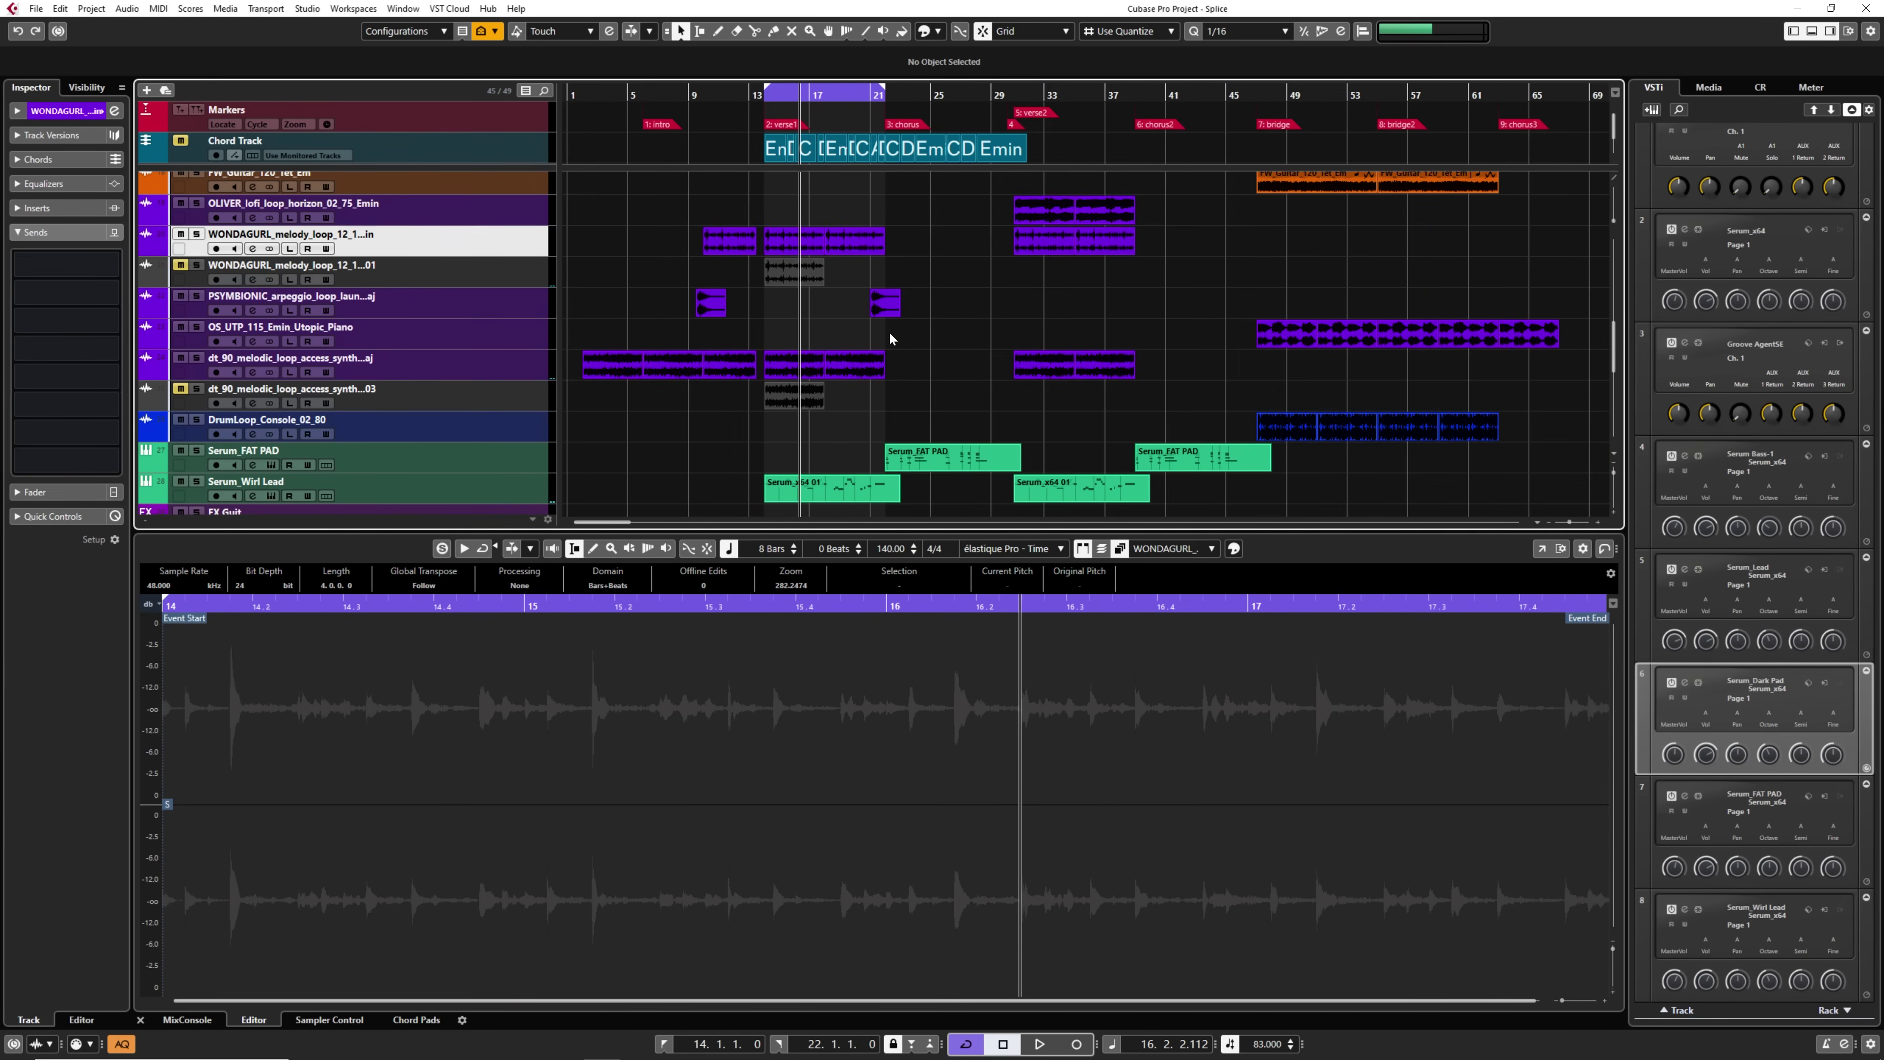
pyautogui.scroll(-3, 890, 339)
pyautogui.scroll(-3, 873, 336)
pyautogui.scroll(6, 875, 297)
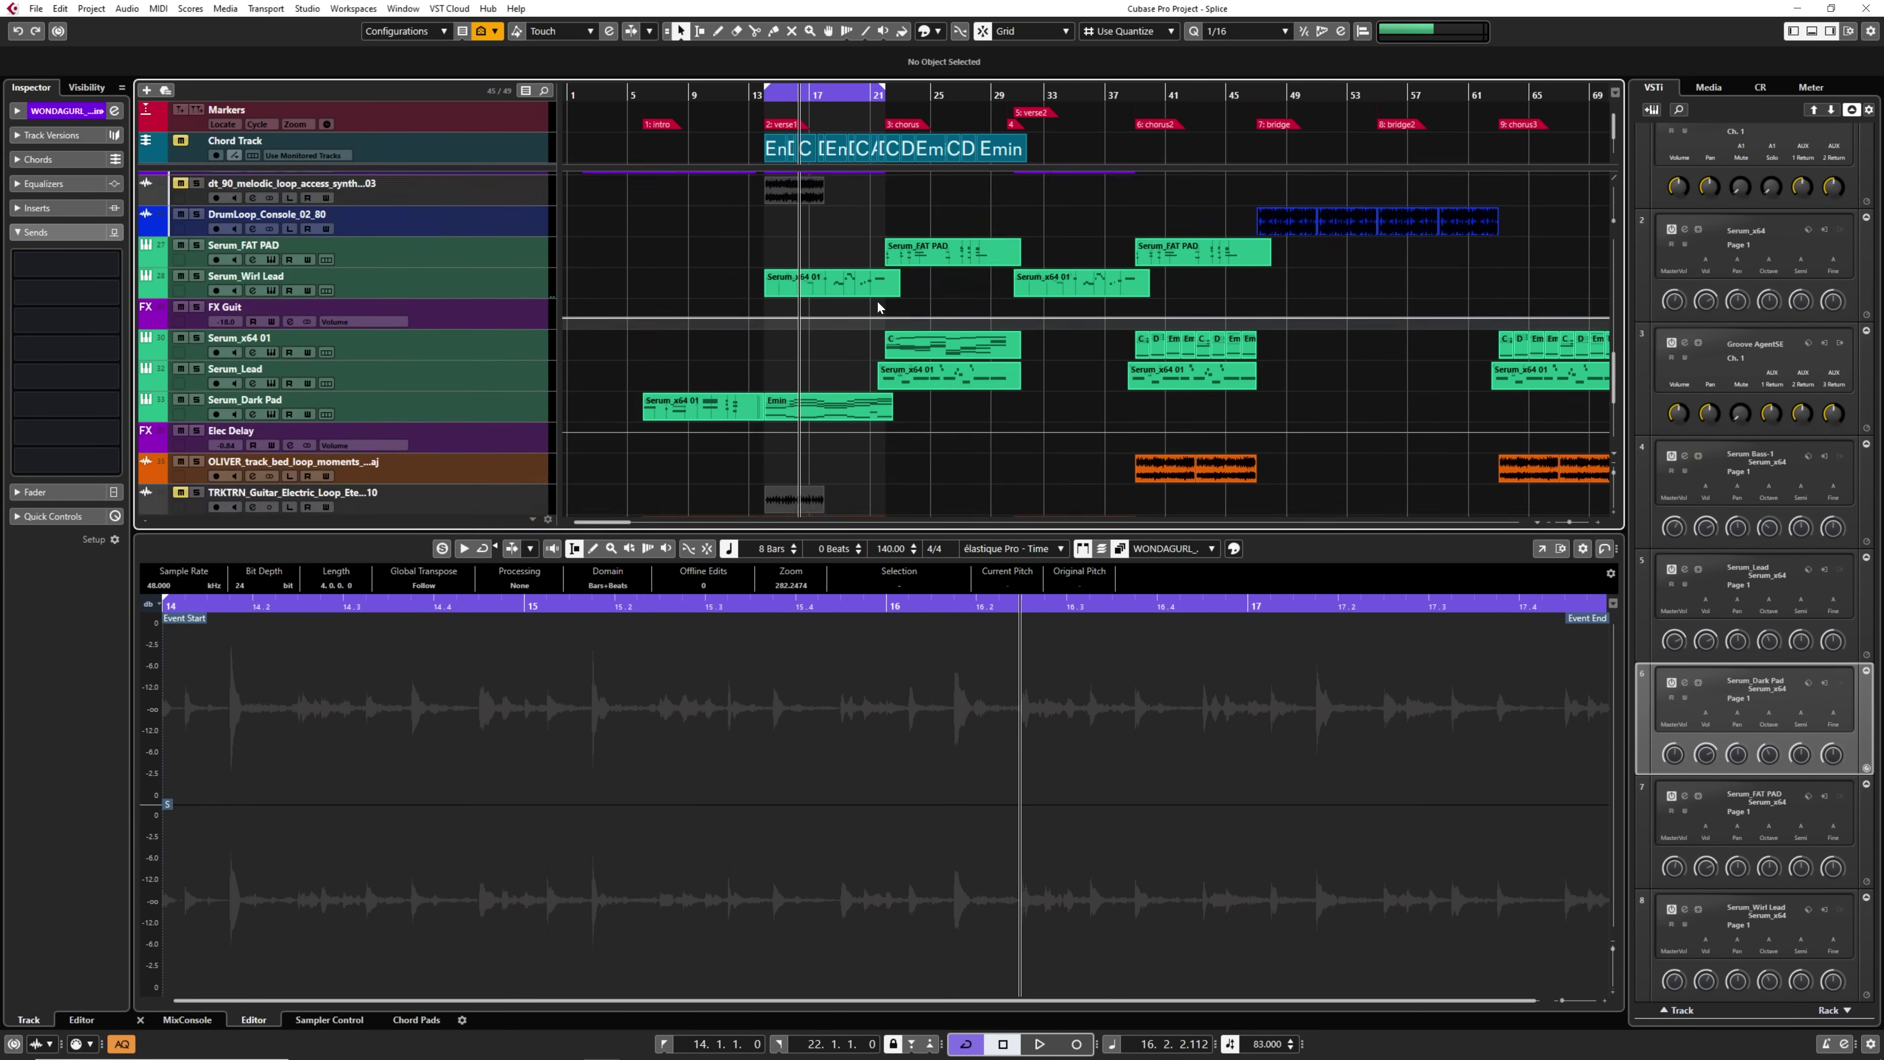
# Turn off cycle and play from late in bar 19 into the chorus, examining the bass and drum tracks during playback.
pyautogui.click(853, 99)
pyautogui.press('KP_Divide')
pyautogui.press('space')
pyautogui.scroll(3, 941, 266)
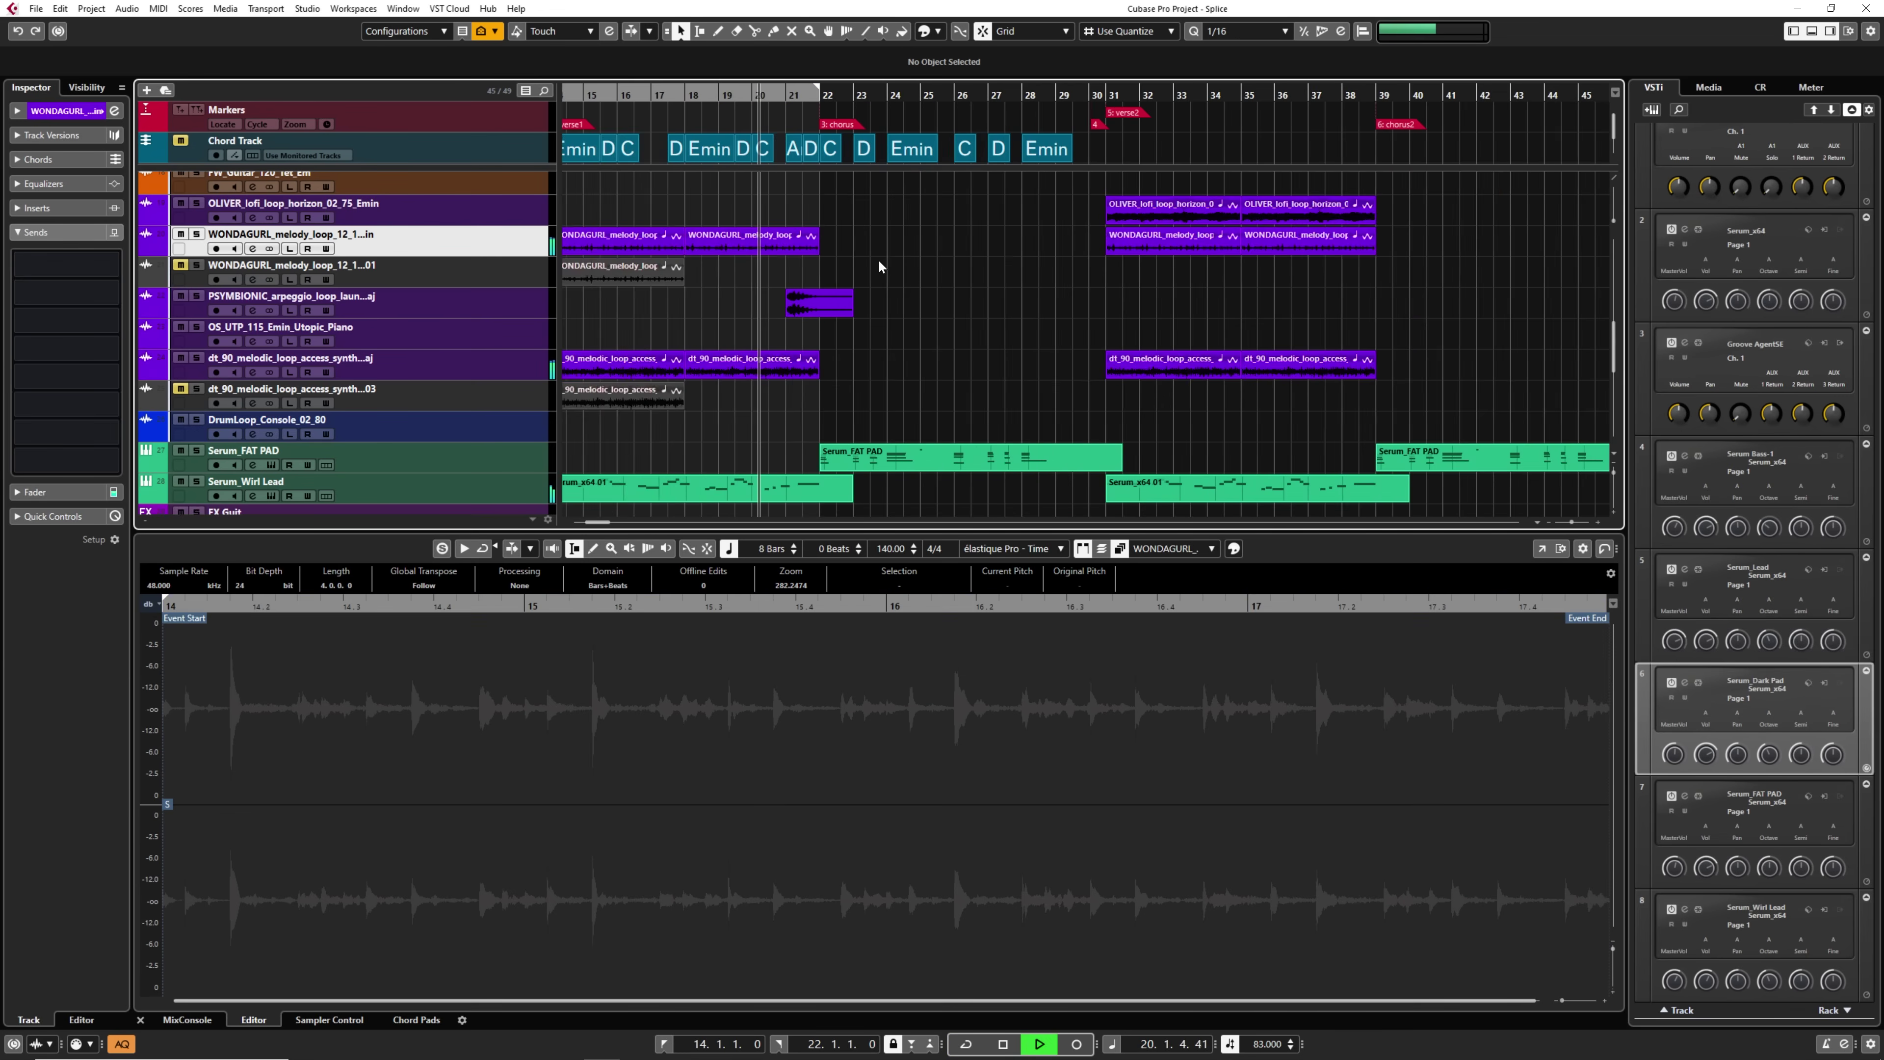
pyautogui.scroll(2, 773, 270)
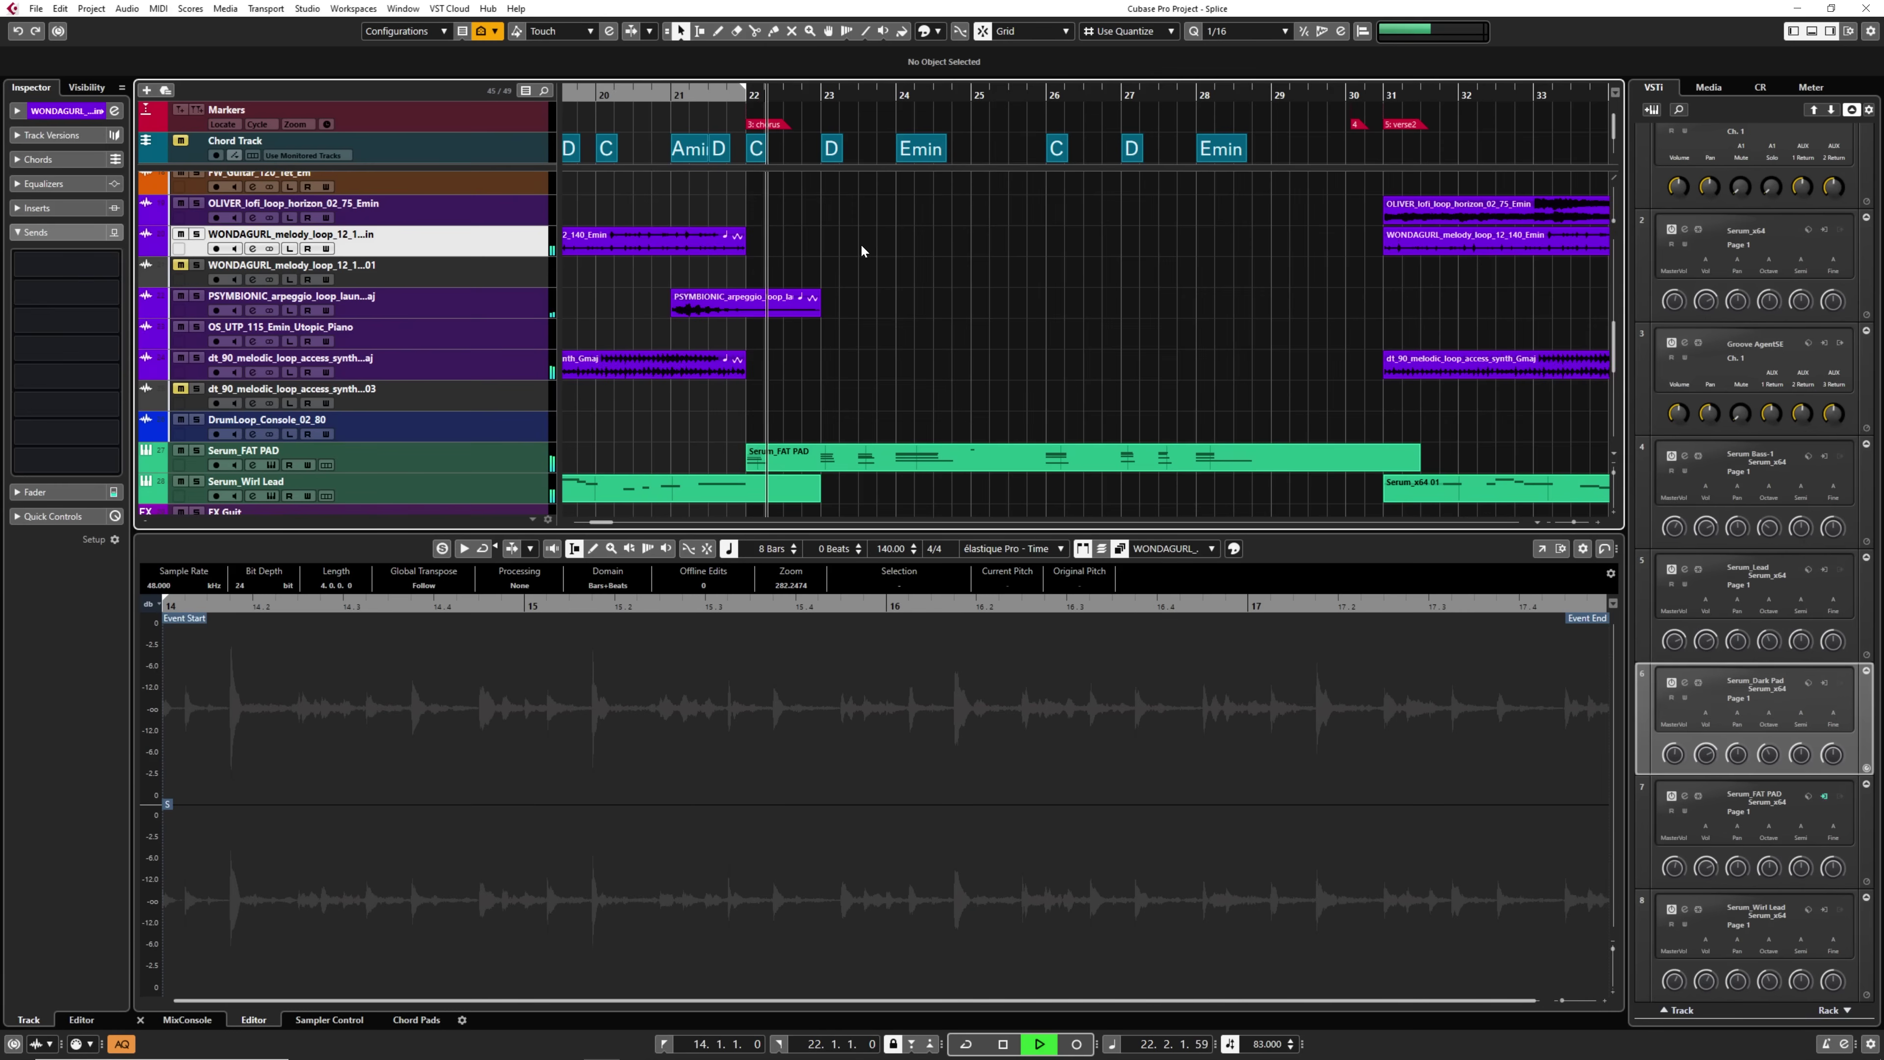
pyautogui.scroll(3, 745, 238)
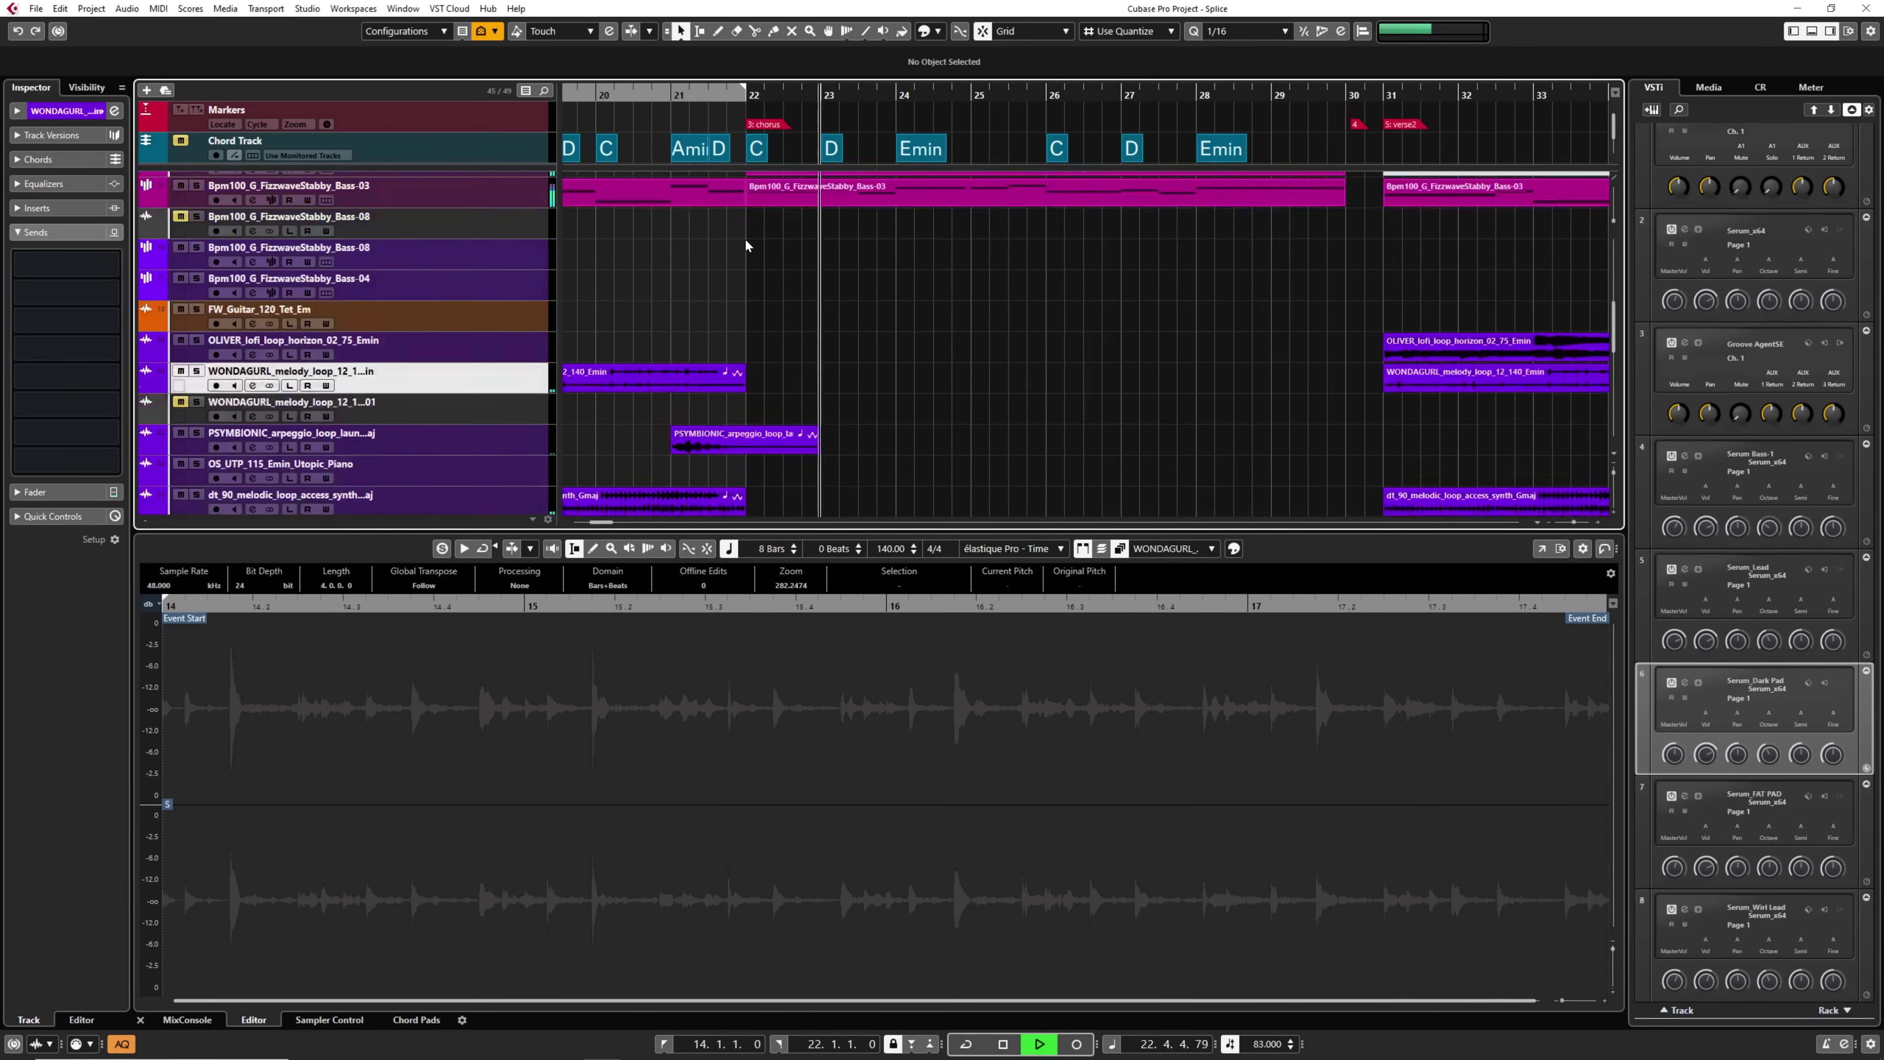
pyautogui.scroll(3, 745, 238)
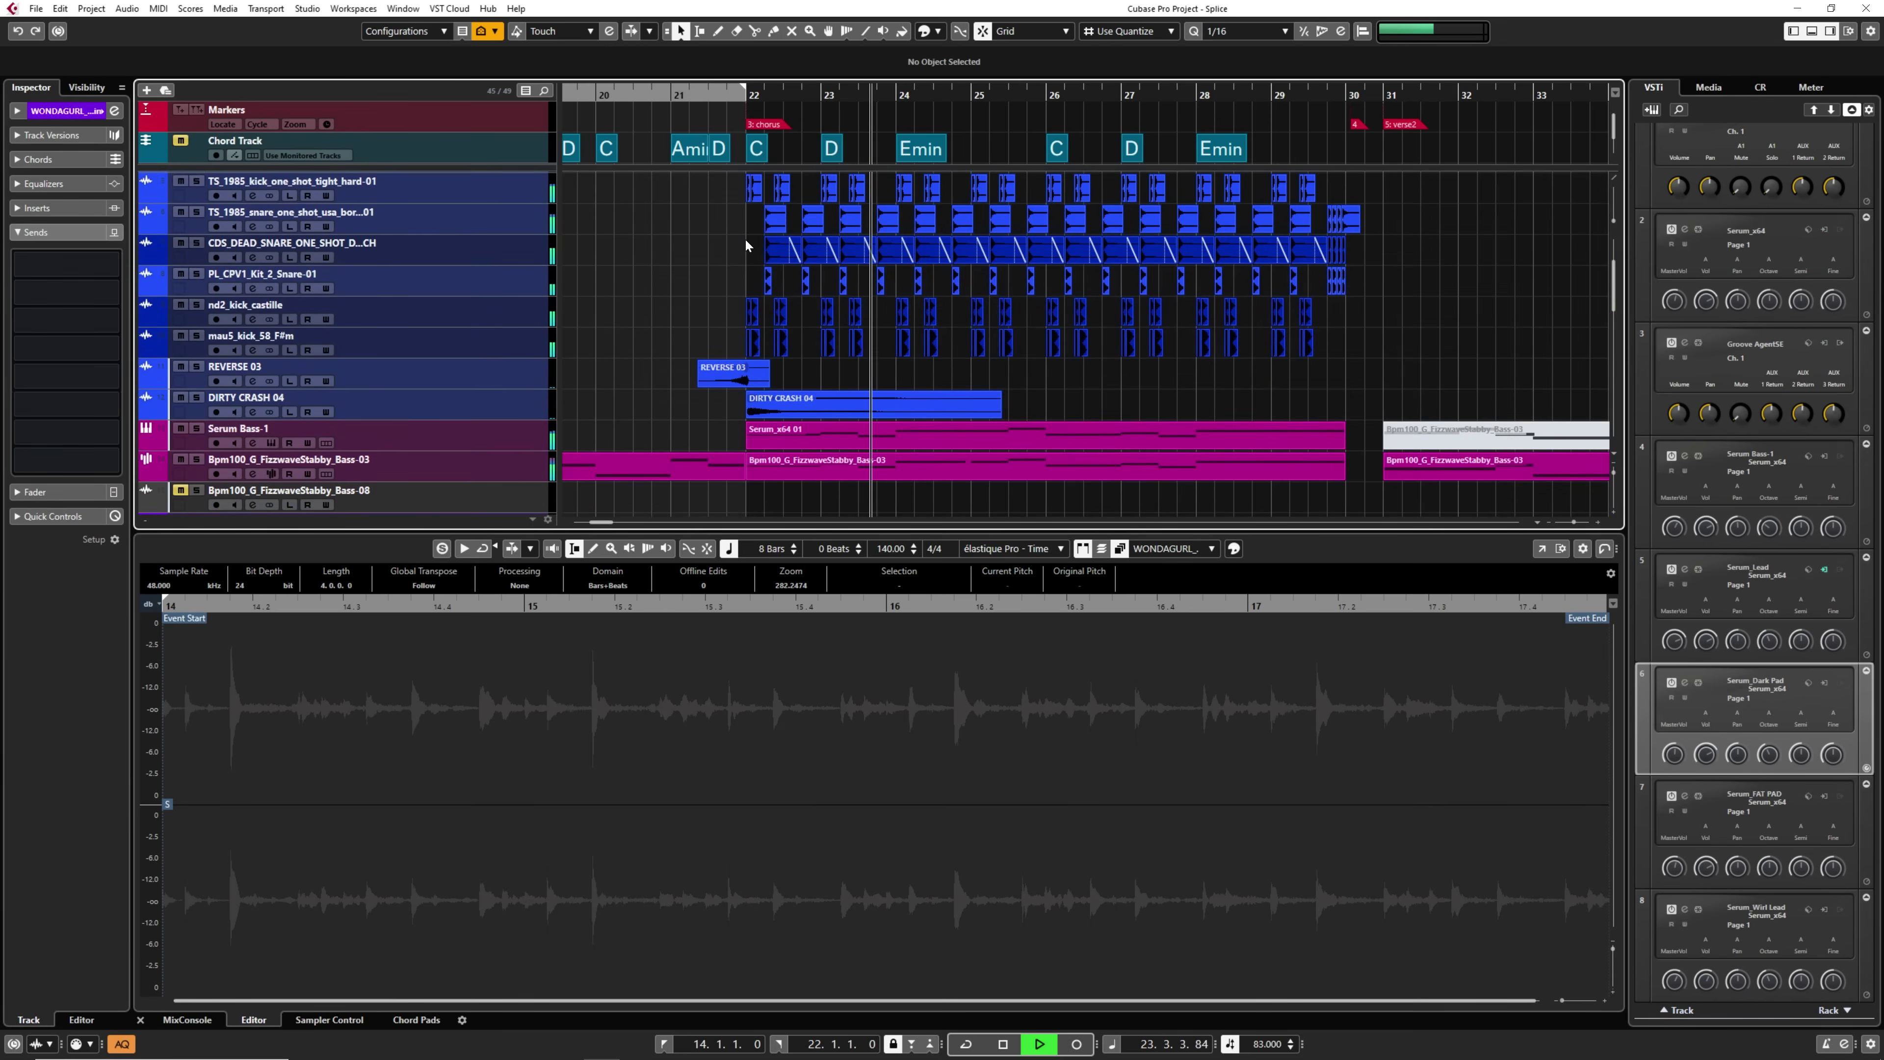
pyautogui.scroll(2, 744, 239)
pyautogui.scroll(-1, 745, 238)
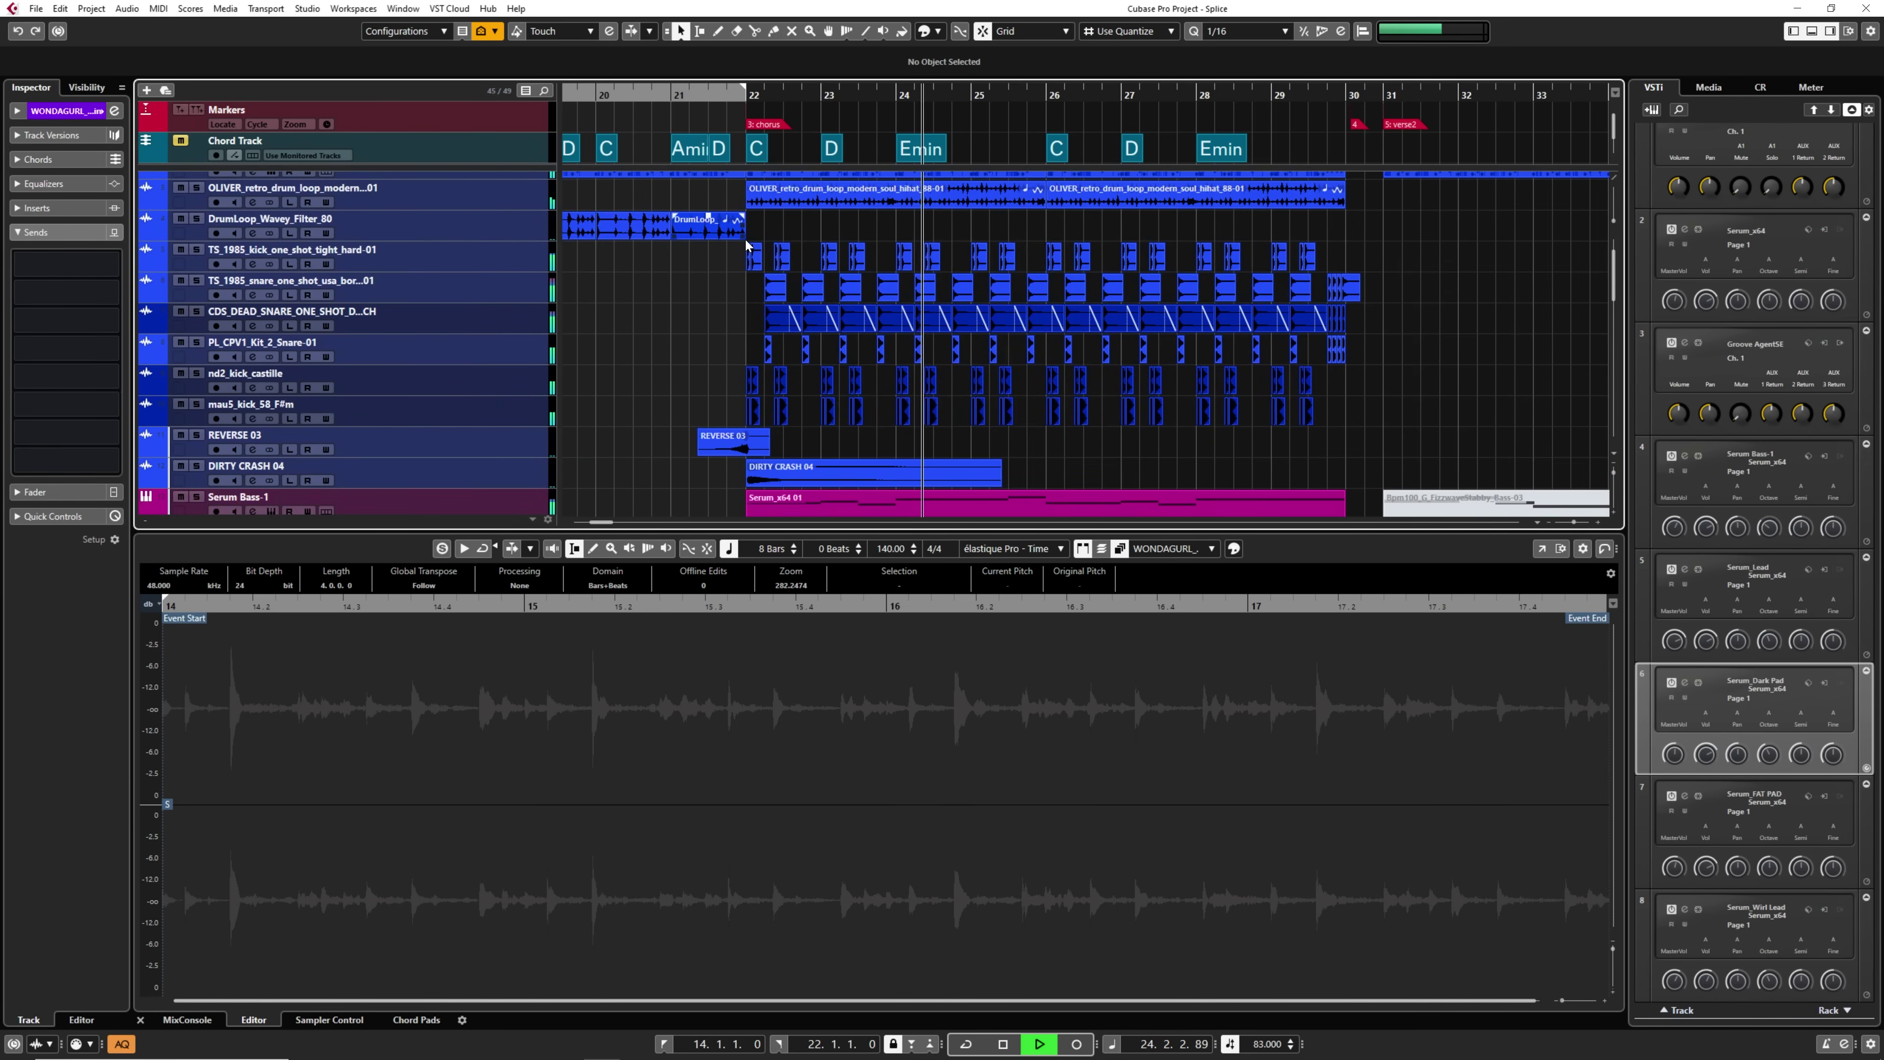
pyautogui.scroll(2, 745, 242)
pyautogui.press('space')
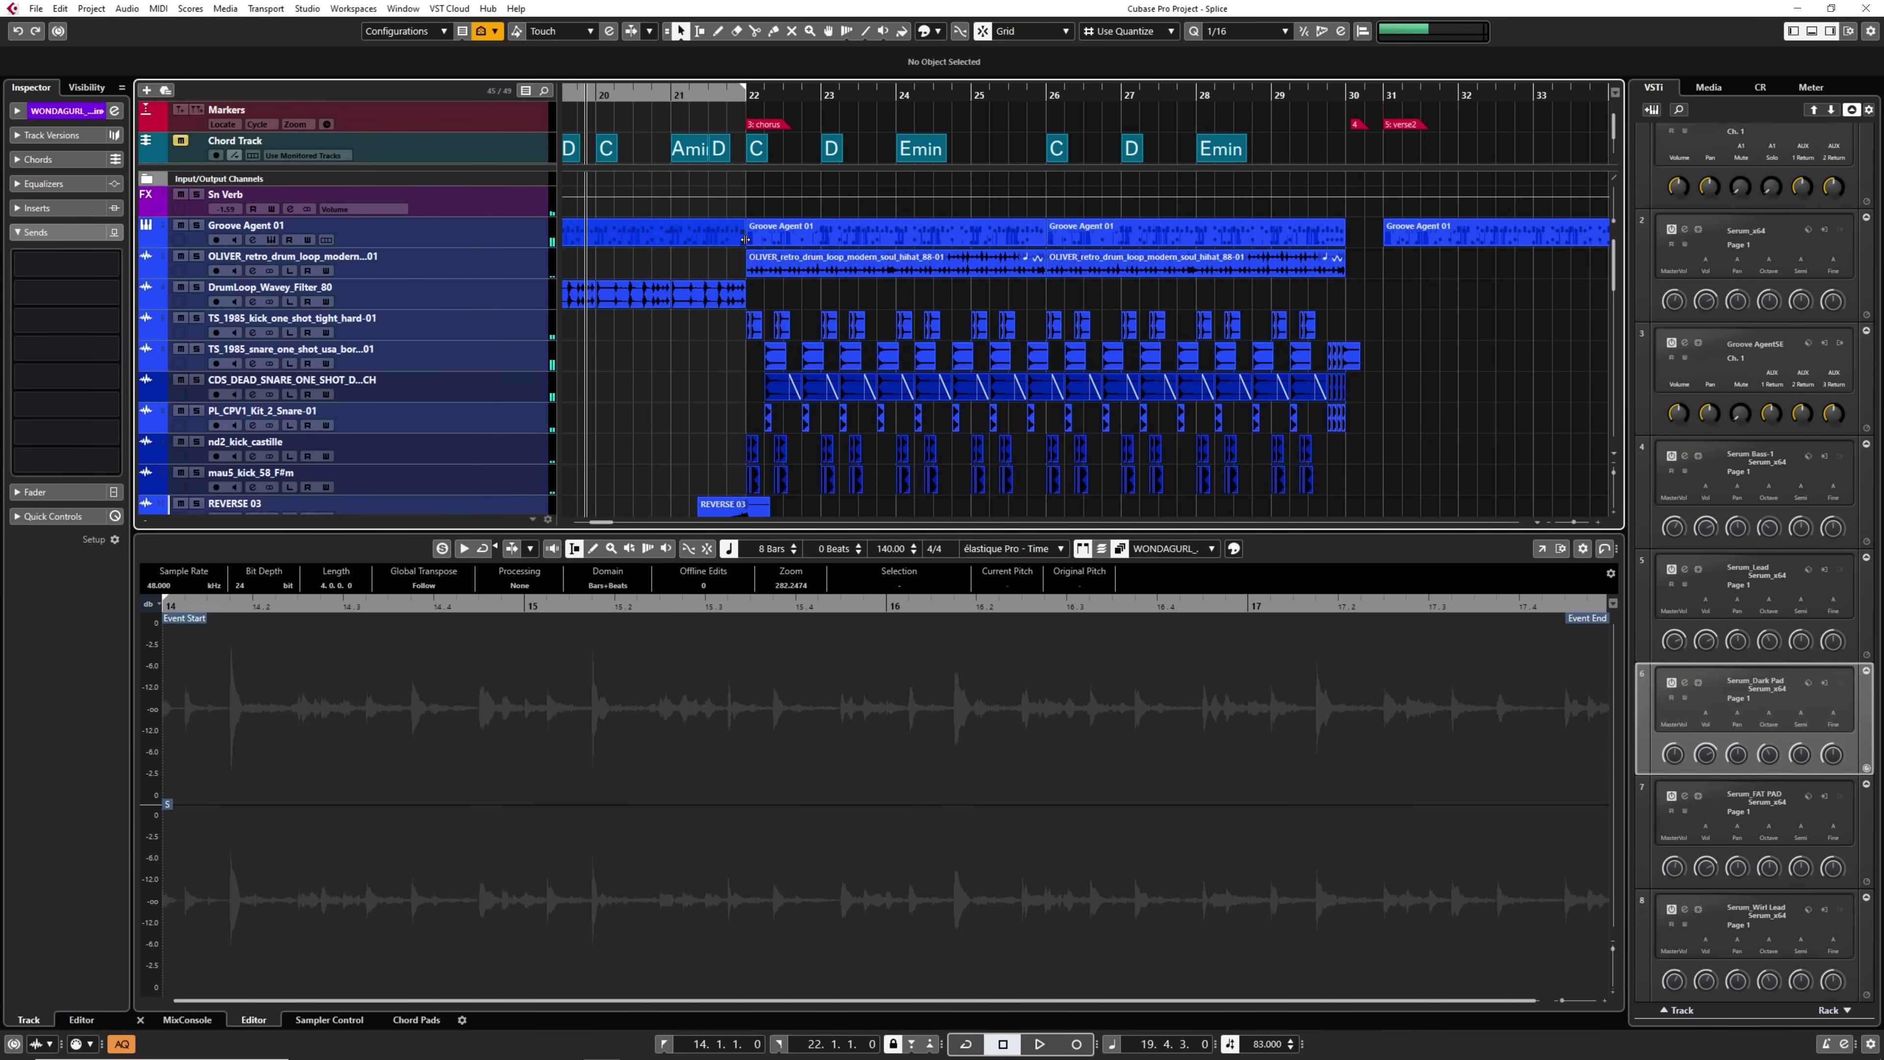
# Solo the Groove Agent 01 track and play it from the end of bar 21 into the chorus.
pyautogui.click(501, 243)
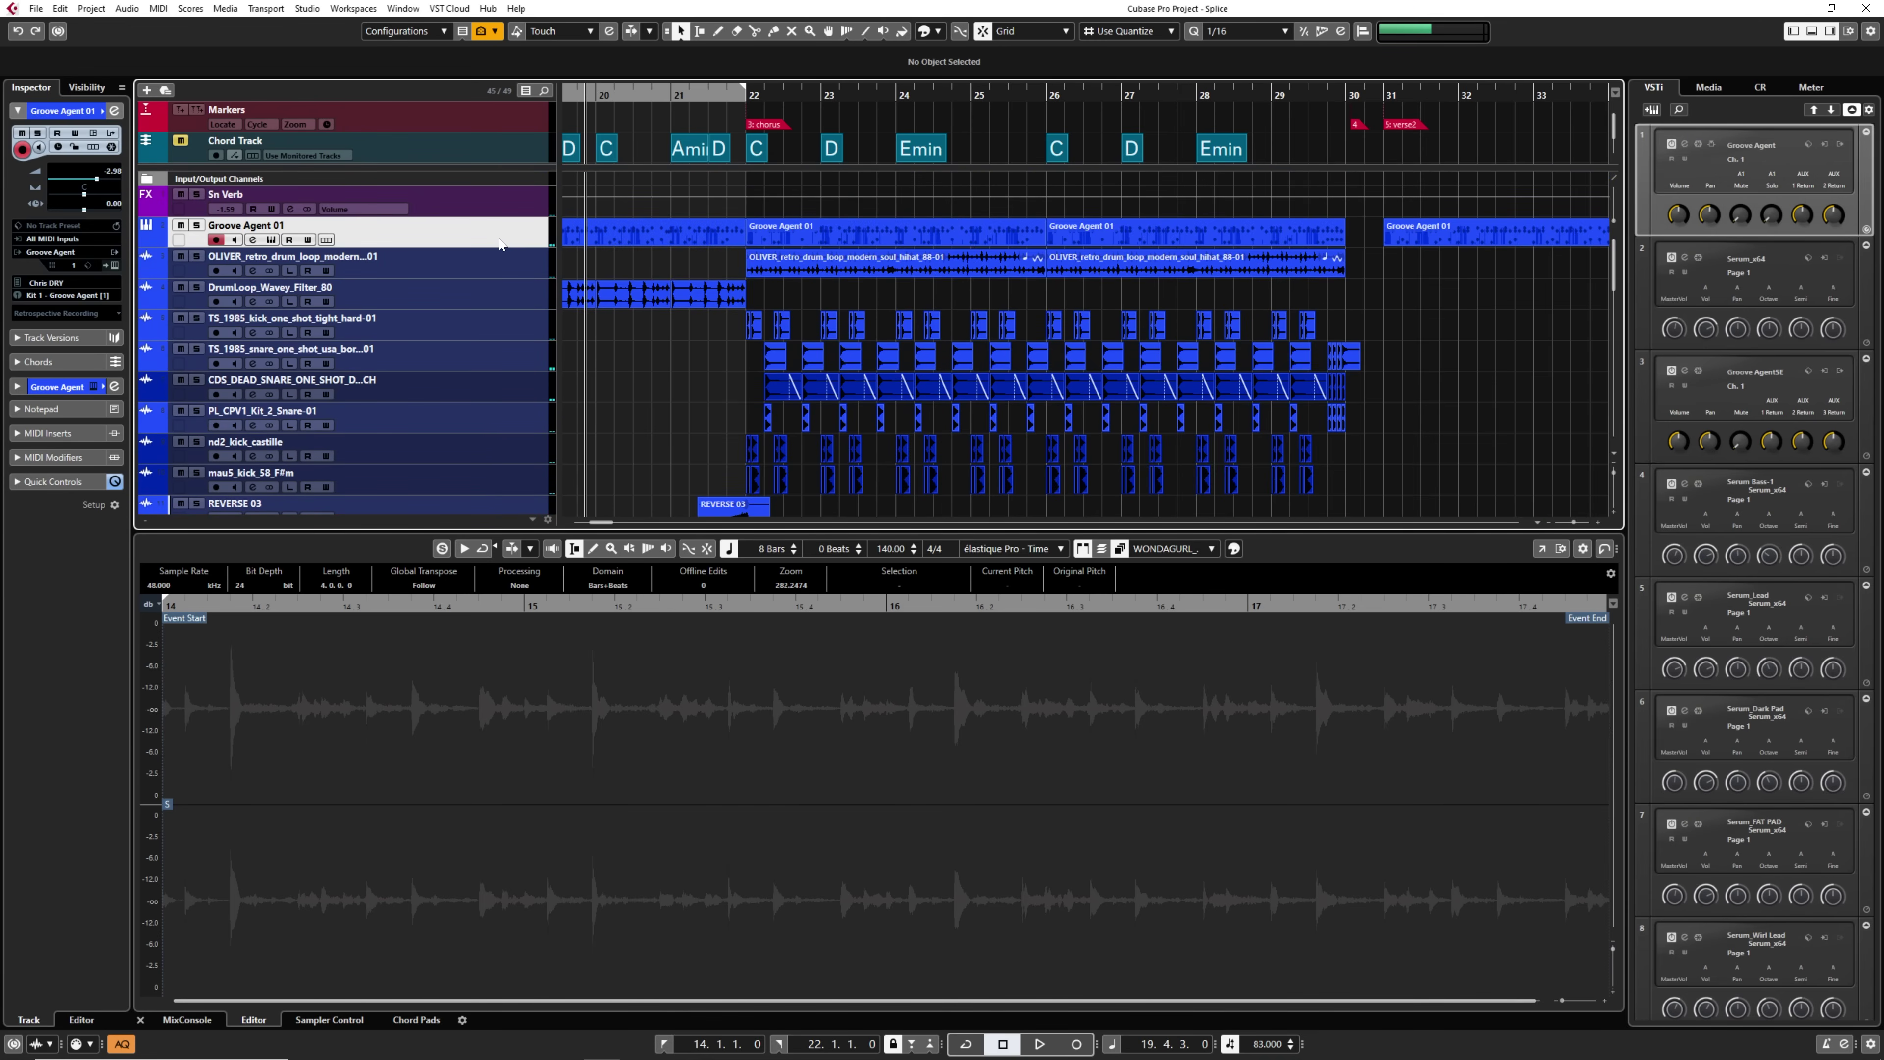
pyautogui.click(738, 94)
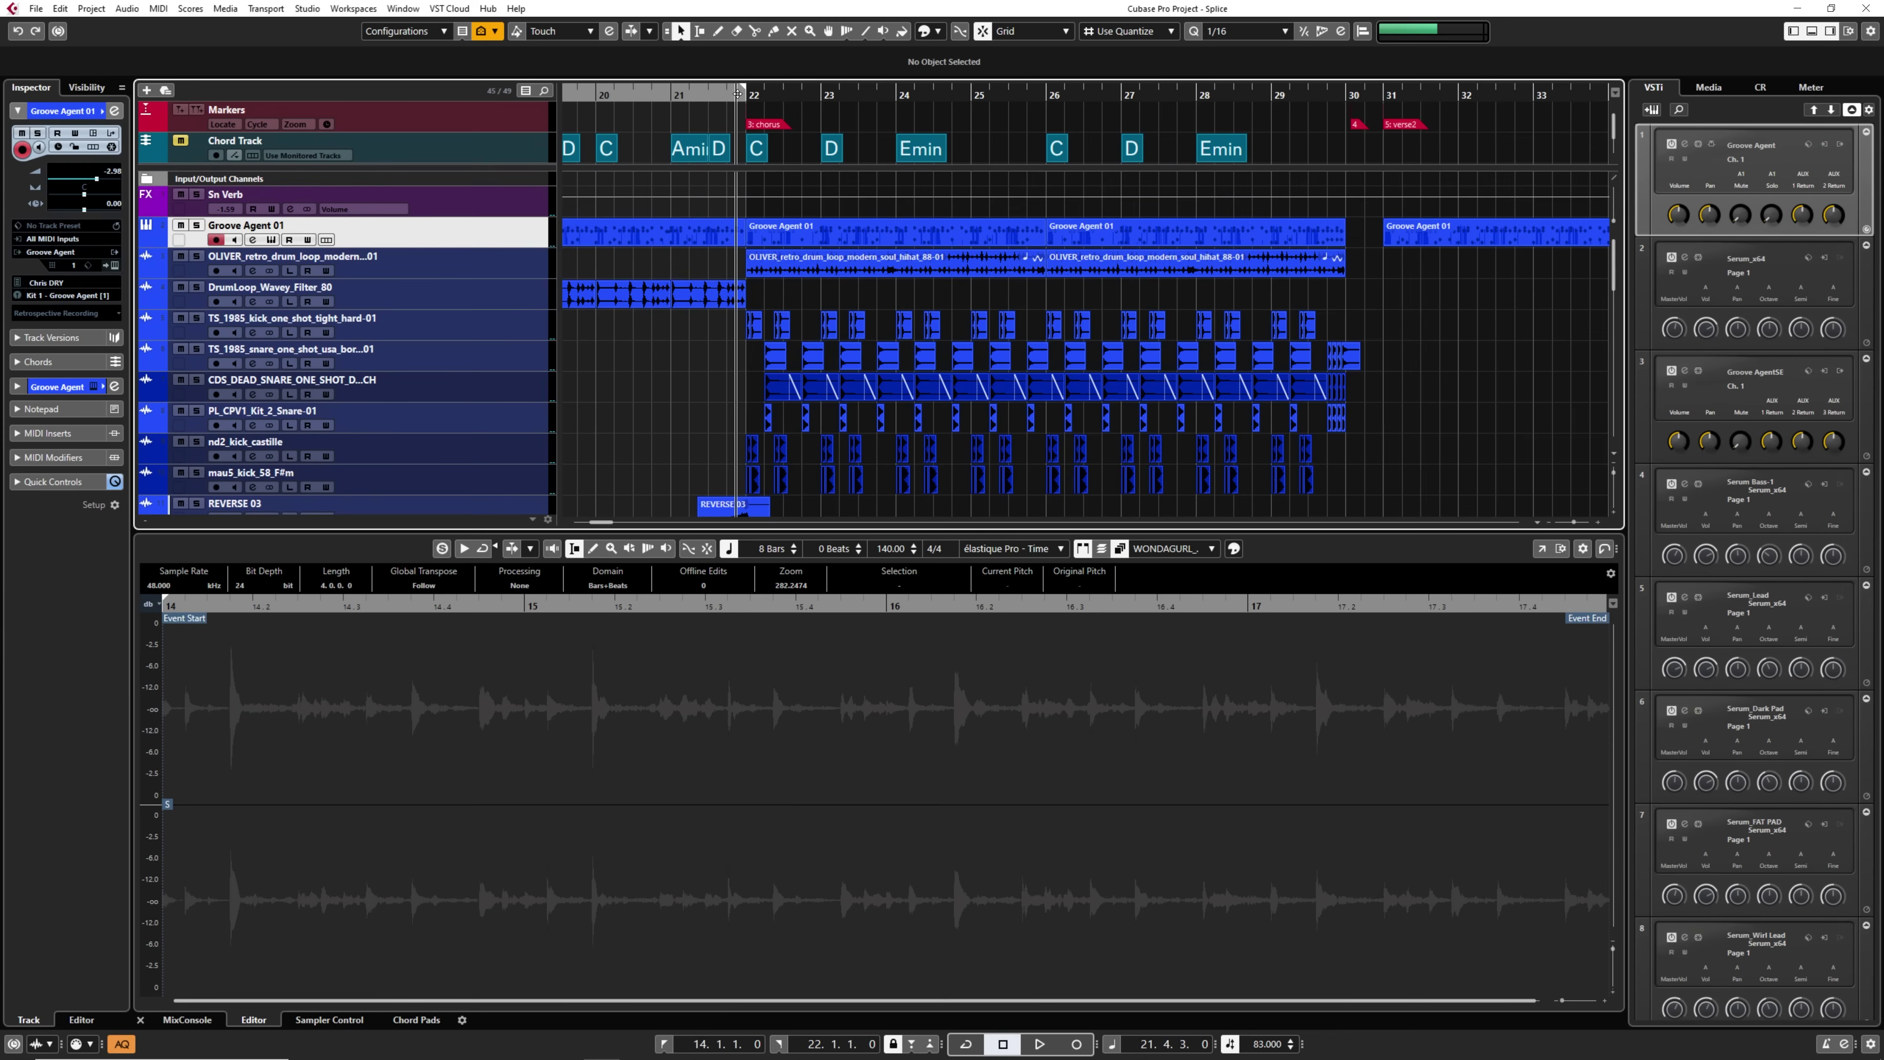
pyautogui.click(197, 226)
pyautogui.press('space')
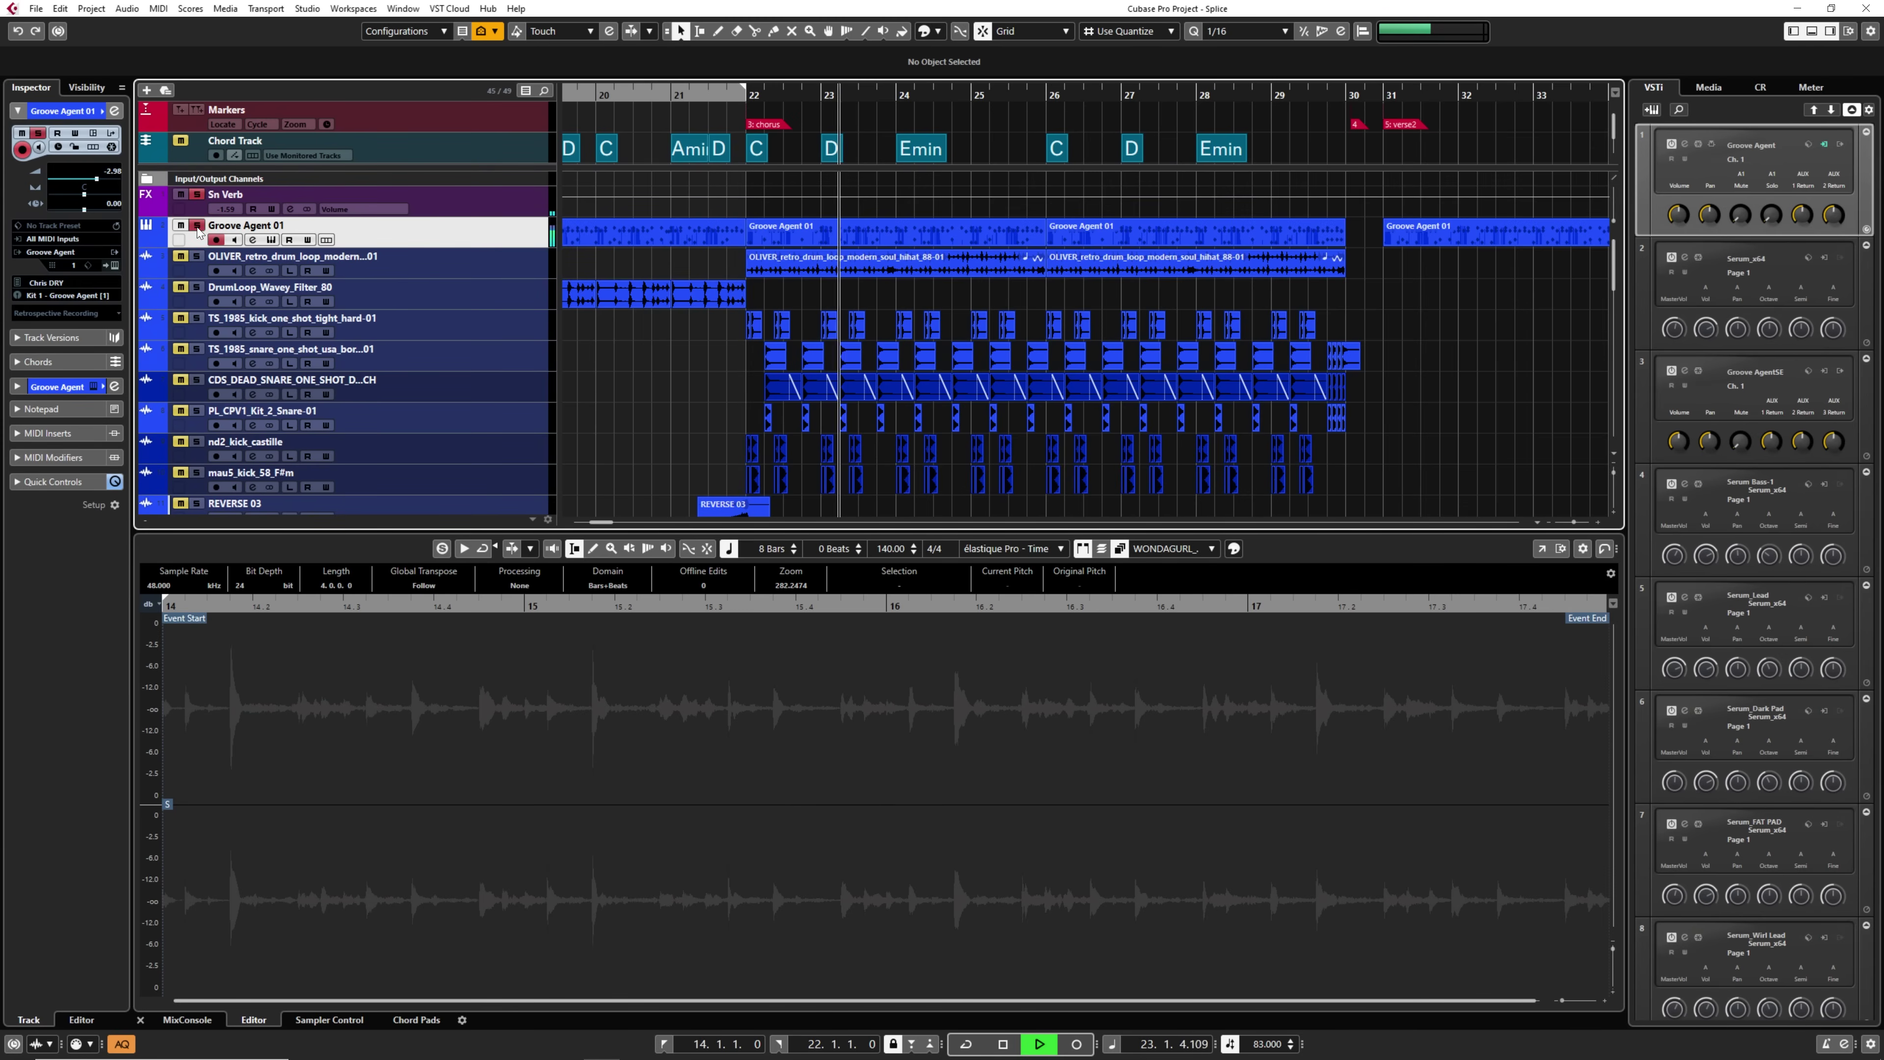
# Solo the OLIVER_retro_drum_loop track instead of Groove Agent 01, play it from late bar 21, and add Groove Agent 01 to the solo during playback.
pyautogui.press('space')
pyautogui.click(197, 225)
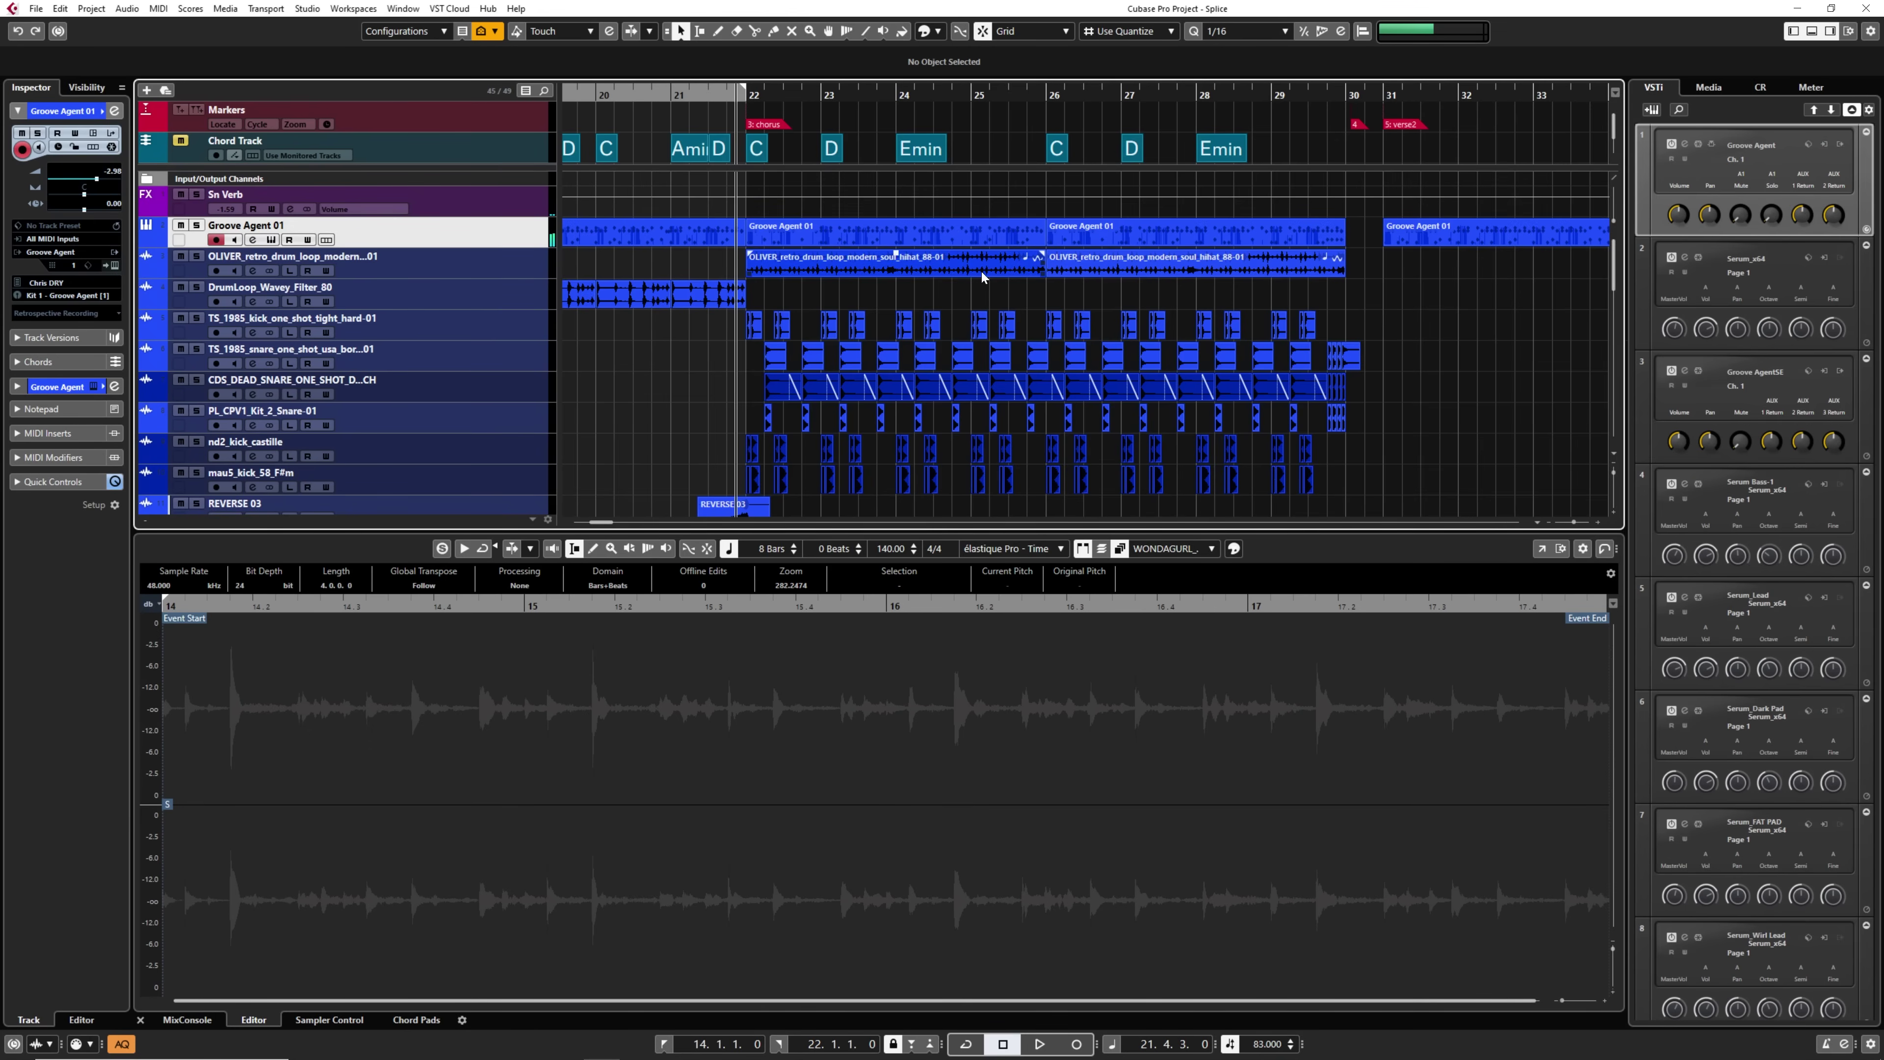
pyautogui.click(197, 256)
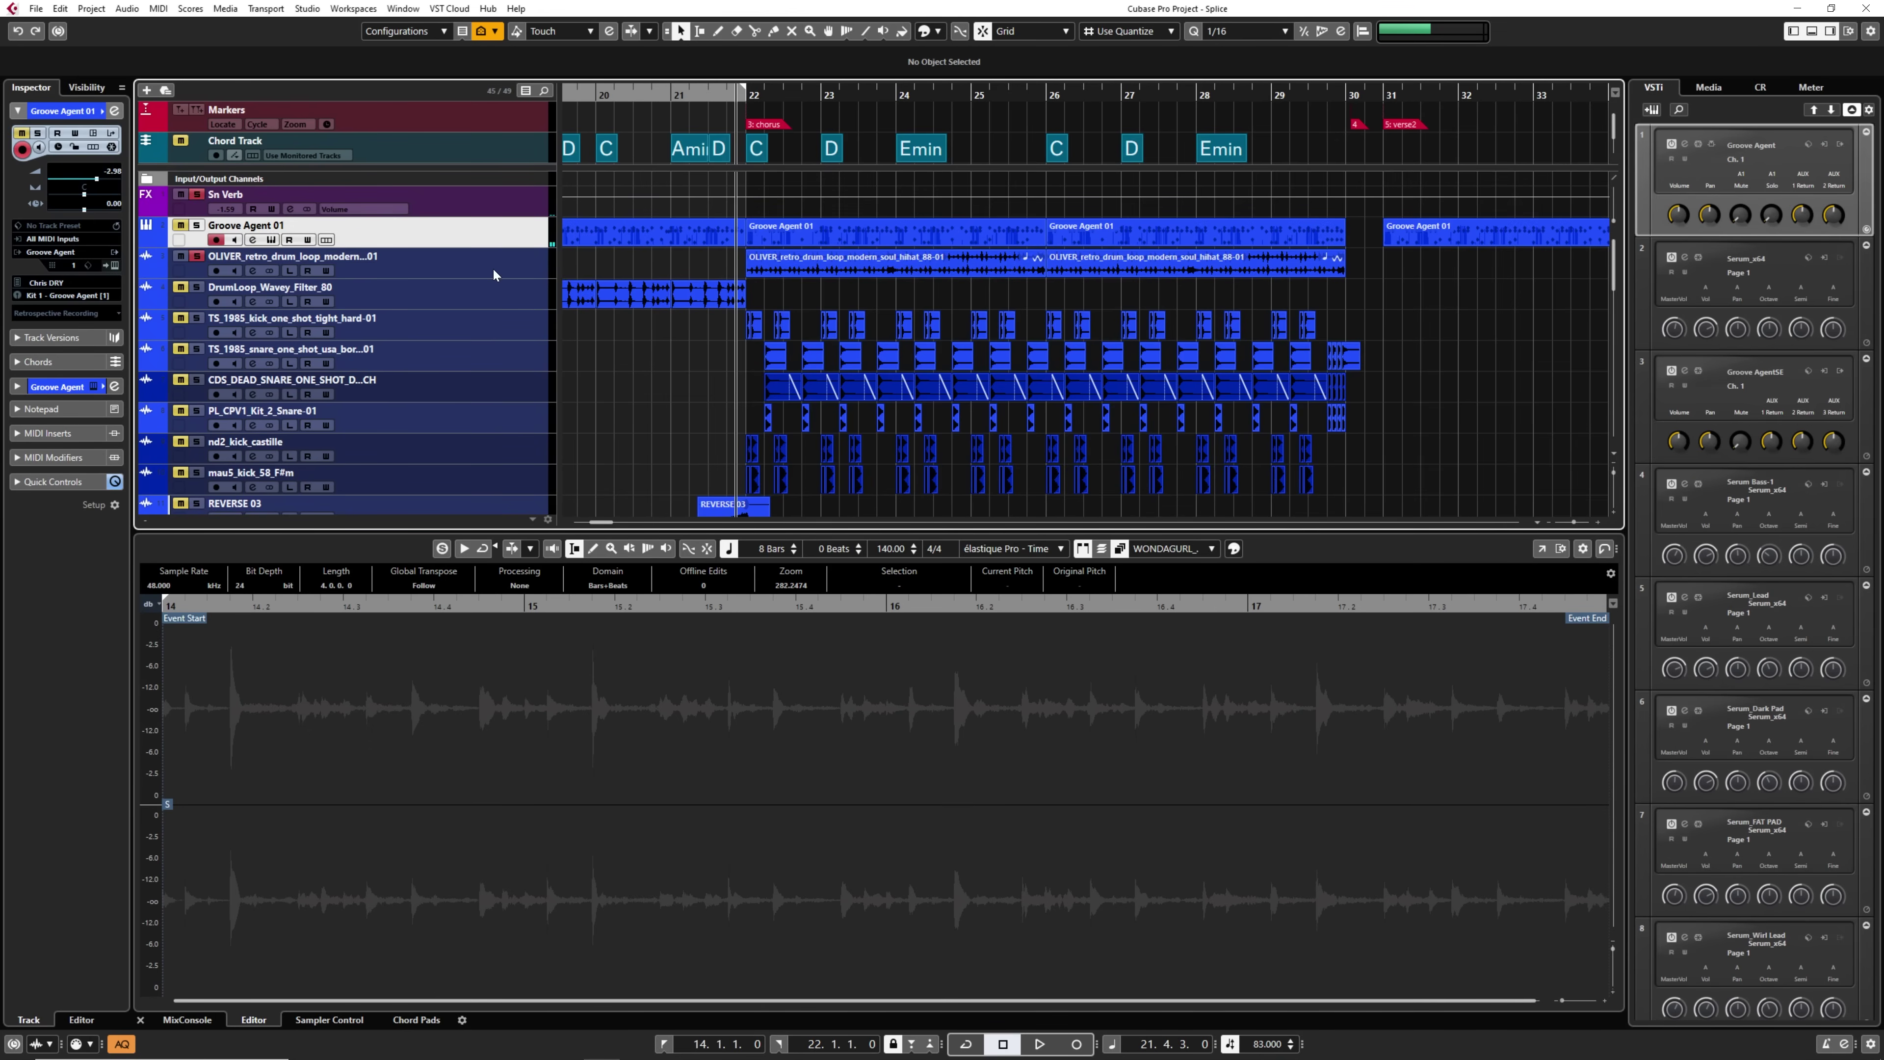
pyautogui.click(493, 269)
pyautogui.press('space')
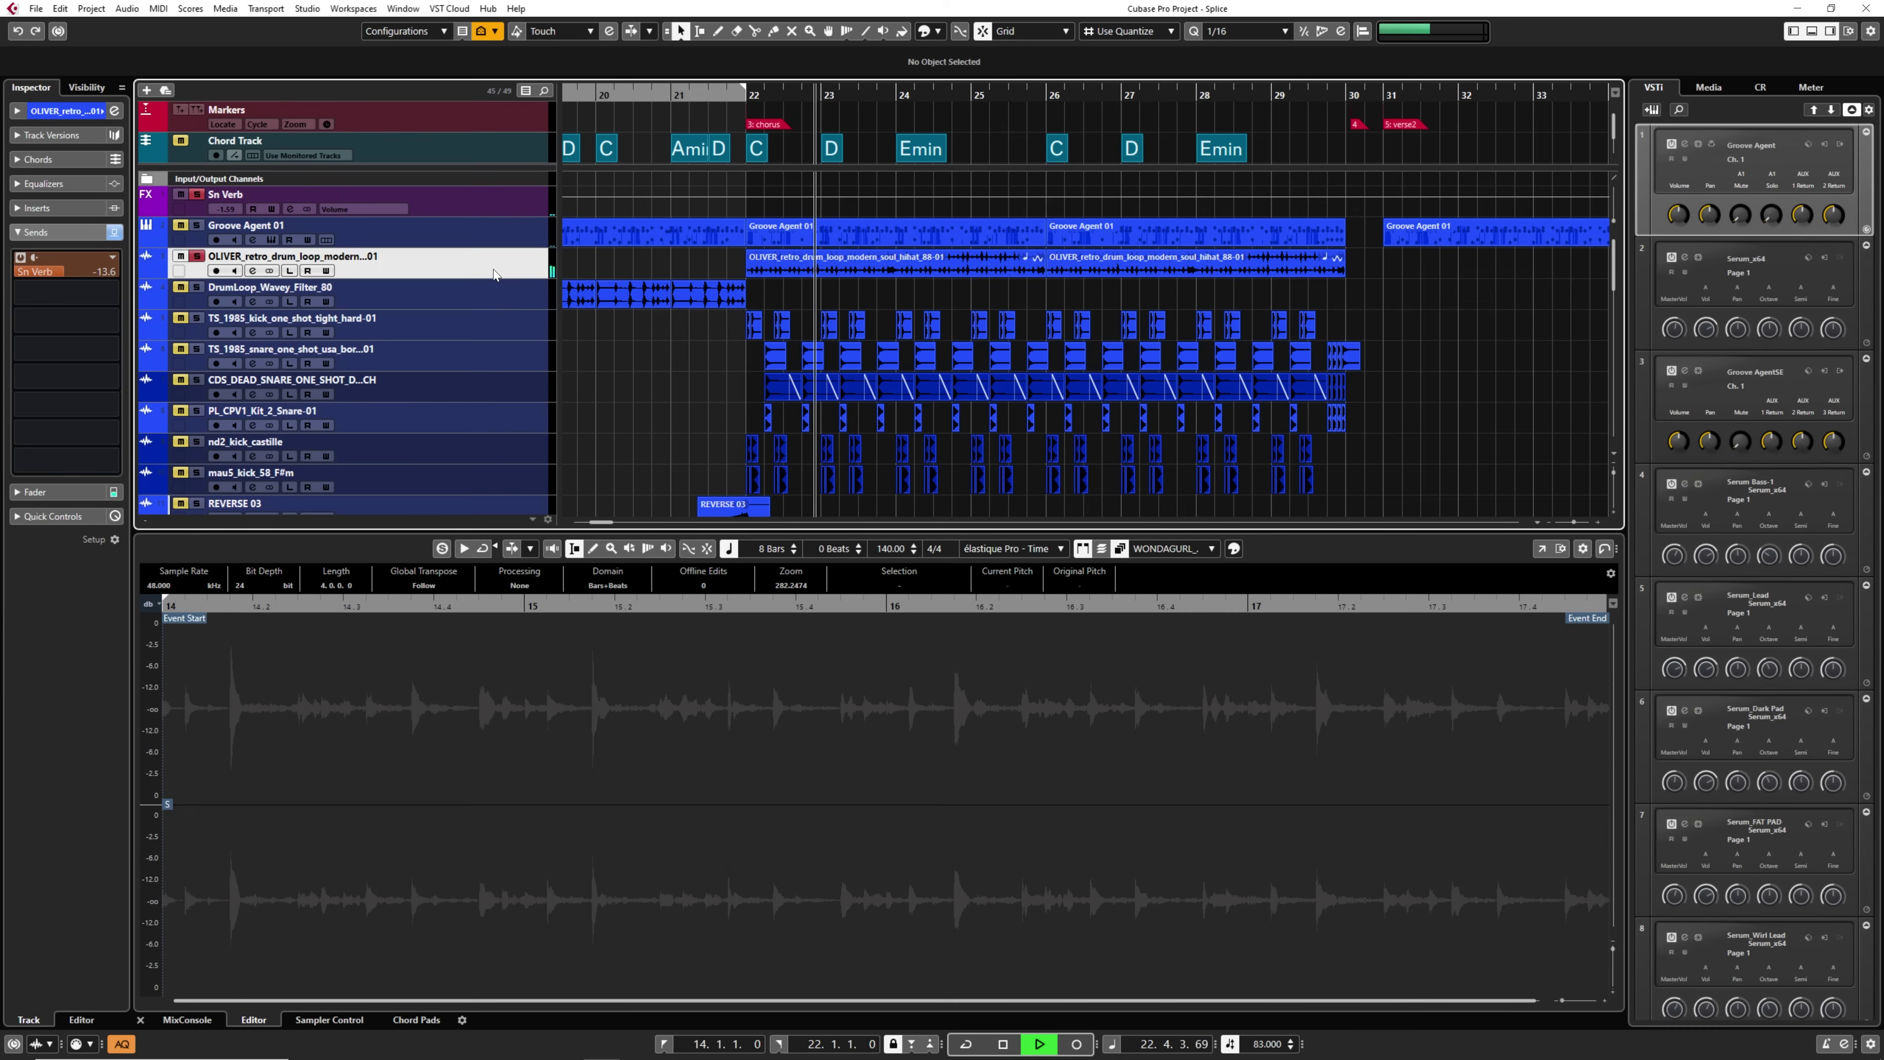
pyautogui.click(197, 225)
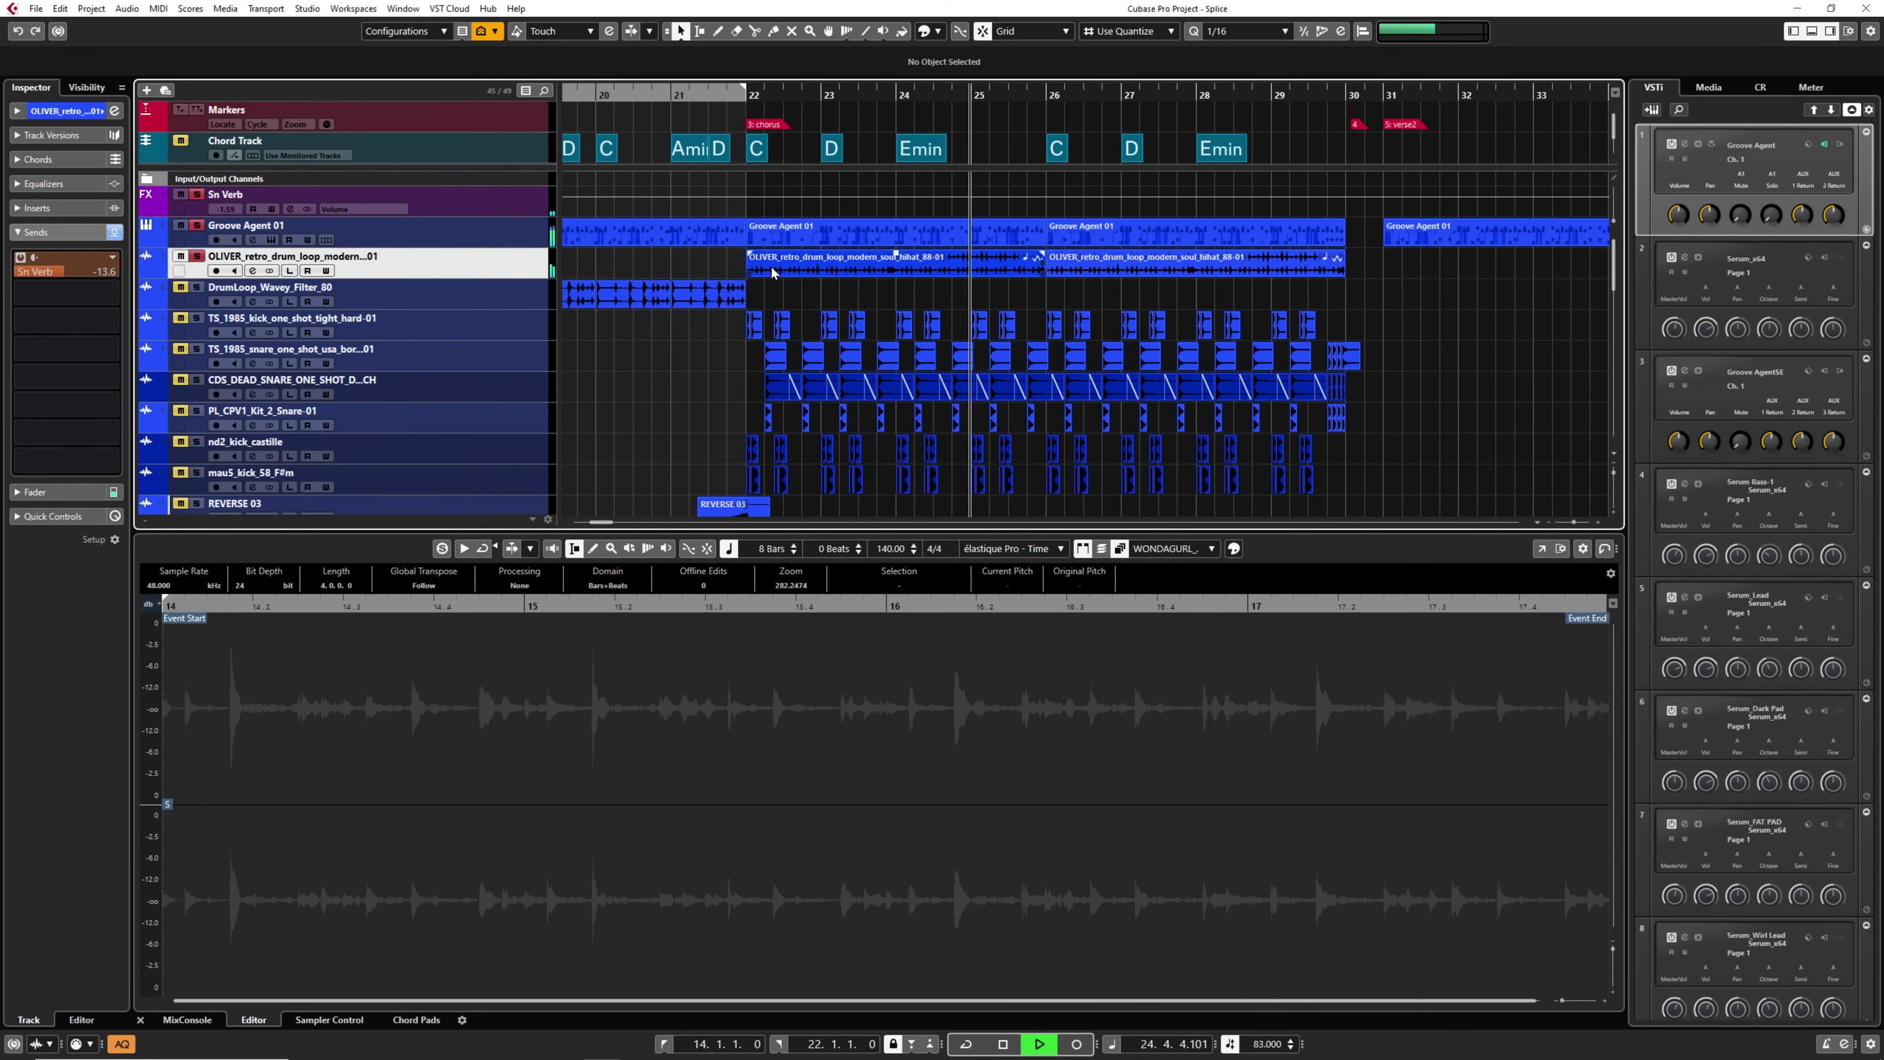
pyautogui.press('space')
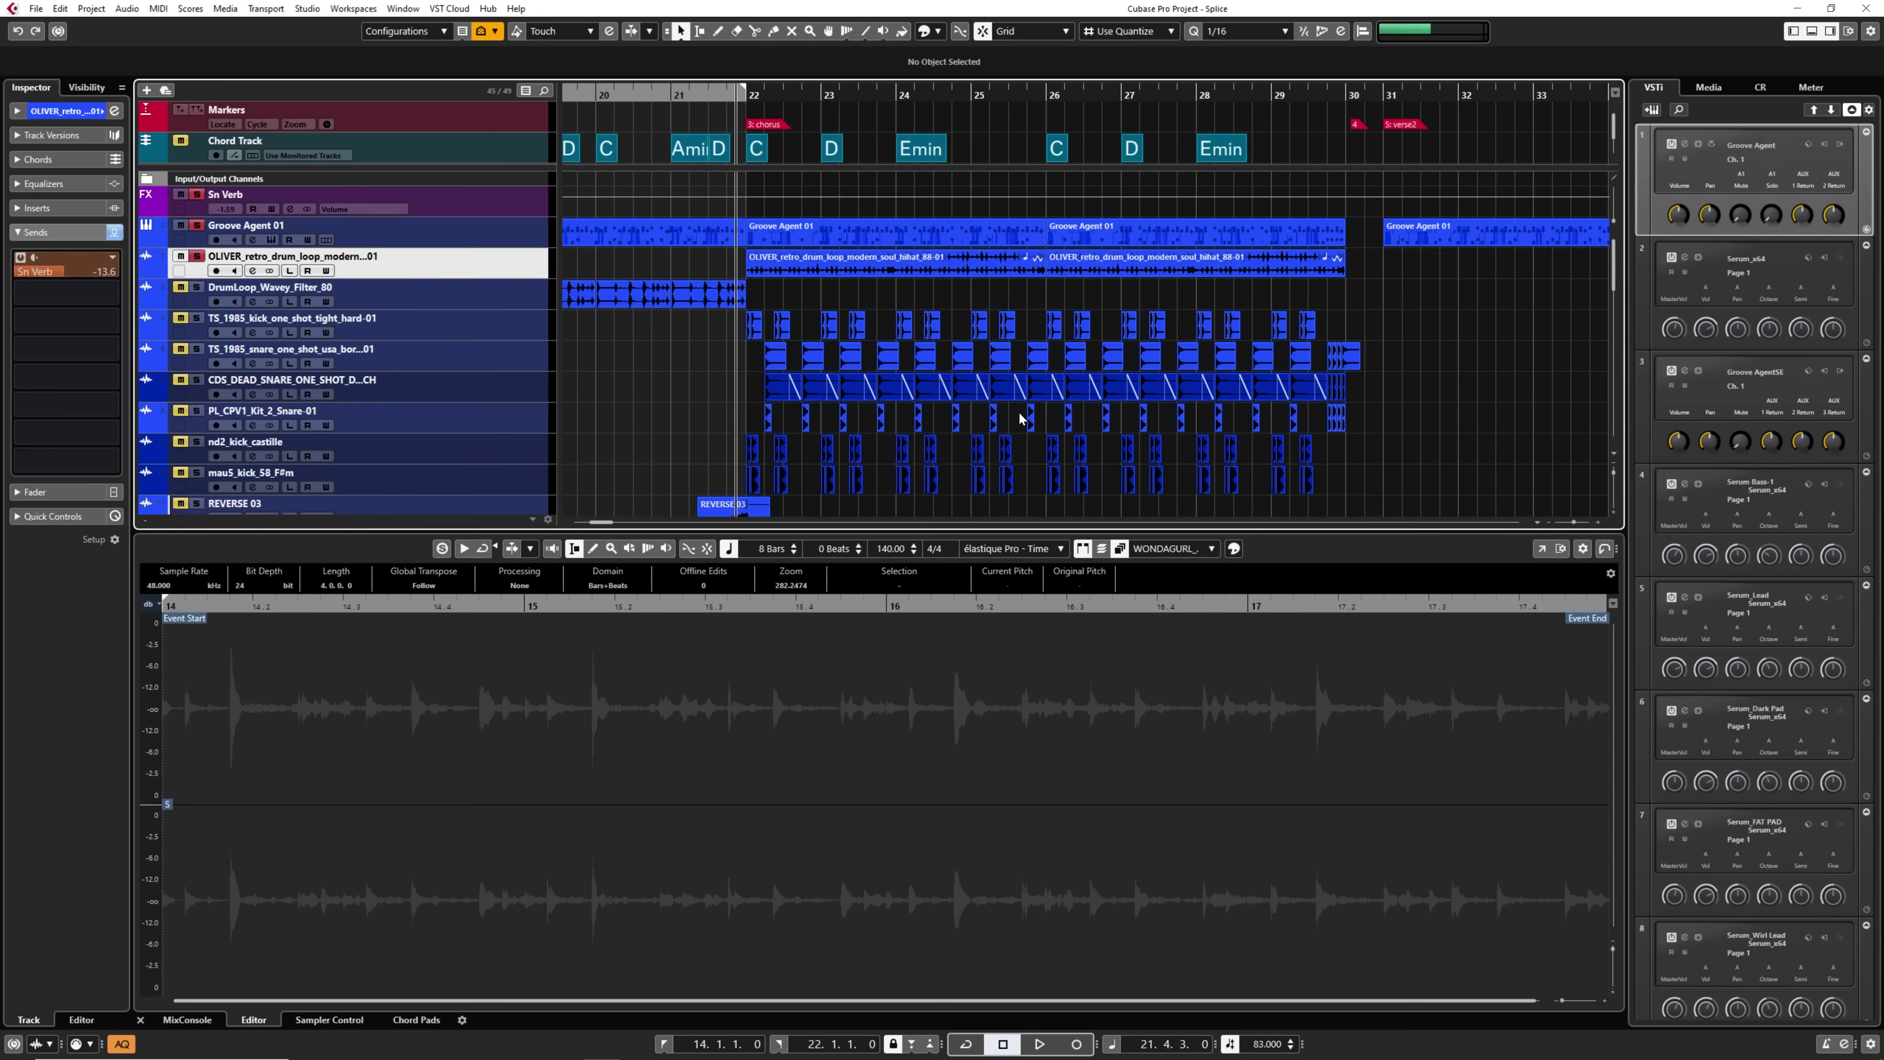
# Solo the kick and snare one-shot tracks together with both drum loops and play them from late bar 21, examining the one-shot events.
pyautogui.scroll(4, 947, 416)
pyautogui.hscroll(-5, 747, 417)
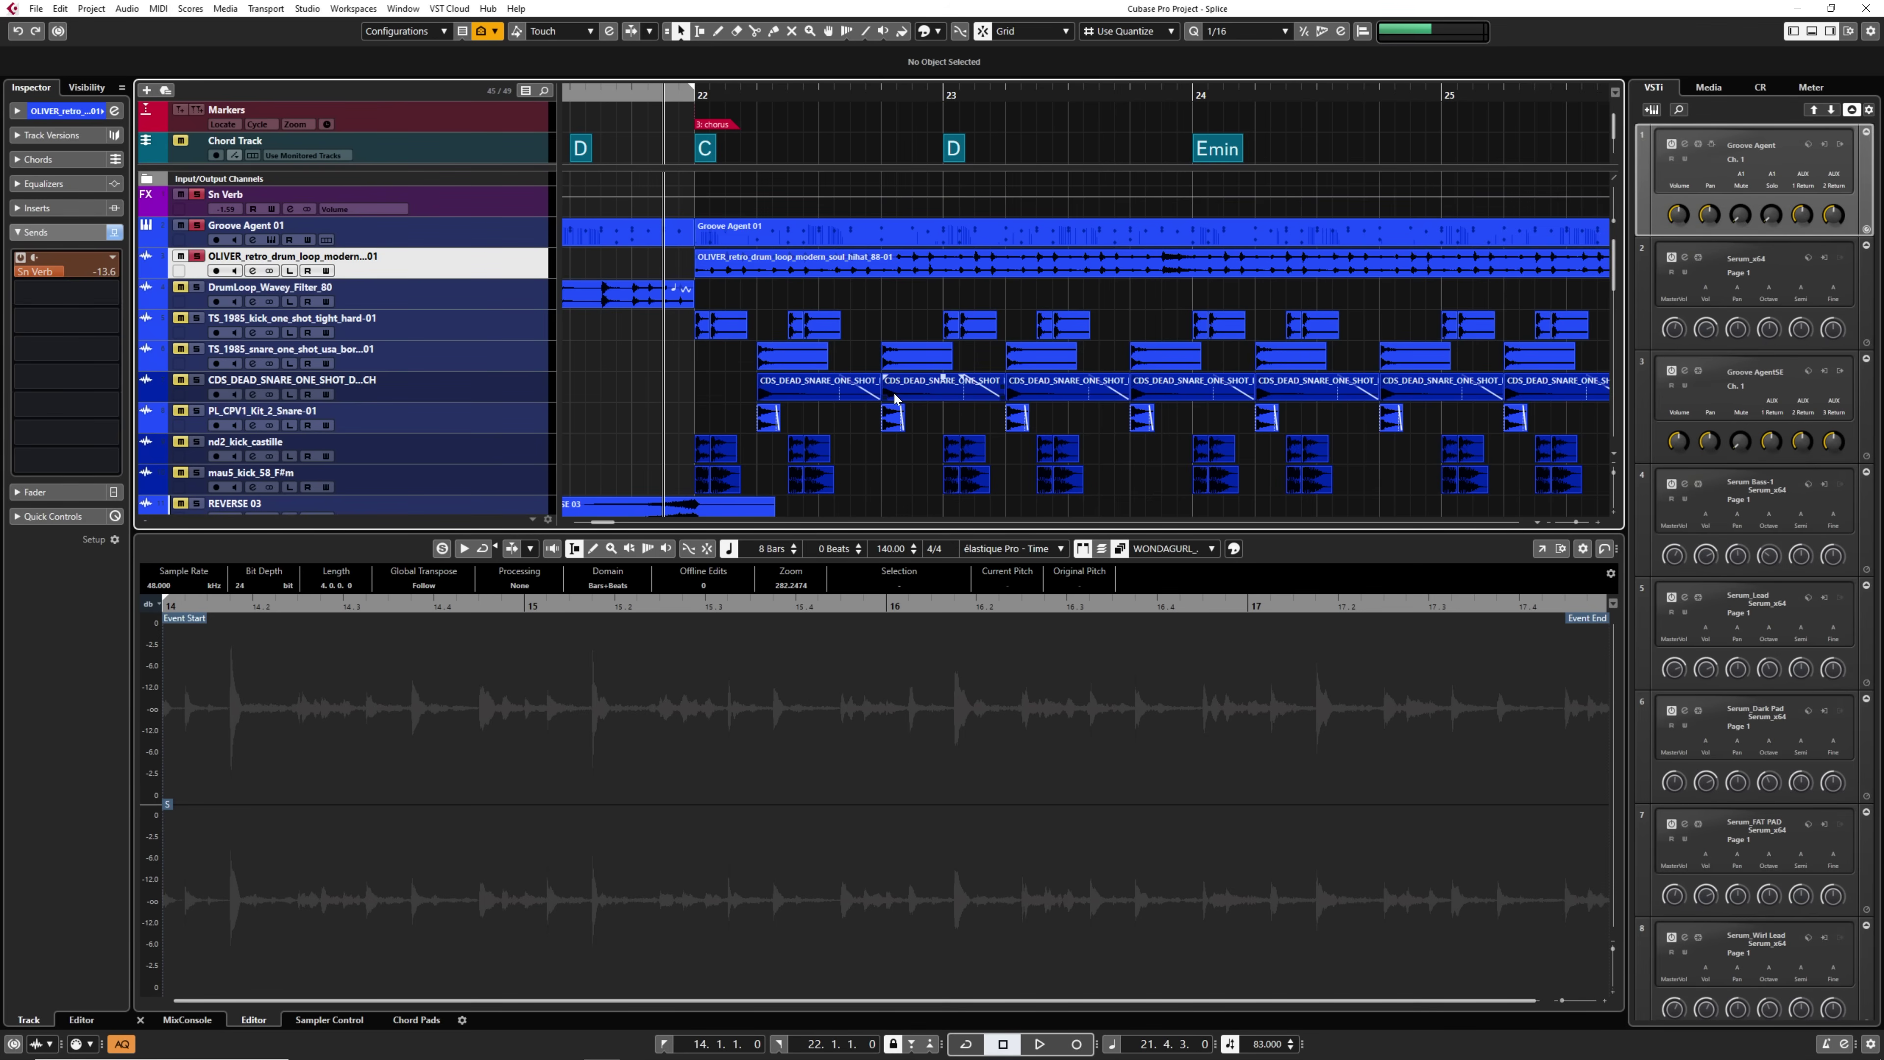
pyautogui.click(474, 339)
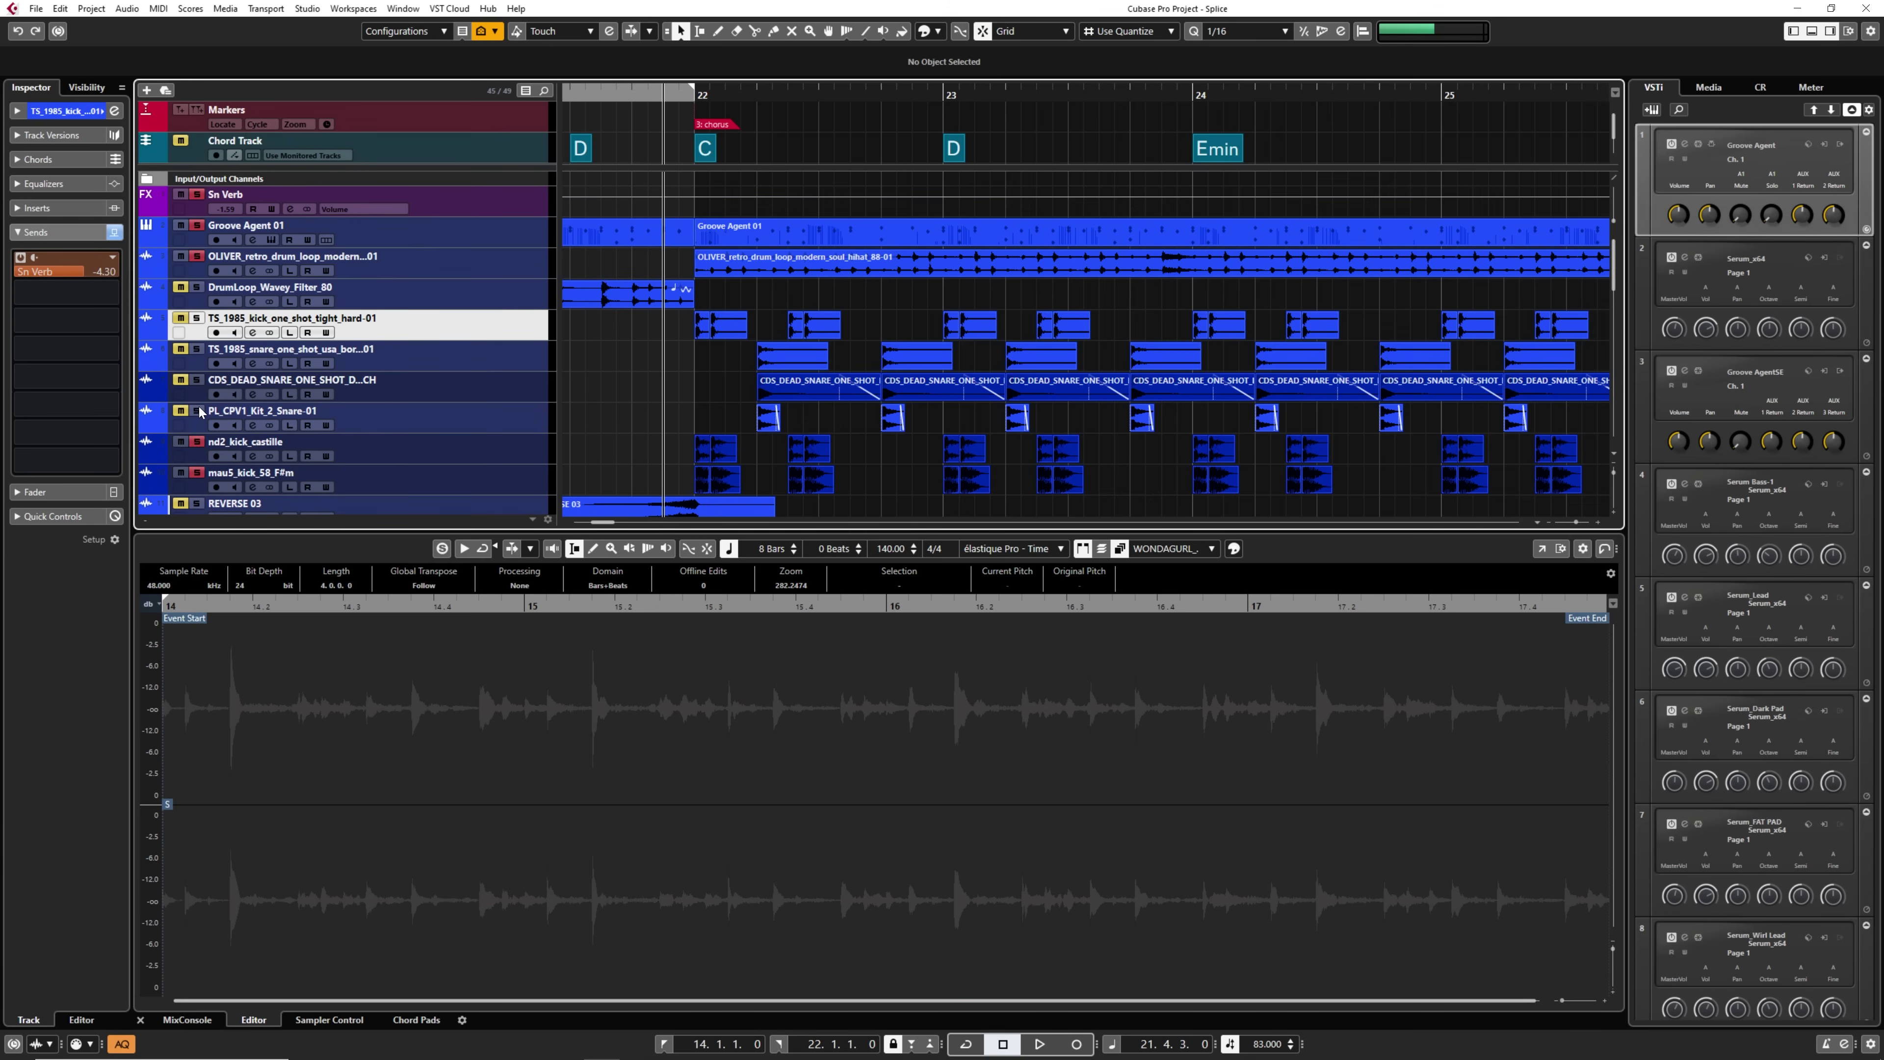
pyautogui.click(197, 318)
pyautogui.press('space')
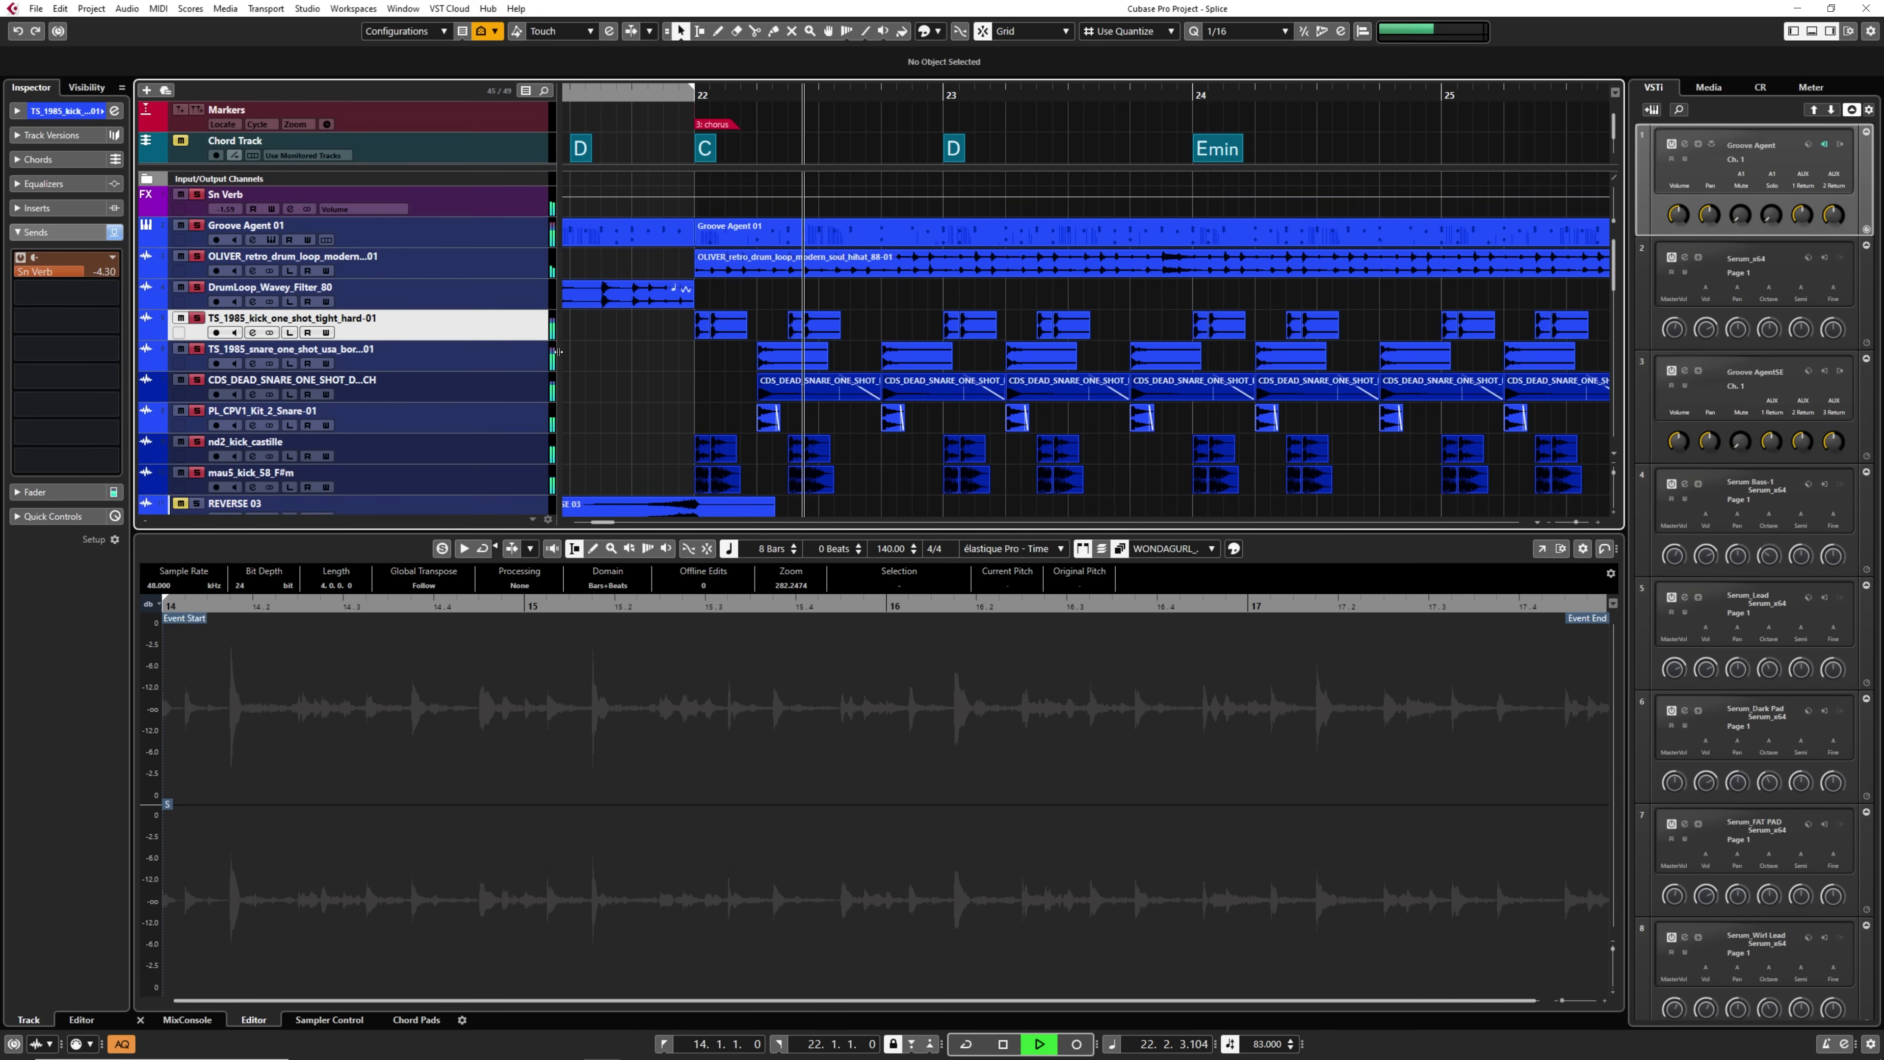
pyautogui.scroll(-1, 821, 317)
pyautogui.hscroll(1, 819, 317)
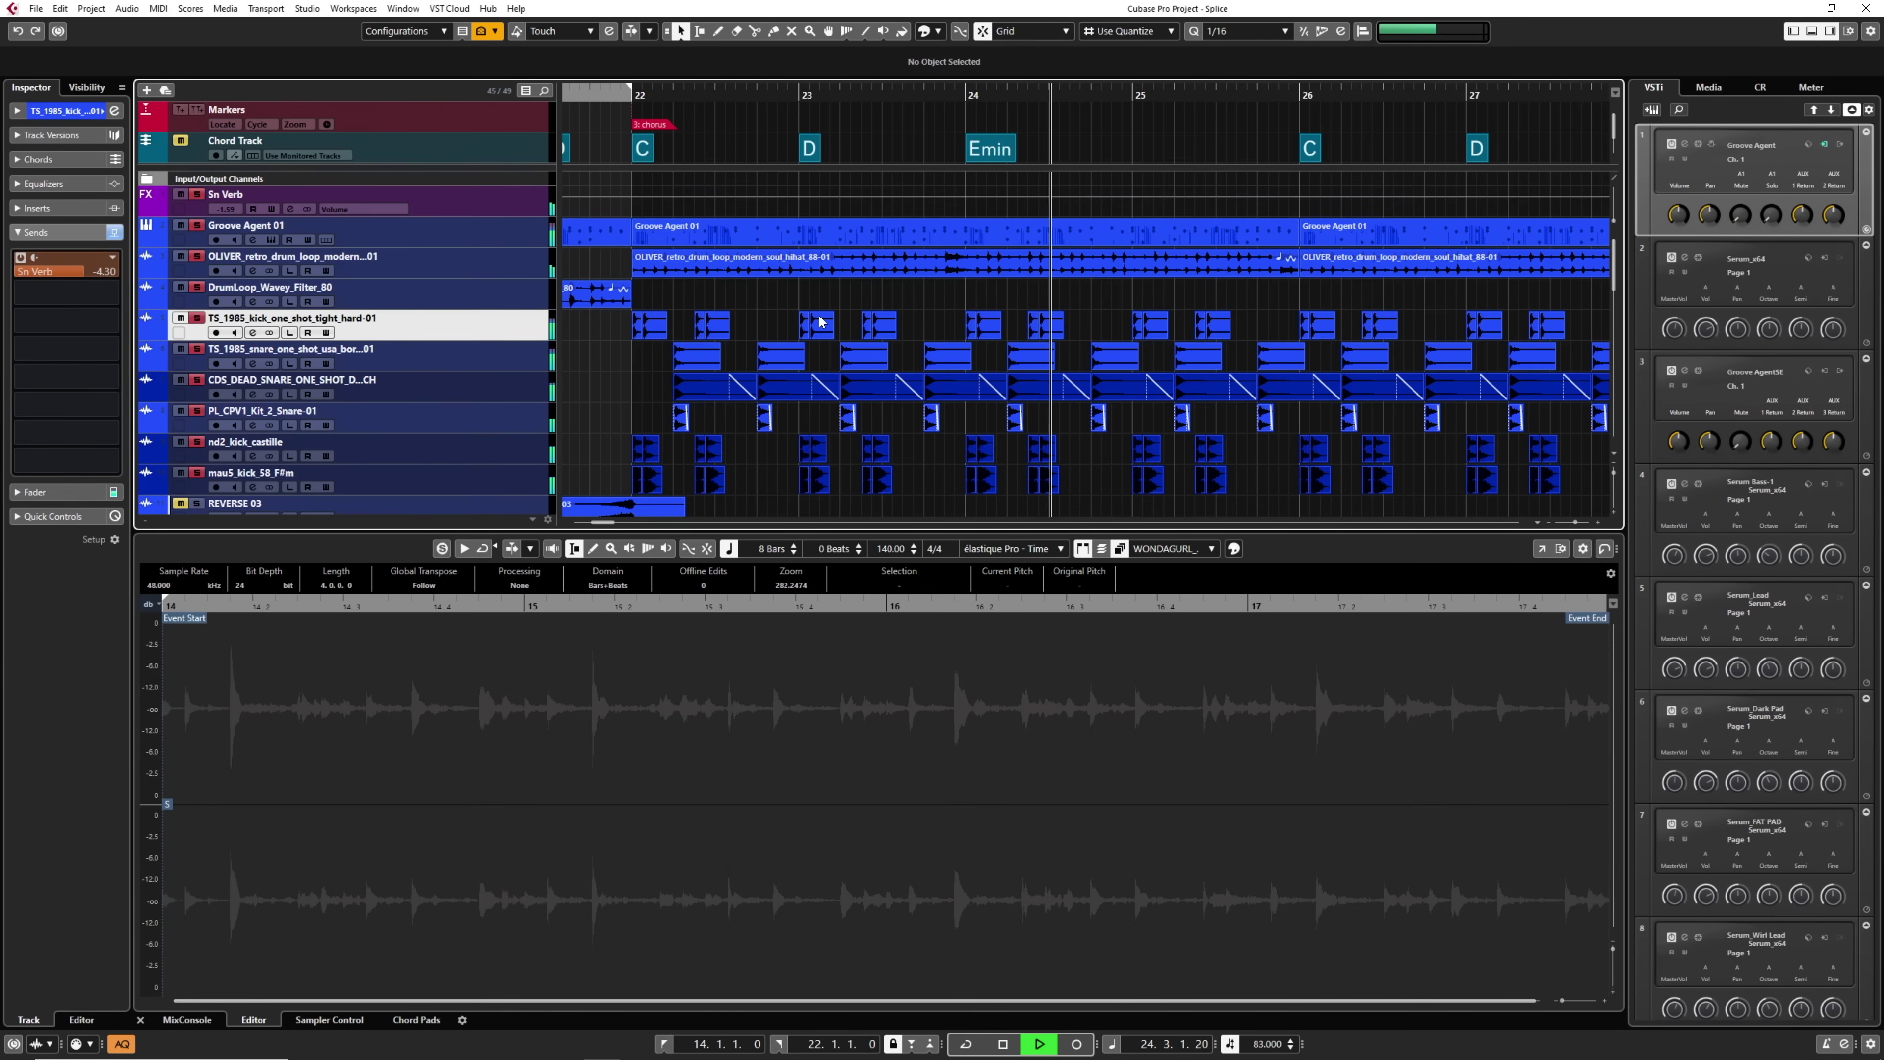
pyautogui.hscroll(1, 898, 319)
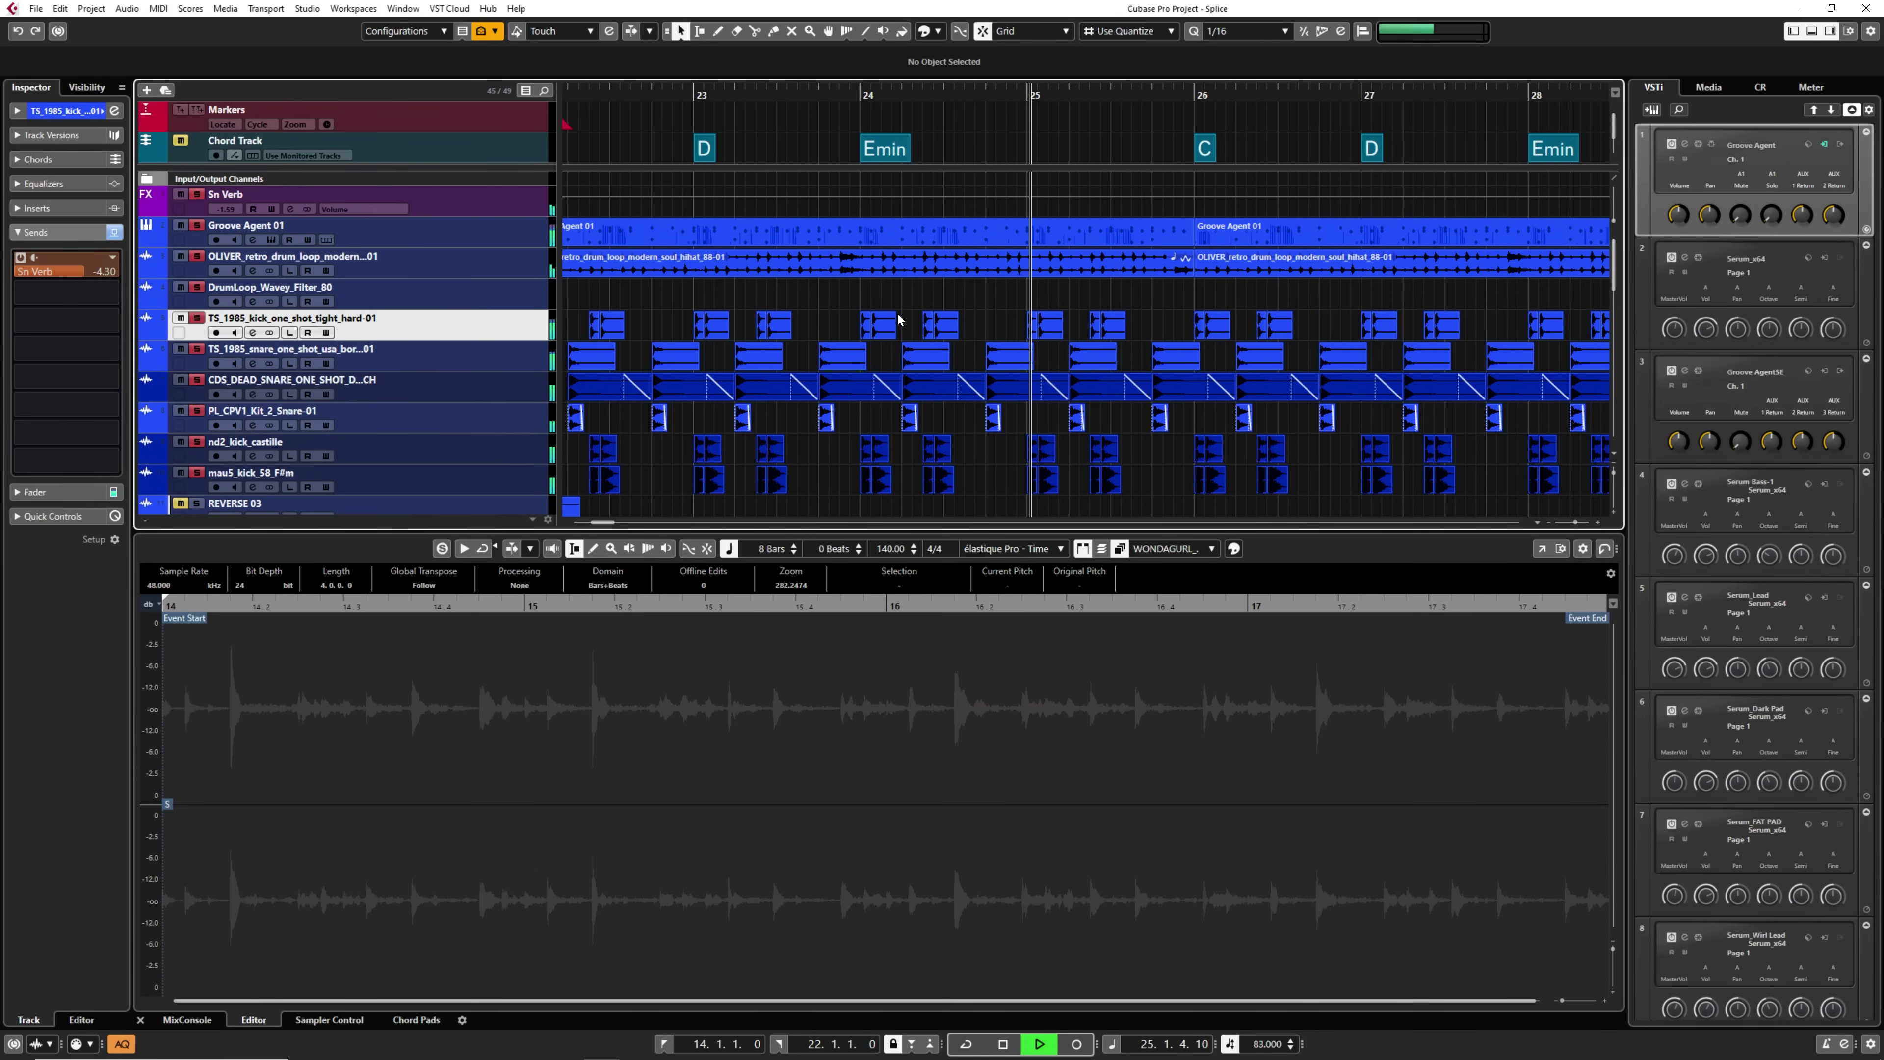
# Solo the Bpm100_G_FizzwaveStabby_Bass-03 track and play it from late bar 21 into the chorus.
pyautogui.scroll(-2, 898, 319)
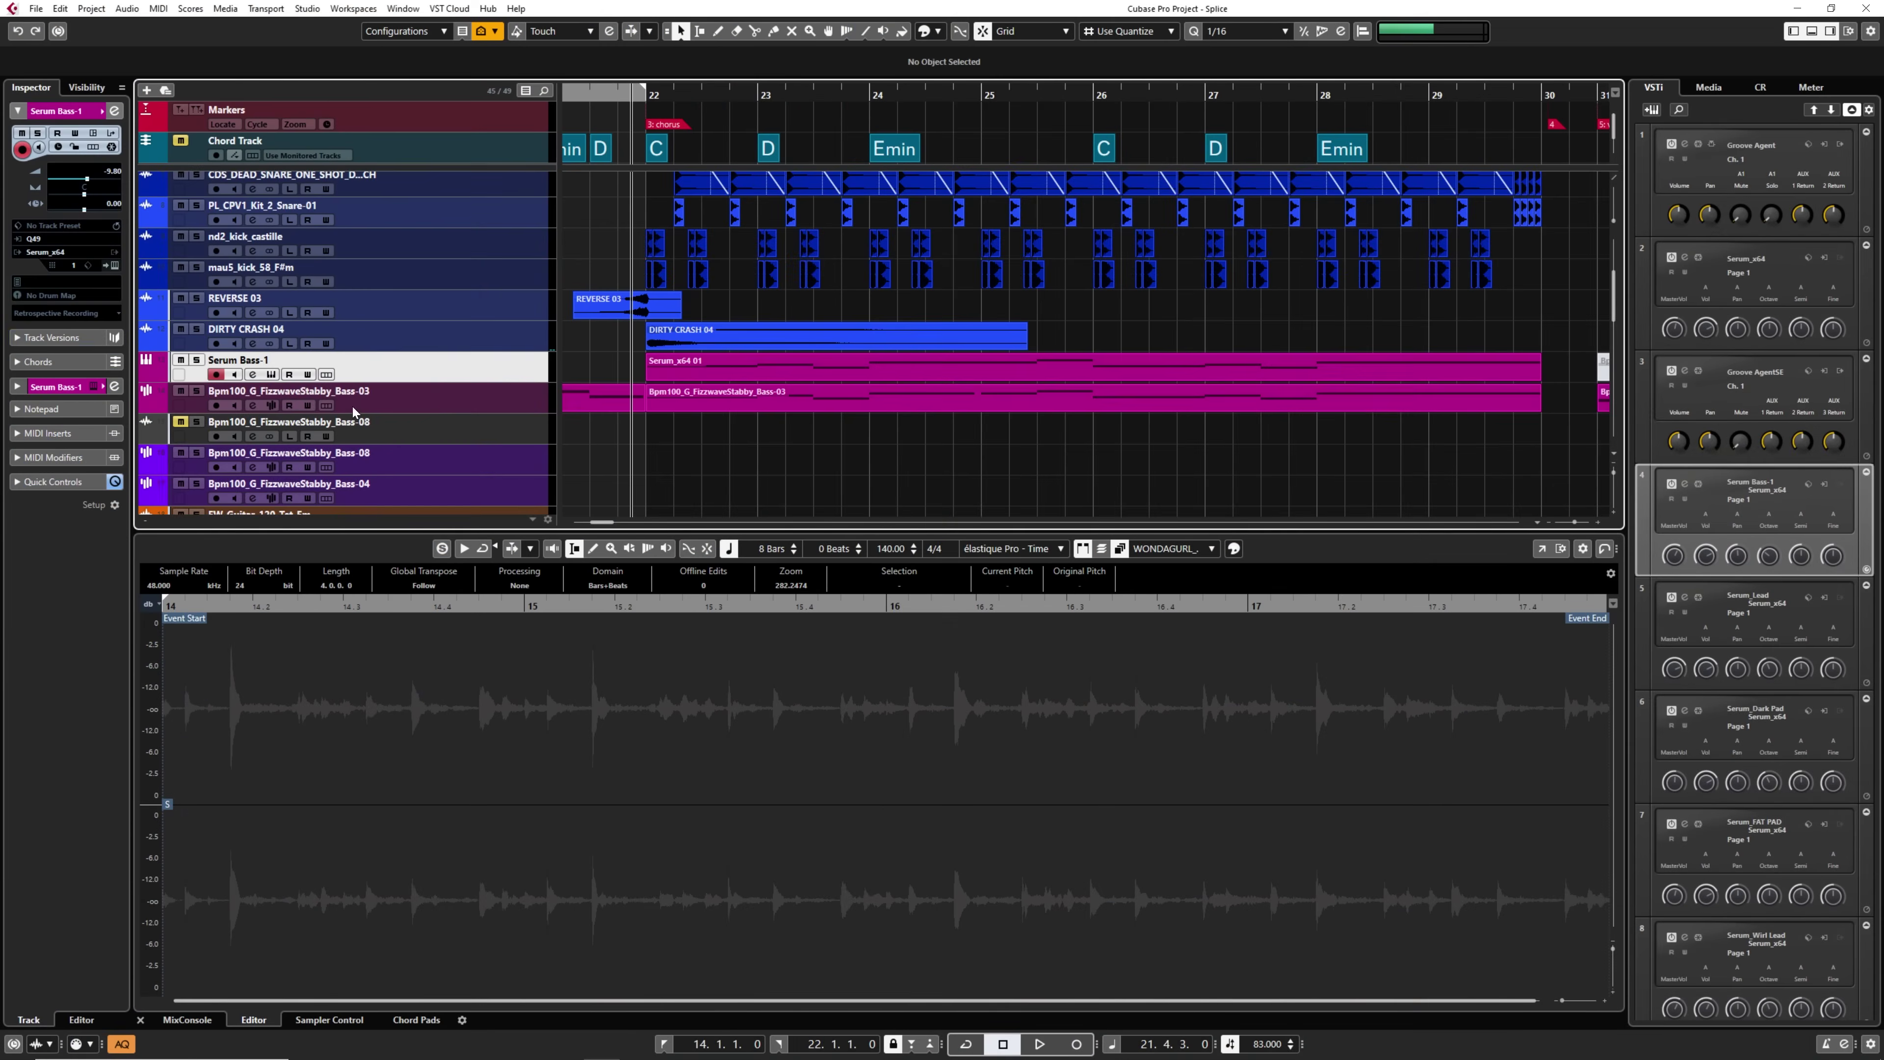
pyautogui.click(430, 404)
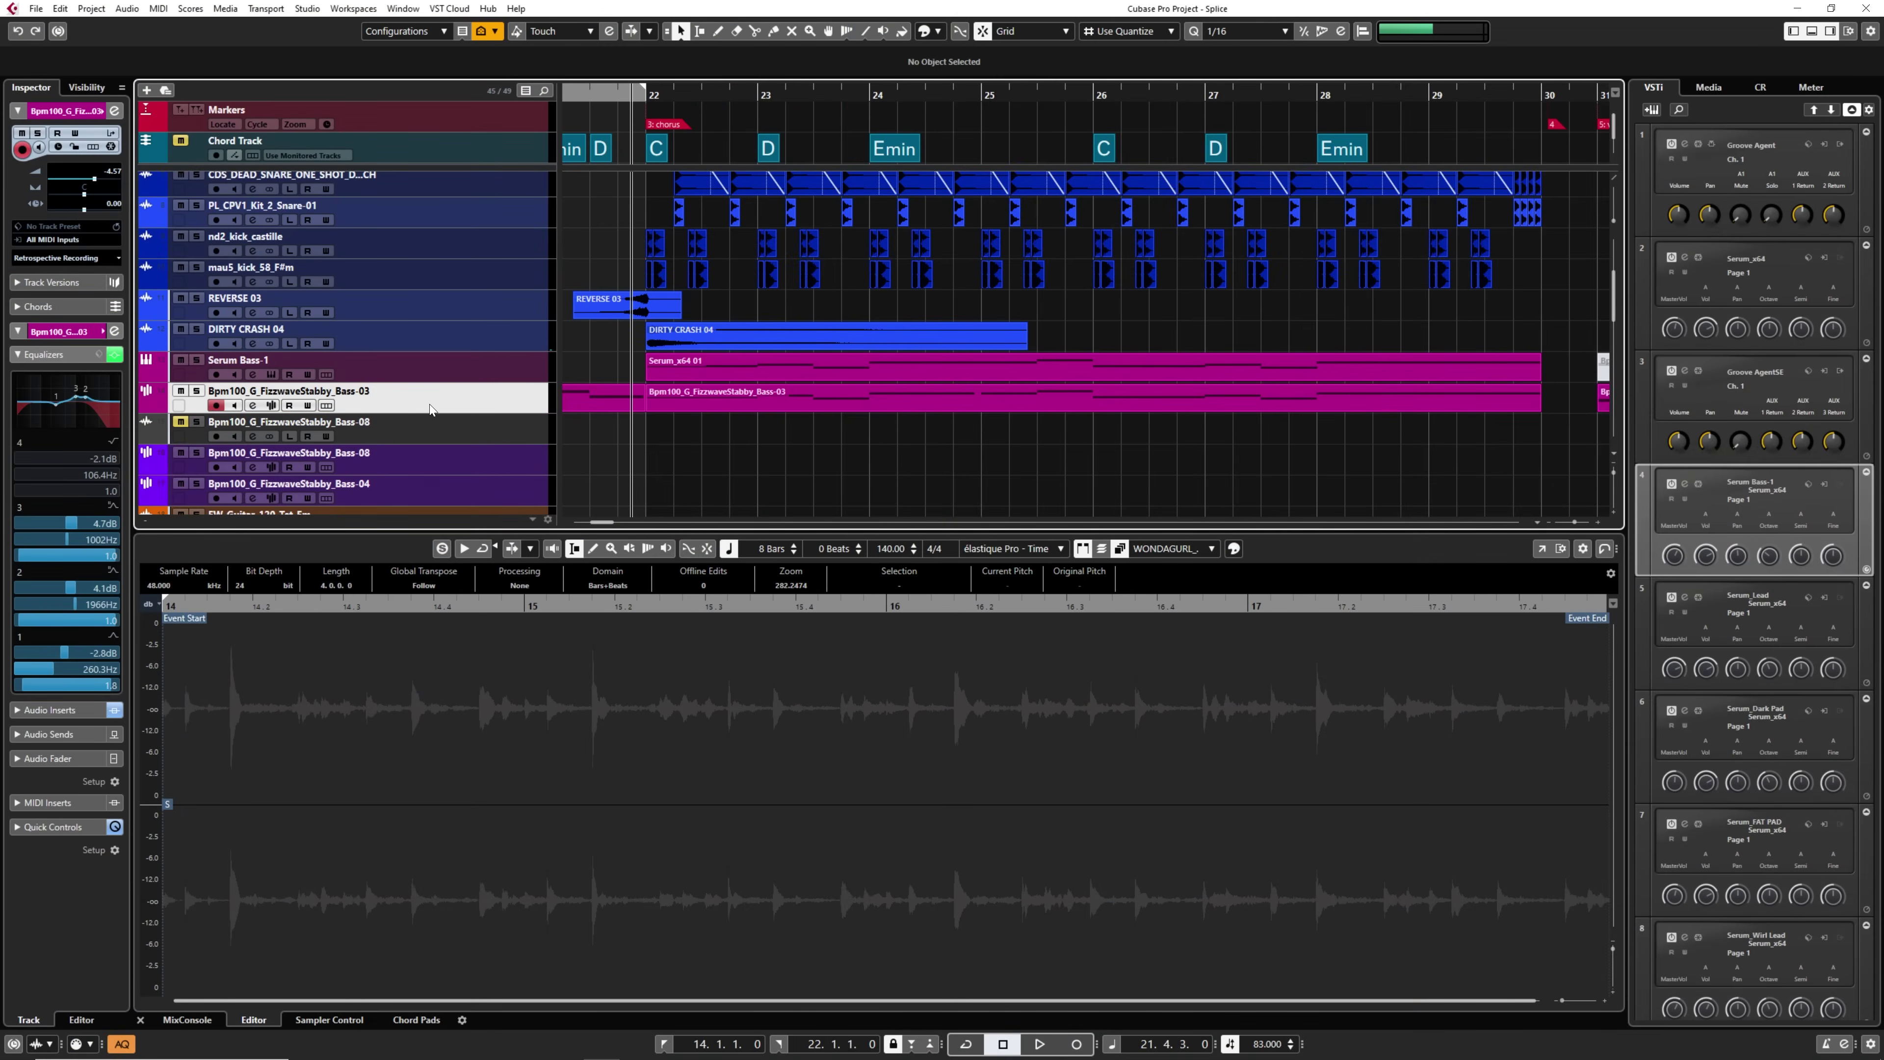
pyautogui.click(197, 391)
pyautogui.press('space')
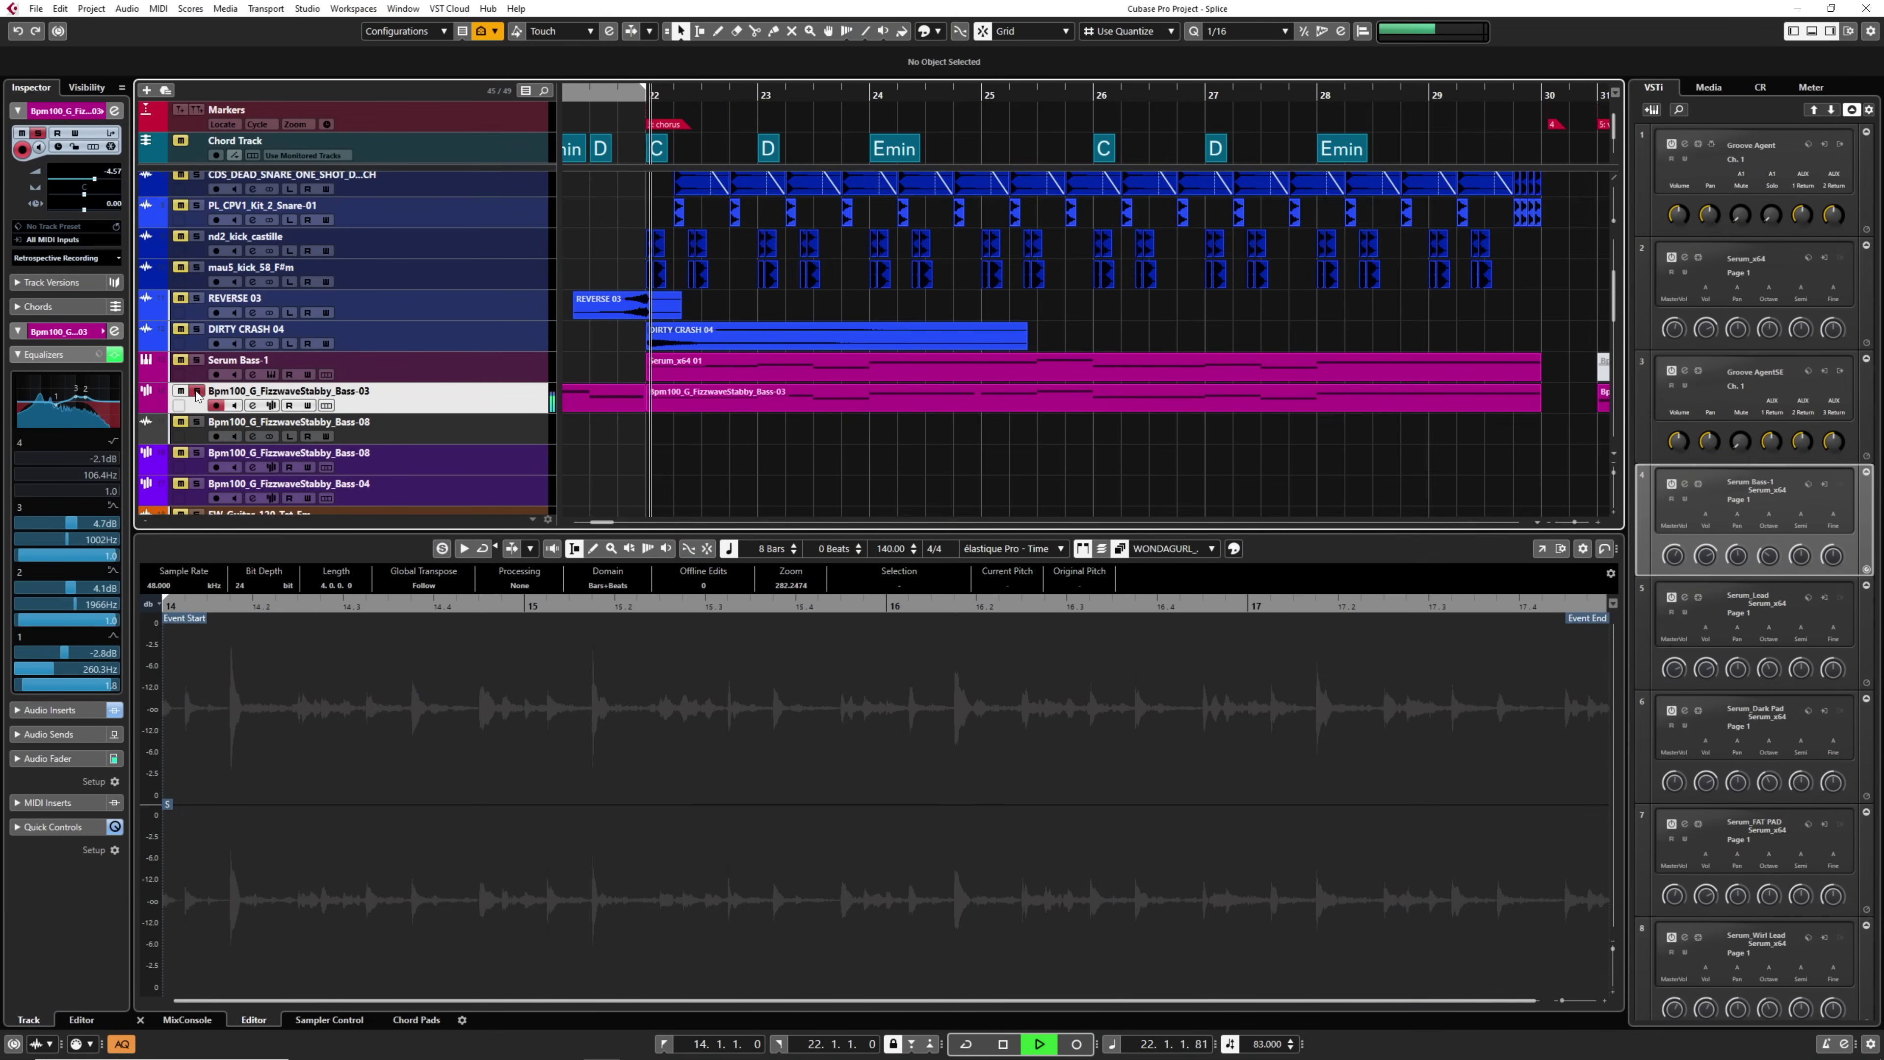
pyautogui.press('space')
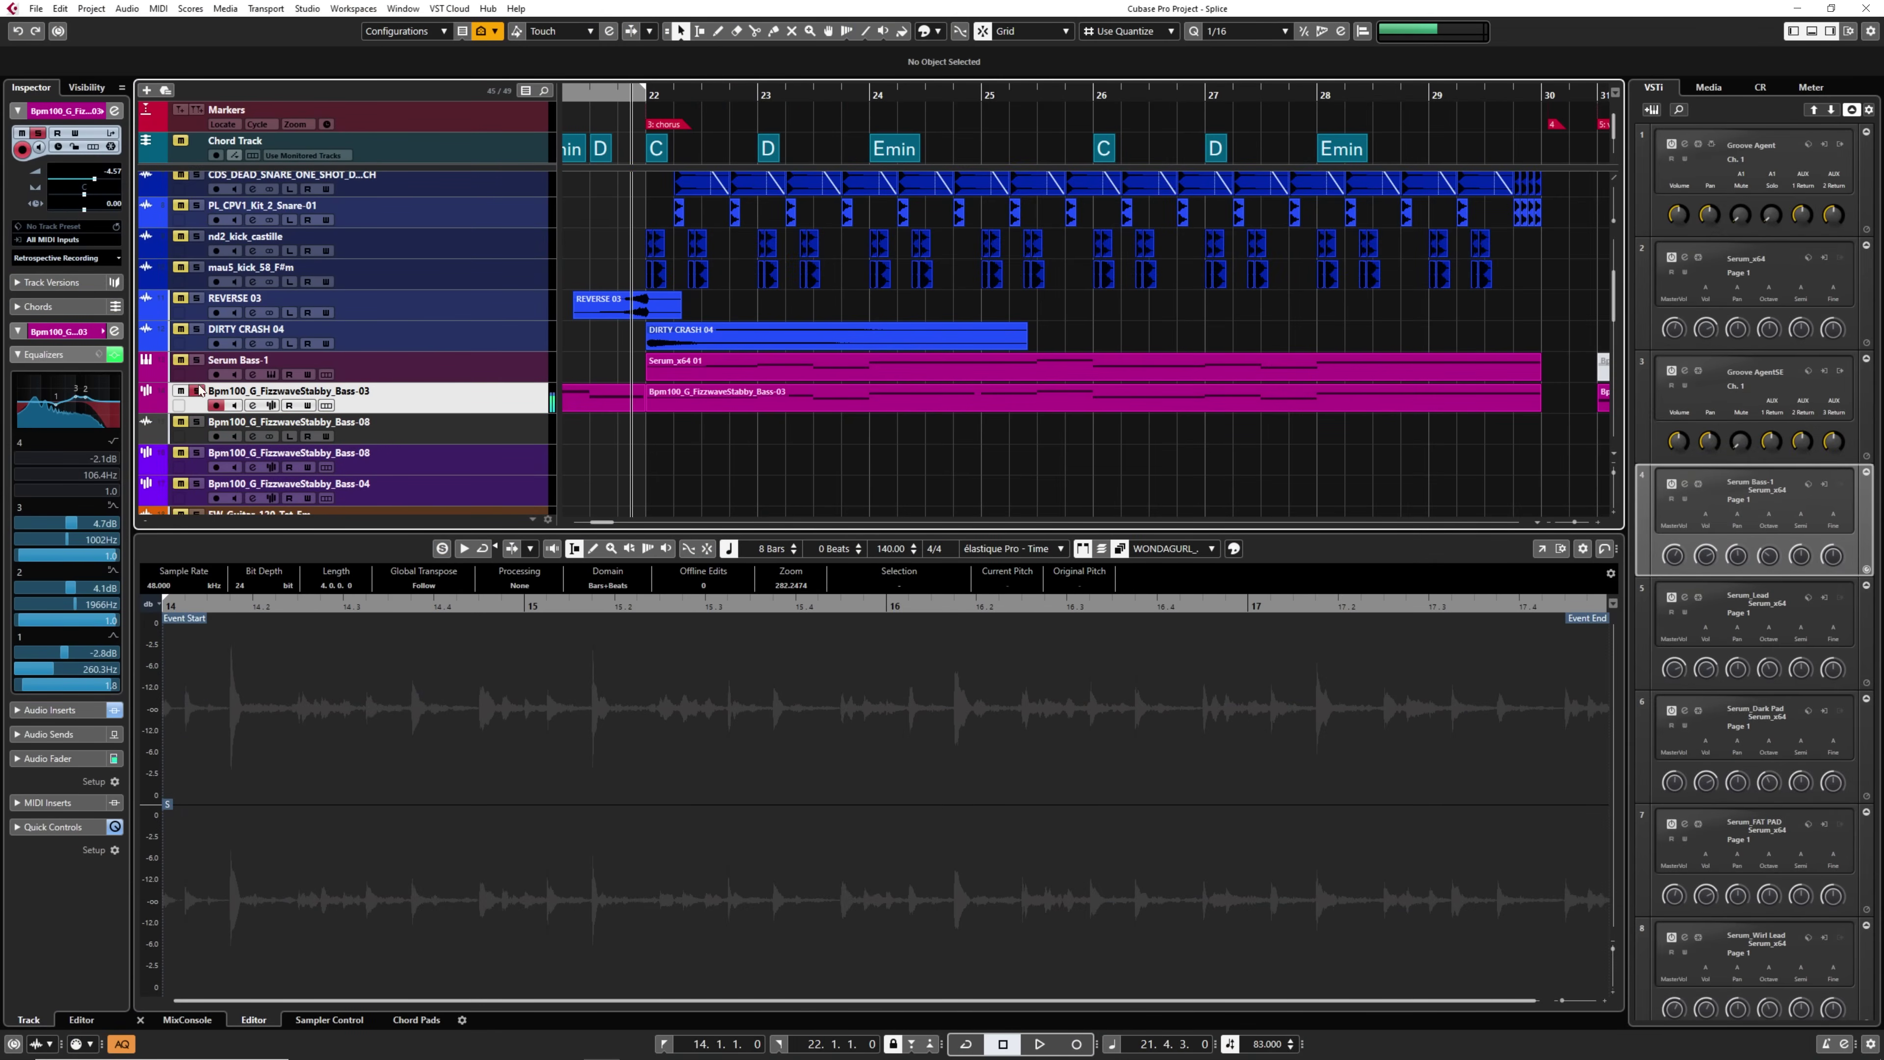
# Play Serum Bass-1 soloed with the FizzwaveStabby bass while viewing its Serum instrument, and close the instrument window.
pyautogui.click(432, 375)
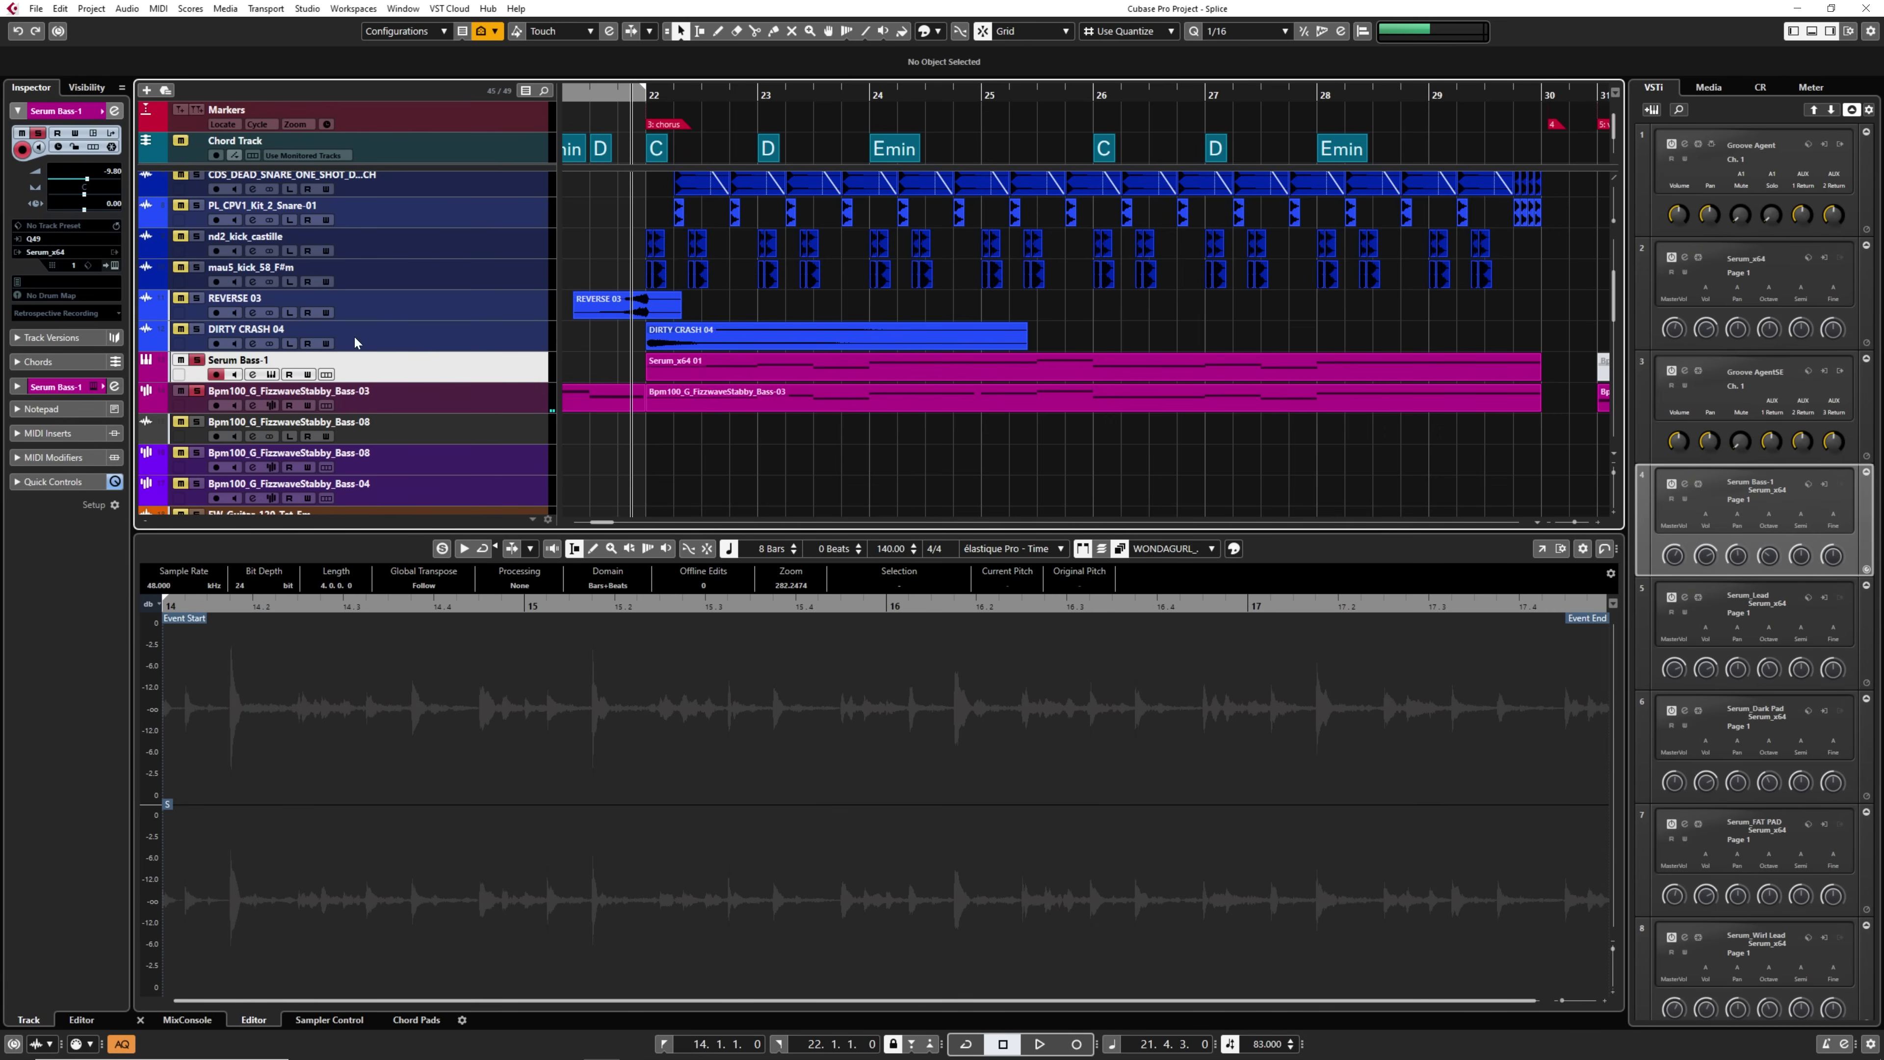
pyautogui.click(116, 266)
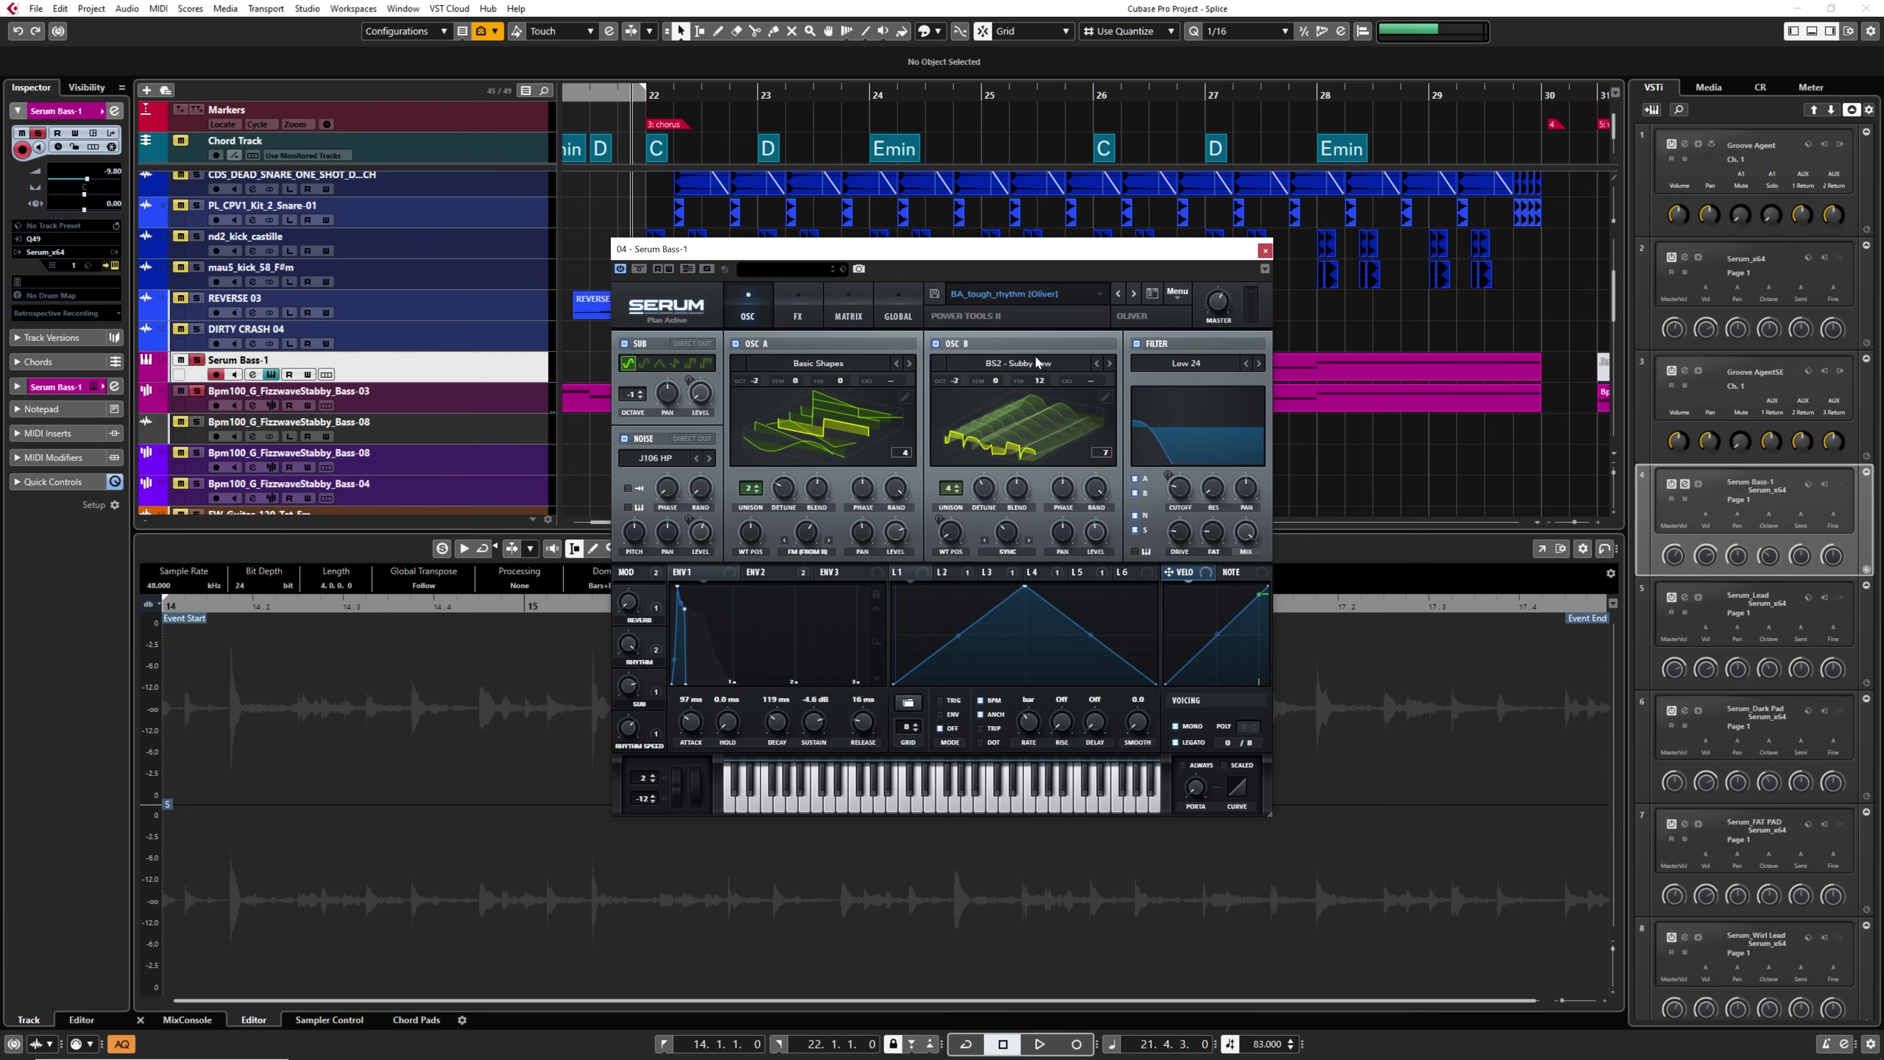
pyautogui.press('space')
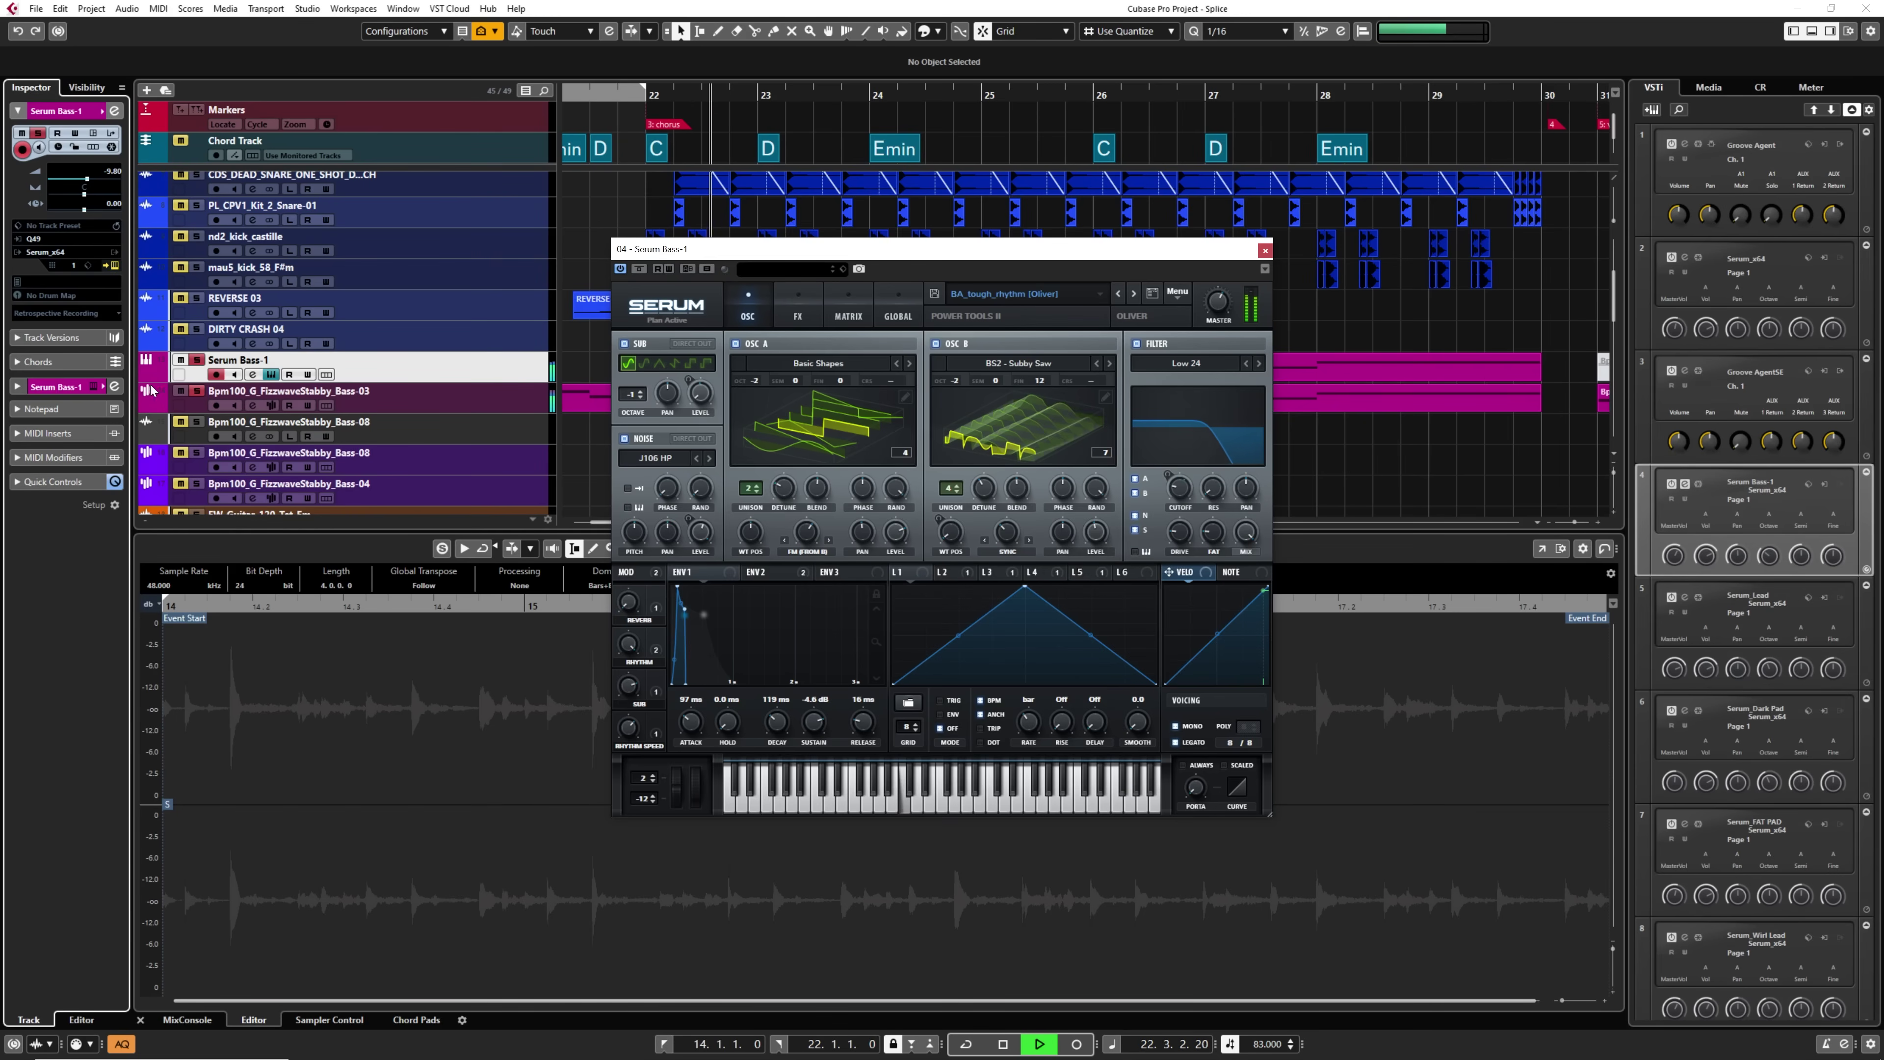
pyautogui.click(1265, 251)
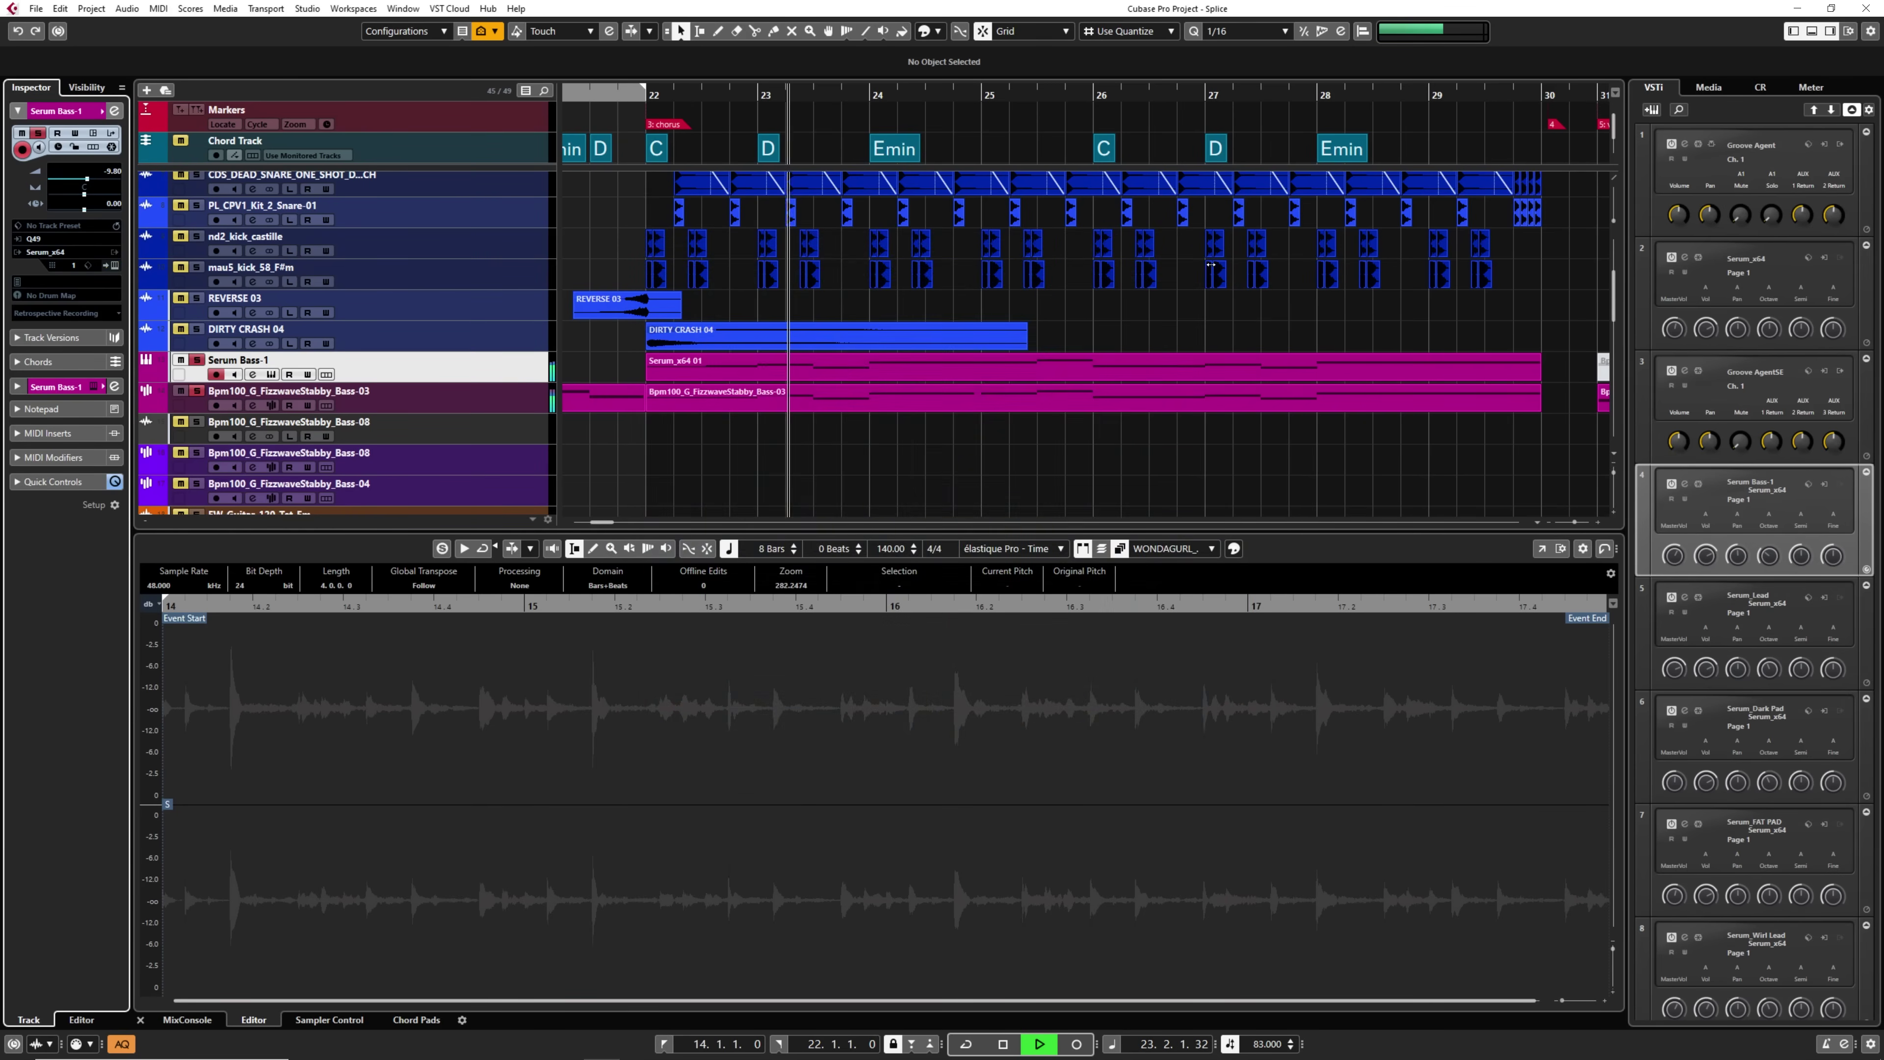
# Remove the solo from the bass tracks and play the full mix from late bar 21, looking over the melodic loop and synth tracks.
pyautogui.click(197, 360)
pyautogui.press('space')
pyautogui.press('space')
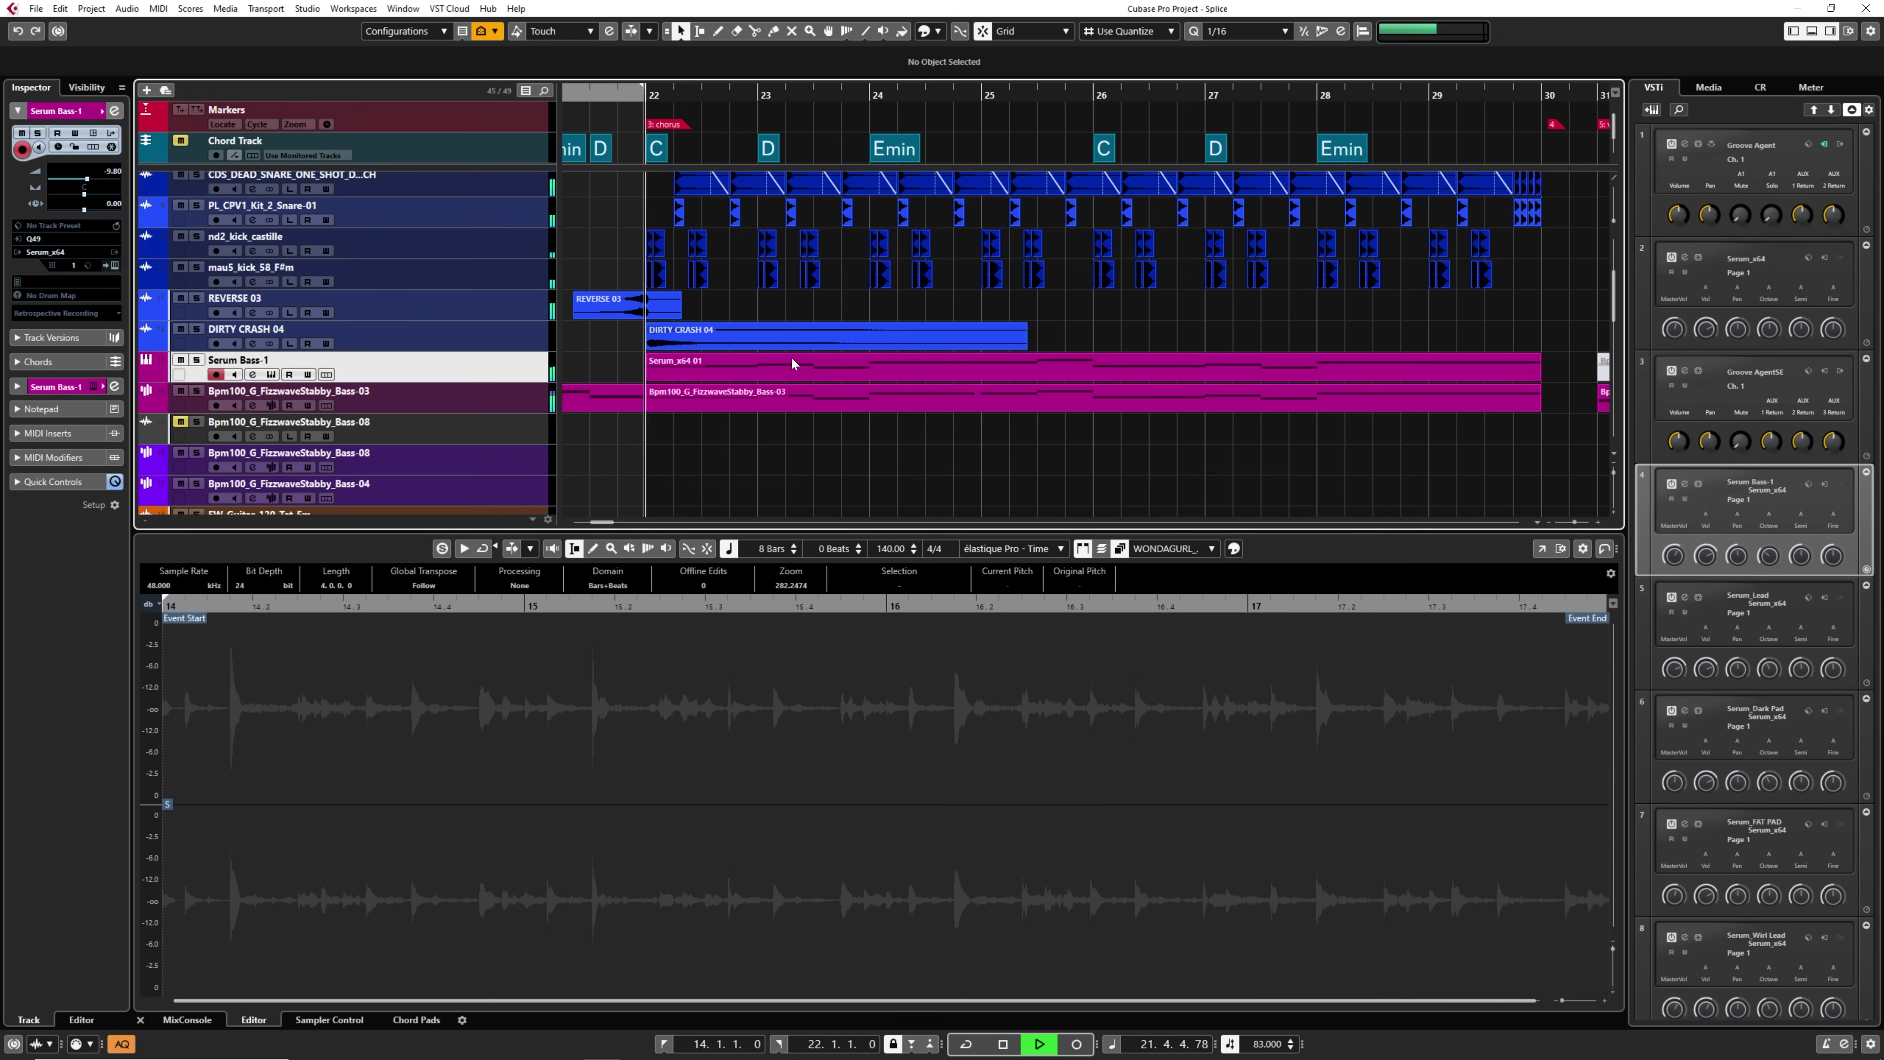
pyautogui.scroll(-3, 798, 327)
pyautogui.scroll(-2, 808, 321)
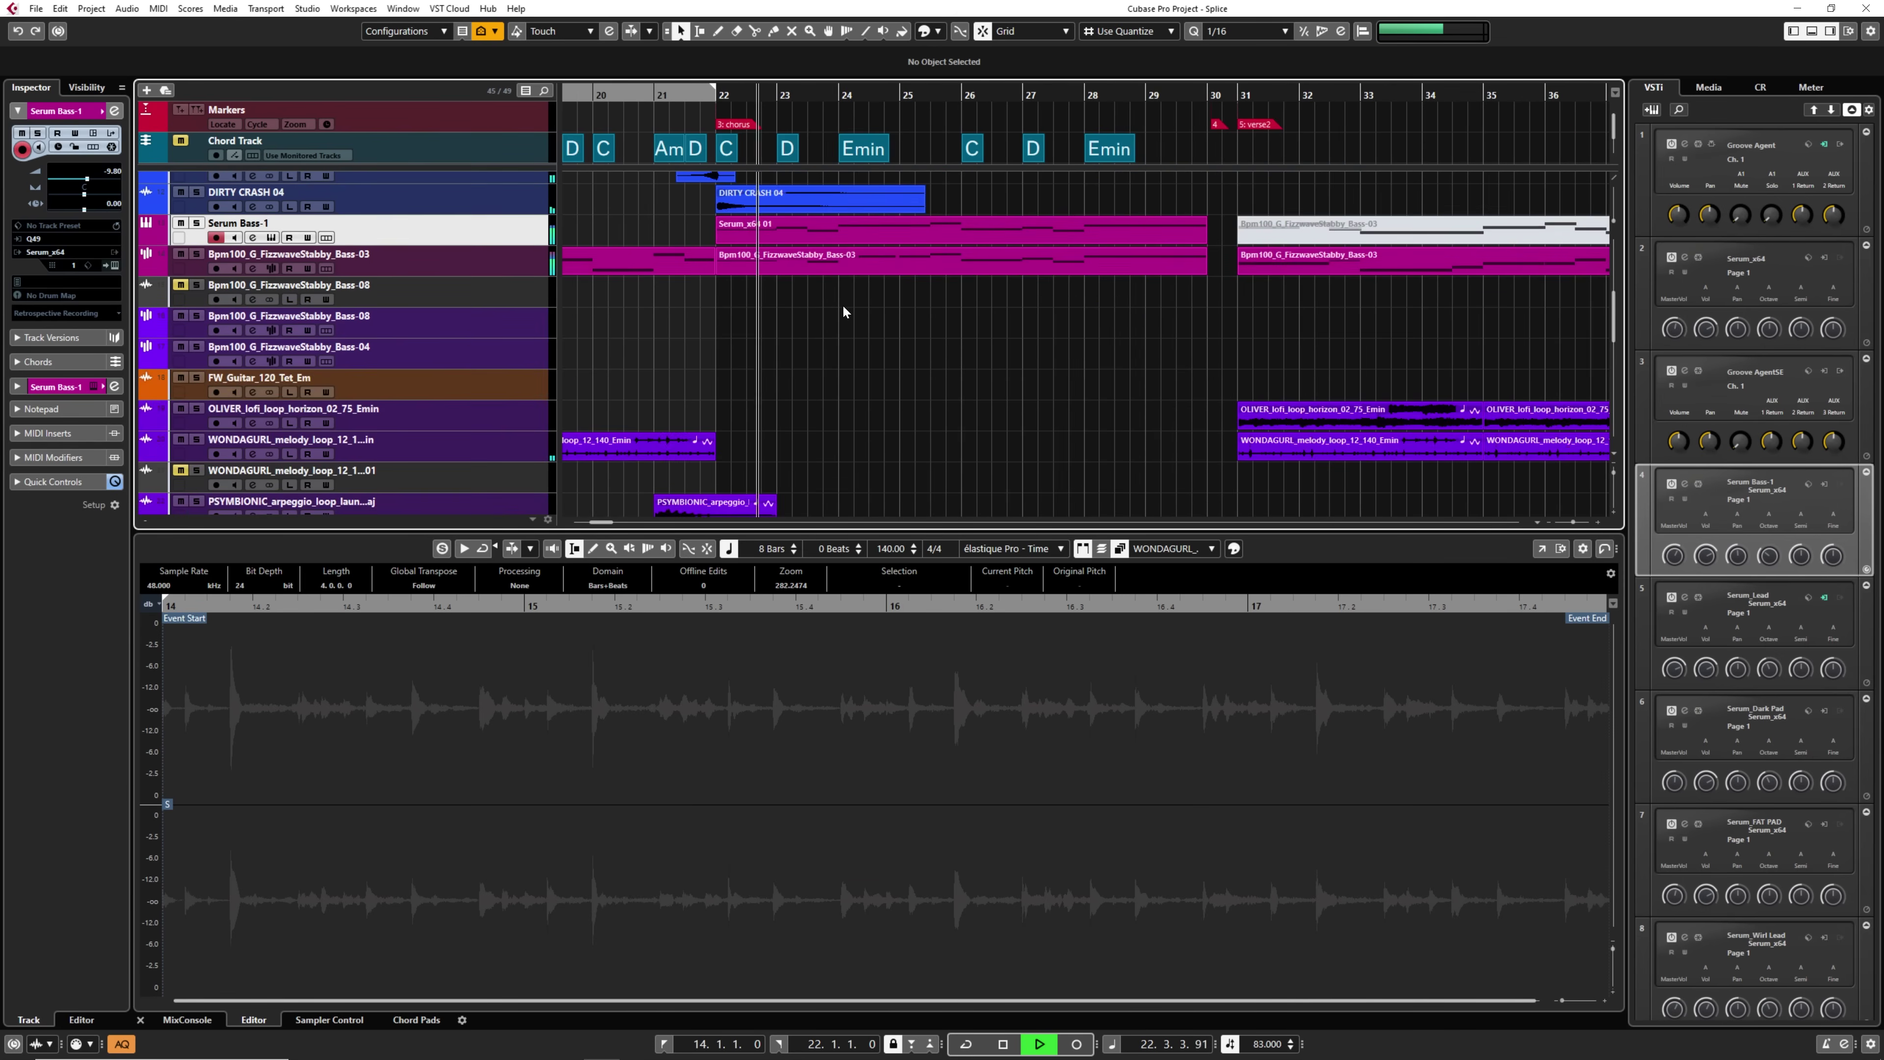
pyautogui.scroll(-4, 842, 308)
pyautogui.scroll(-2, 842, 308)
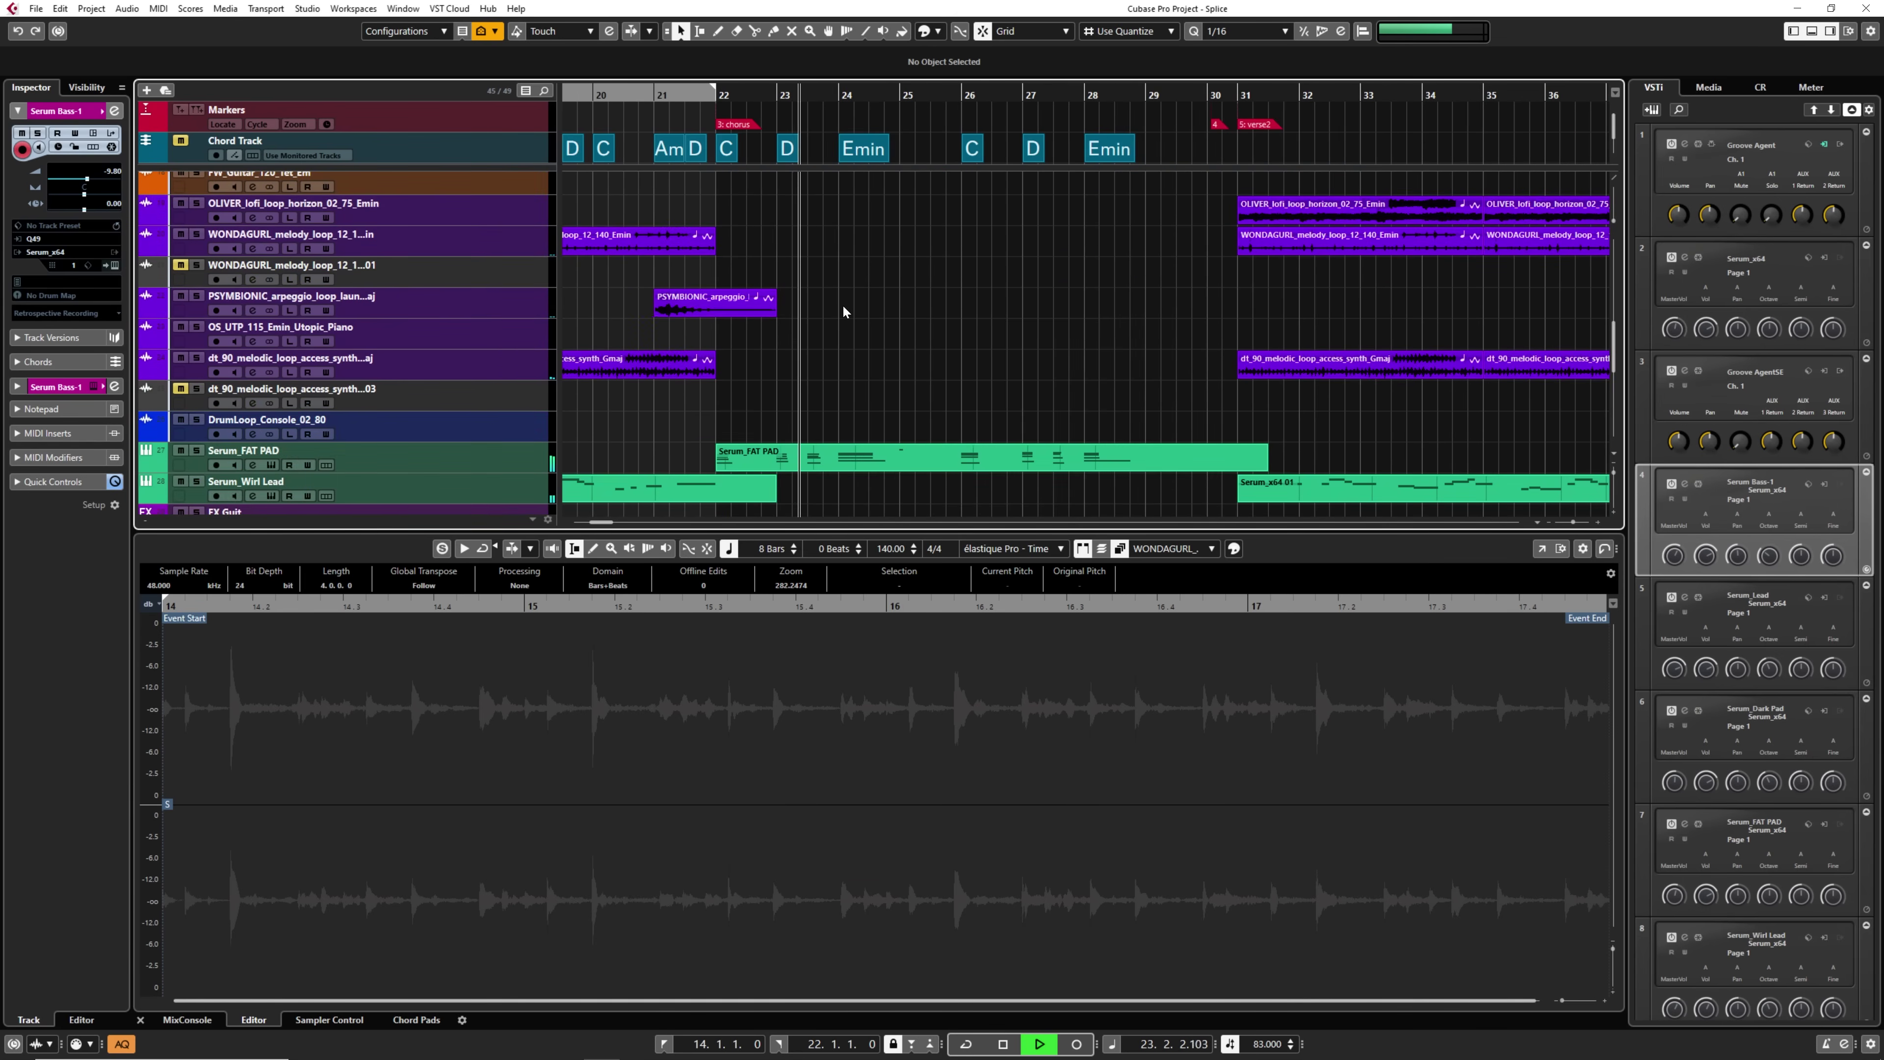
# Solo the Serum_FAT PAD track and play it from late bar 21 while viewing its Serum preset, closing the instrument when finished.
pyautogui.scroll(-4, 843, 307)
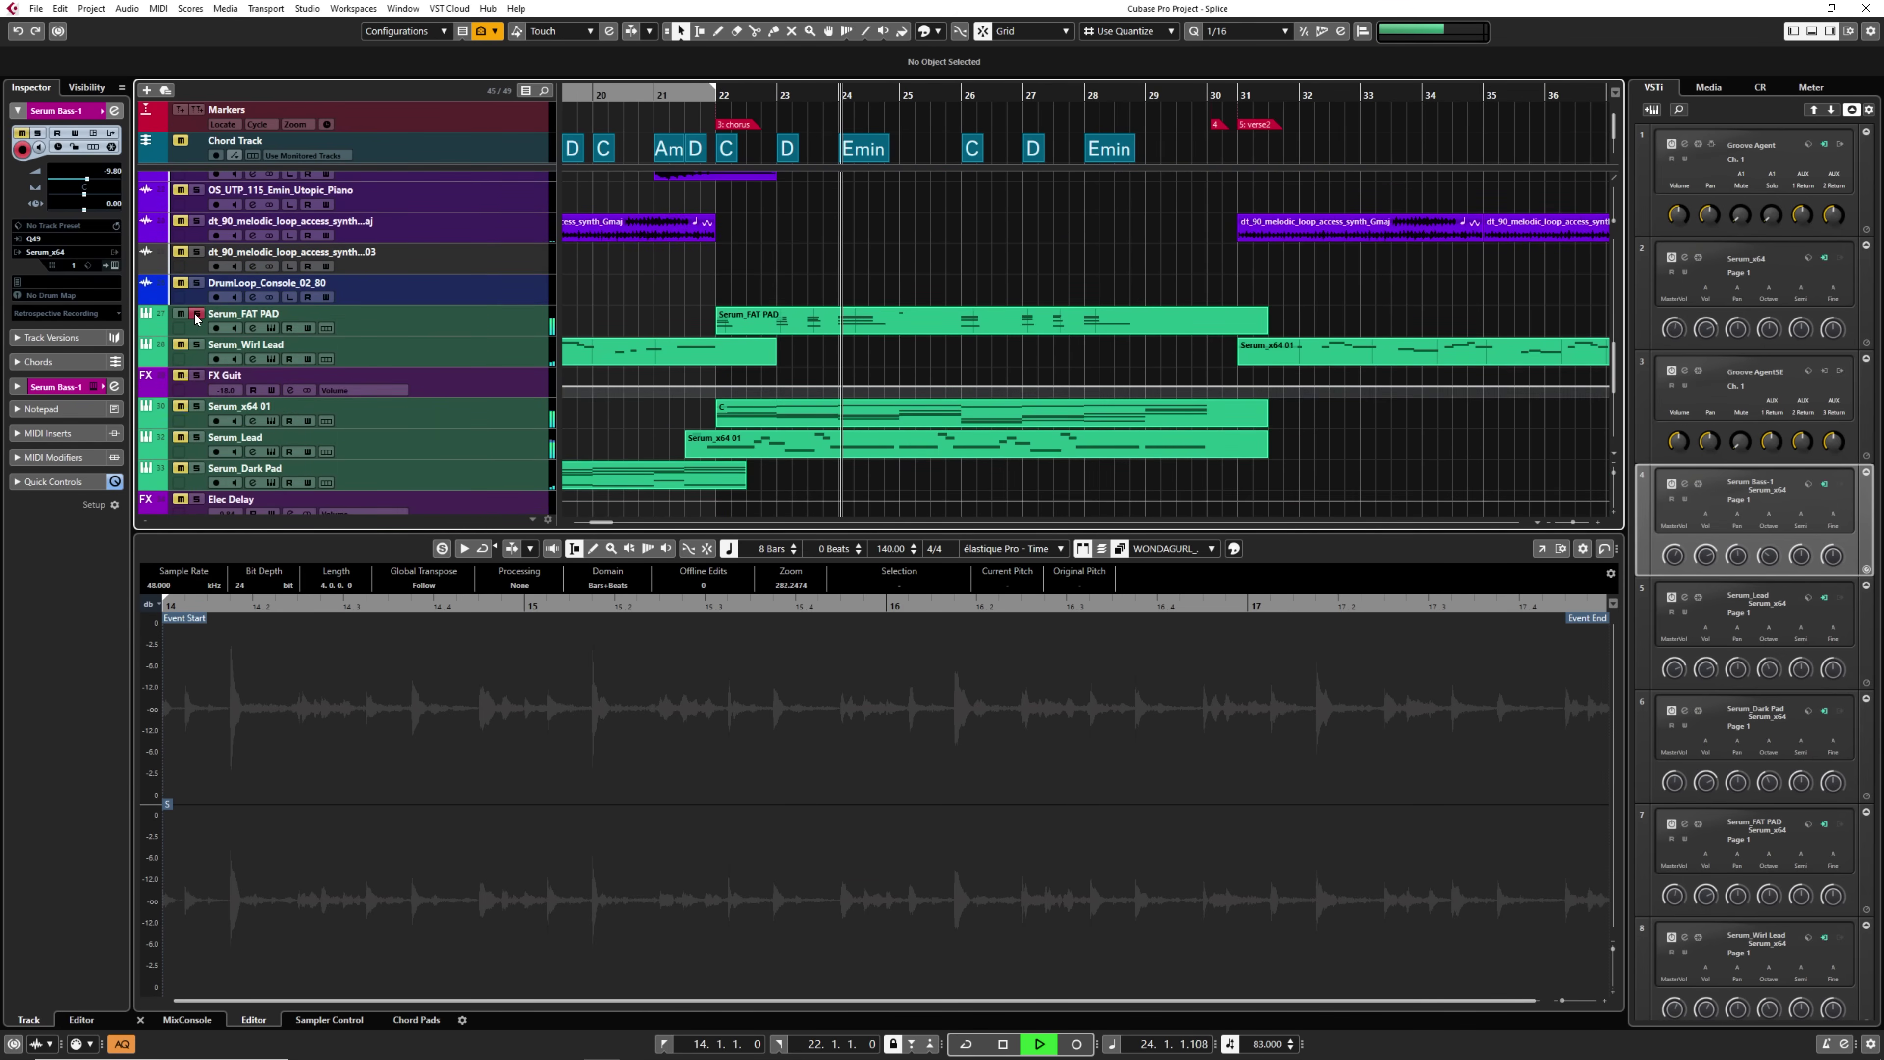
pyautogui.click(420, 326)
pyautogui.press('space')
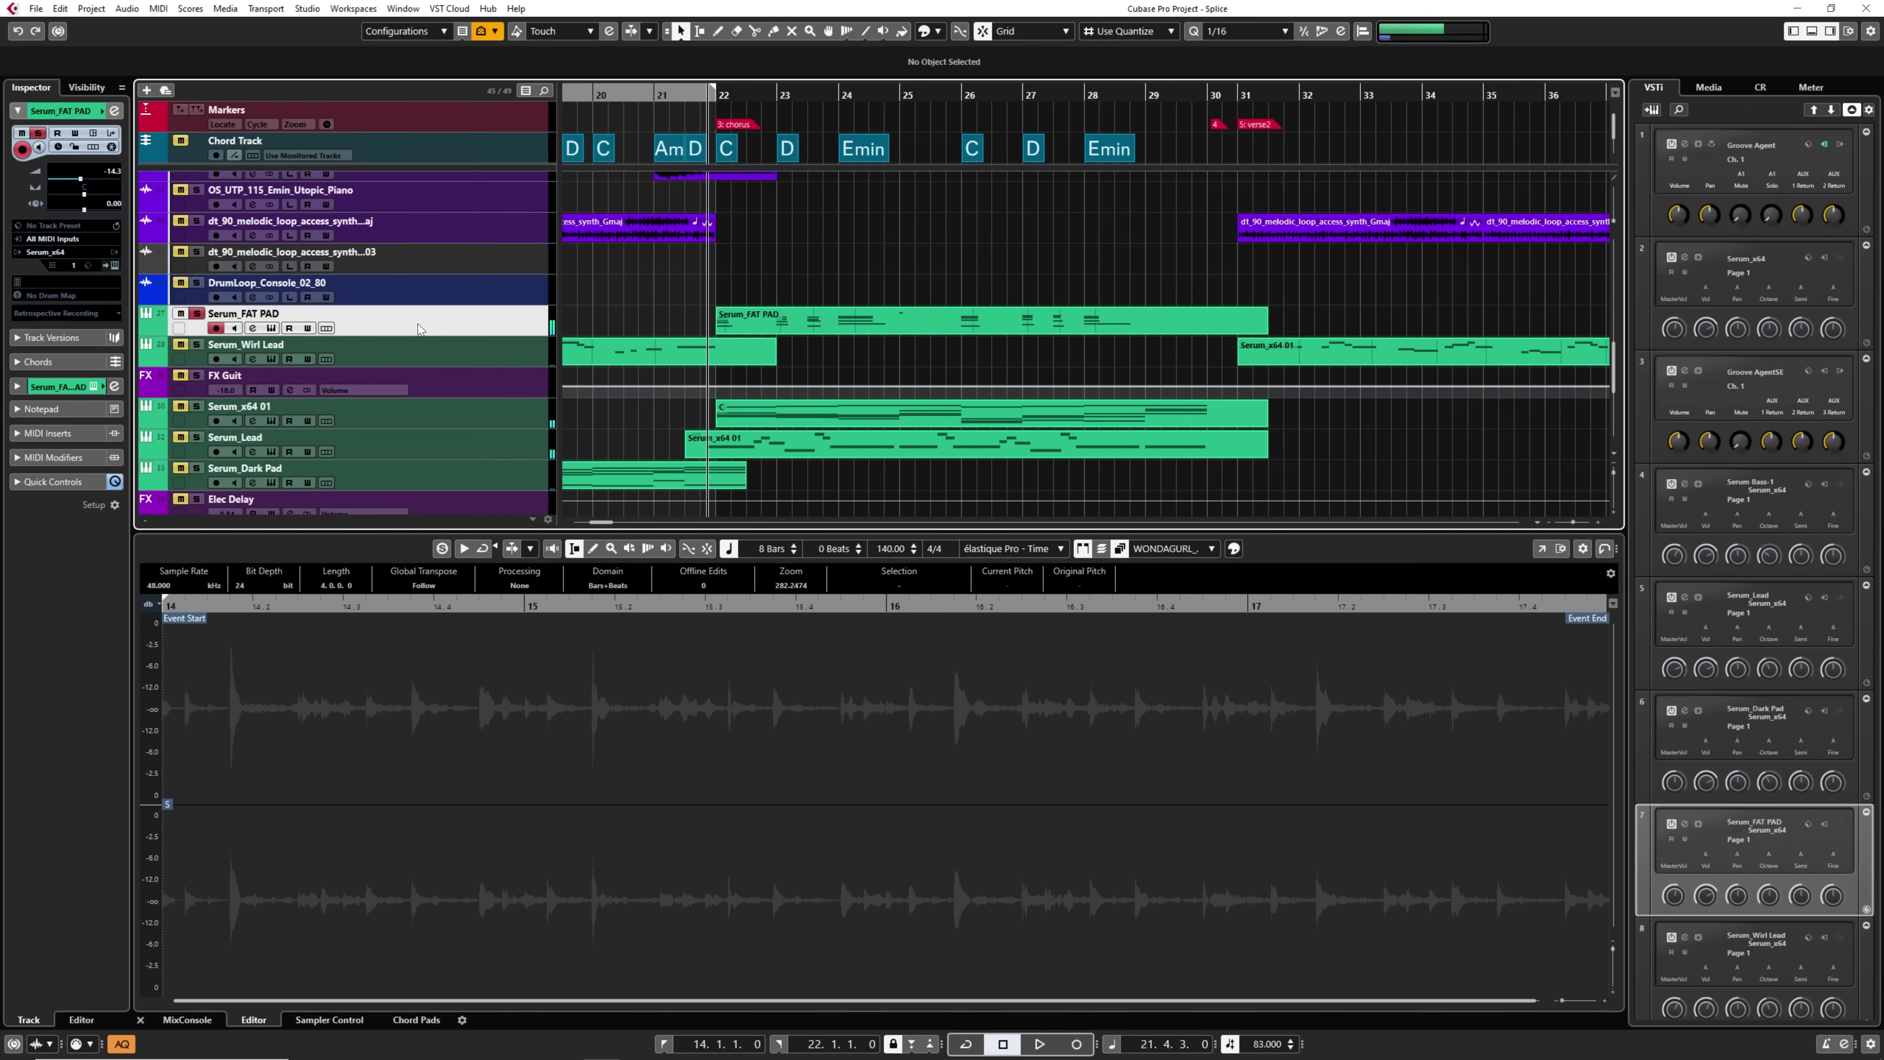
pyautogui.press('space')
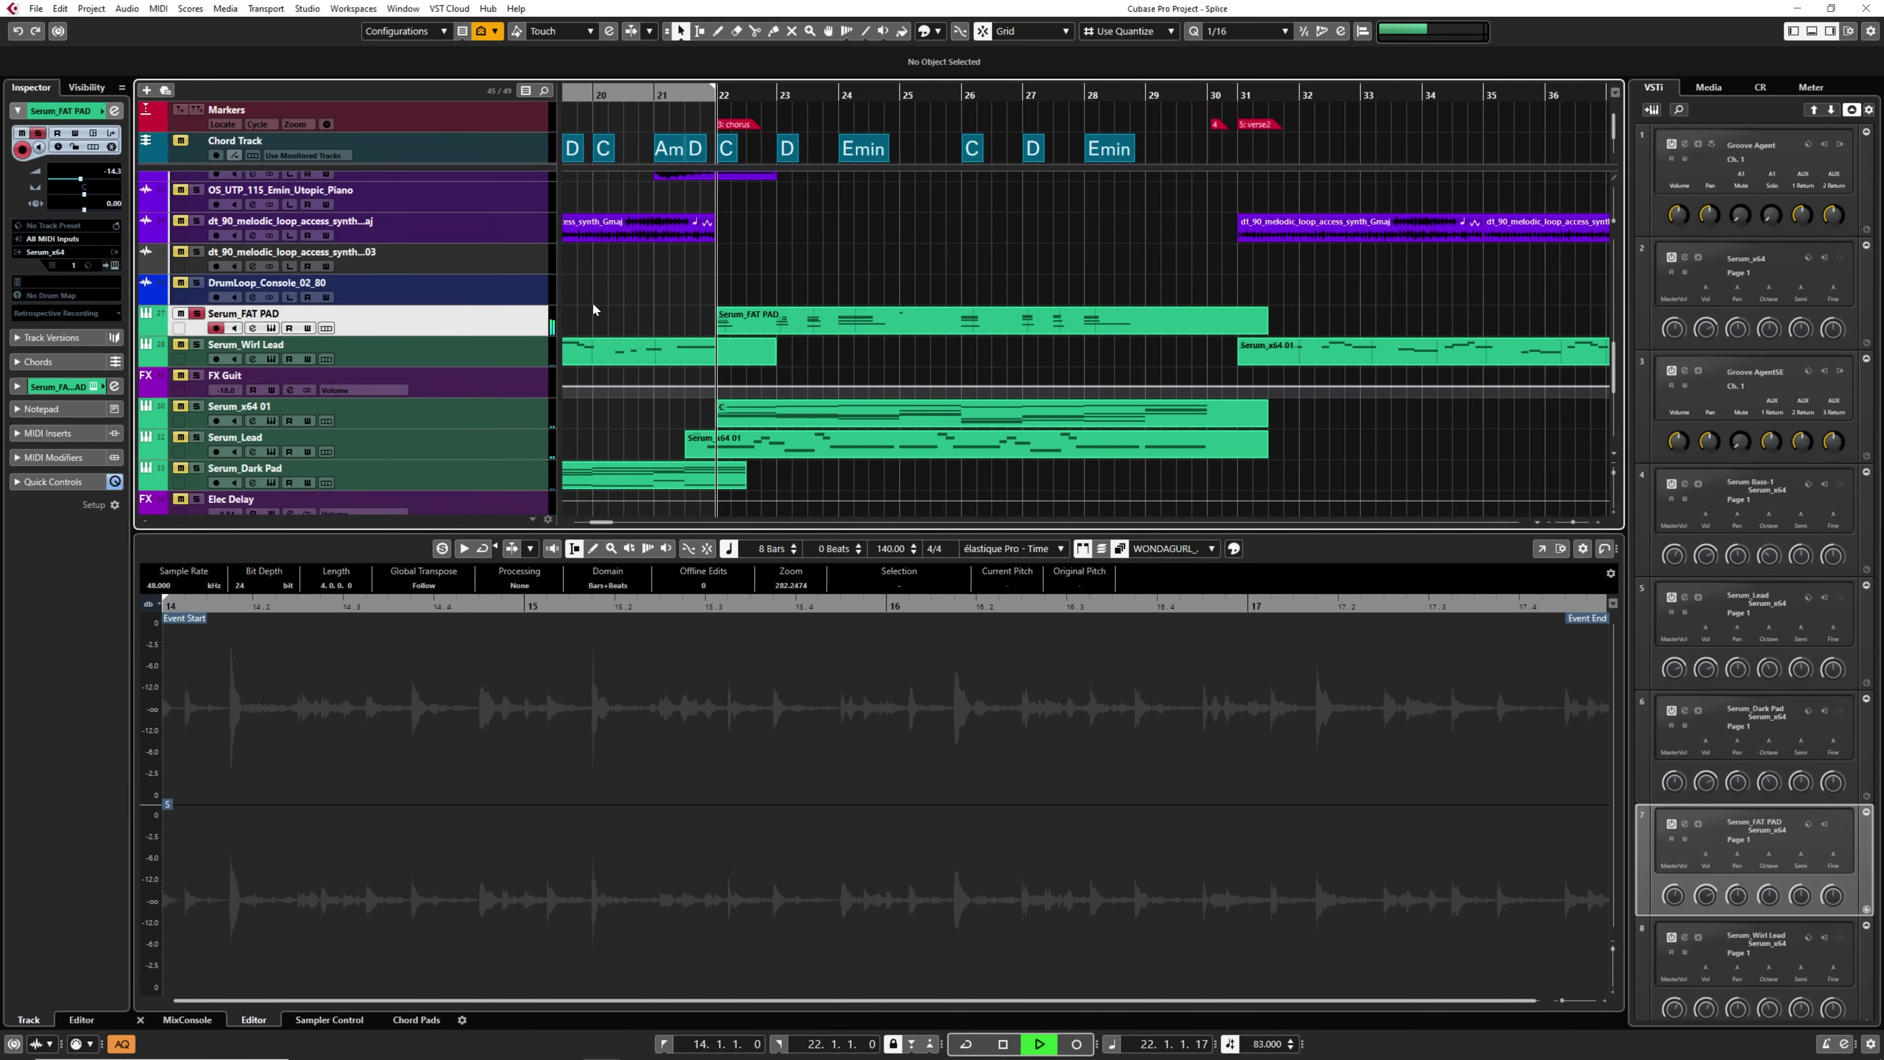
pyautogui.click(271, 328)
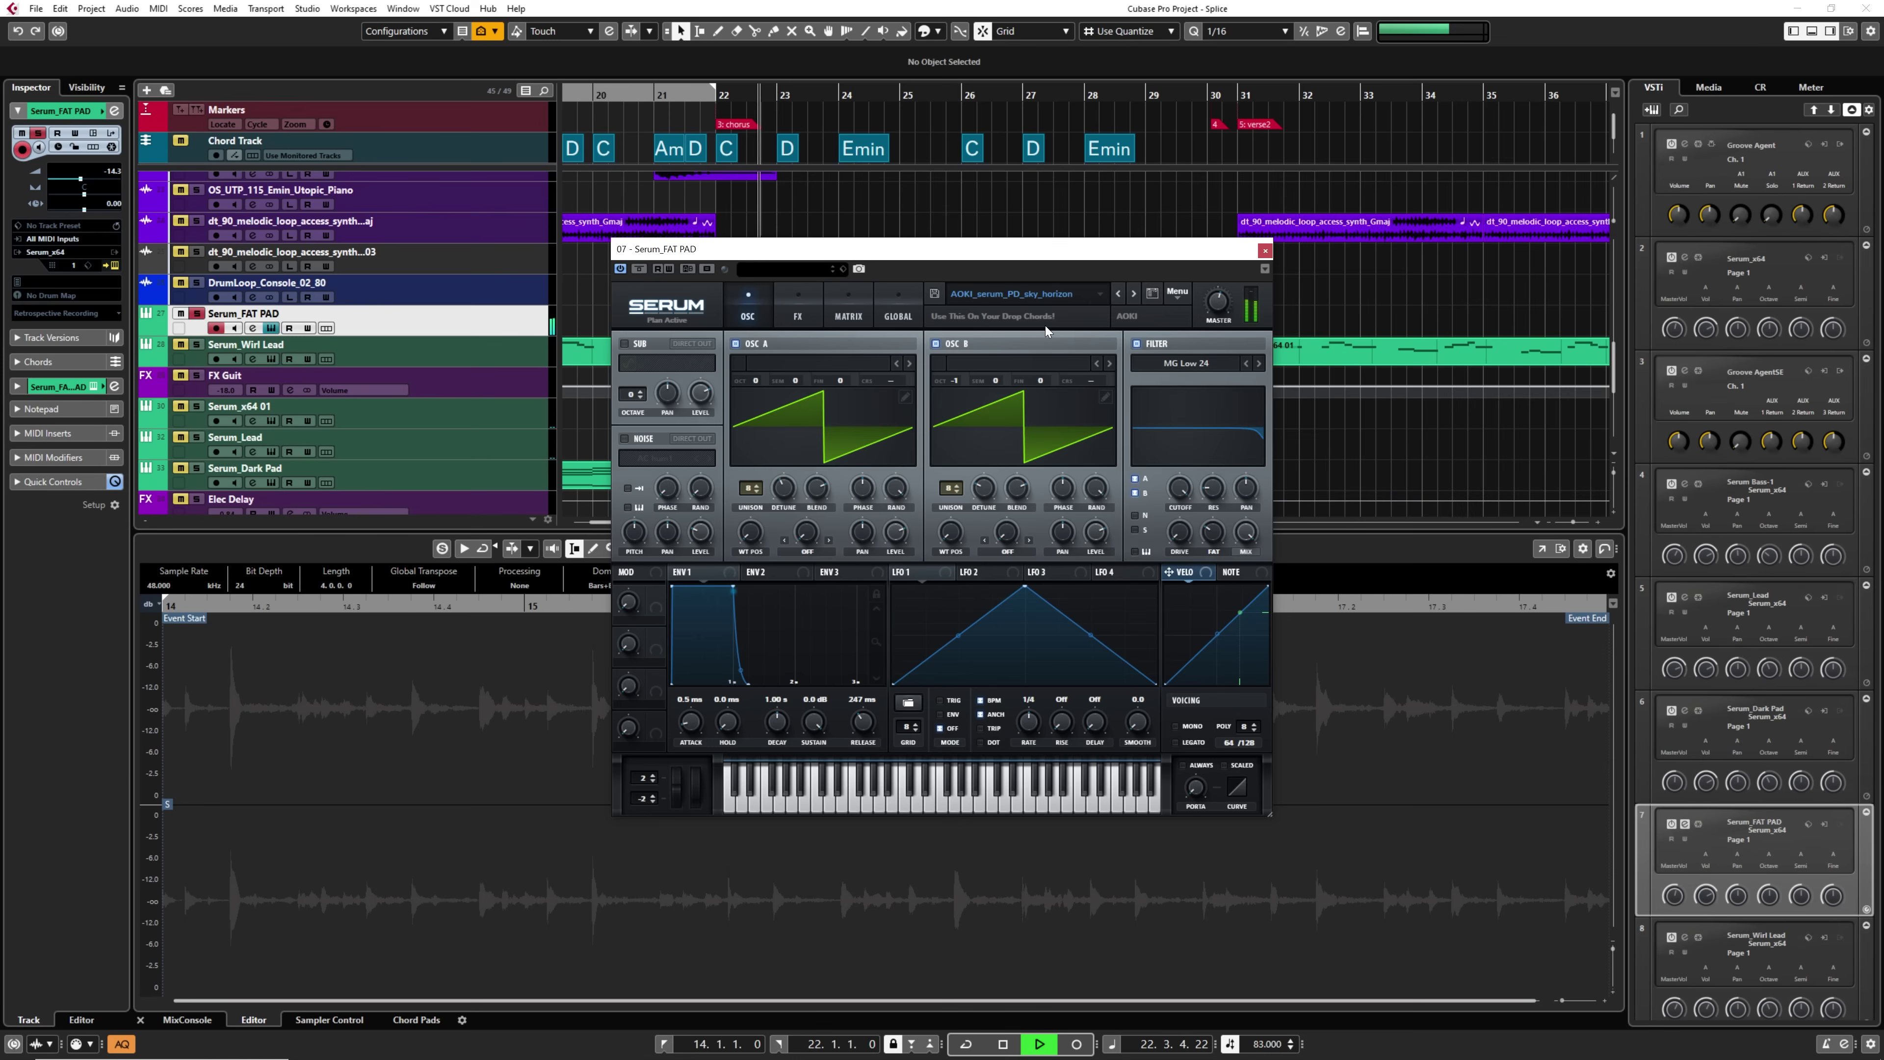
pyautogui.press('space')
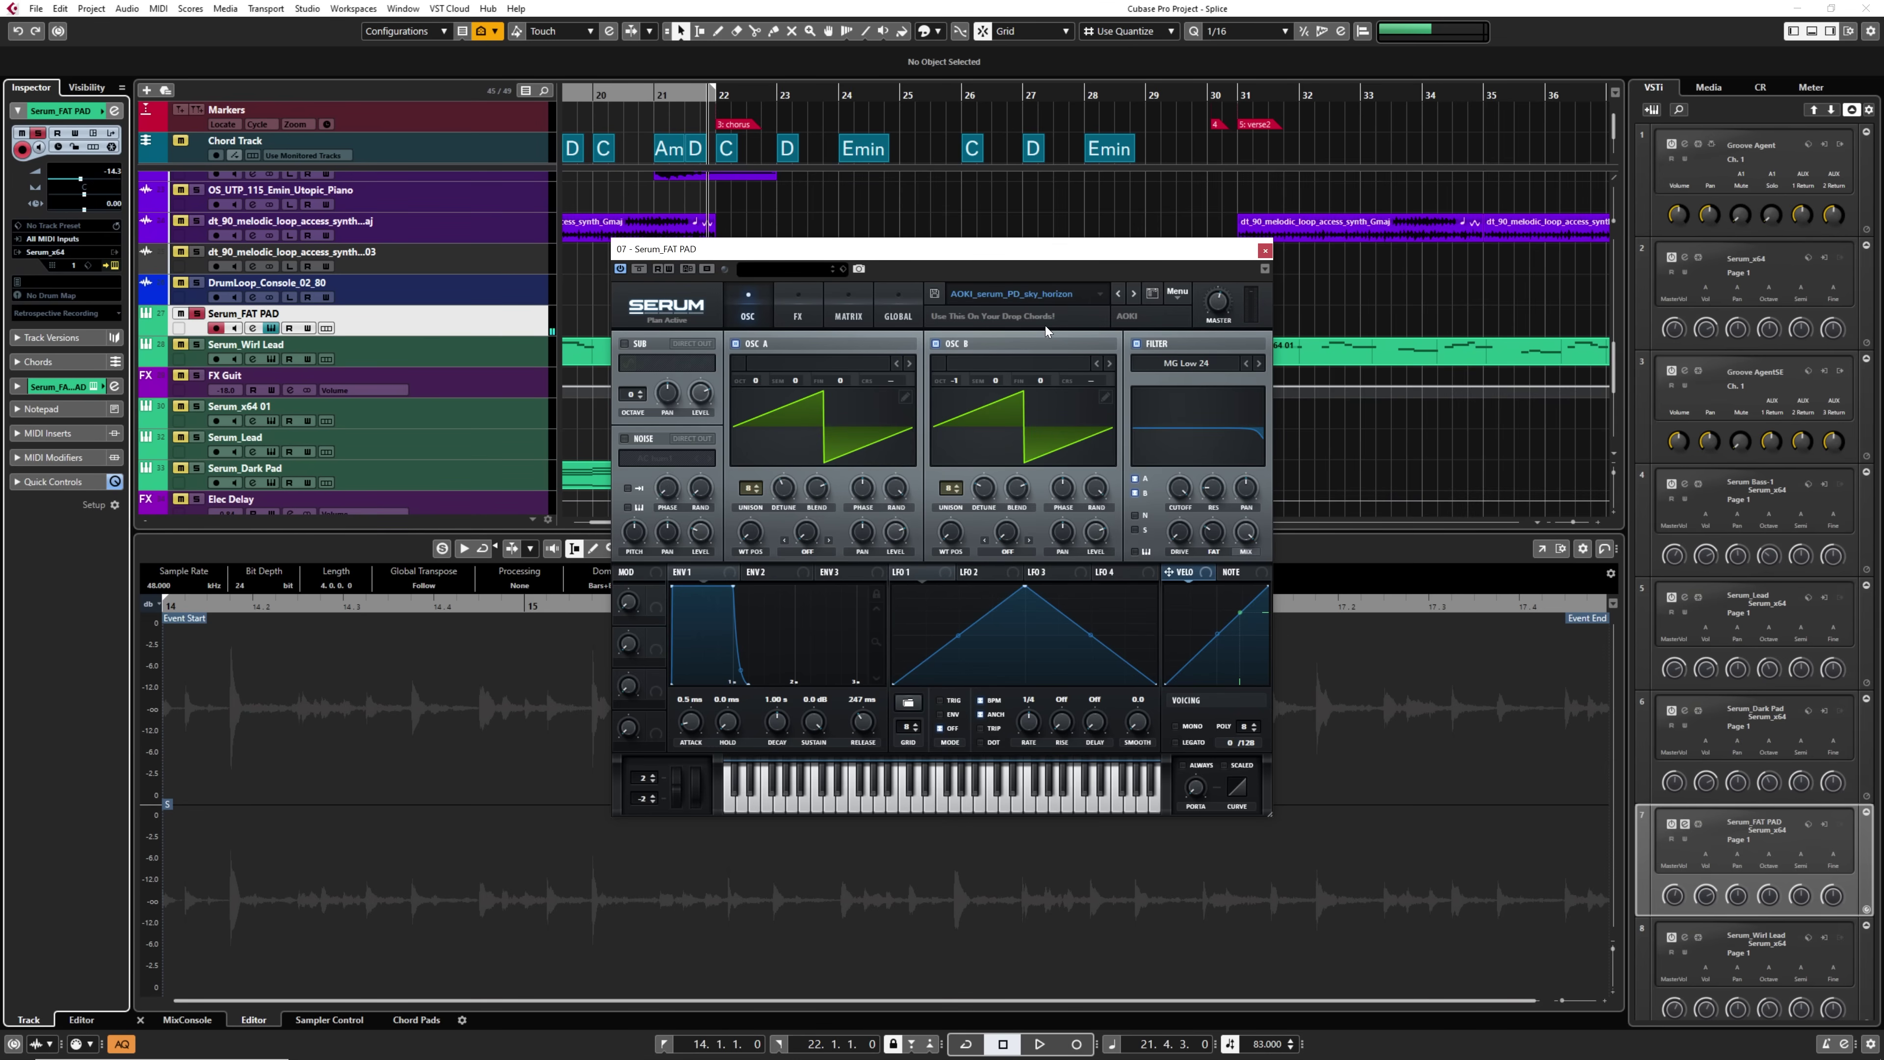
pyautogui.click(1265, 250)
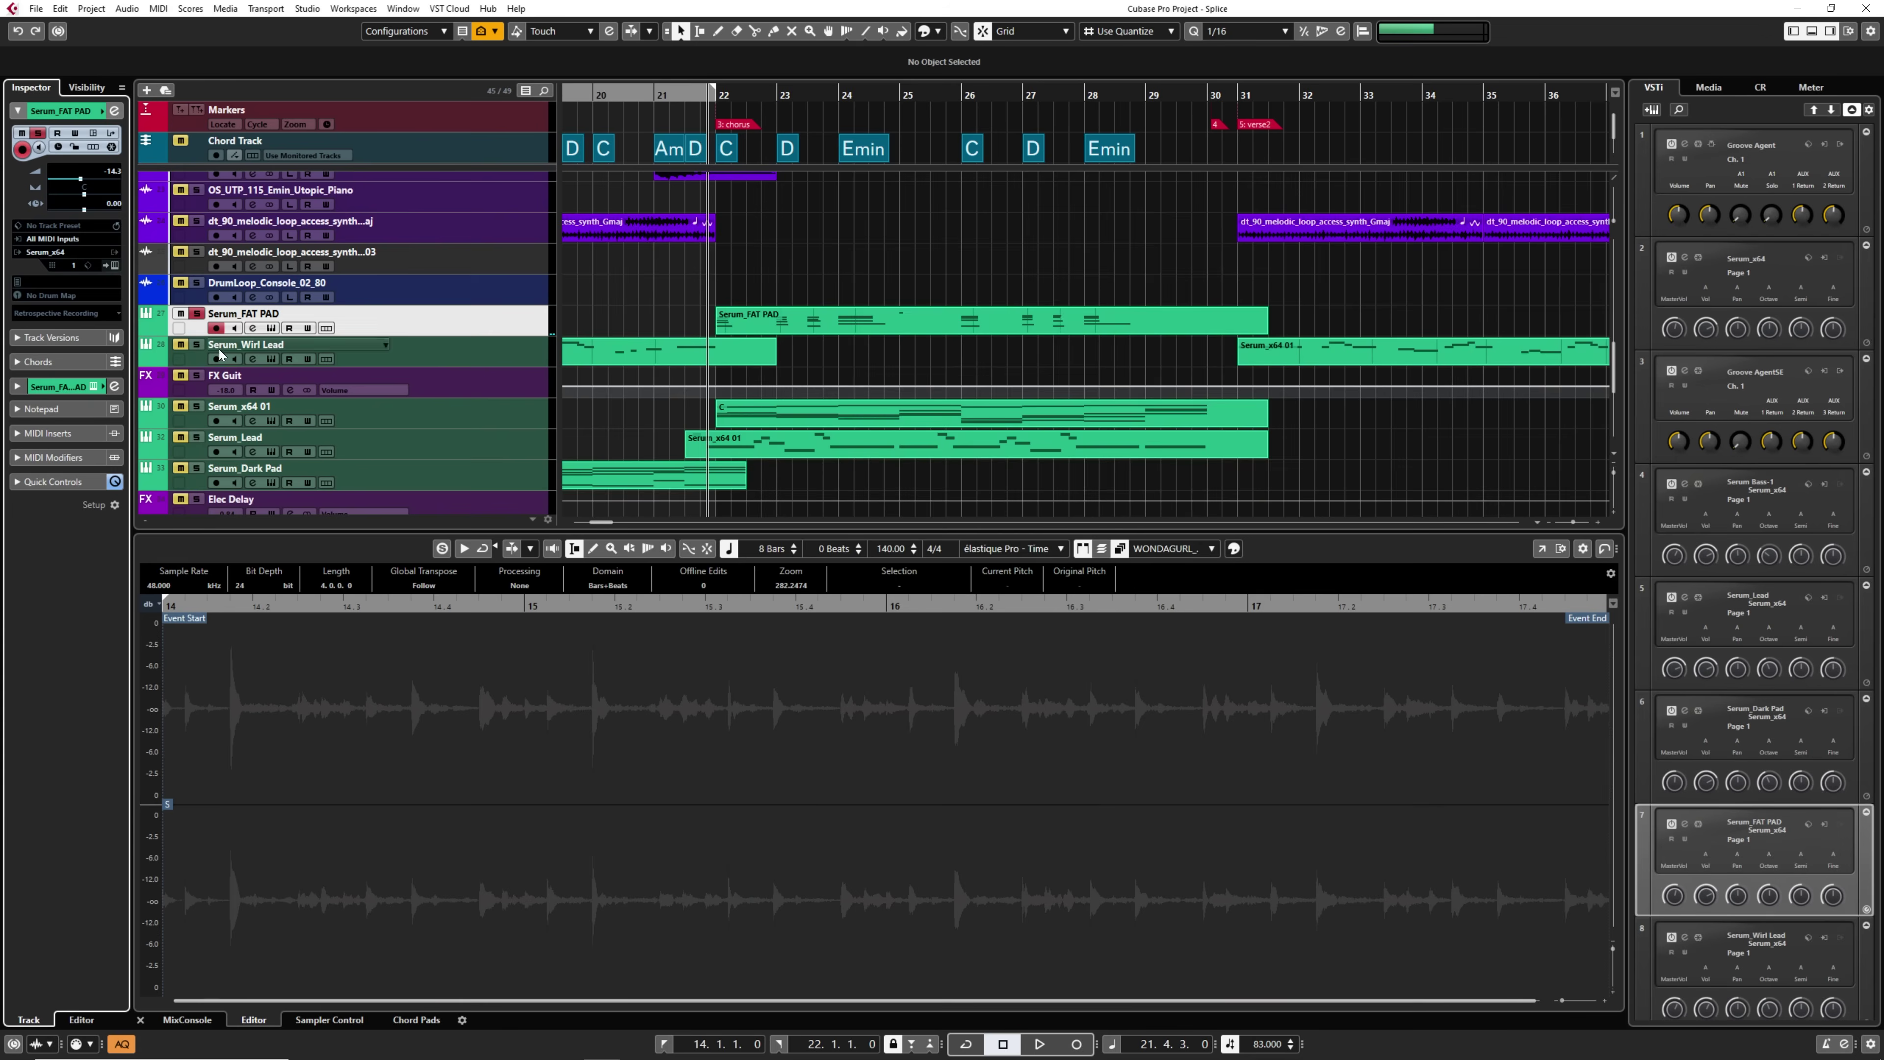
# Remove the solo from Serum_FAT PAD, solo the Serum_x64 01 track and play it from late bar 21.
pyautogui.click(197, 313)
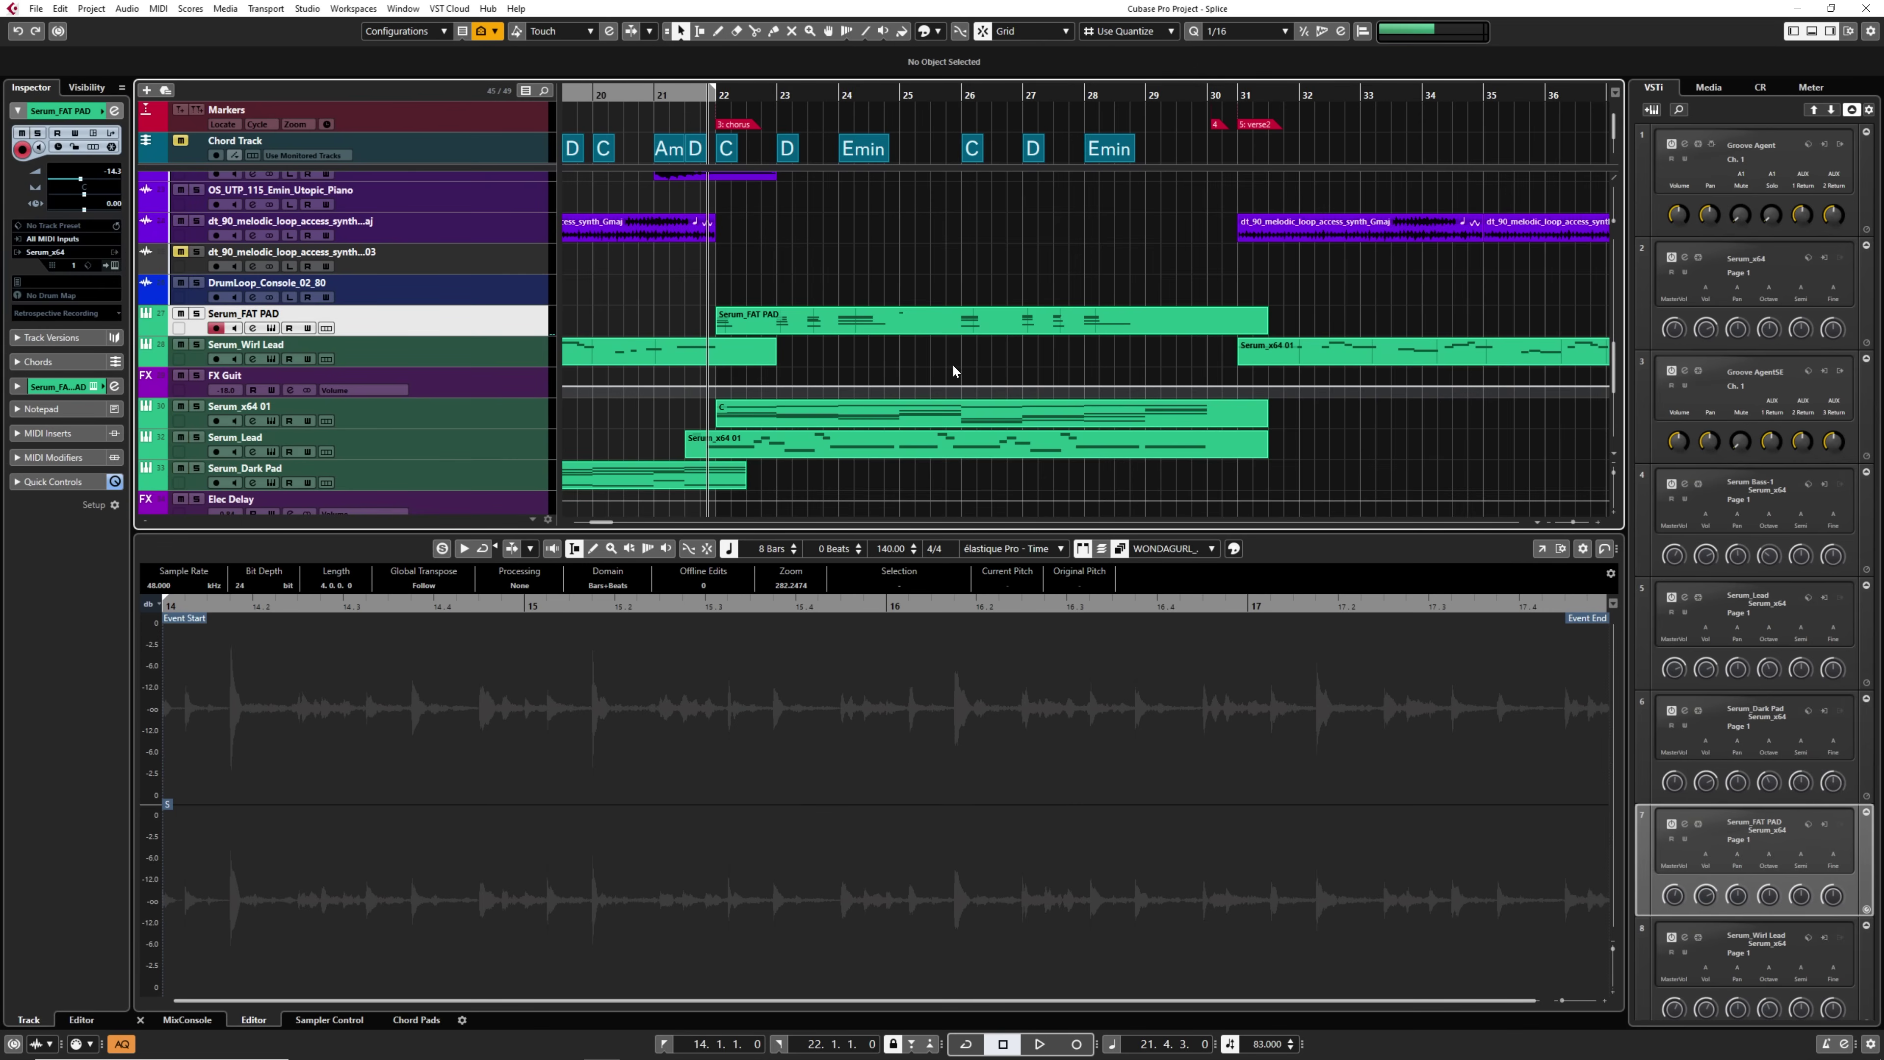
pyautogui.click(499, 417)
pyautogui.press('s')
pyautogui.press('space')
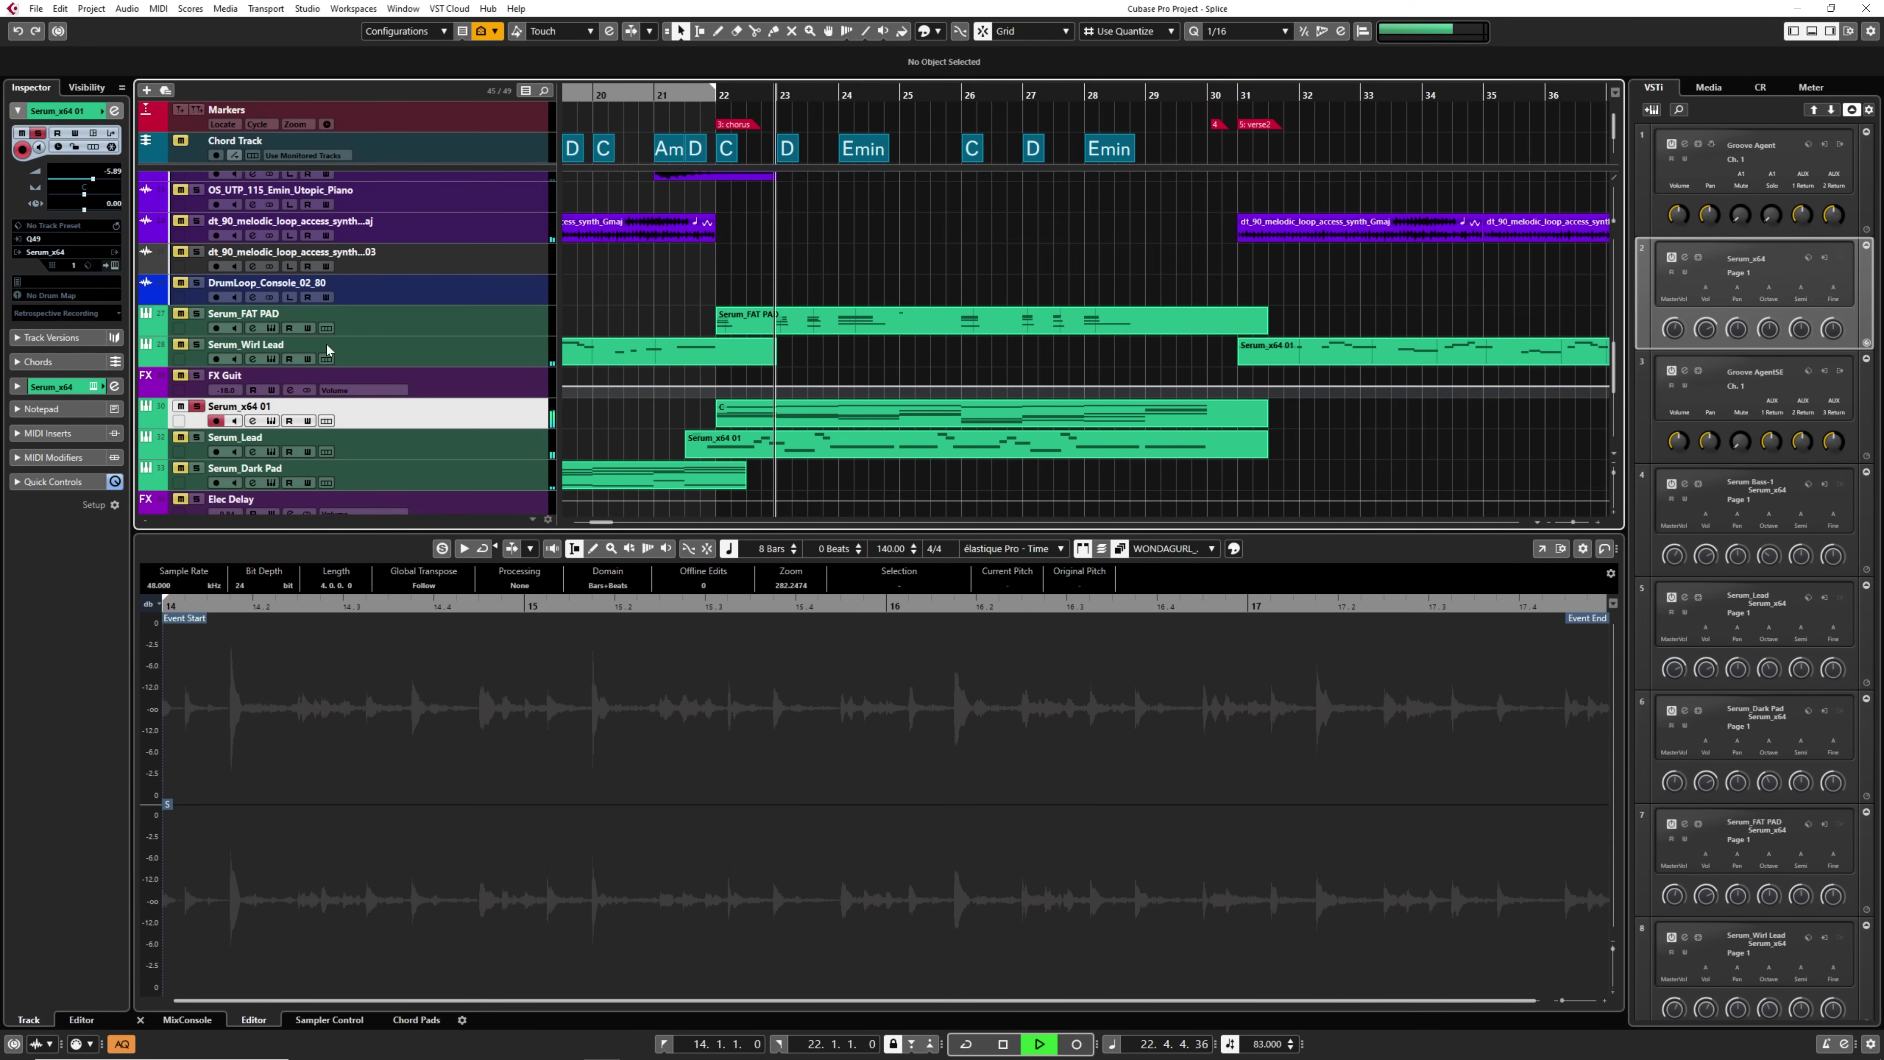
pyautogui.press('space')
# Open the Kickstart insert of the Serum_x64 01 channel in the MixConsole and play the track to watch its ducking curve.
pyautogui.press('F3')
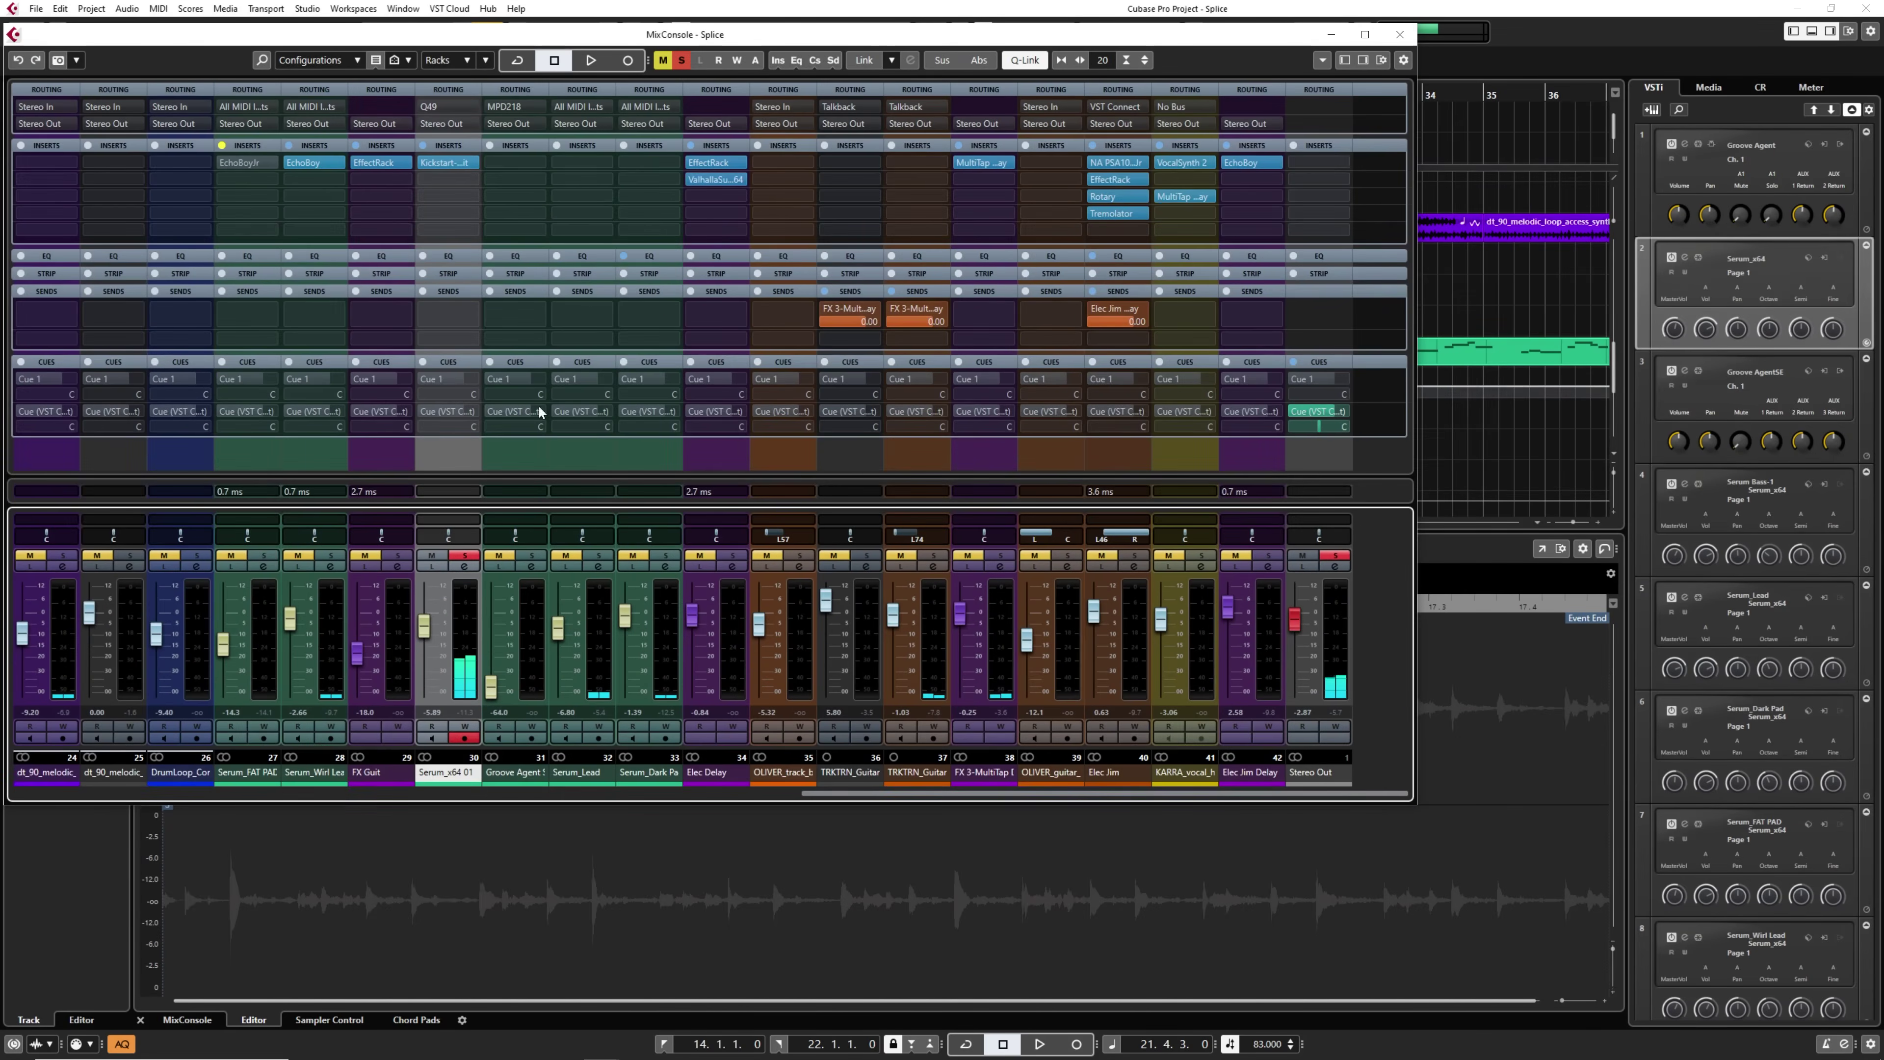
pyautogui.click(440, 162)
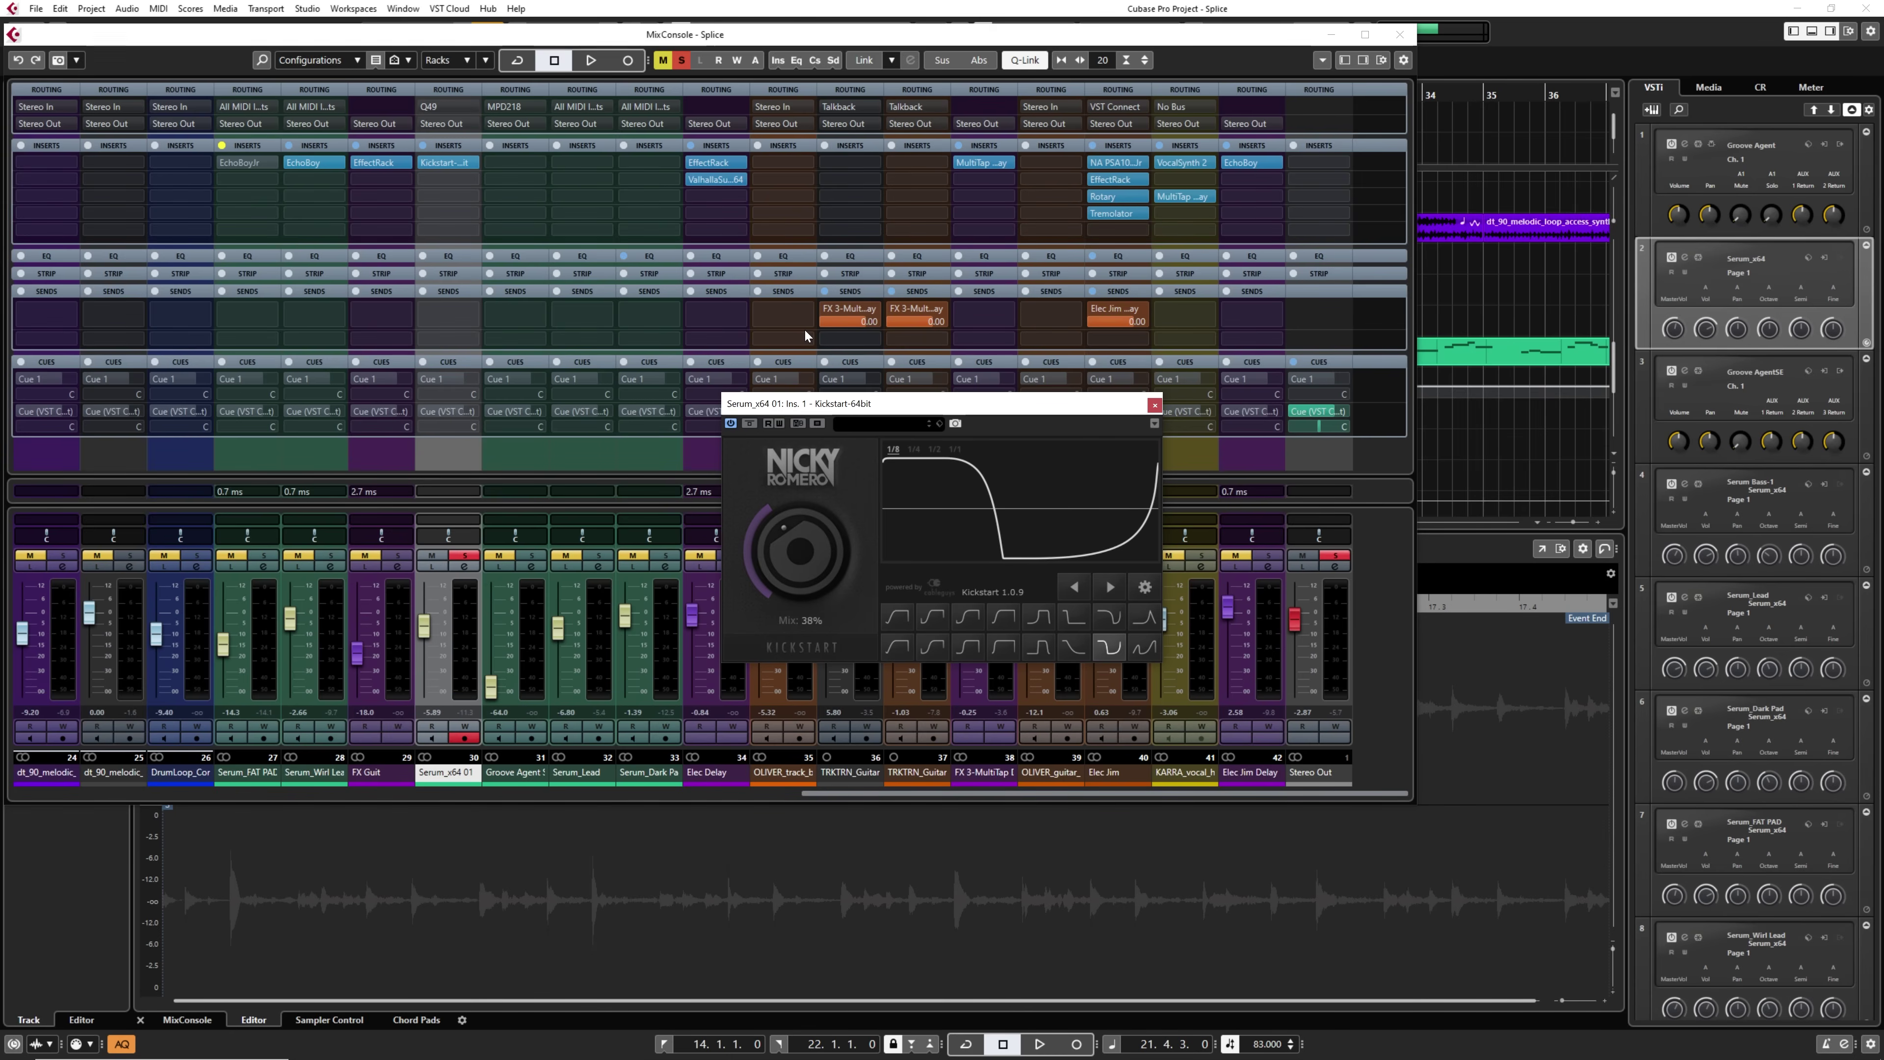
pyautogui.press('space')
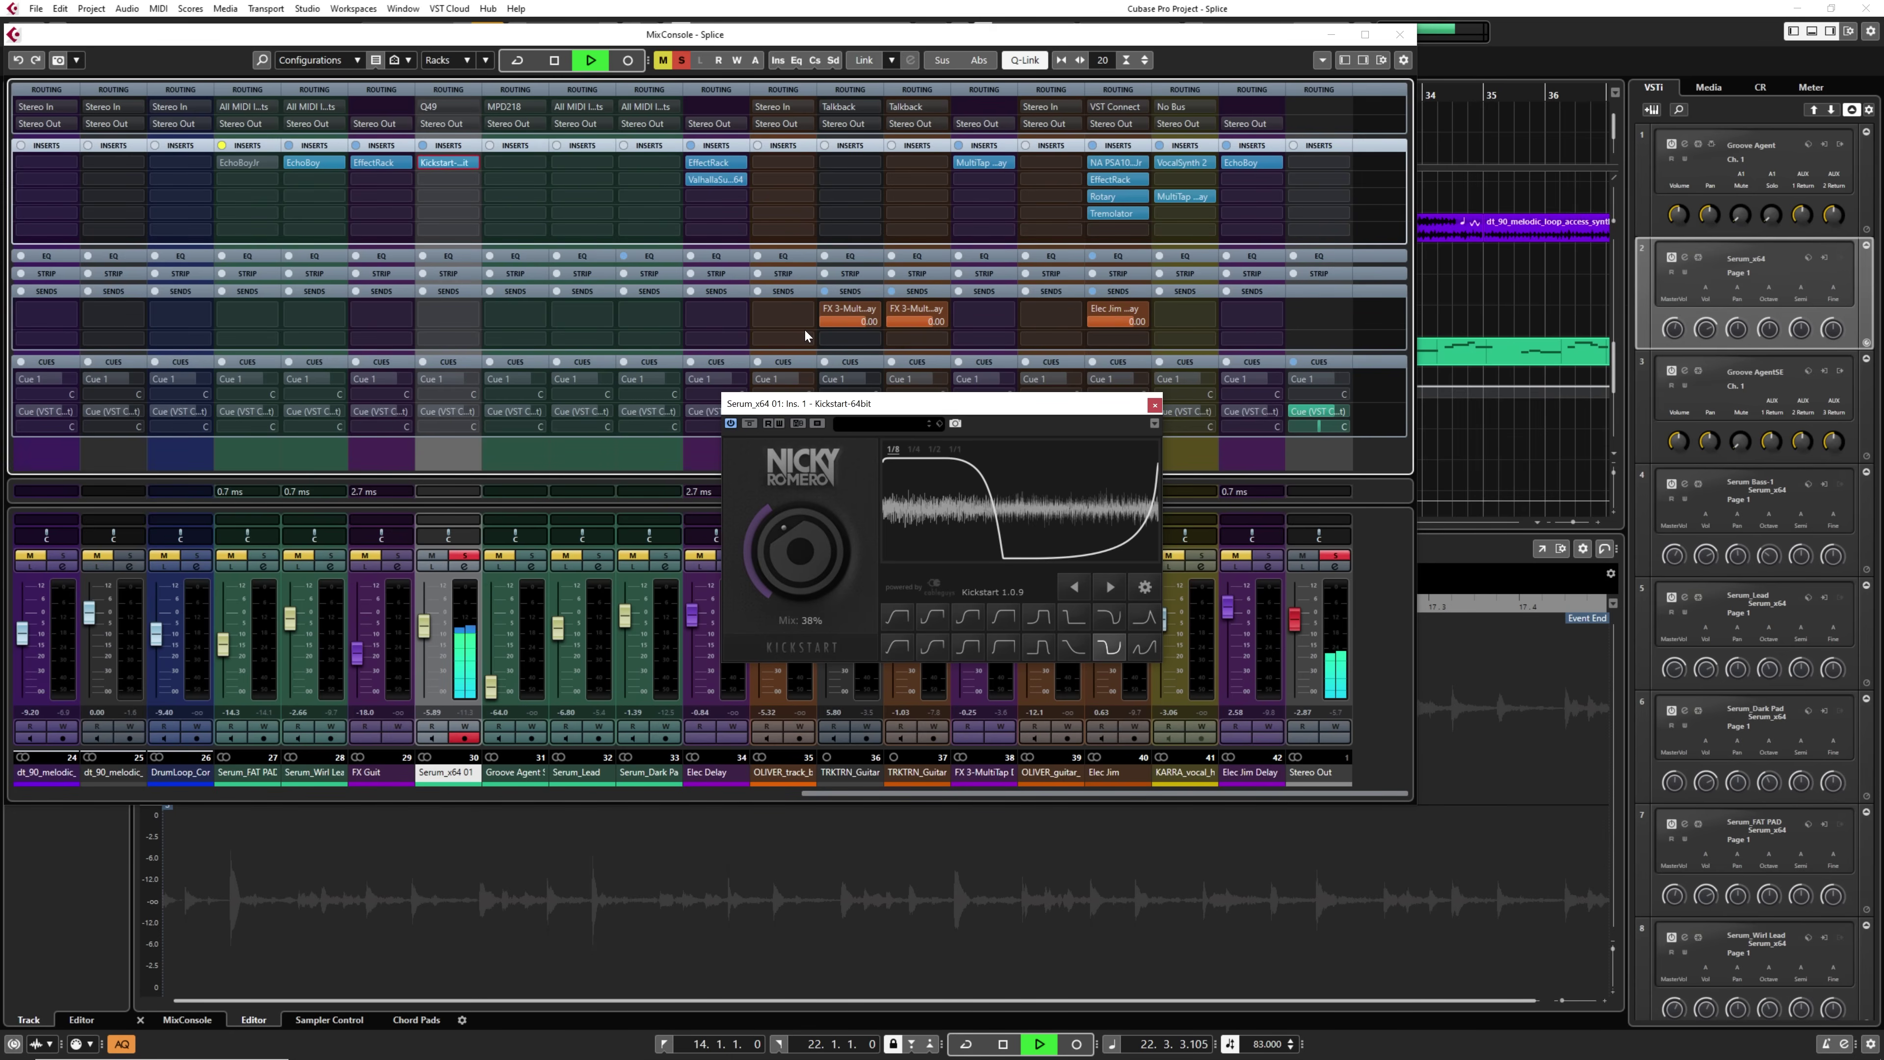
# Unsolo Serum_x64 01 during playback, close Kickstart and the MixConsole, and look over the synth and guitar tracks.
pyautogui.click(464, 555)
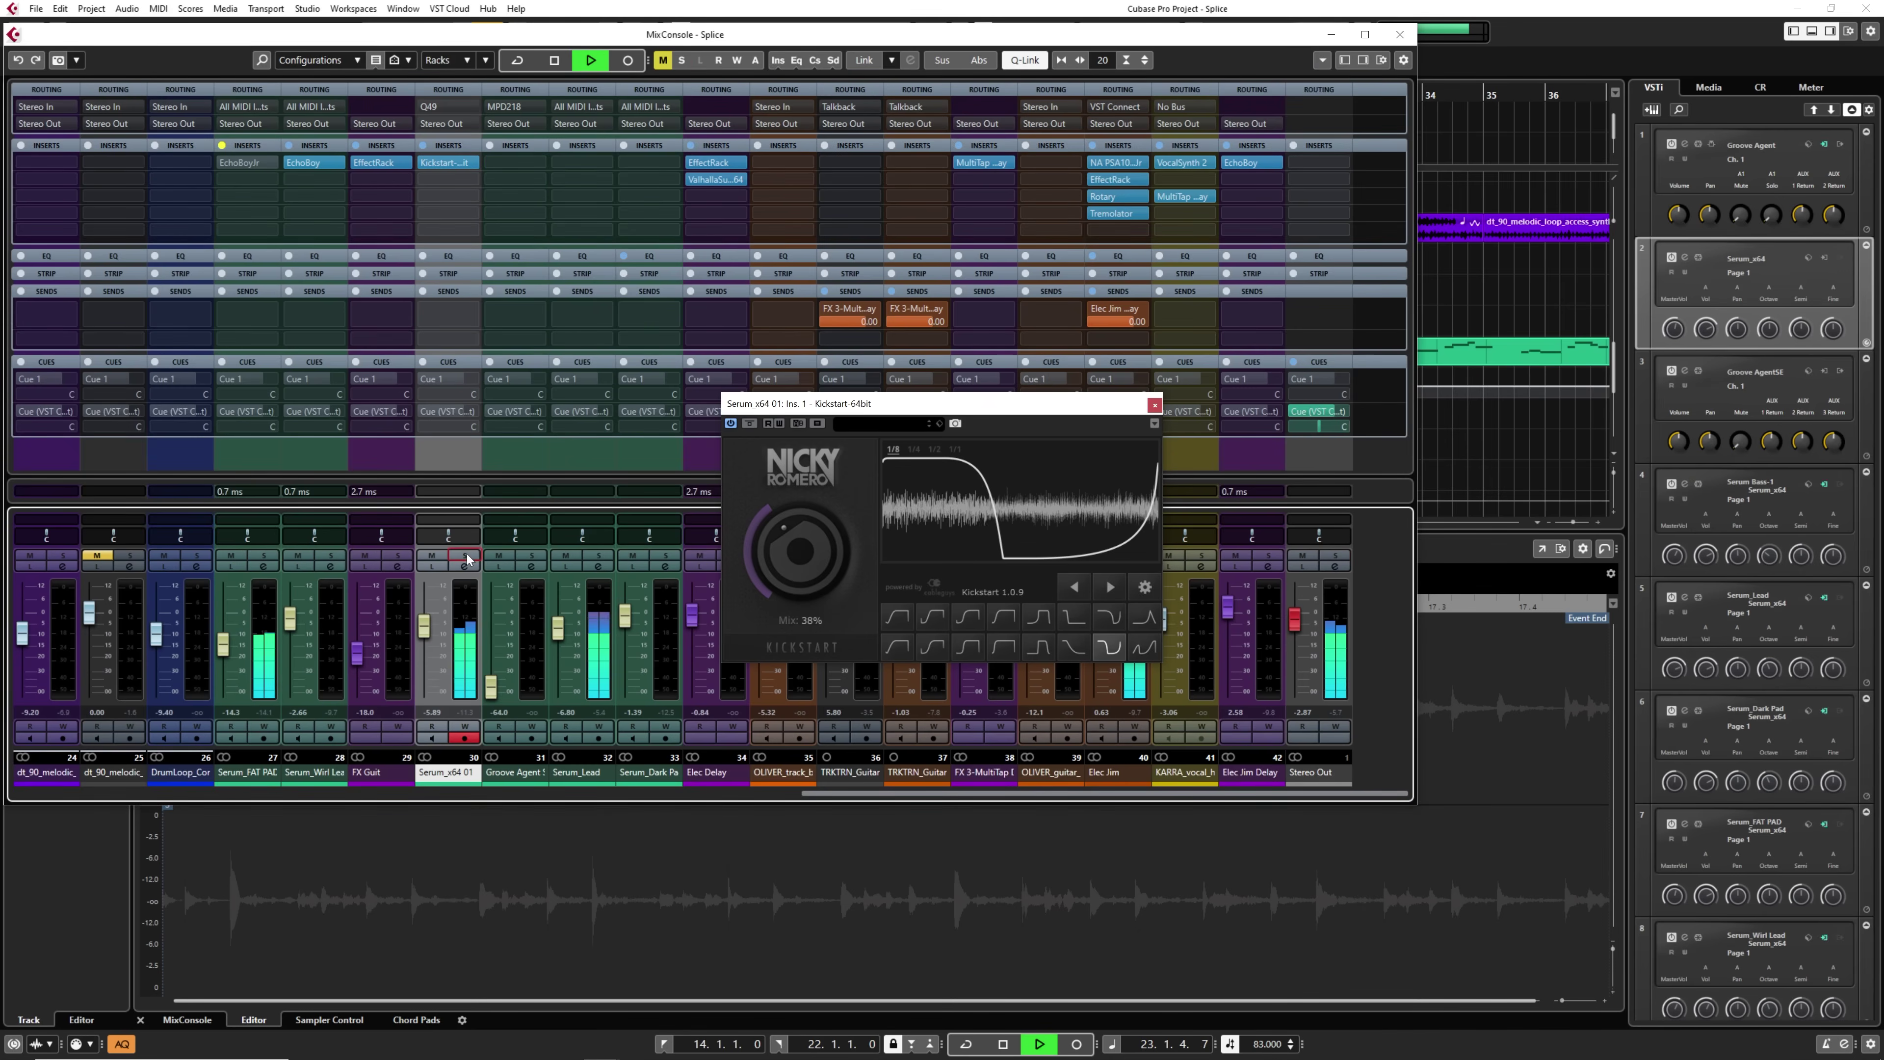
pyautogui.click(1154, 404)
pyautogui.press('F3')
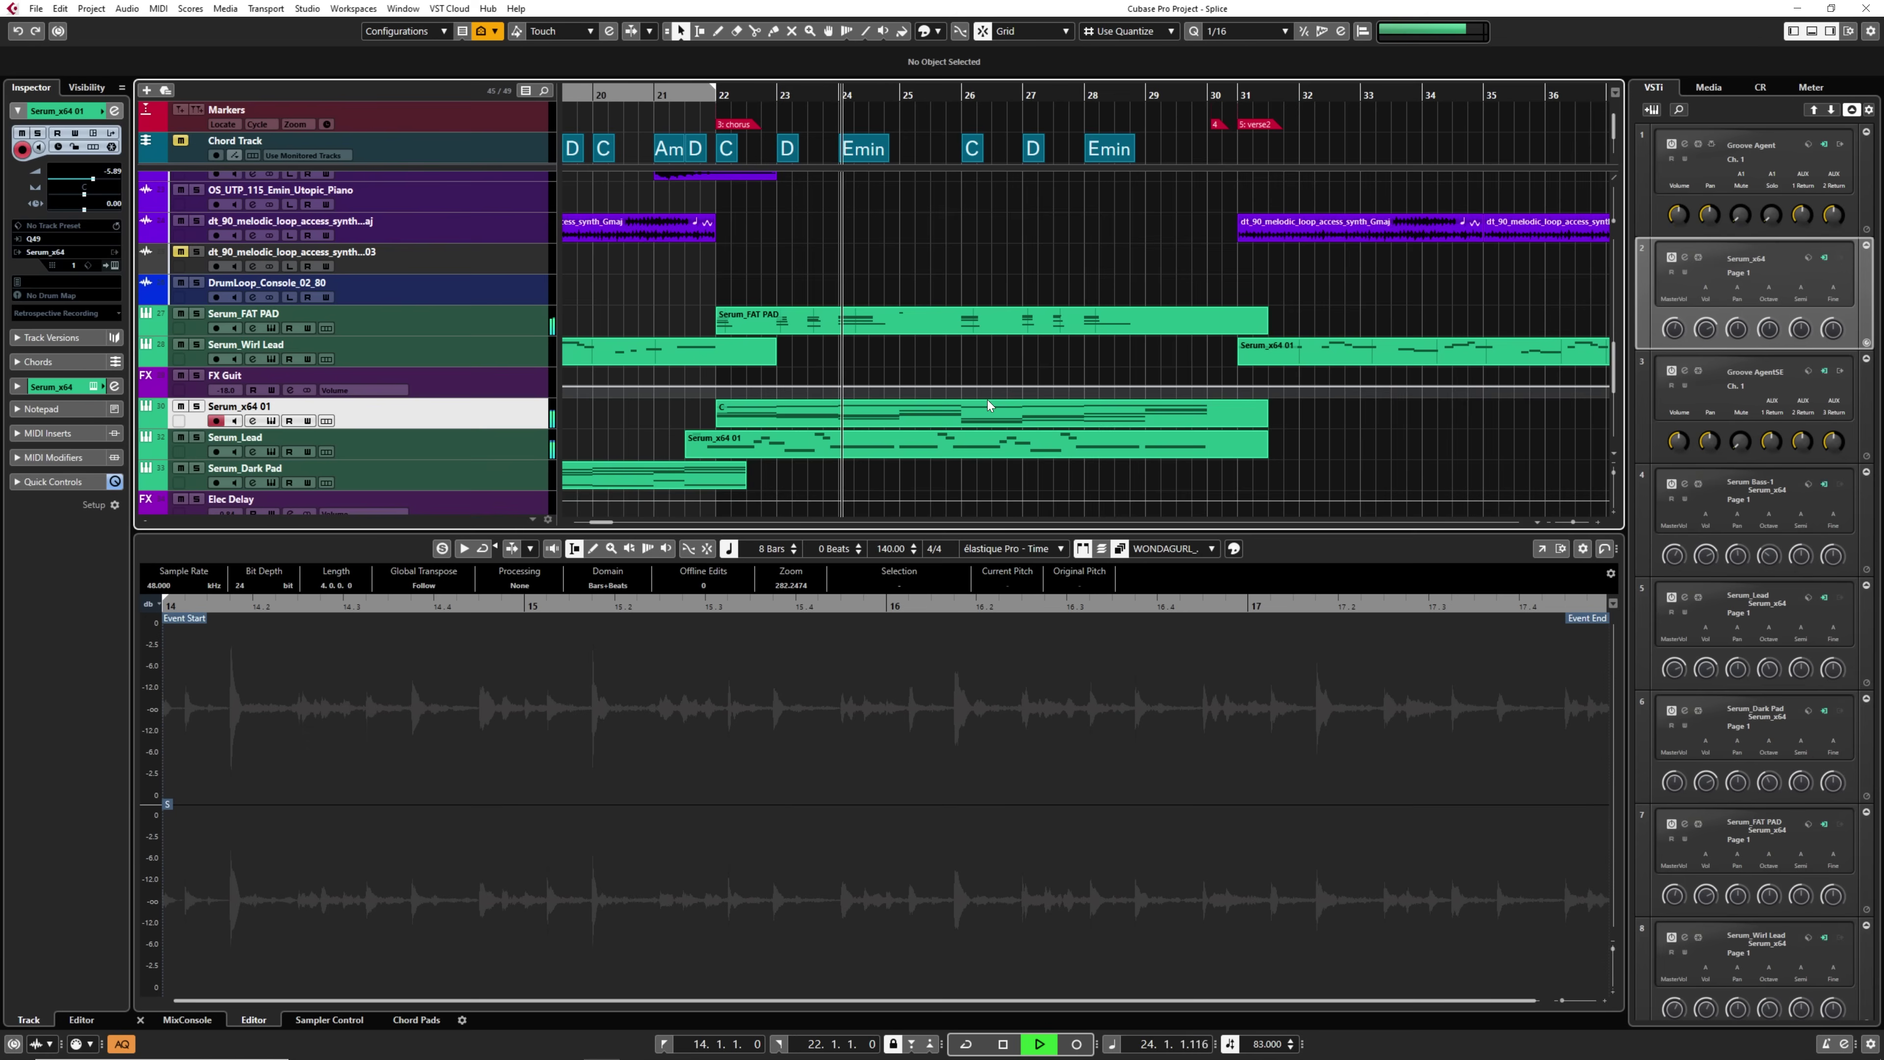
pyautogui.scroll(-2, 913, 341)
pyautogui.scroll(-2, 819, 350)
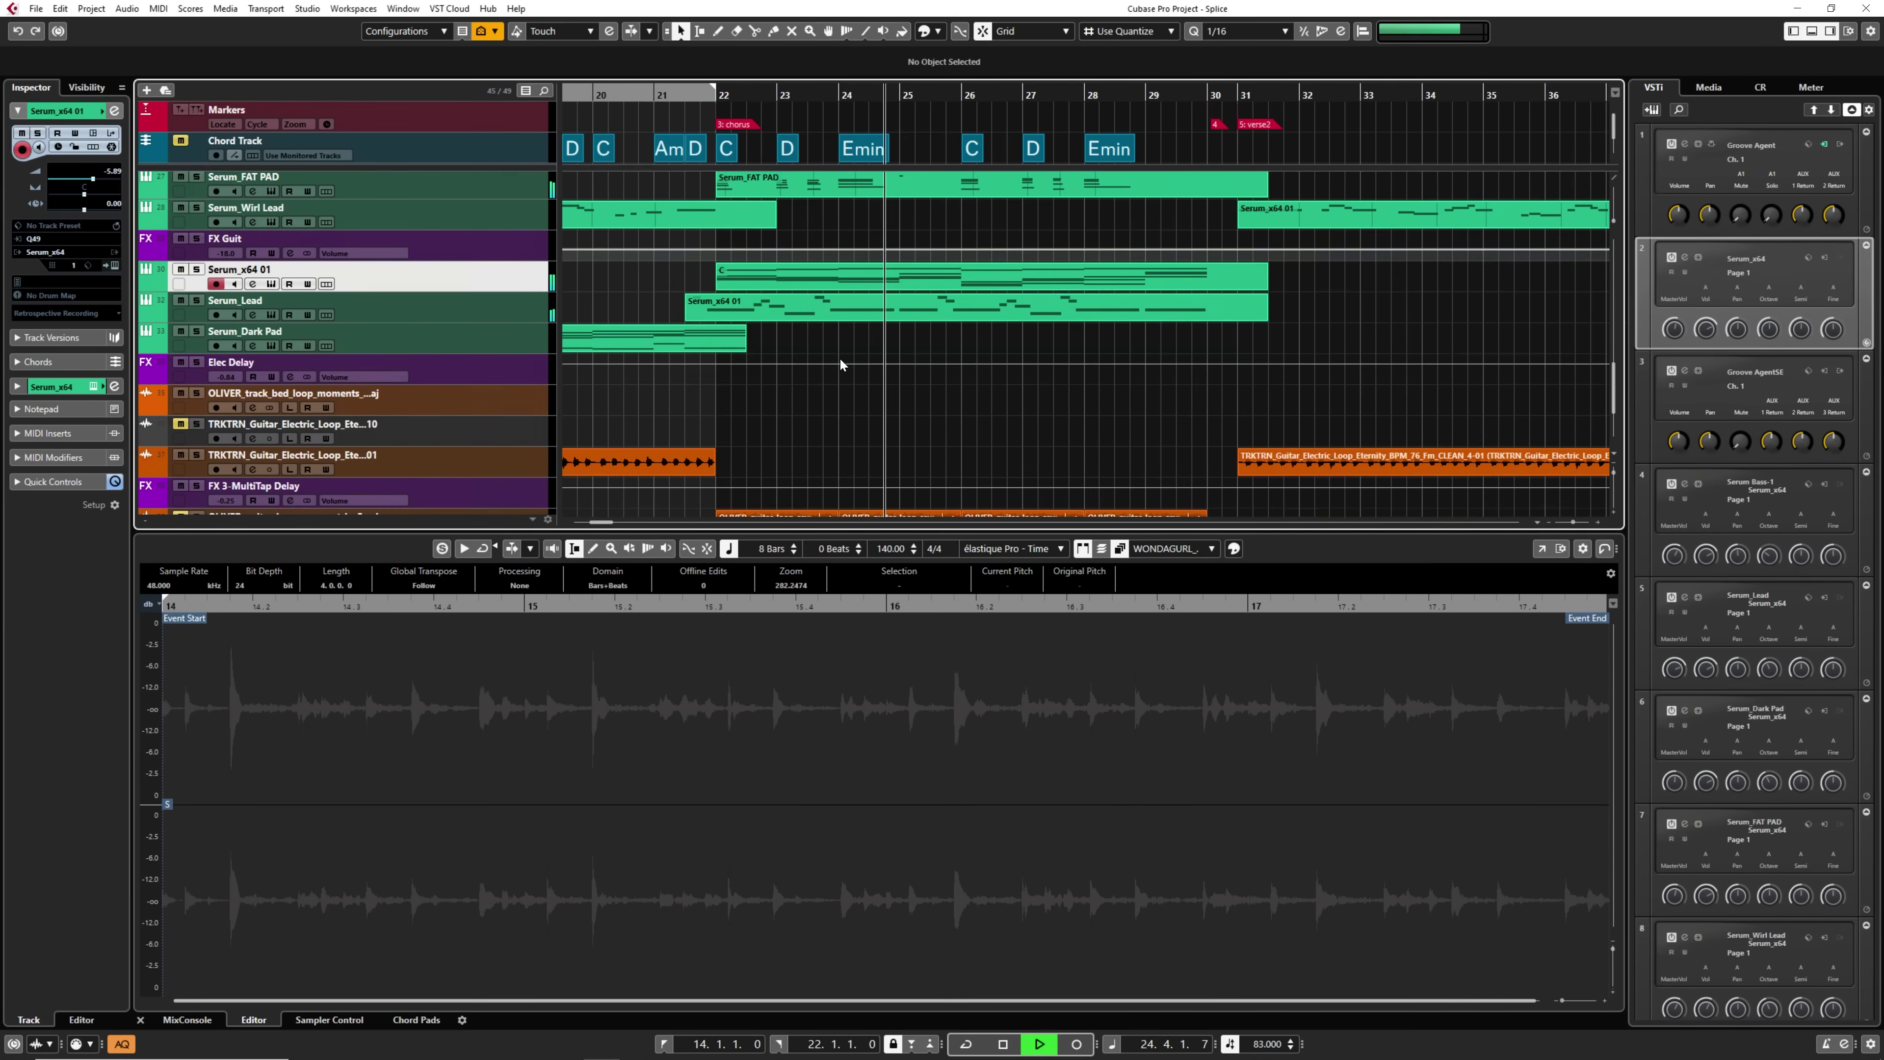
# Solo the Serum_Lead track, view its Serum preset, close the instrument and play the track from late bar 21.
pyautogui.click(206, 306)
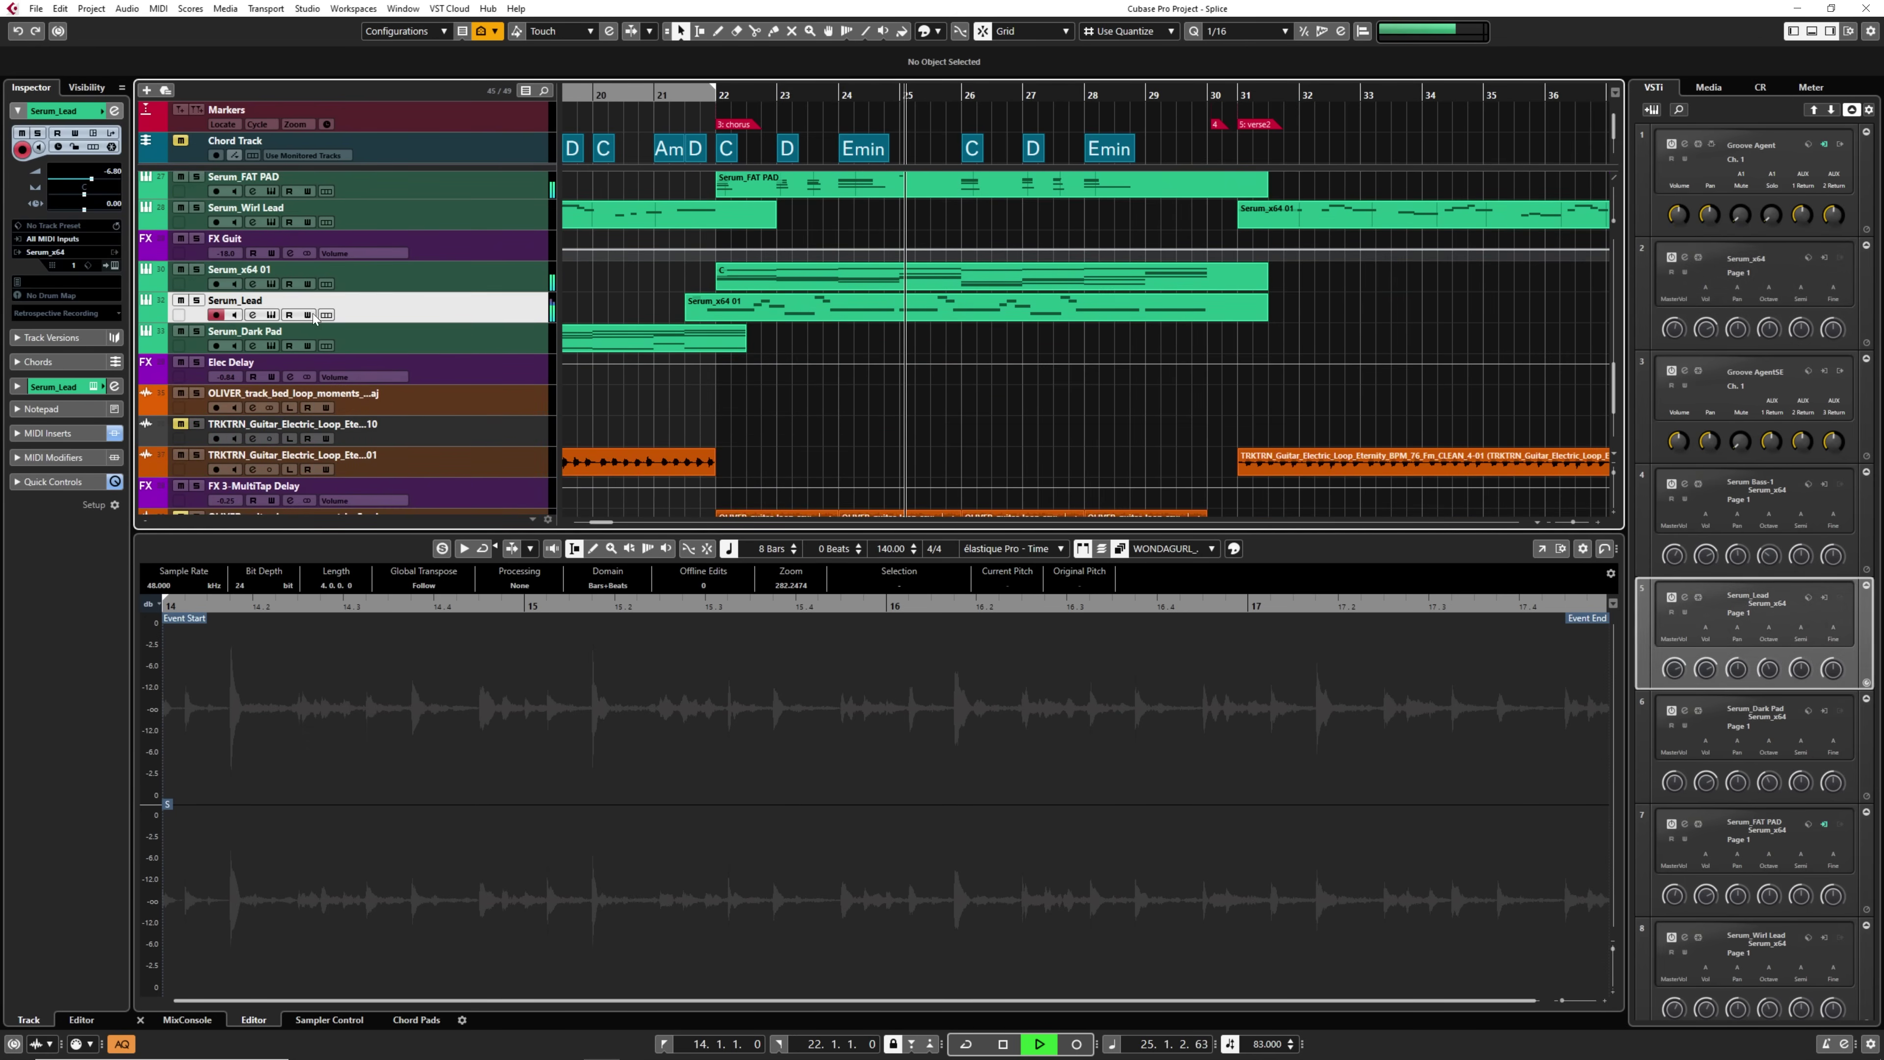
pyautogui.click(197, 301)
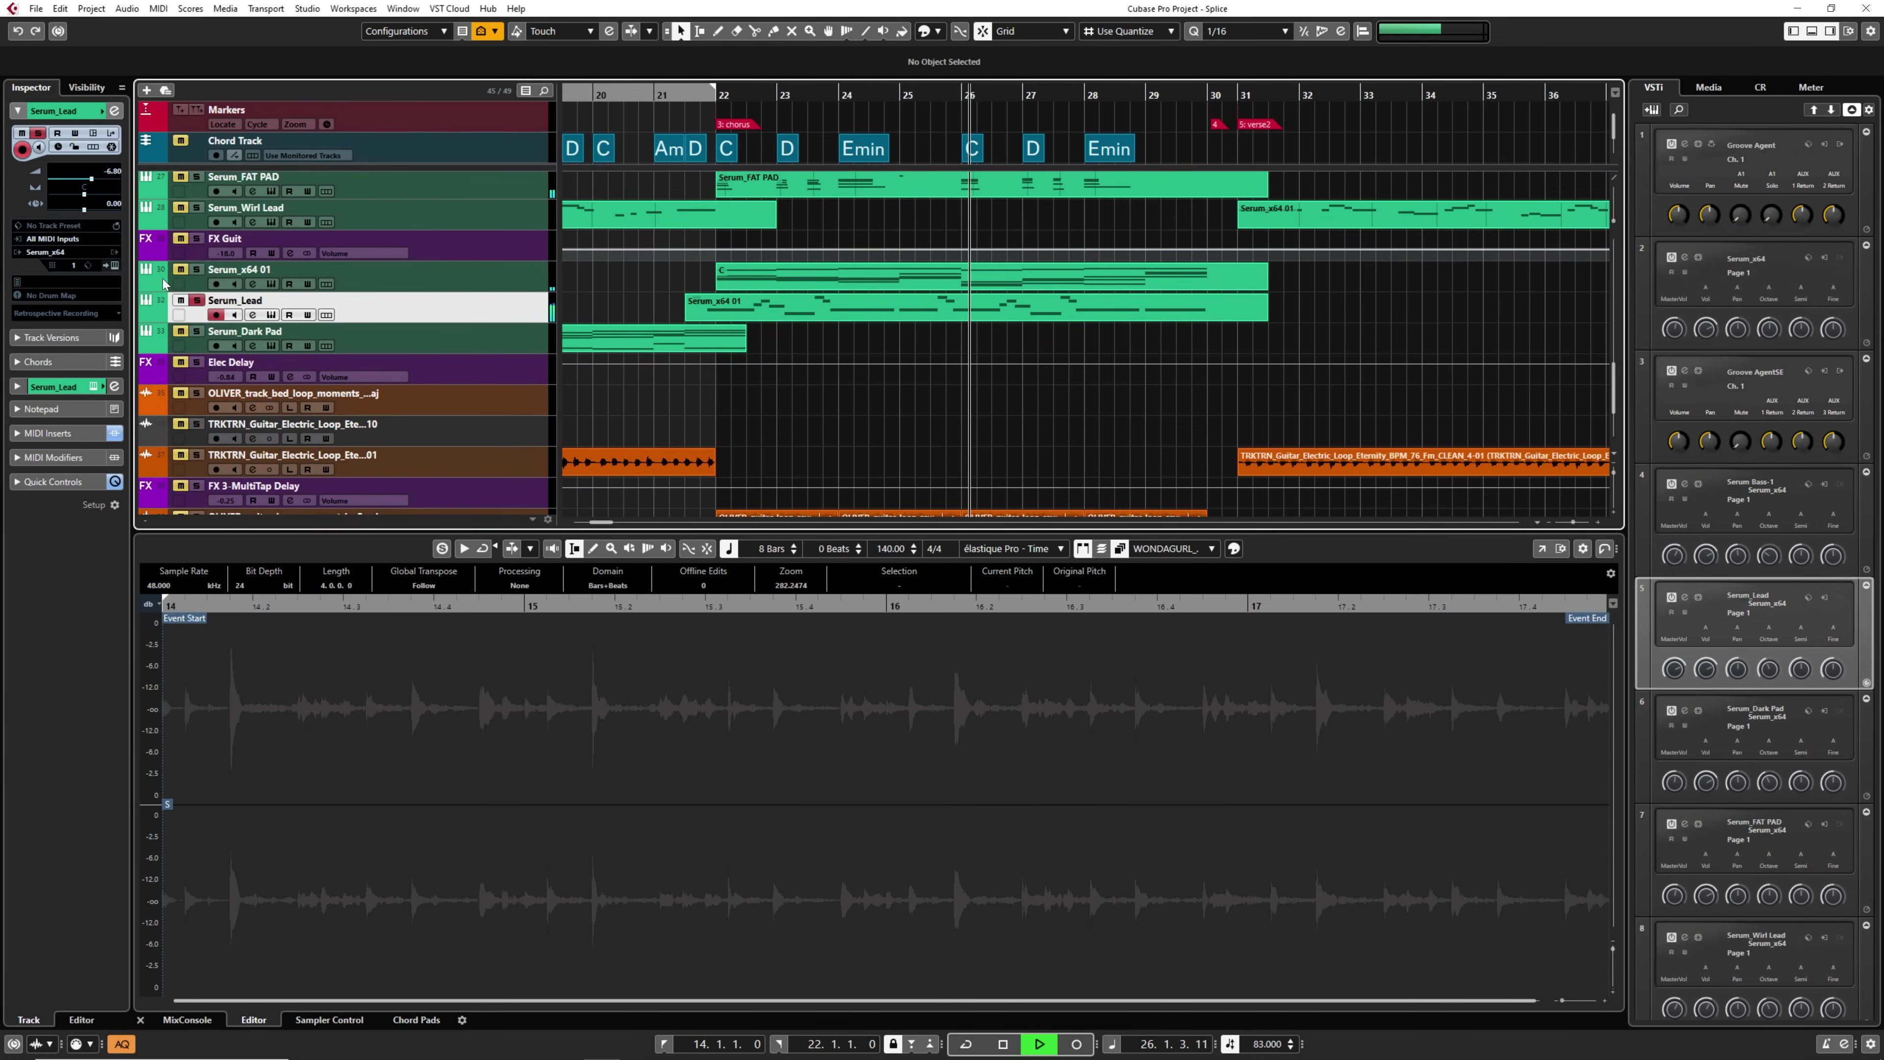
pyautogui.click(115, 266)
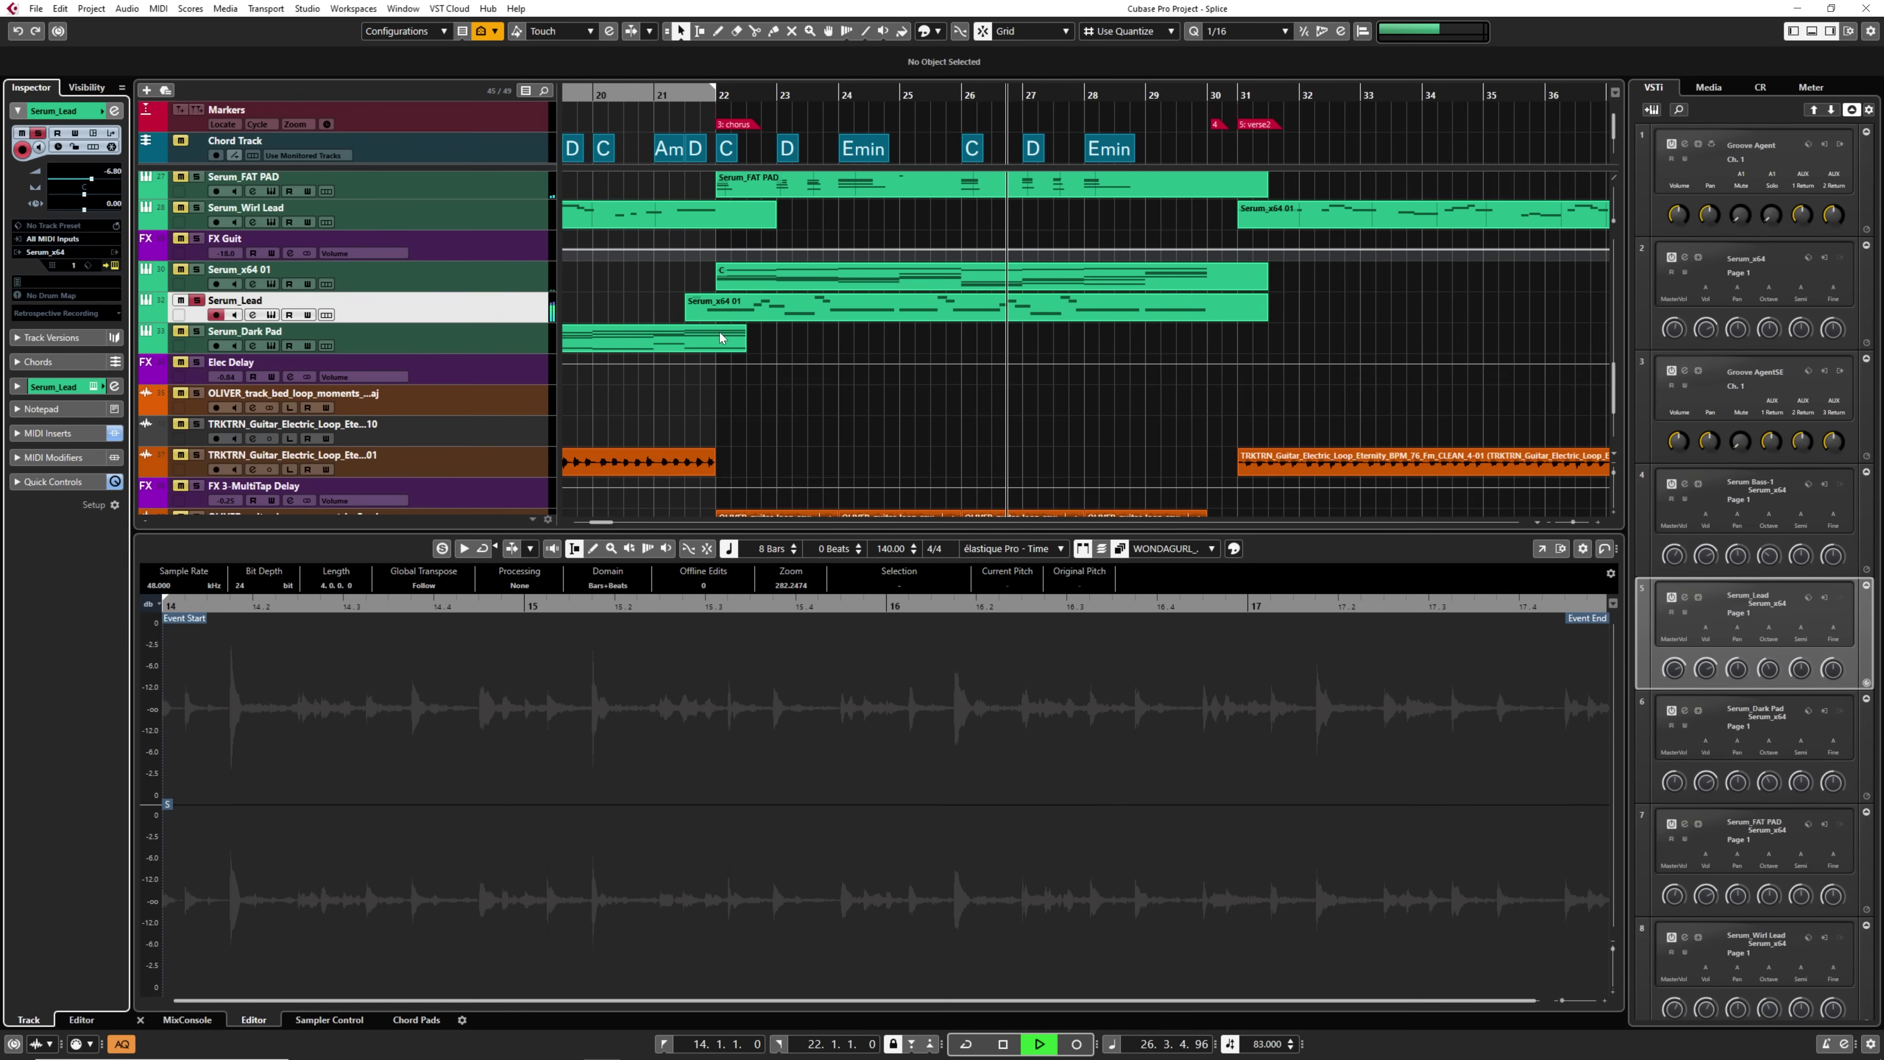
pyautogui.press('space')
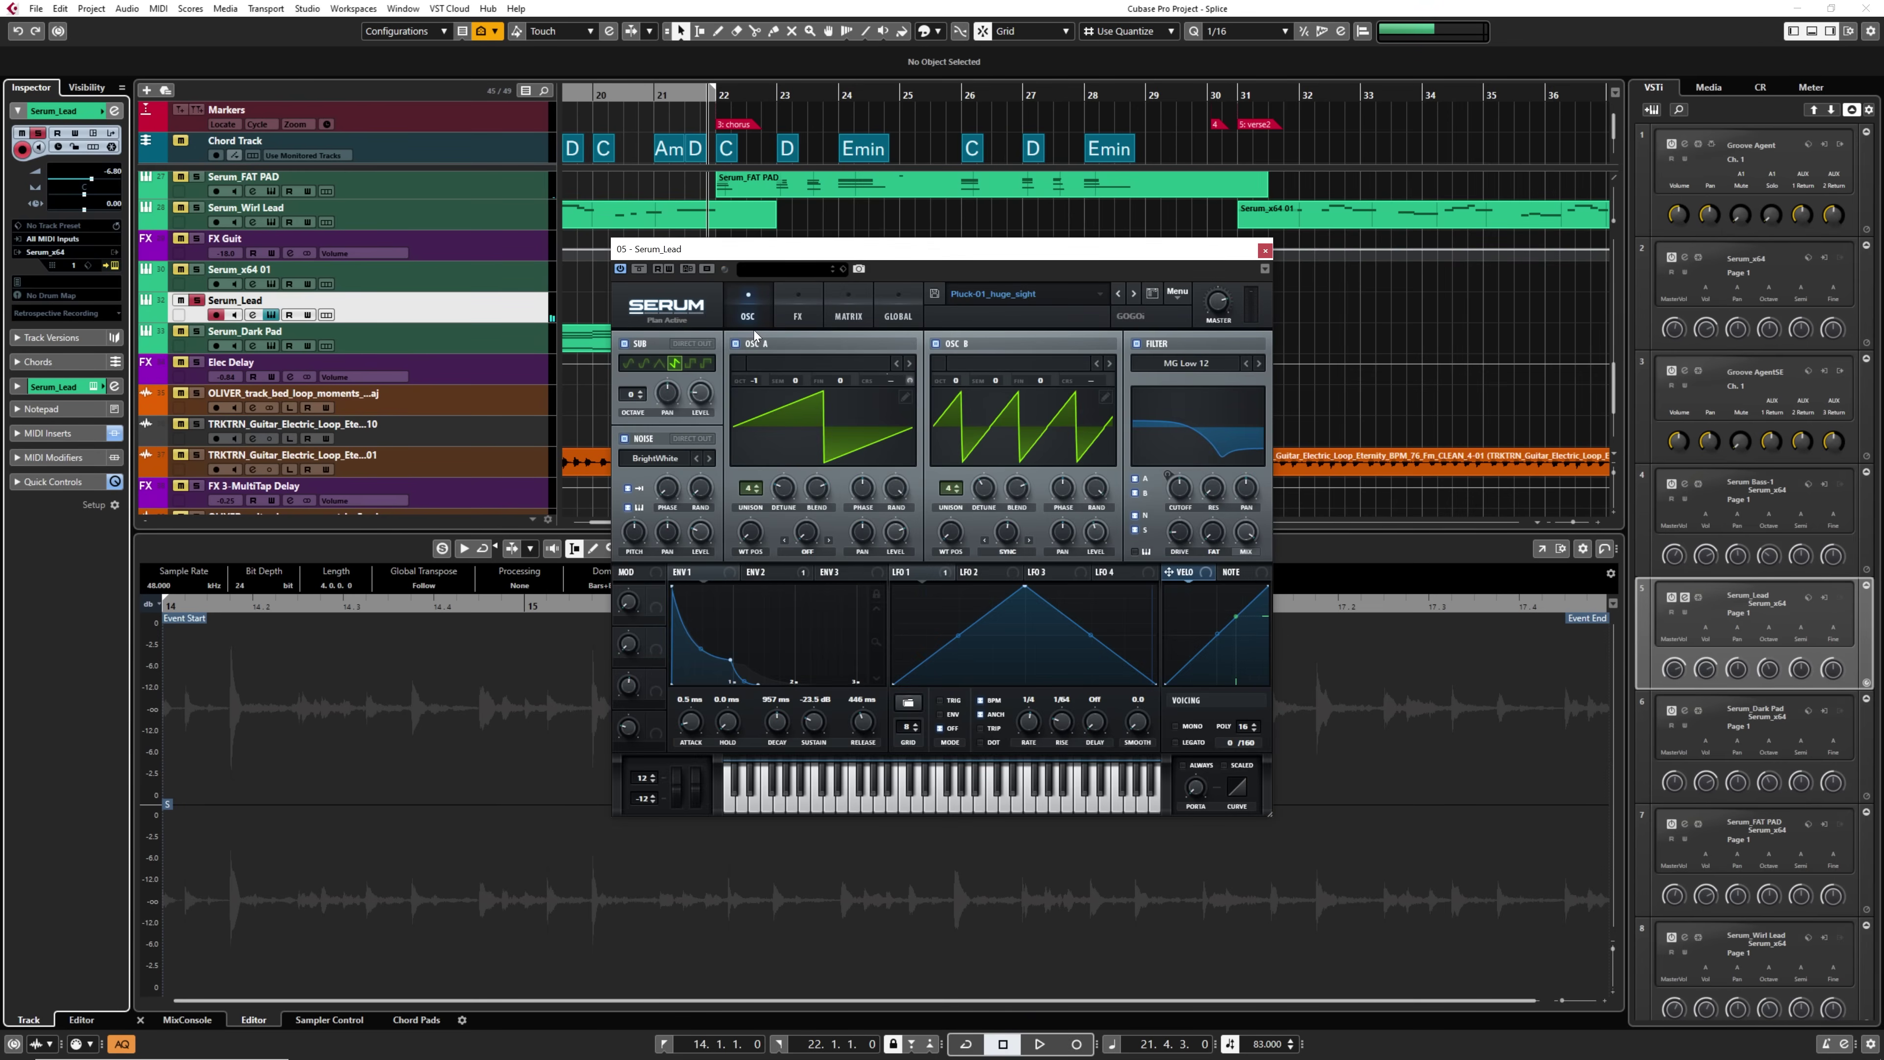
pyautogui.click(1265, 250)
pyautogui.press('space')
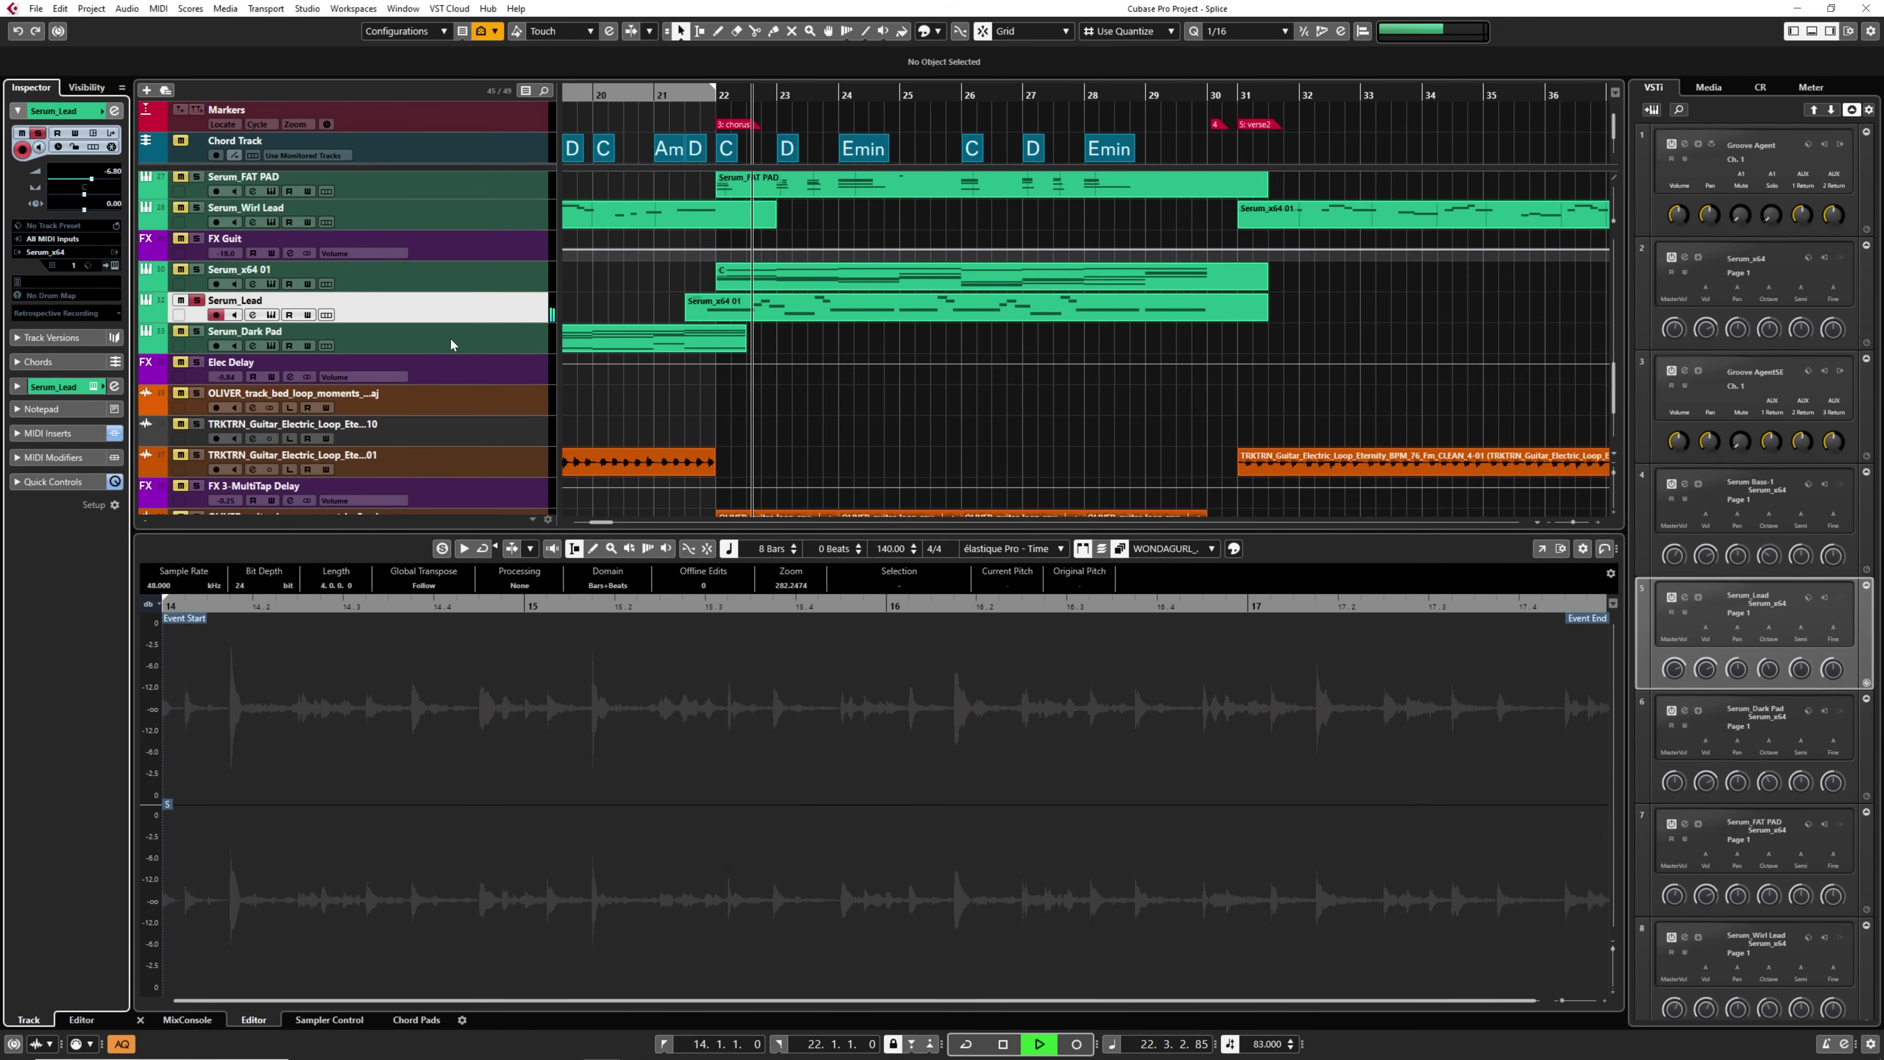
# Look at the Serum_Lead channel in the MixConsole during playback, stopping playback and closing the console when finished.
pyautogui.press('F3')
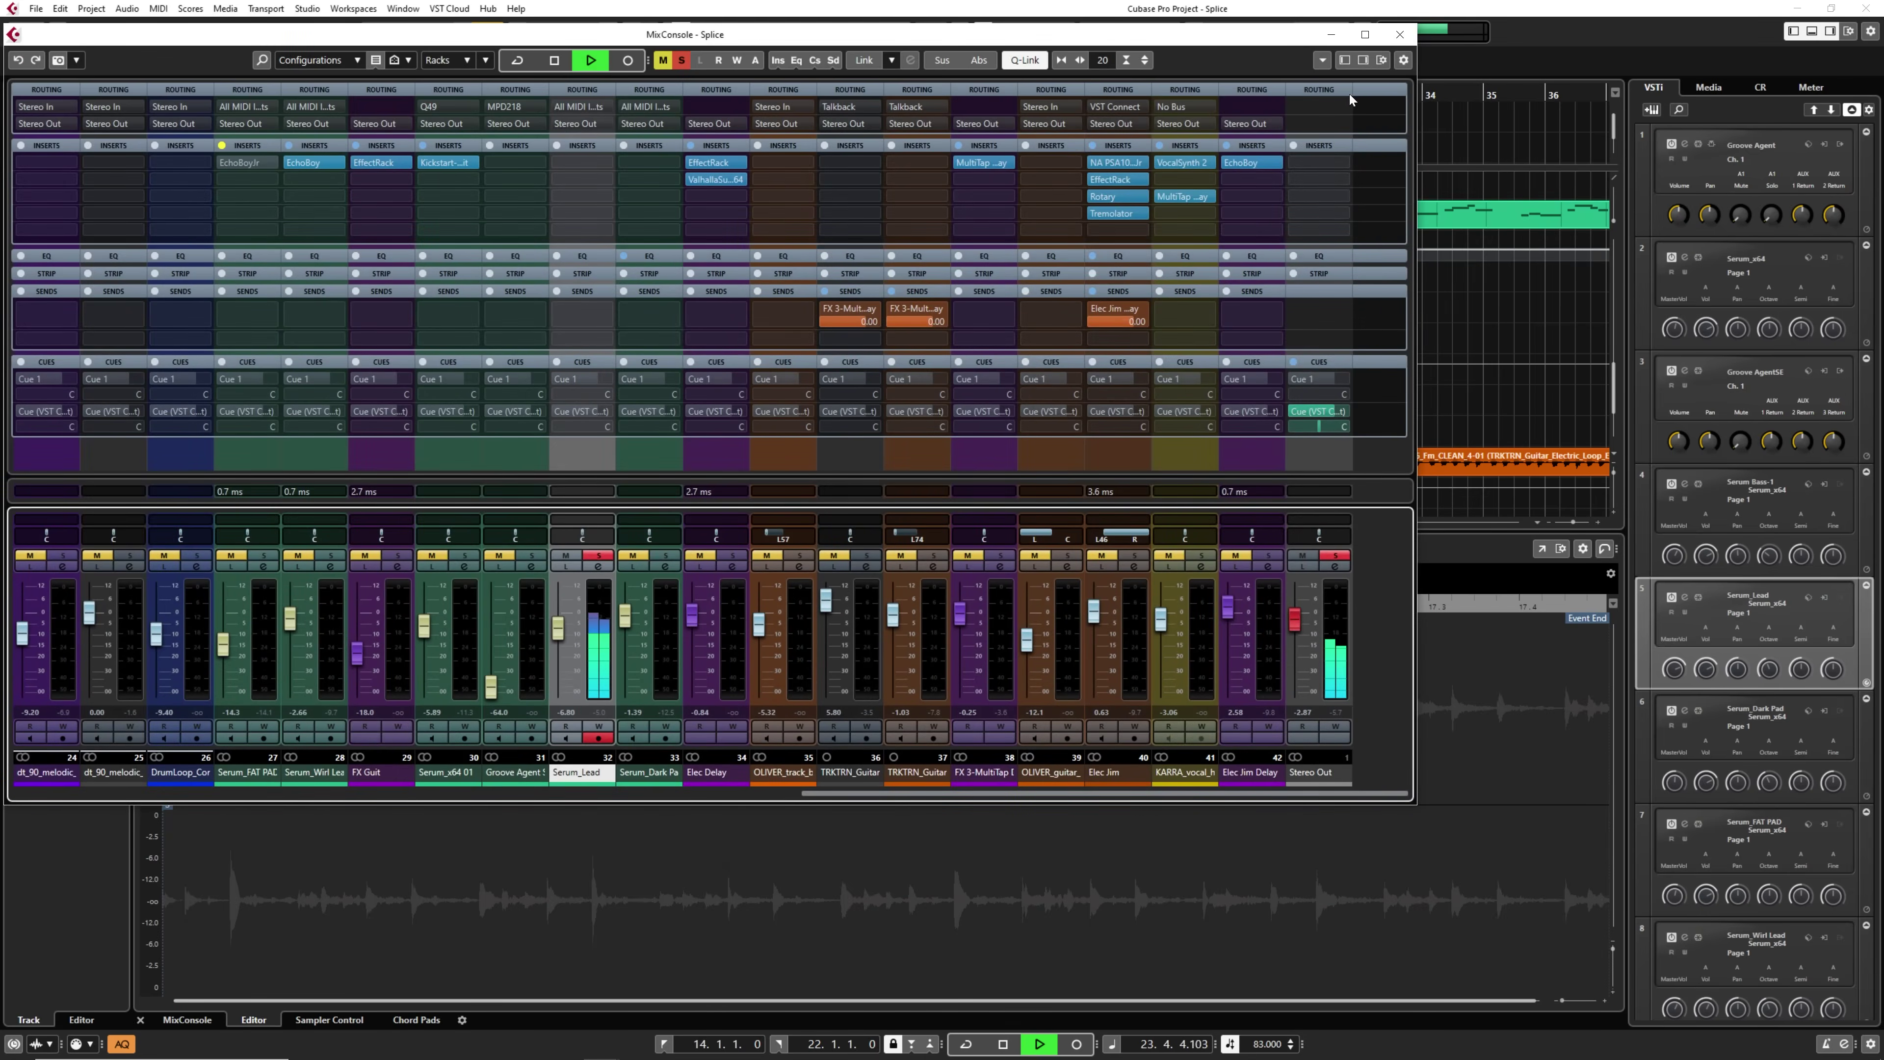
pyautogui.press('space')
pyautogui.press('F3')
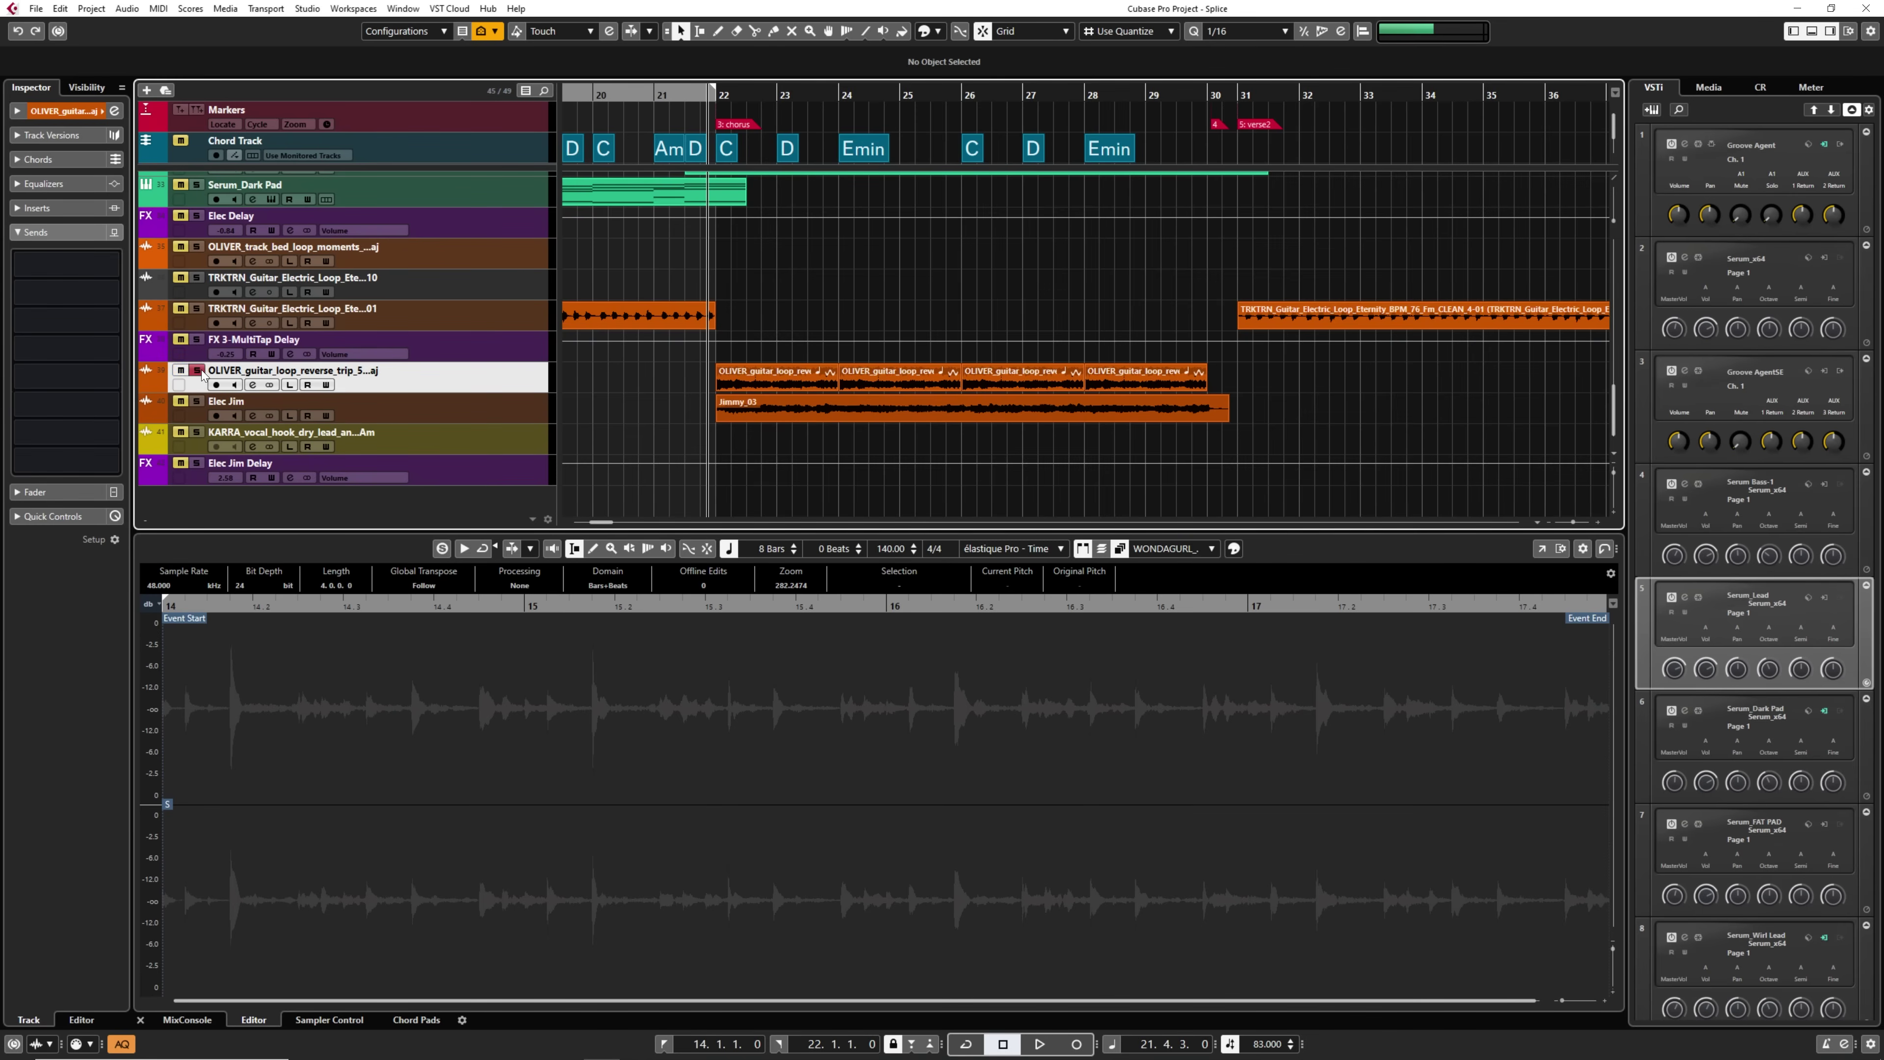
# Play the soloed OLIVER_guitar_loop_reverse track from late bar 21 and unsolo it to hear it with the full mix.
pyautogui.press('space')
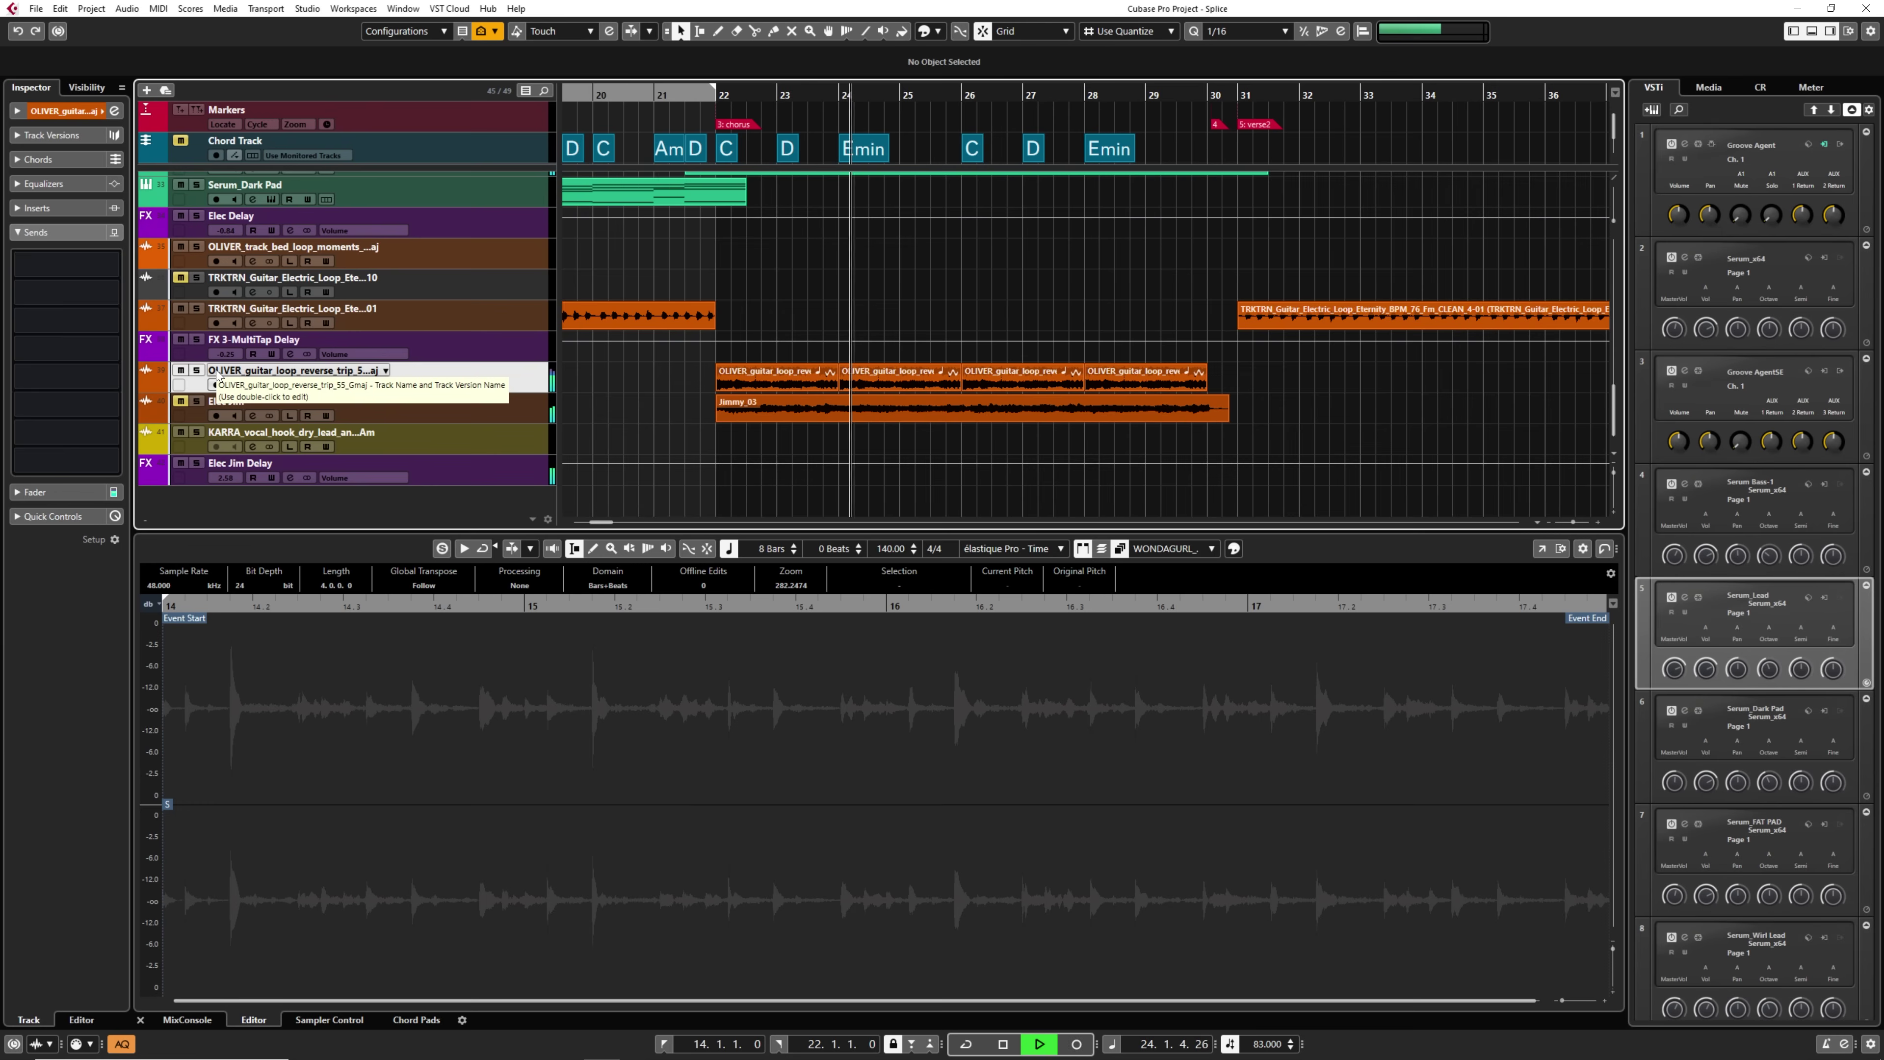
pyautogui.press('space')
pyautogui.press('space')
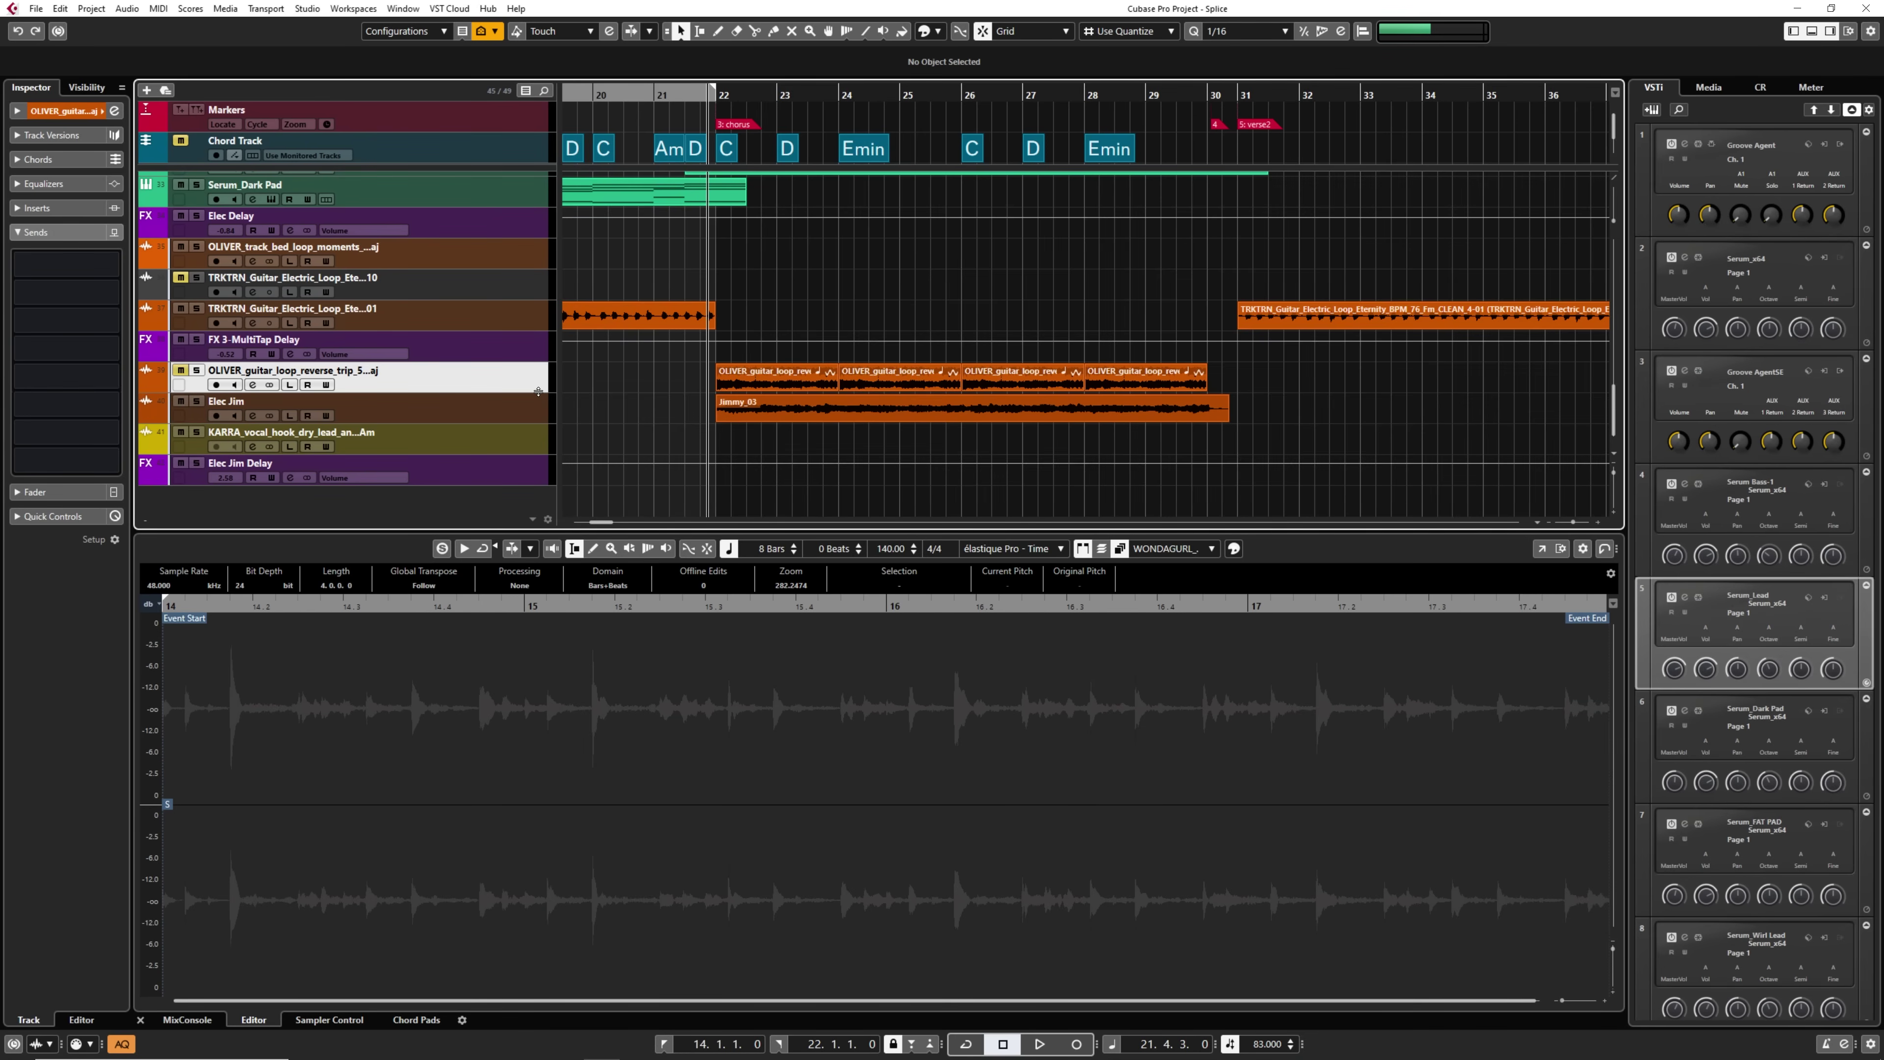
# Select the Elec Jim track, play it in the full mix and solo it to hear the guitar alone.
pyautogui.click(584, 418)
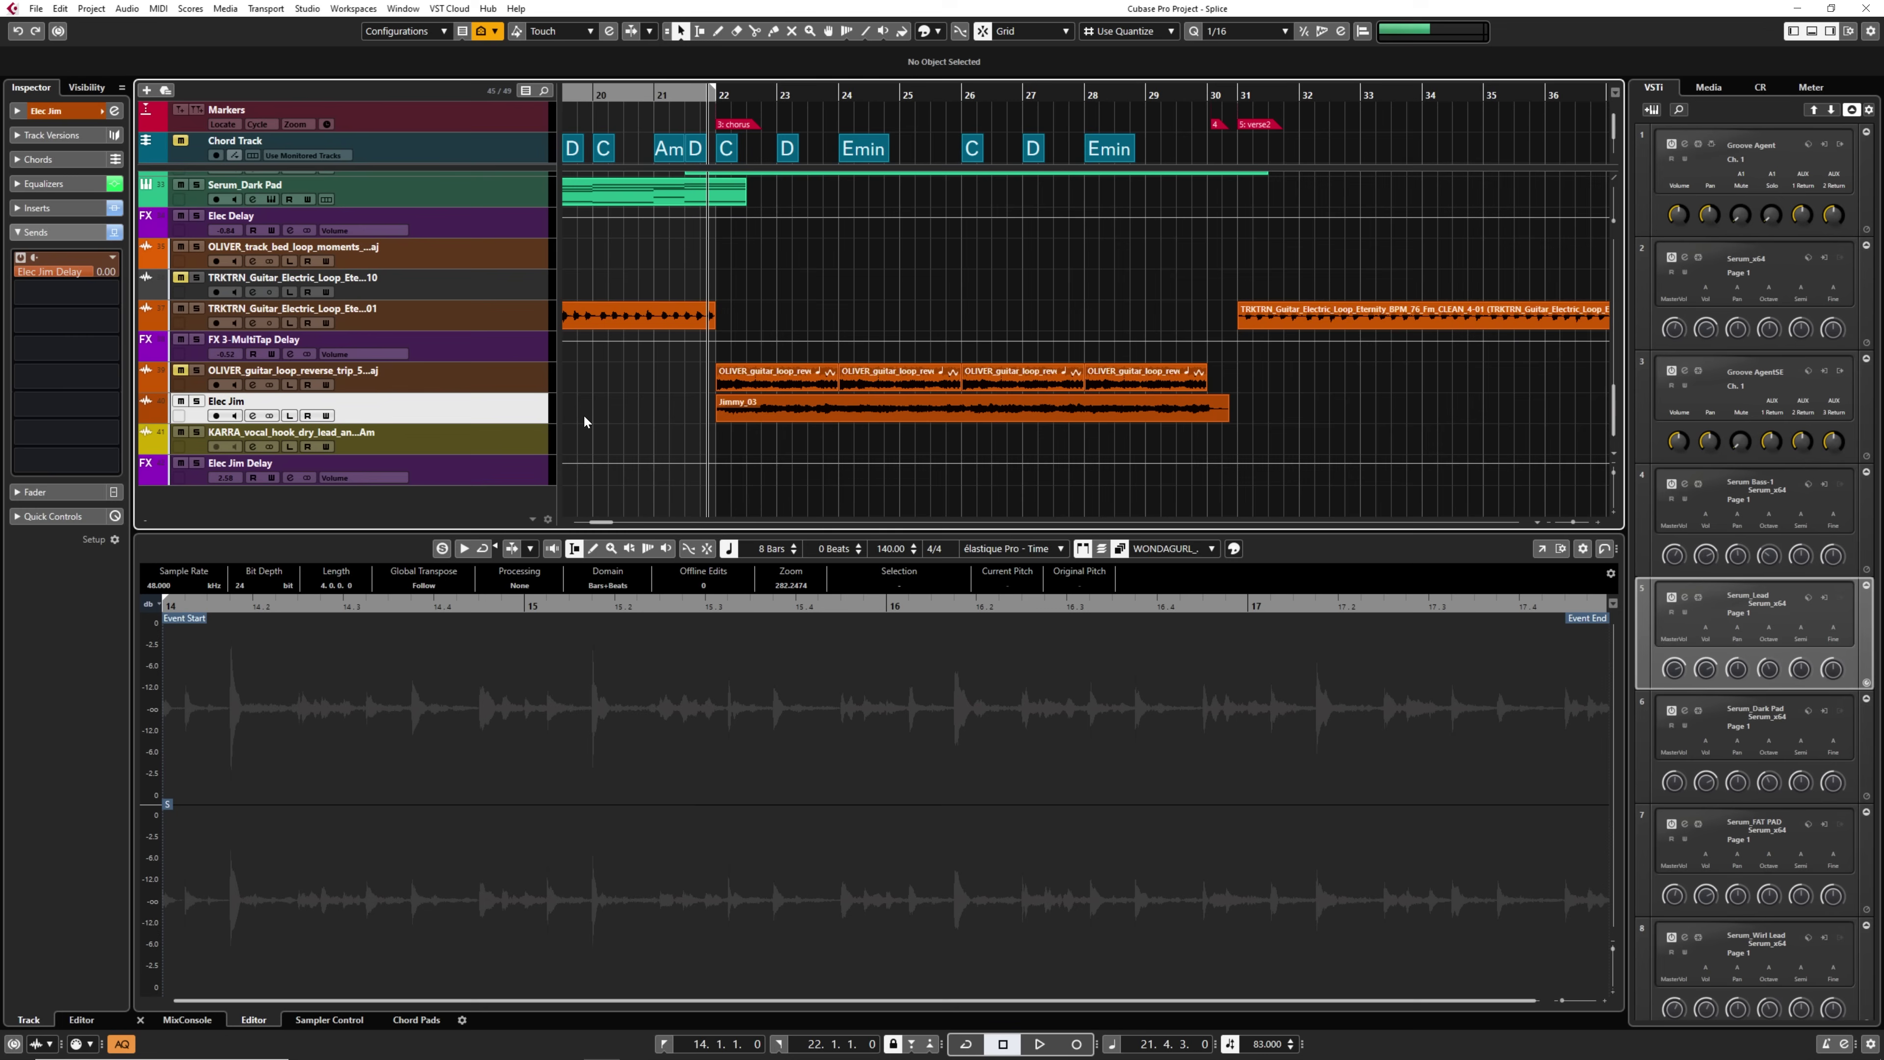
pyautogui.press('space')
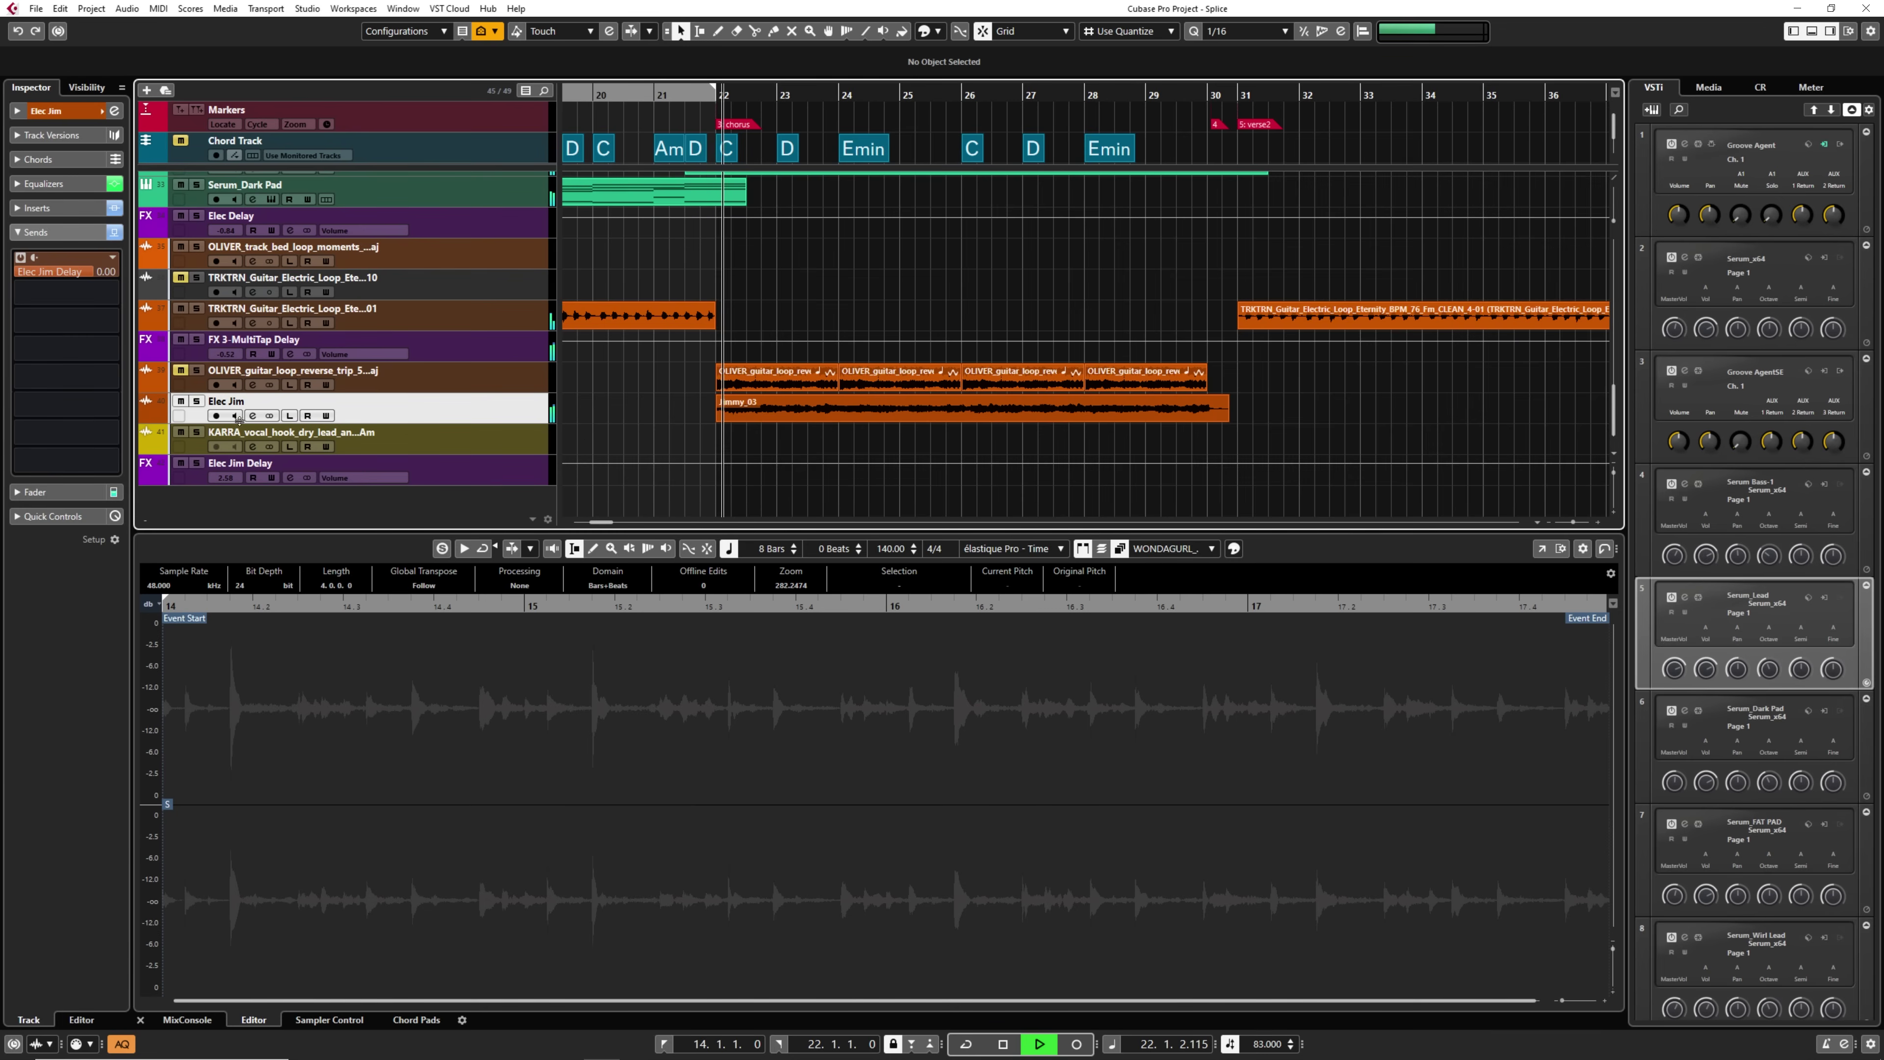
pyautogui.click(197, 402)
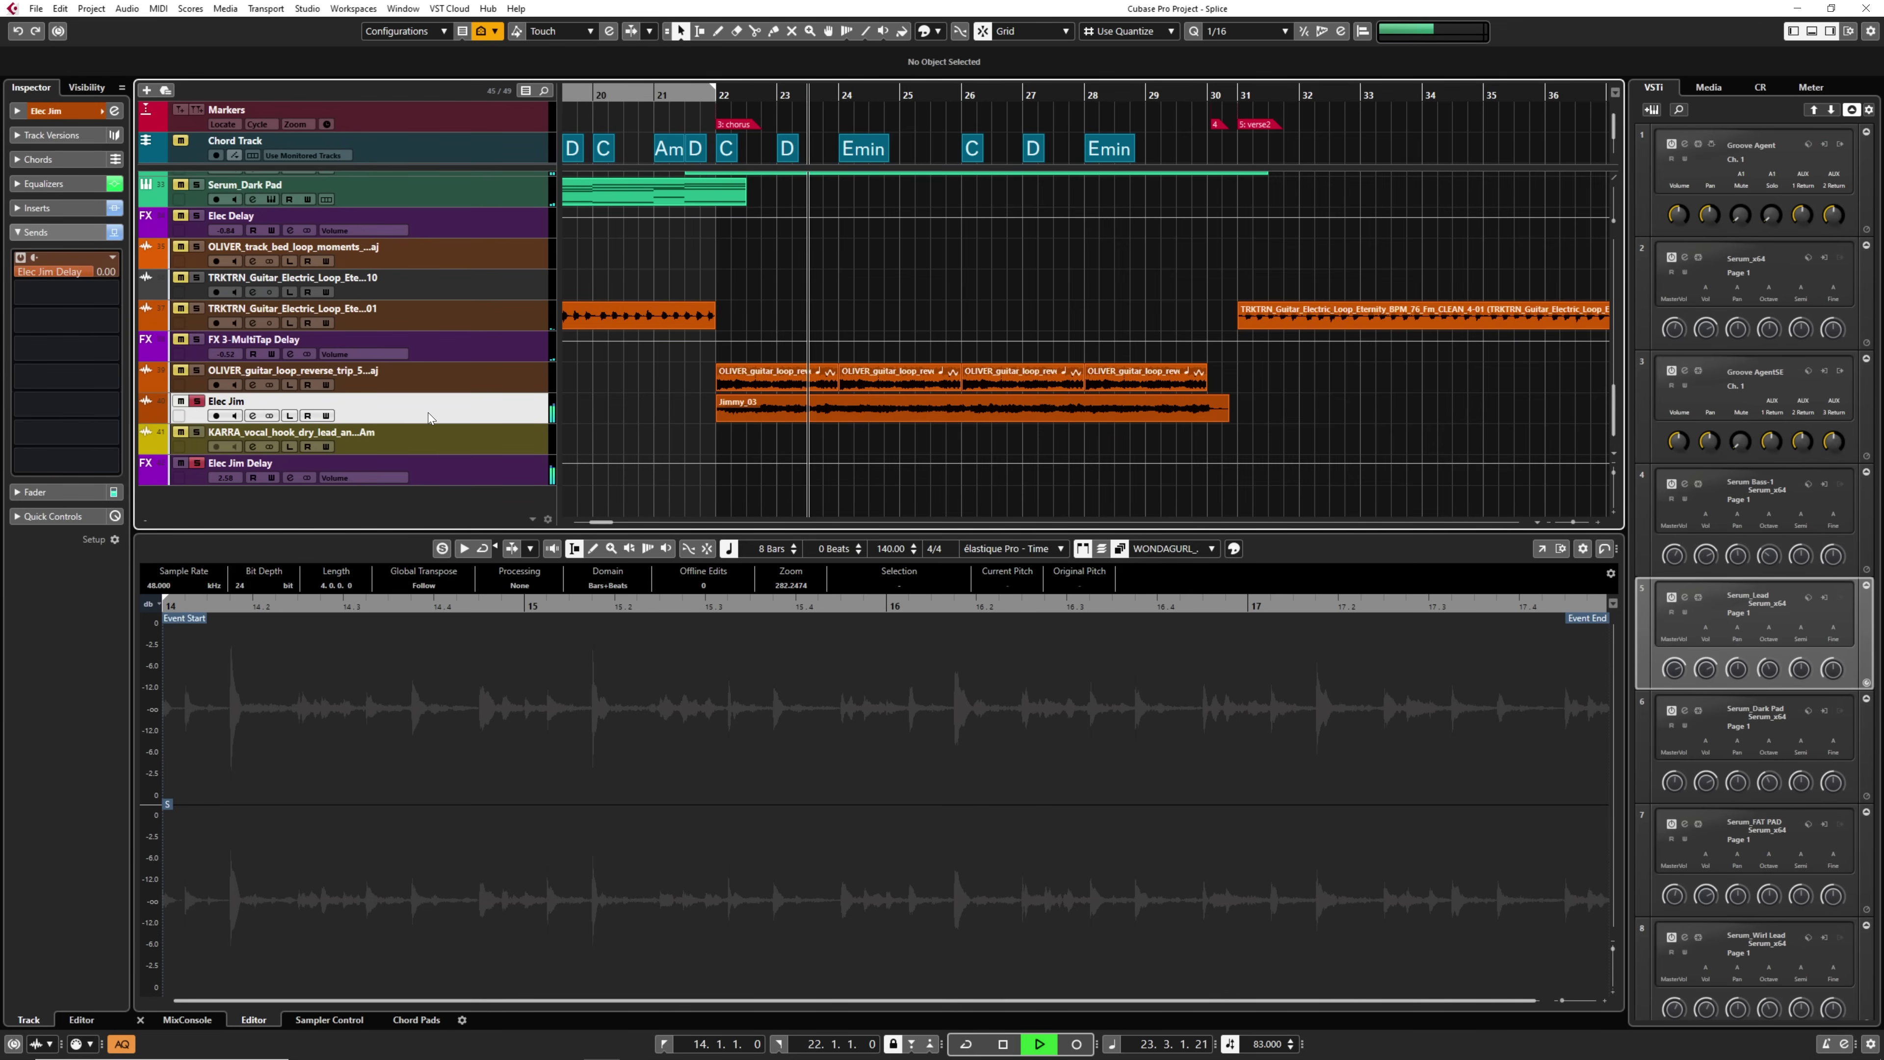
pyautogui.press('space')
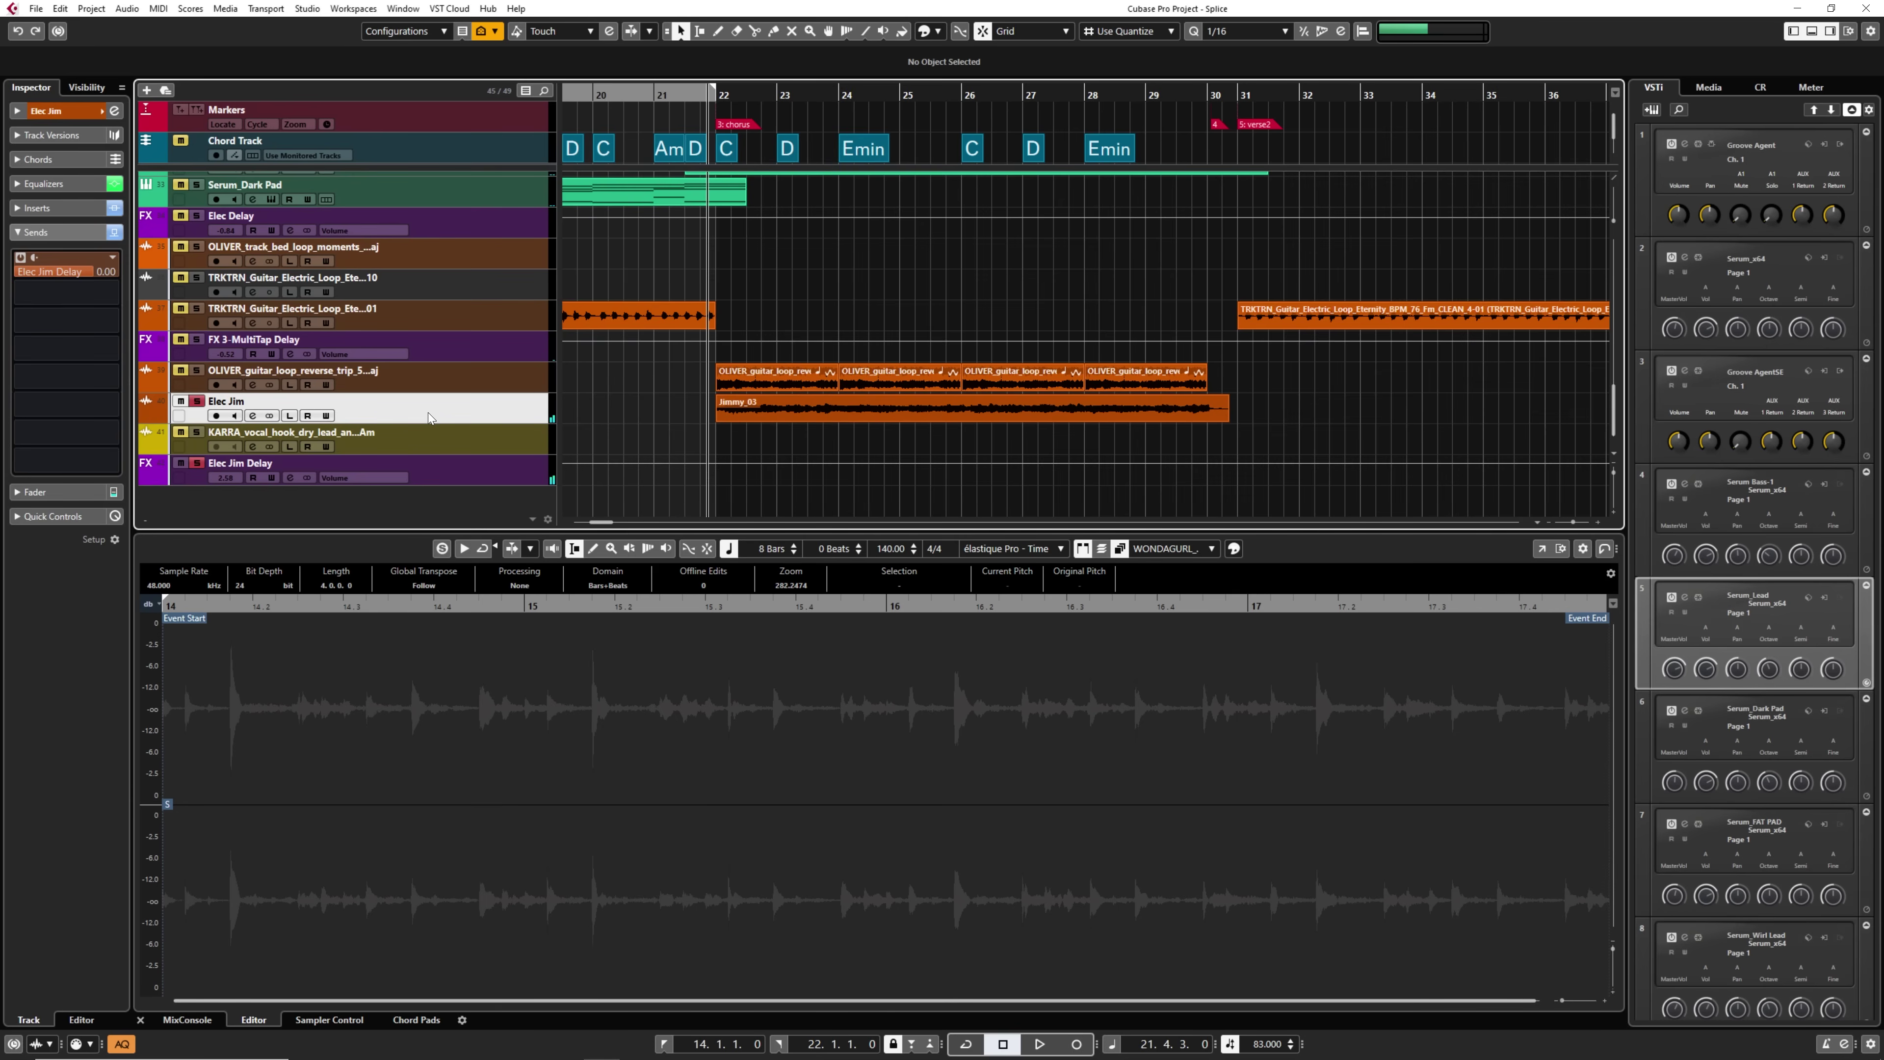
# Open the NA PSA1000 Jr insert of Elec Jim, bypass all of the track's inserts and play the dry guitar.
pyautogui.click(72, 210)
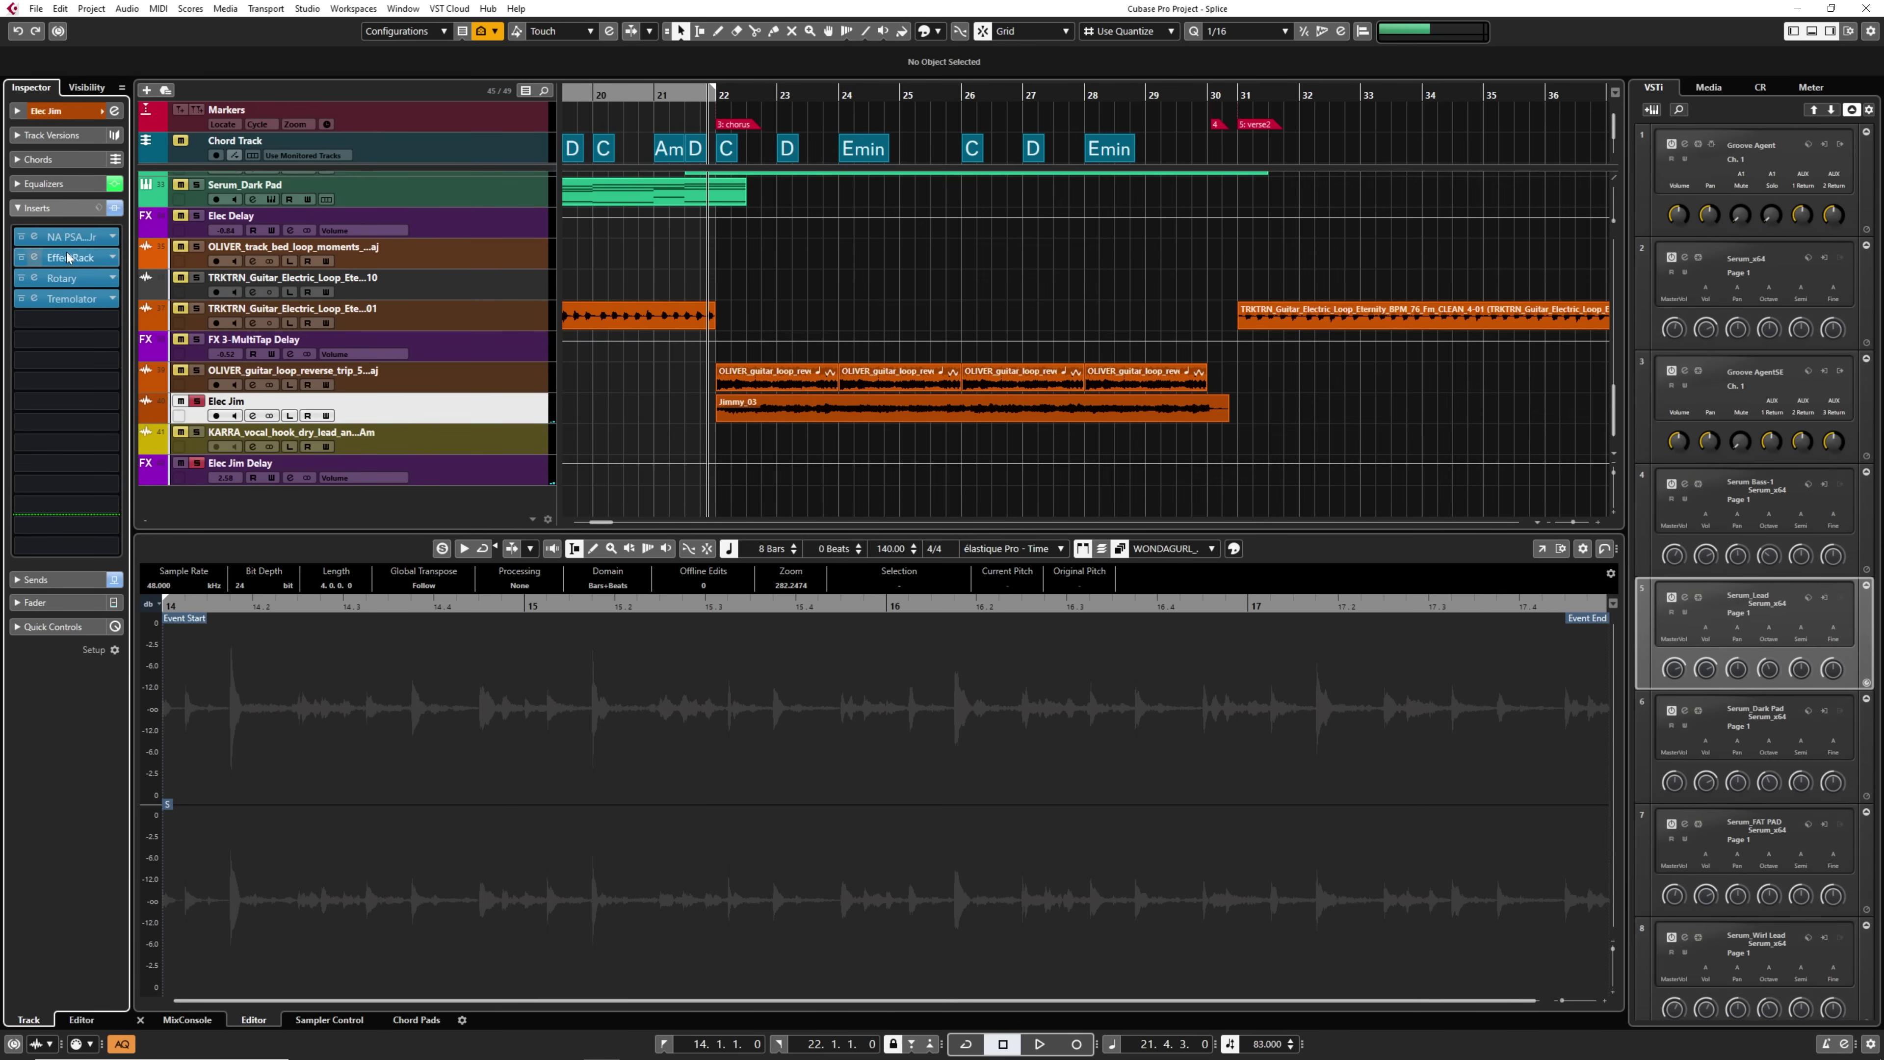
pyautogui.click(34, 237)
pyautogui.click(114, 208)
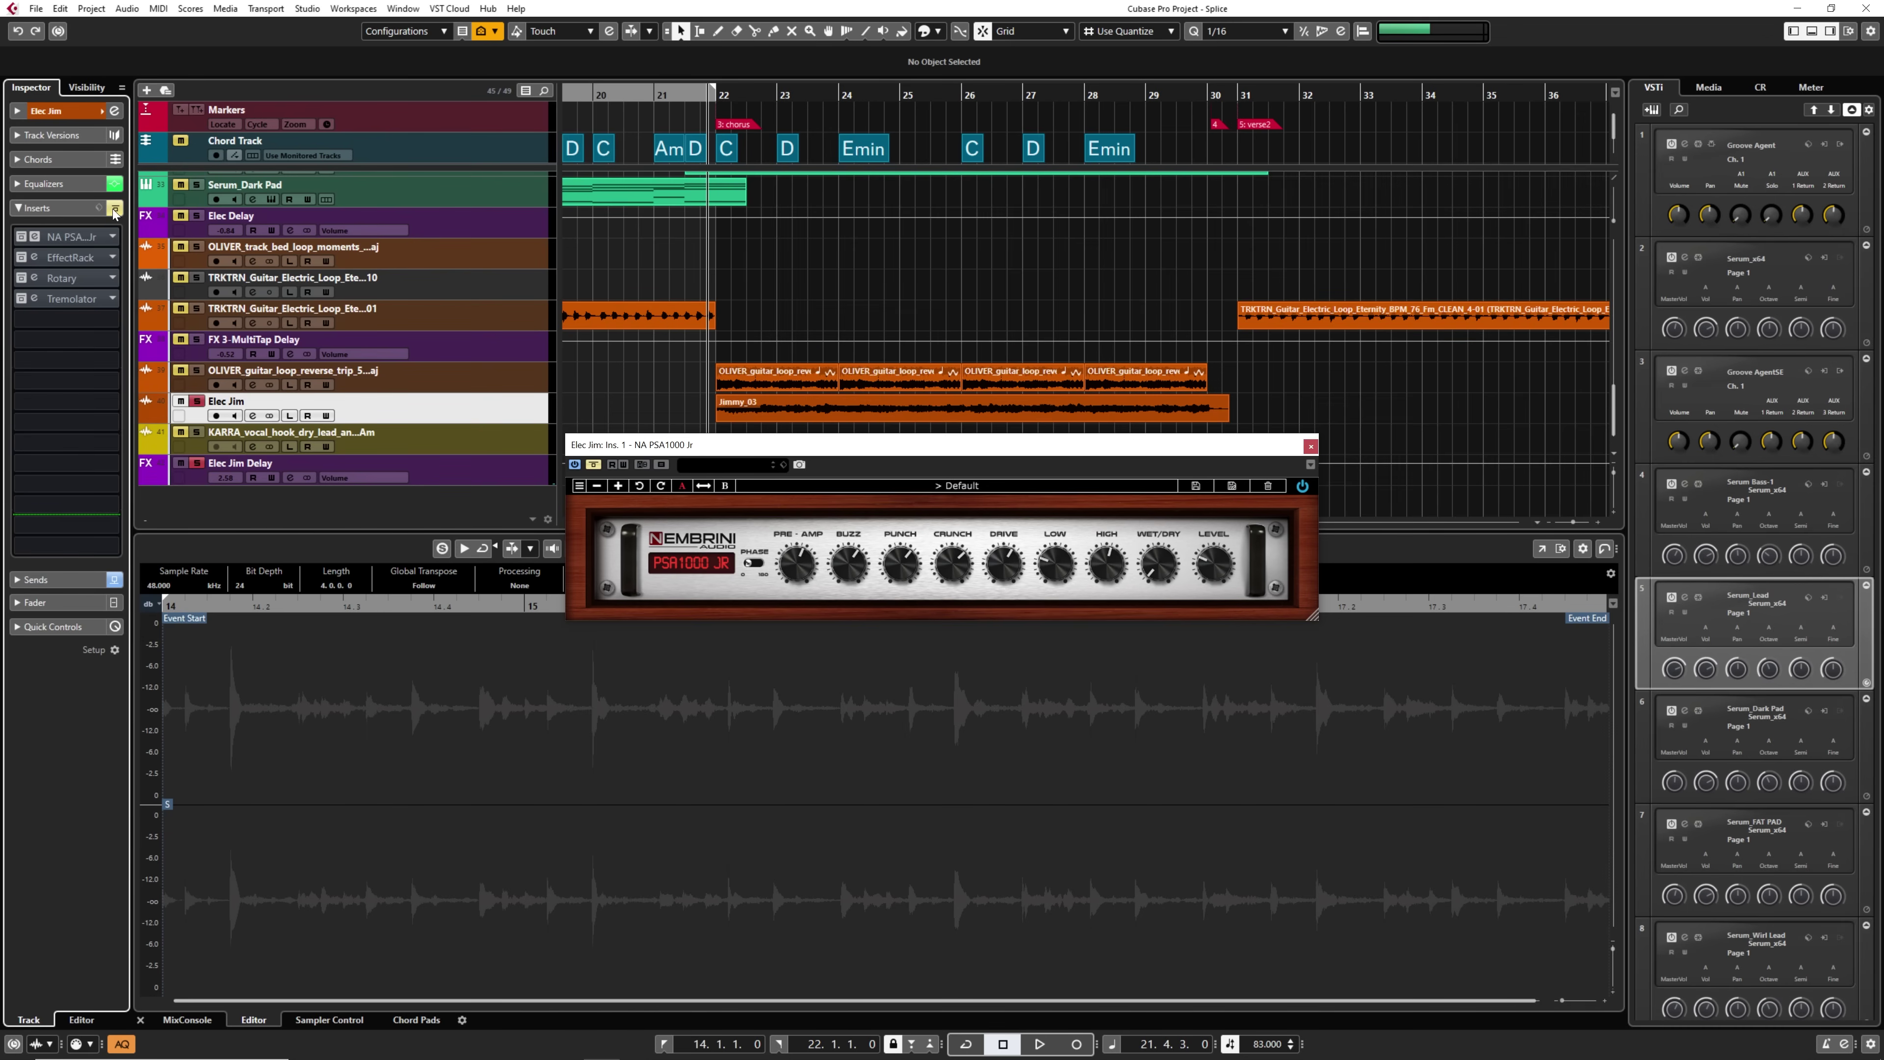
pyautogui.press('space')
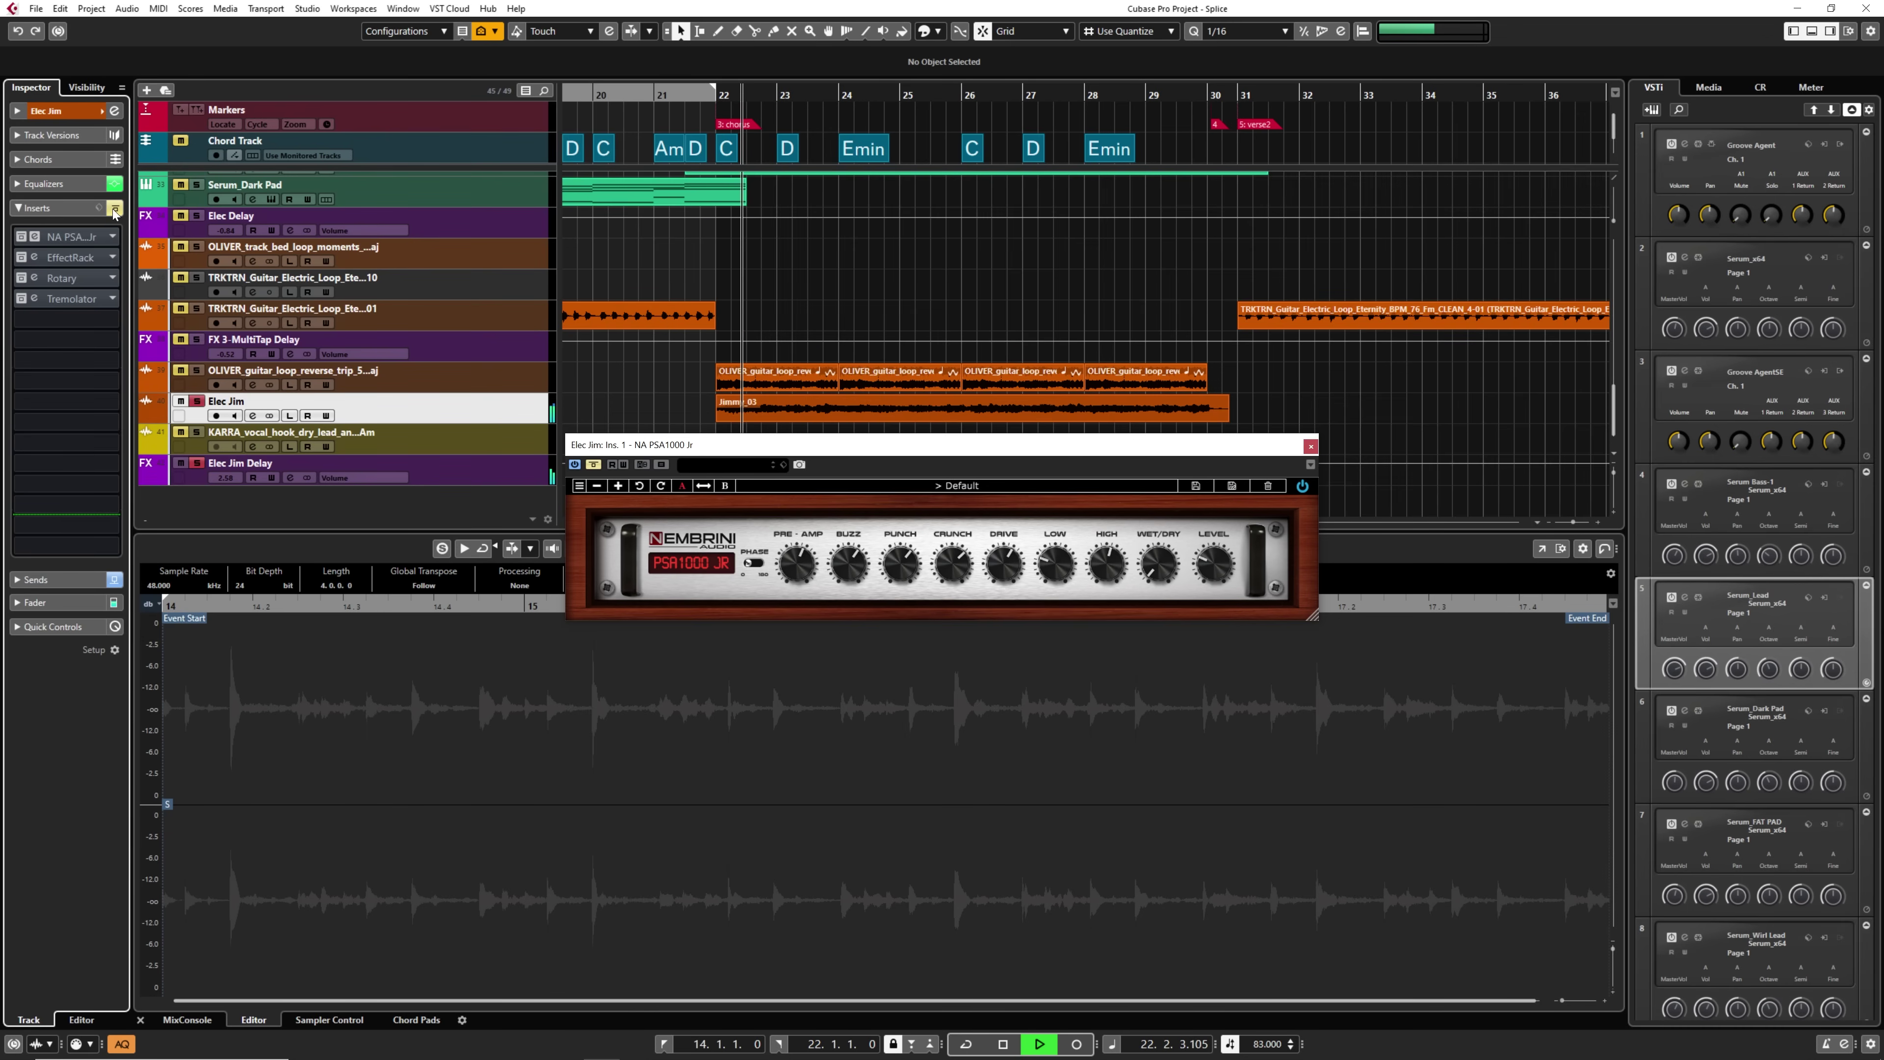
pyautogui.press('space')
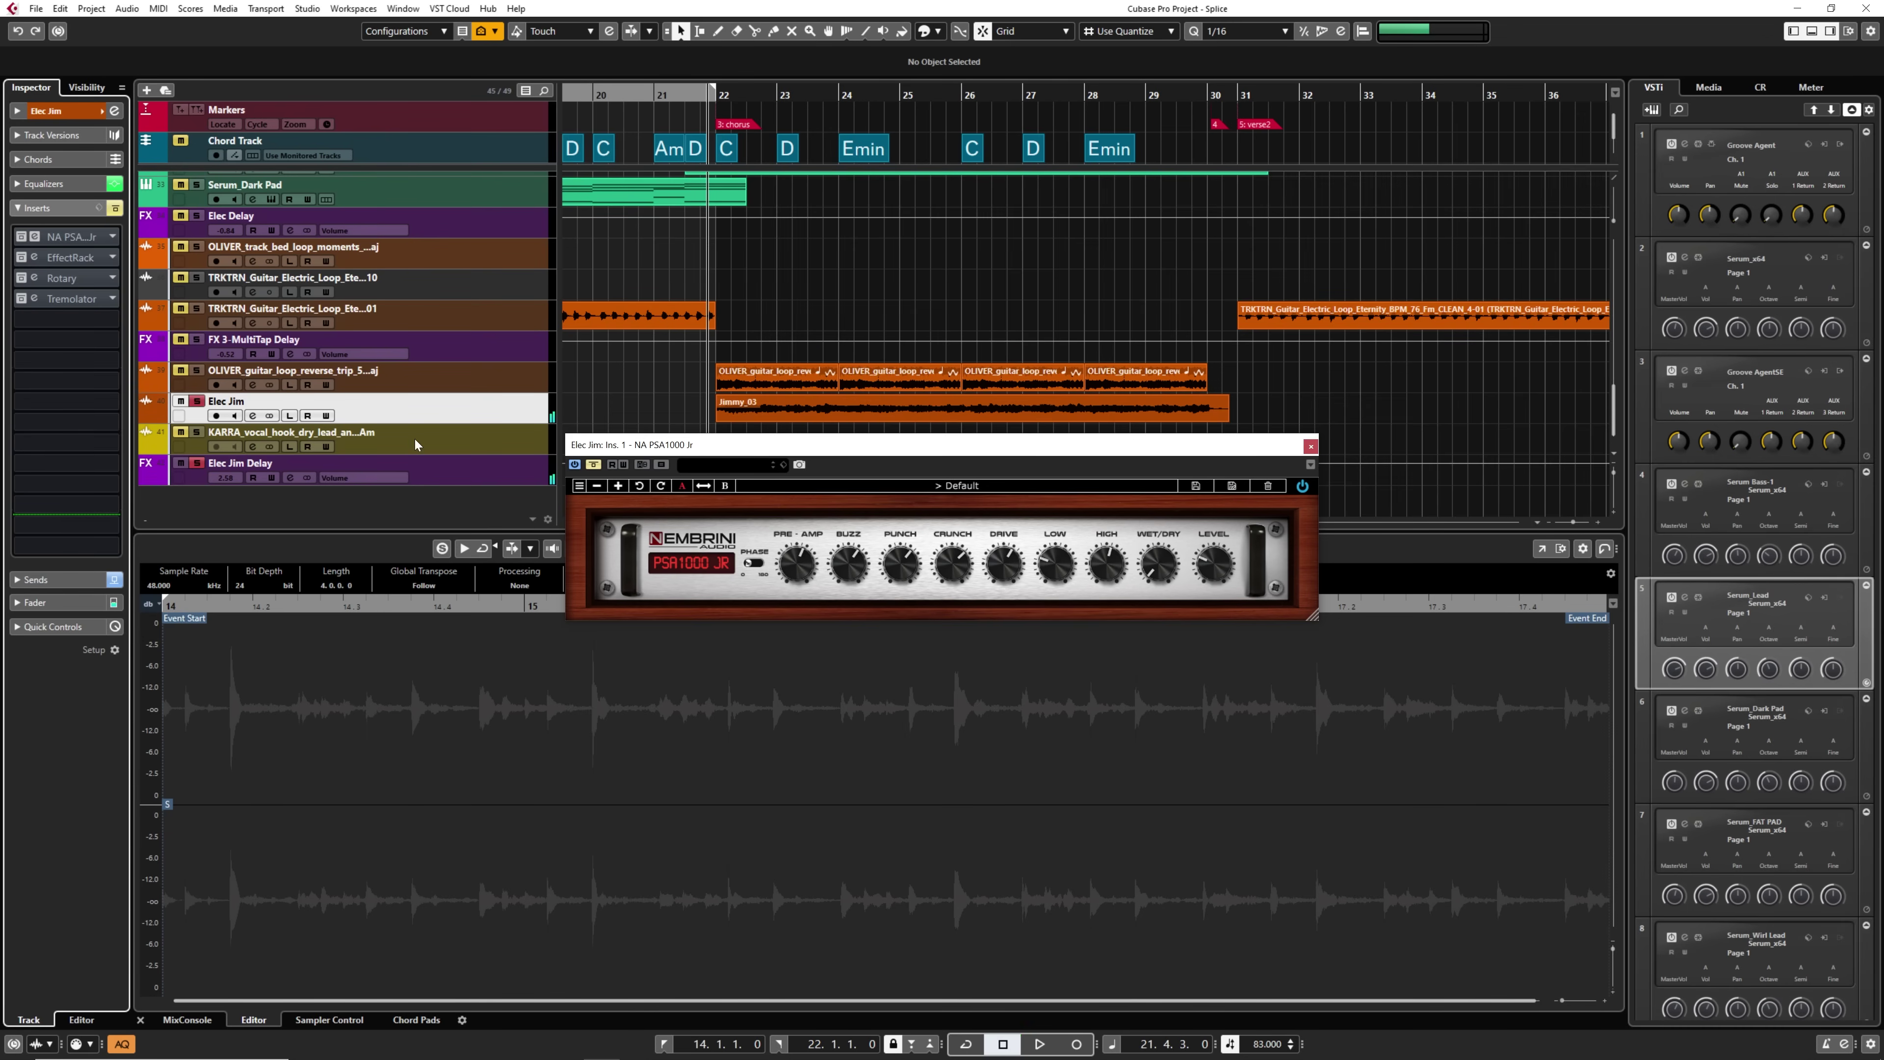
# Check the sends of Elec Jim, close the amp plug-in, reactivate only the NA PSA1000 Jr insert and play the track.
pyautogui.click(83, 580)
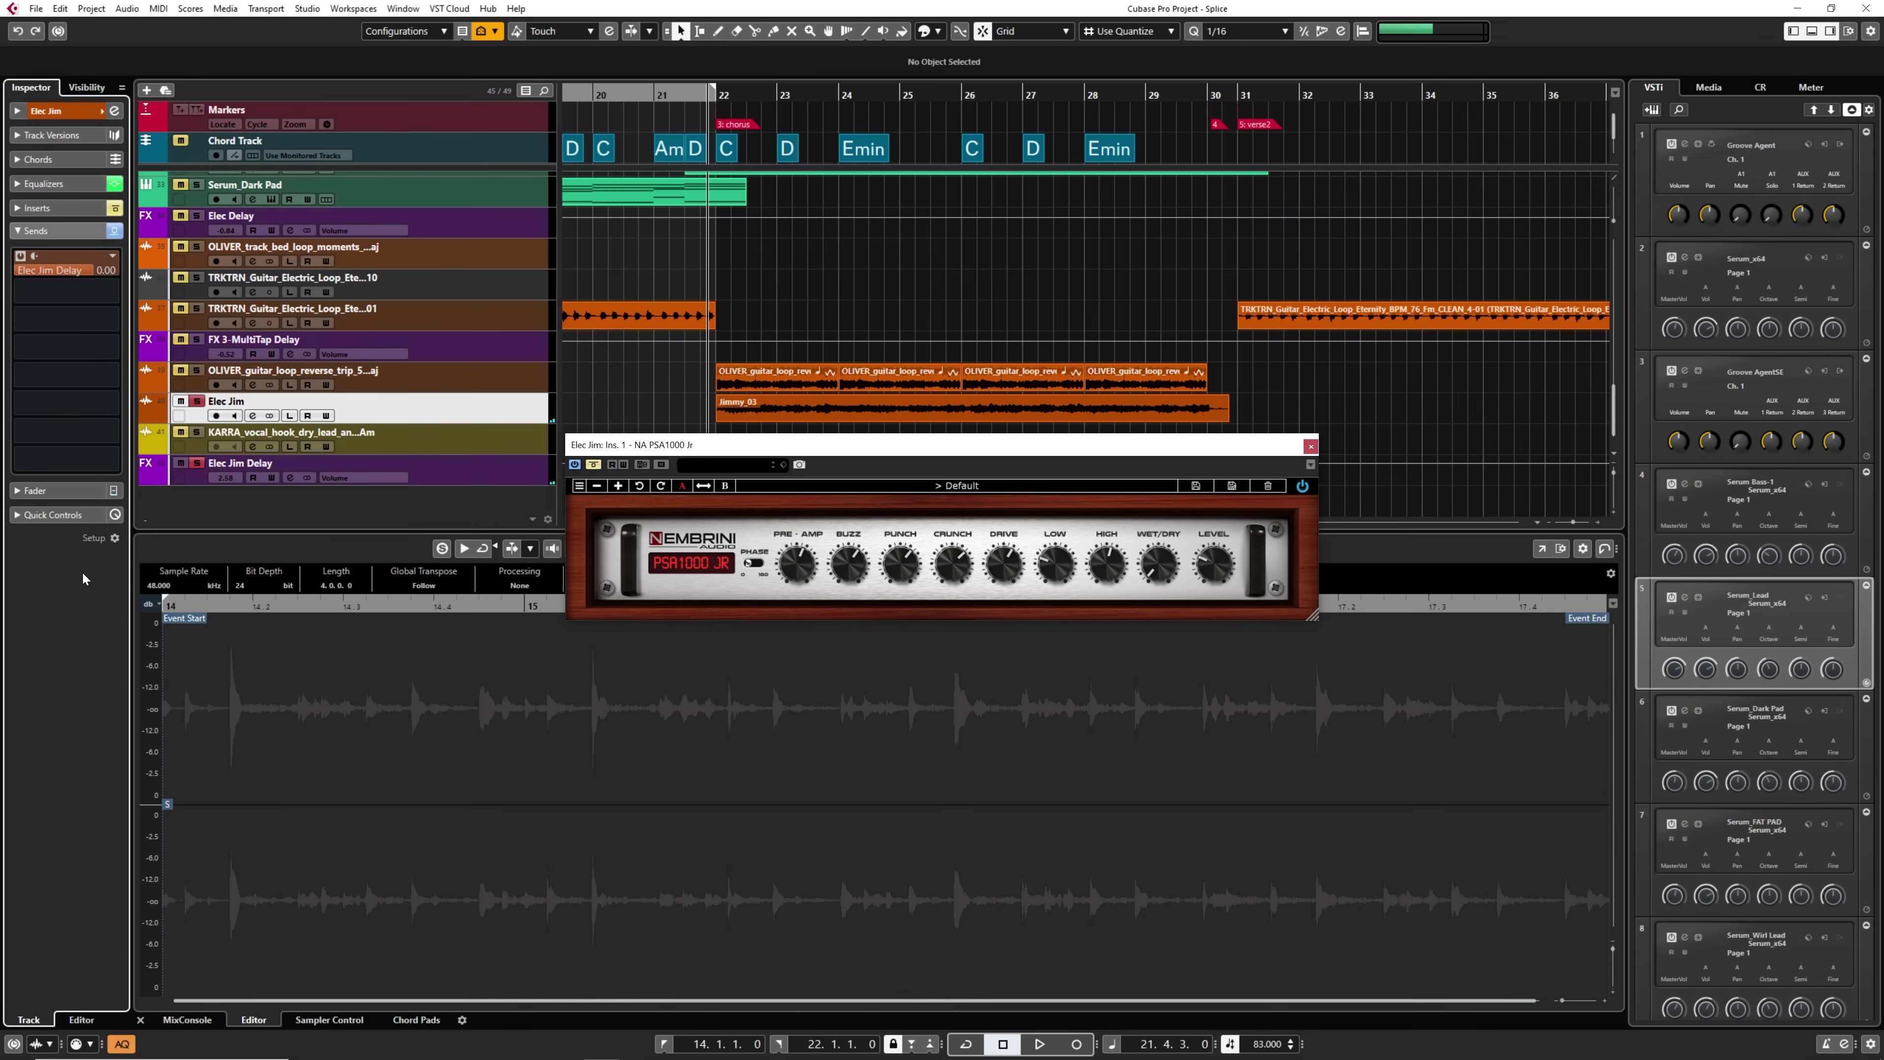
pyautogui.click(72, 206)
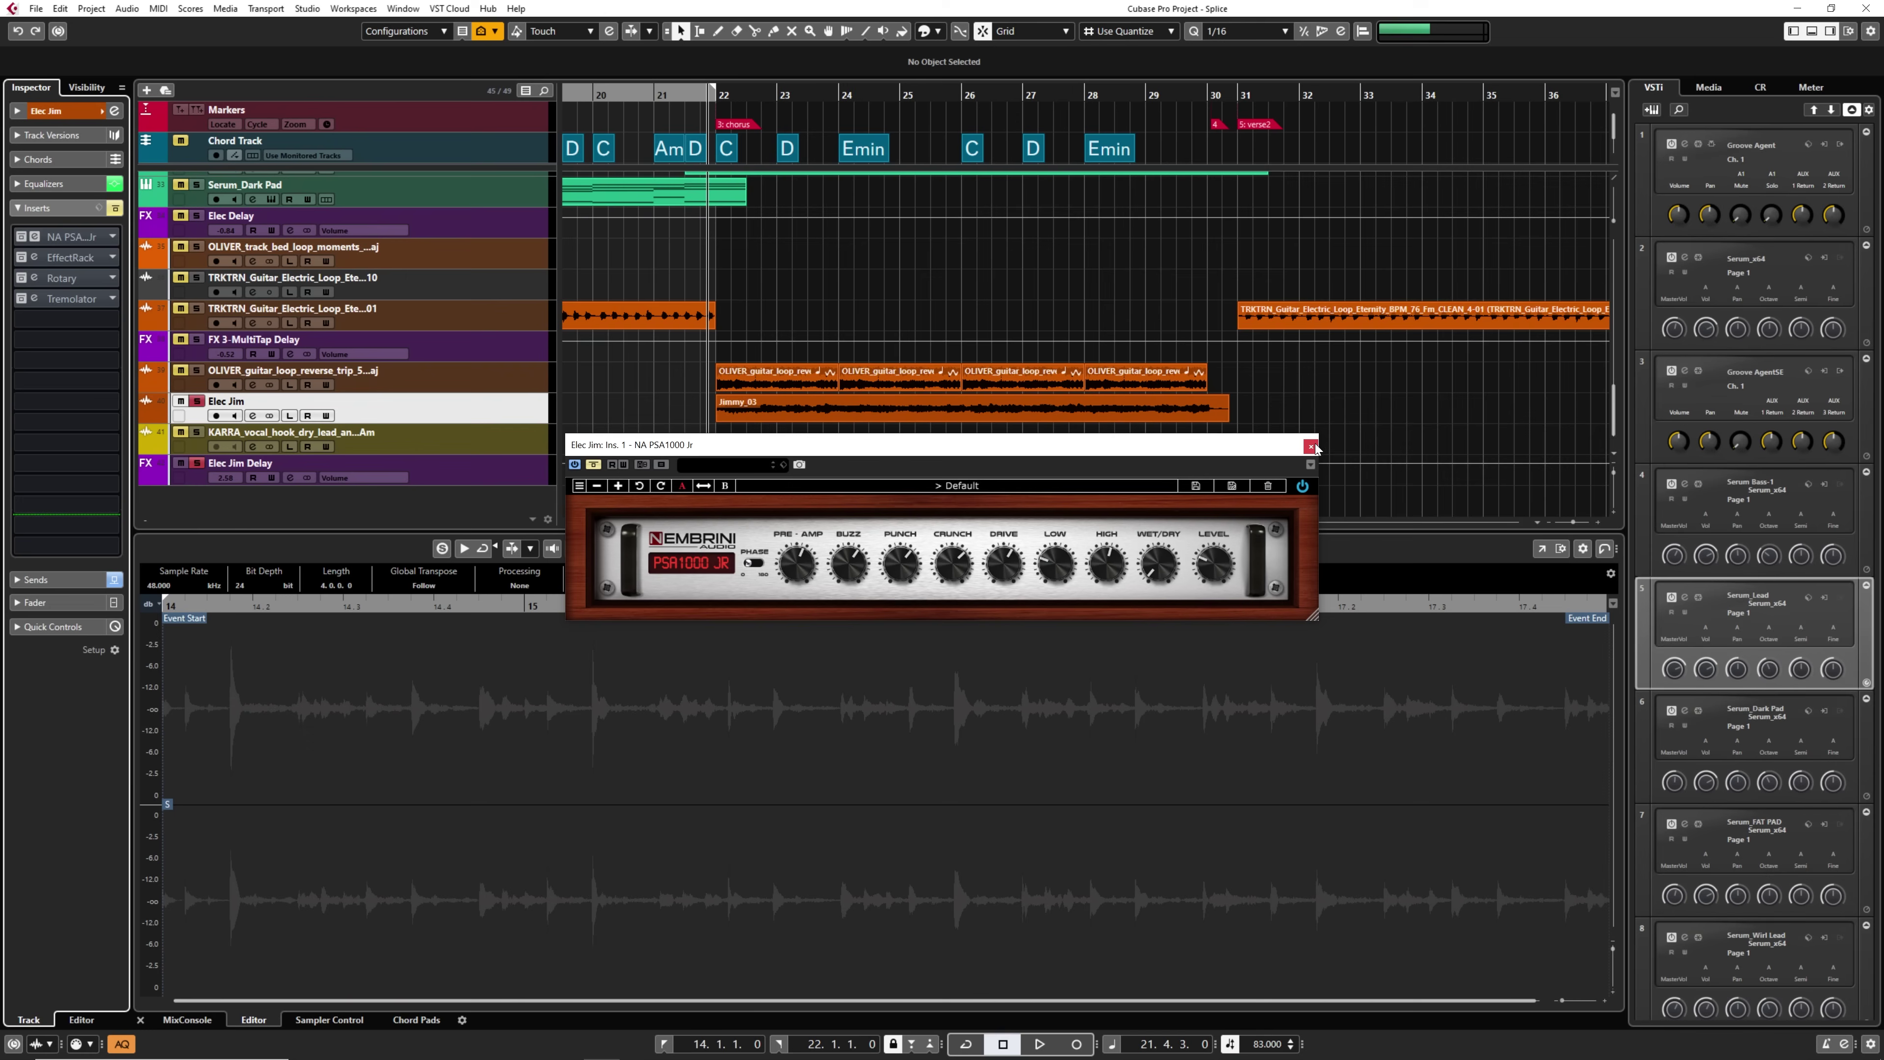
pyautogui.click(23, 238)
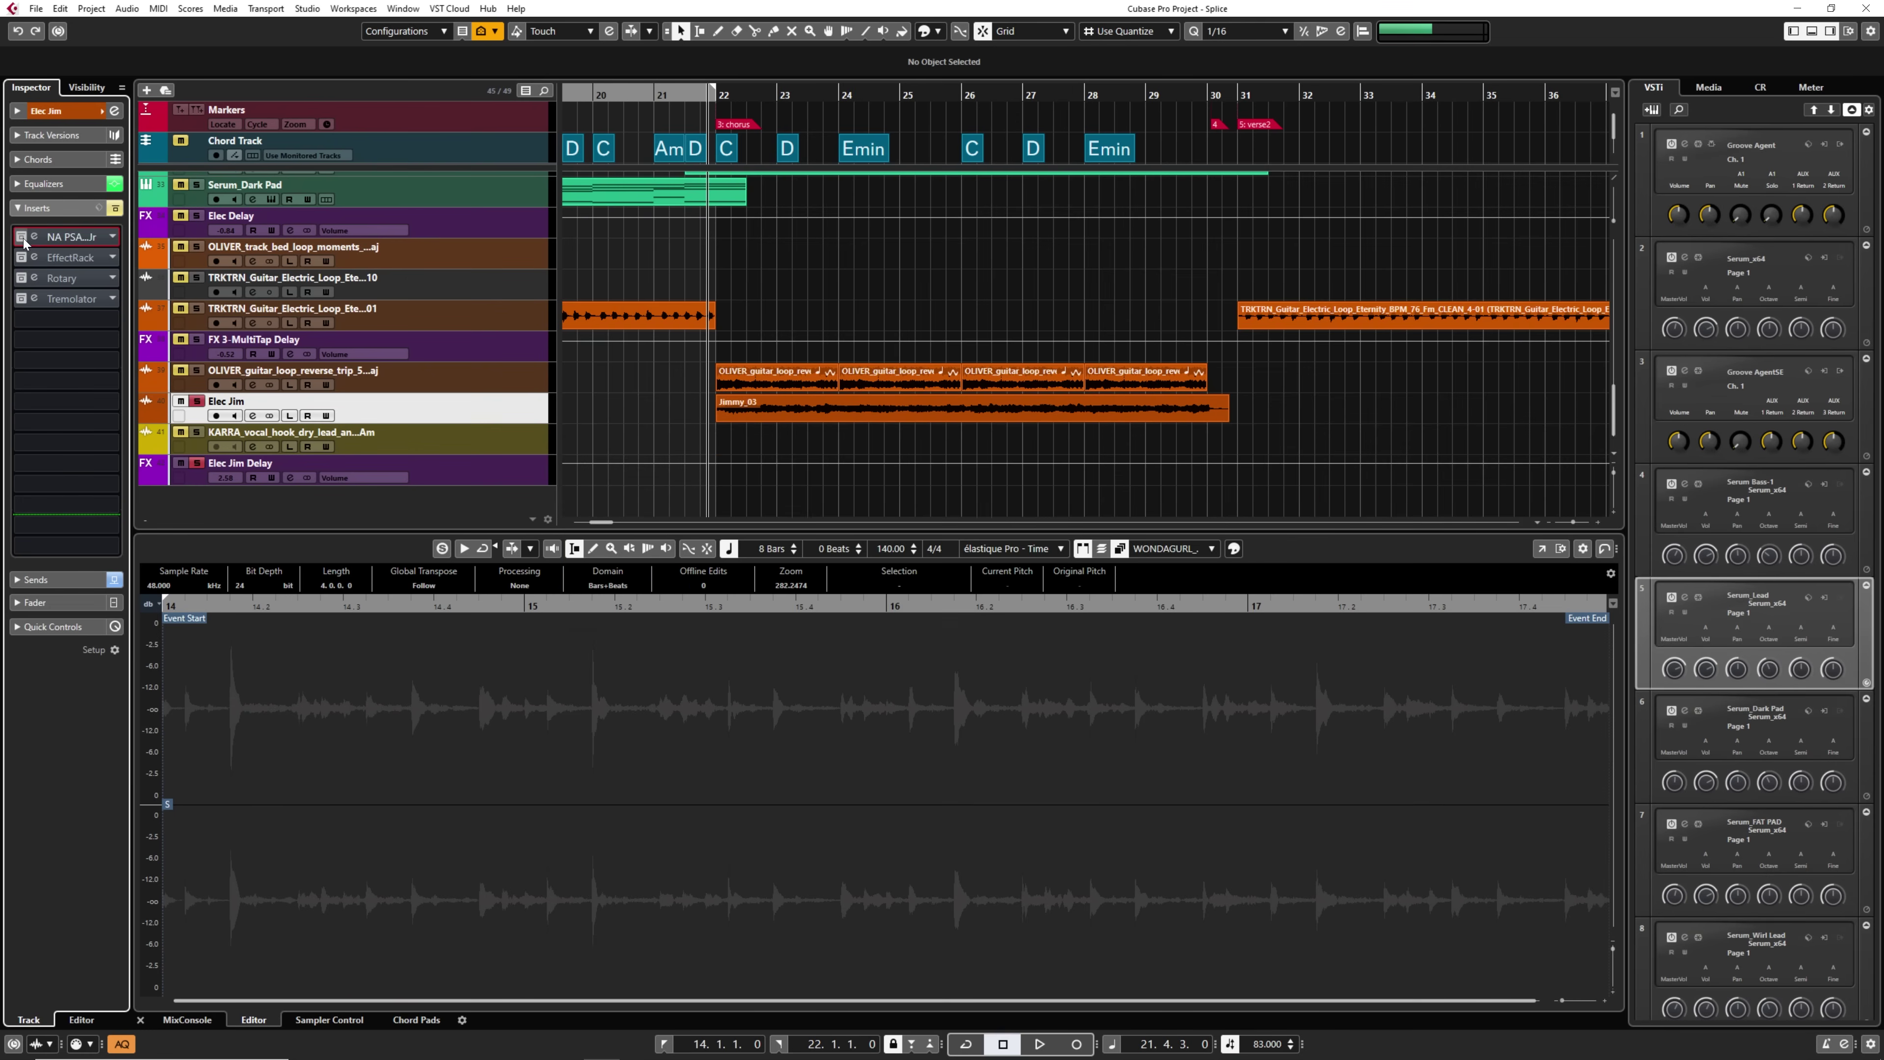
pyautogui.press('space')
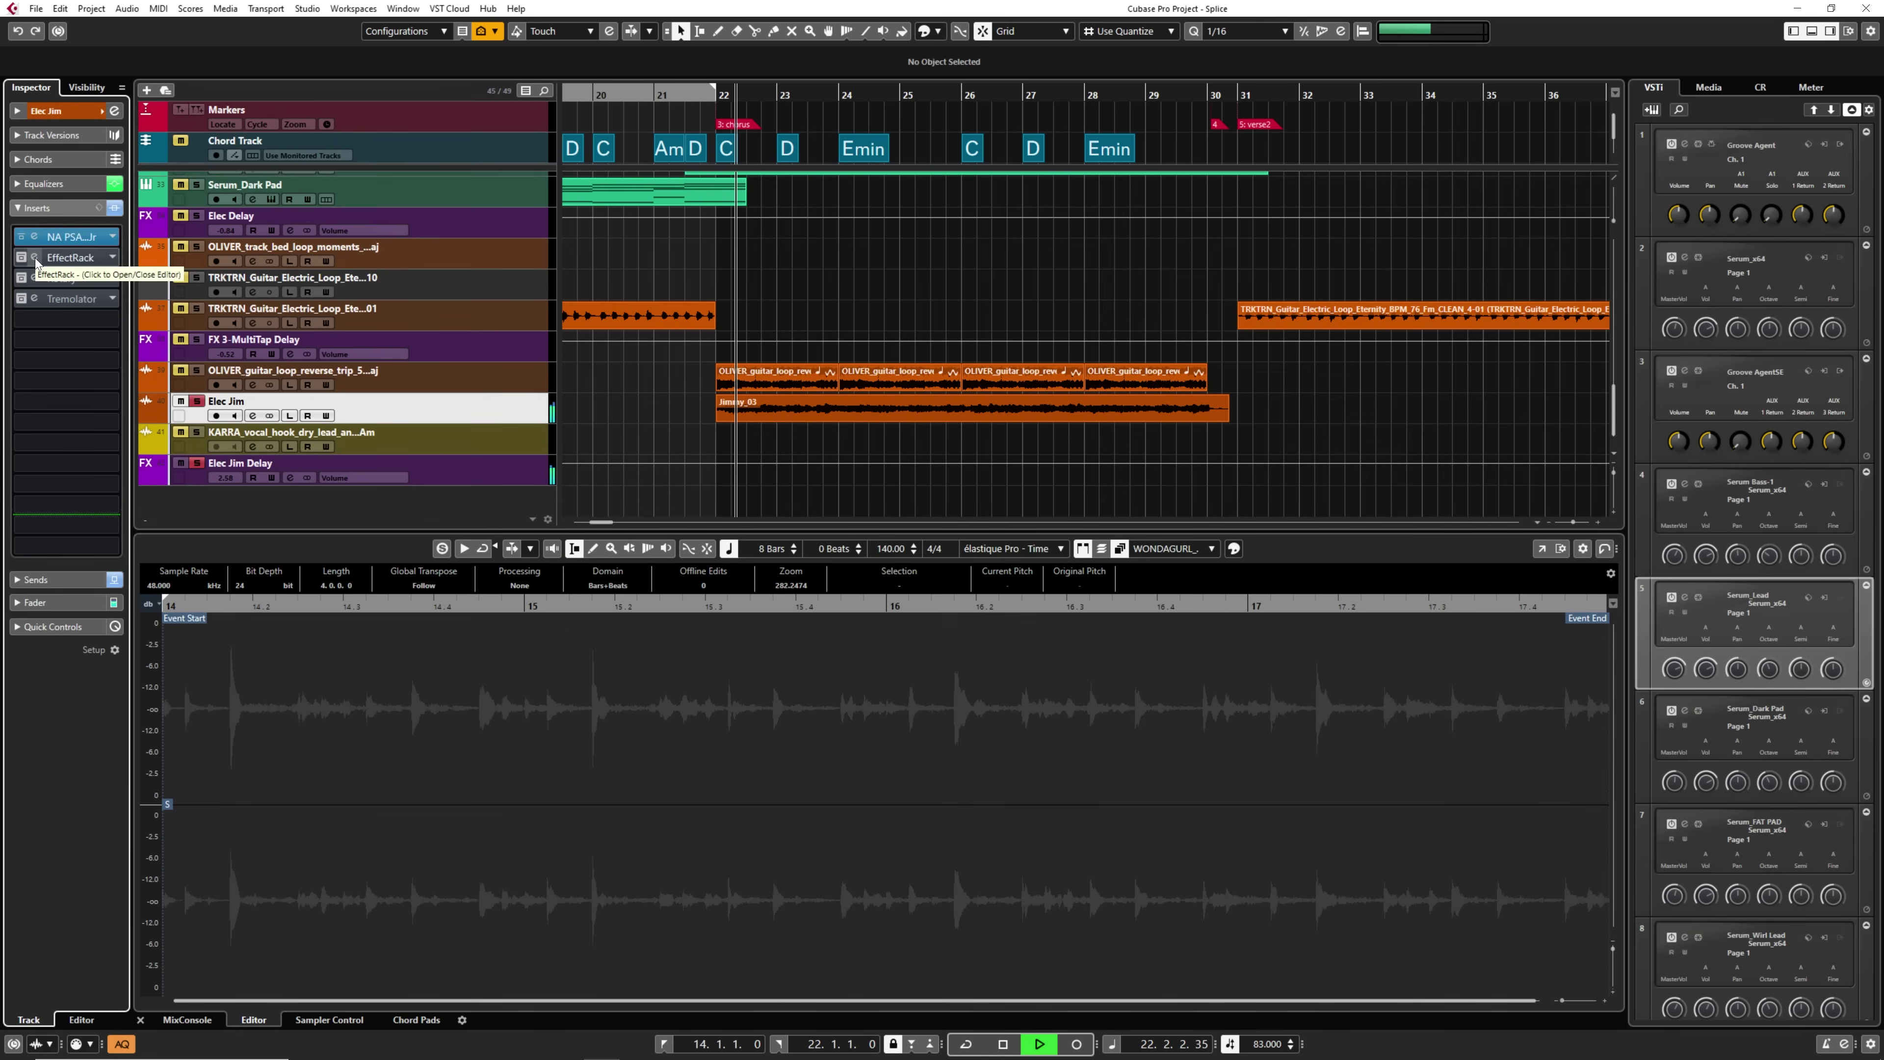
# Open the EffectRack insert with its PhaseMistress phaser, reactivate it and replay Elec Jim from late bar 21.
pyautogui.click(35, 258)
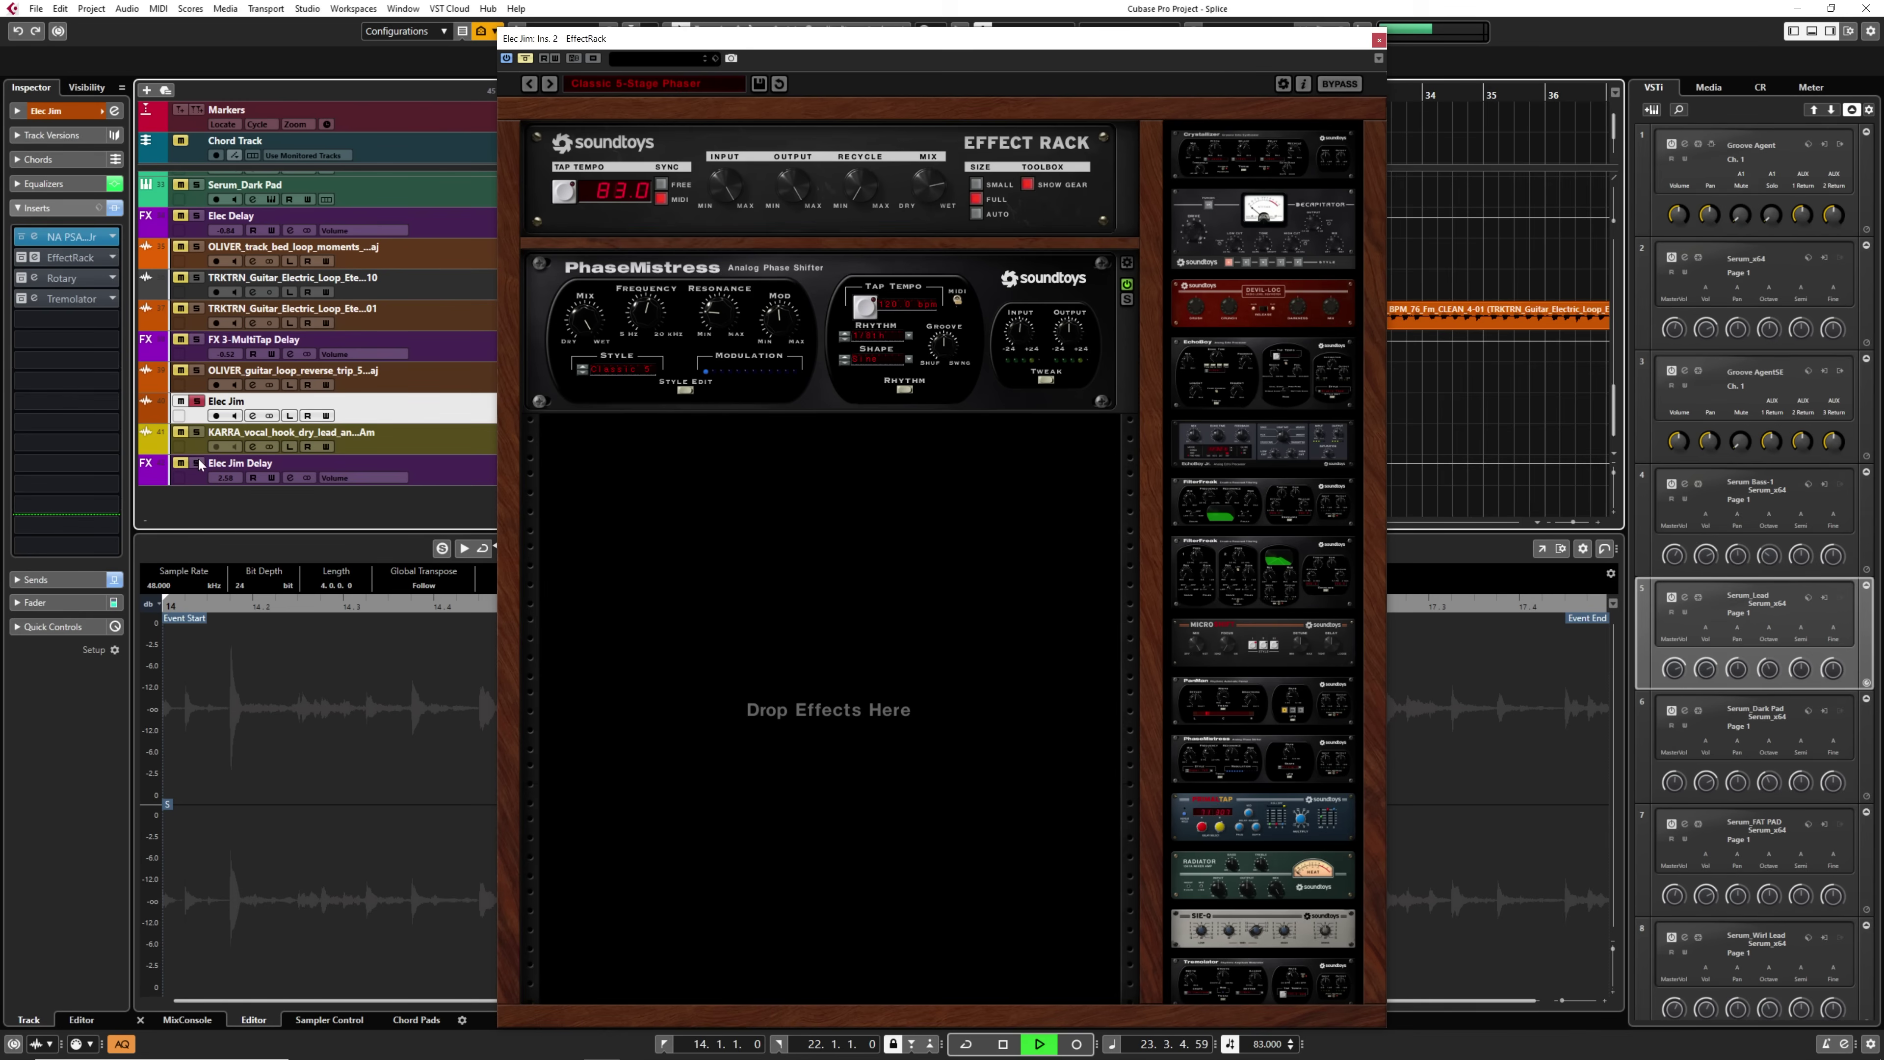
pyautogui.click(20, 258)
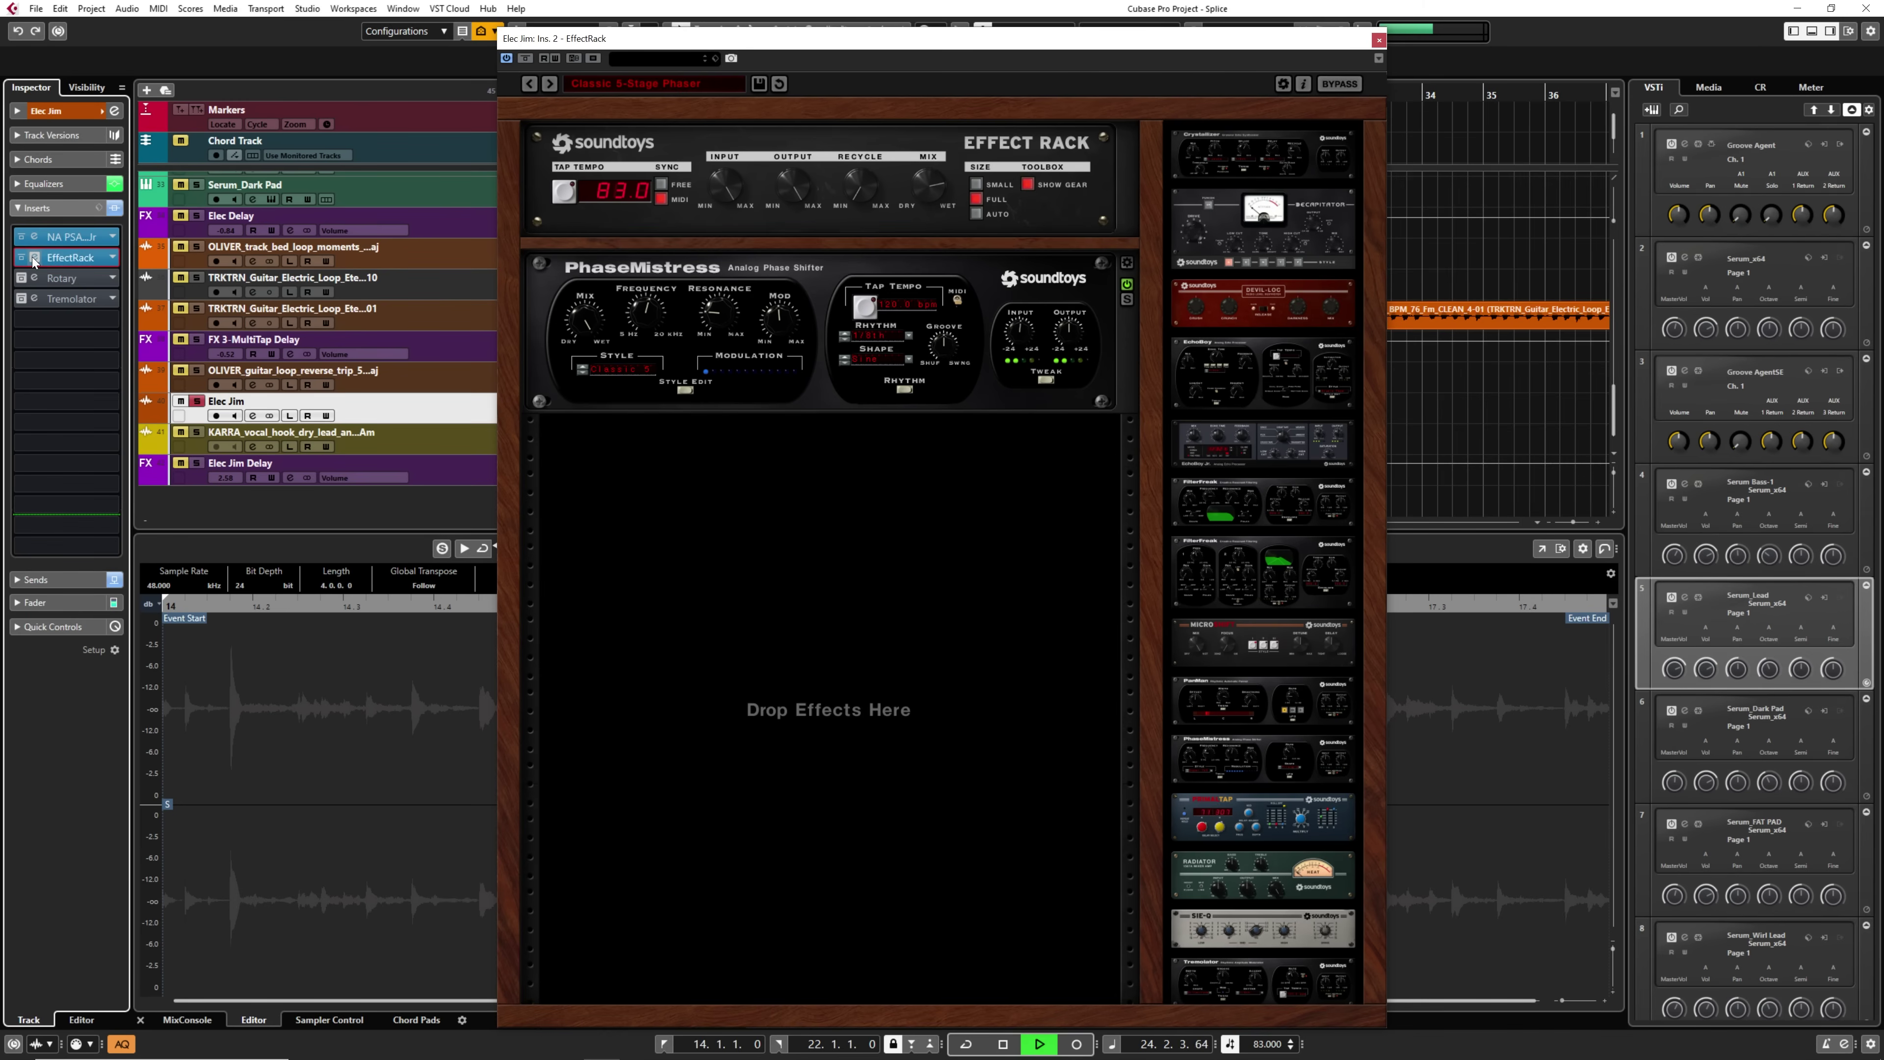
pyautogui.click(35, 258)
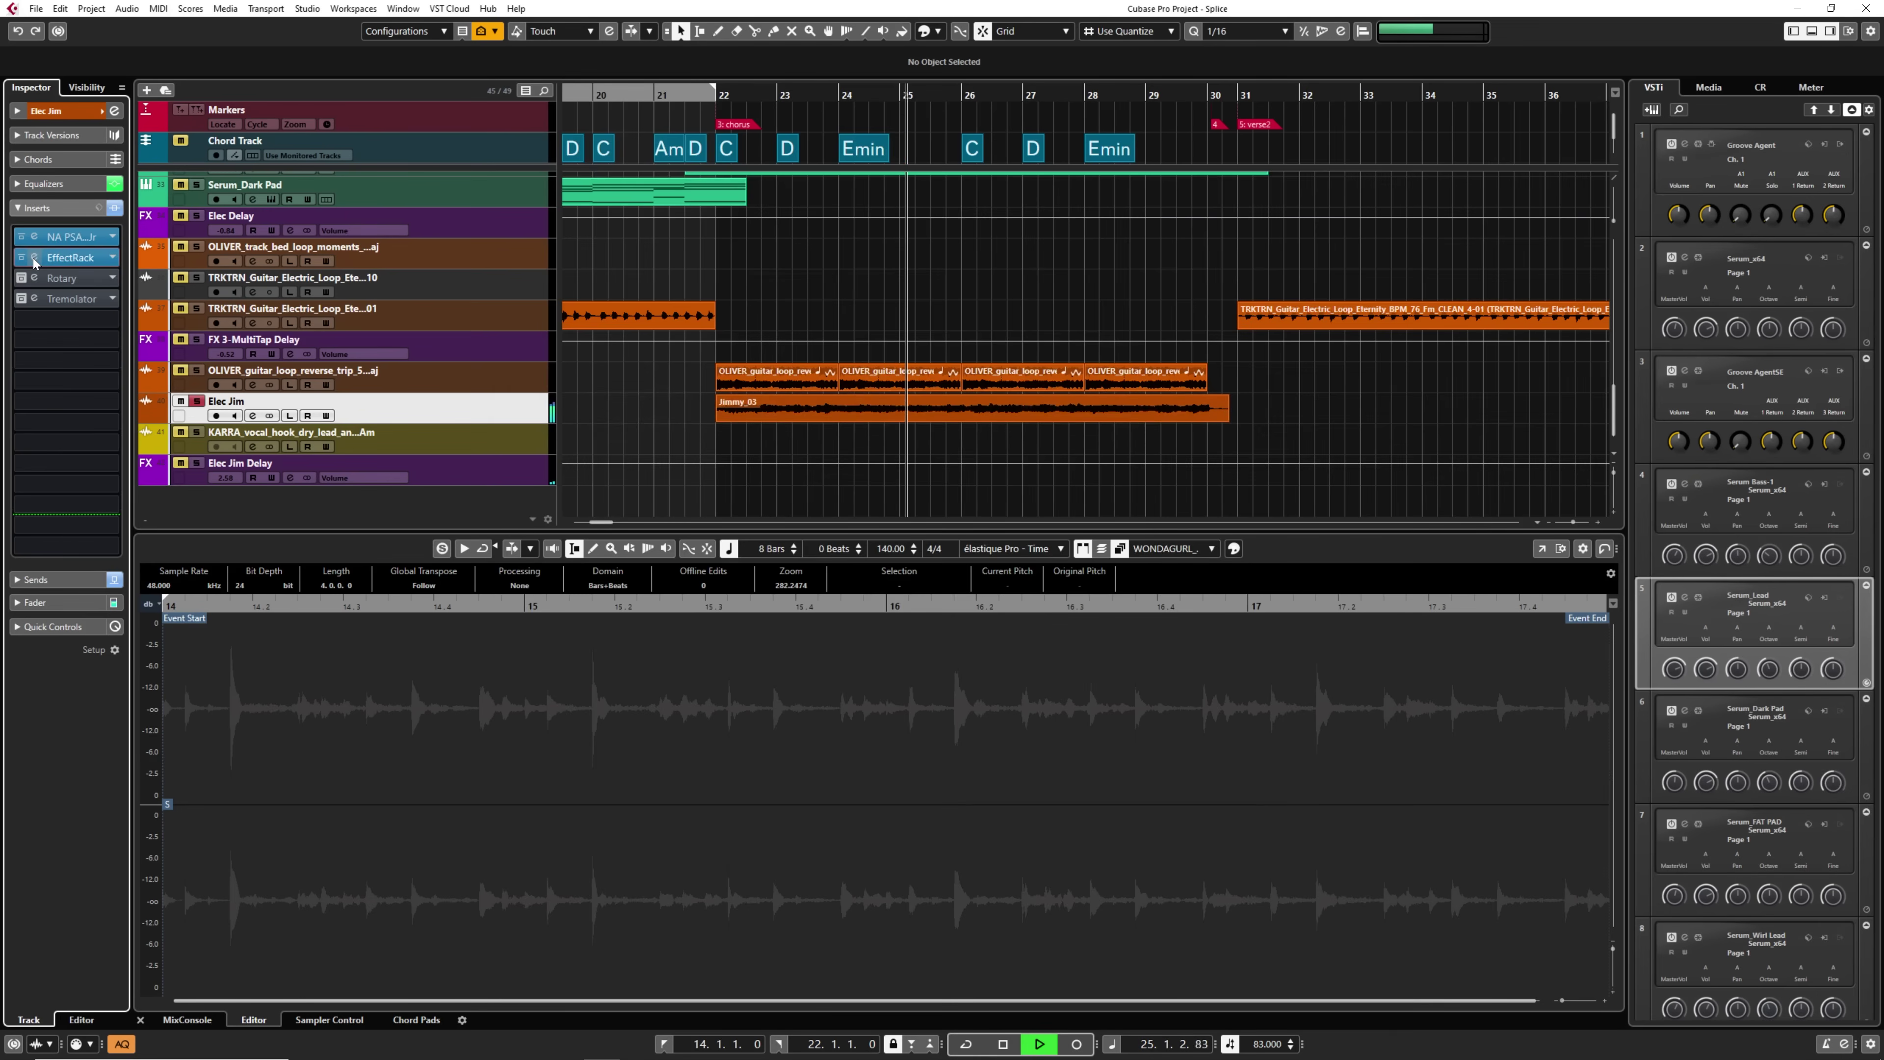
pyautogui.click(35, 258)
pyautogui.press('space')
pyautogui.press('space')
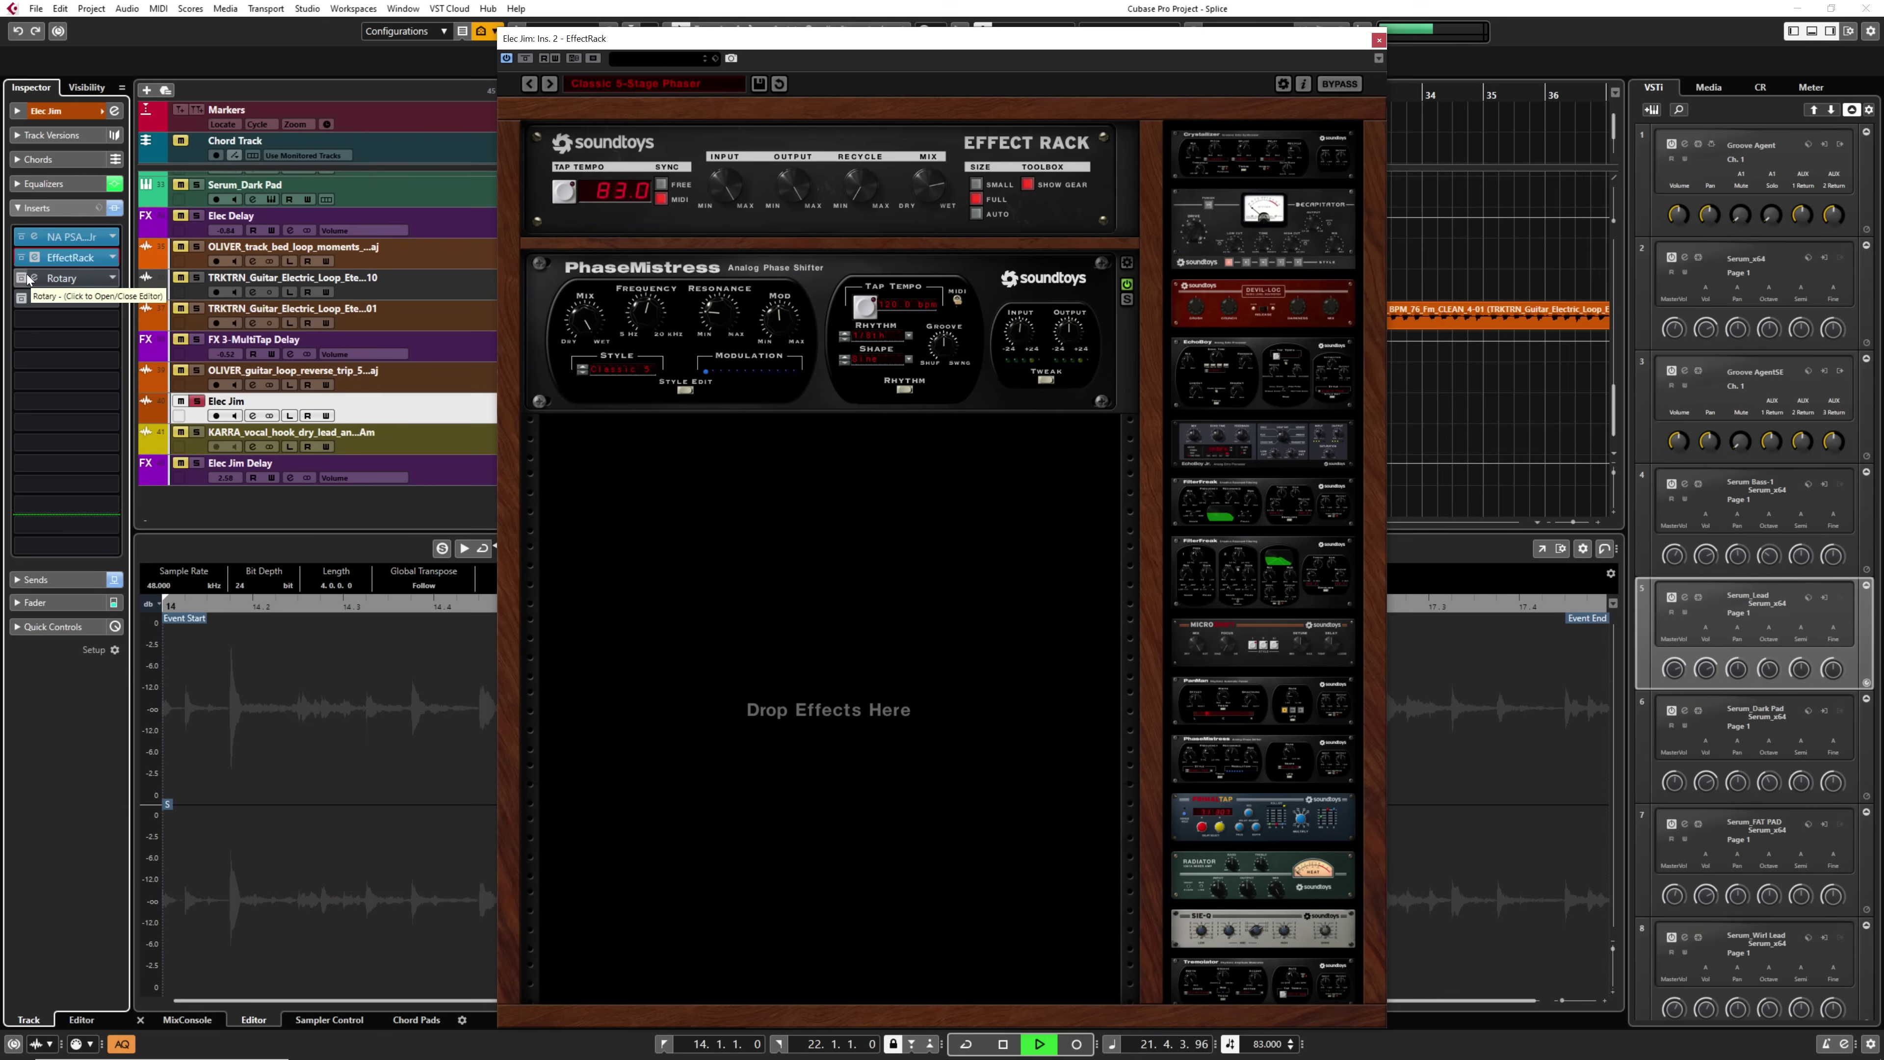
# Reactivate the Rotary and Tremolator inserts on Elec Jim during playback, viewing the Rotary settings, and stop playback.
pyautogui.click(22, 278)
pyautogui.click(35, 278)
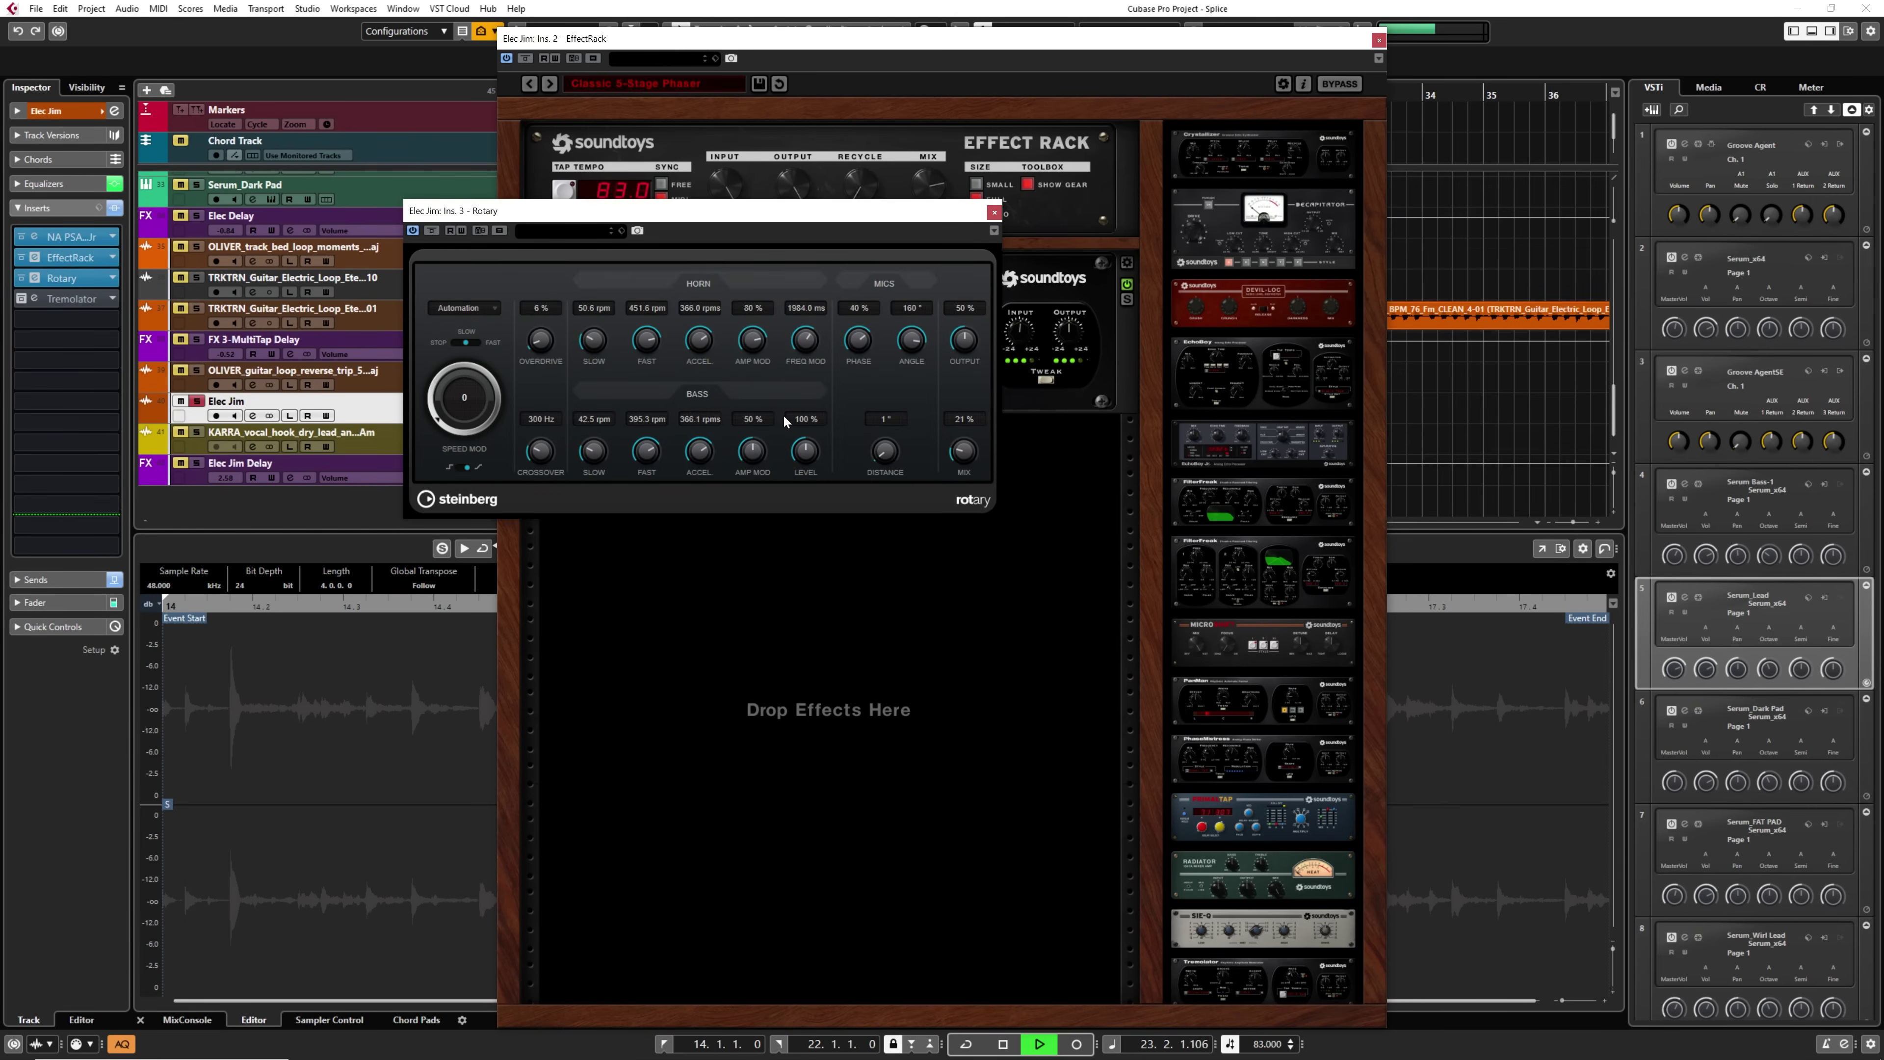
pyautogui.click(23, 298)
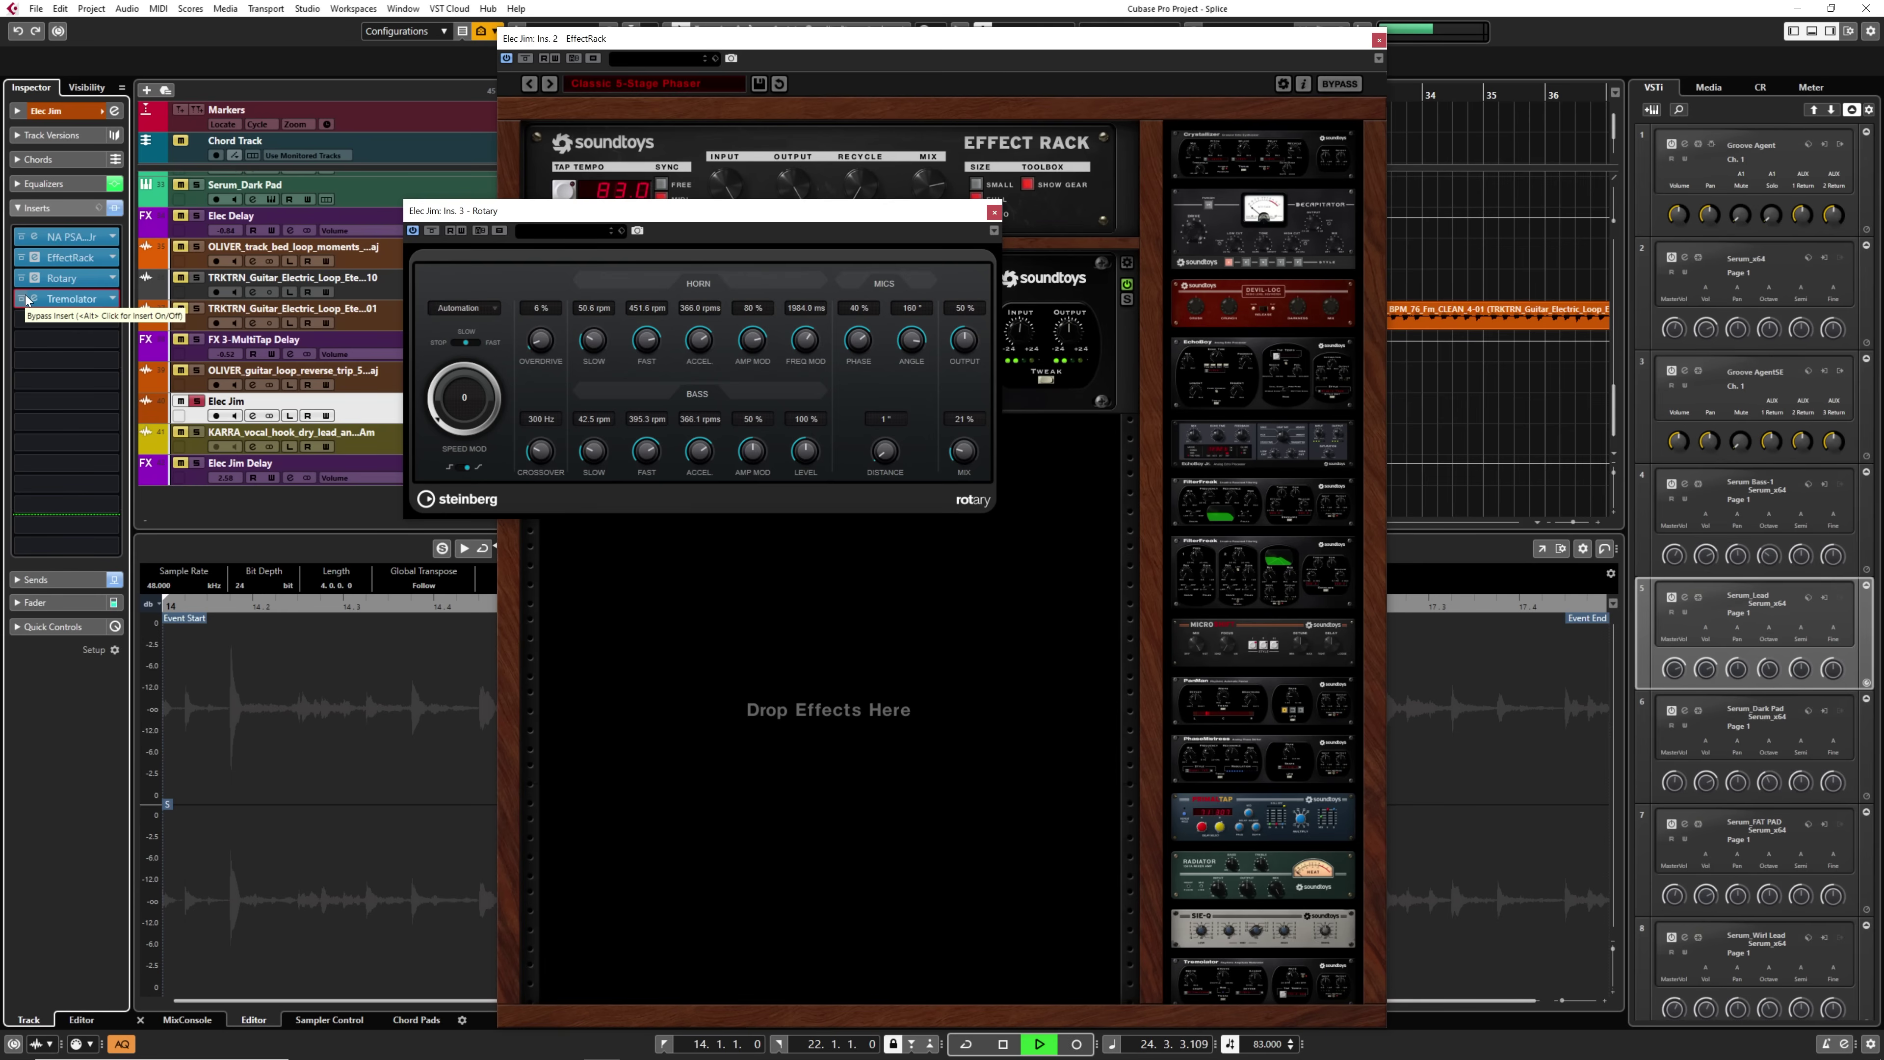
pyautogui.press('space')
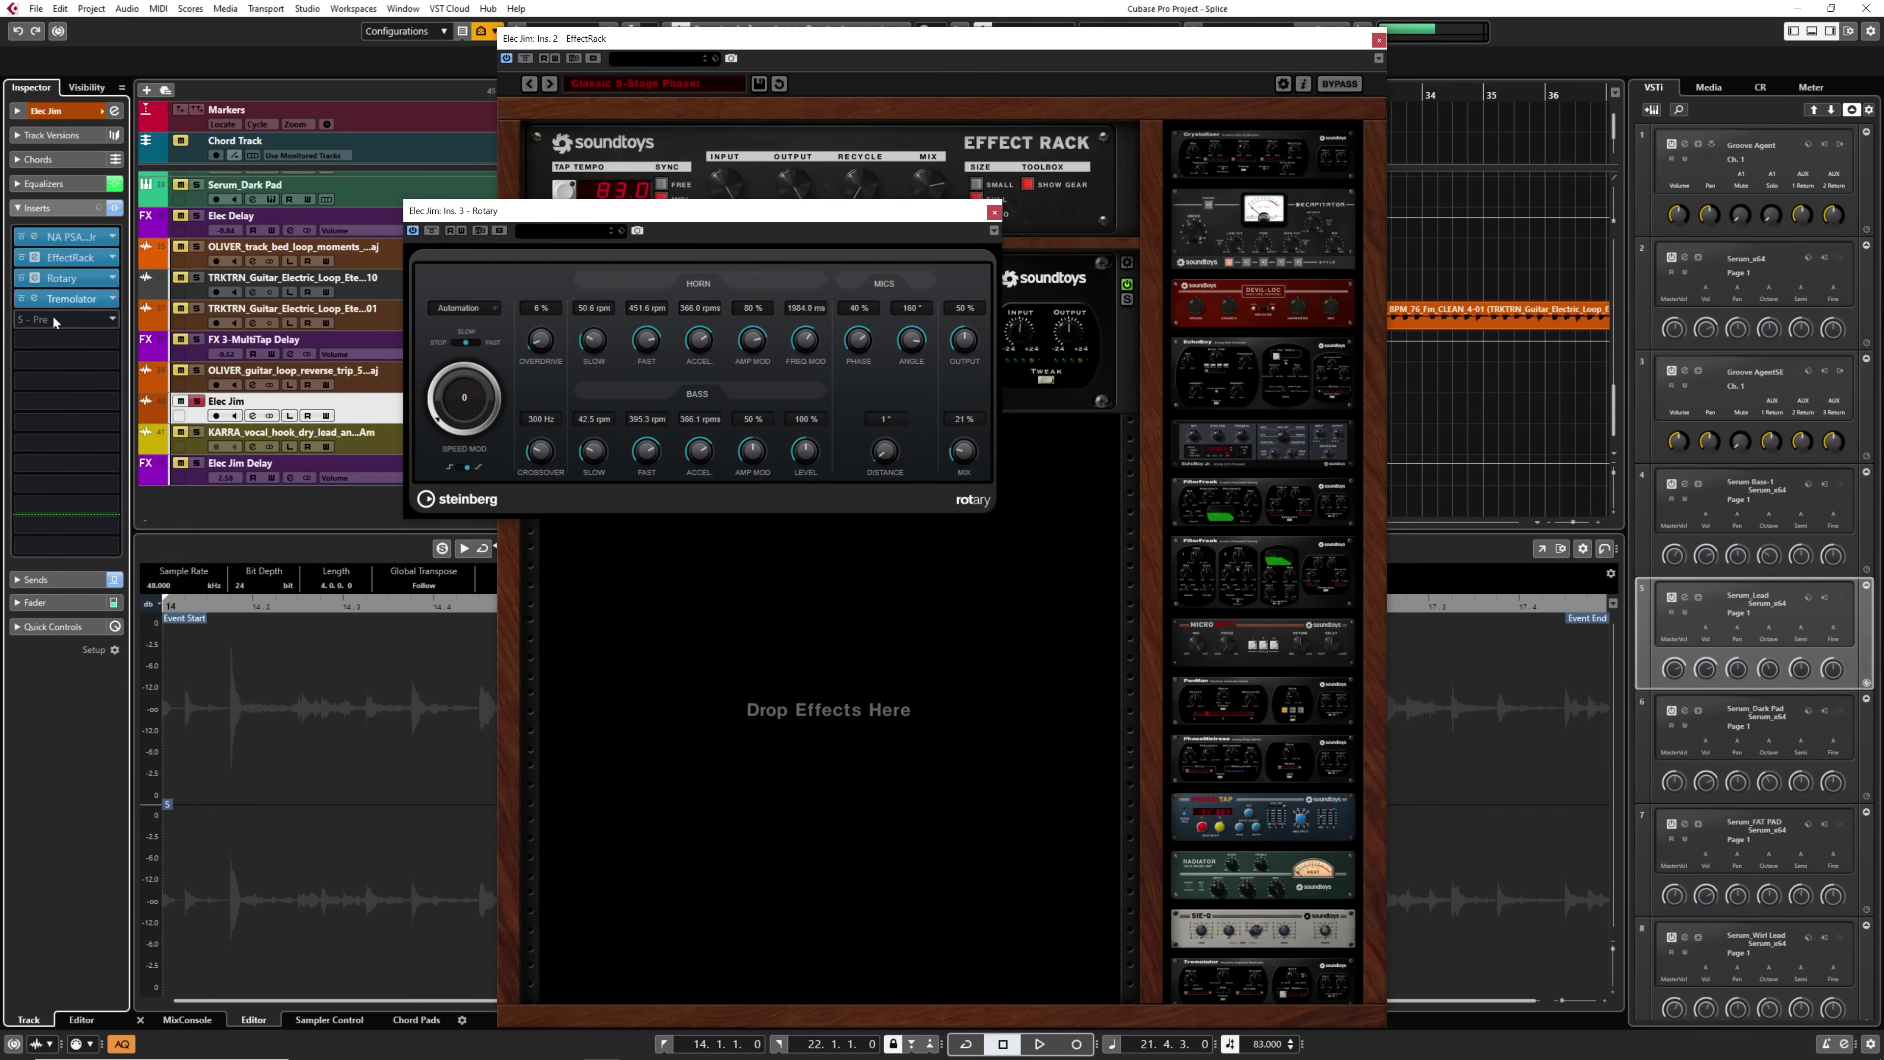
# Replay the soloed Elec Jim track briefly, remove its solo and close the EffectRack and Rotary windows.
pyautogui.click(197, 401)
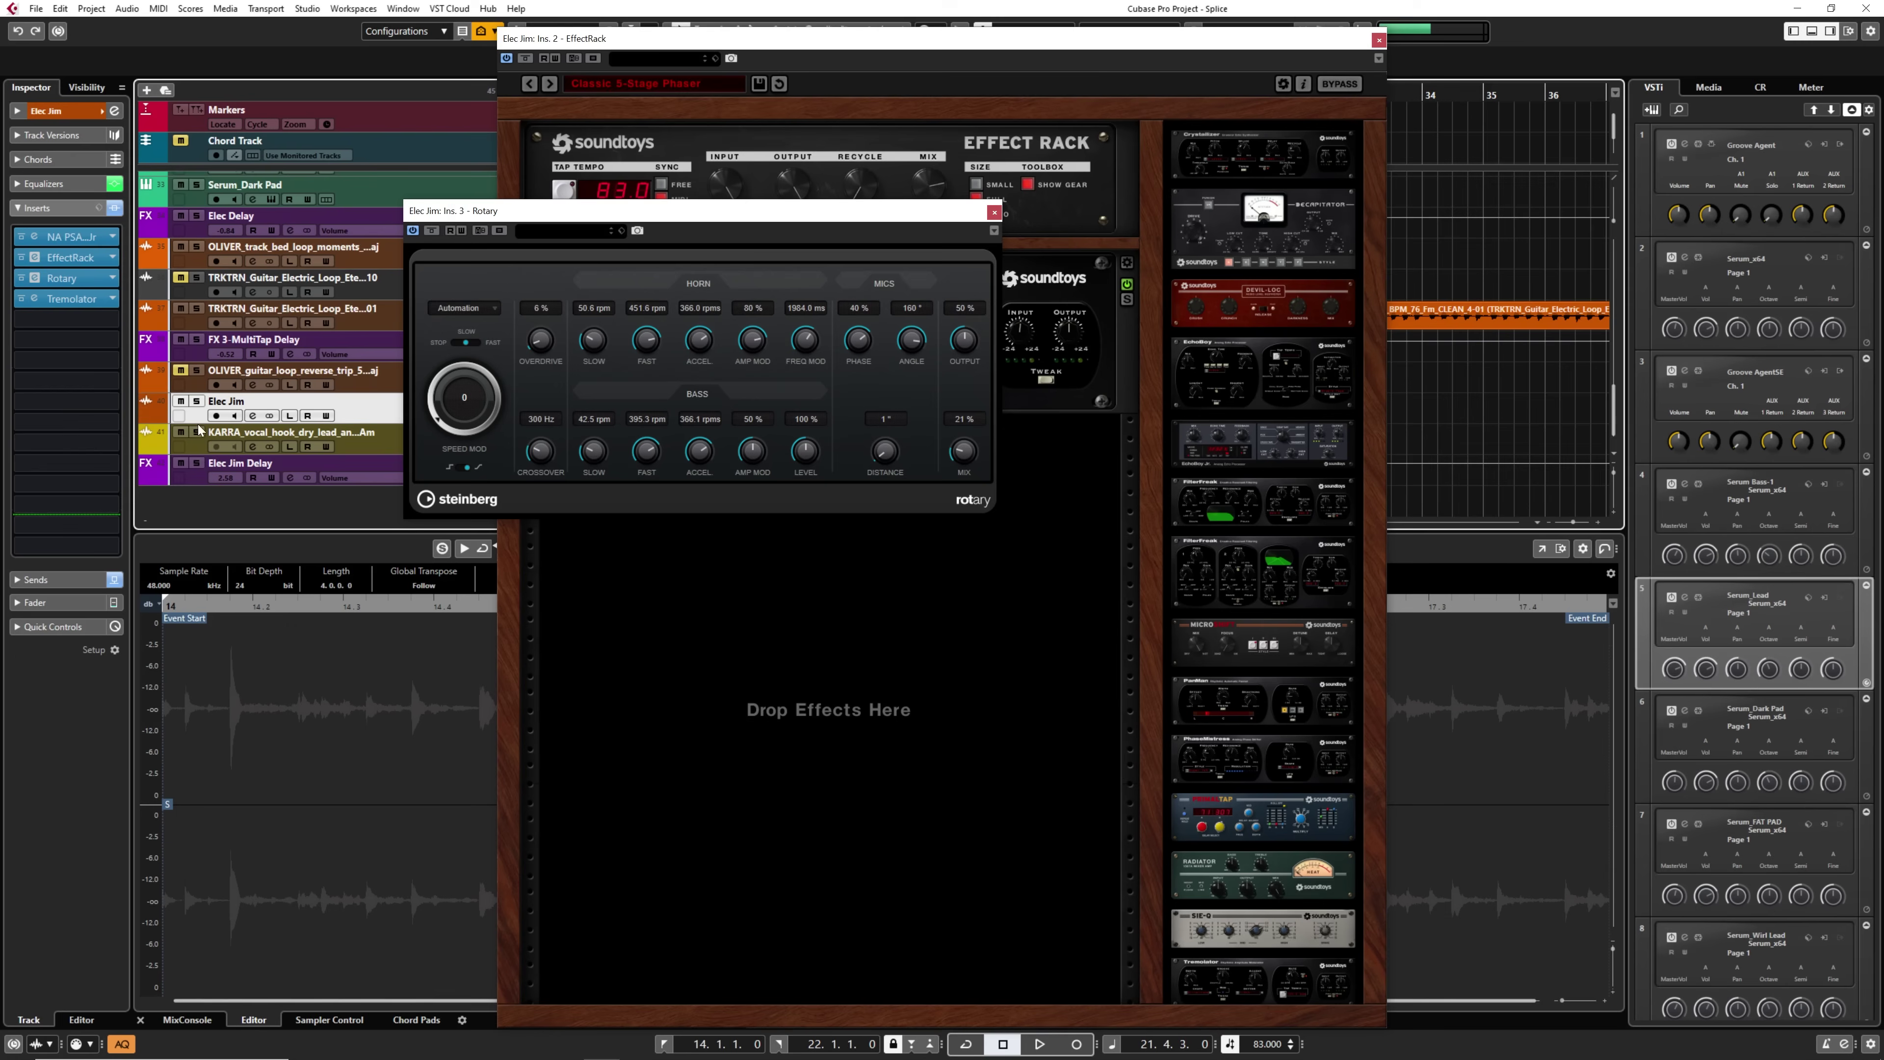
pyautogui.click(197, 401)
pyautogui.press('space')
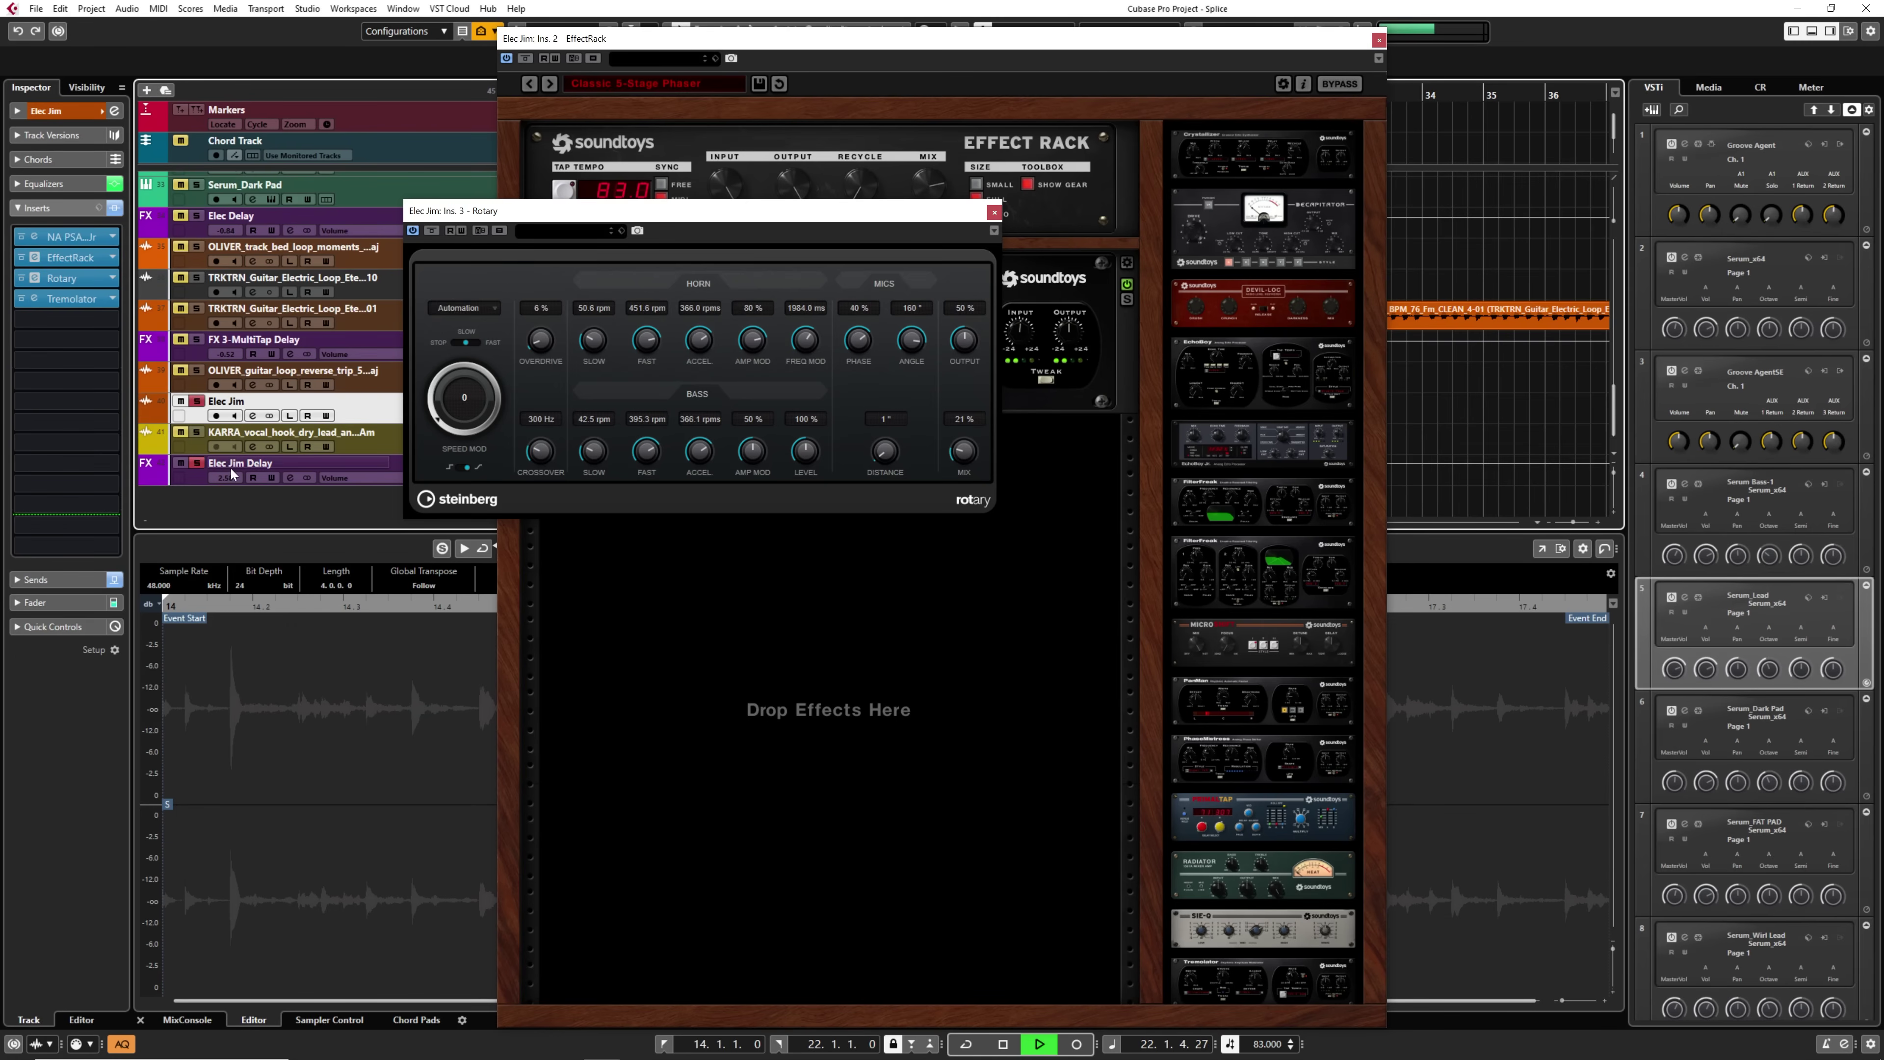
pyautogui.press('space')
pyautogui.click(197, 401)
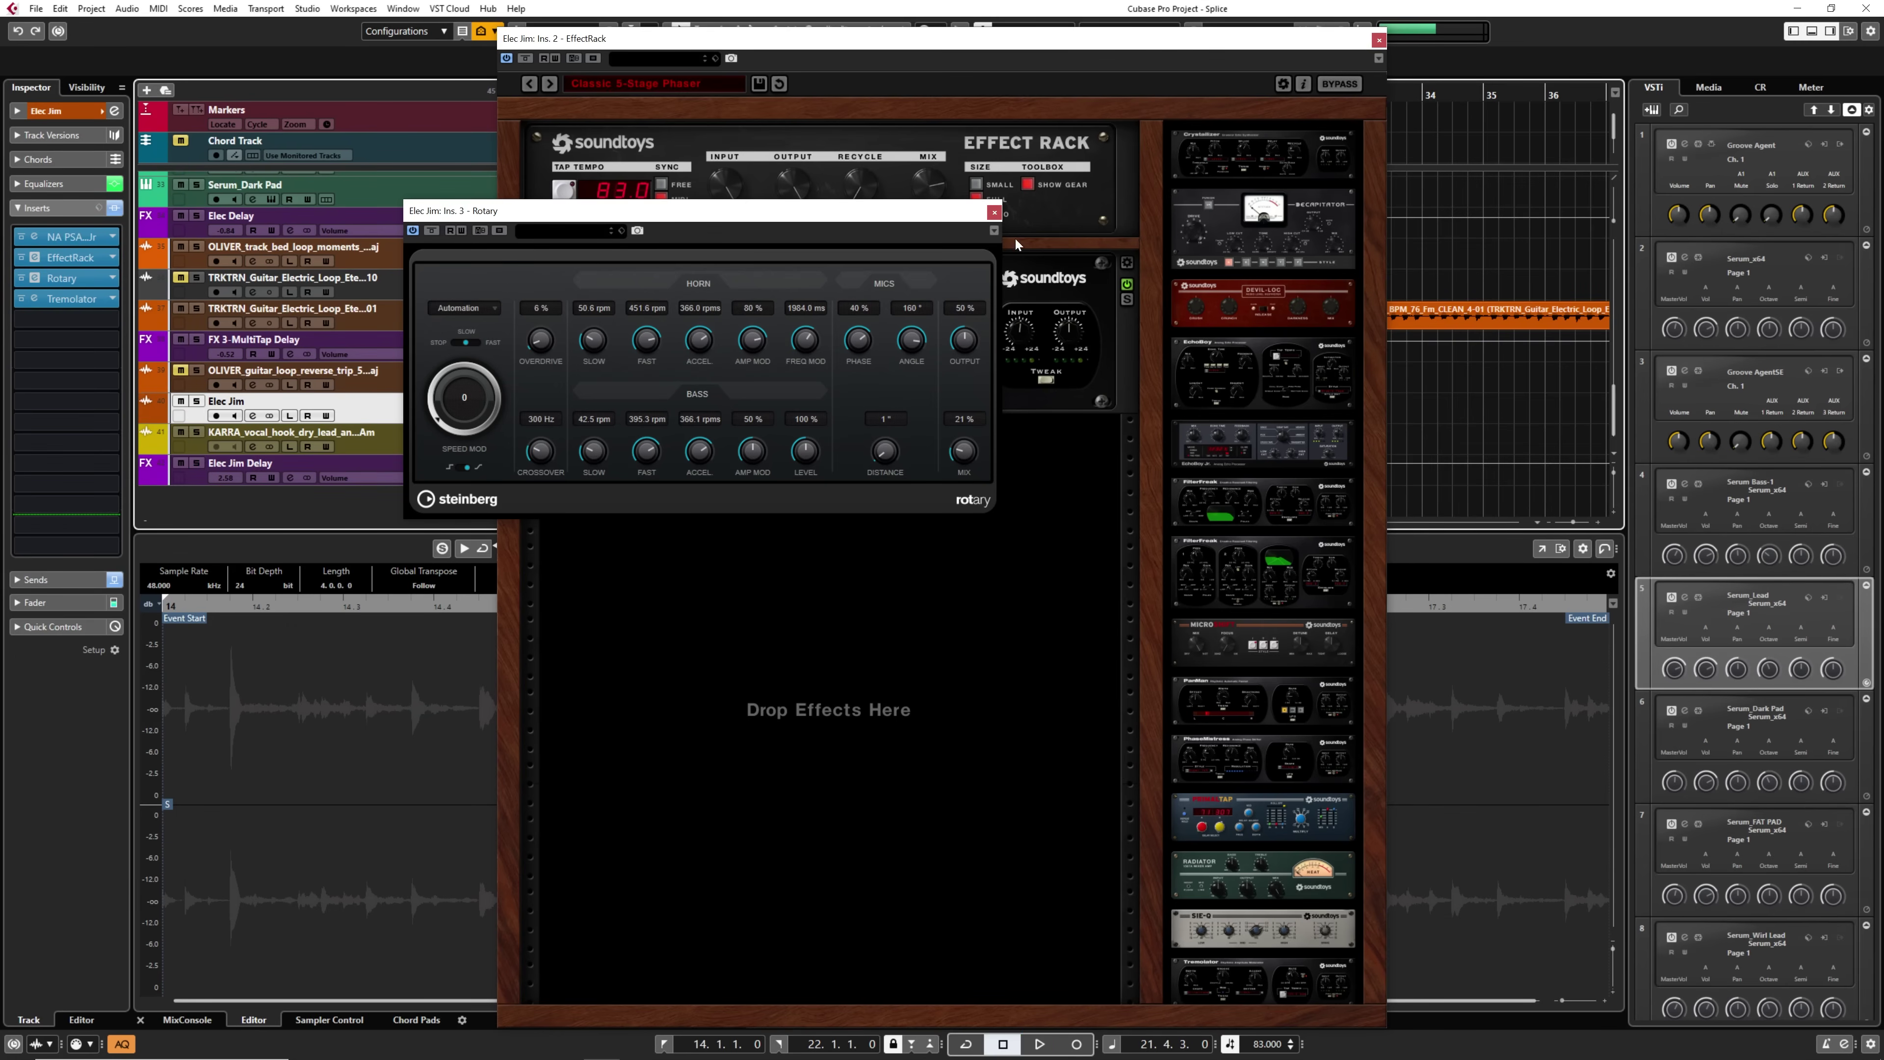
pyautogui.click(1379, 39)
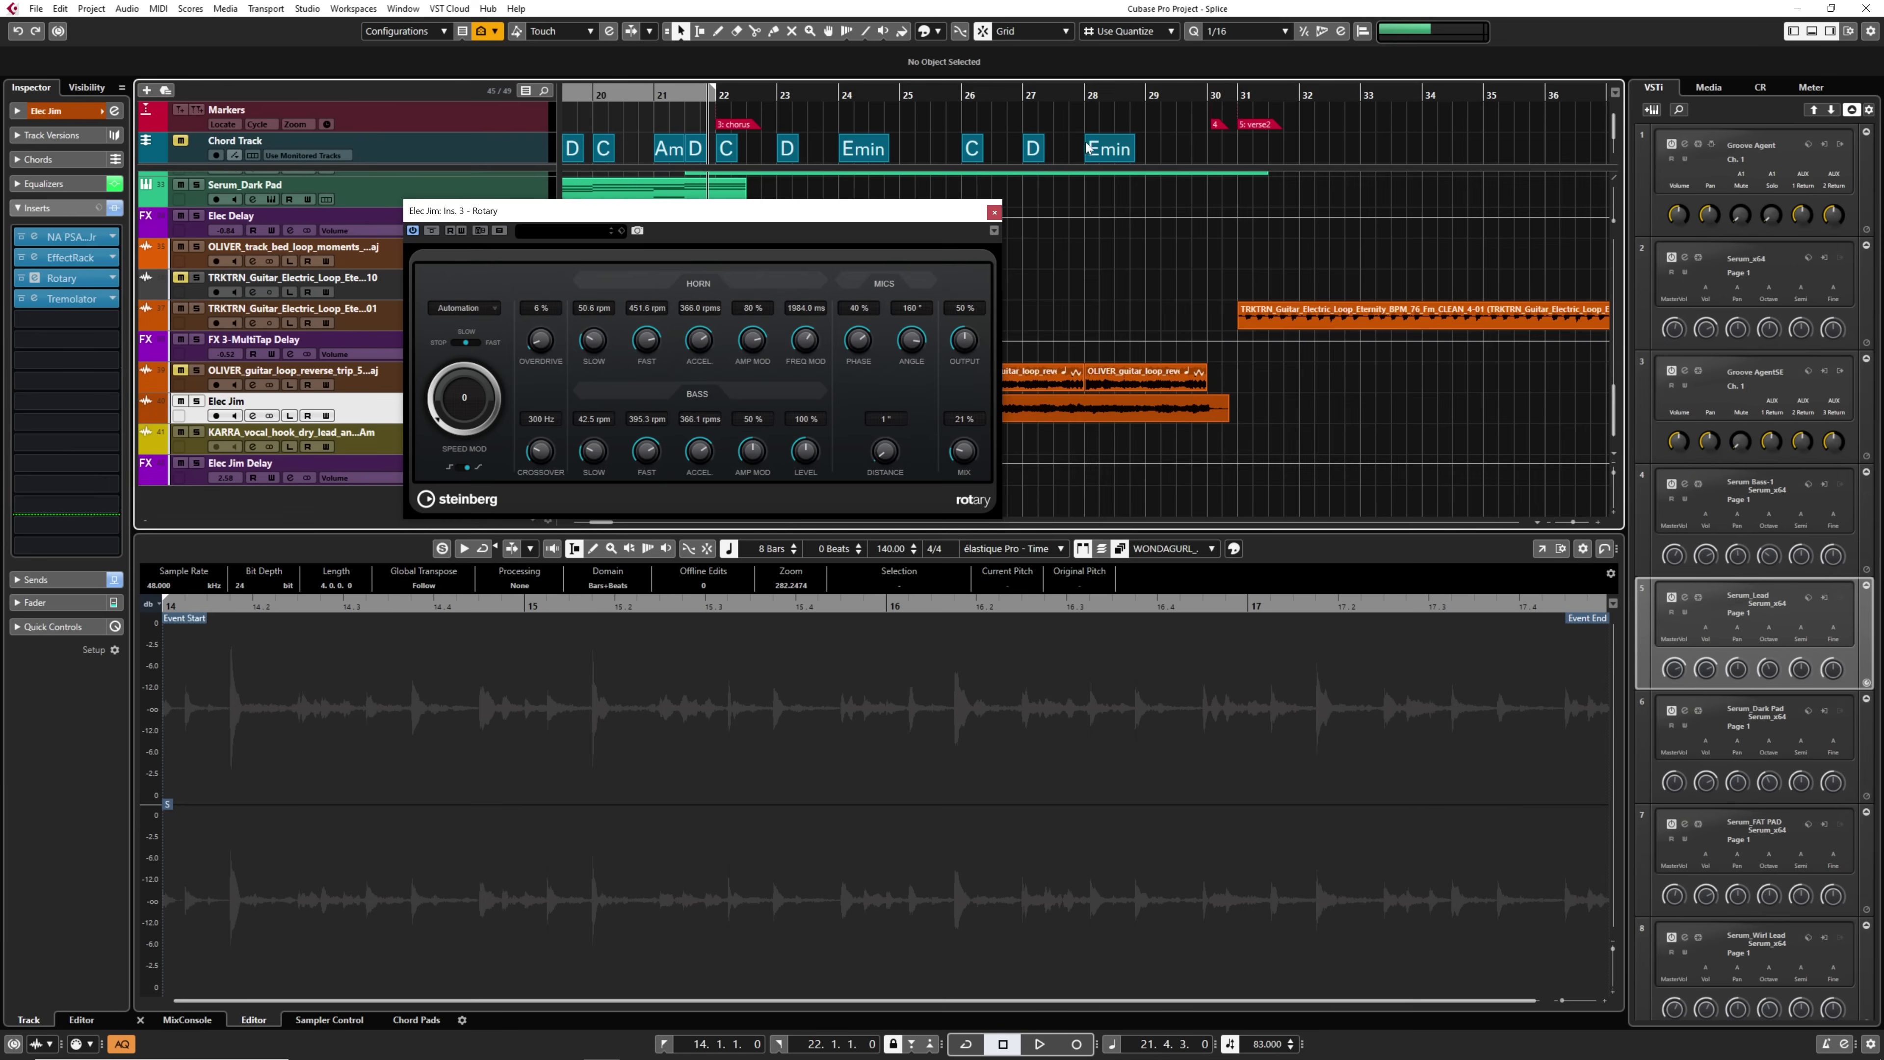
pyautogui.click(995, 212)
# Play the full mix from late bar 21 and survey the guitar events across both choruses in the arrangement.
pyautogui.press('space')
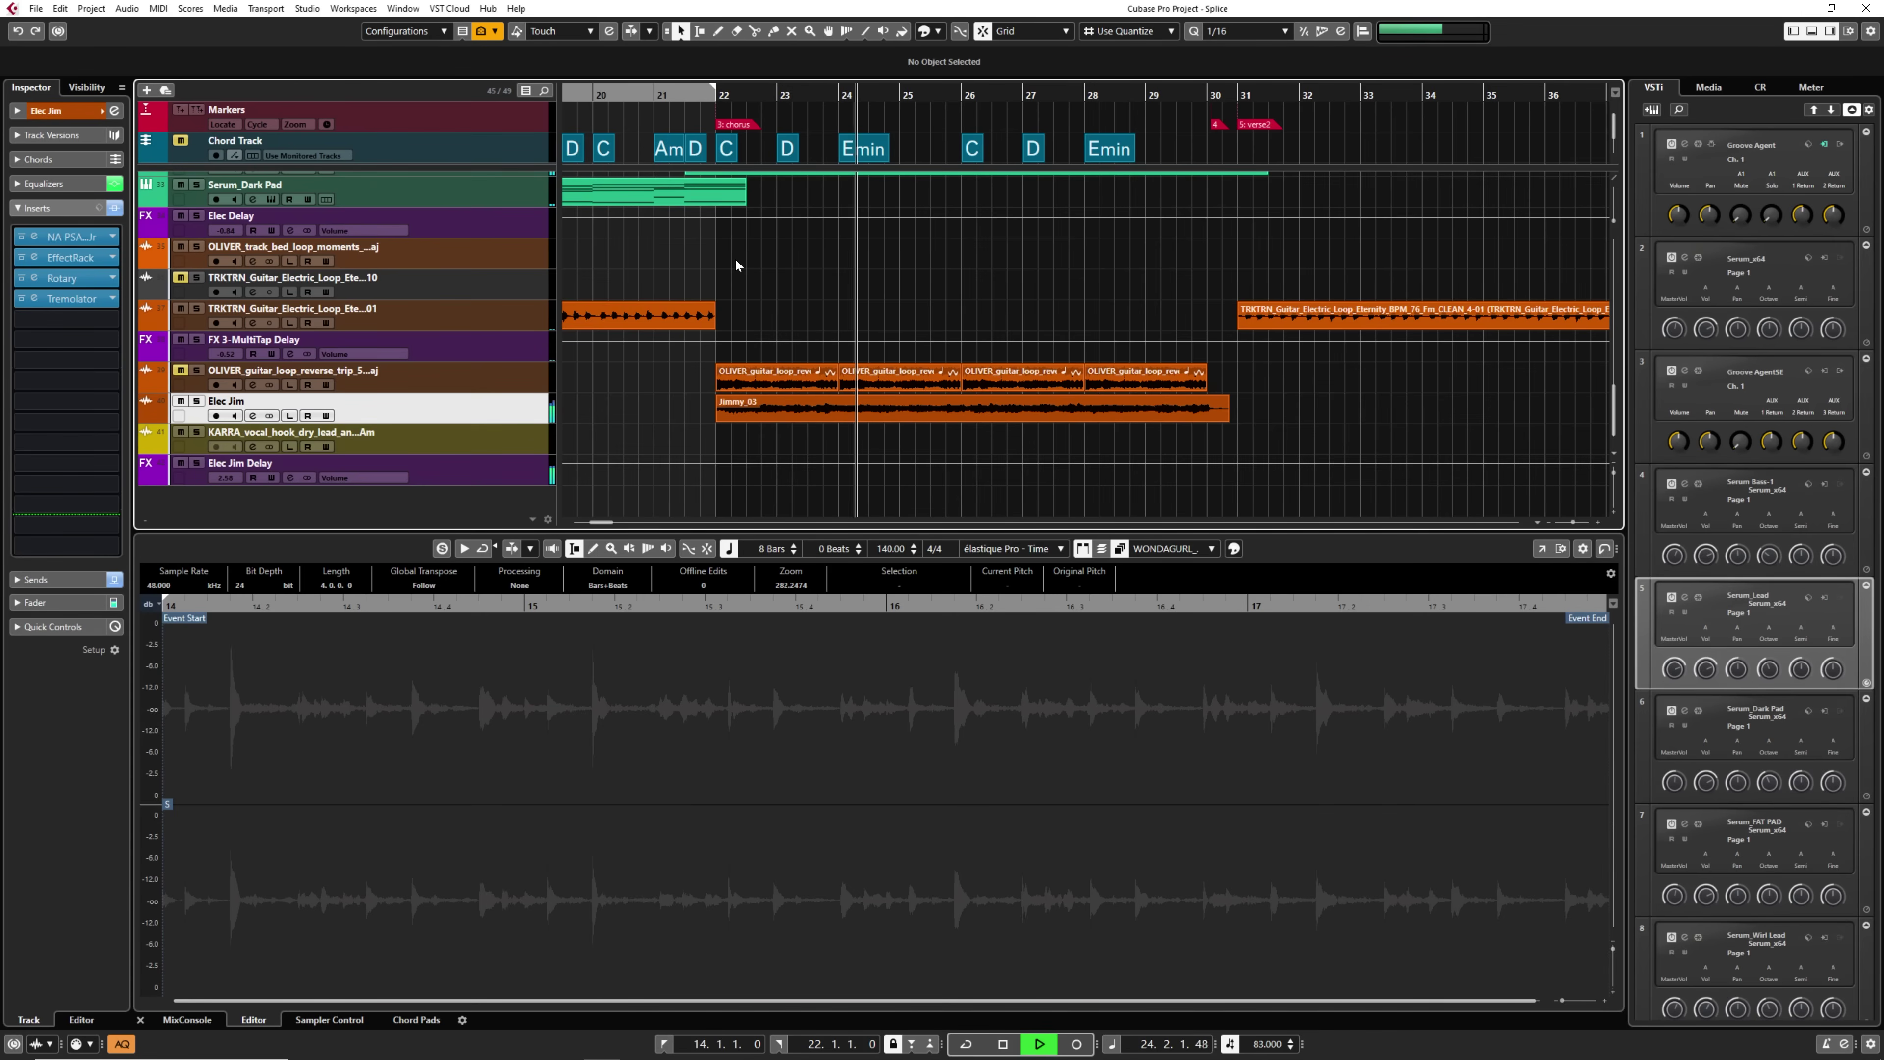
pyautogui.keyDown('ctrl'); pyautogui.scroll(-2, 877, 332); pyautogui.keyUp('ctrl')
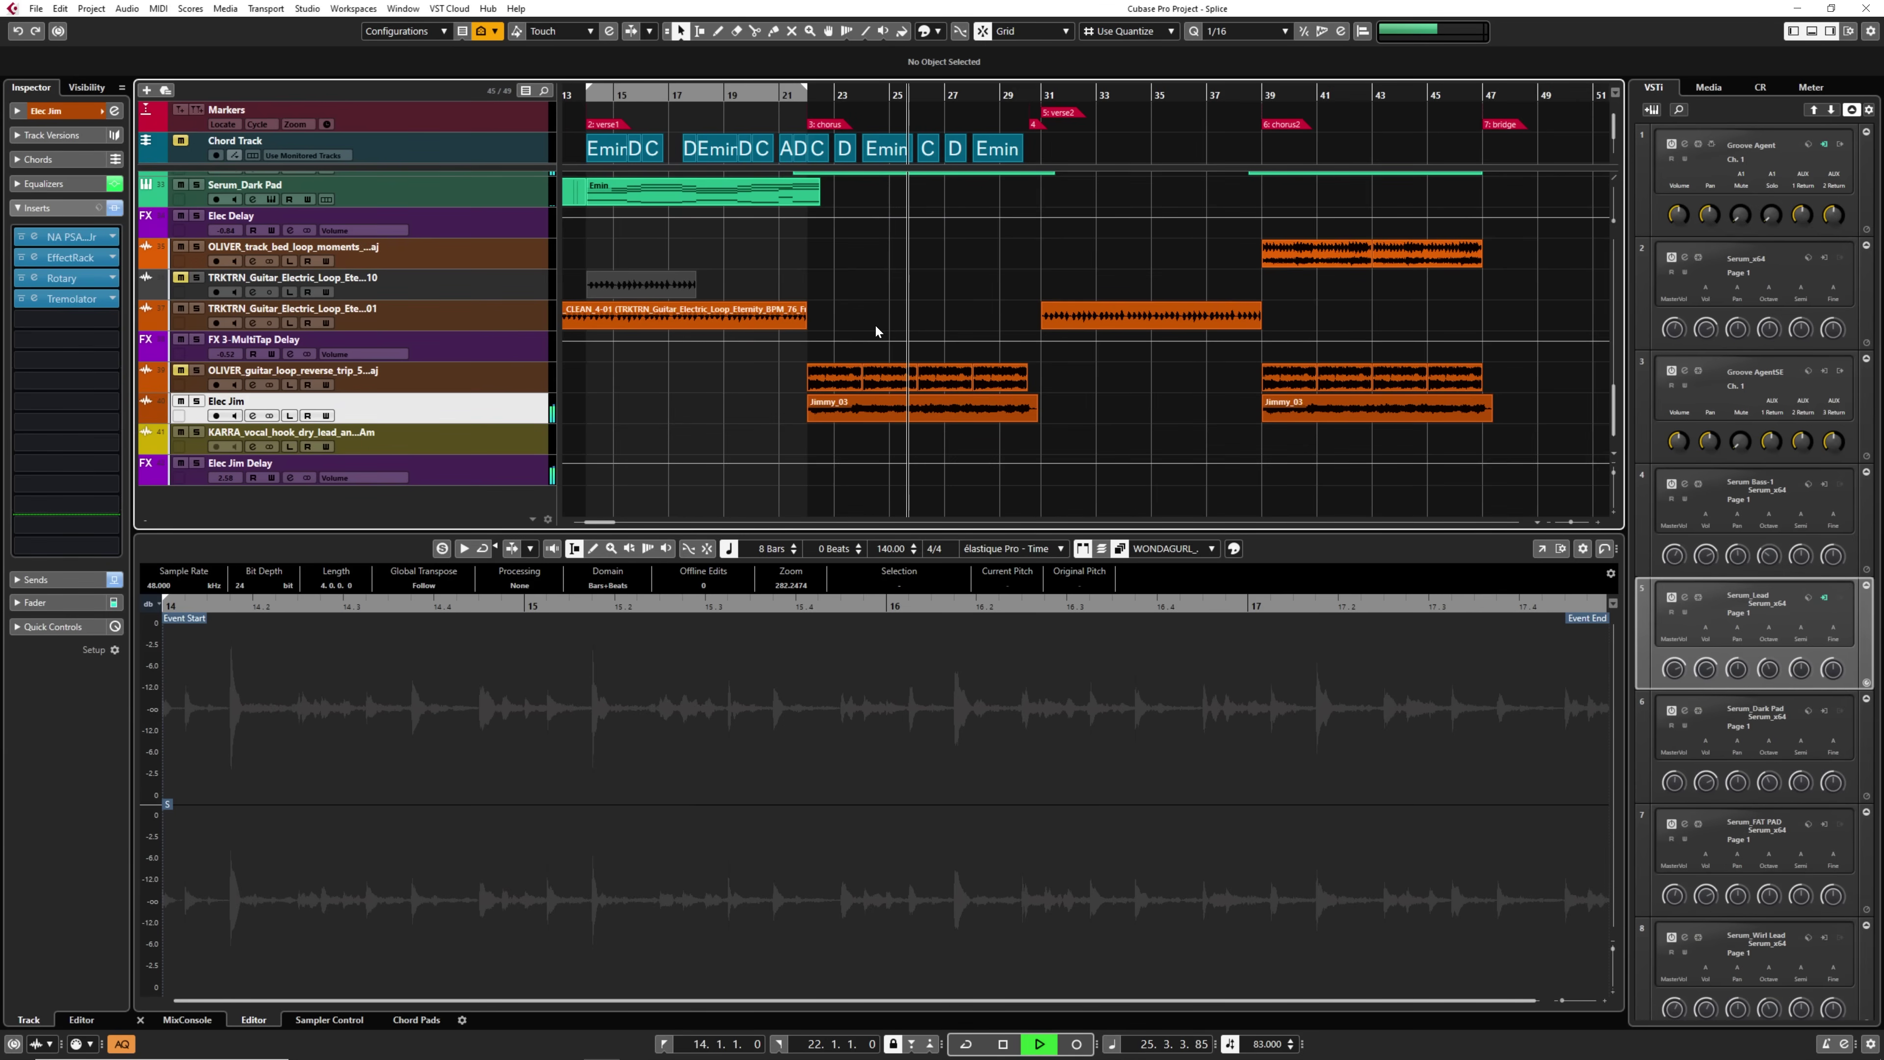
pyautogui.hscroll(2, 848, 301)
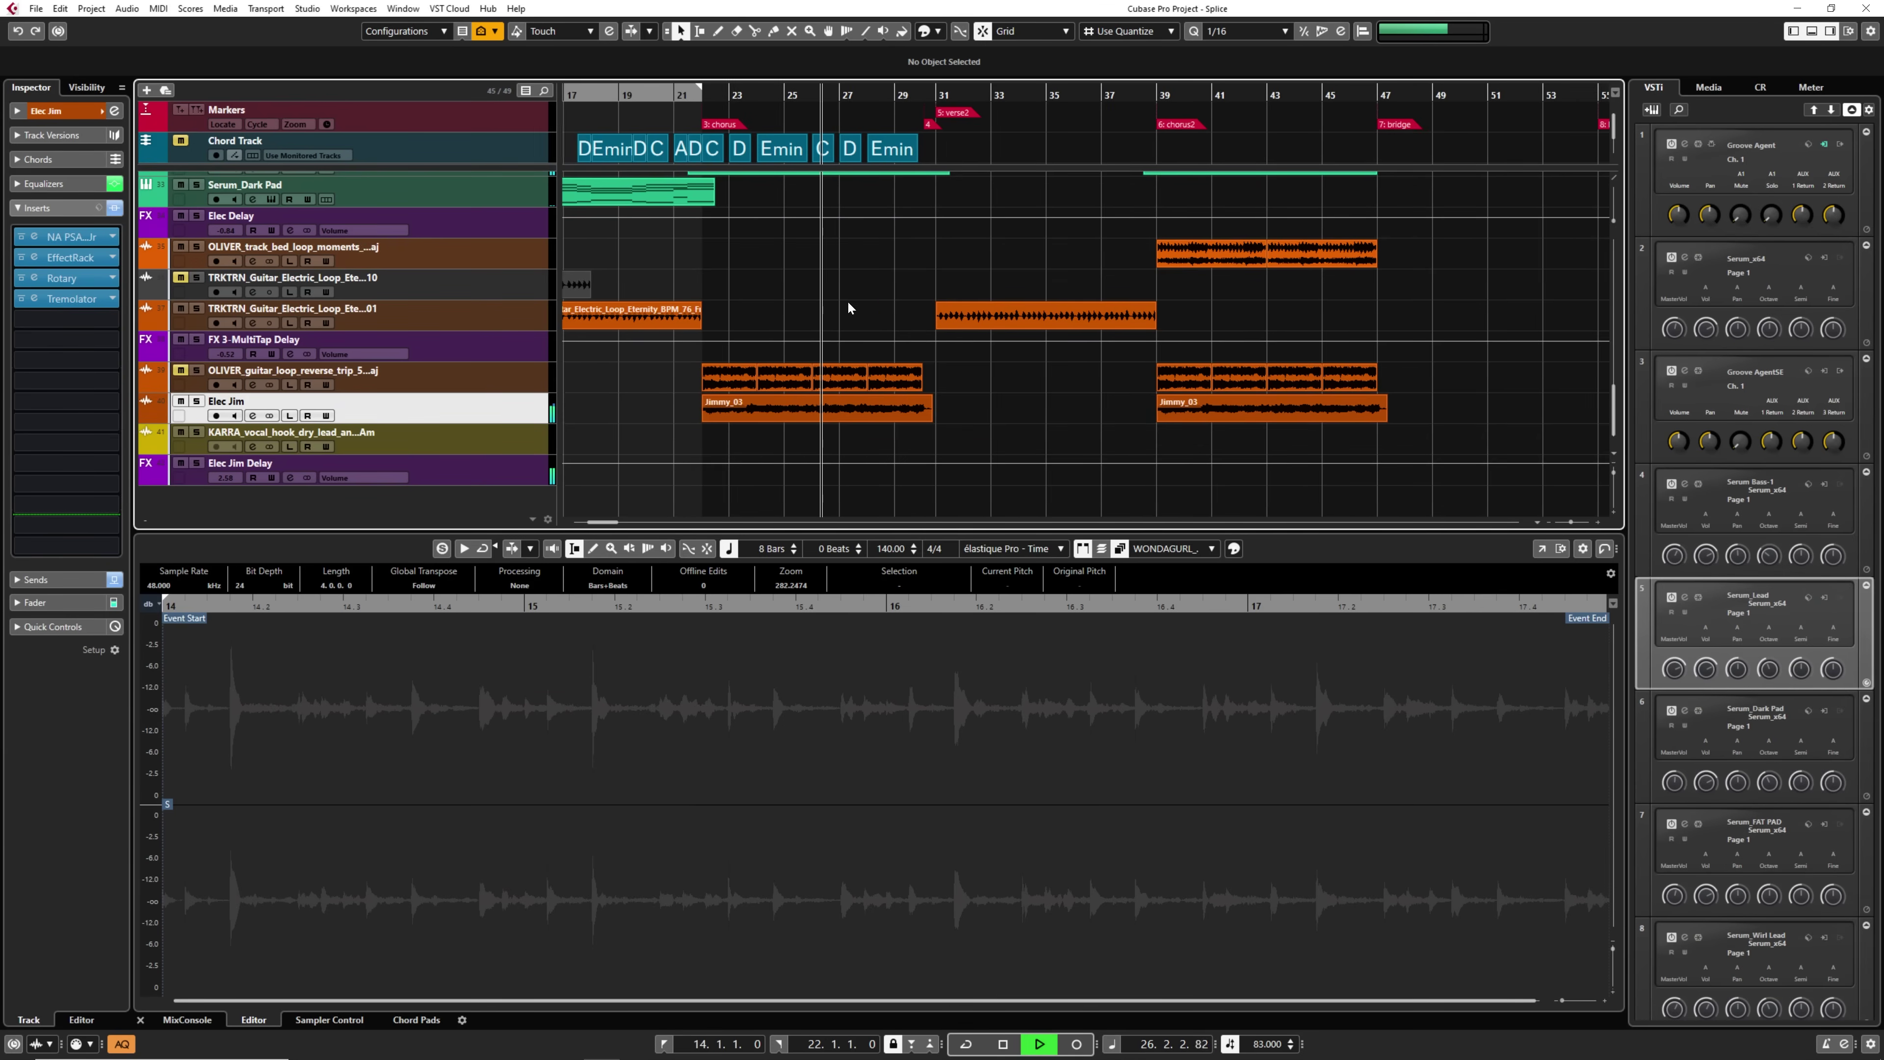
# Import KARRA_vocal_hook_dry_lead_anything_110_Am.wav from Splice onto a new audio track at bar 14, copying the file to the project folder.
pyautogui.scroll(4, 774, 303)
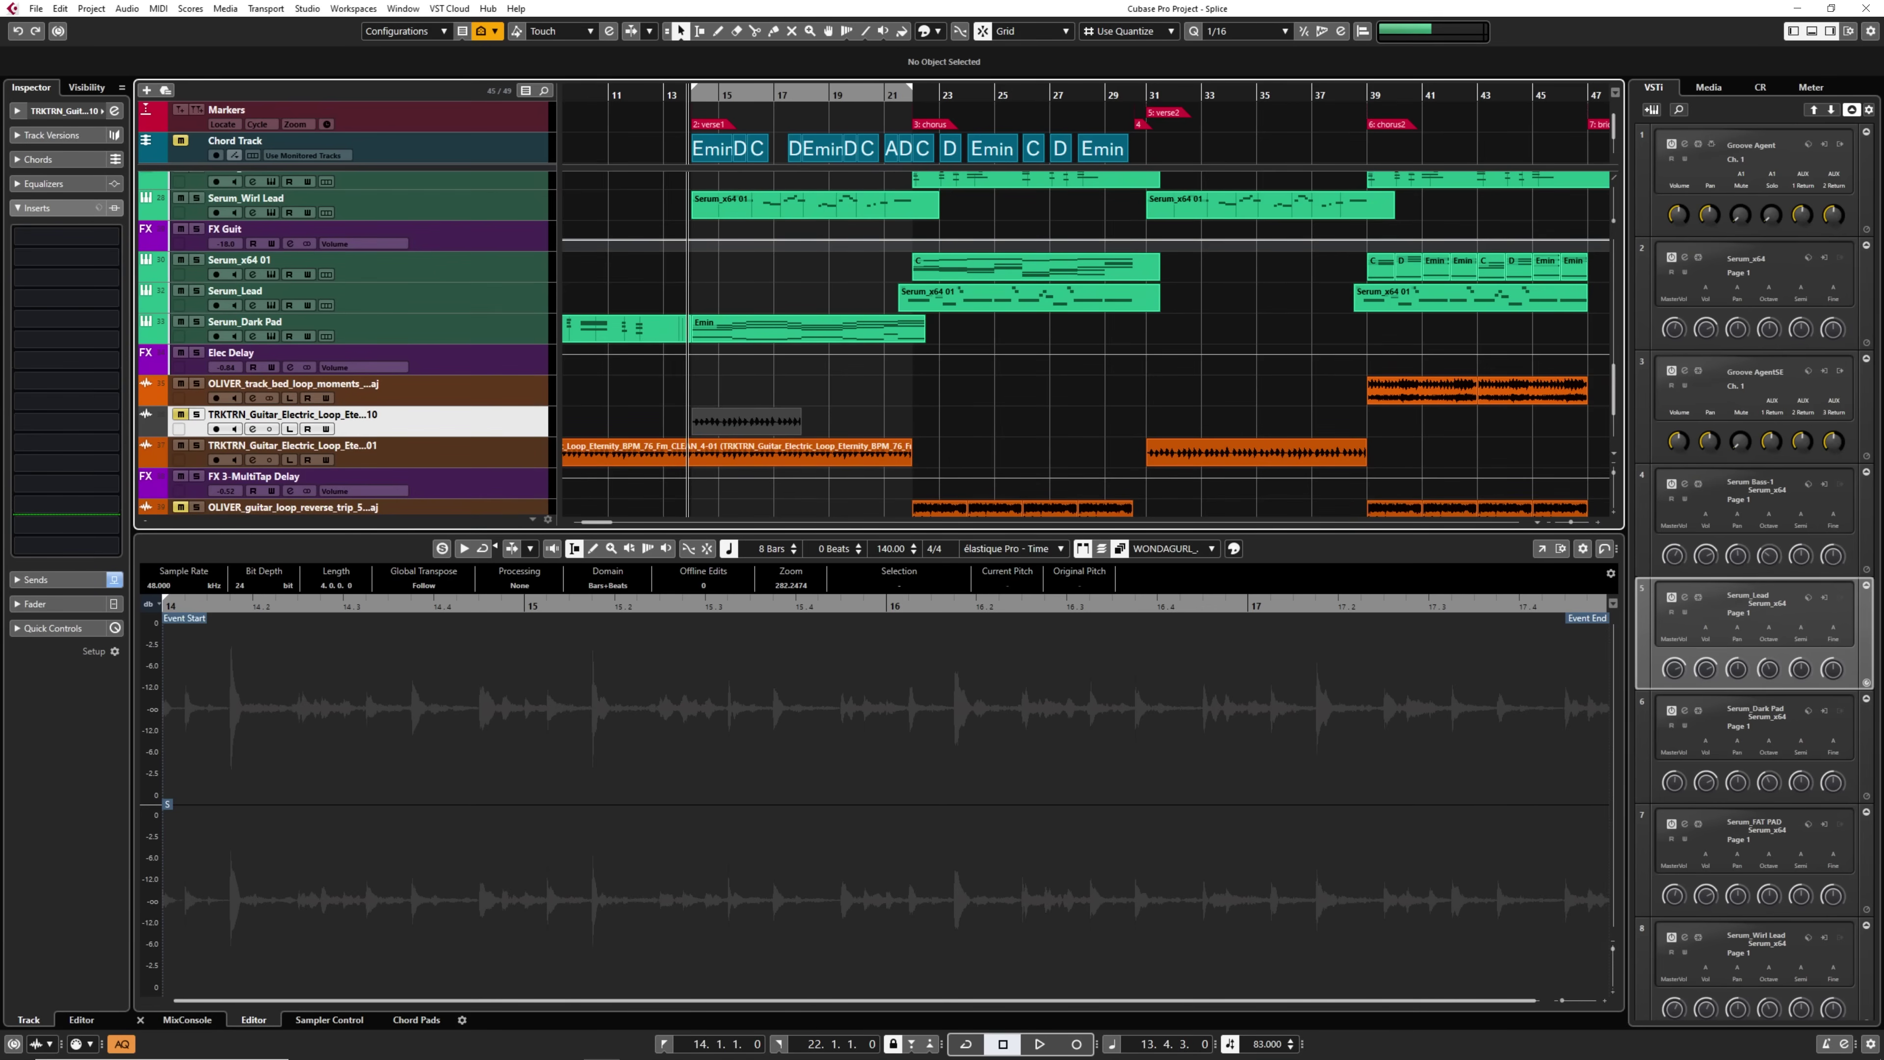
pyautogui.click(1190, 1054)
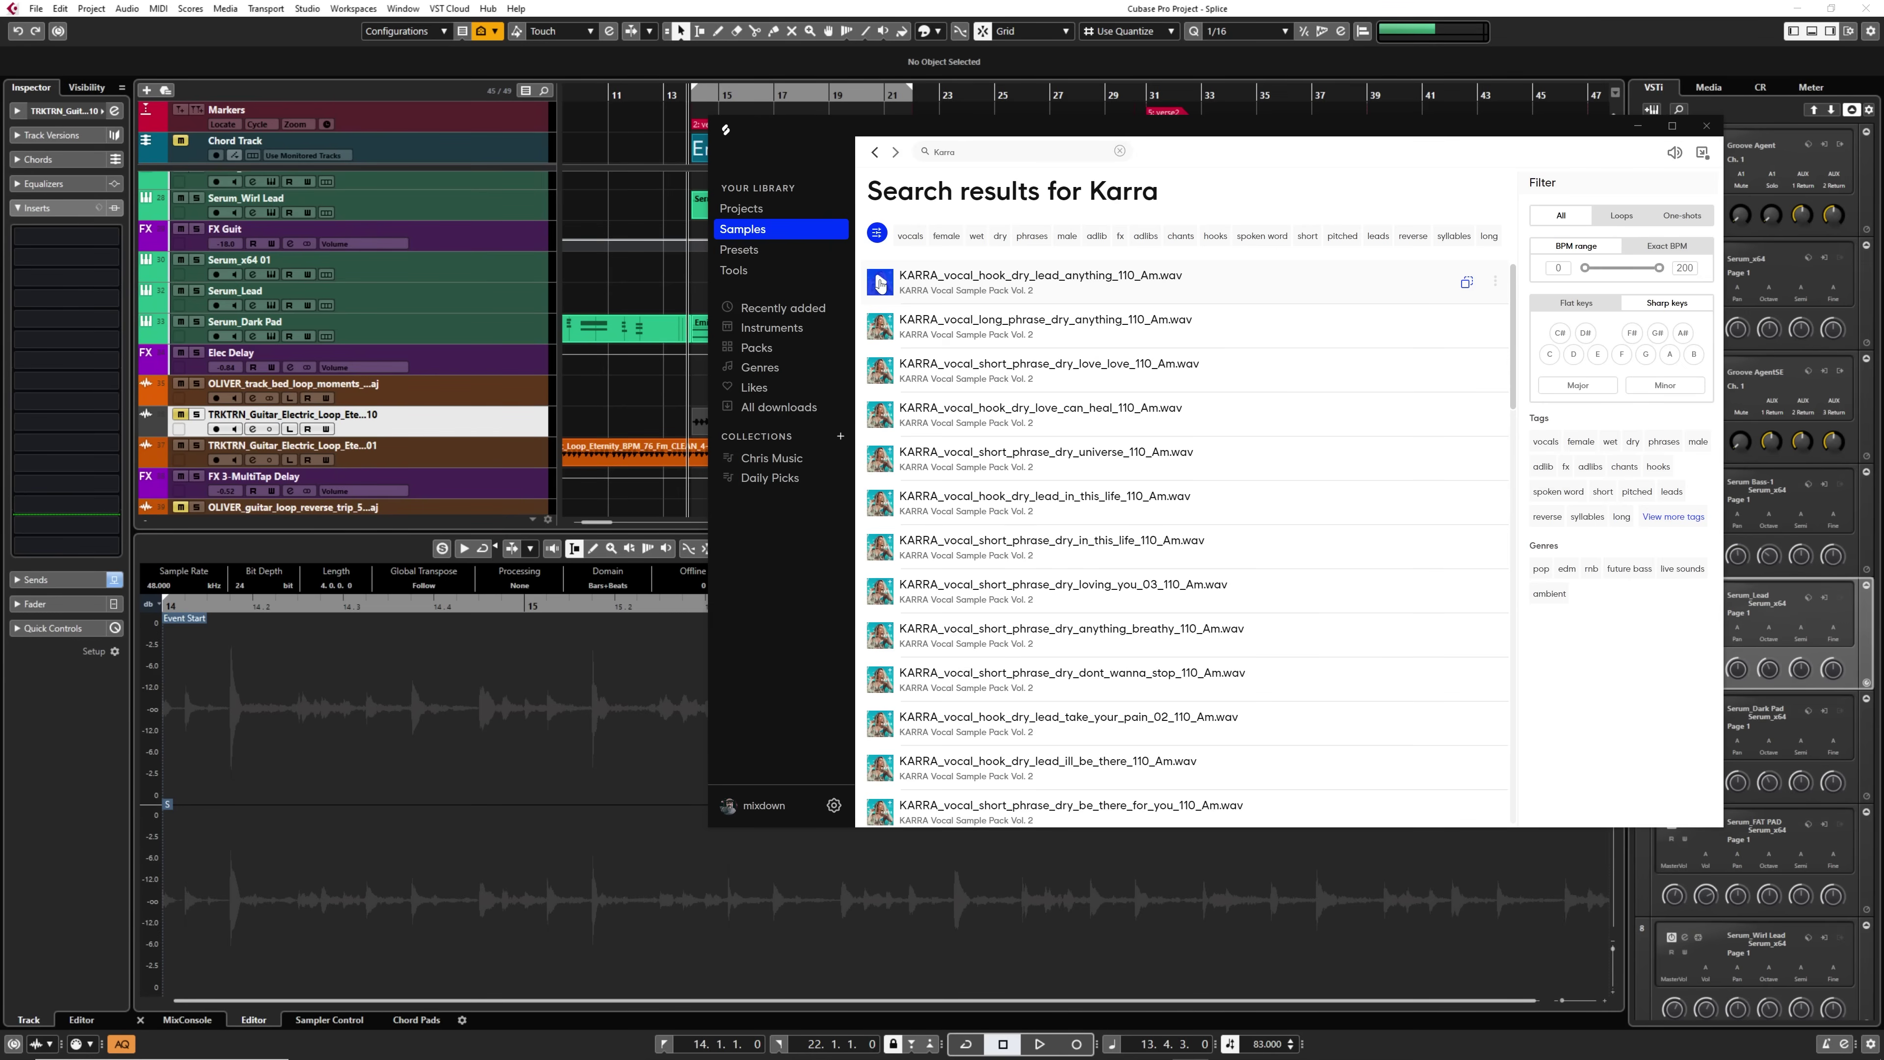
pyautogui.moveTo(879, 282); pyautogui.dragTo(483, 480)
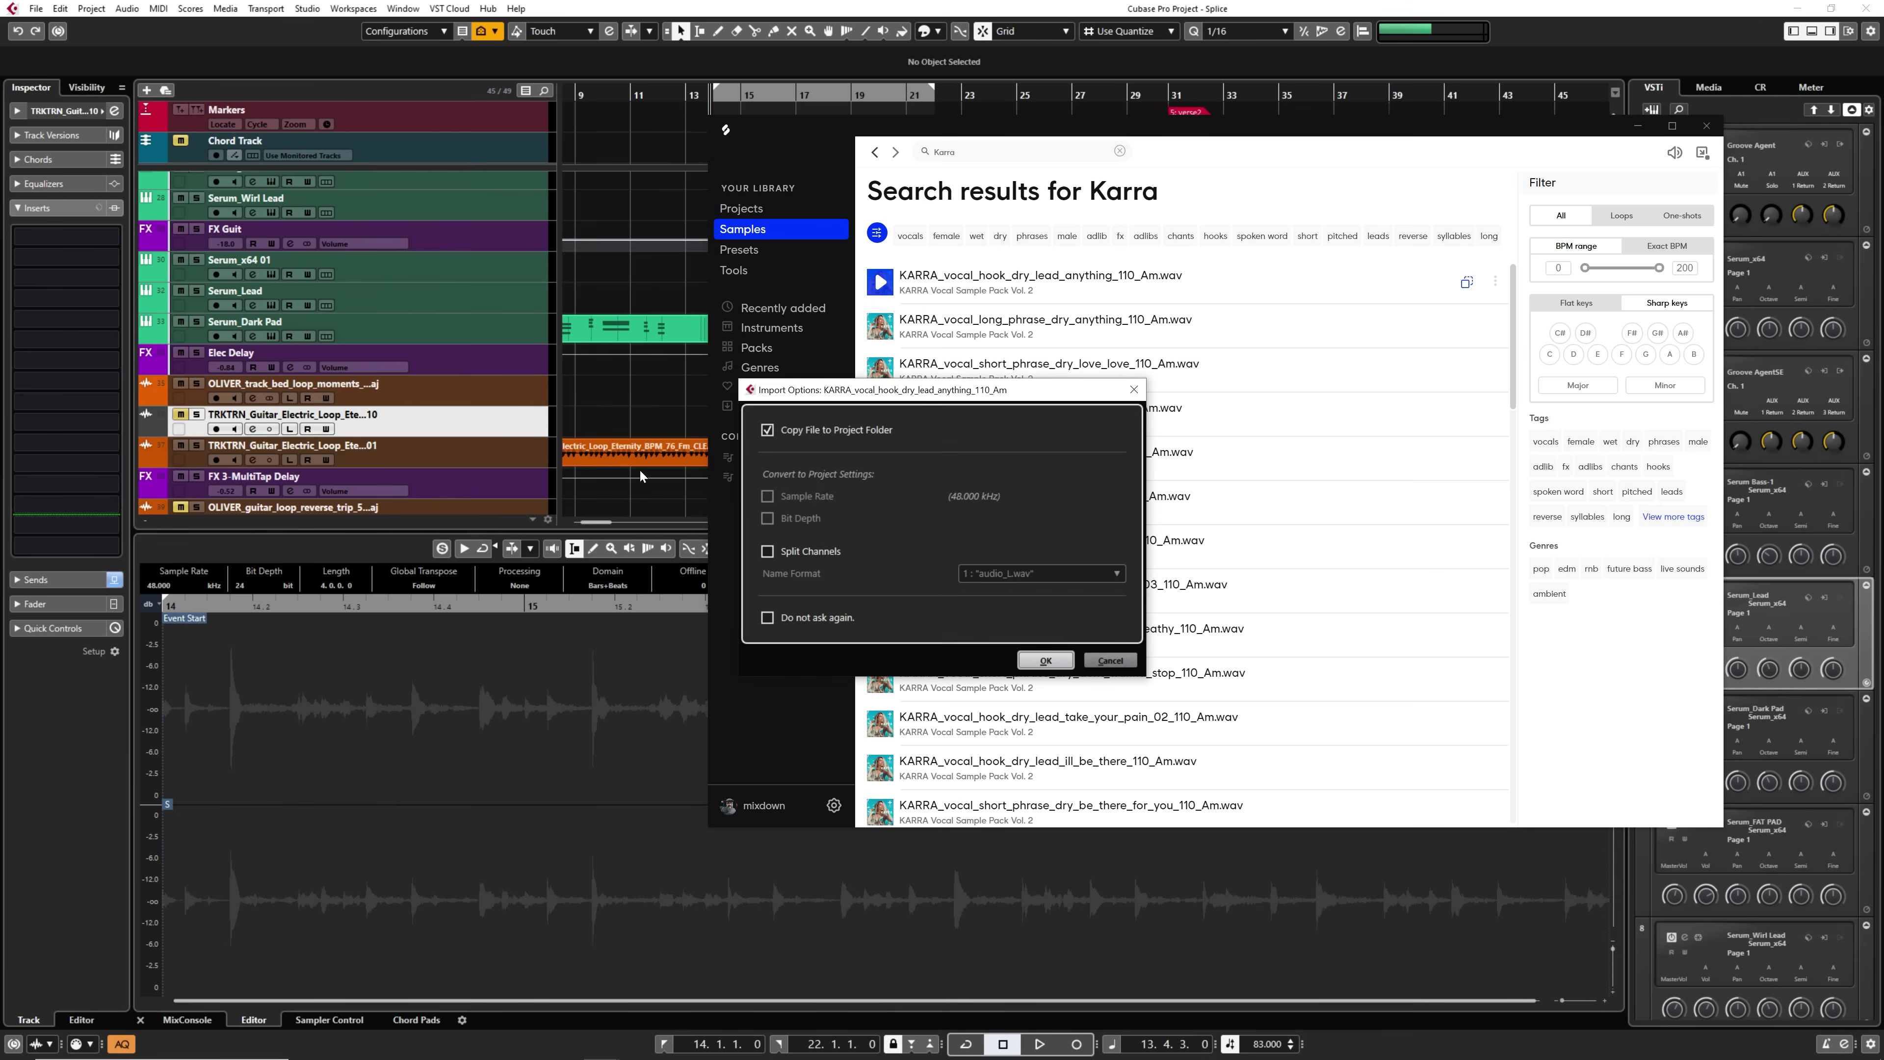
pyautogui.click(1042, 662)
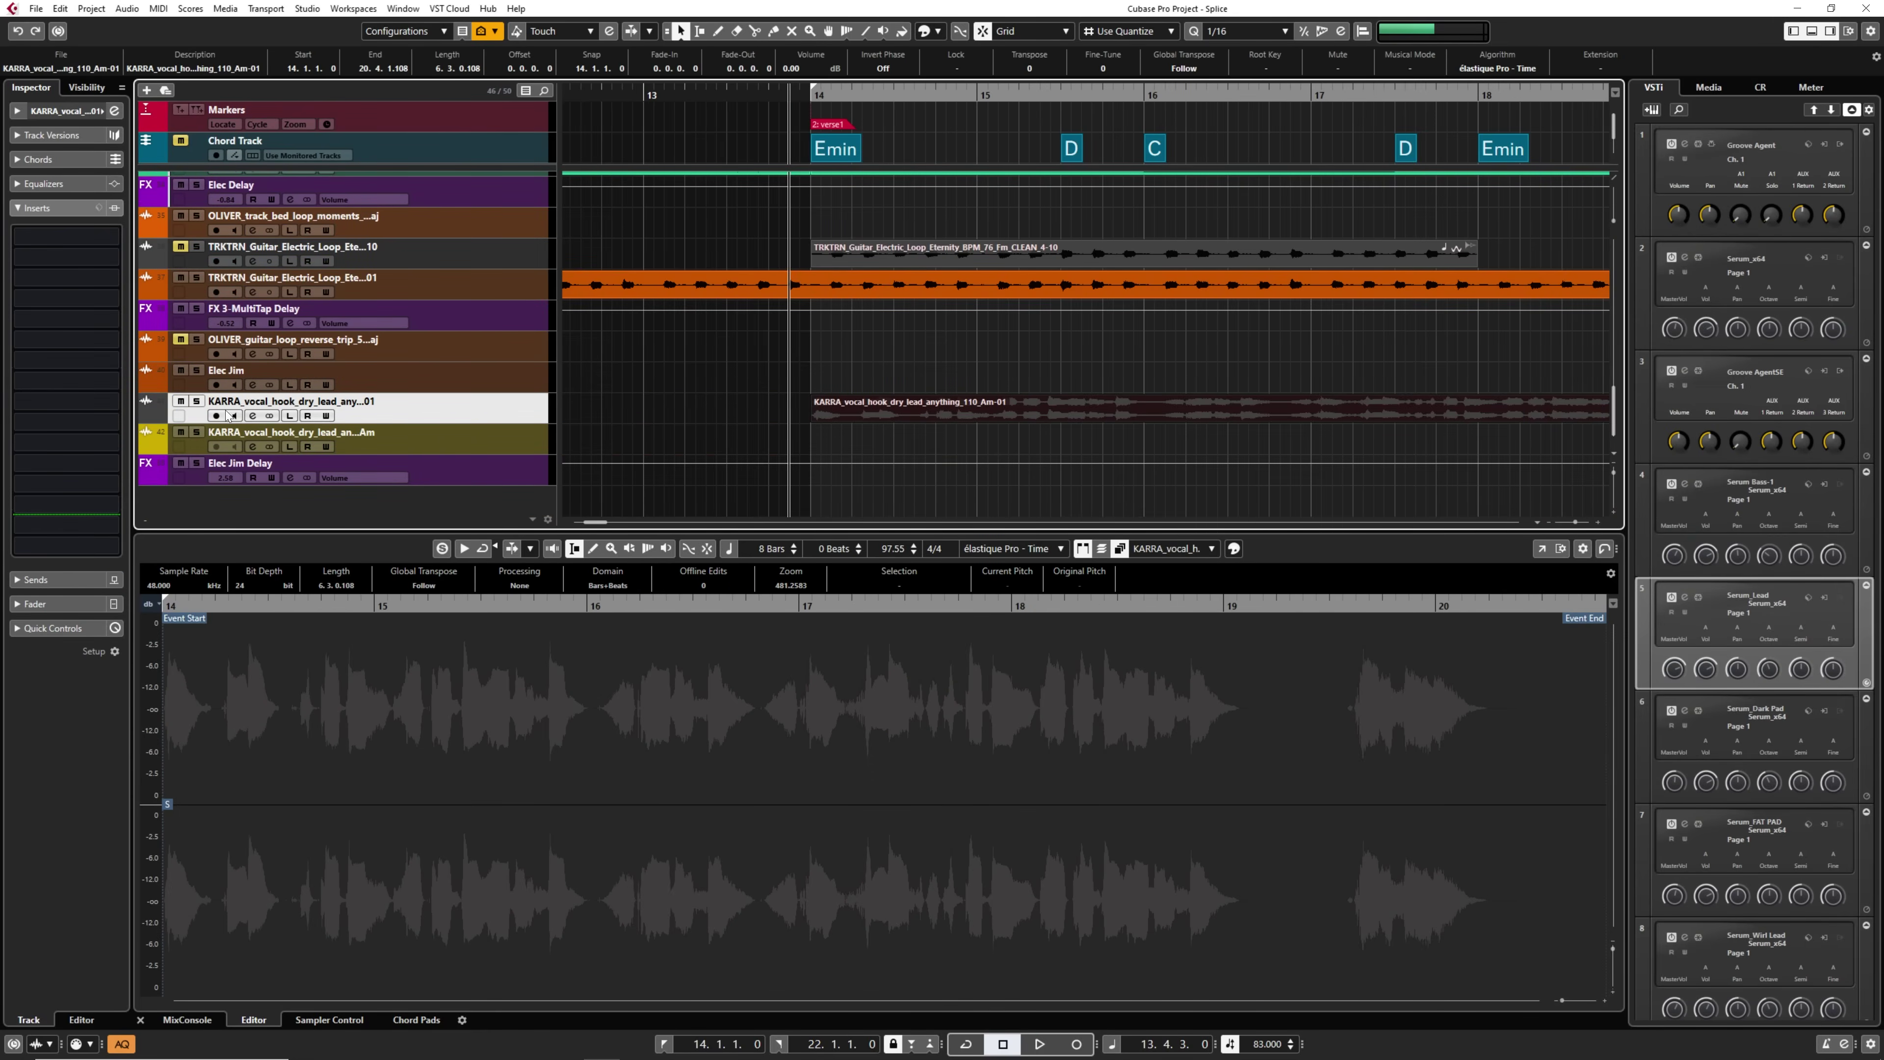
# Play the imported KARRA vocal from verse 1, enable Musical Mode for its event and stop playback.
pyautogui.press('space')
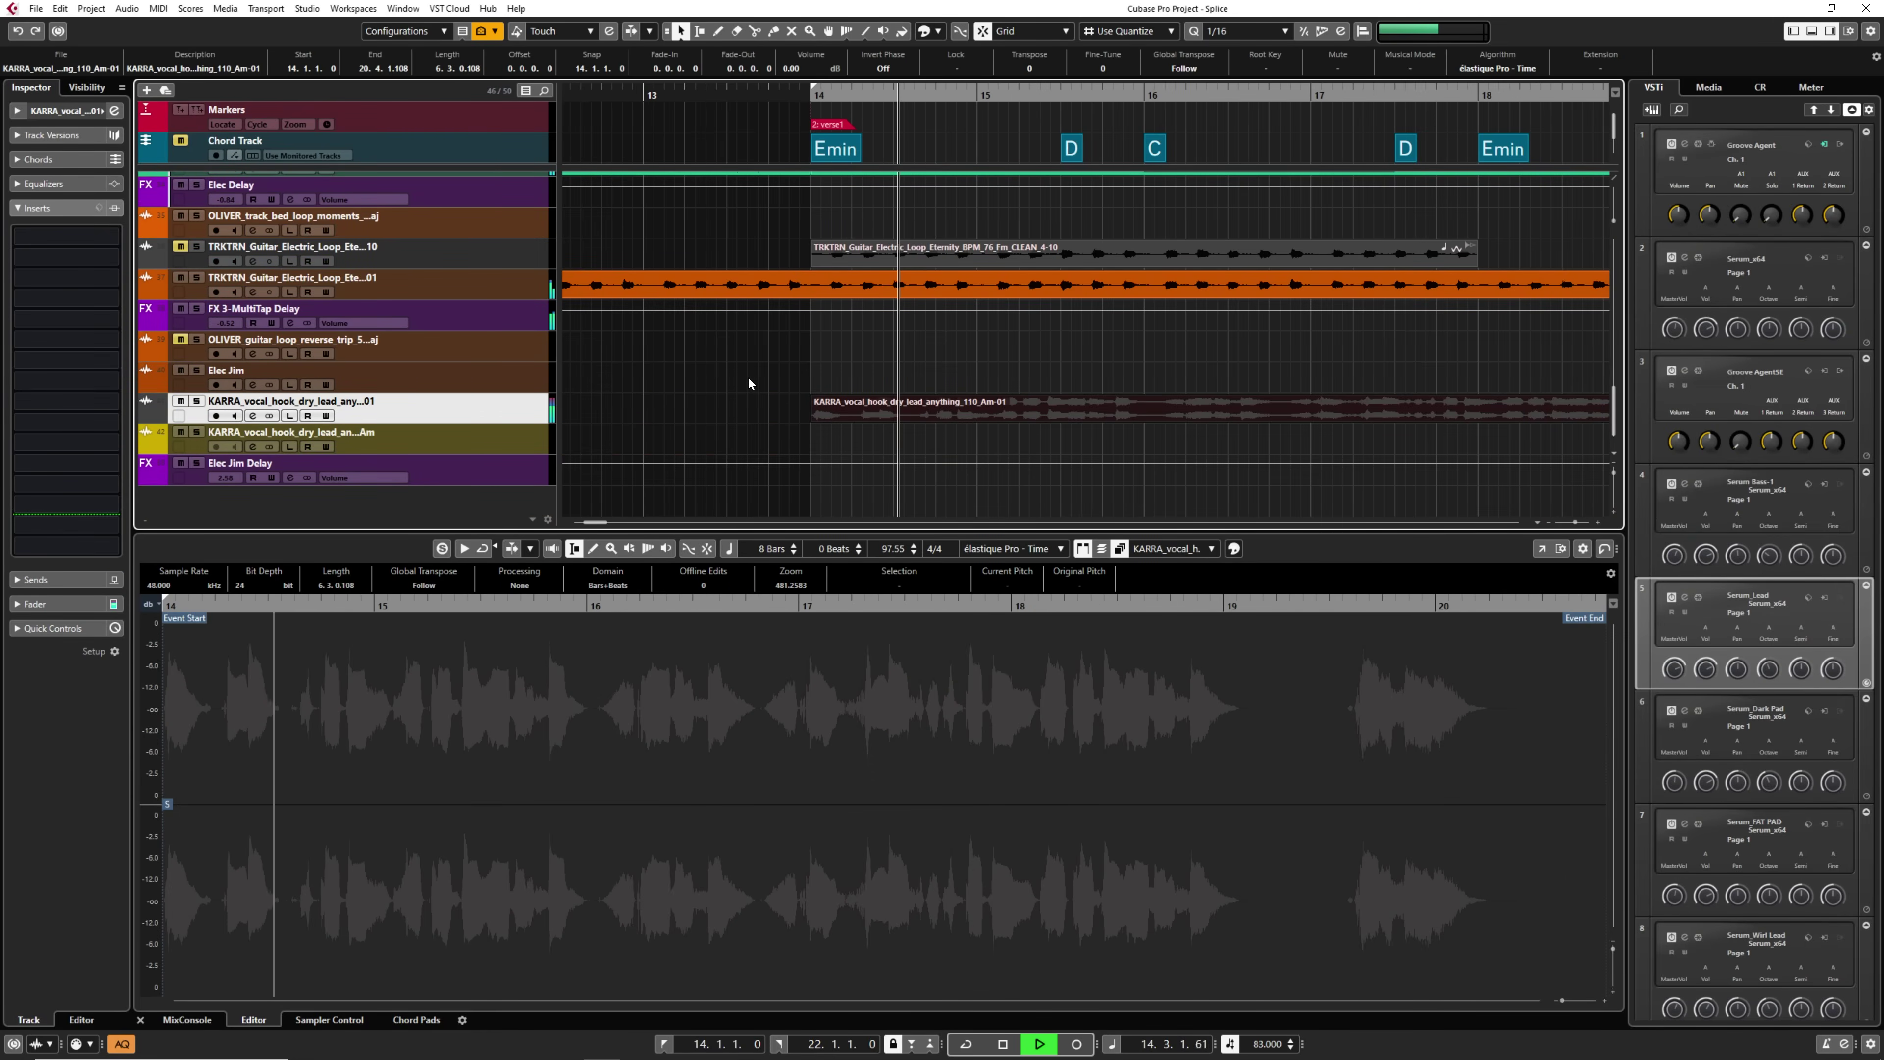
pyautogui.scroll(-2, 805, 371)
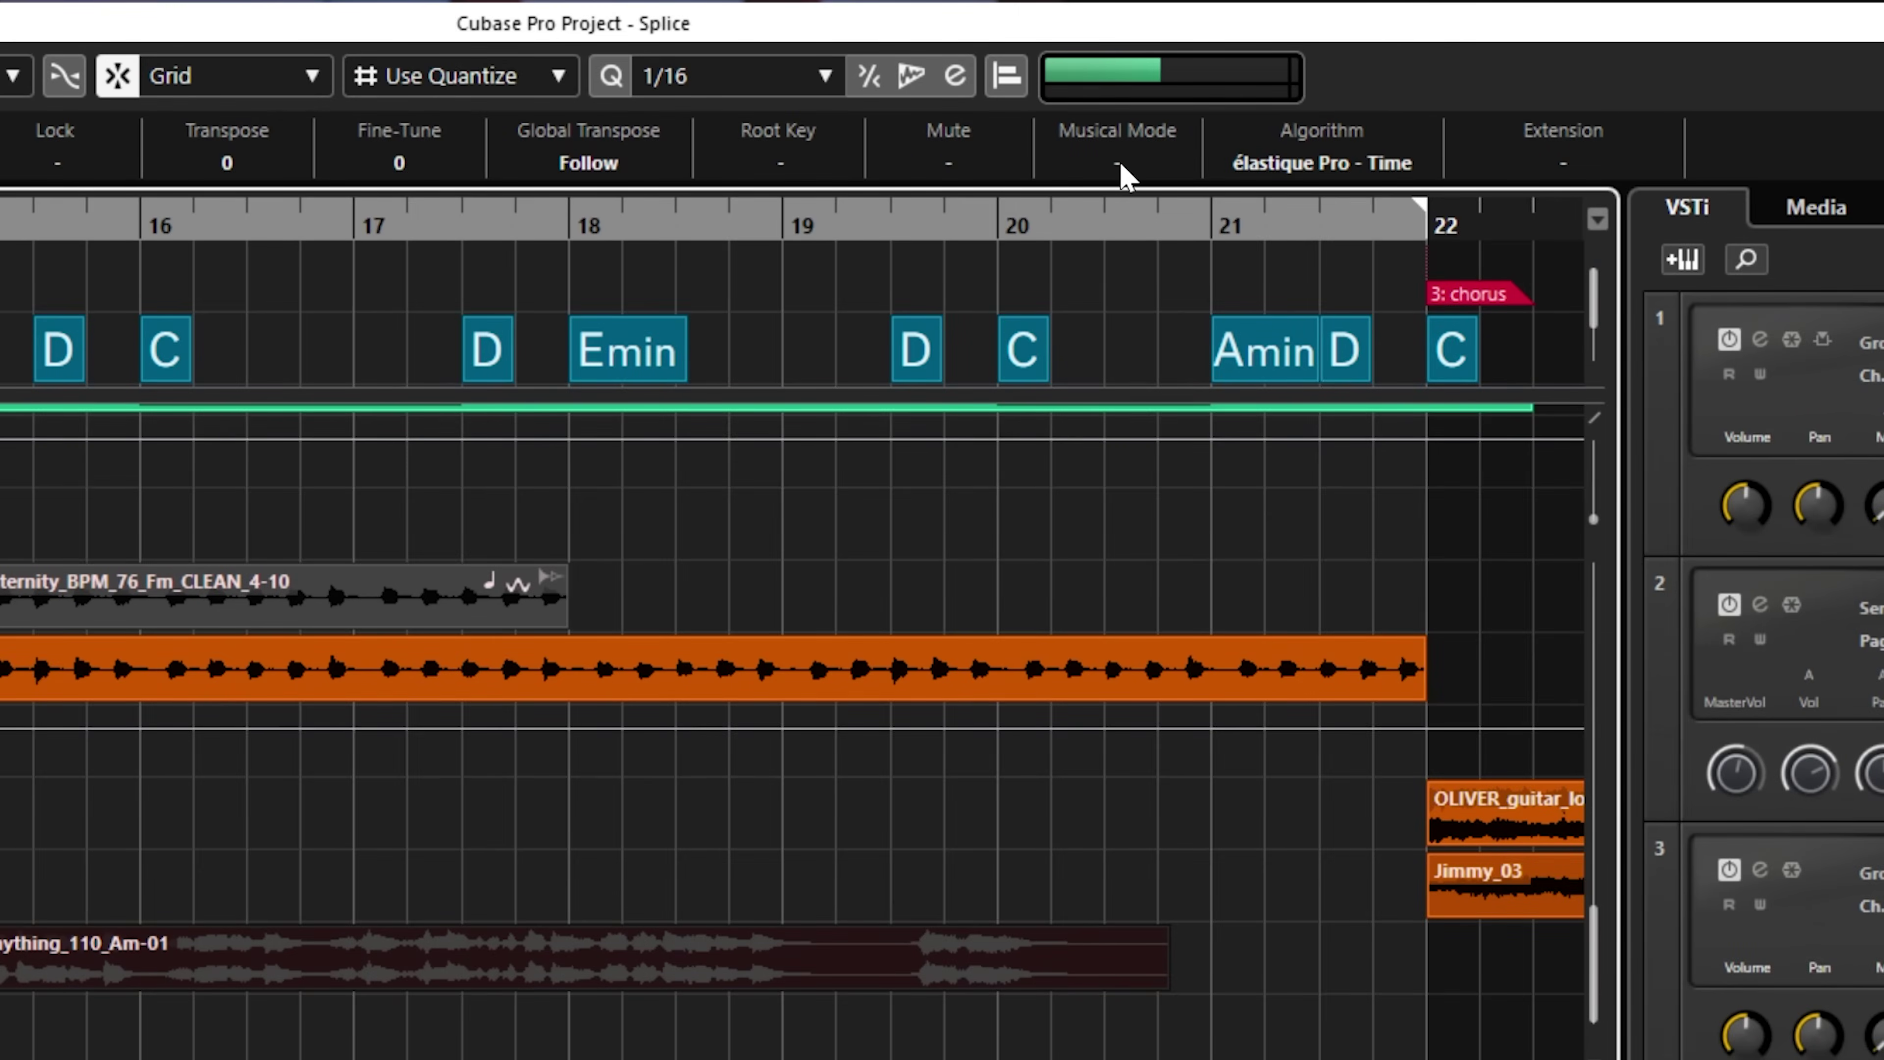
pyautogui.click(1120, 165)
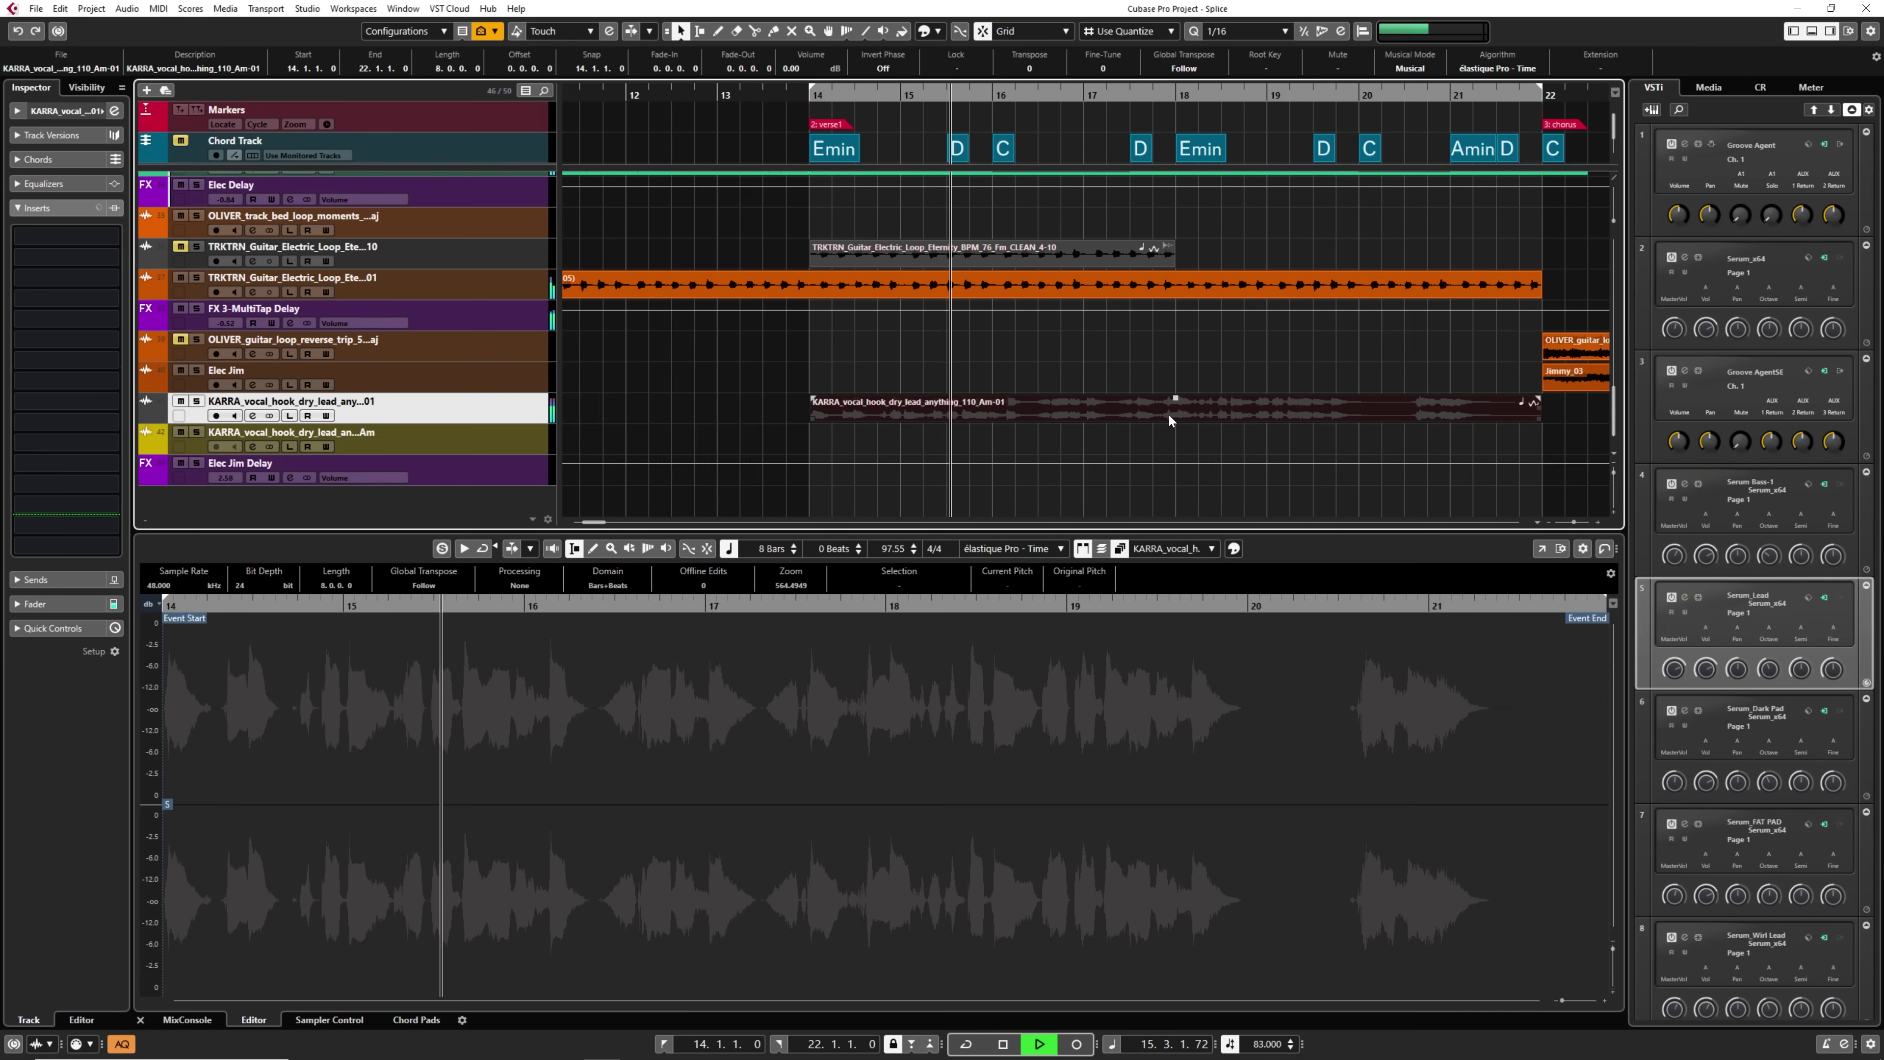
pyautogui.press('space')
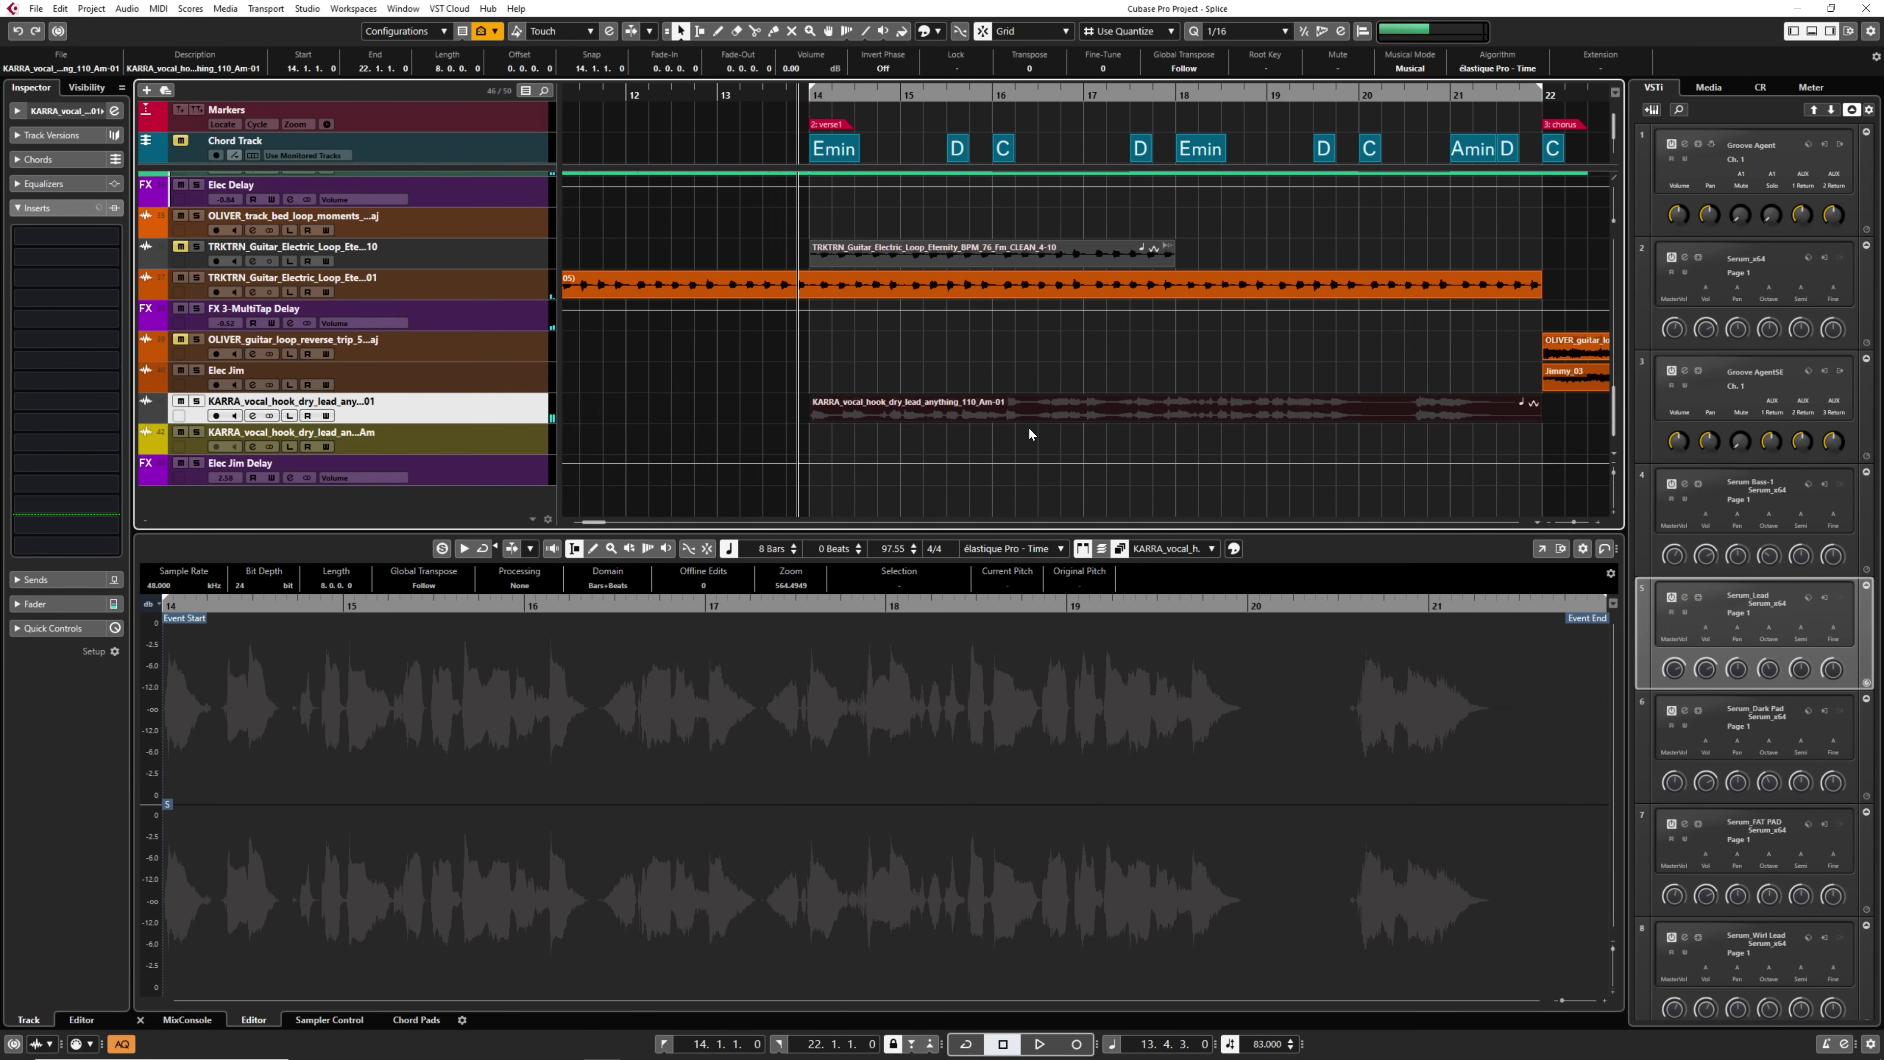
# Select the KARRA vocal event, show its AudioWarp settings and enable Free Warp.
pyautogui.click(689, 413)
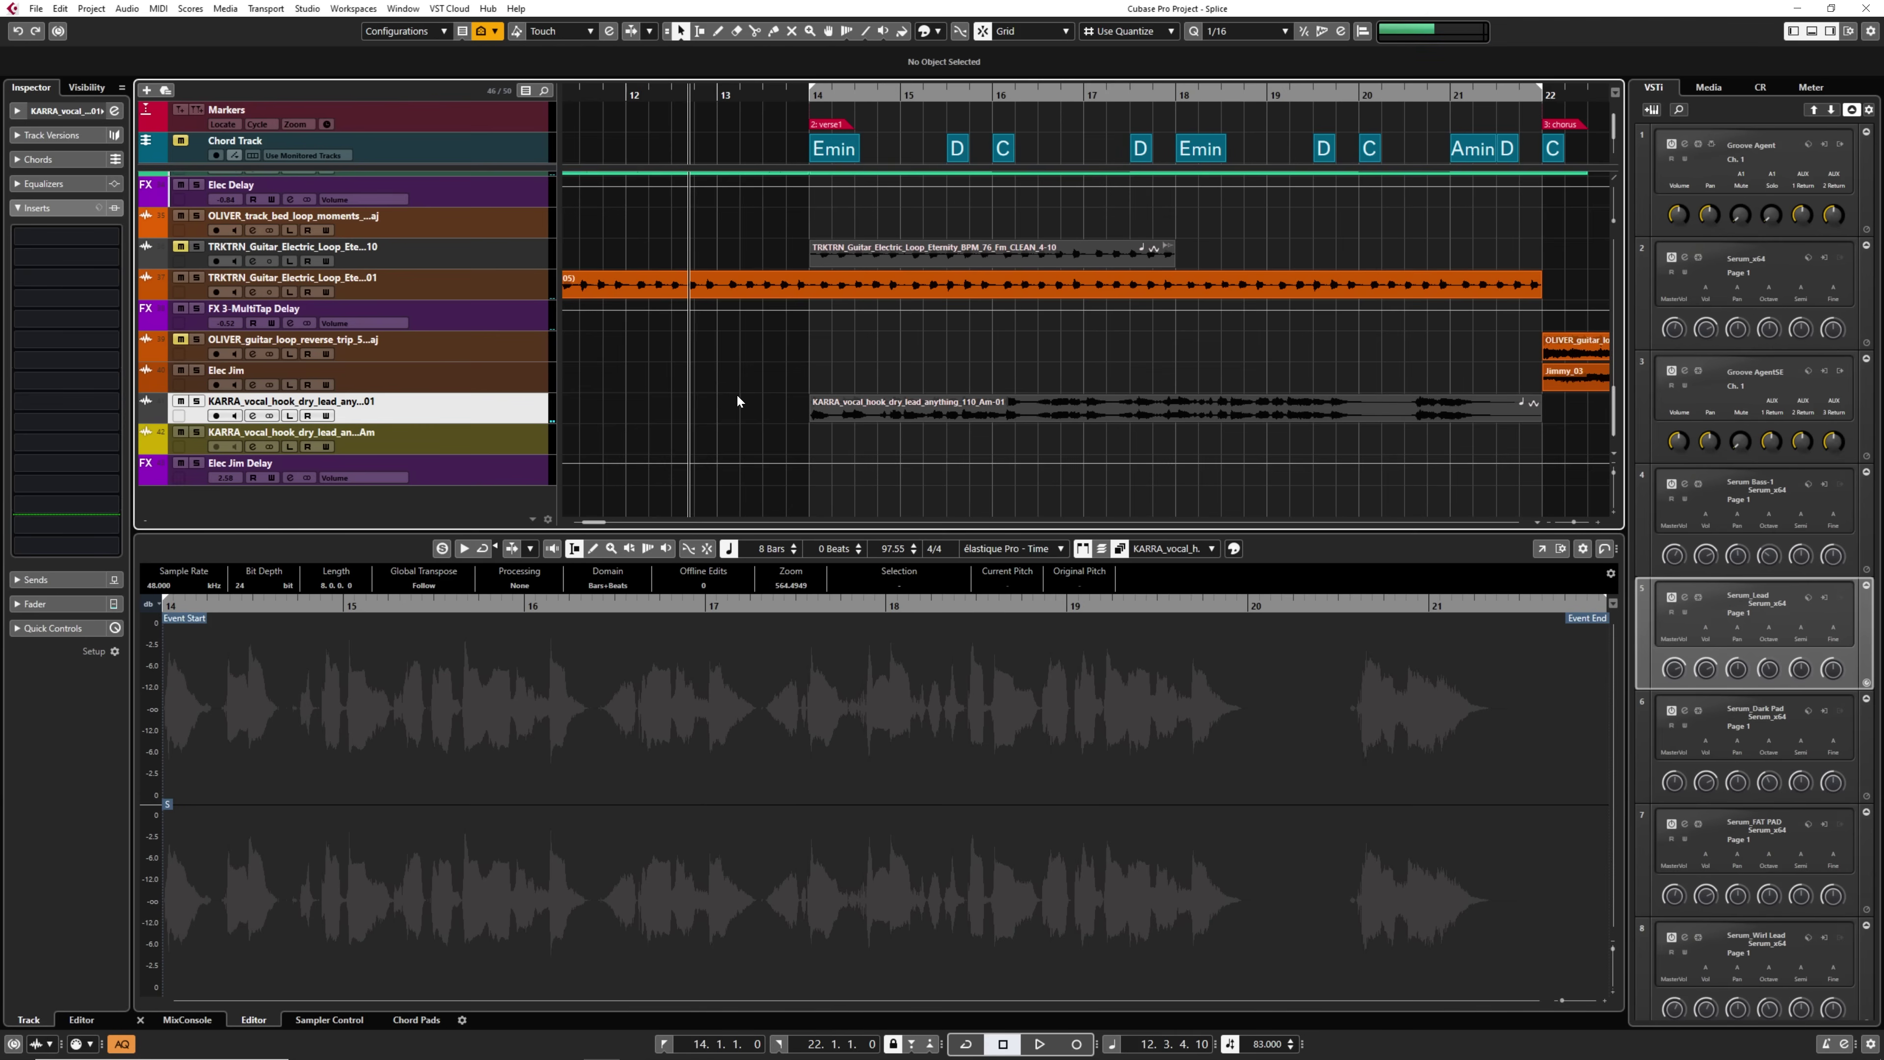
pyautogui.click(1003, 407)
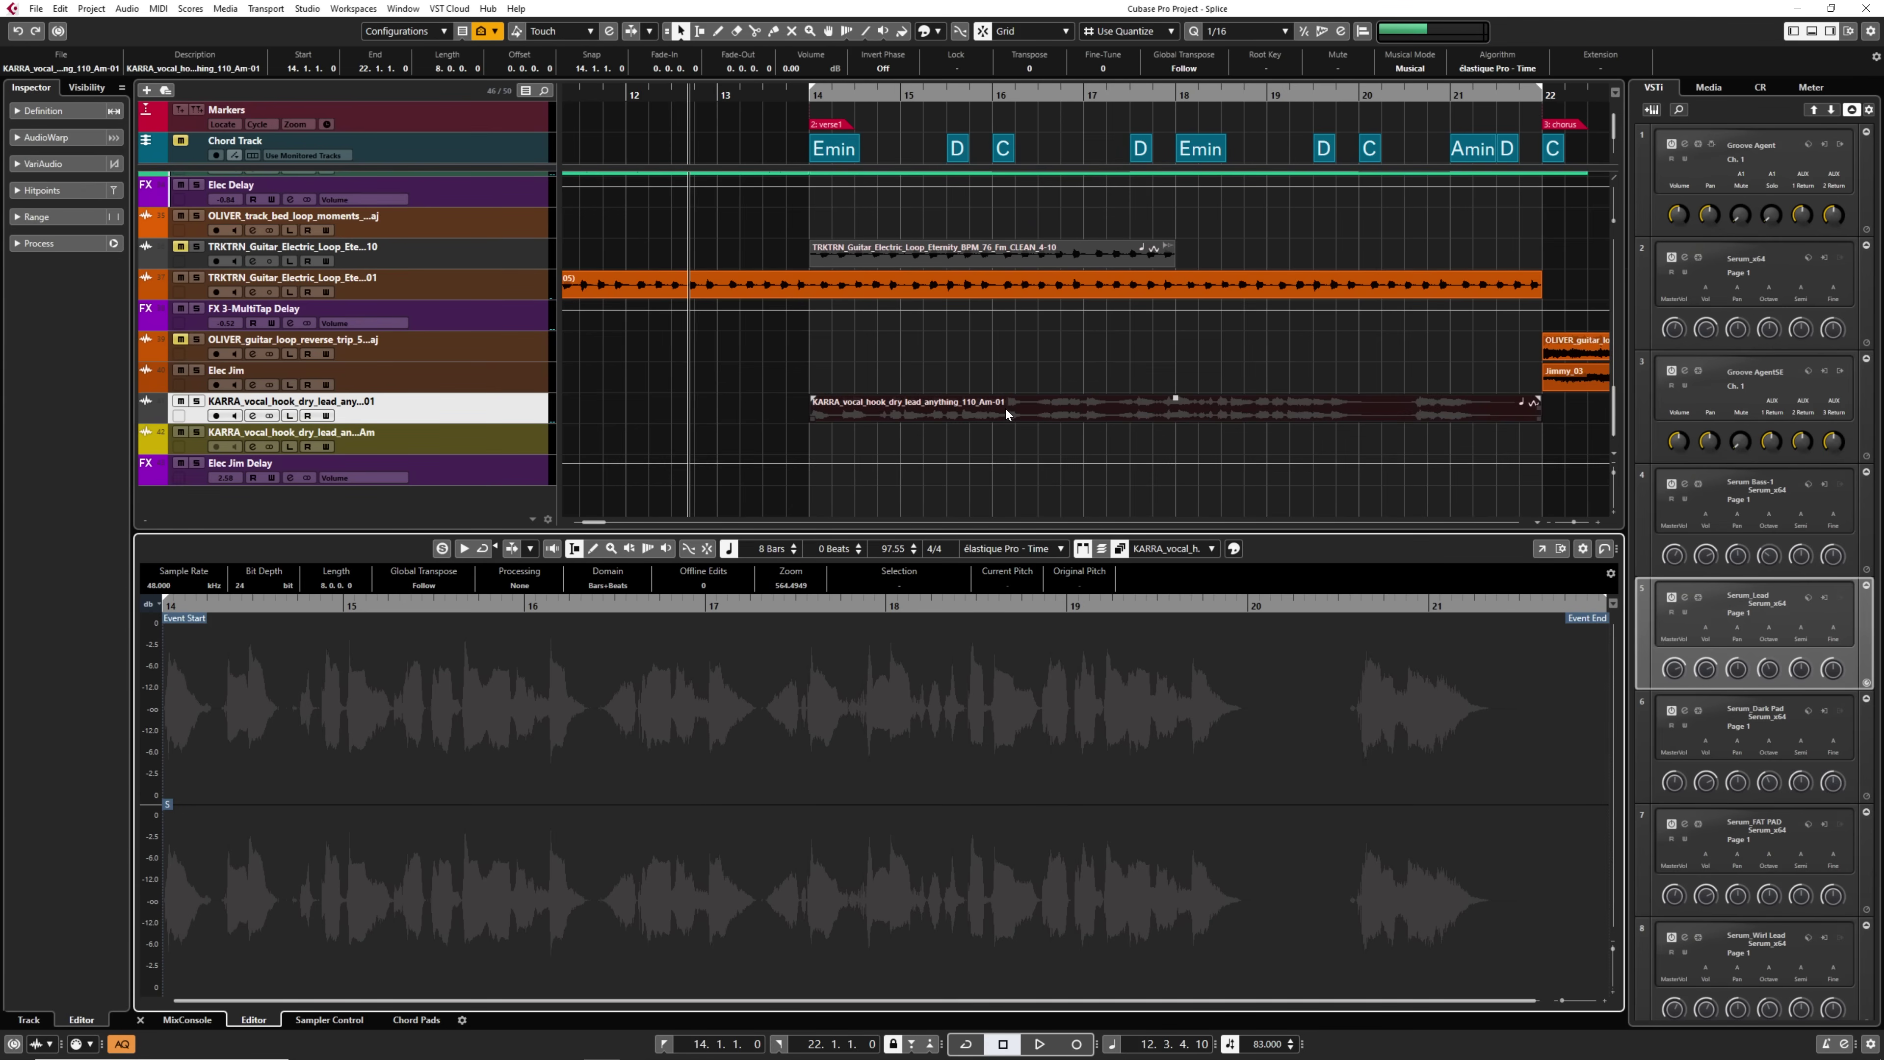
pyautogui.click(53, 167)
pyautogui.click(53, 168)
pyautogui.click(89, 223)
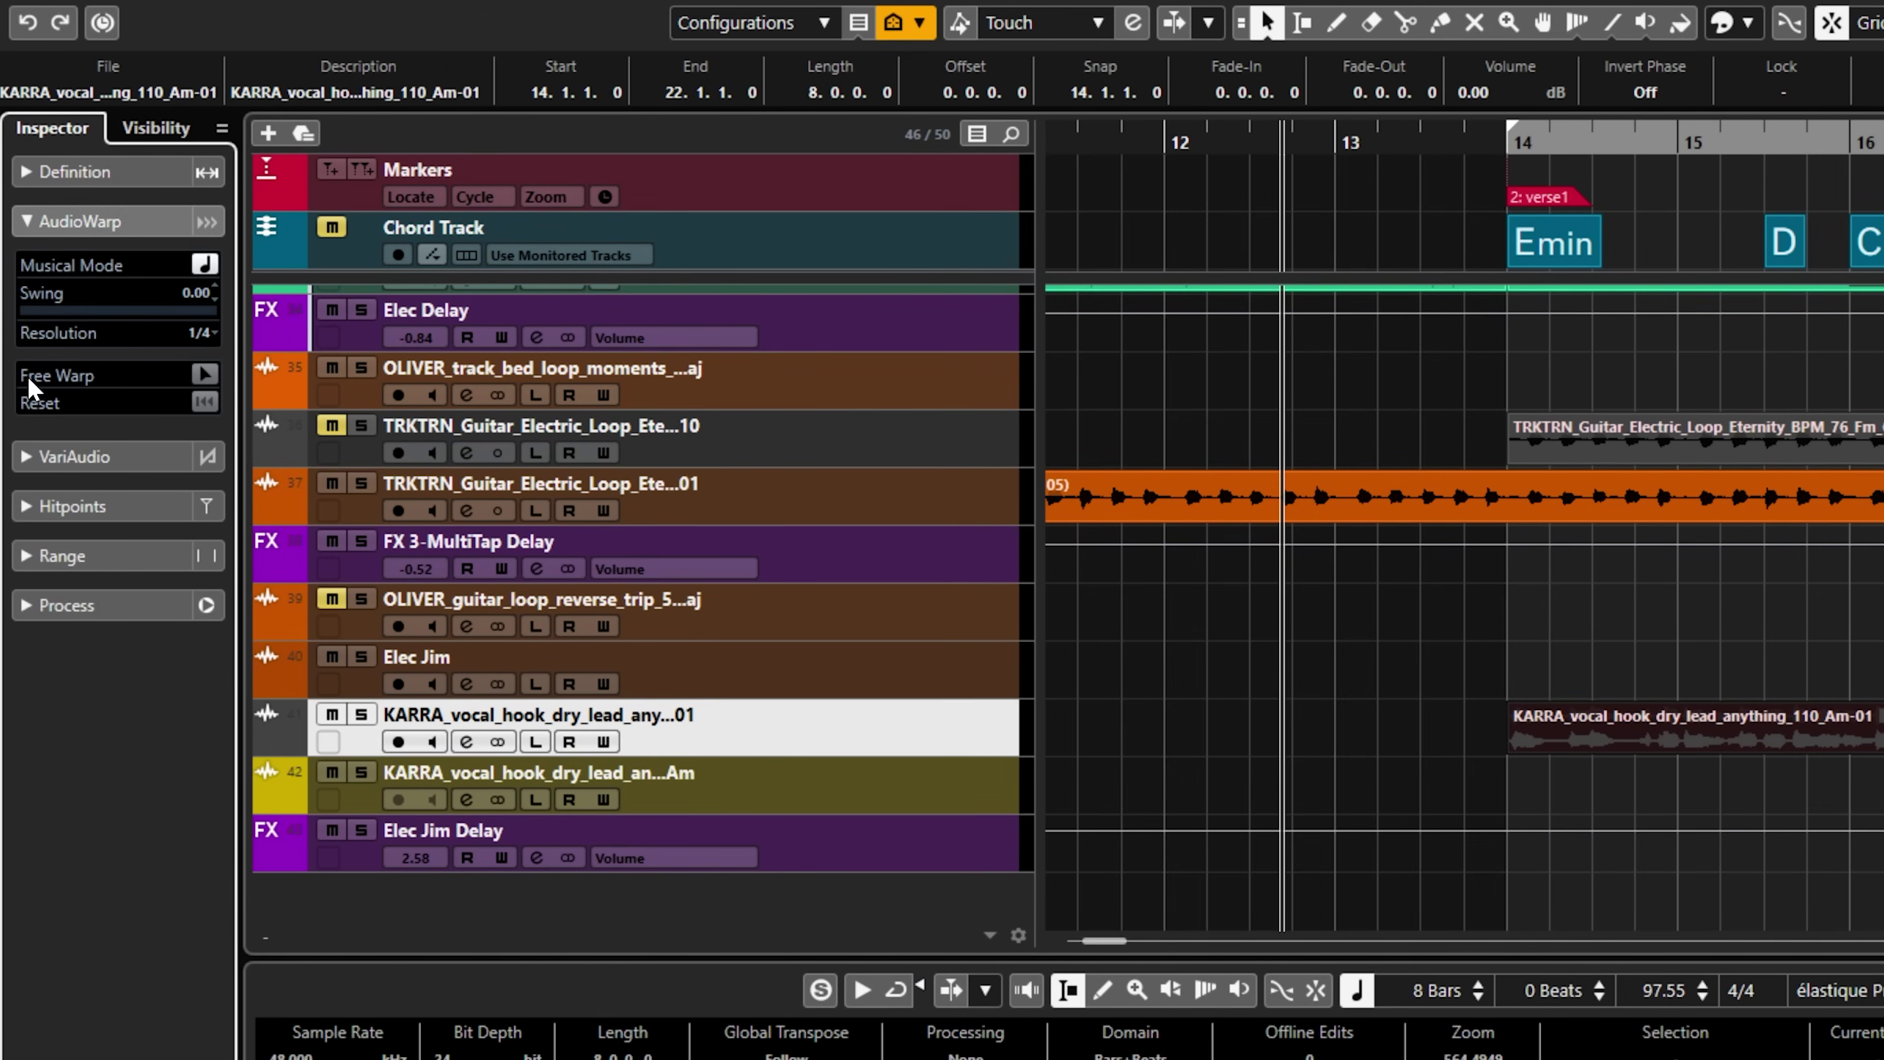
pyautogui.click(205, 374)
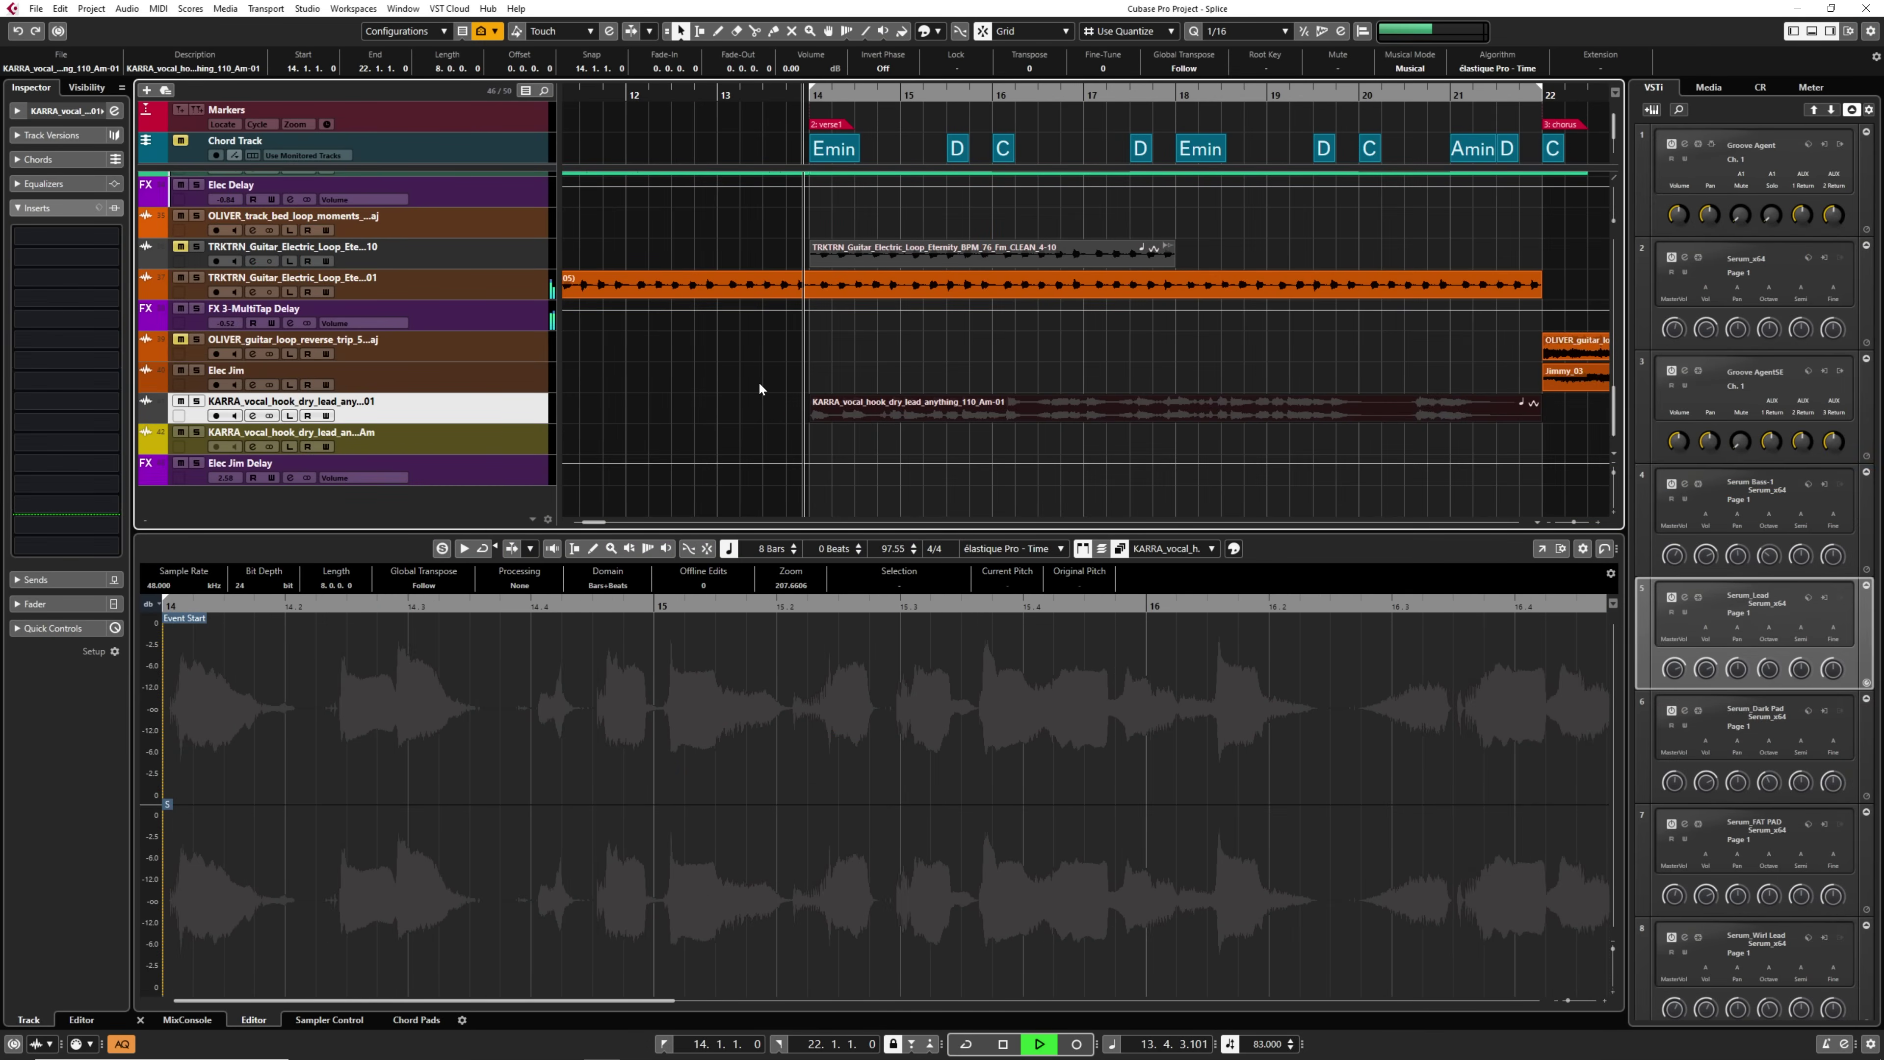
# Turn snap off, move the KARRA vocal event slightly earlier to start at 13.4.4.89, and audition its timing.
pyautogui.press('space')
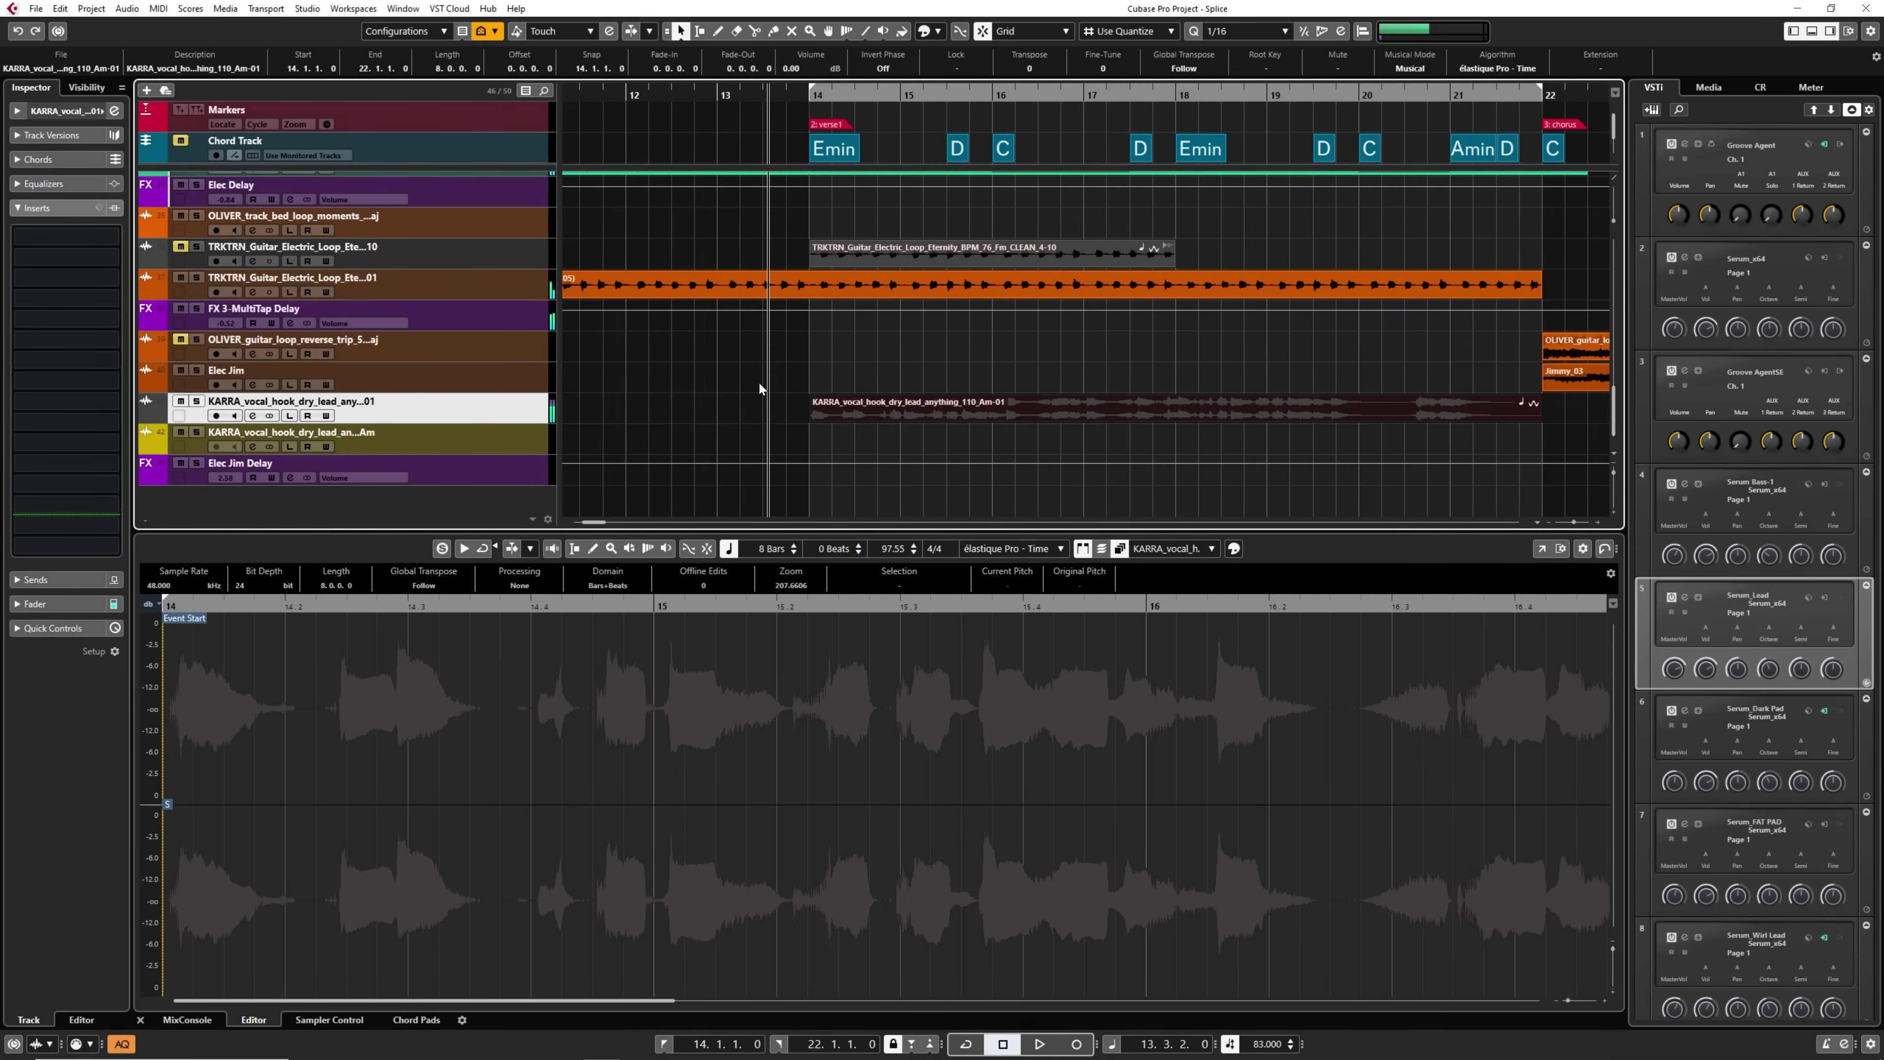
pyautogui.scroll(8, 811, 355)
pyautogui.press('j')
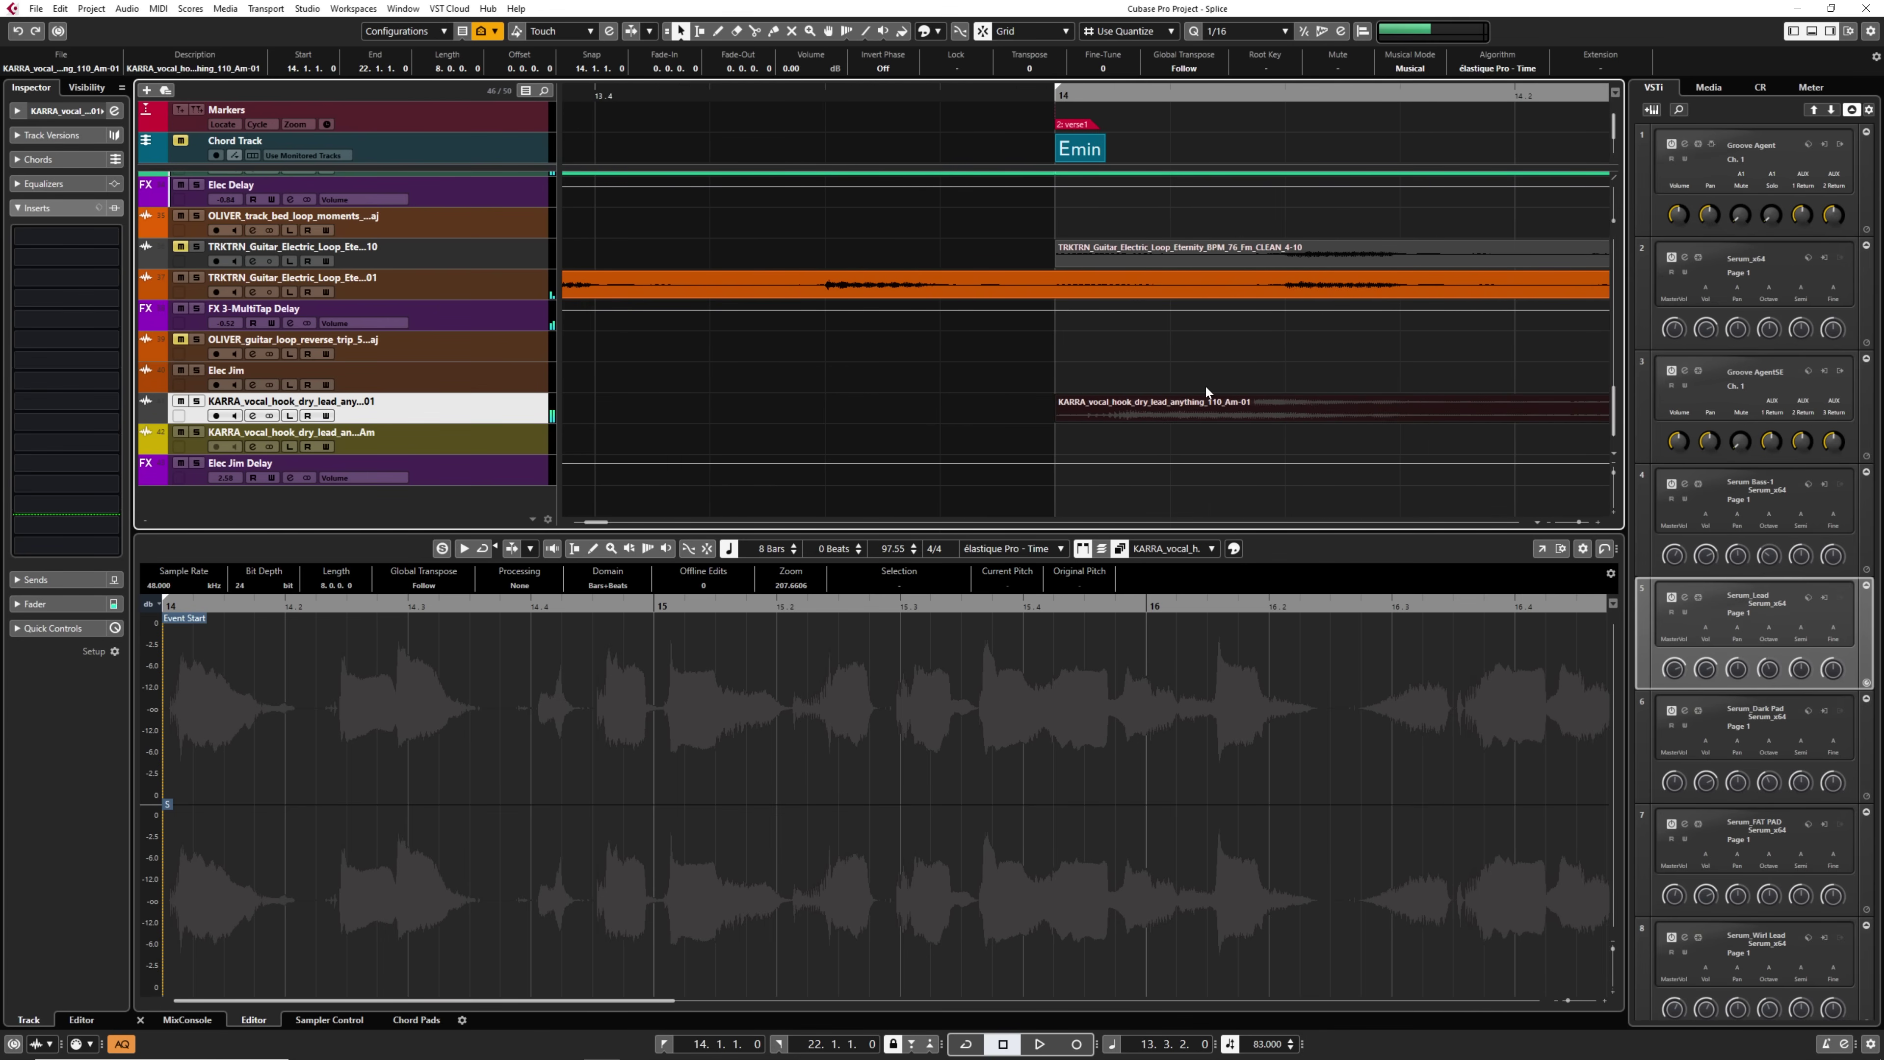
pyautogui.moveTo(1148, 409); pyautogui.dragTo(1119, 406)
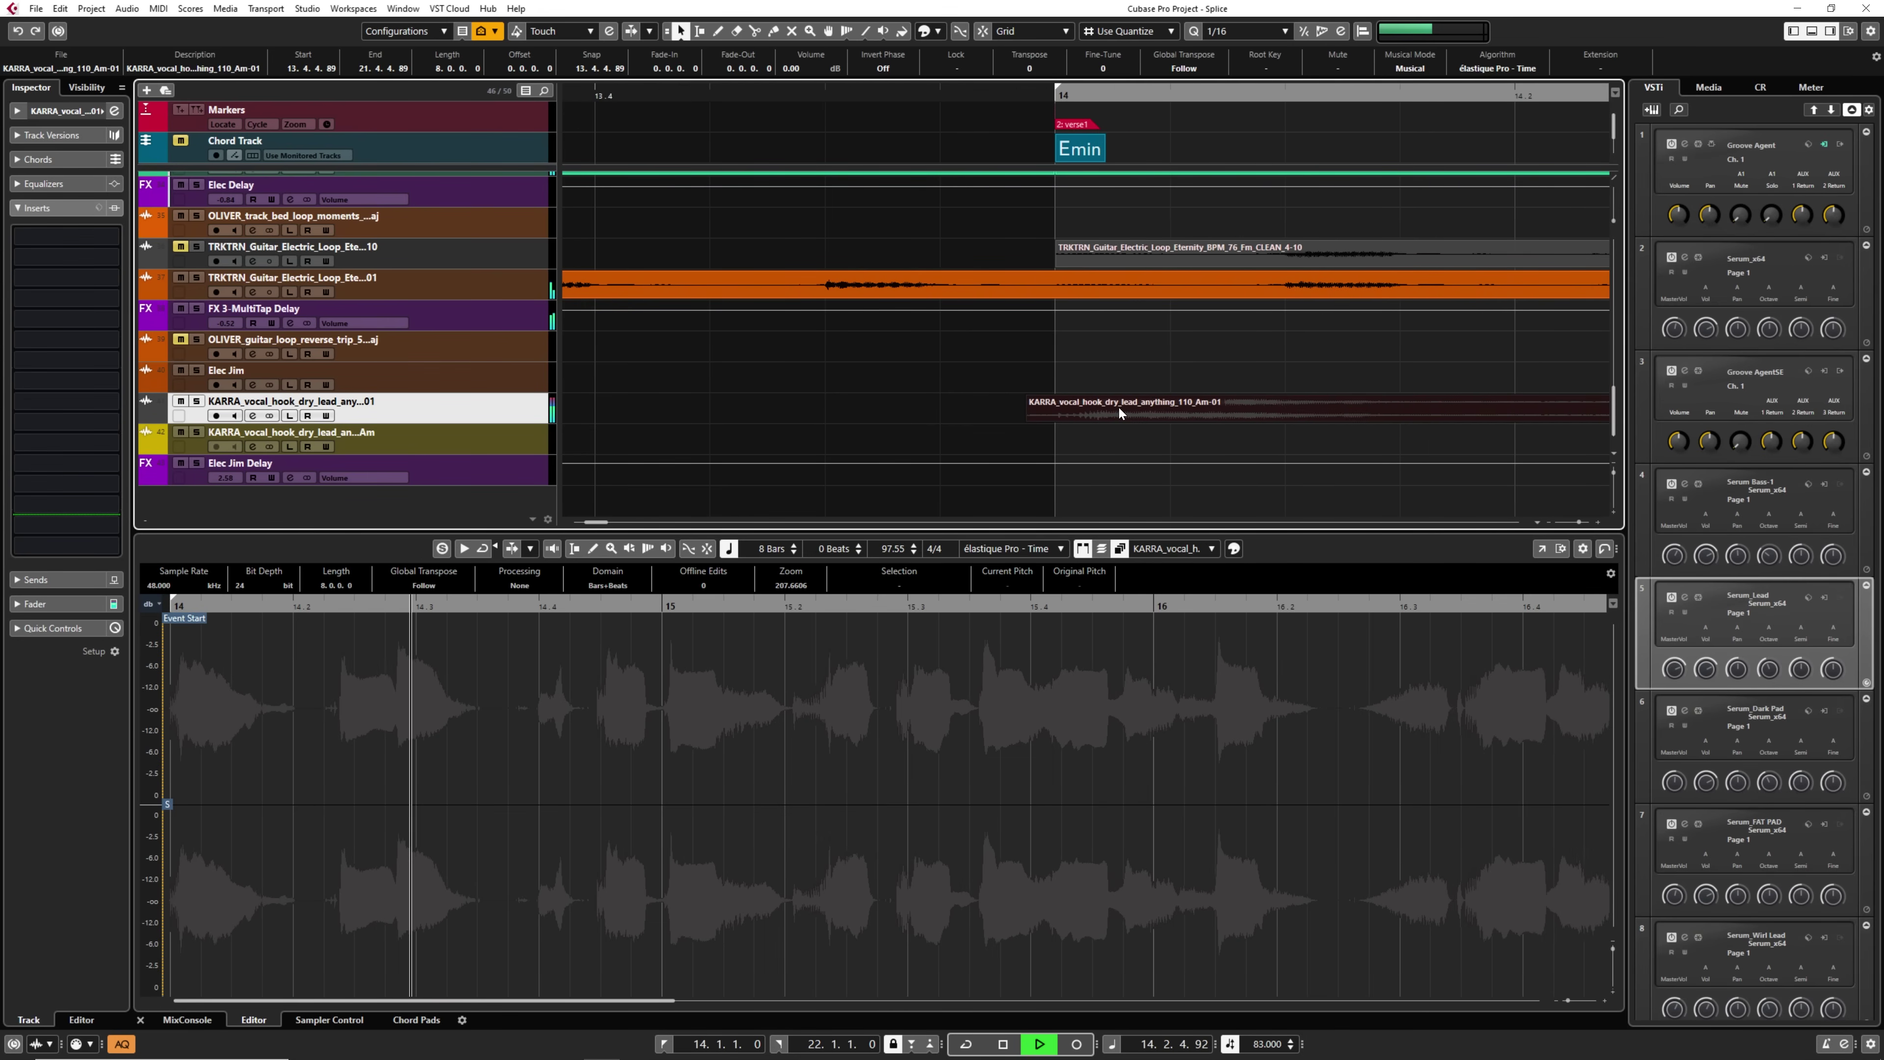
pyautogui.press('space')
# Add two warp markers near beat 14.2 and shift the second vocal phrase later, undoing the extra marker move.
pyautogui.click(303, 661)
pyautogui.moveTo(322, 638); pyautogui.dragTo(336, 638)
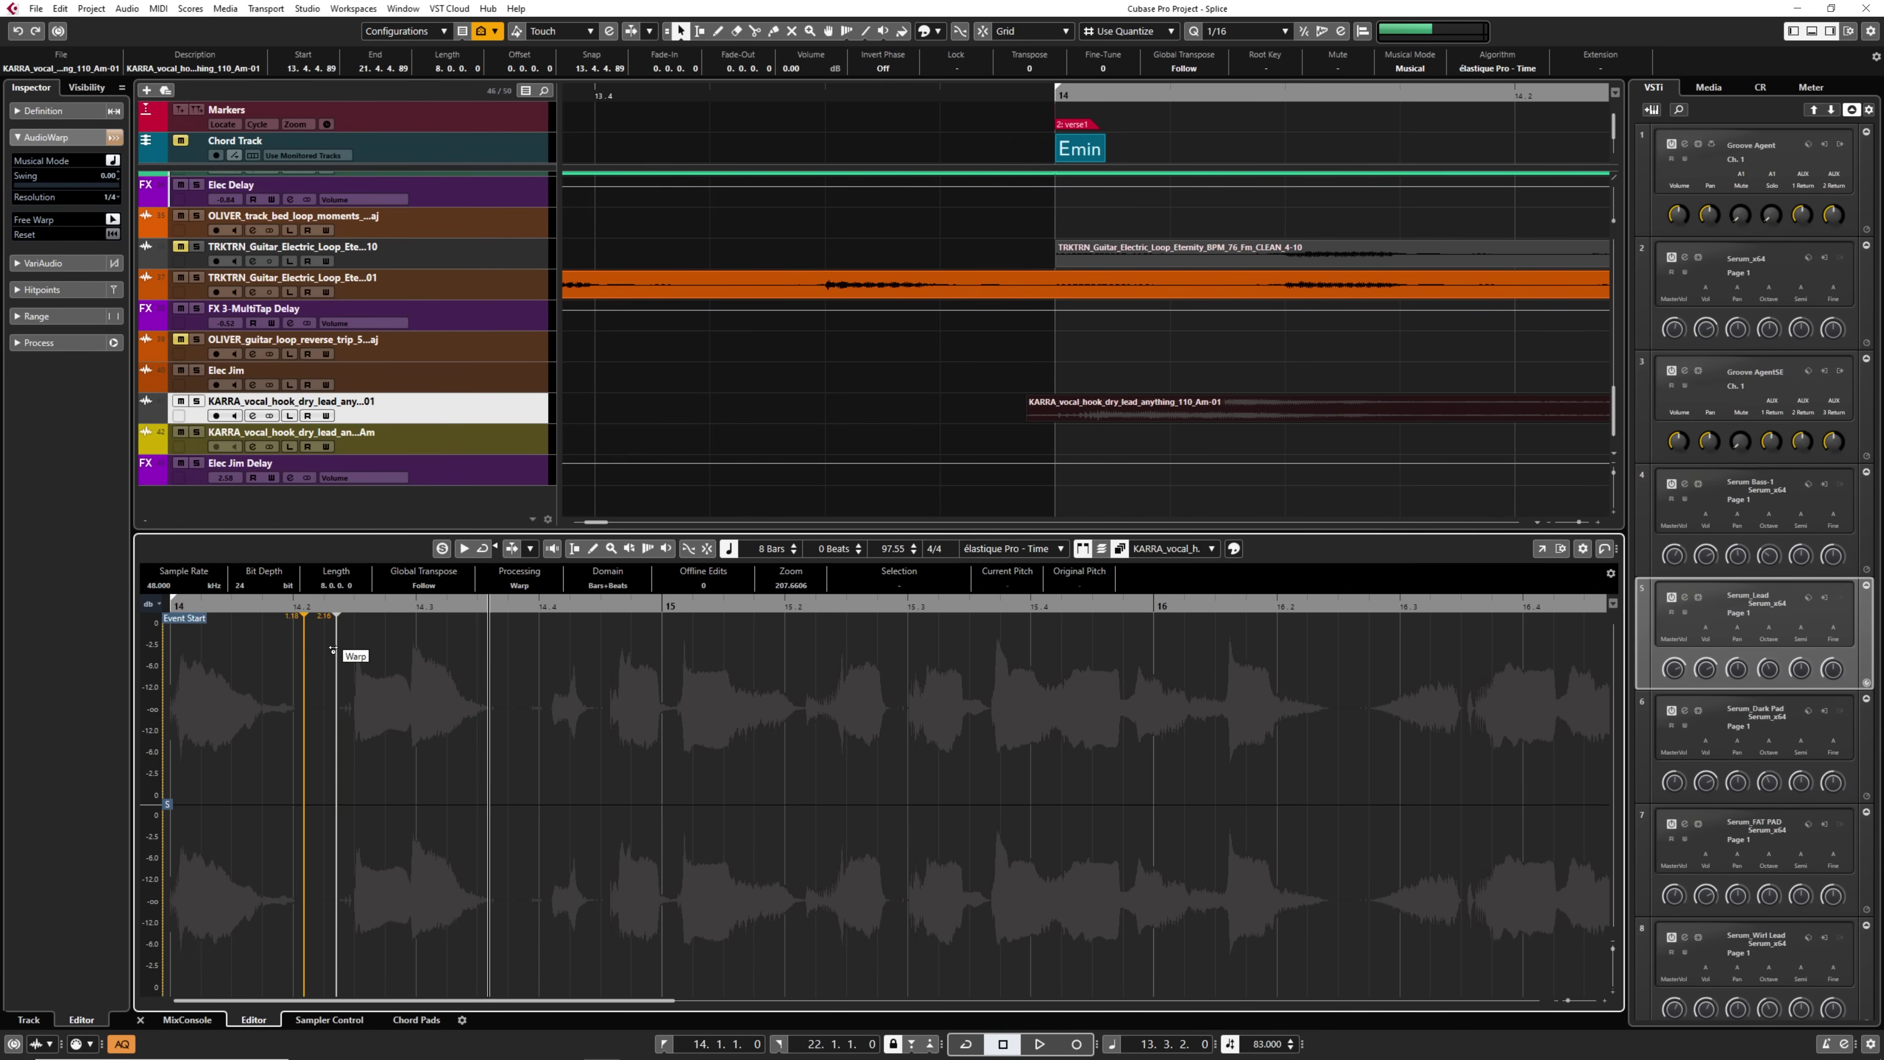
pyautogui.moveTo(333, 648); pyautogui.dragTo(314, 644)
pyautogui.hotkey('ctrl', 'z')
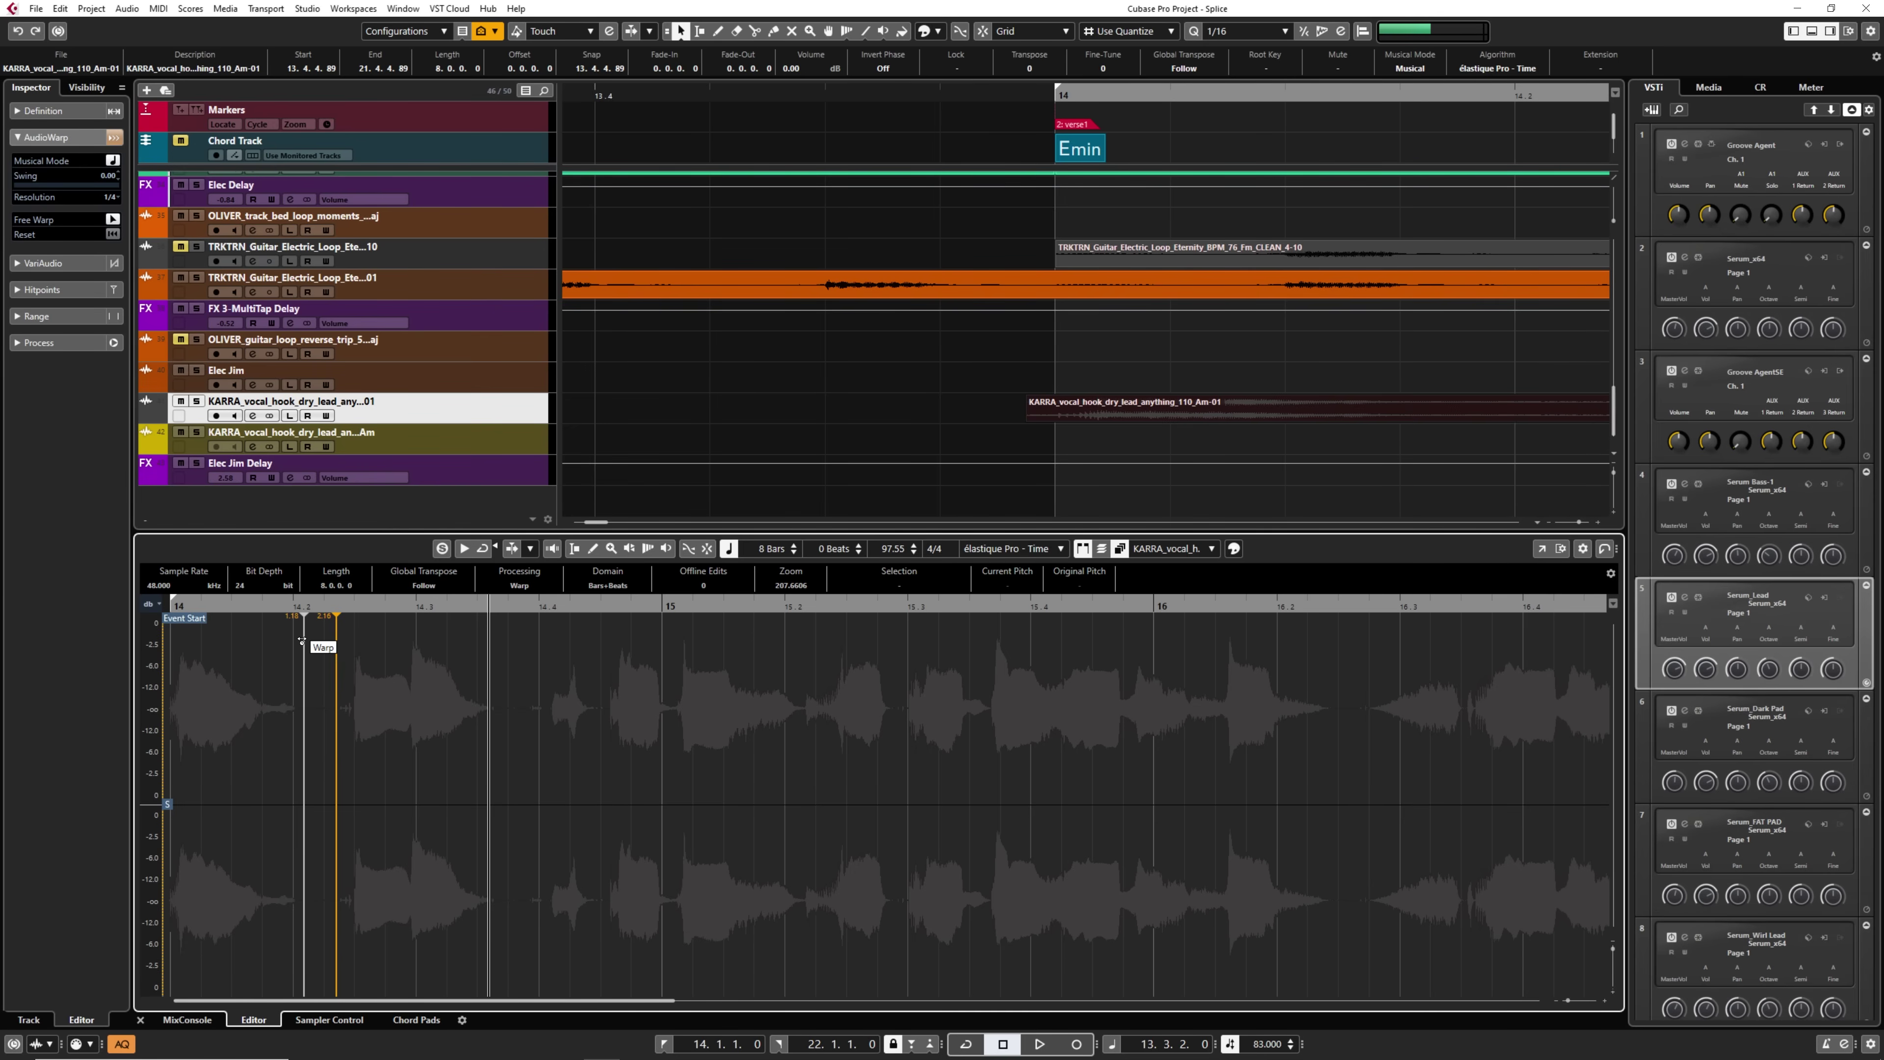
pyautogui.click(303, 641)
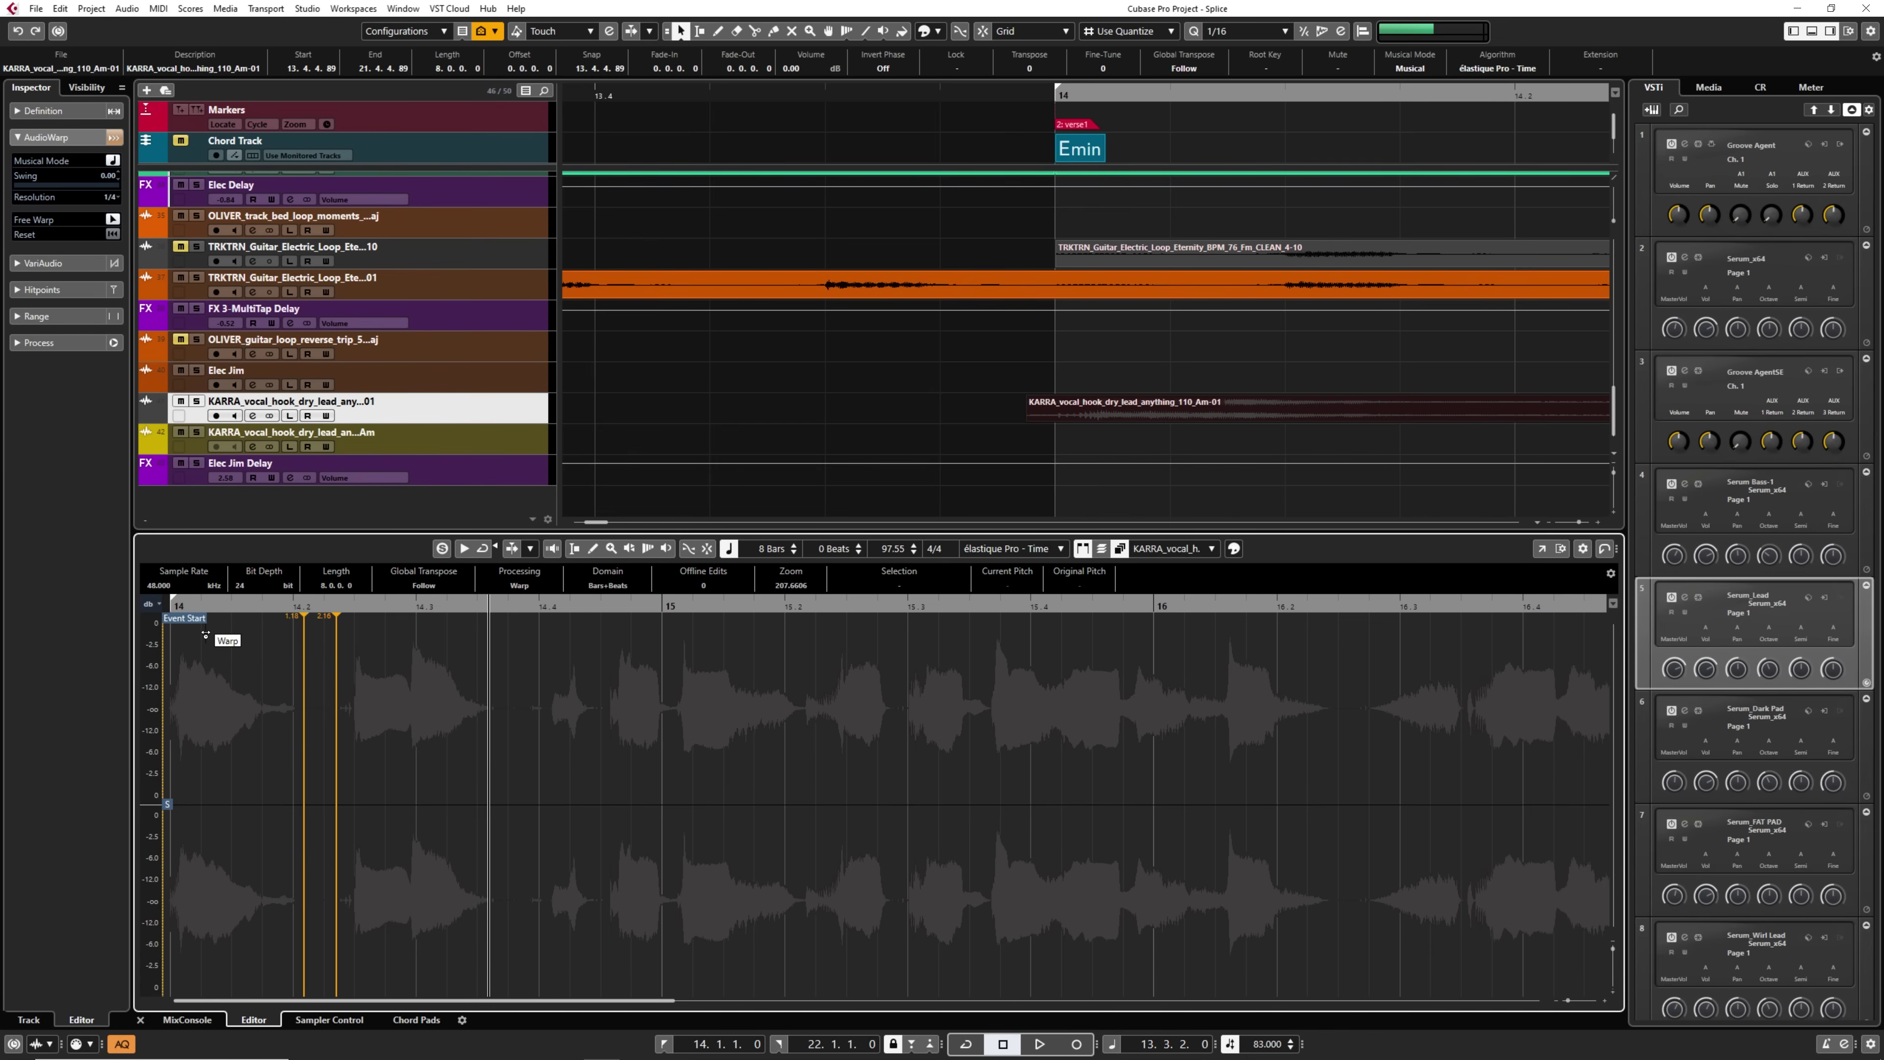
# Play the vocal and add two warp markers just before beat 14.4, pulling the following syllables later.
pyautogui.press('space')
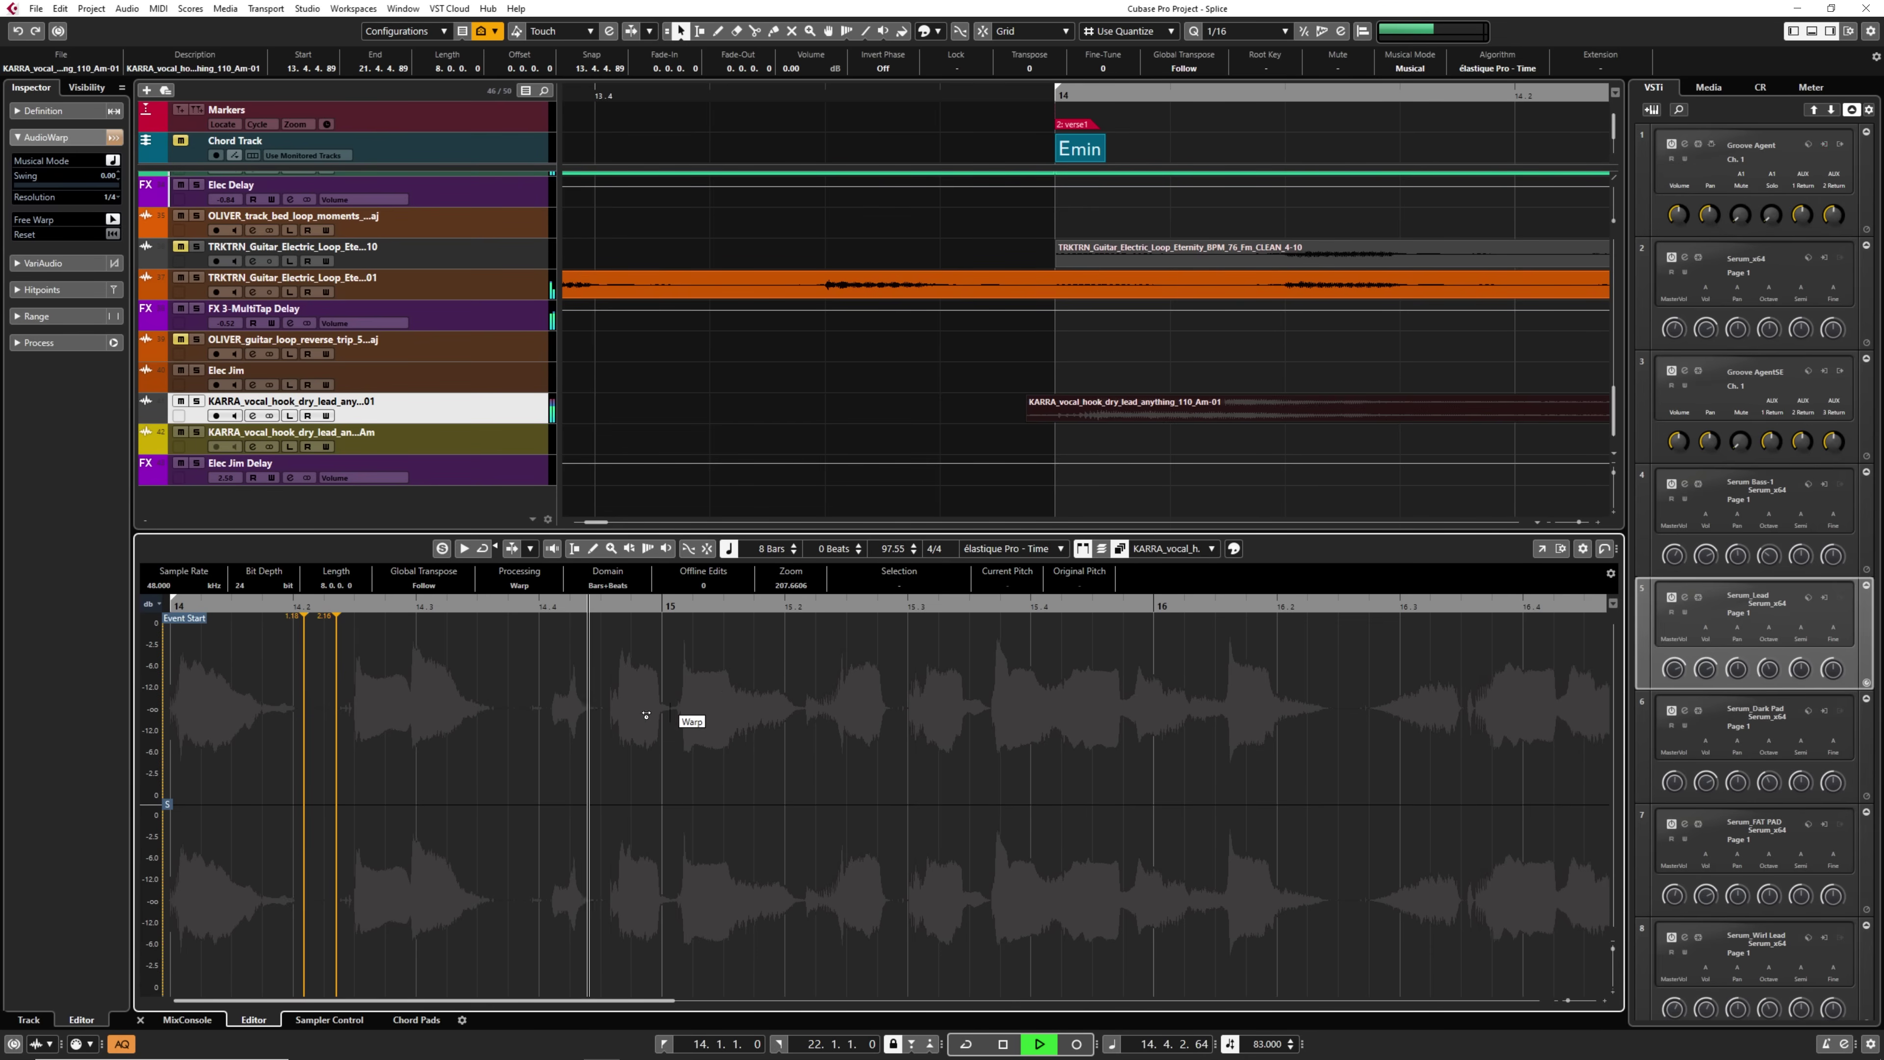
pyautogui.click(517, 707)
pyautogui.moveTo(540, 696); pyautogui.dragTo(560, 694)
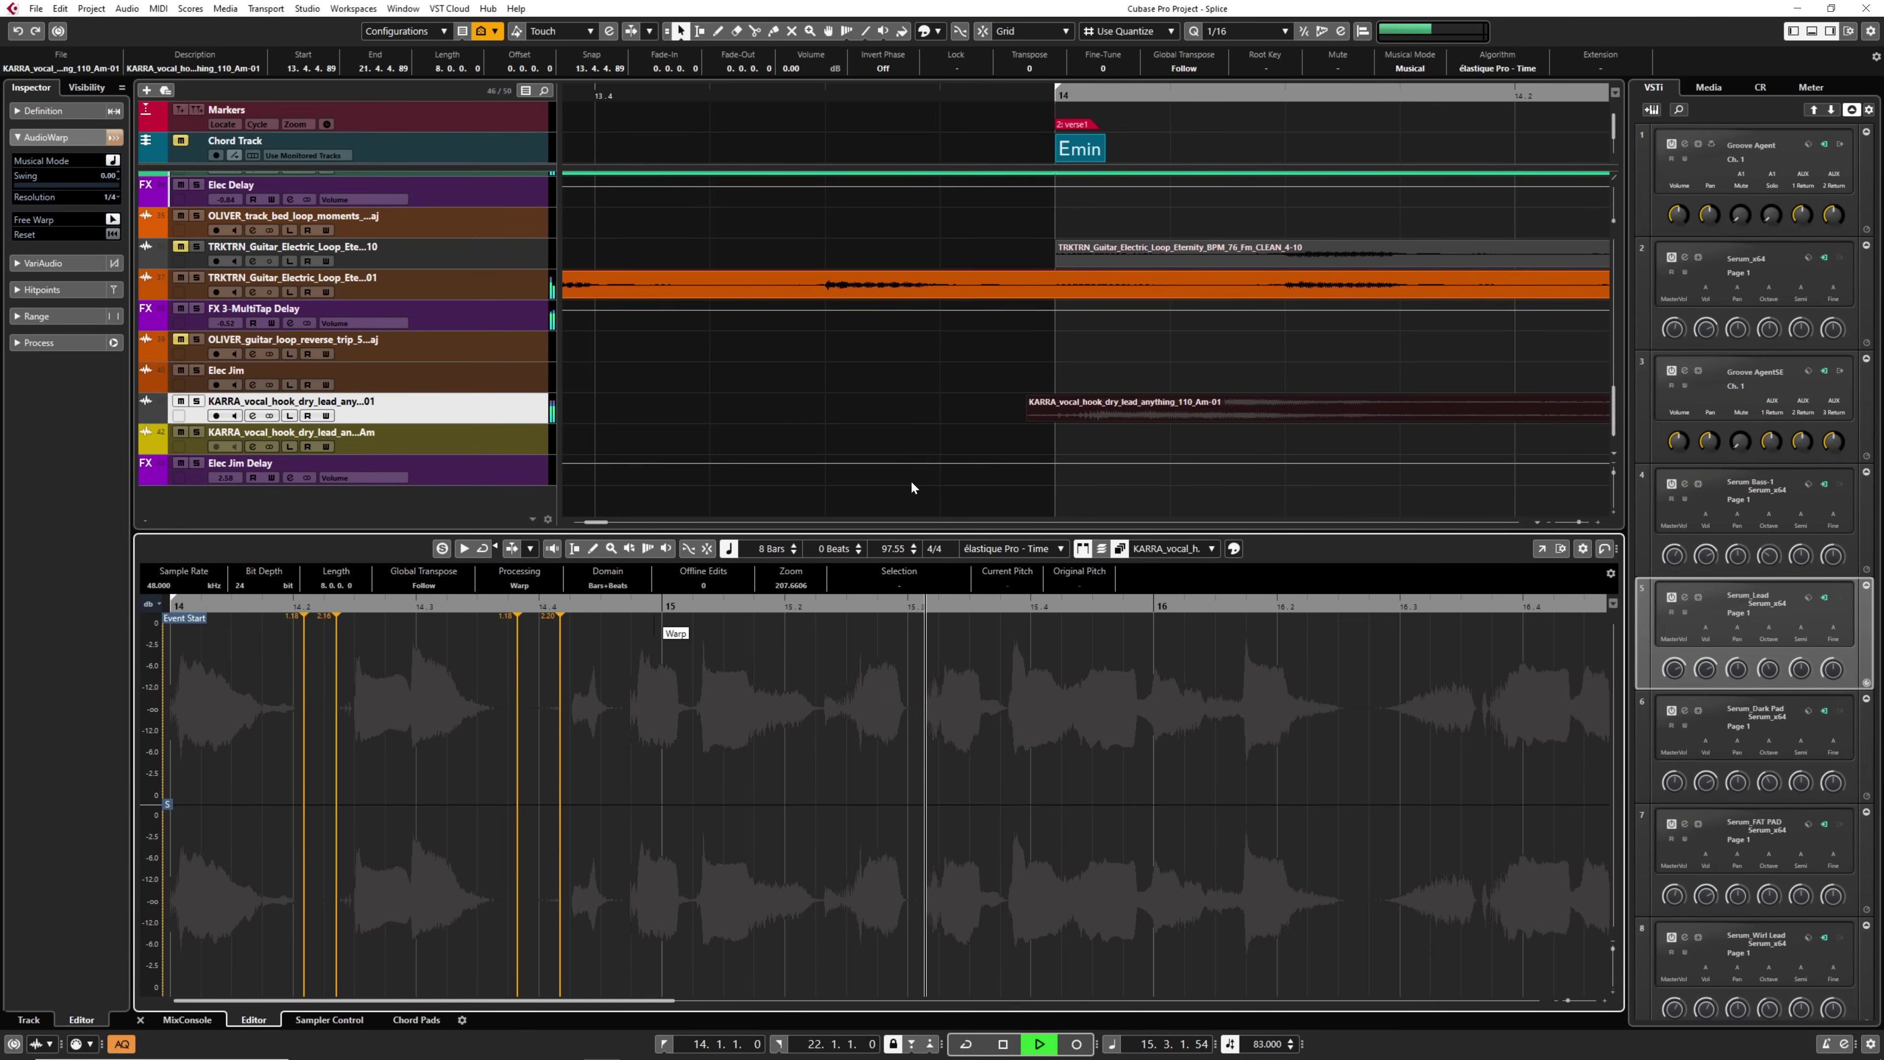
pyautogui.press('space')
# Replay the vocal and move the warp marker near beat 14.4 further later to refine the phrase timing.
pyautogui.press('space')
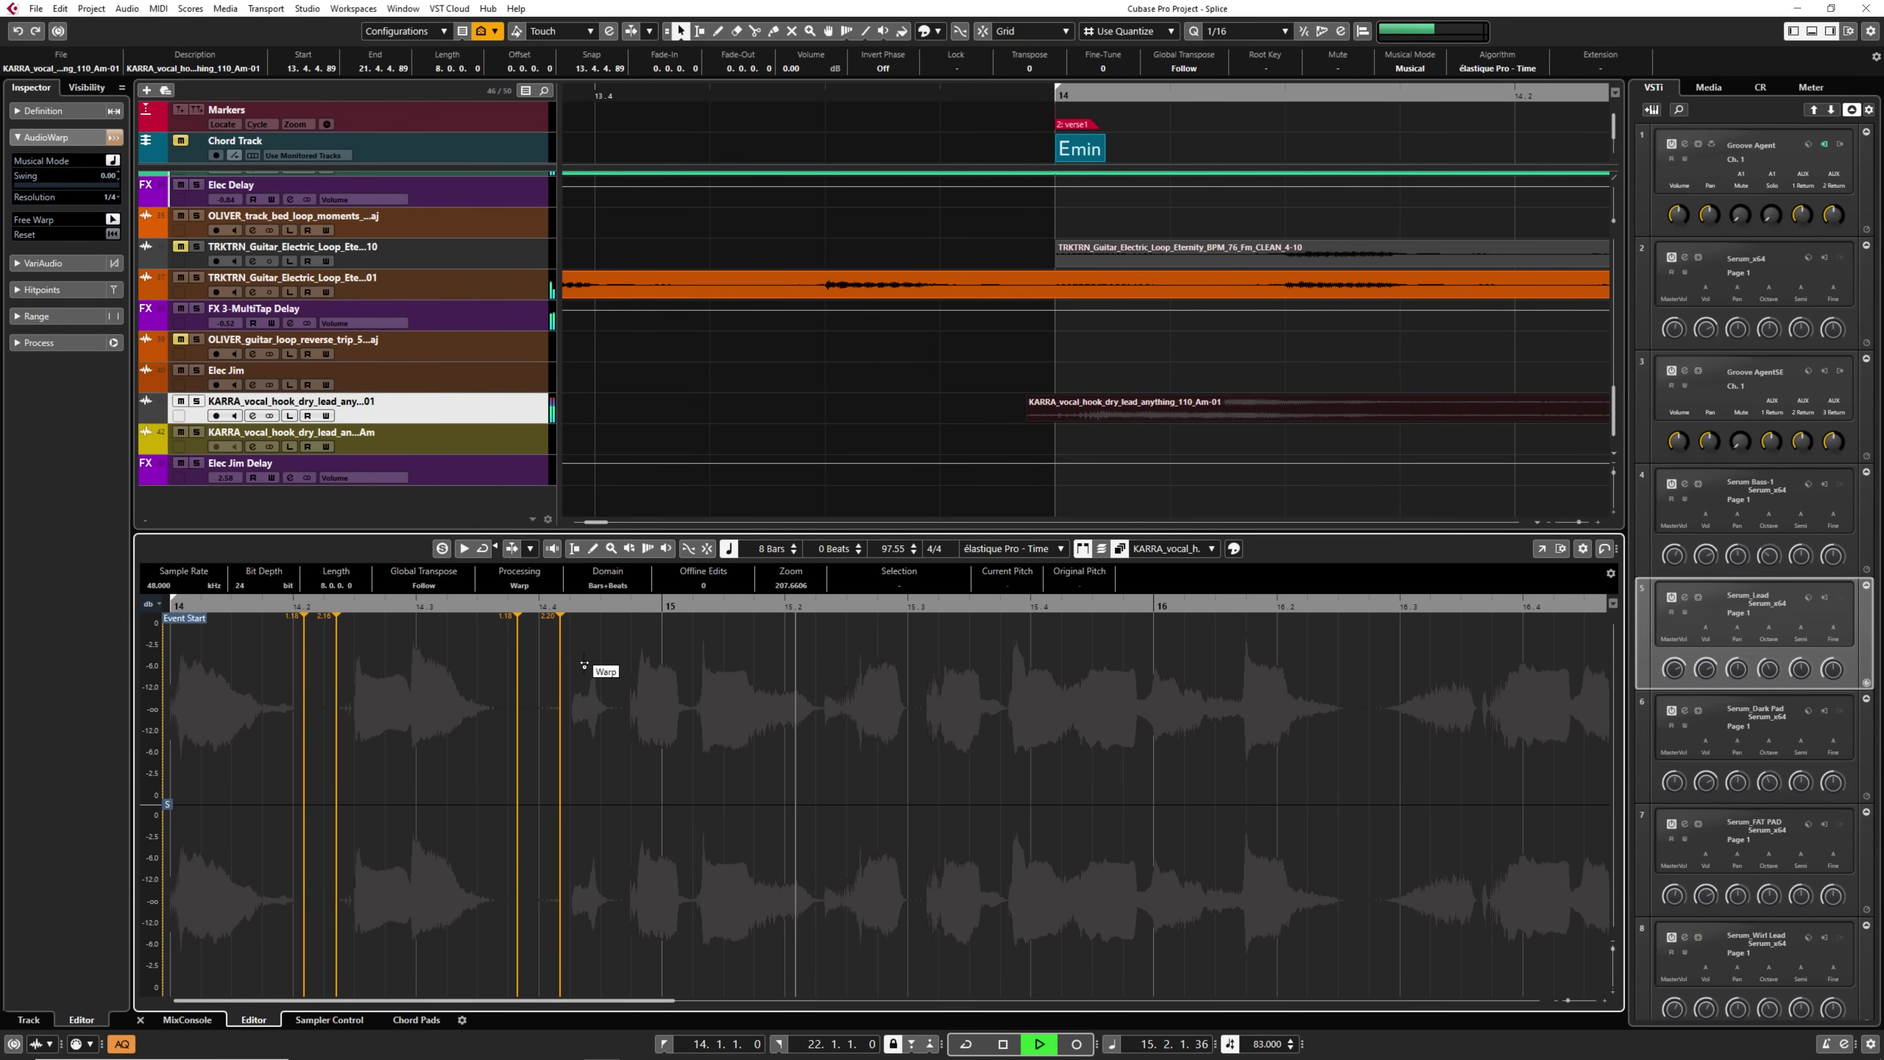
pyautogui.moveTo(585, 665); pyautogui.dragTo(597, 651)
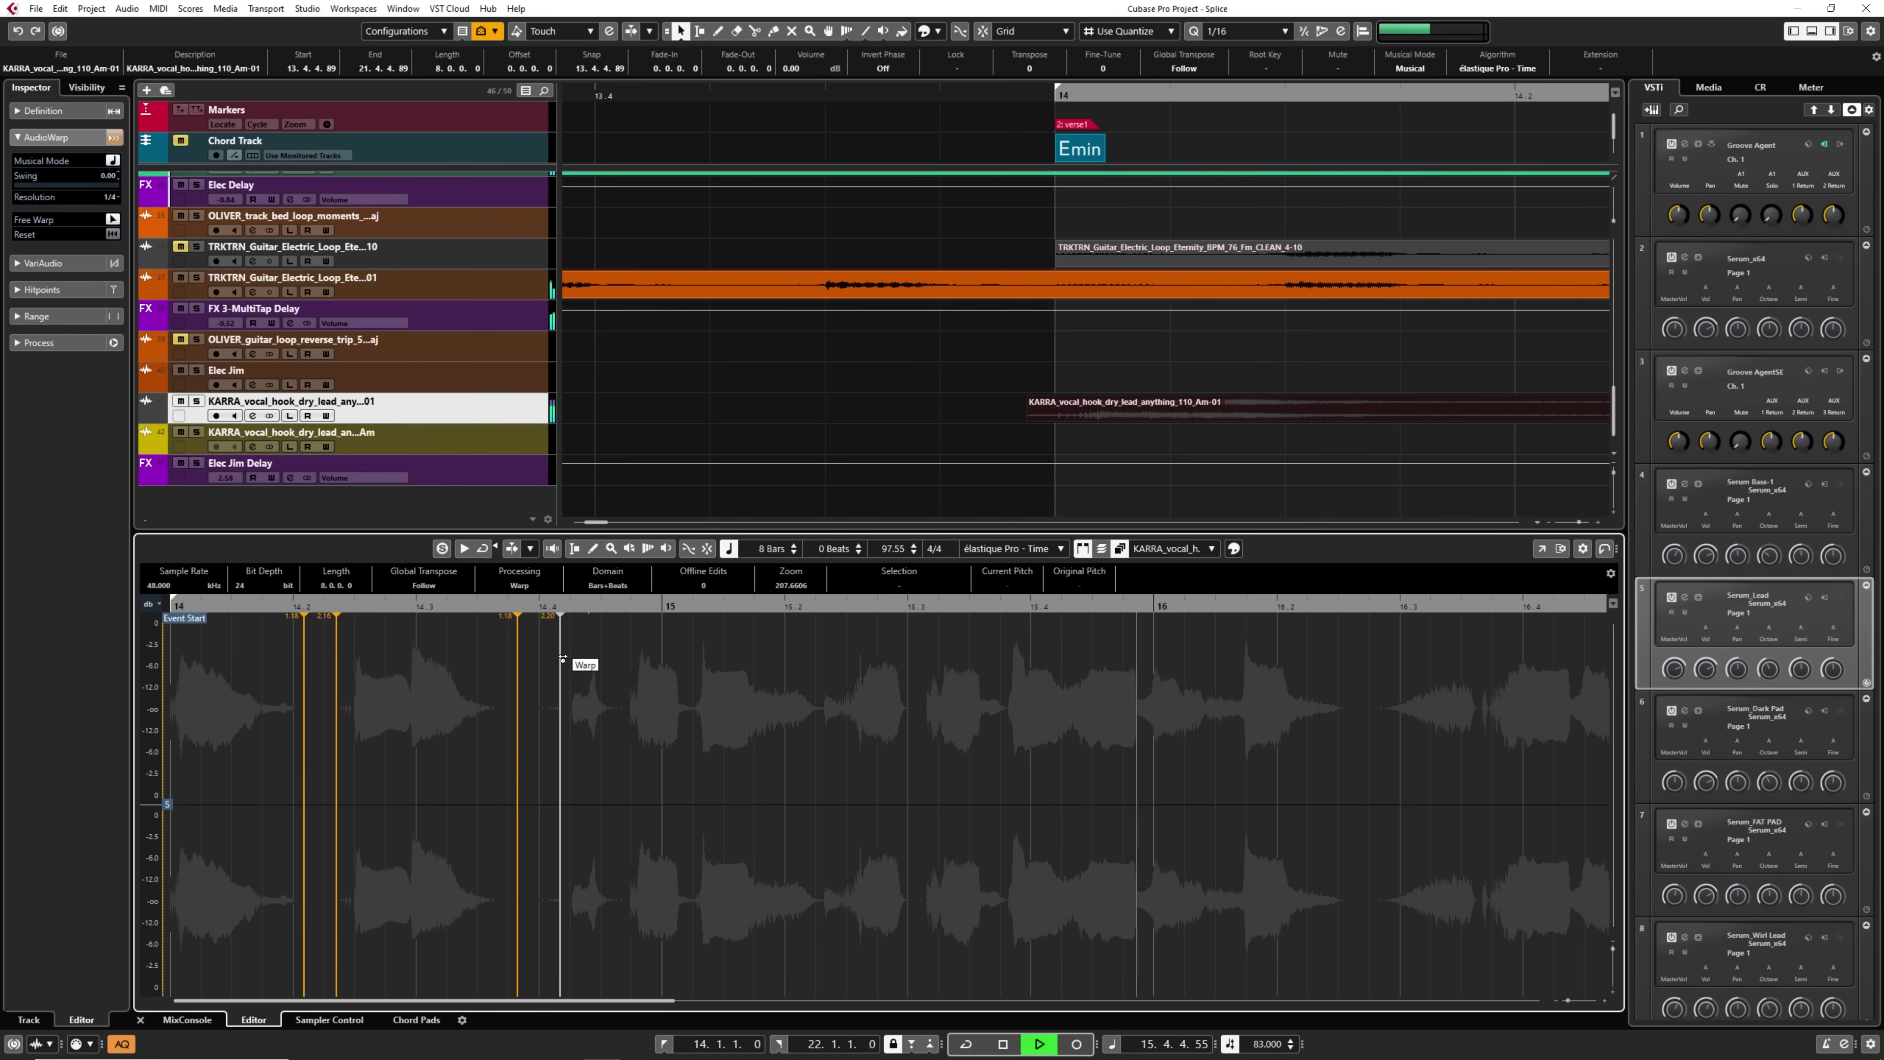
pyautogui.moveTo(564, 658); pyautogui.dragTo(589, 661)
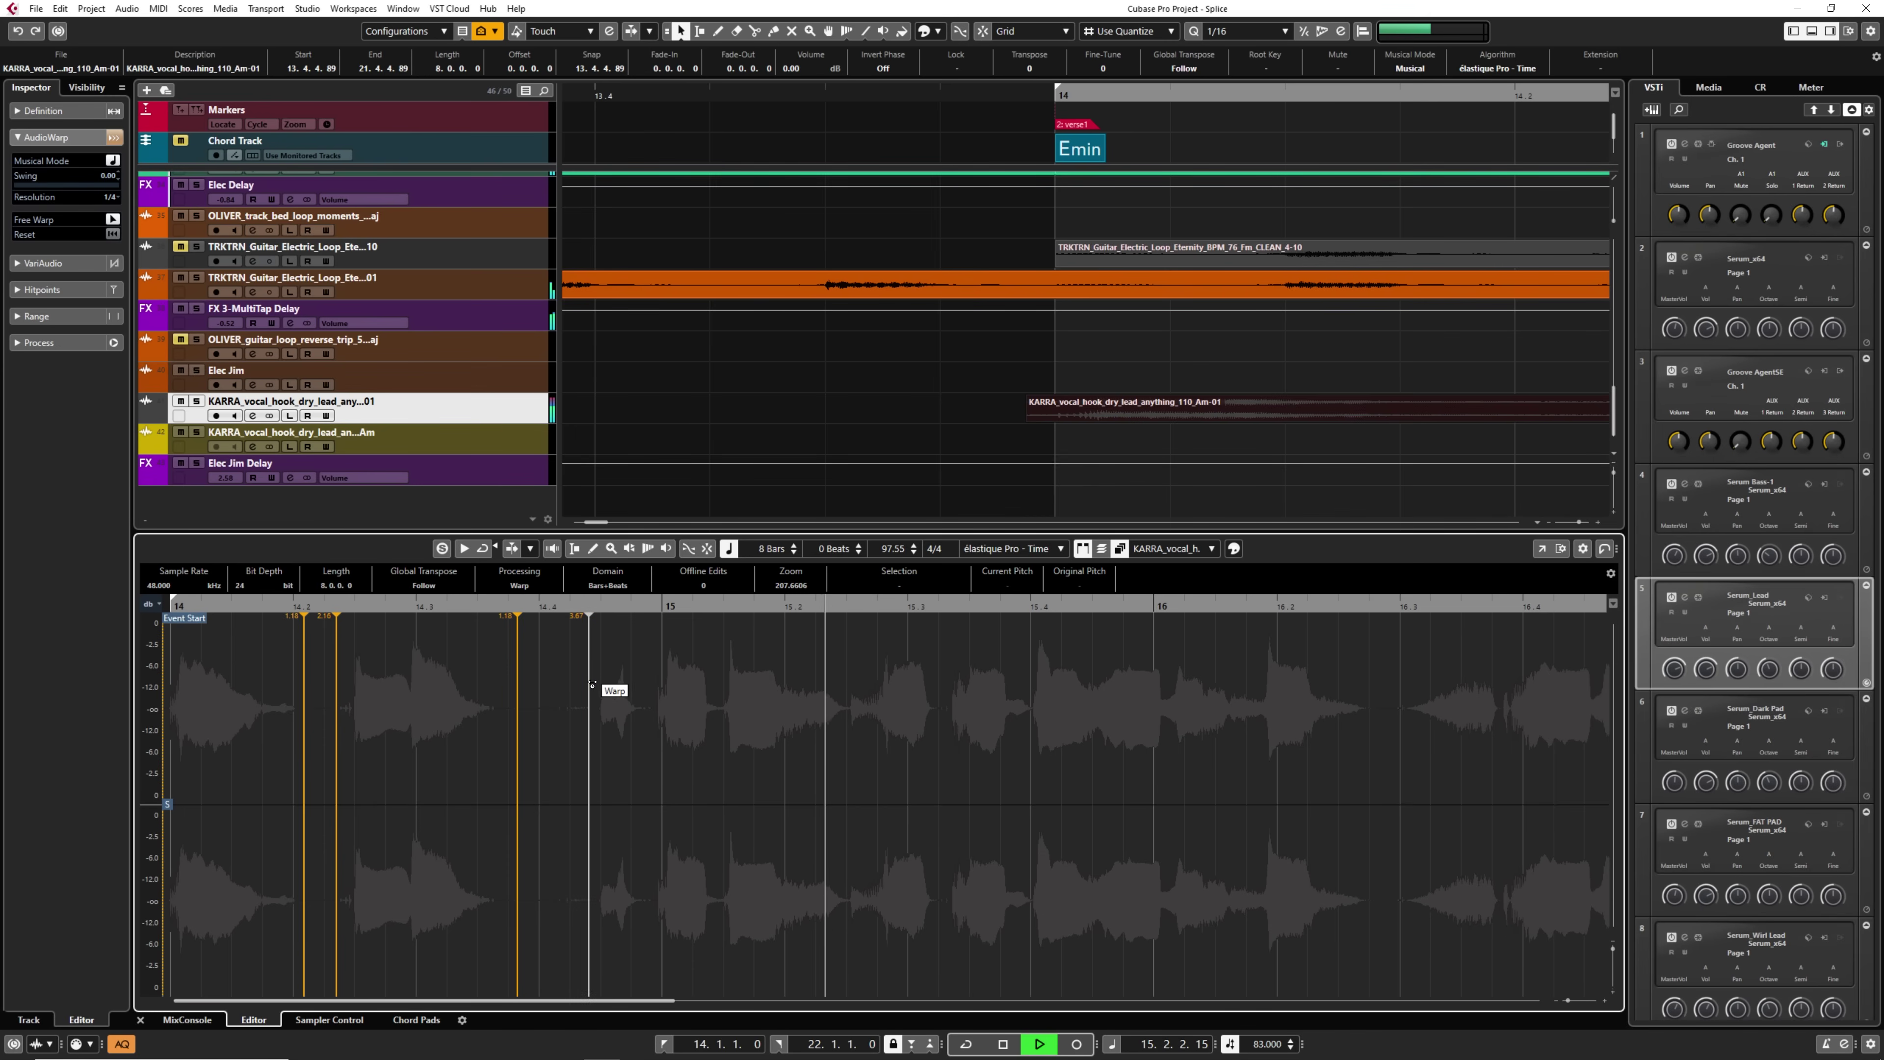
pyautogui.moveTo(591, 683); pyautogui.dragTo(590, 683)
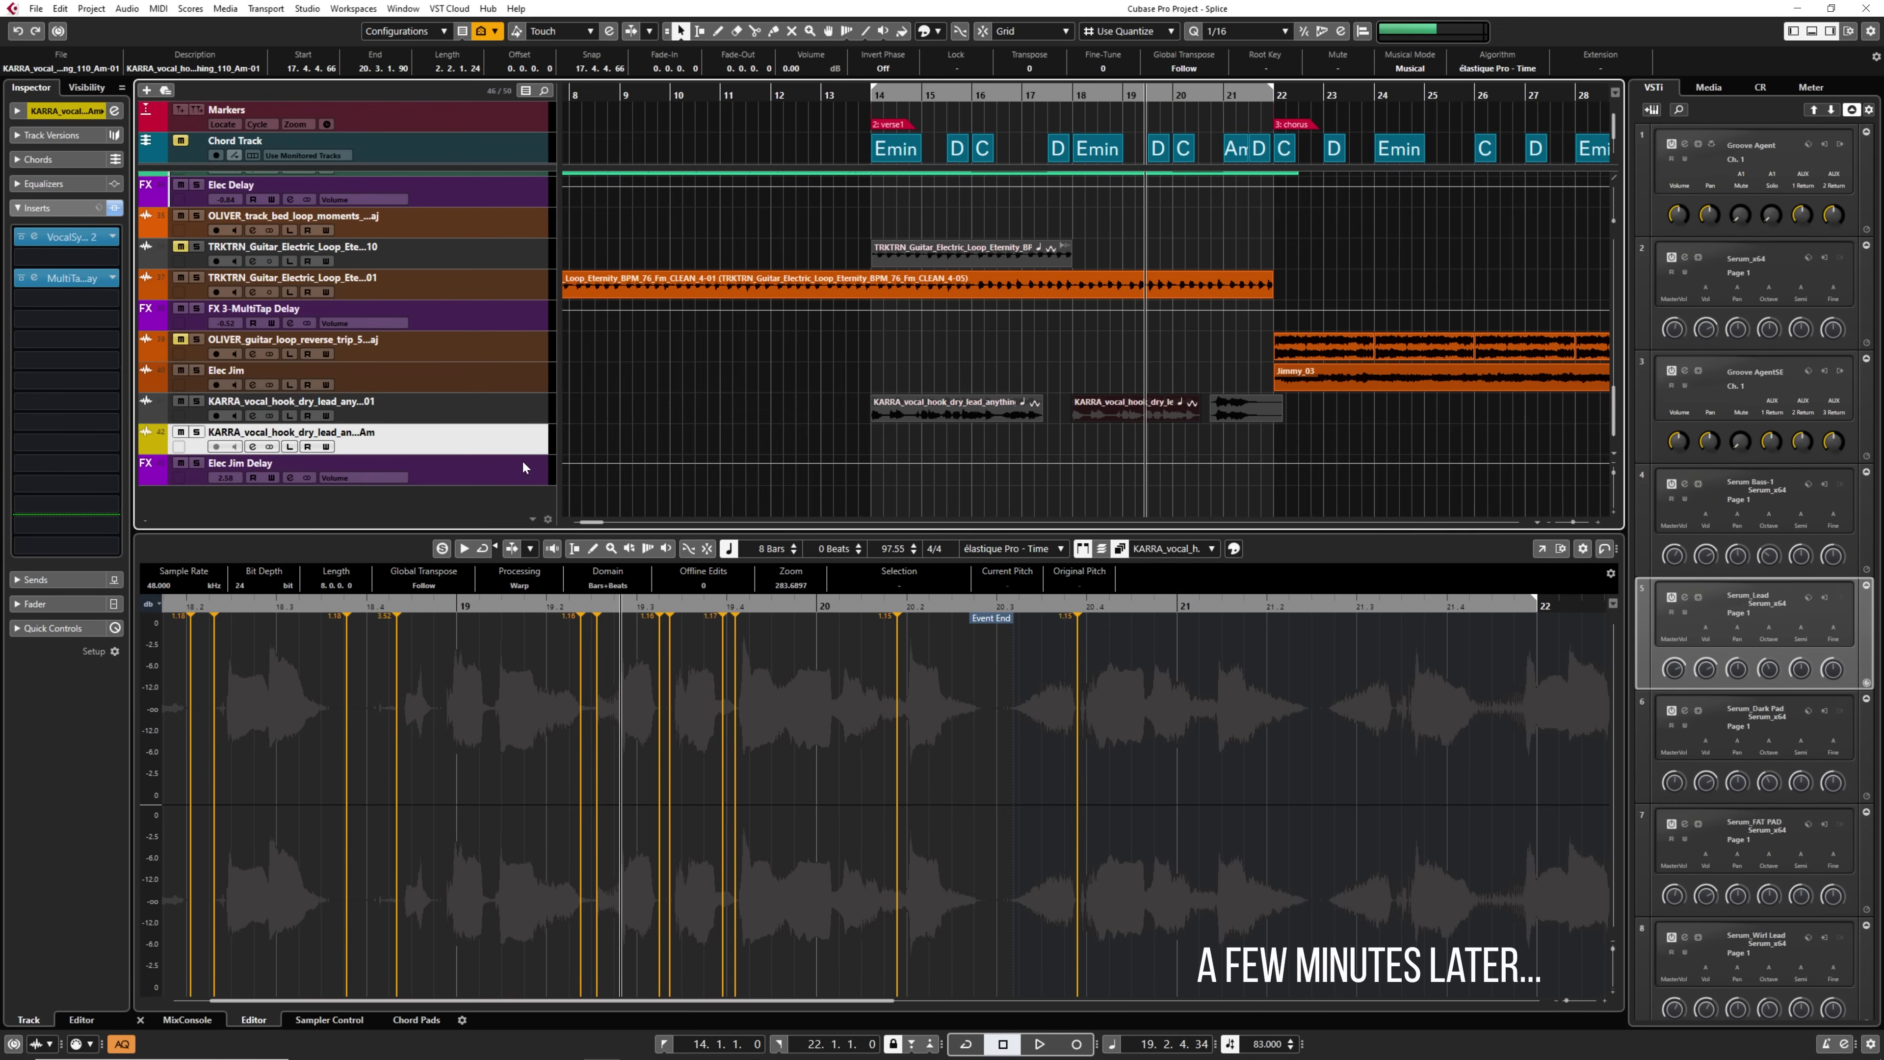
# Open VocalSynth 2 on the processed KARRA vocal track, then reactivate the MultiTap Delay insert and open its settings.
pyautogui.click(42, 242)
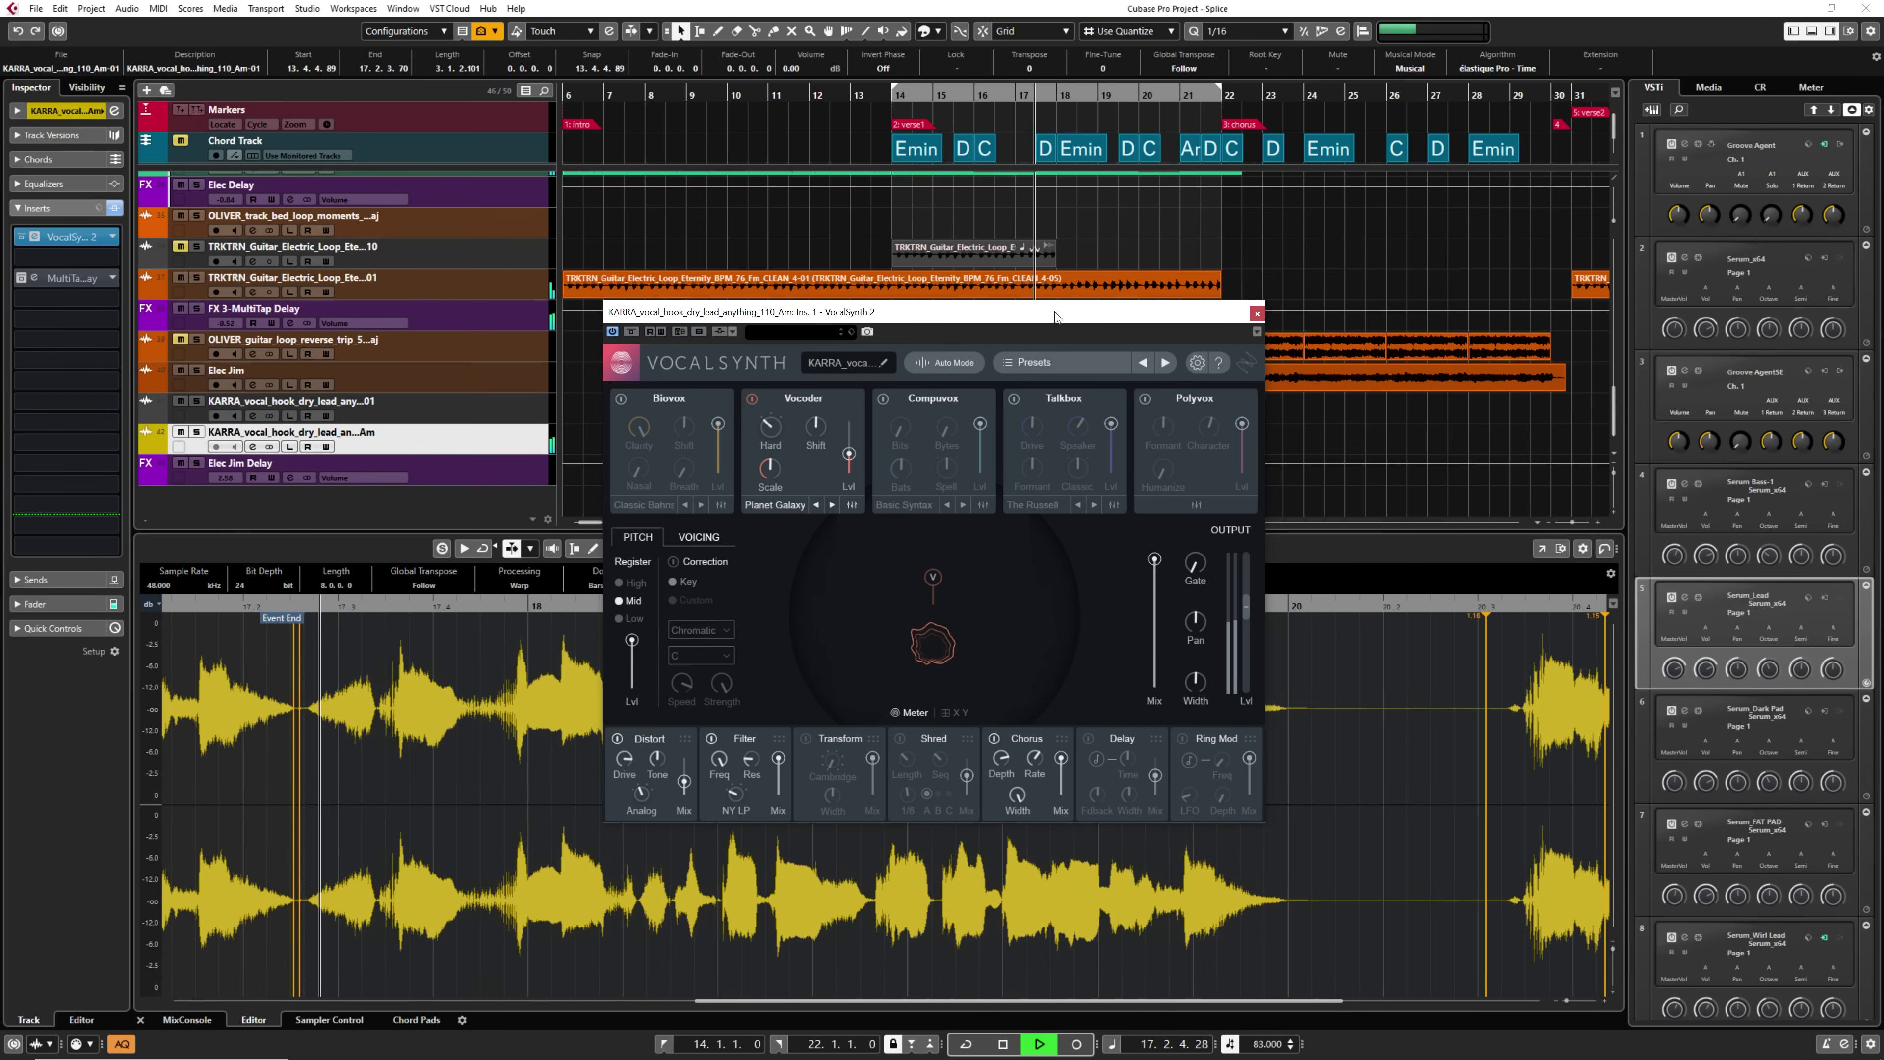
pyautogui.press('space')
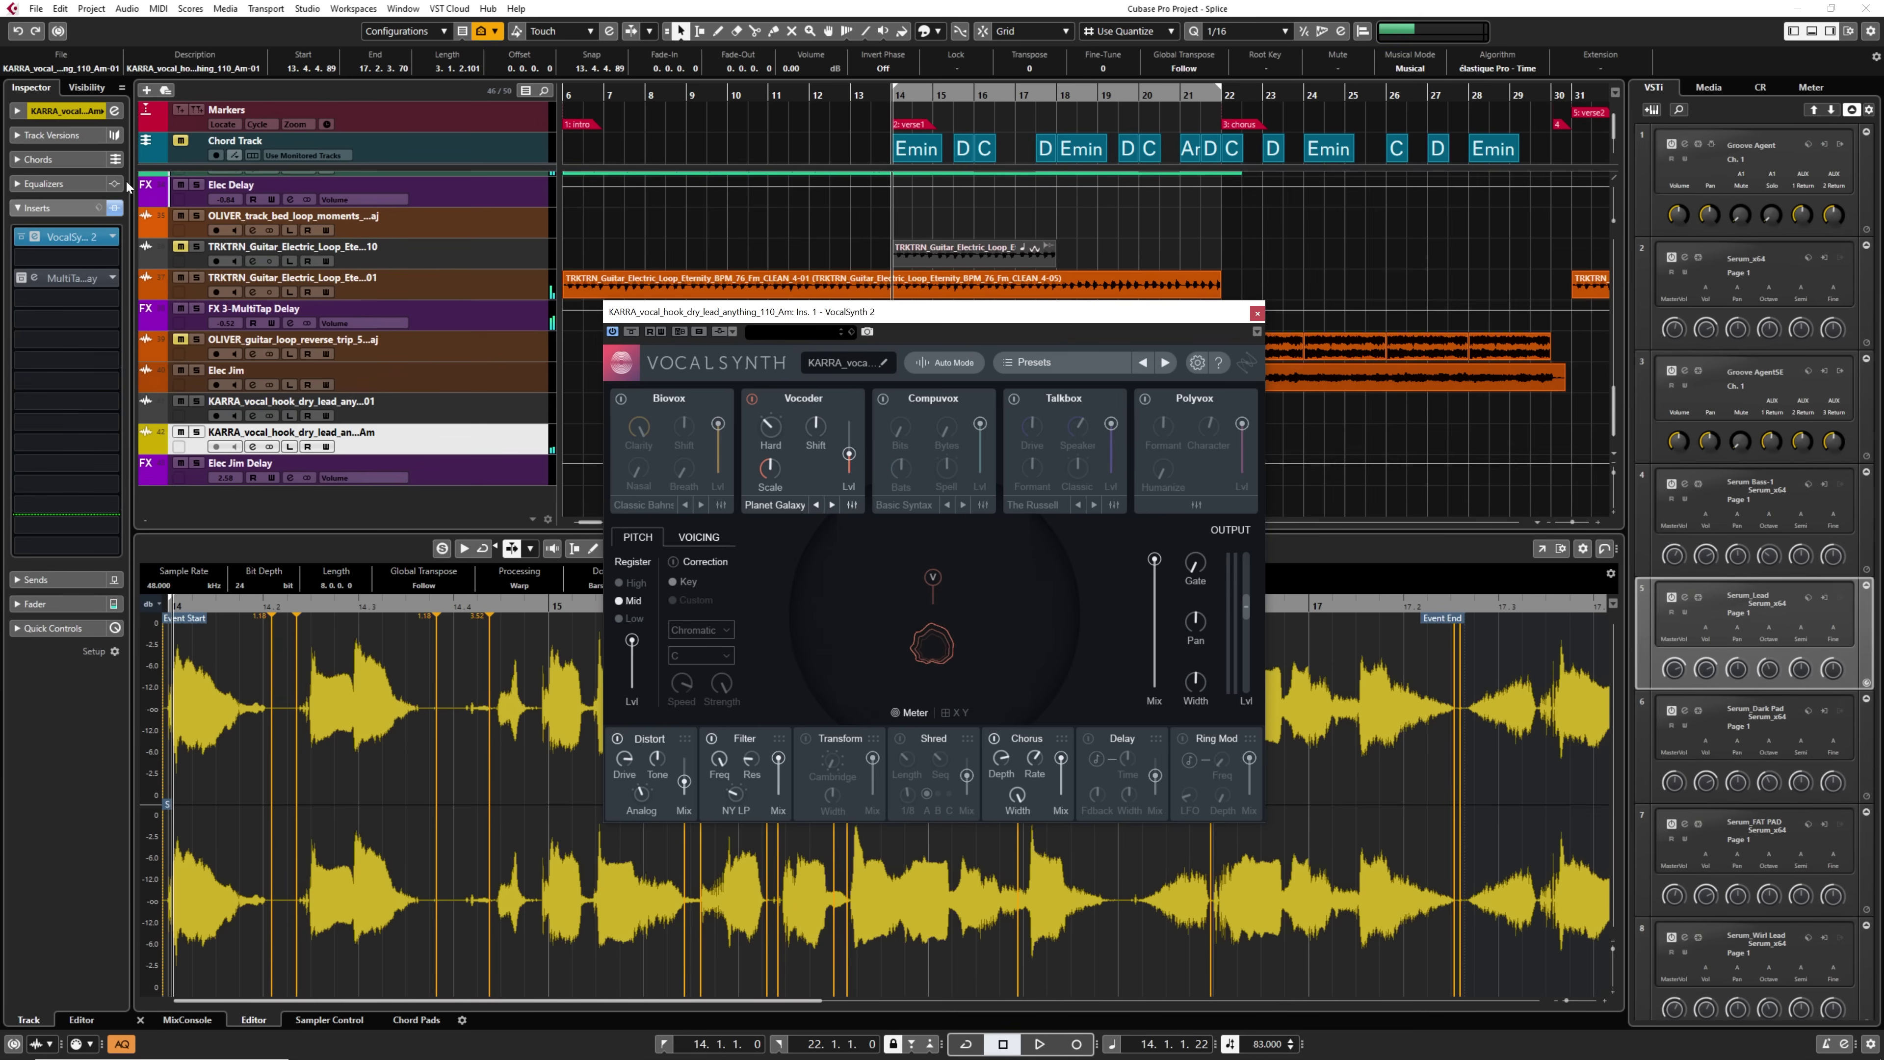
pyautogui.click(24, 279)
pyautogui.click(36, 281)
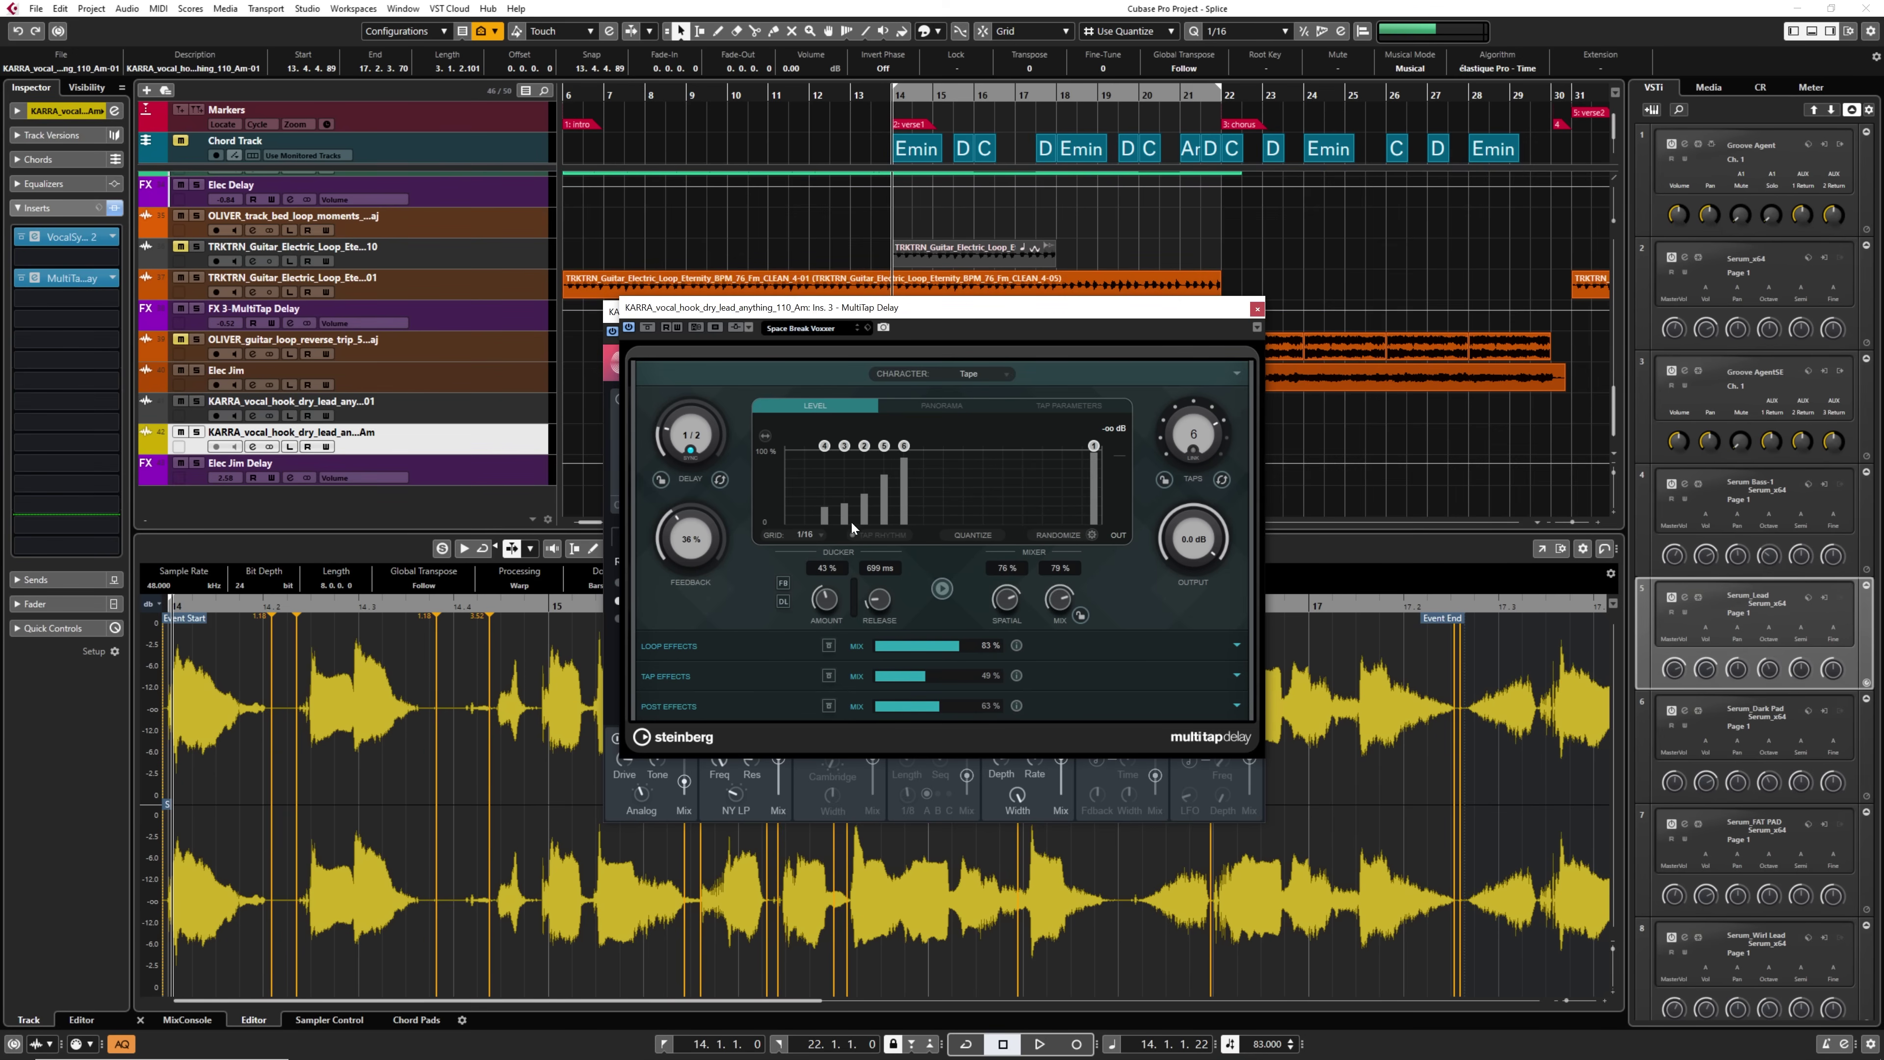
# Play the vocal from bar 14 with both effects active and close the MultiTap Delay and VocalSynth 2 windows.
pyautogui.press('space')
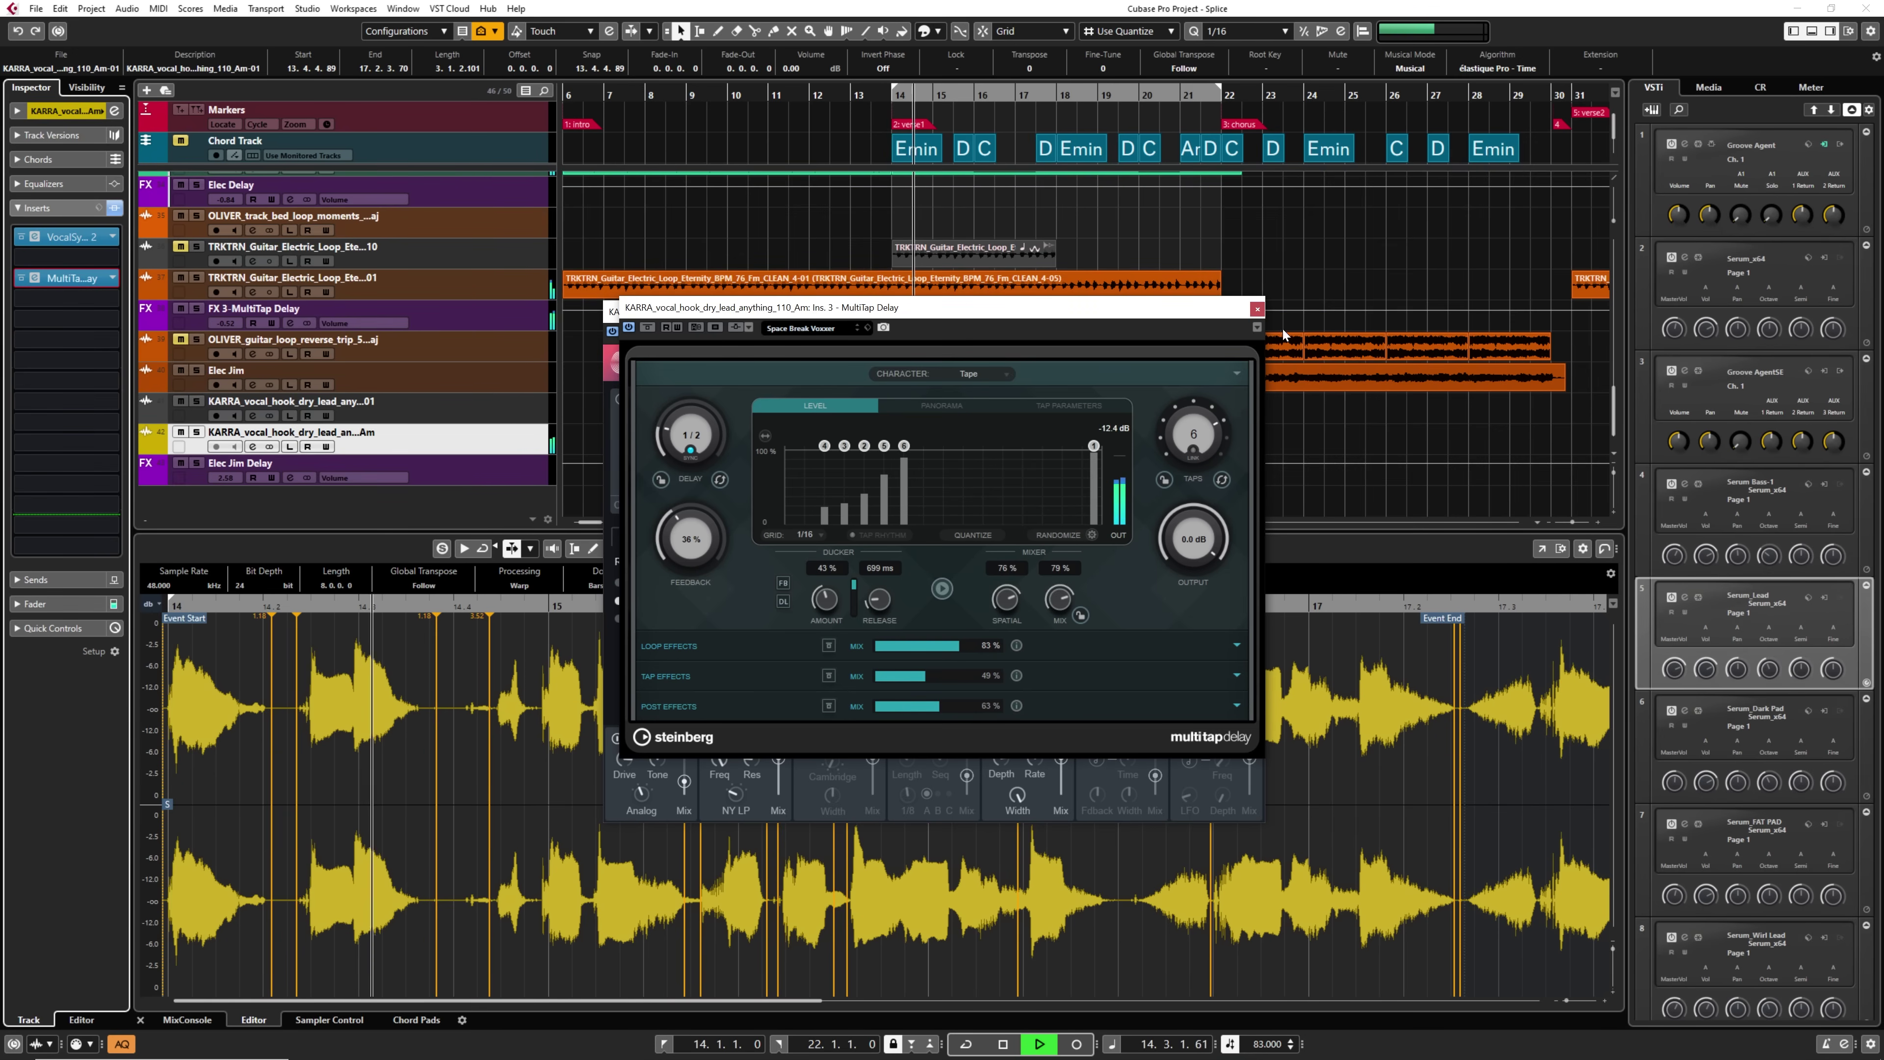
pyautogui.click(1256, 308)
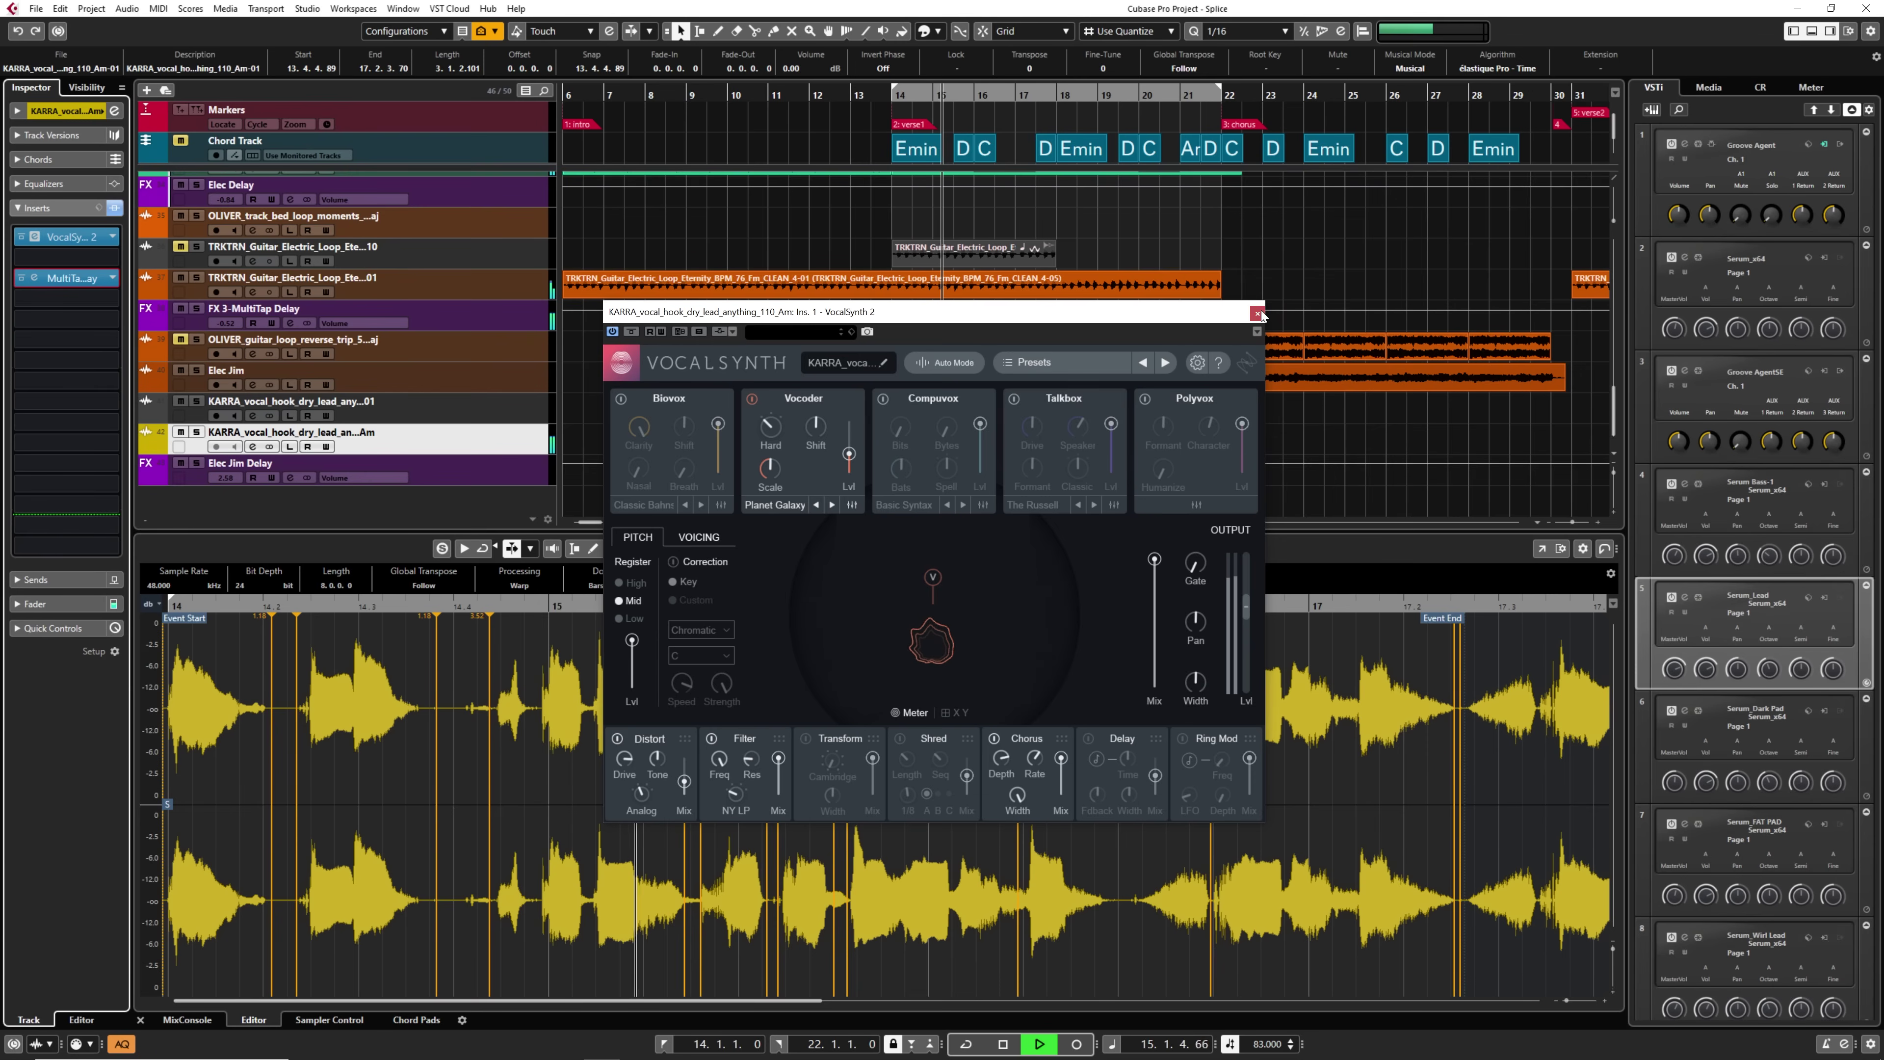
pyautogui.click(1257, 313)
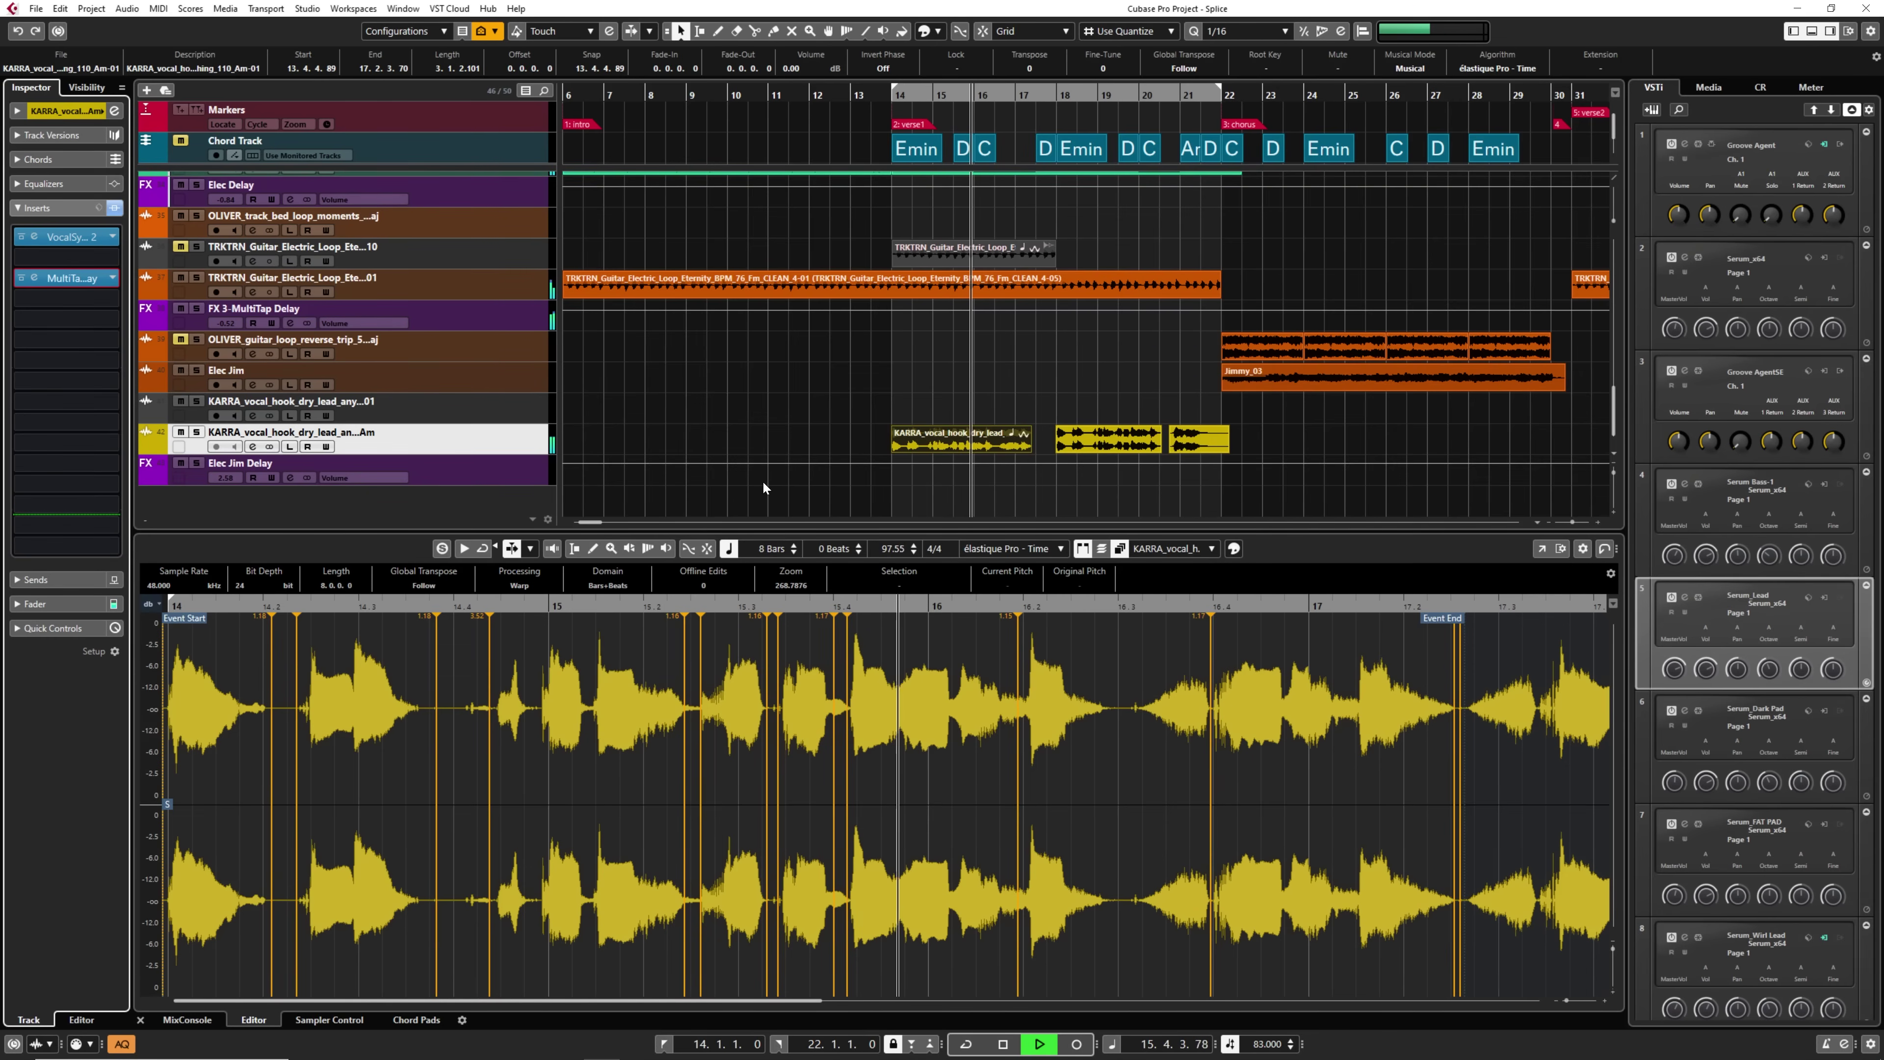
# Set the processed KARRA vocal track's fader to -2.32 dB while the verse plays with the other tracks.
pyautogui.click(35, 604)
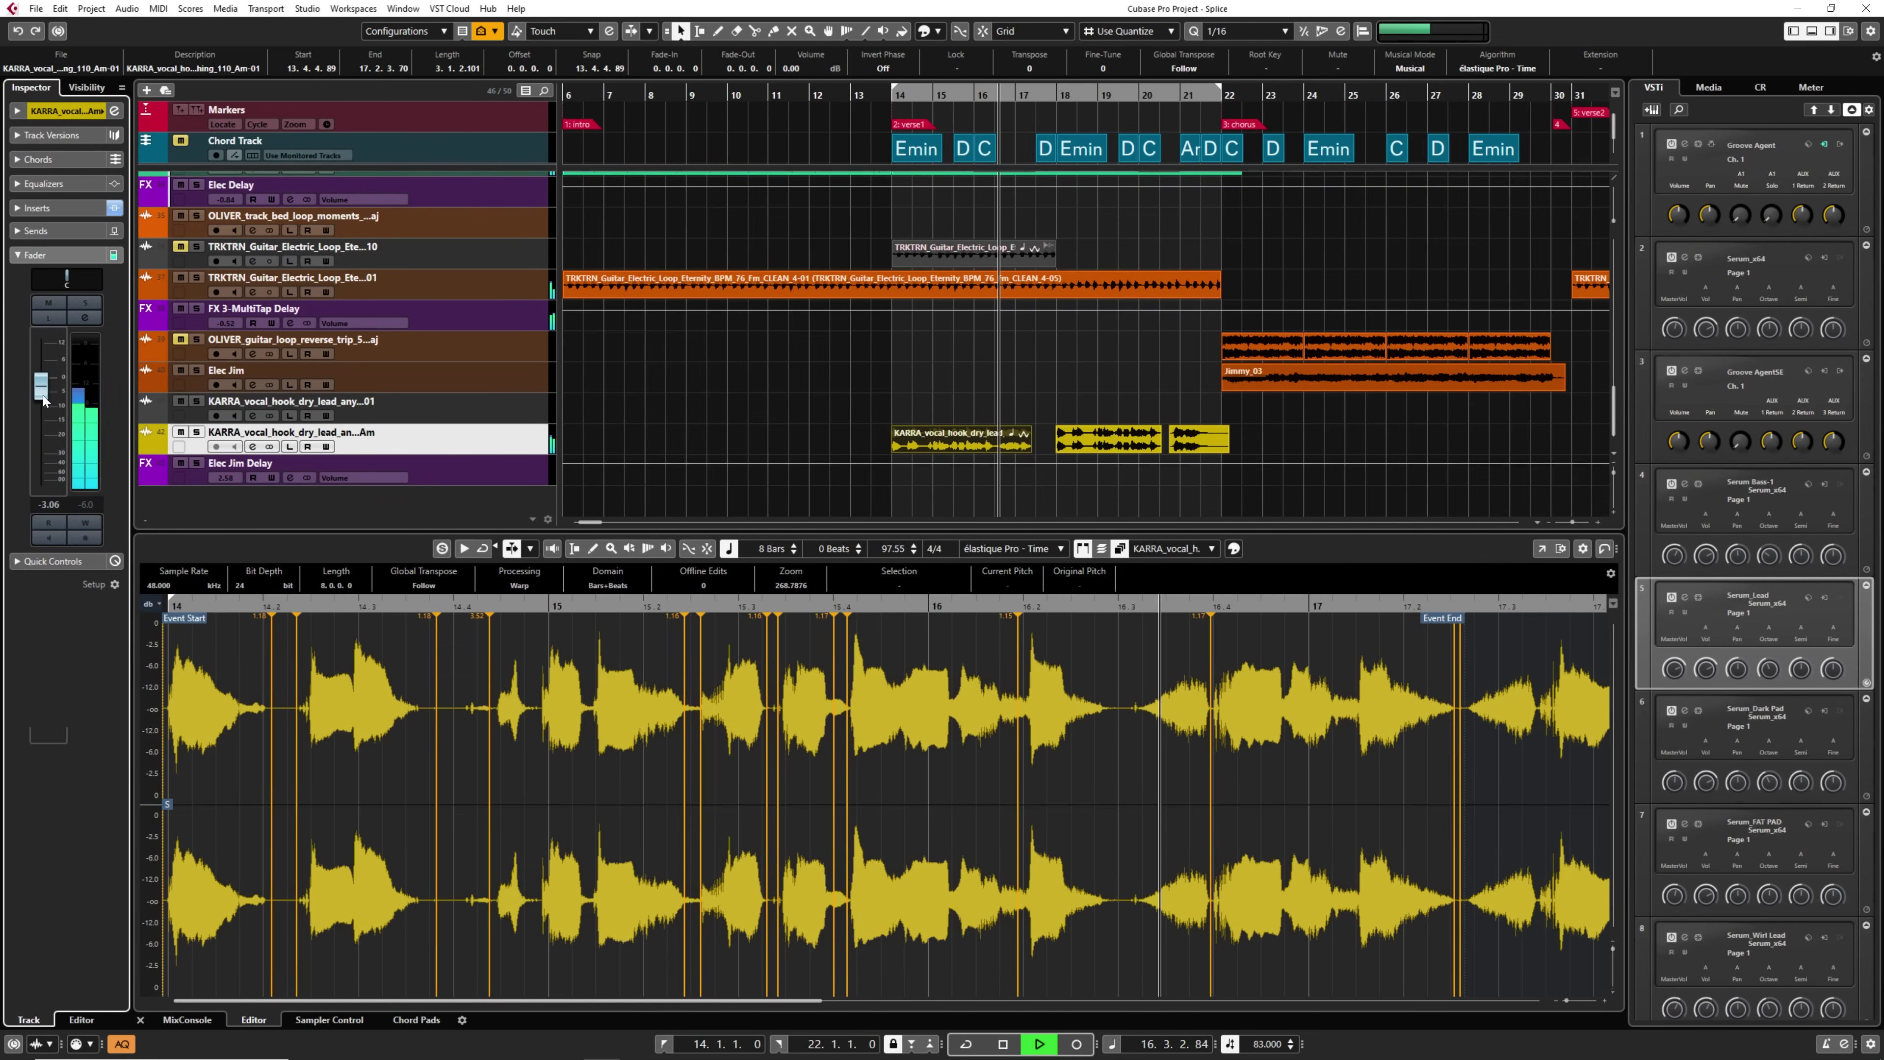
pyautogui.moveTo(43, 401); pyautogui.dragTo(50, 386)
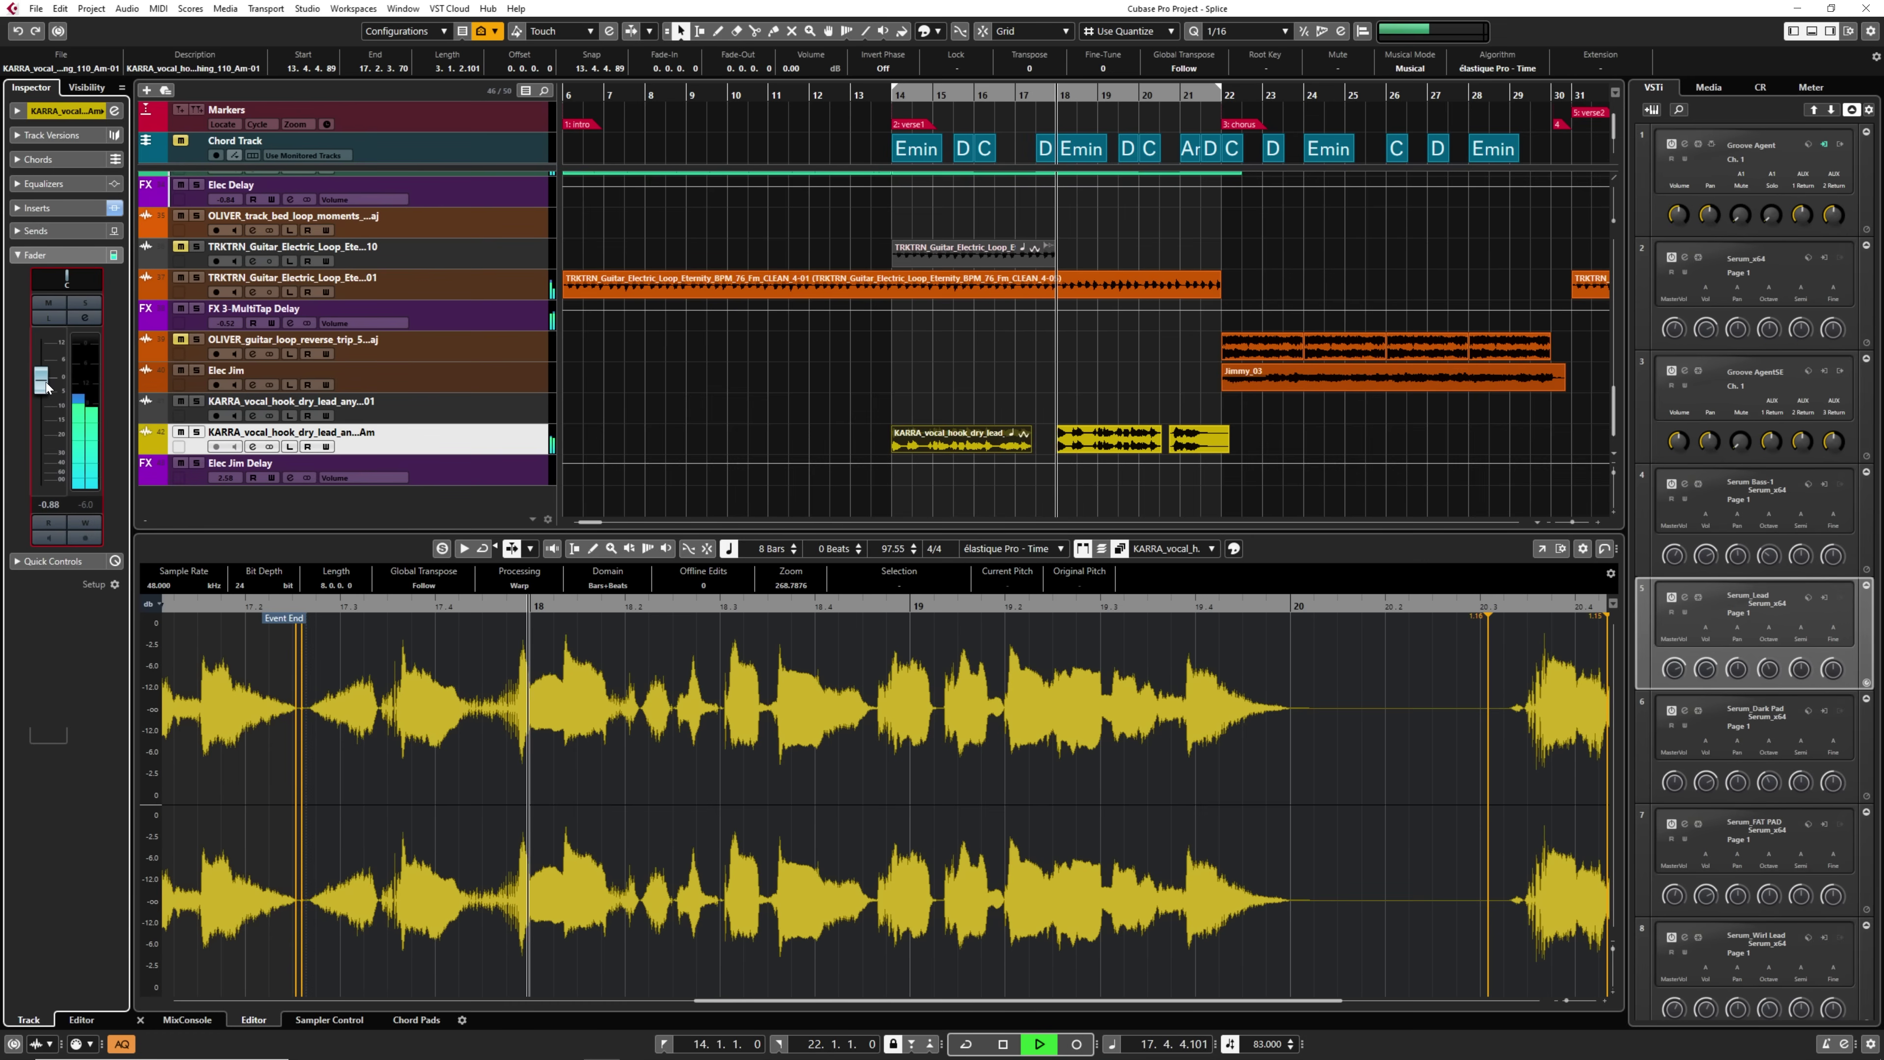
pyautogui.scroll(-2, 46, 383)
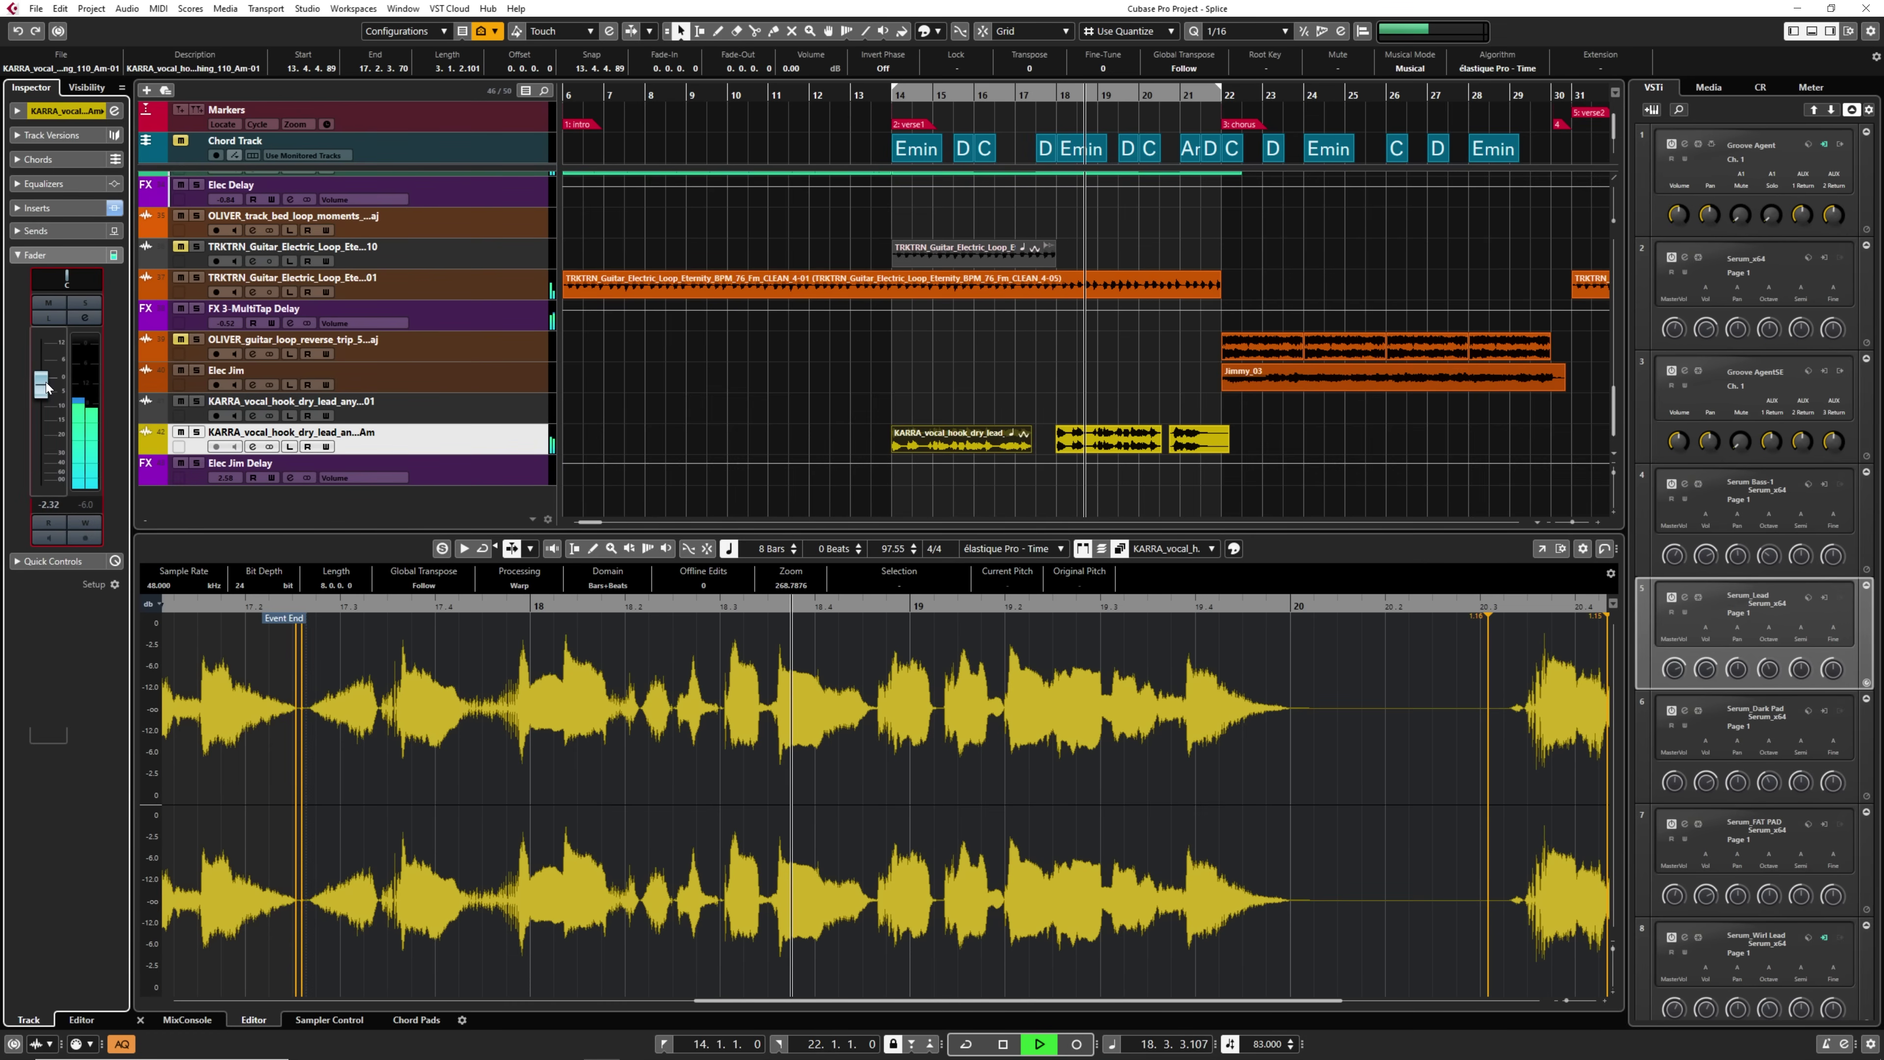
pyautogui.scroll(5, 194, 243)
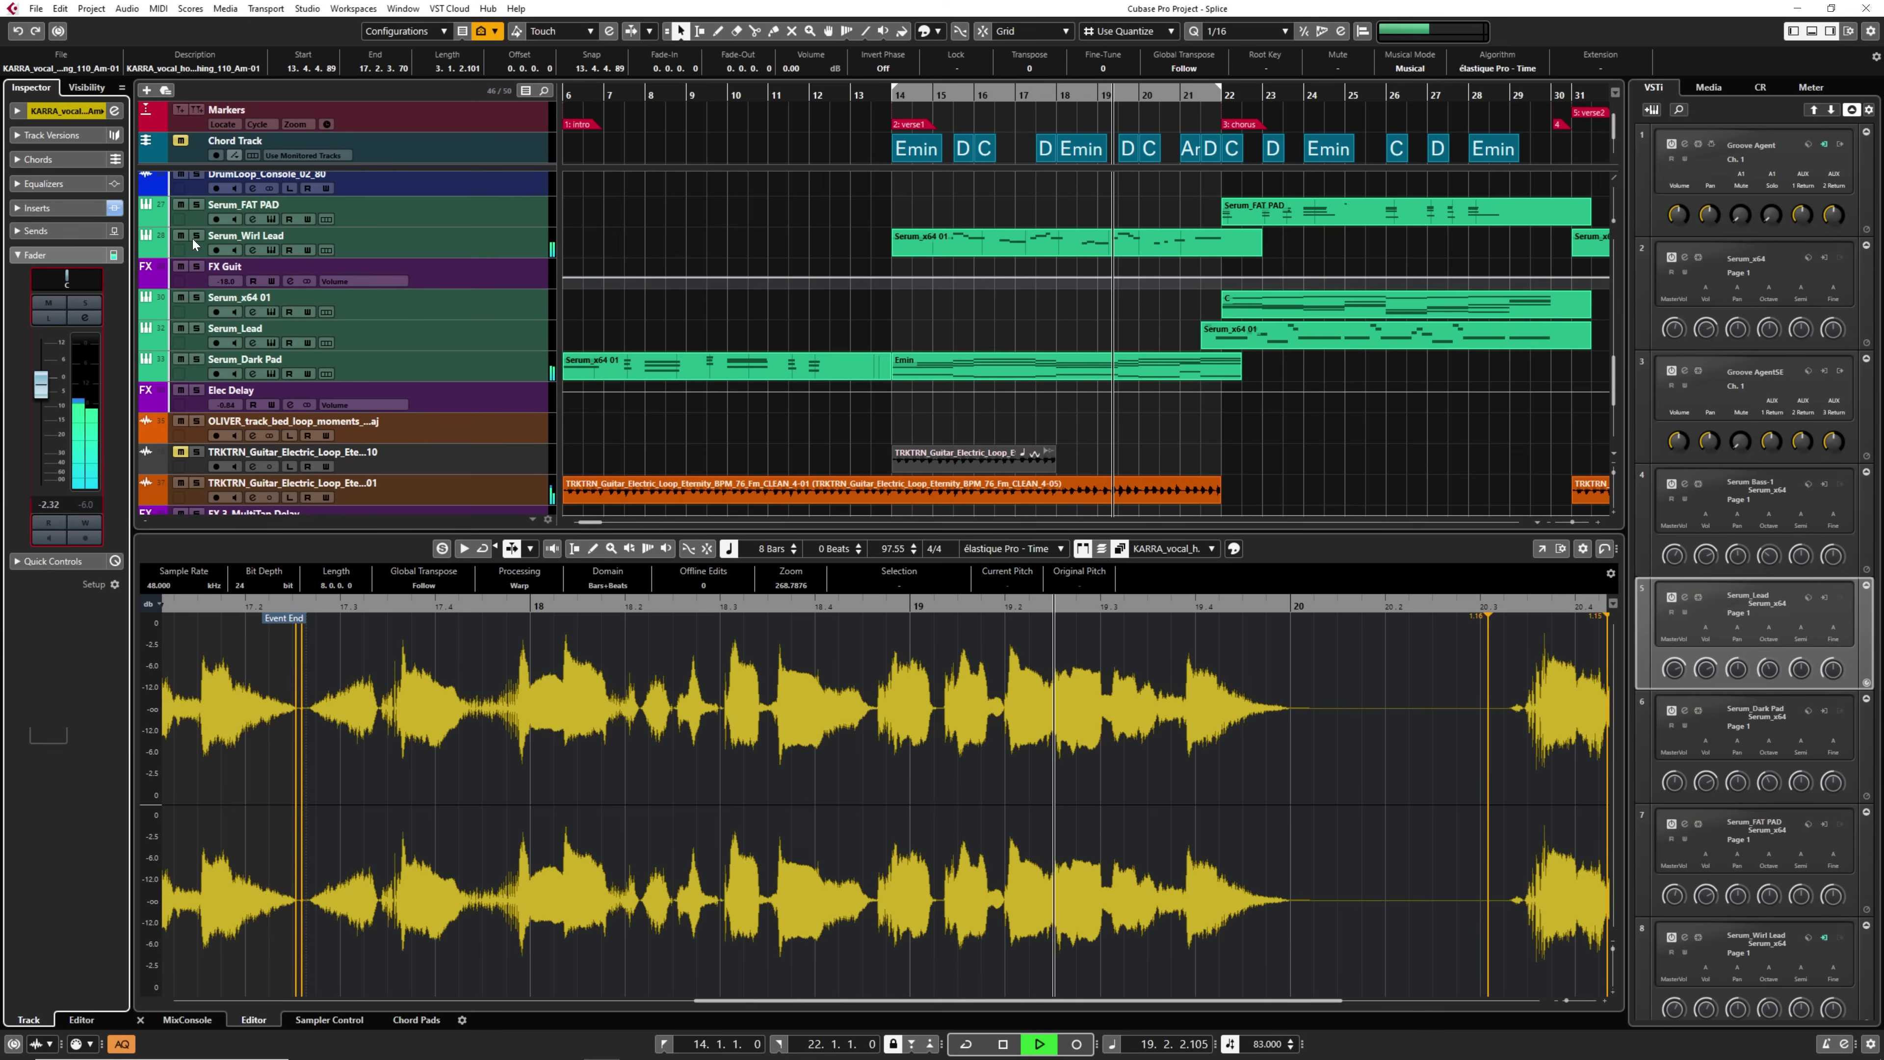
pyautogui.scroll(-3, 935, 275)
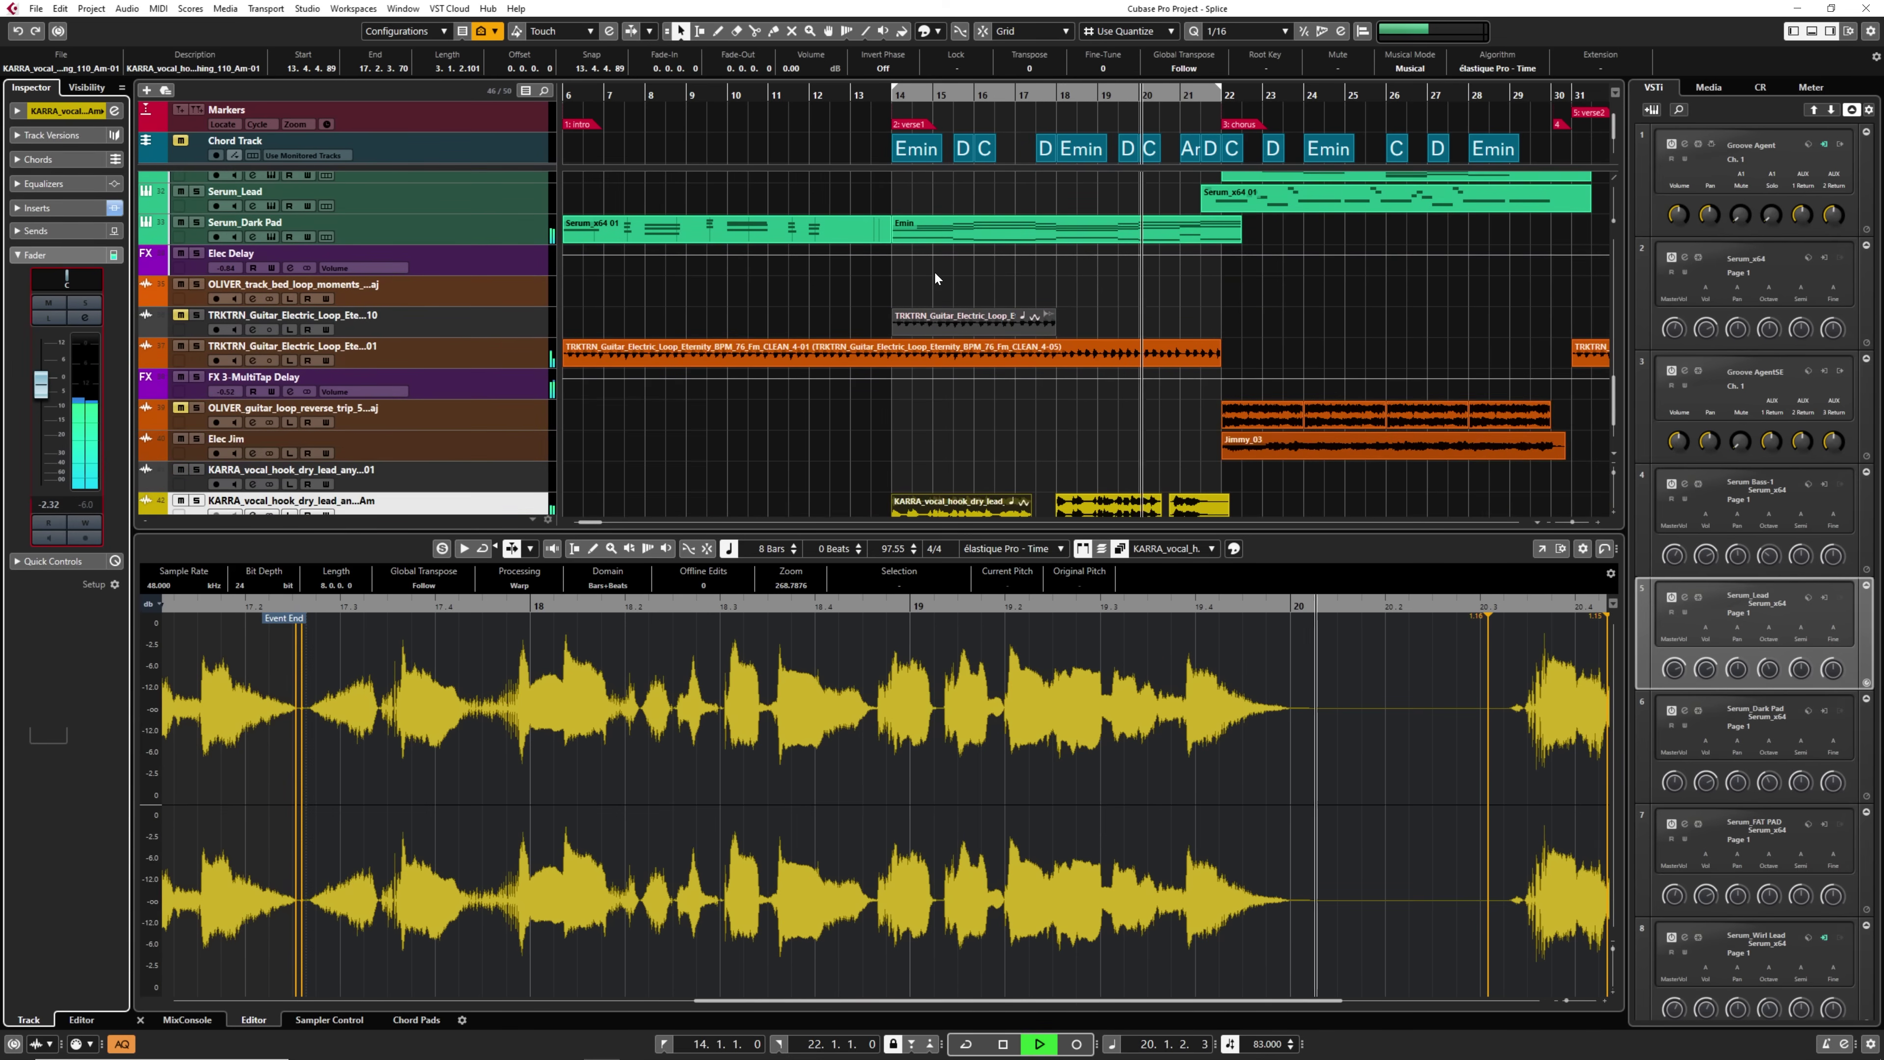